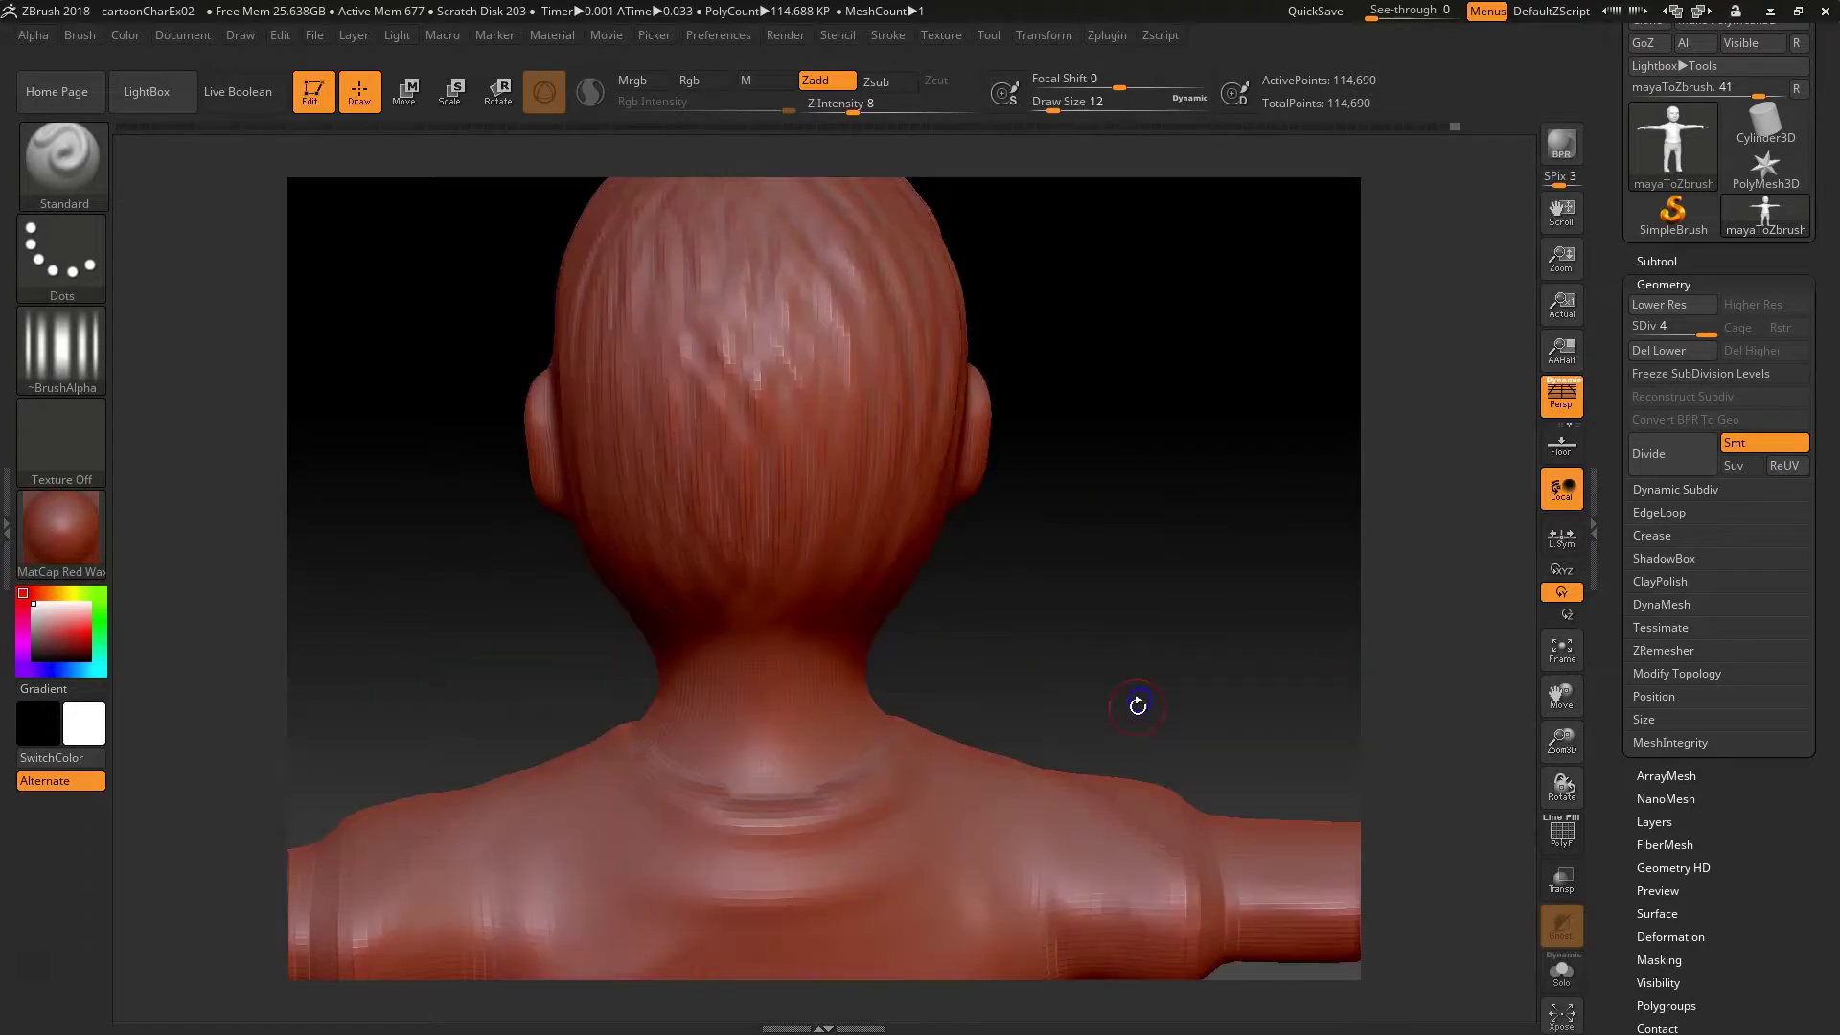
Step: Inspect the whole character from the front, temporarily showing its polygroups and wireframe
{"action": "left_click_drag", "start_coordinate": [1197, 958], "coordinate": [1023, 620], "text": "alt"}
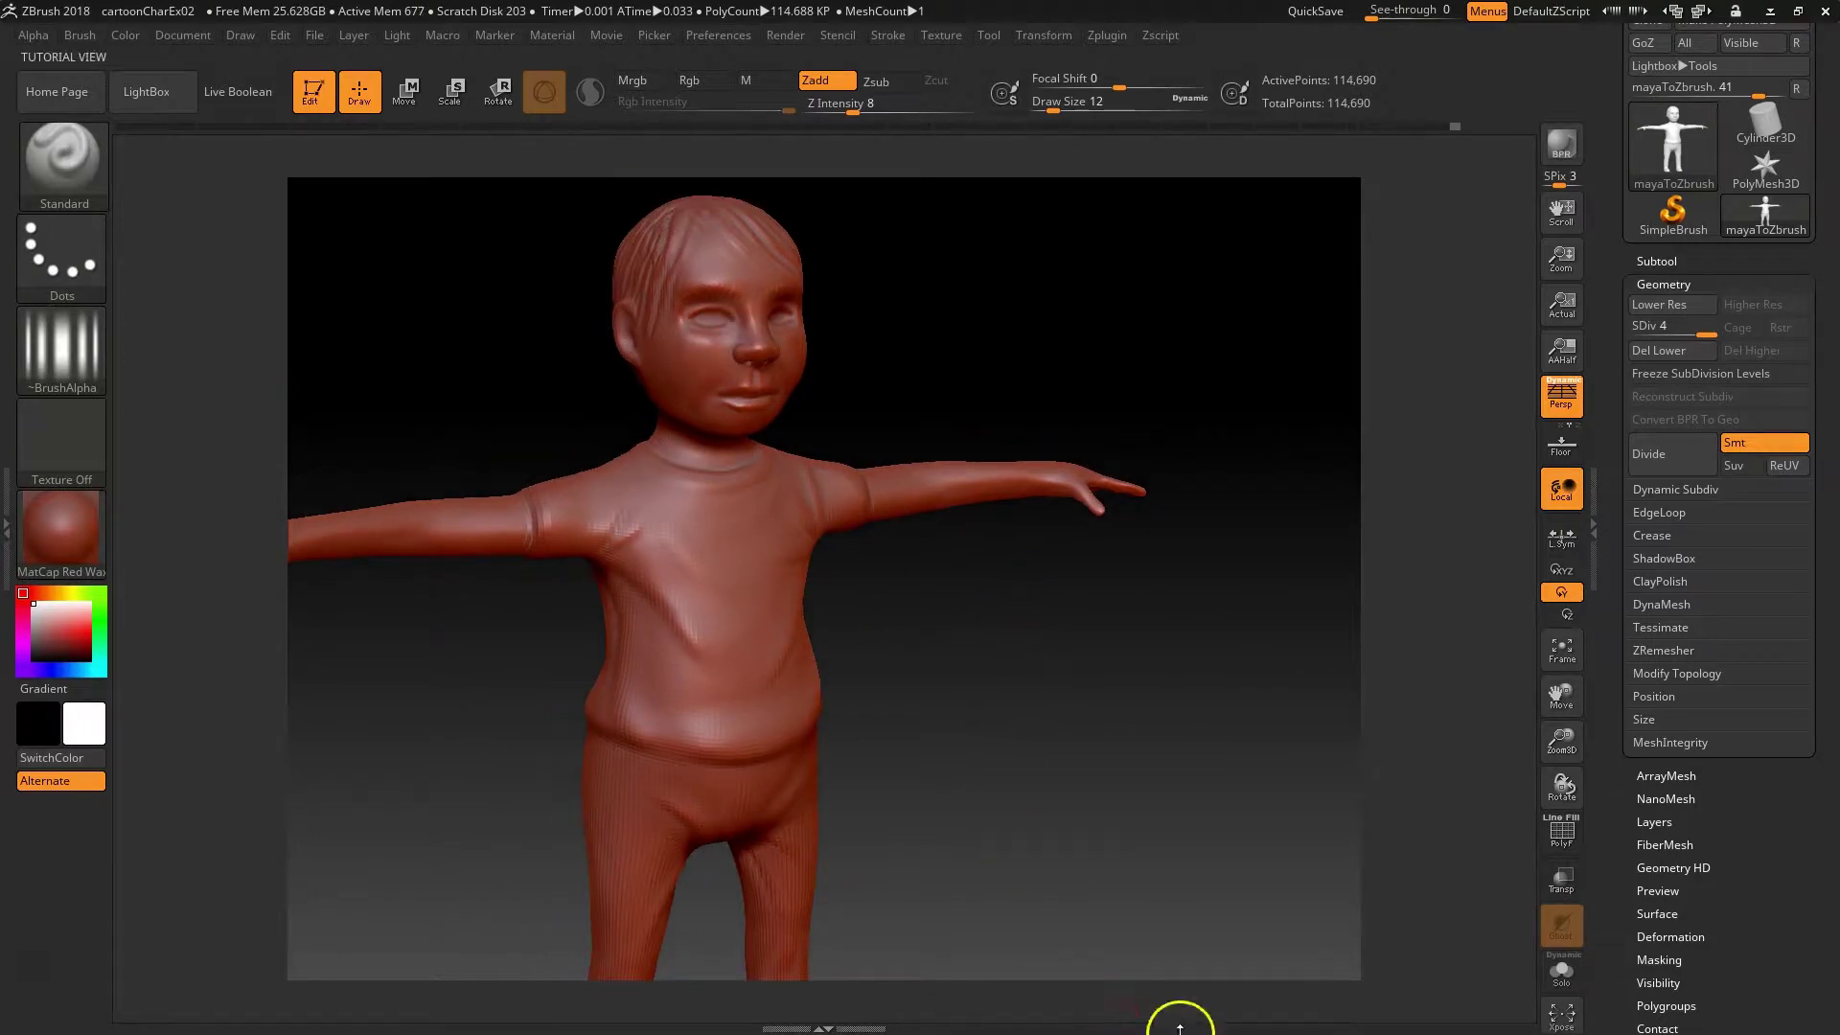
{"action": "key", "text": "shift+f"}
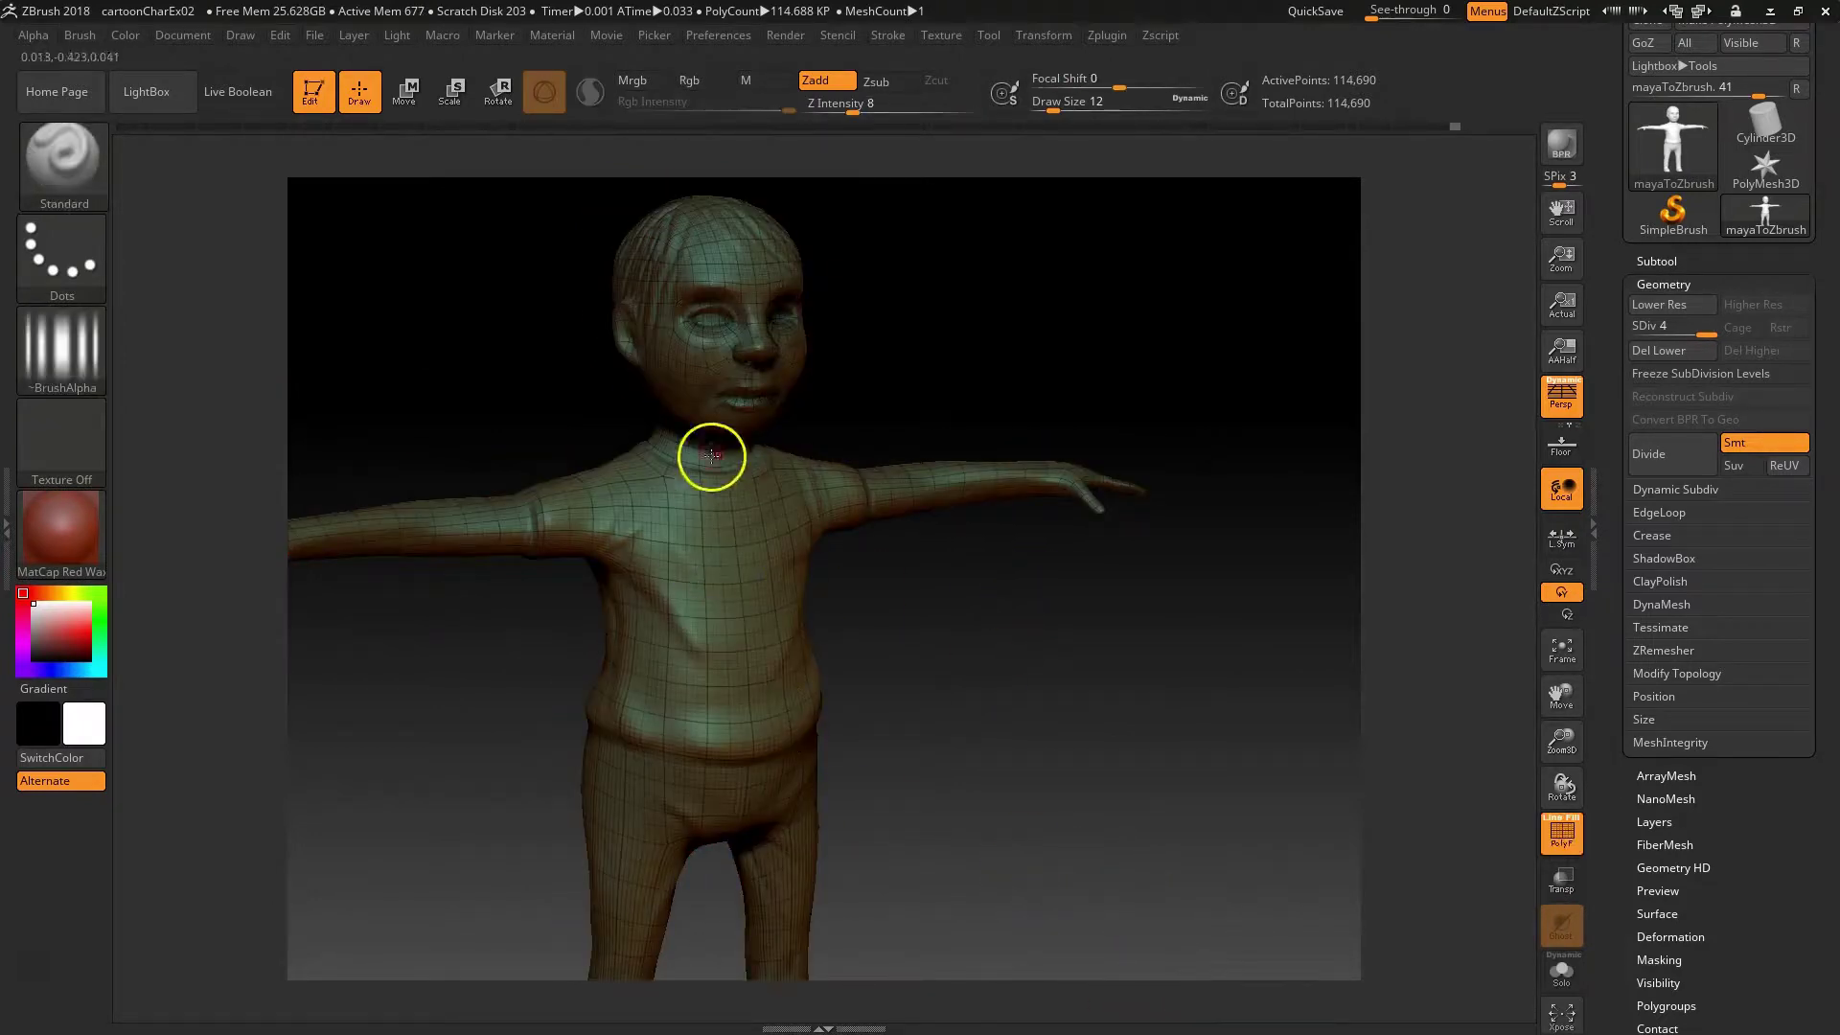
{"action": "left_click_drag", "start_coordinate": [1055, 773], "coordinate": [1103, 700], "text": "alt"}
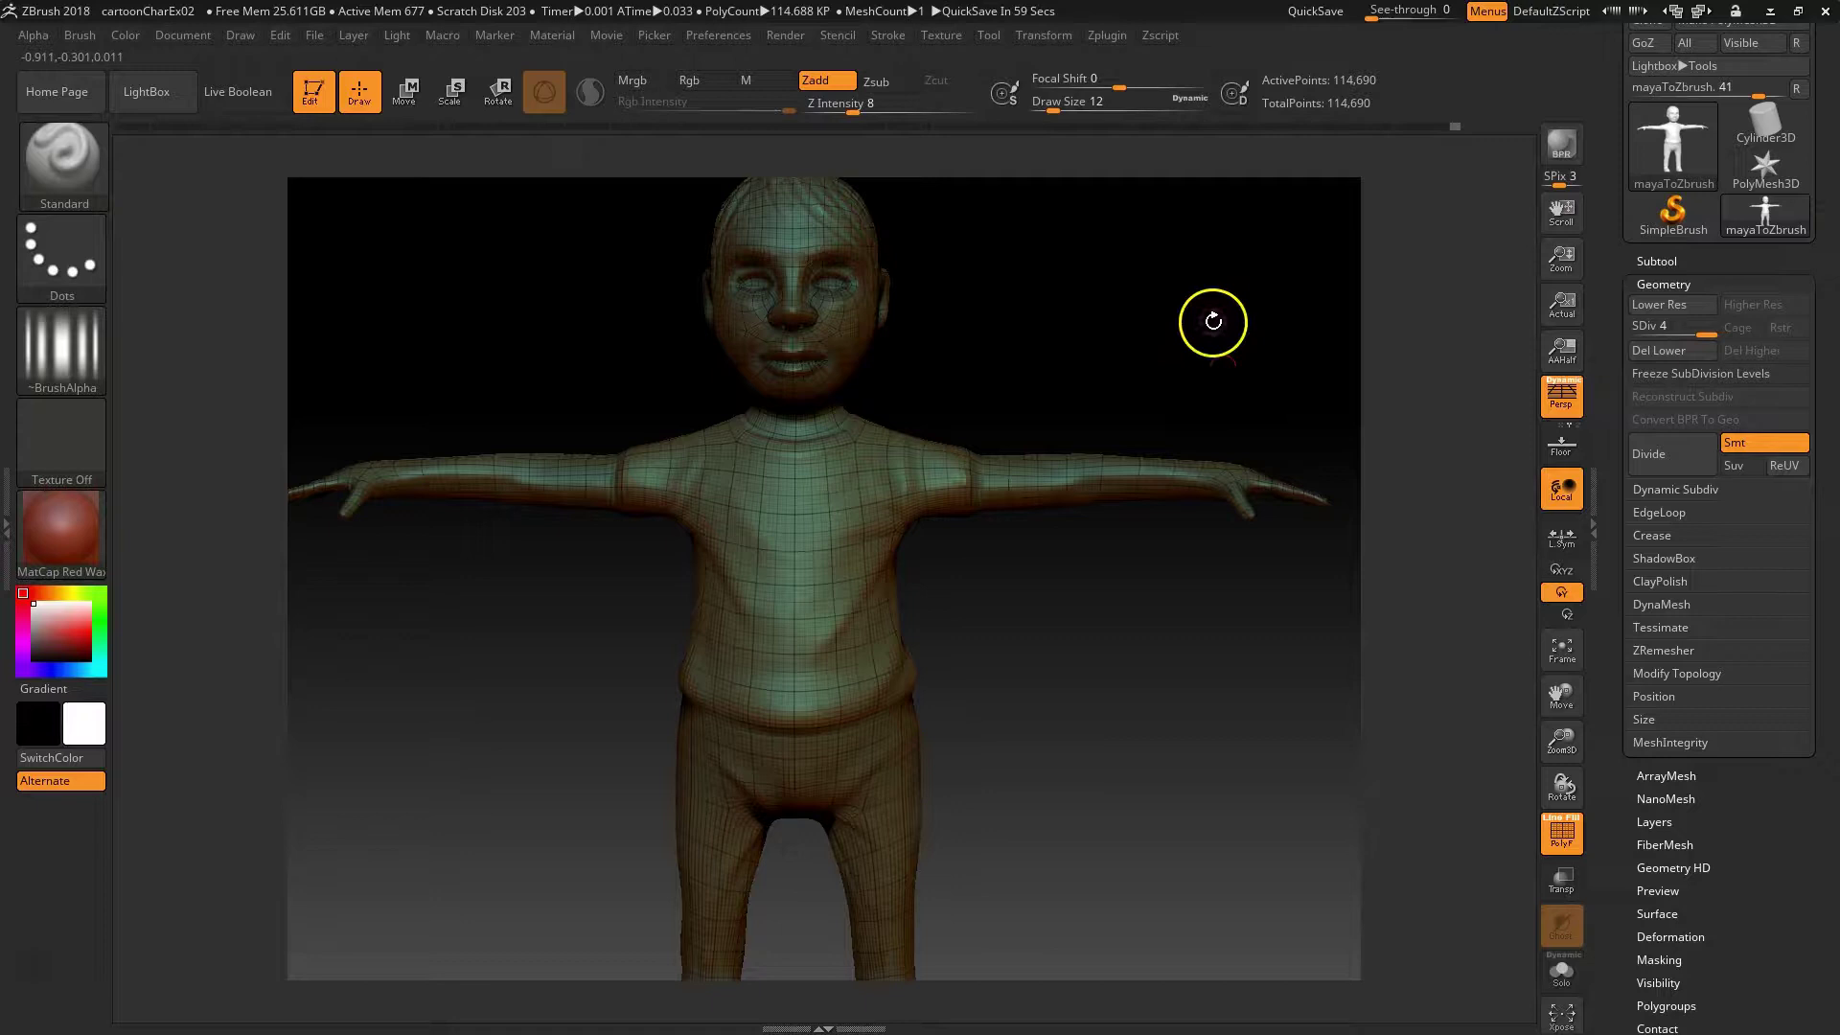
{"action": "key", "text": "shift+f"}
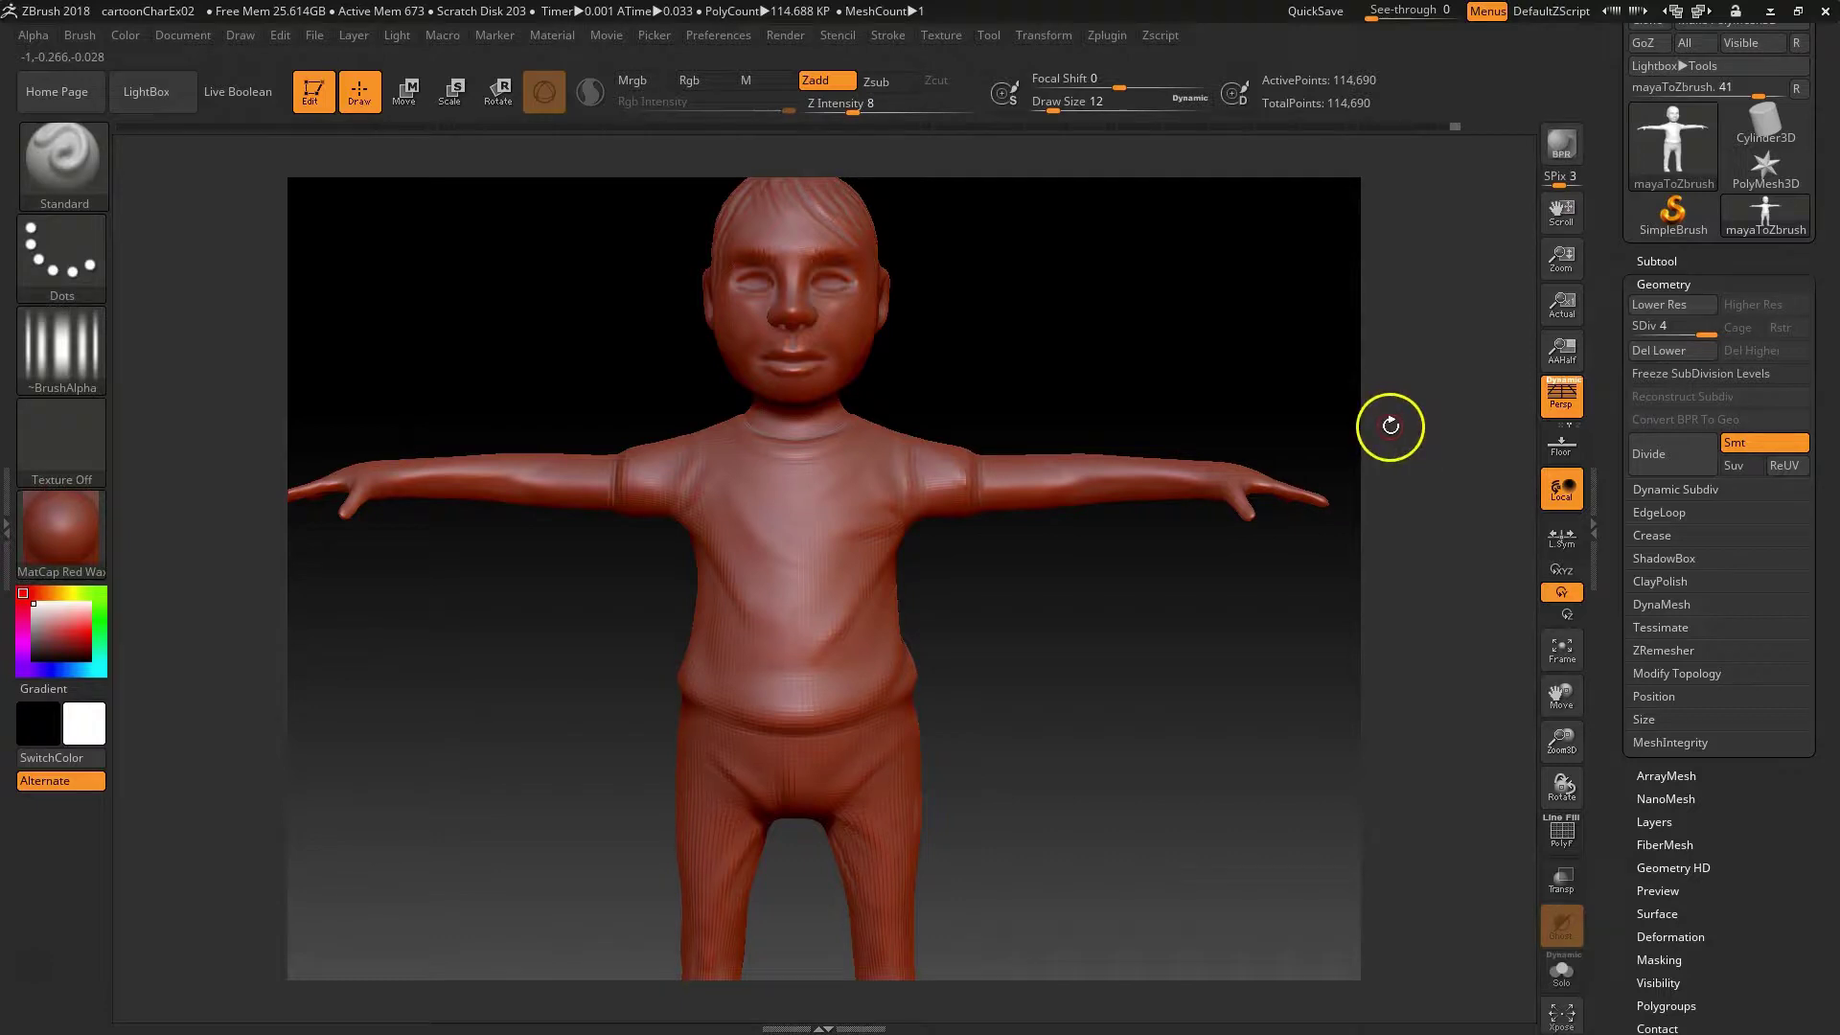
Step: Set the character to subdivision level 1 and open the UV Map creation options
{"action": "left_click_drag", "start_coordinate": [1688, 329], "coordinate": [1632, 326]}
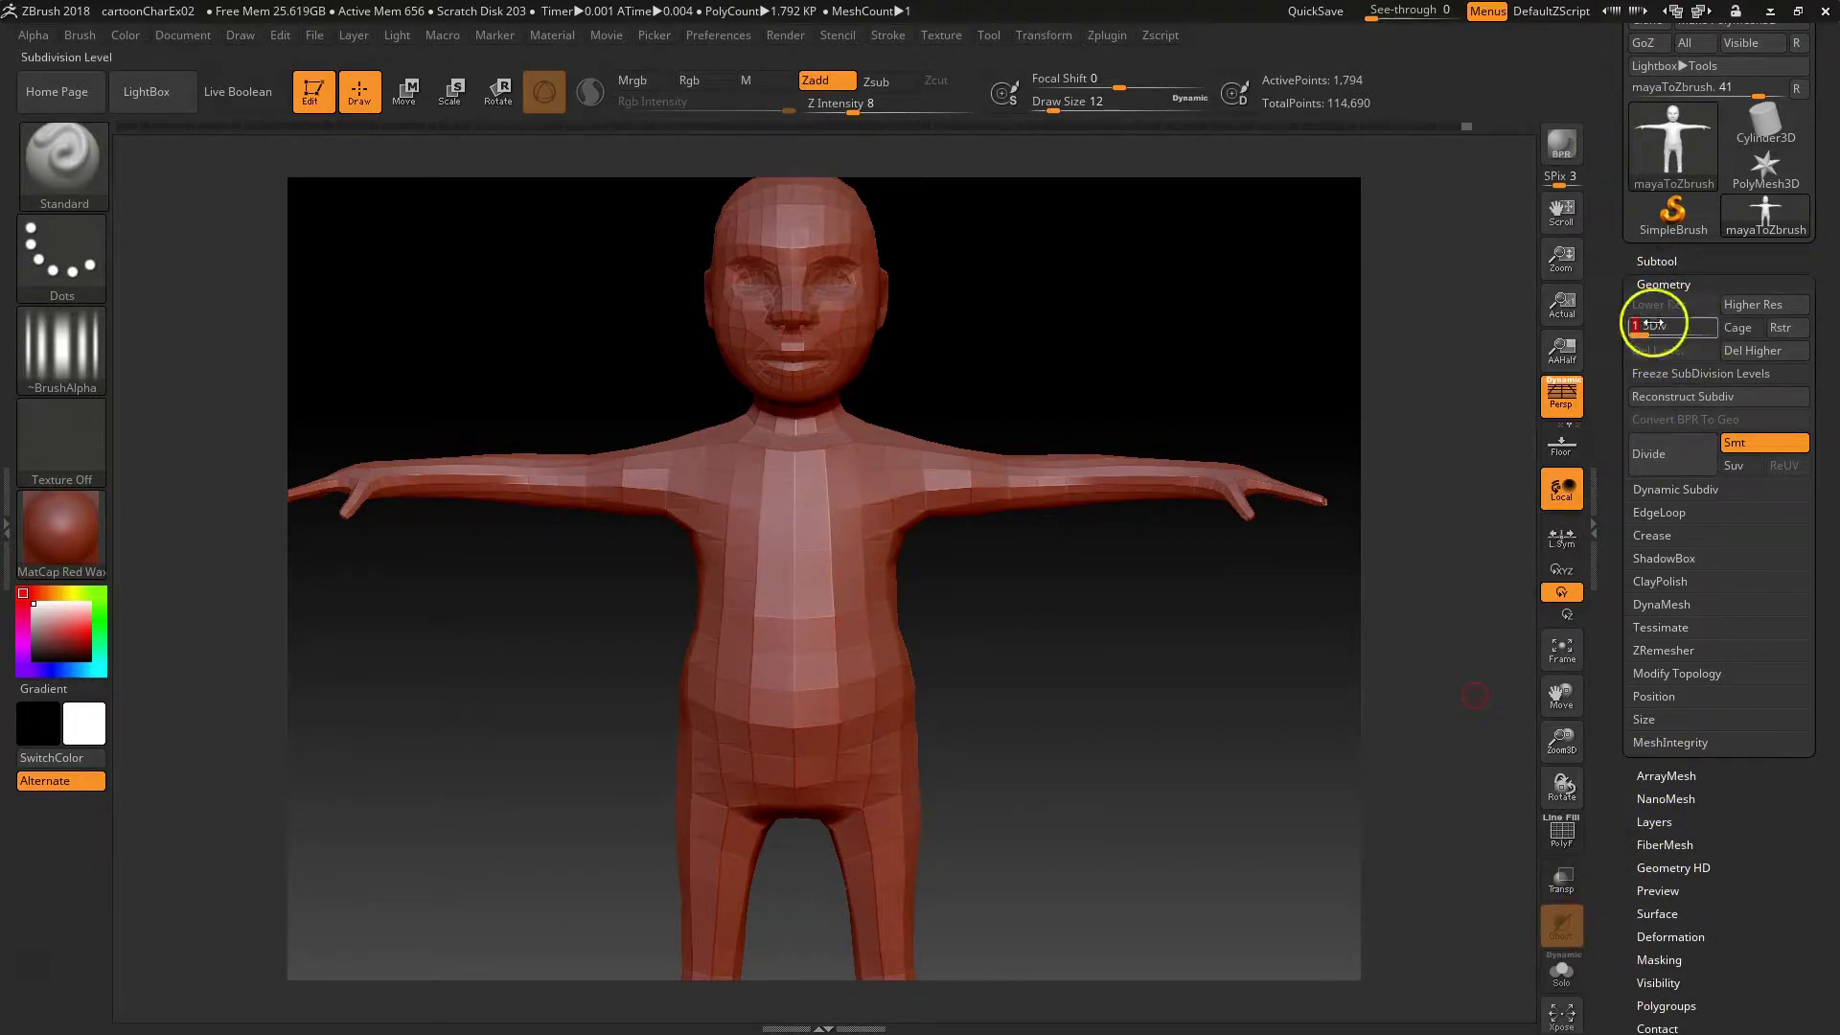
{"action": "left_click", "coordinate": [1672, 284]}
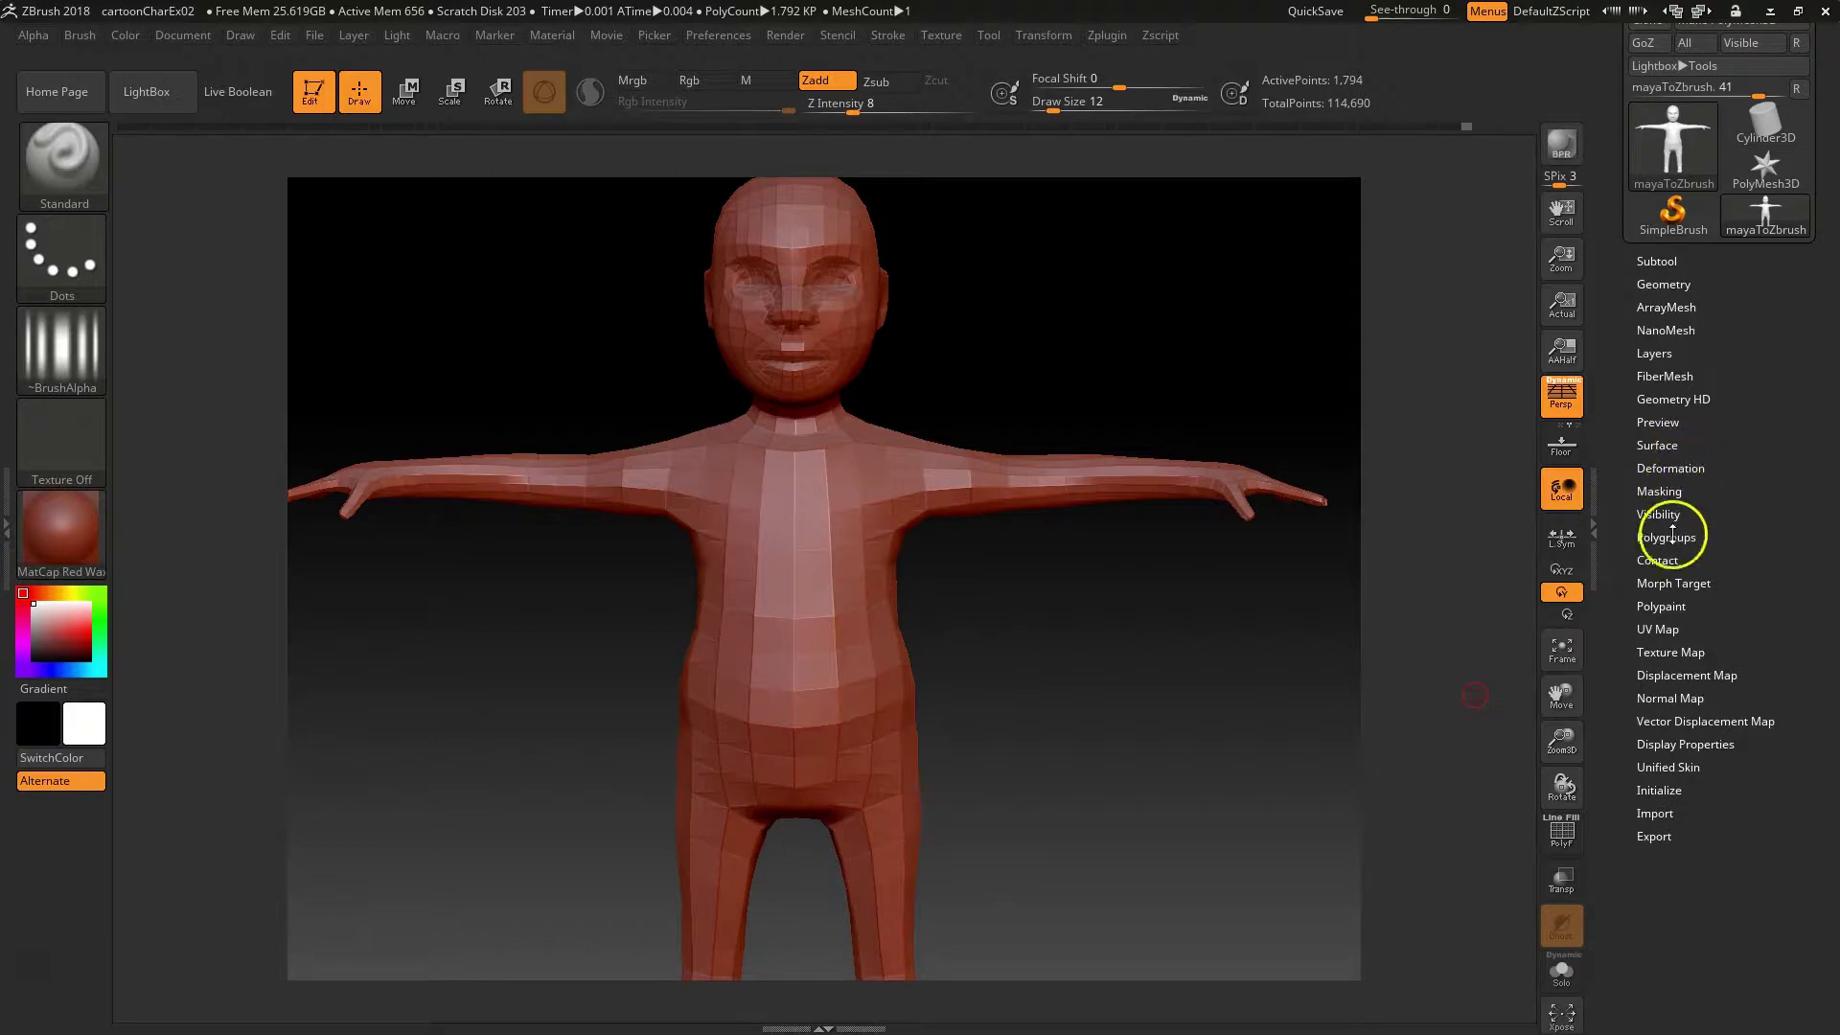
{"action": "left_click", "coordinate": [1673, 629]}
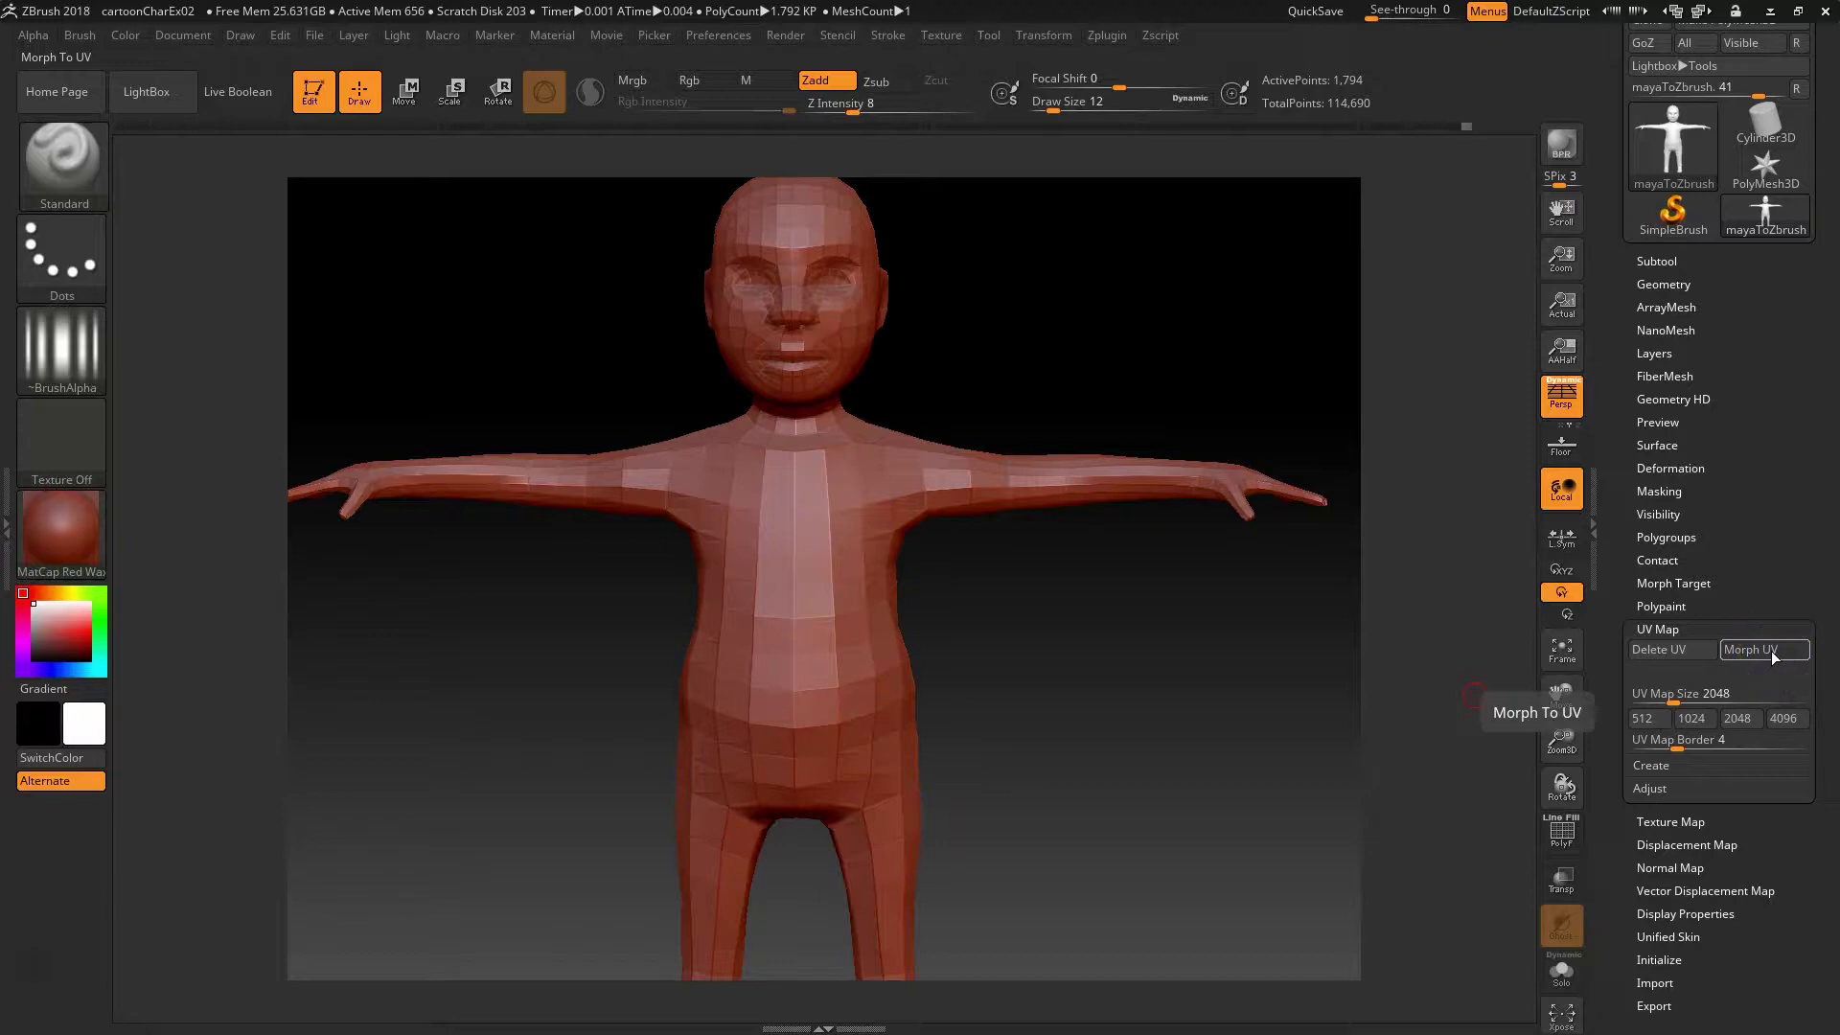
{"action": "left_click", "coordinate": [1693, 768]}
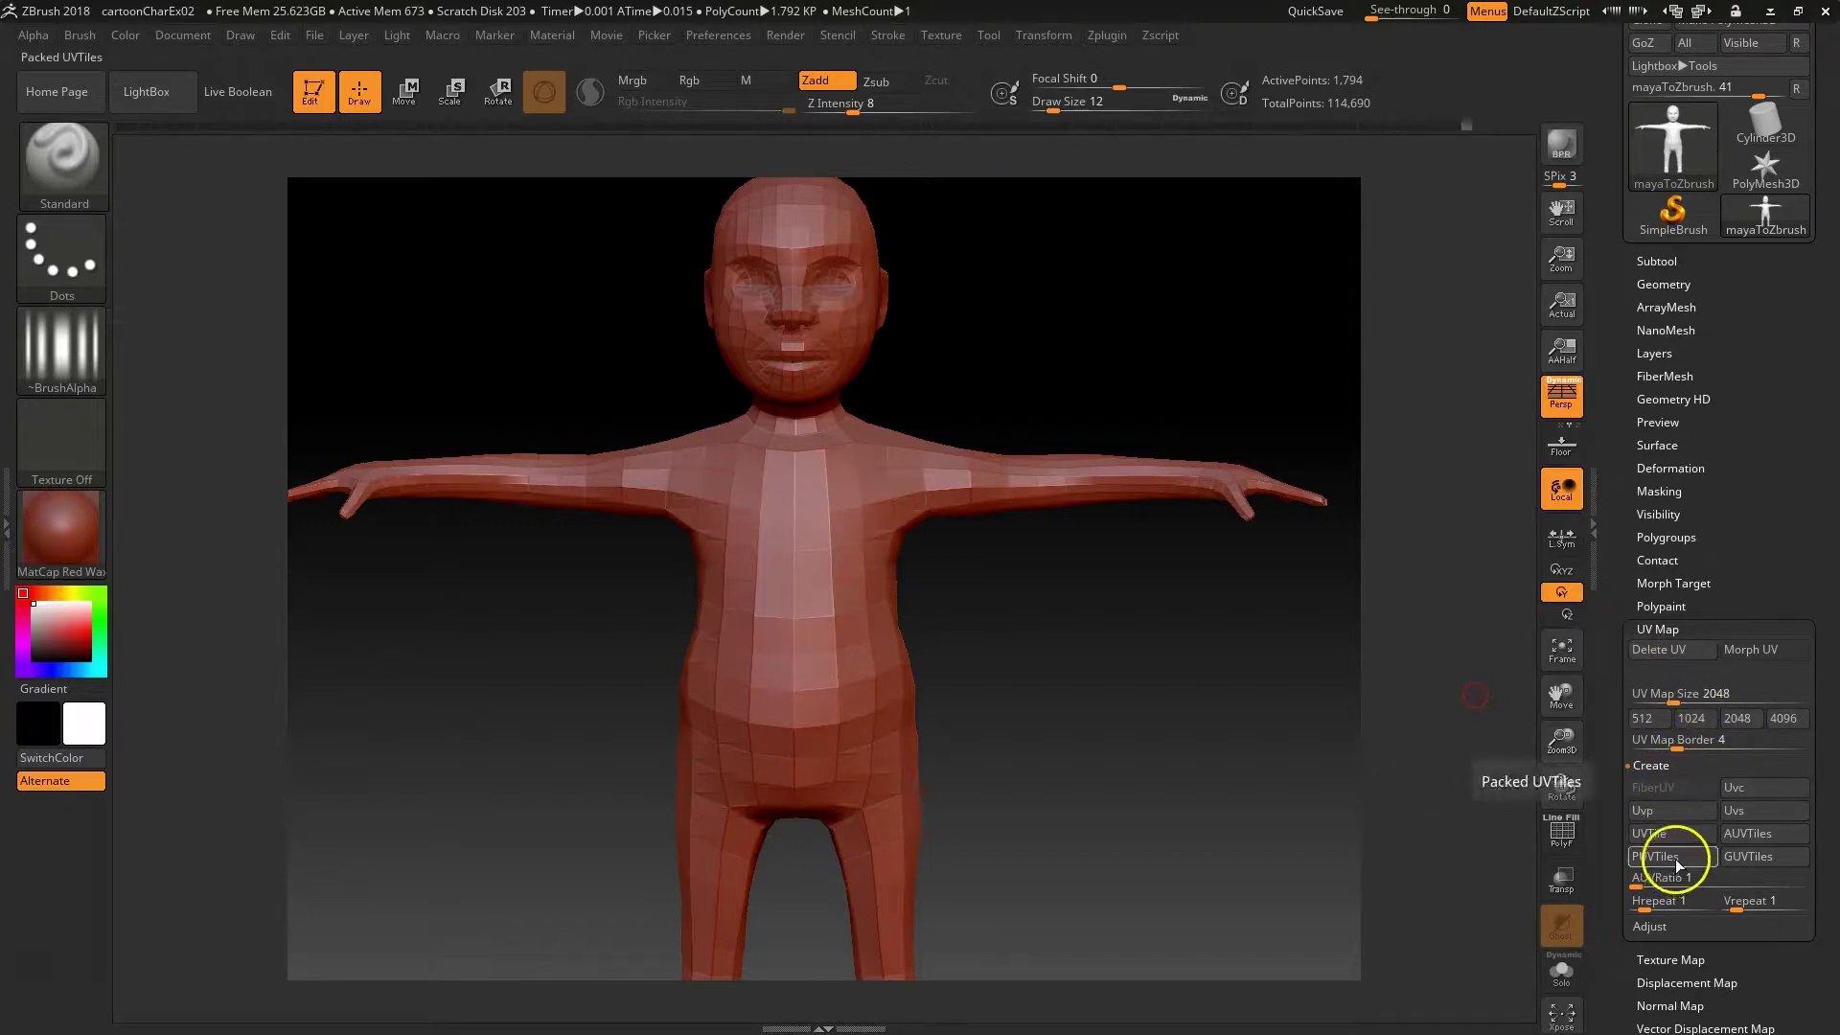
Step: Preview the character's current UV layout with Morph UV, frame it, and restore the 3D shape
{"action": "left_click", "coordinate": [1742, 652]}
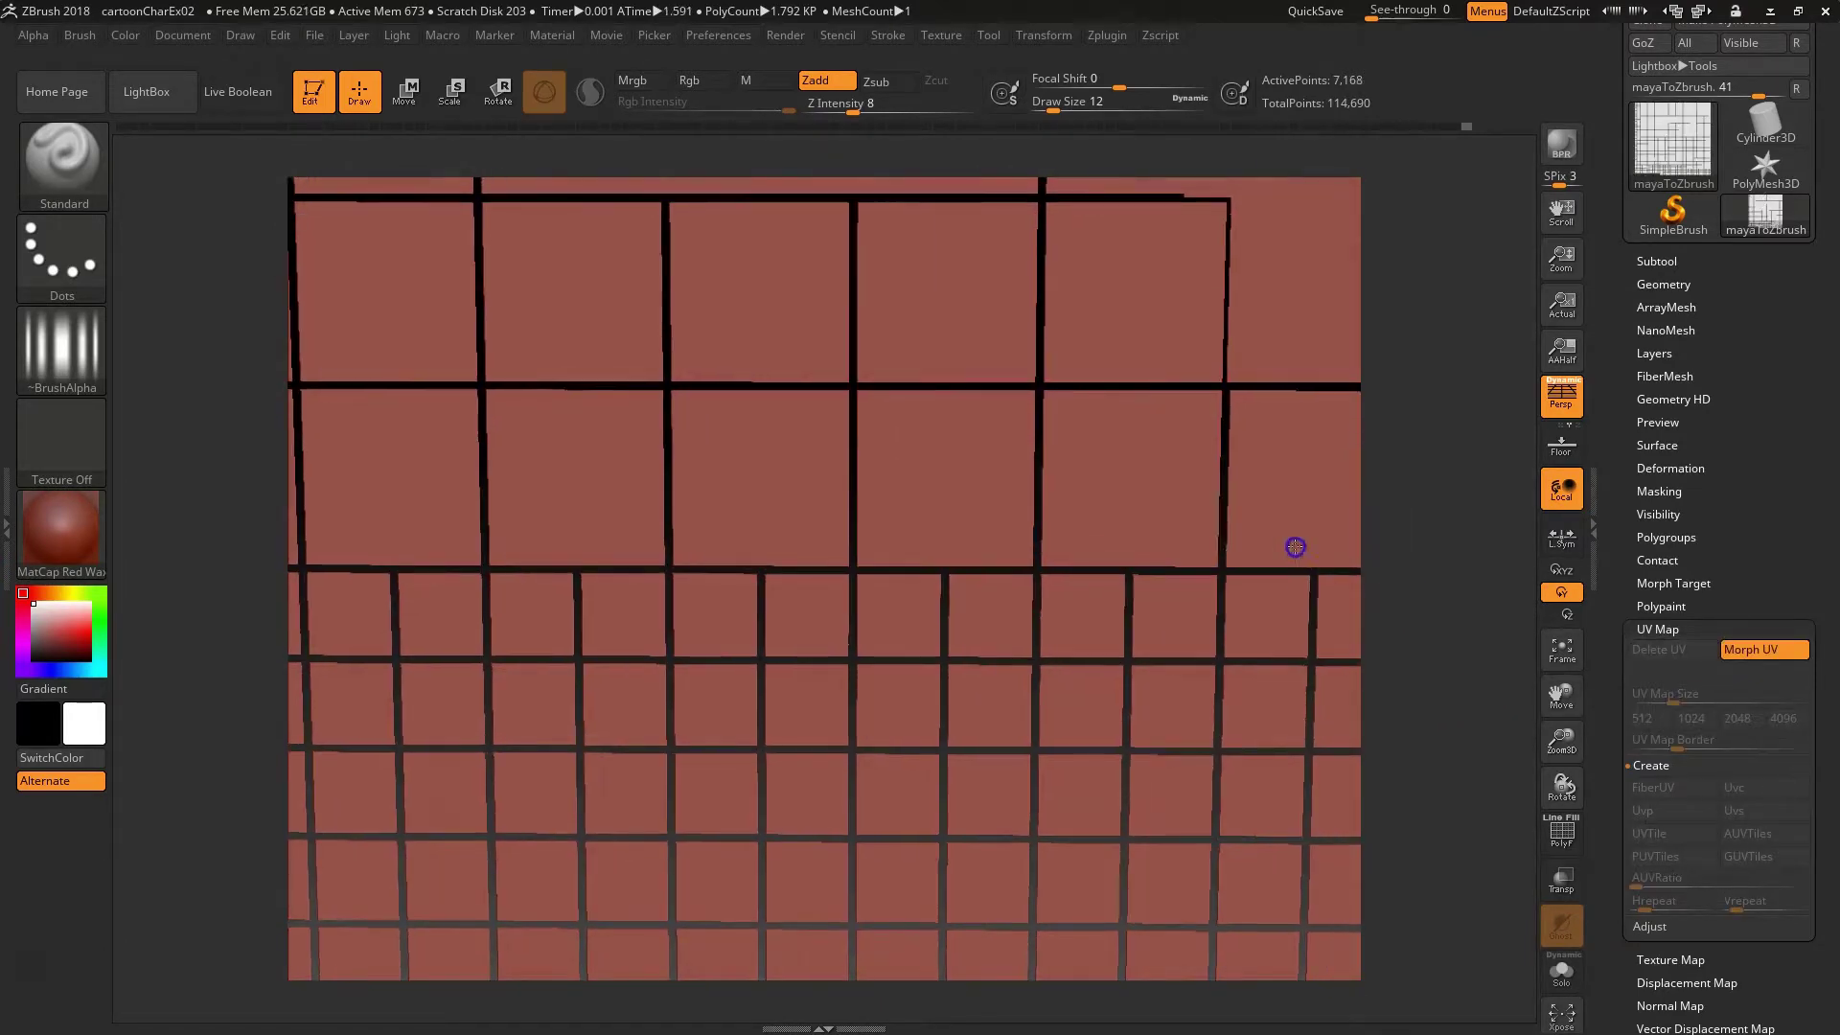
{"action": "key", "text": "f"}
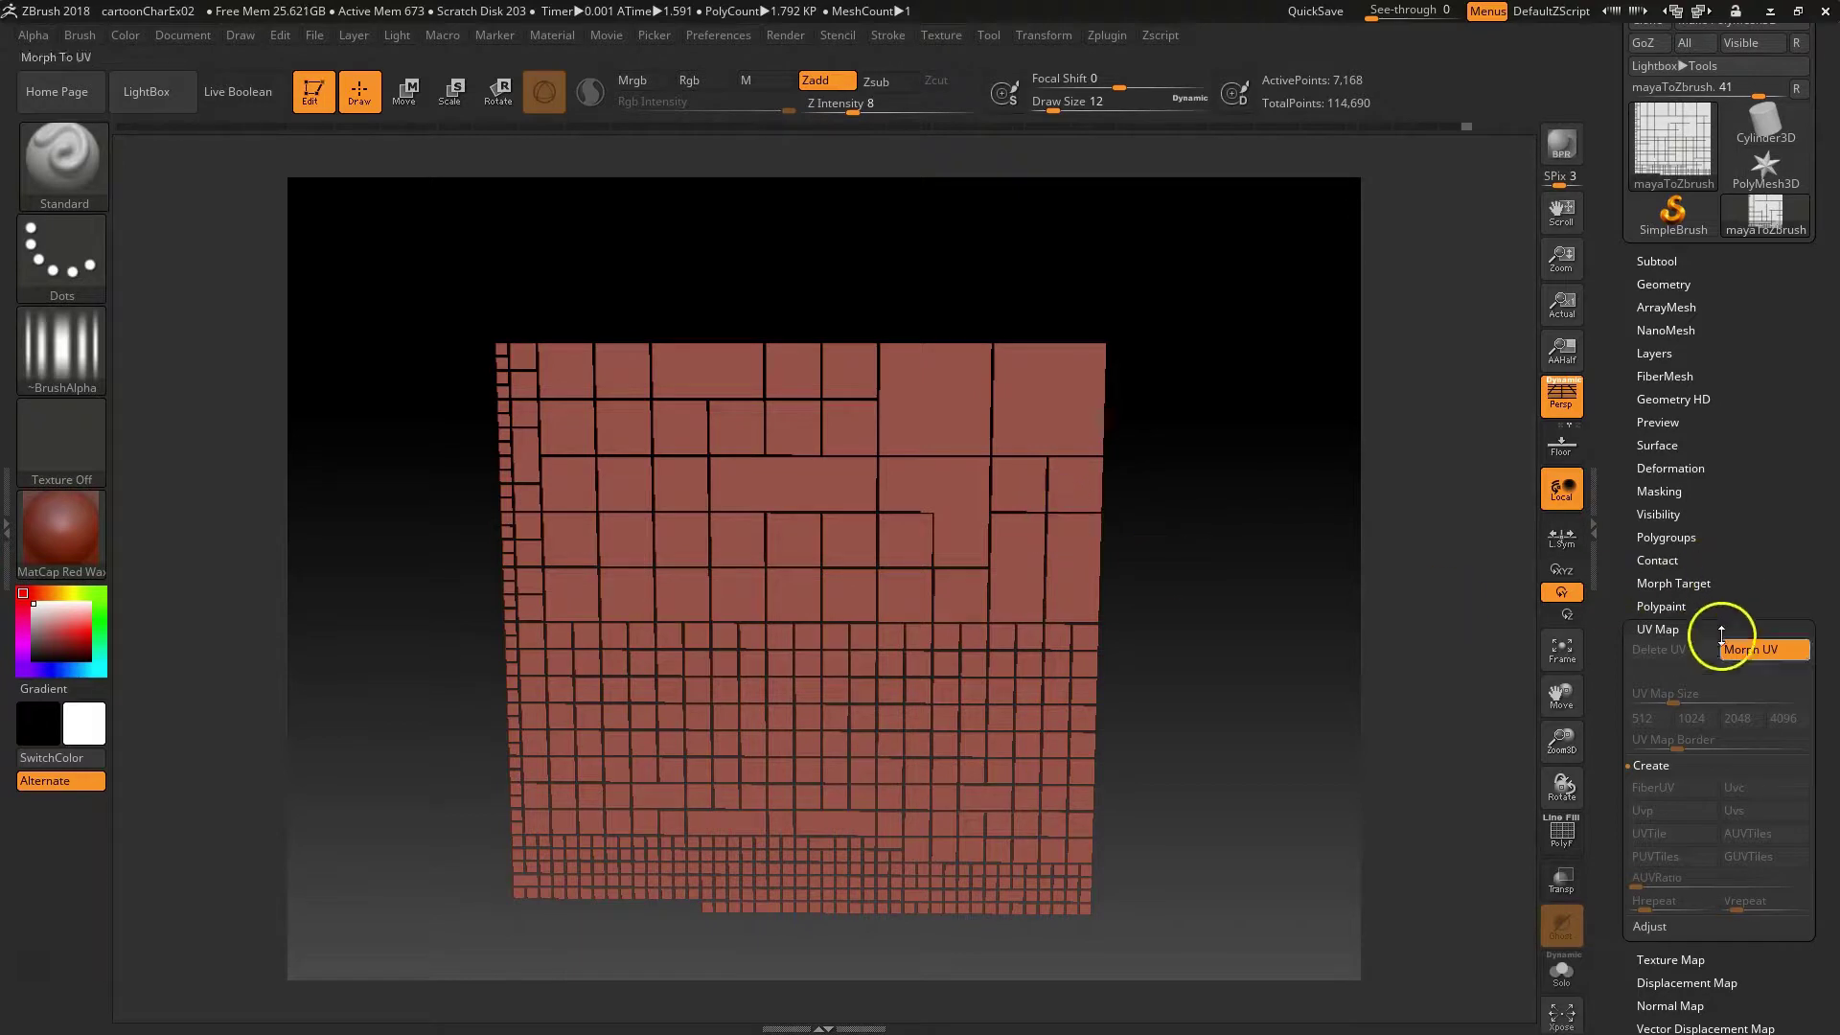
{"action": "left_click", "coordinate": [1754, 650]}
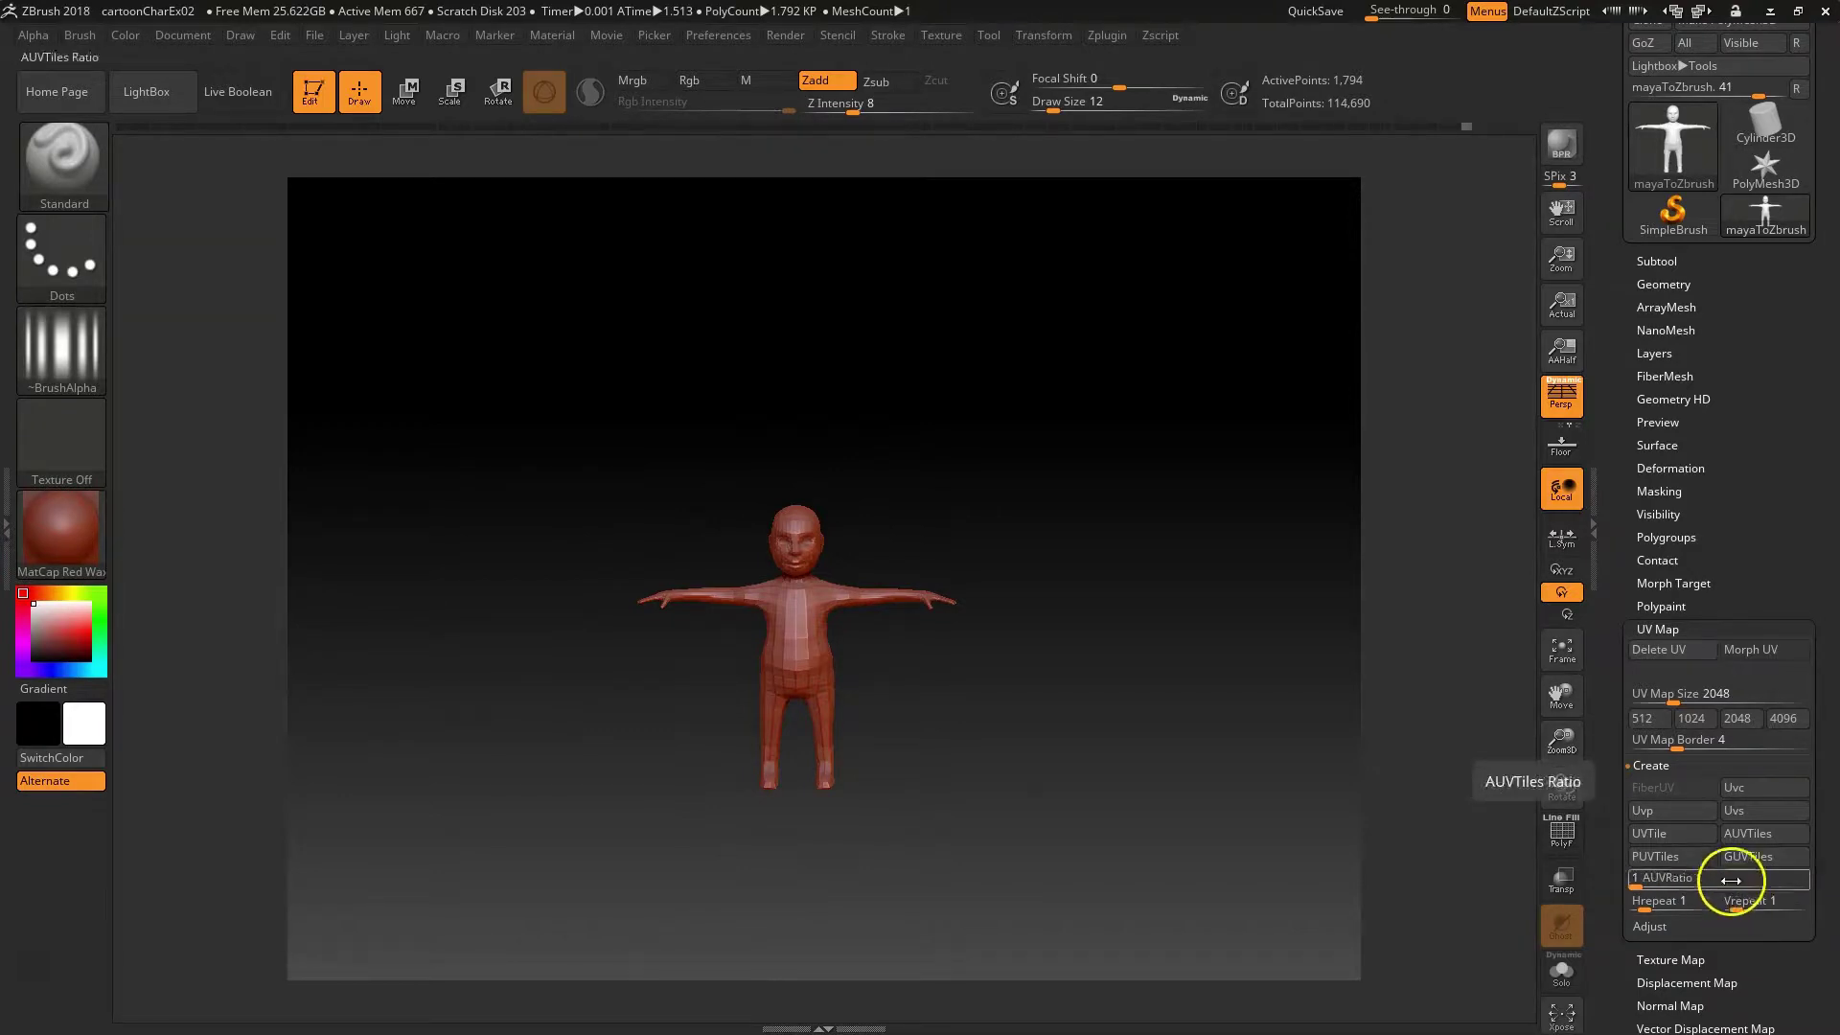
Step: Delete the character's current UVs and unwrap it with UV Master, keeping Symmetry enabled
{"action": "left_click", "coordinate": [1672, 649]}
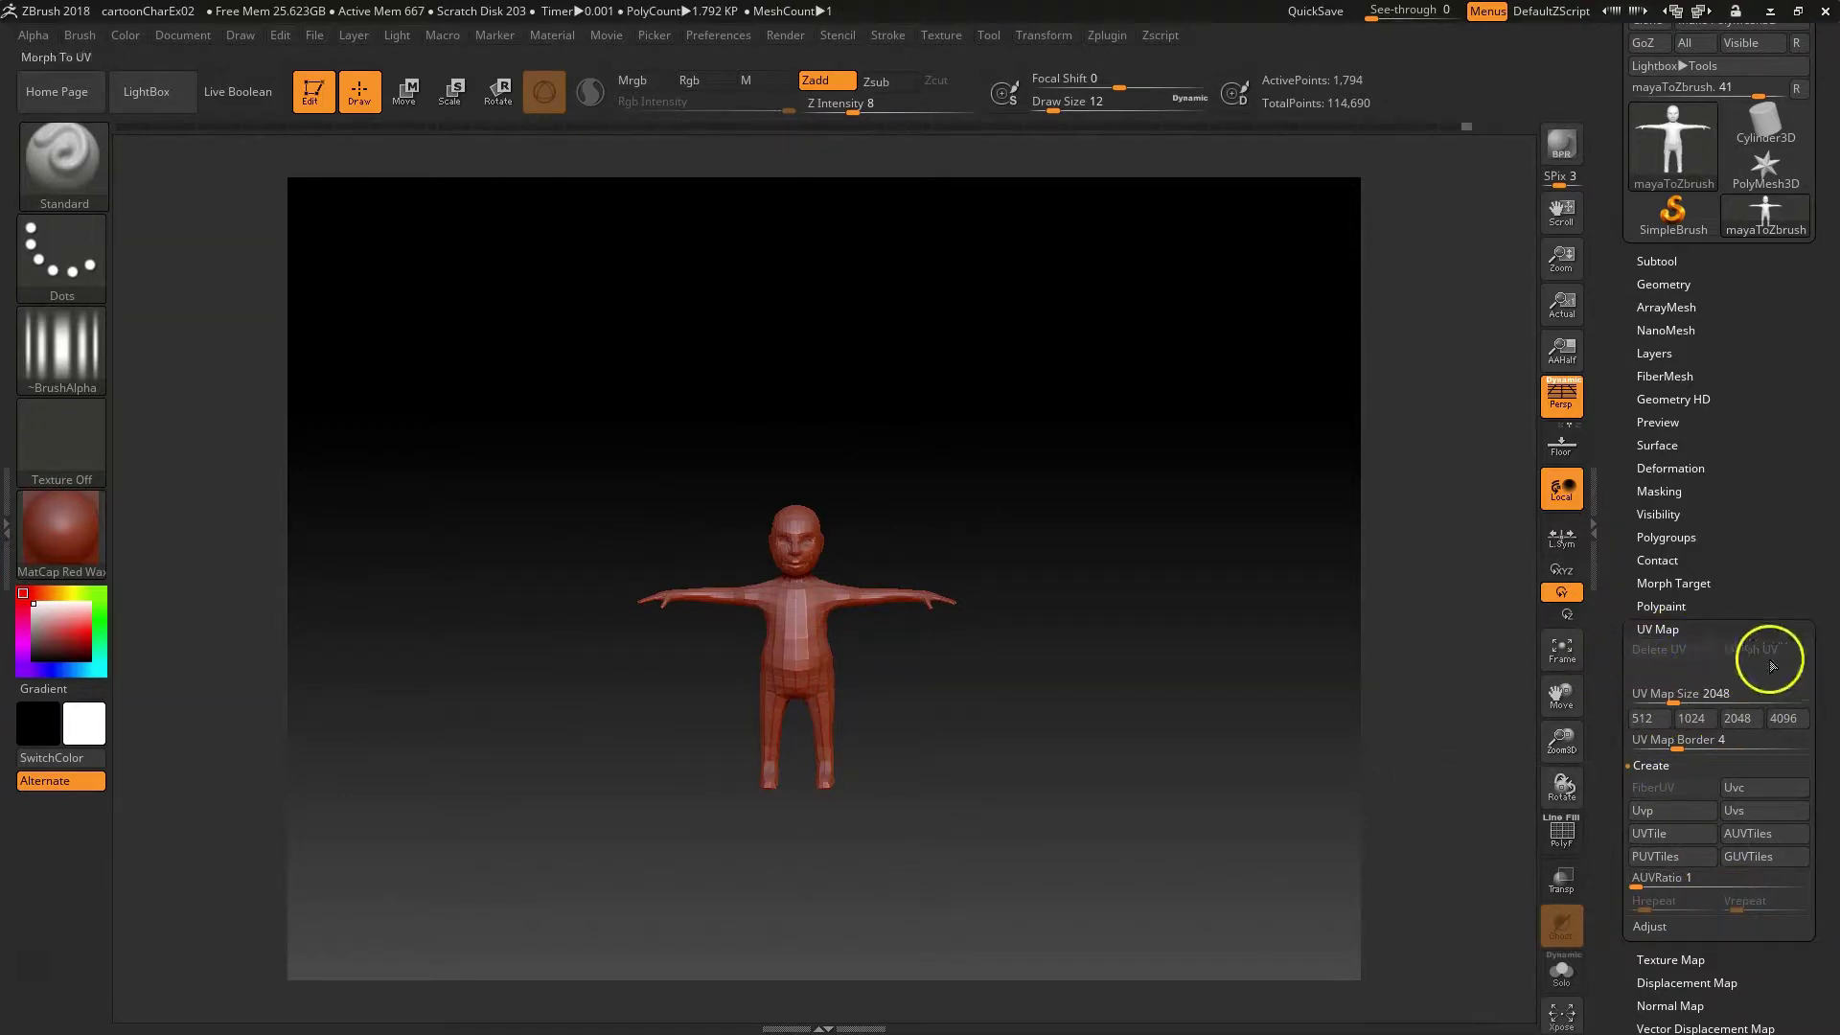
{"action": "left_click", "coordinate": [1107, 34]}
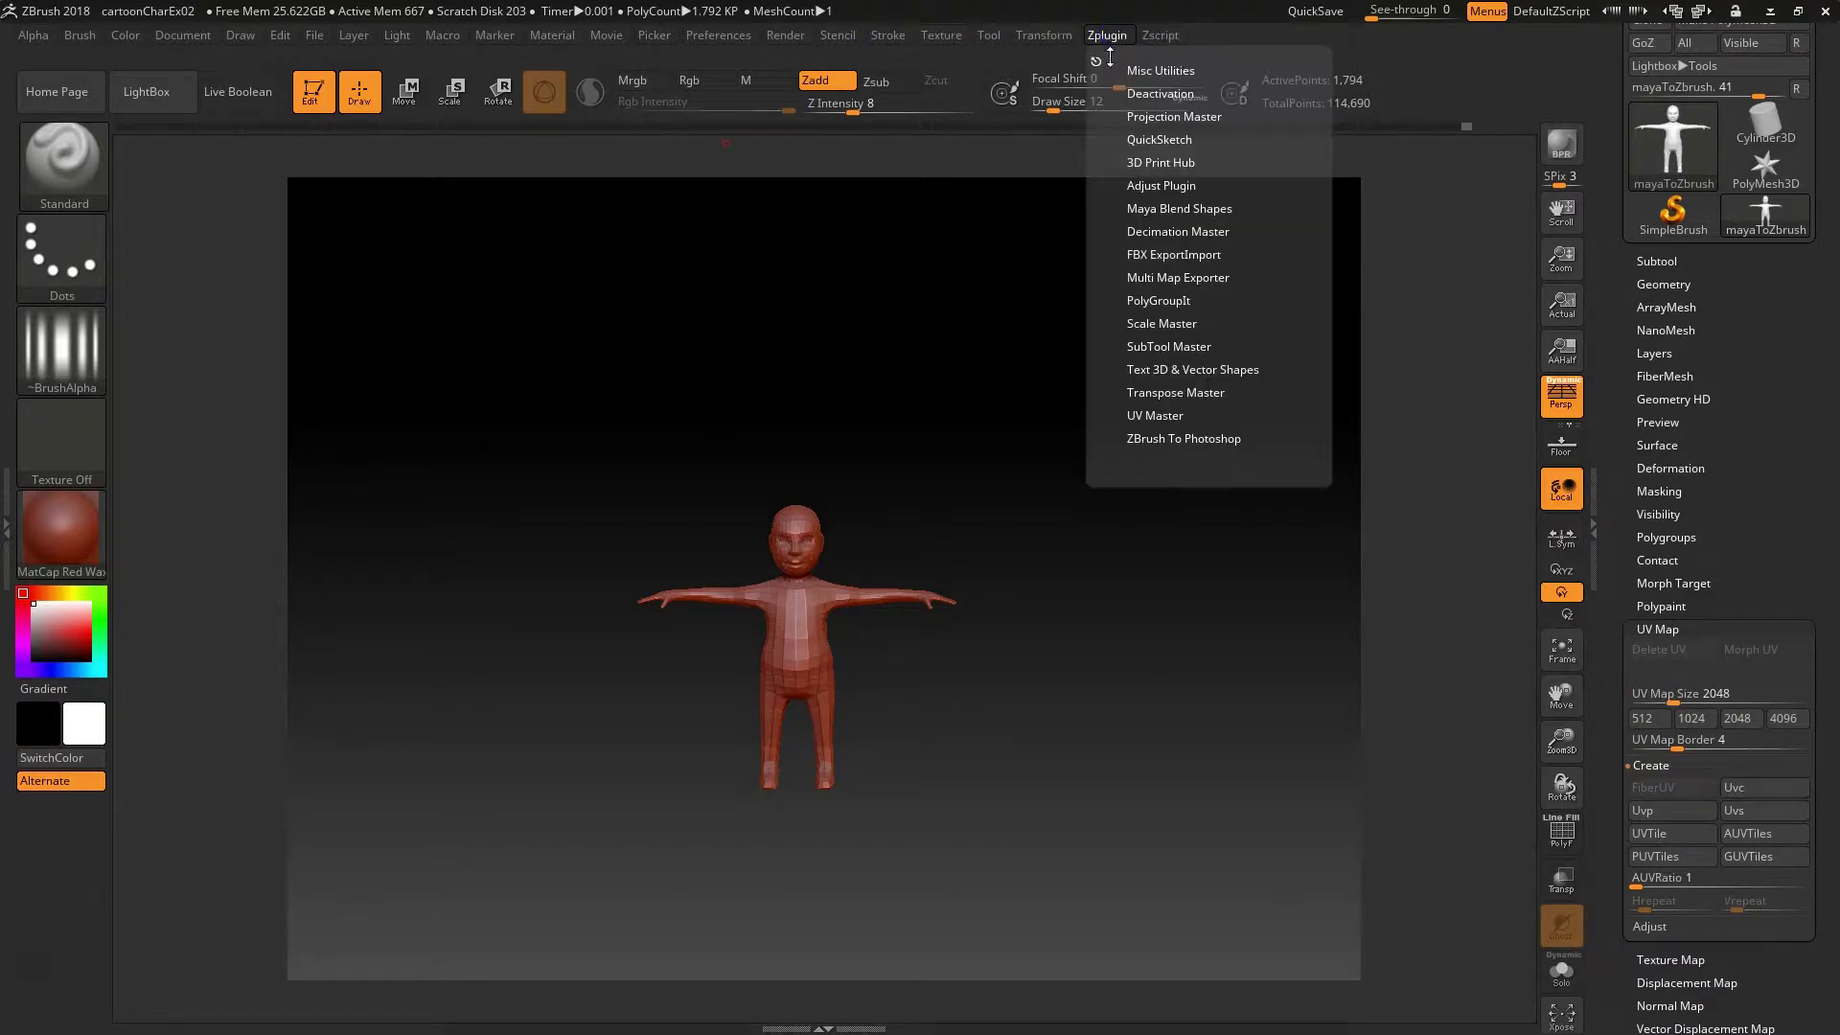
{"action": "left_click", "coordinate": [1162, 418]}
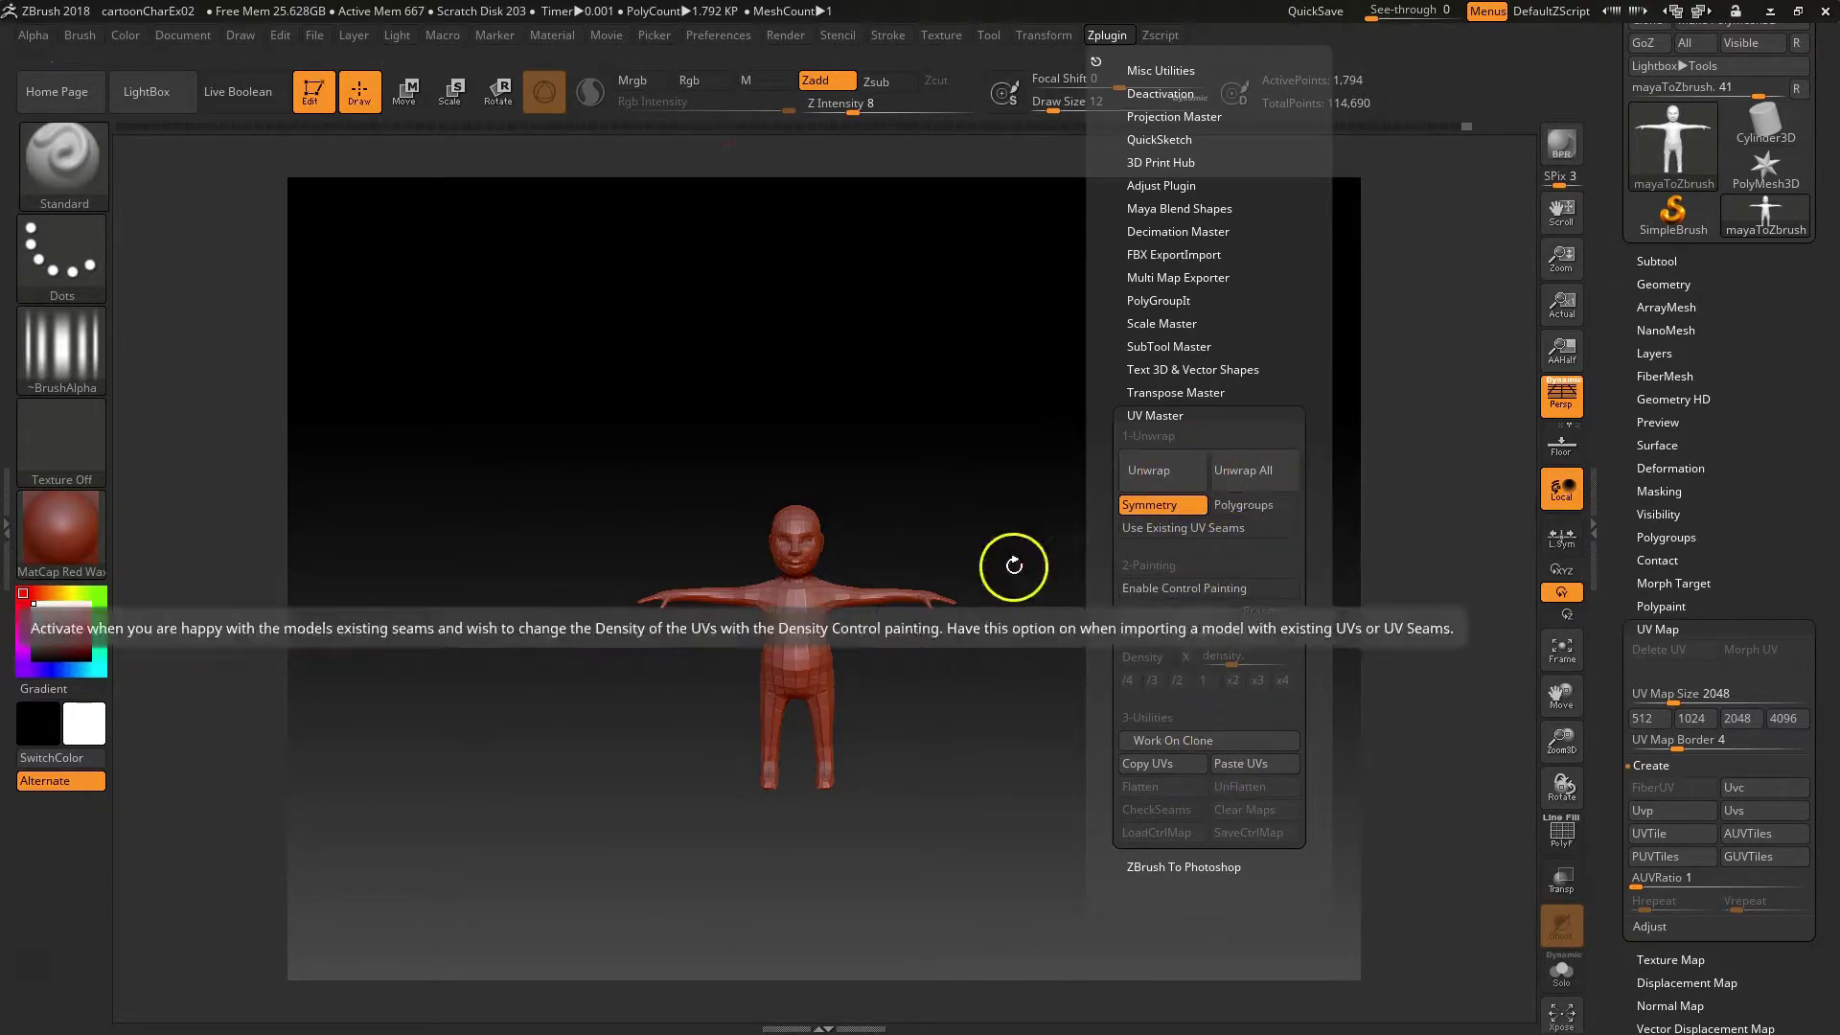
{"action": "left_click", "coordinate": [1107, 35]}
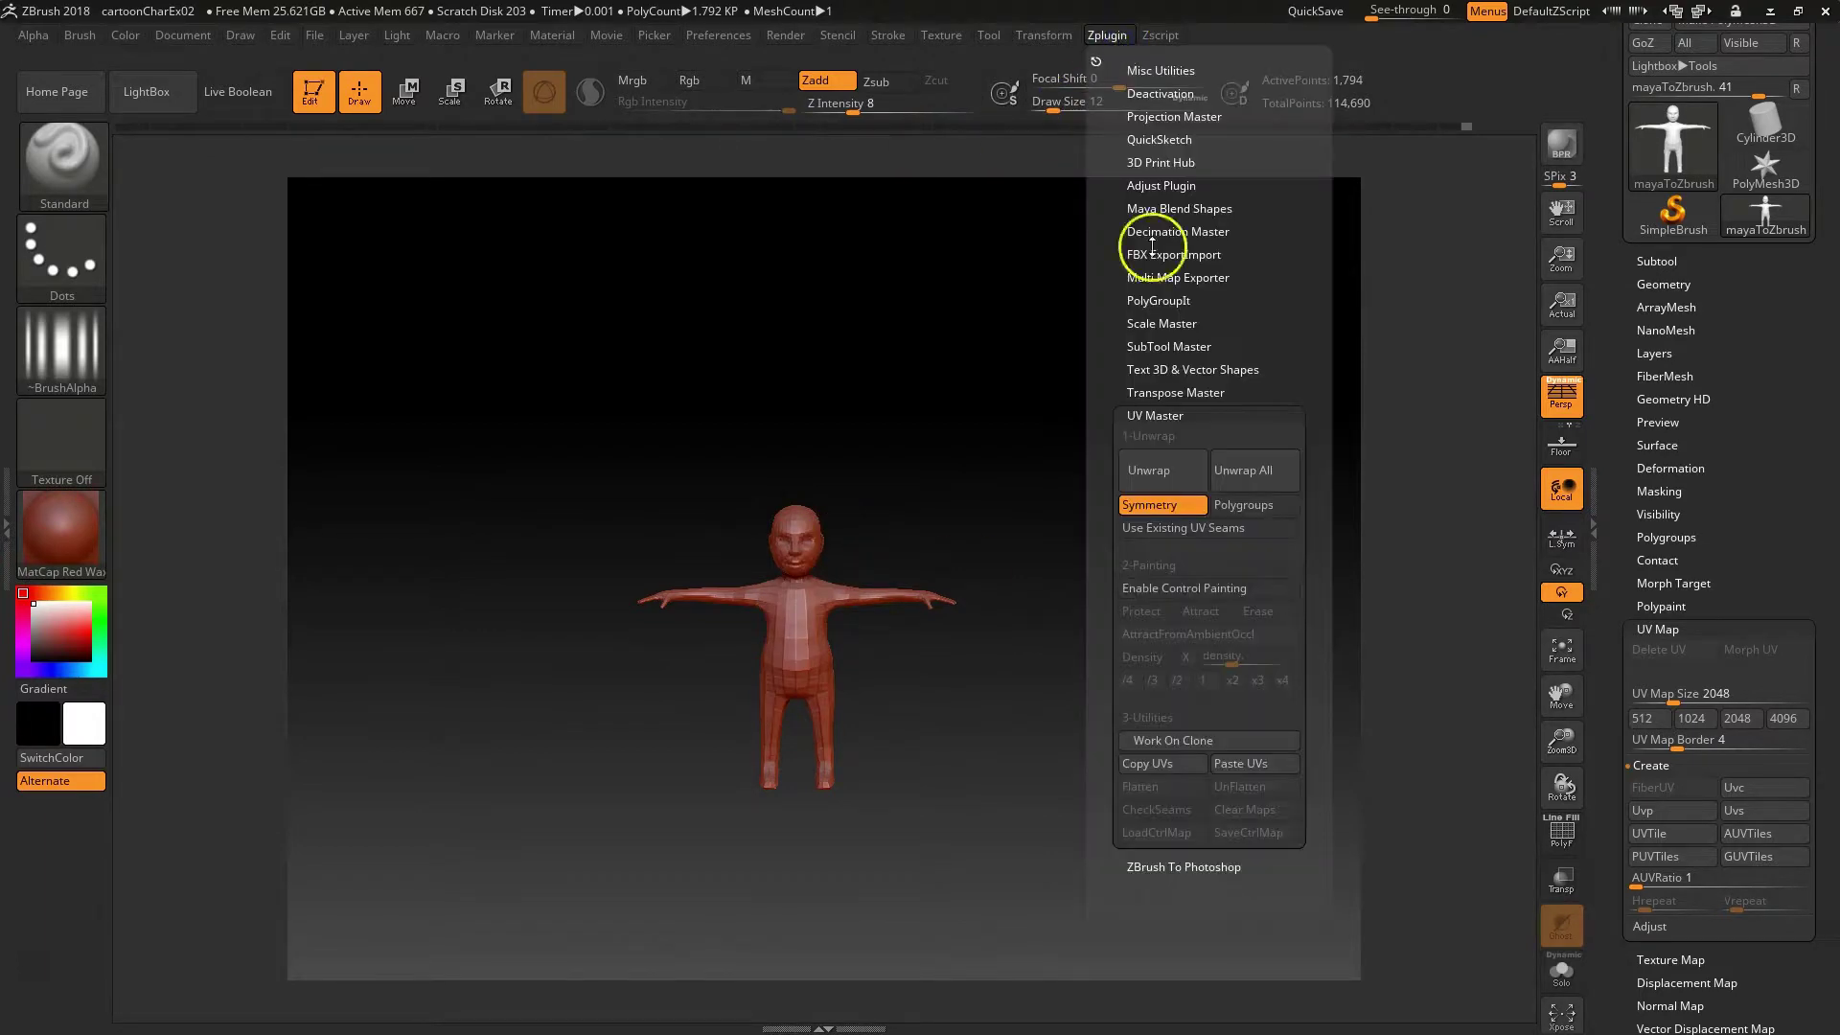
{"action": "left_click", "coordinate": [1148, 470]}
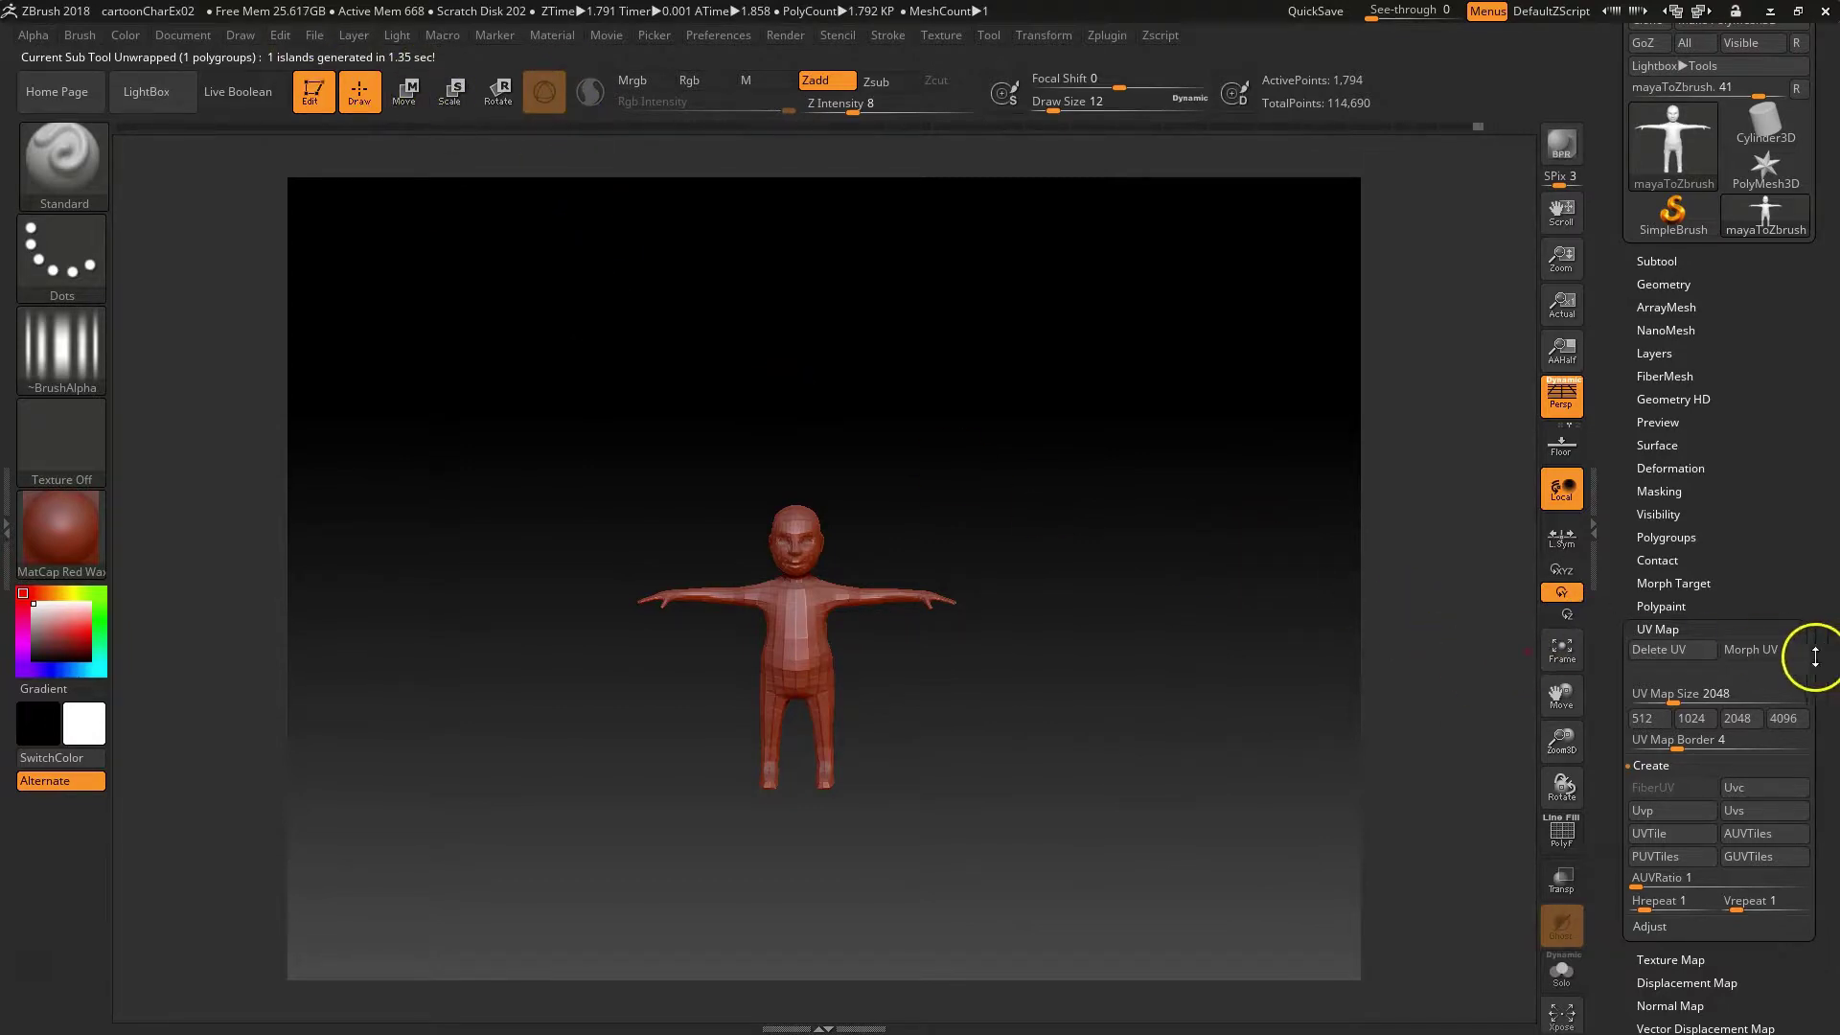
Step: Examine the unwrapped UV layout of the head, torso and limbs with PolyFrame shown, and return to the 3D shape
{"action": "left_click", "coordinate": [1779, 656]}
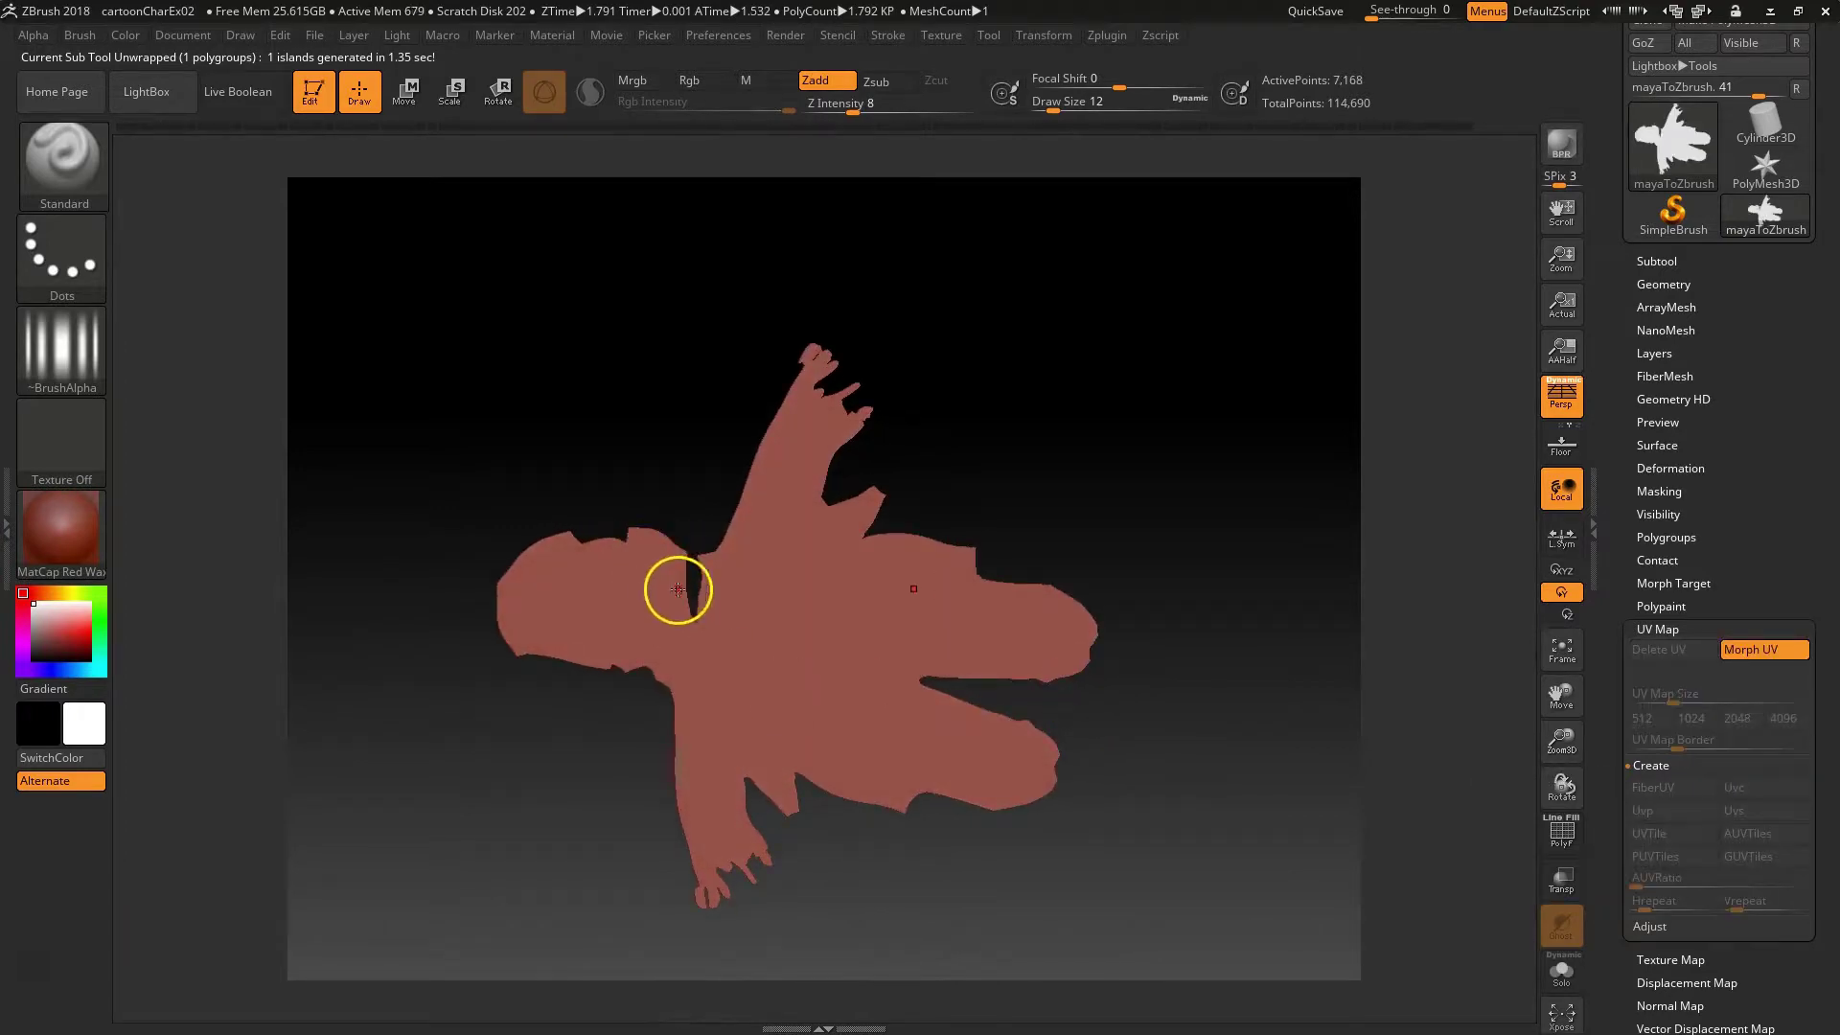
{"action": "left_click_drag", "start_coordinate": [1131, 756], "coordinate": [1260, 750], "text": "alt"}
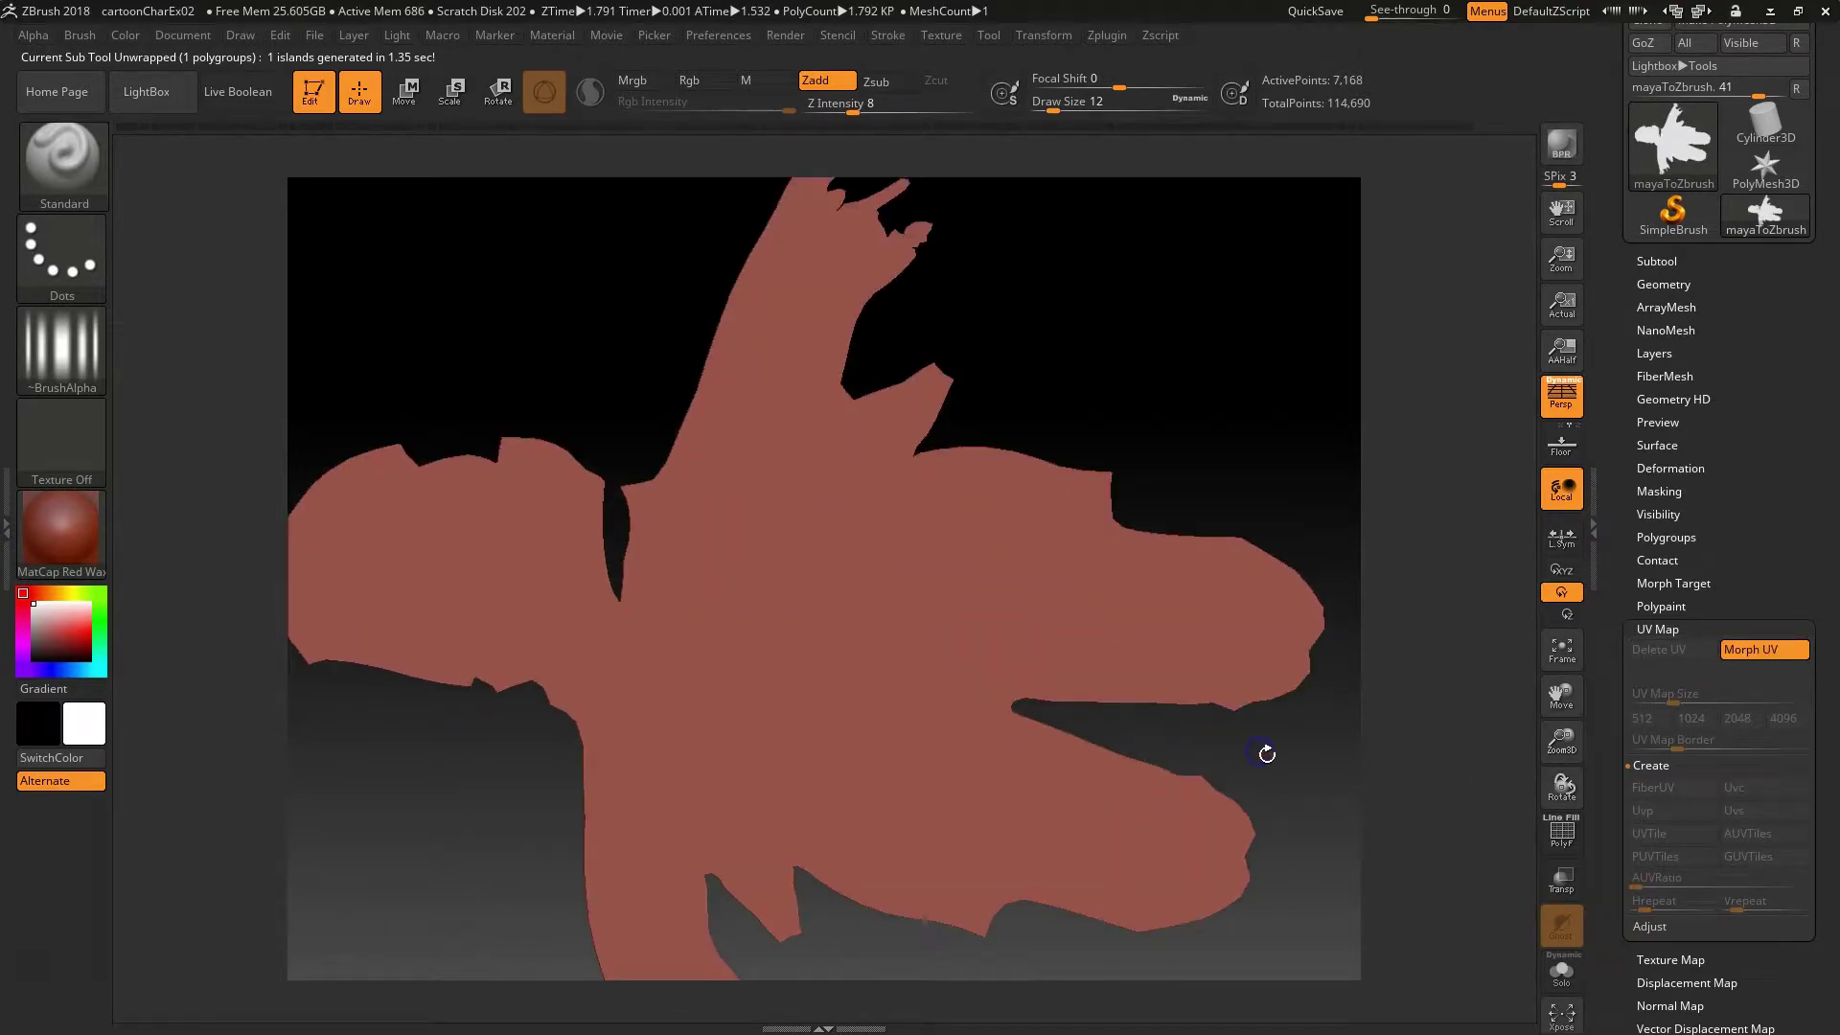
{"action": "key", "text": "shift+f"}
{"action": "left_click_drag", "start_coordinate": [254, 698], "coordinate": [527, 768], "text": "alt"}
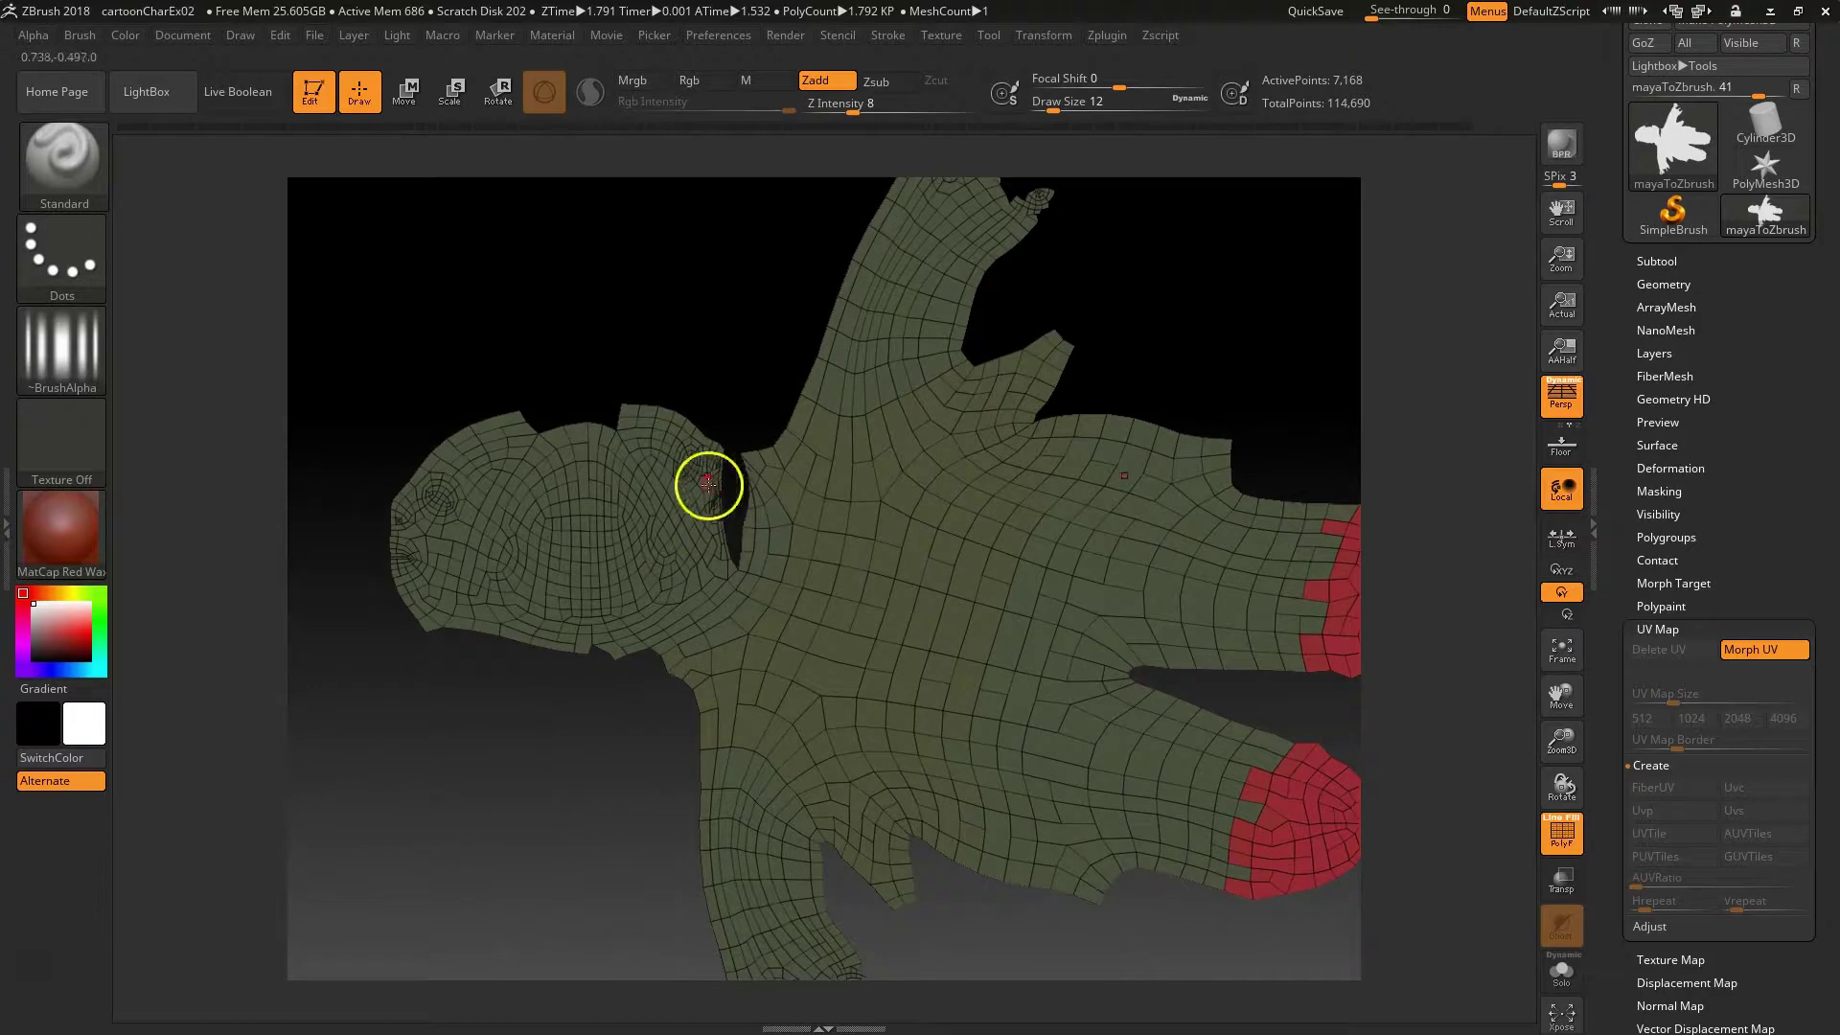
{"action": "left_click_drag", "start_coordinate": [595, 834], "coordinate": [414, 794], "text": "alt"}
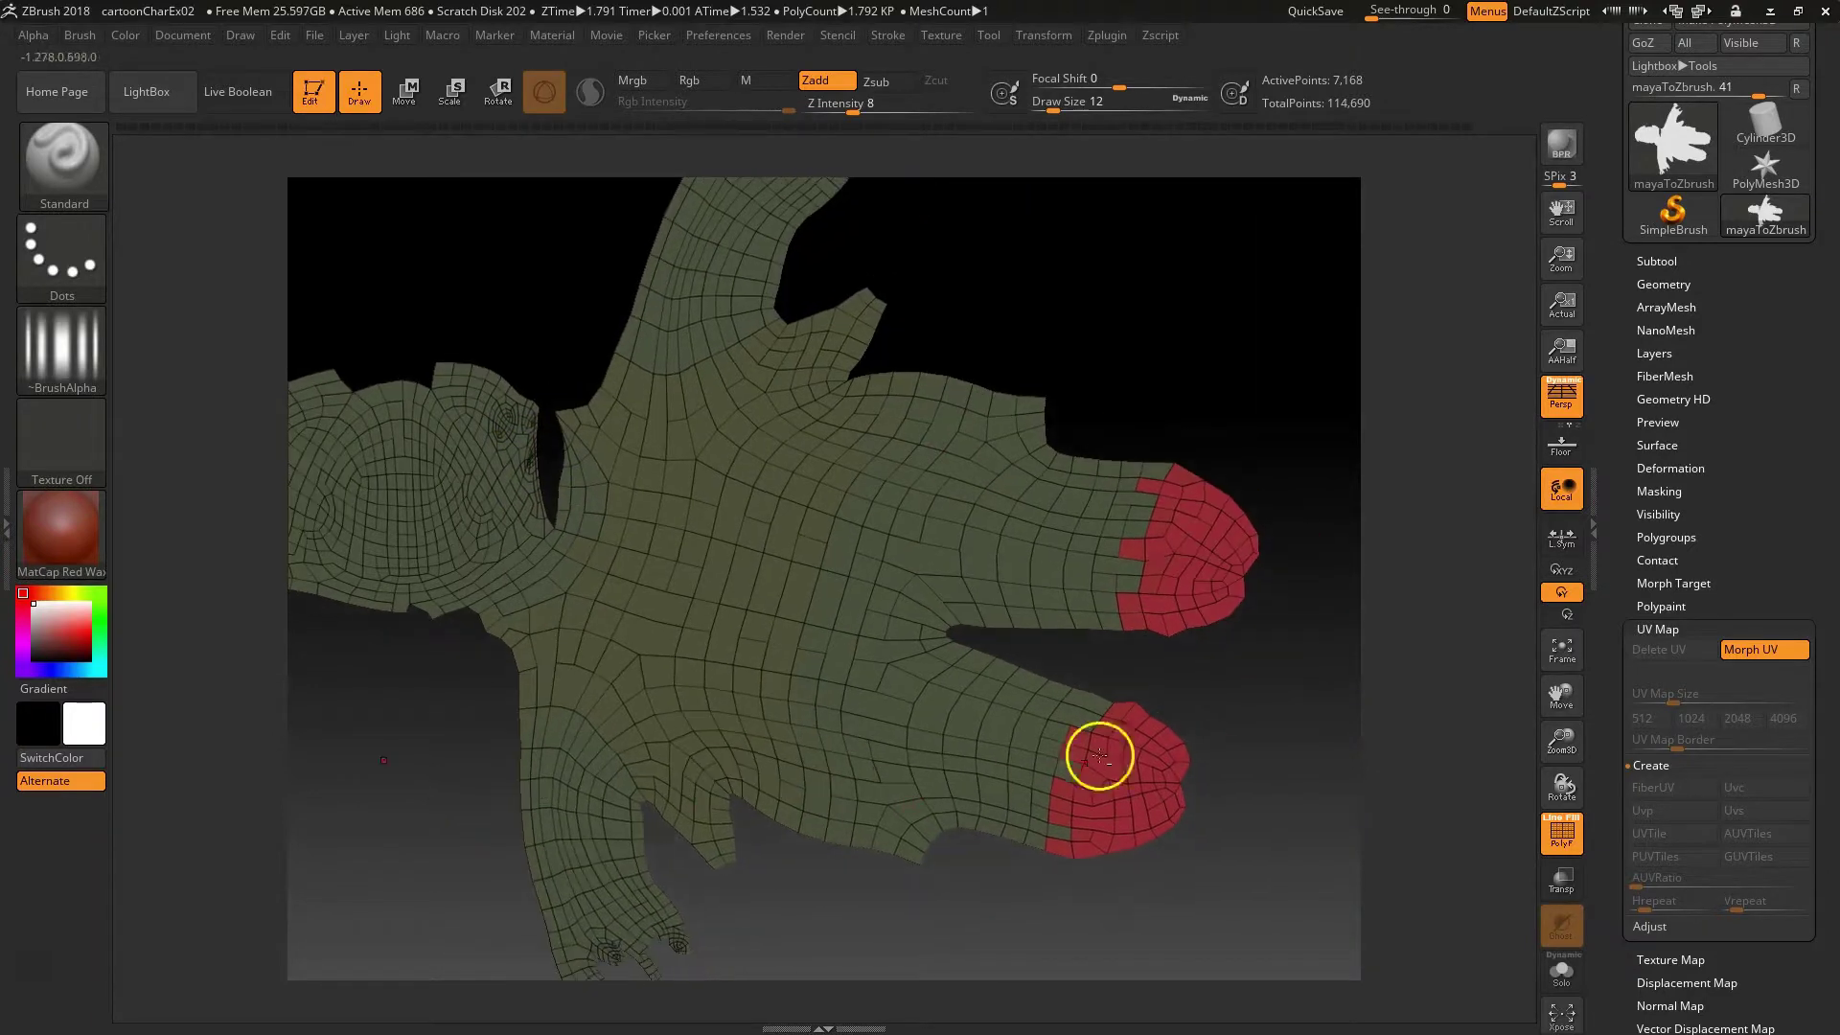
{"action": "left_click_drag", "start_coordinate": [979, 285], "coordinate": [1069, 310], "text": "alt"}
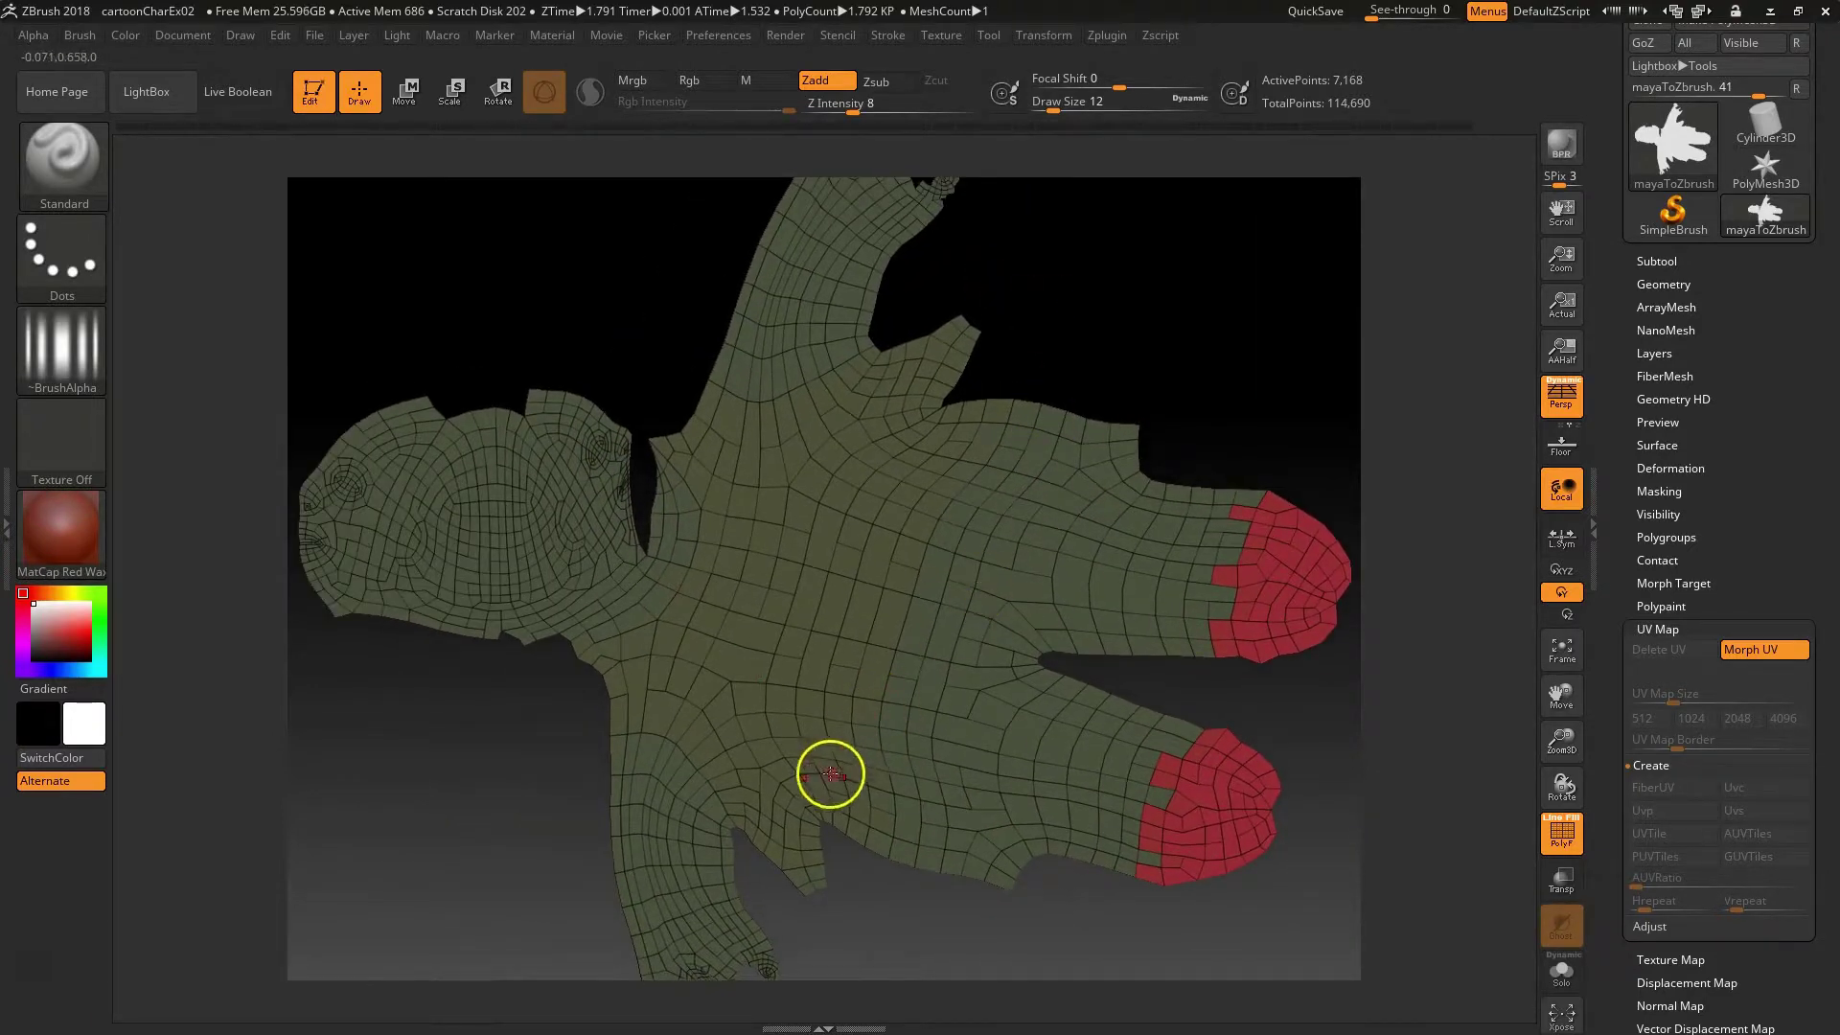
{"action": "left_click_drag", "start_coordinate": [480, 842], "coordinate": [471, 758], "text": "alt"}
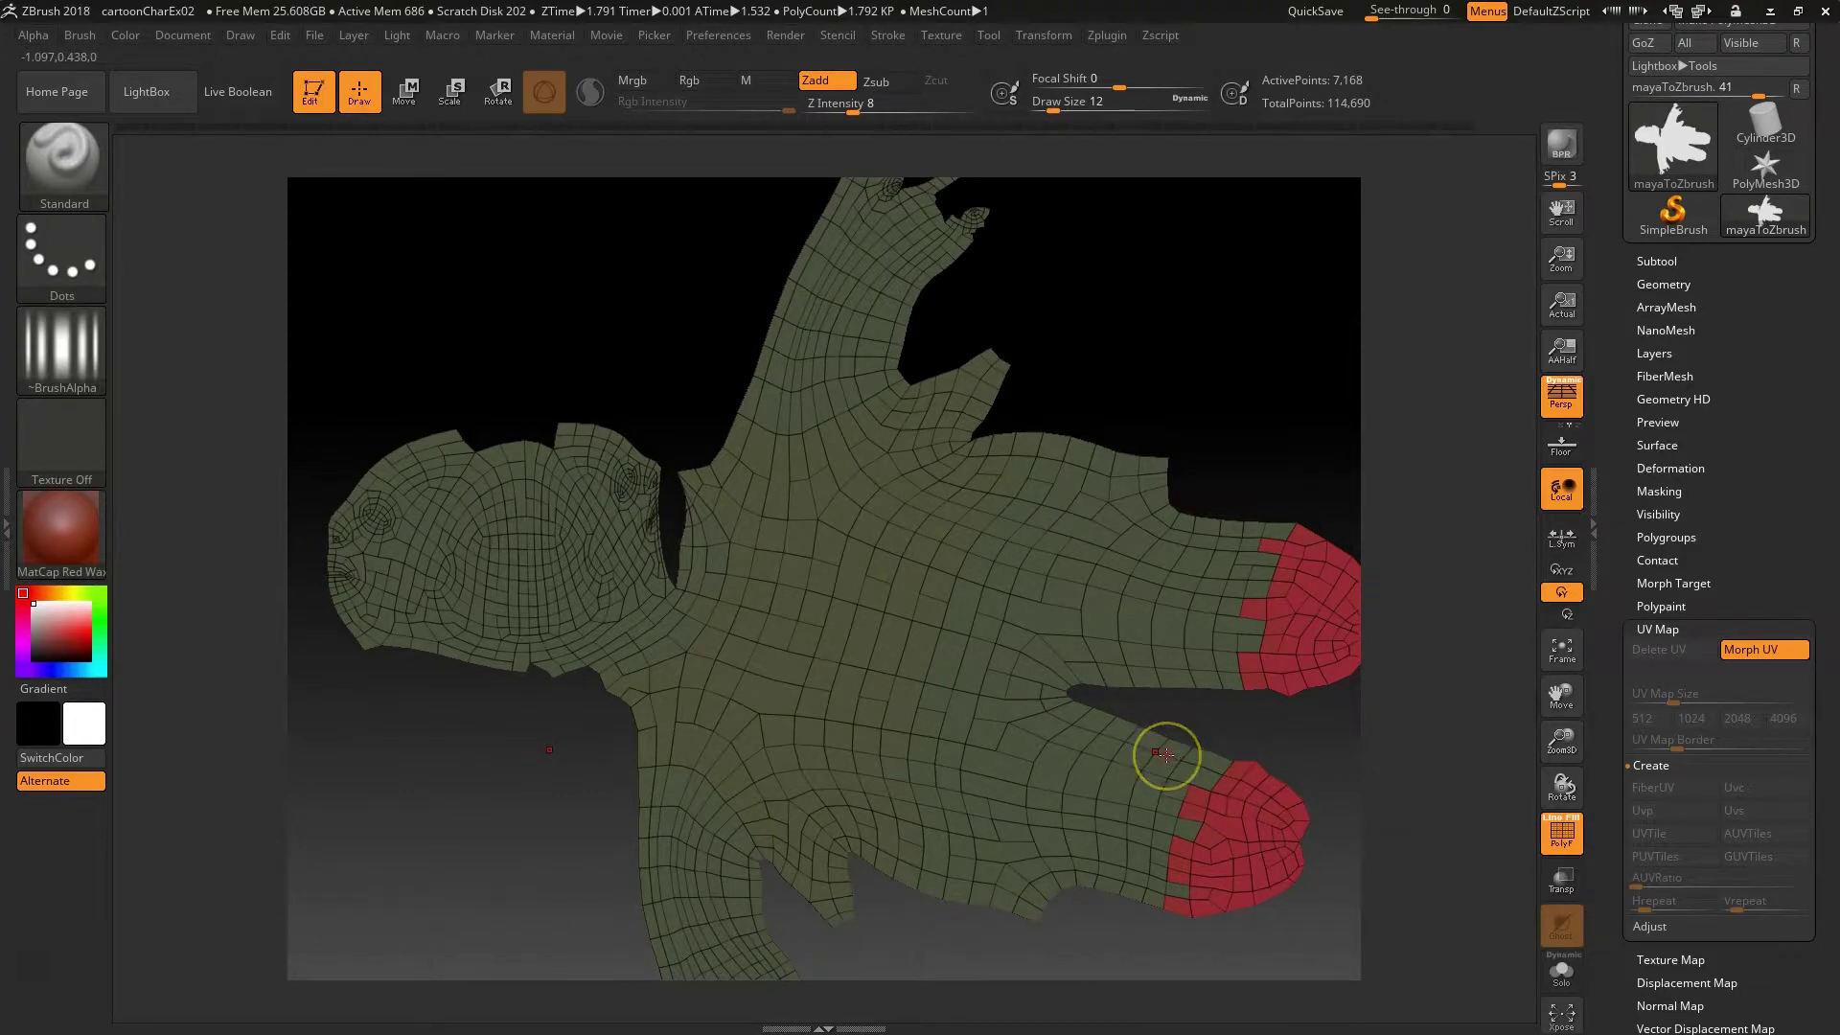
{"action": "left_click", "coordinate": [1784, 651]}
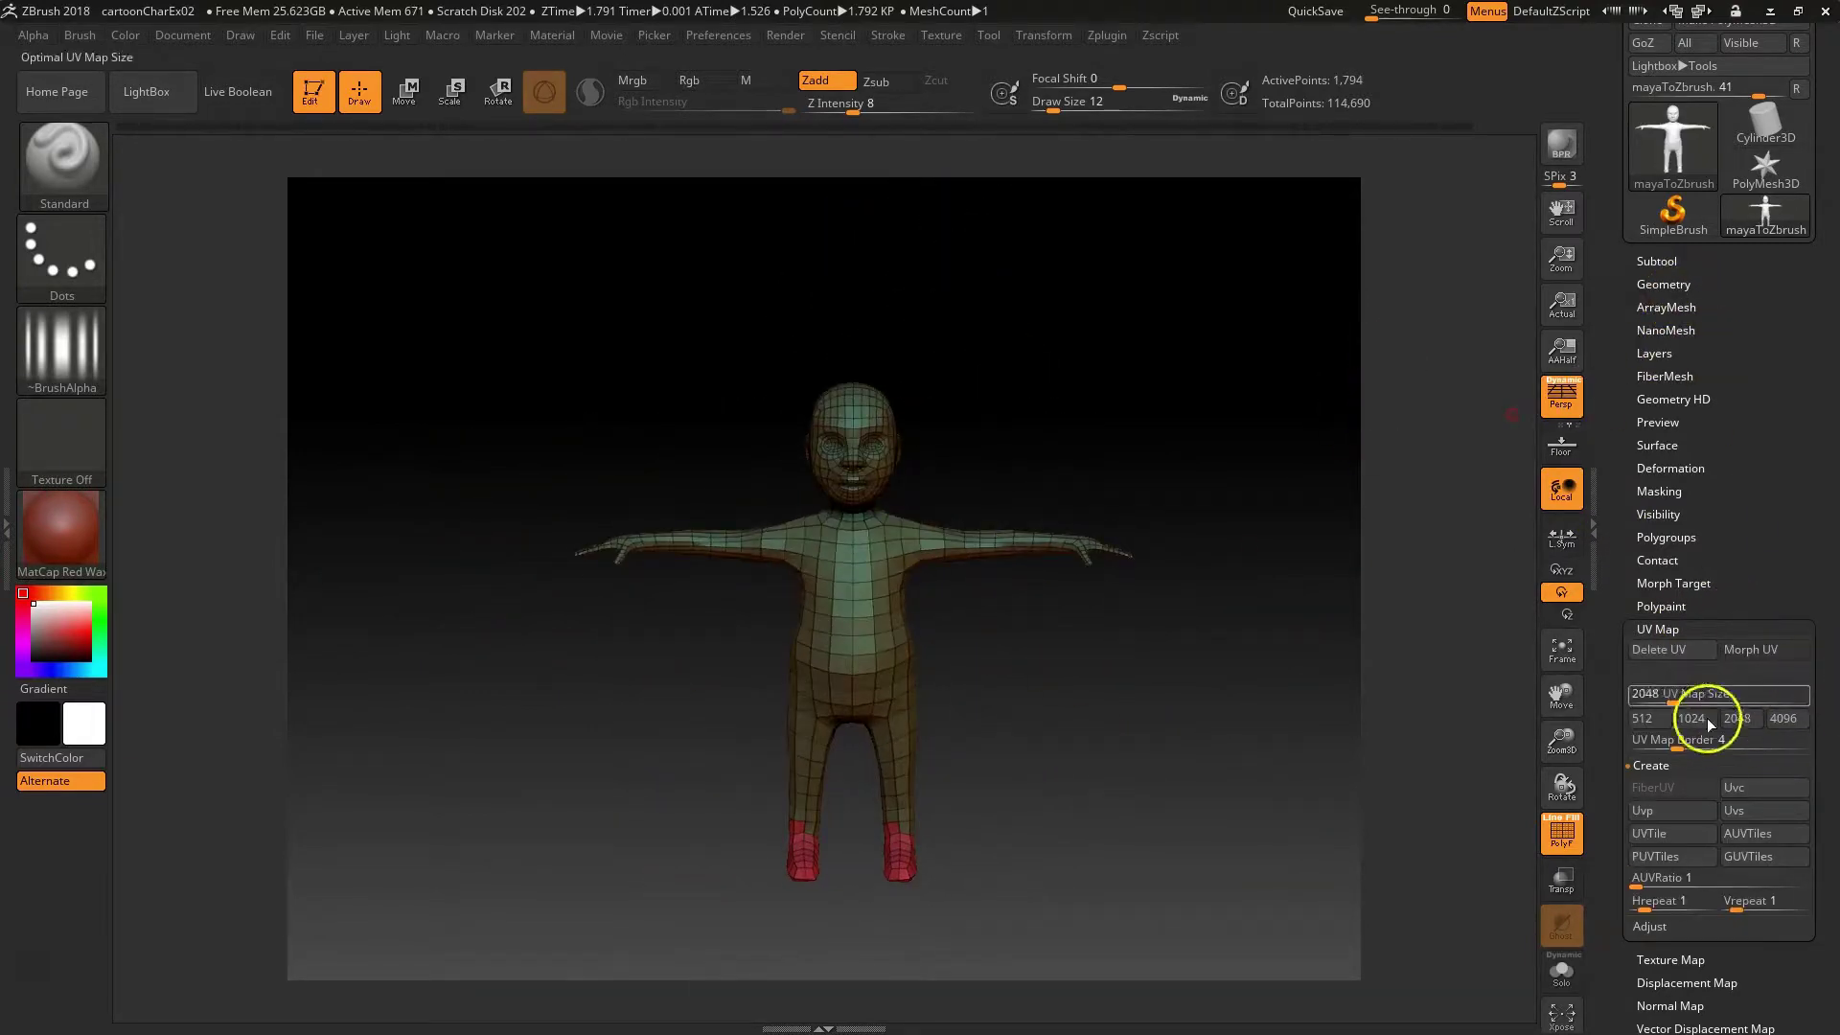
Step: Return the character to subdivision level 4 and hide the PolyFrame display
{"action": "left_click", "coordinate": [1689, 627]}
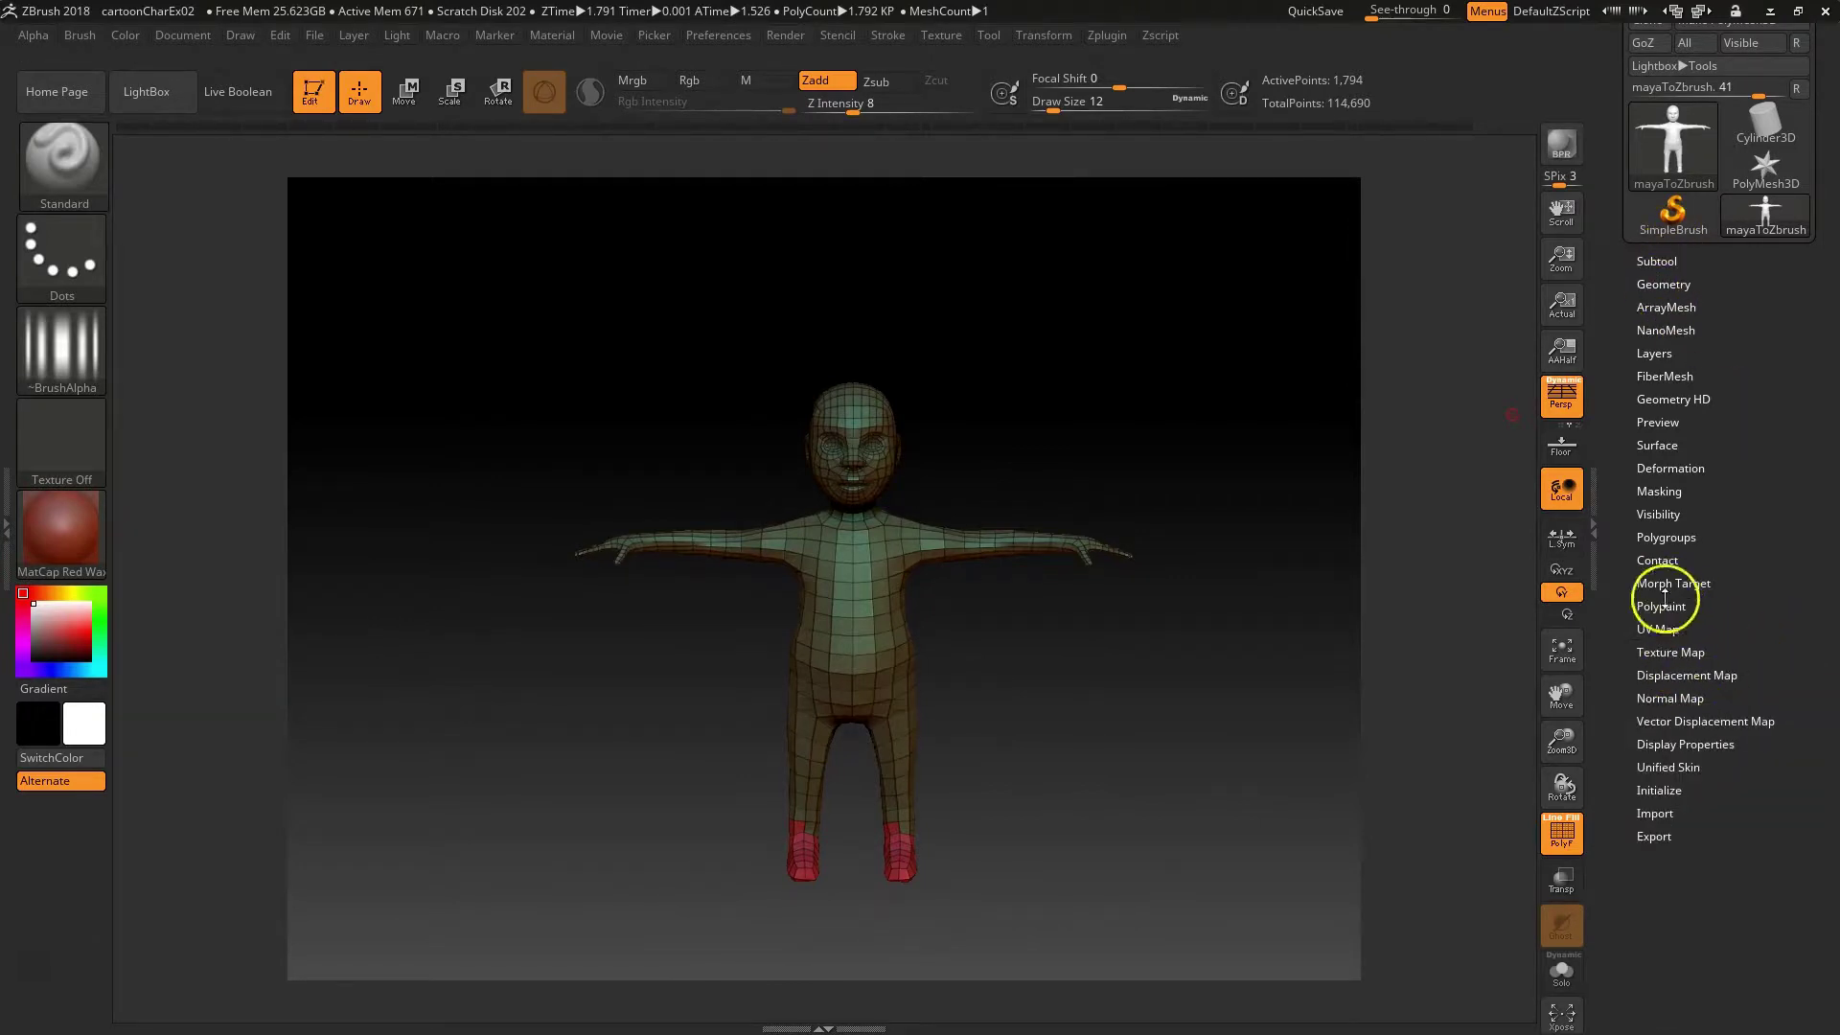
{"action": "left_click", "coordinate": [1672, 283]}
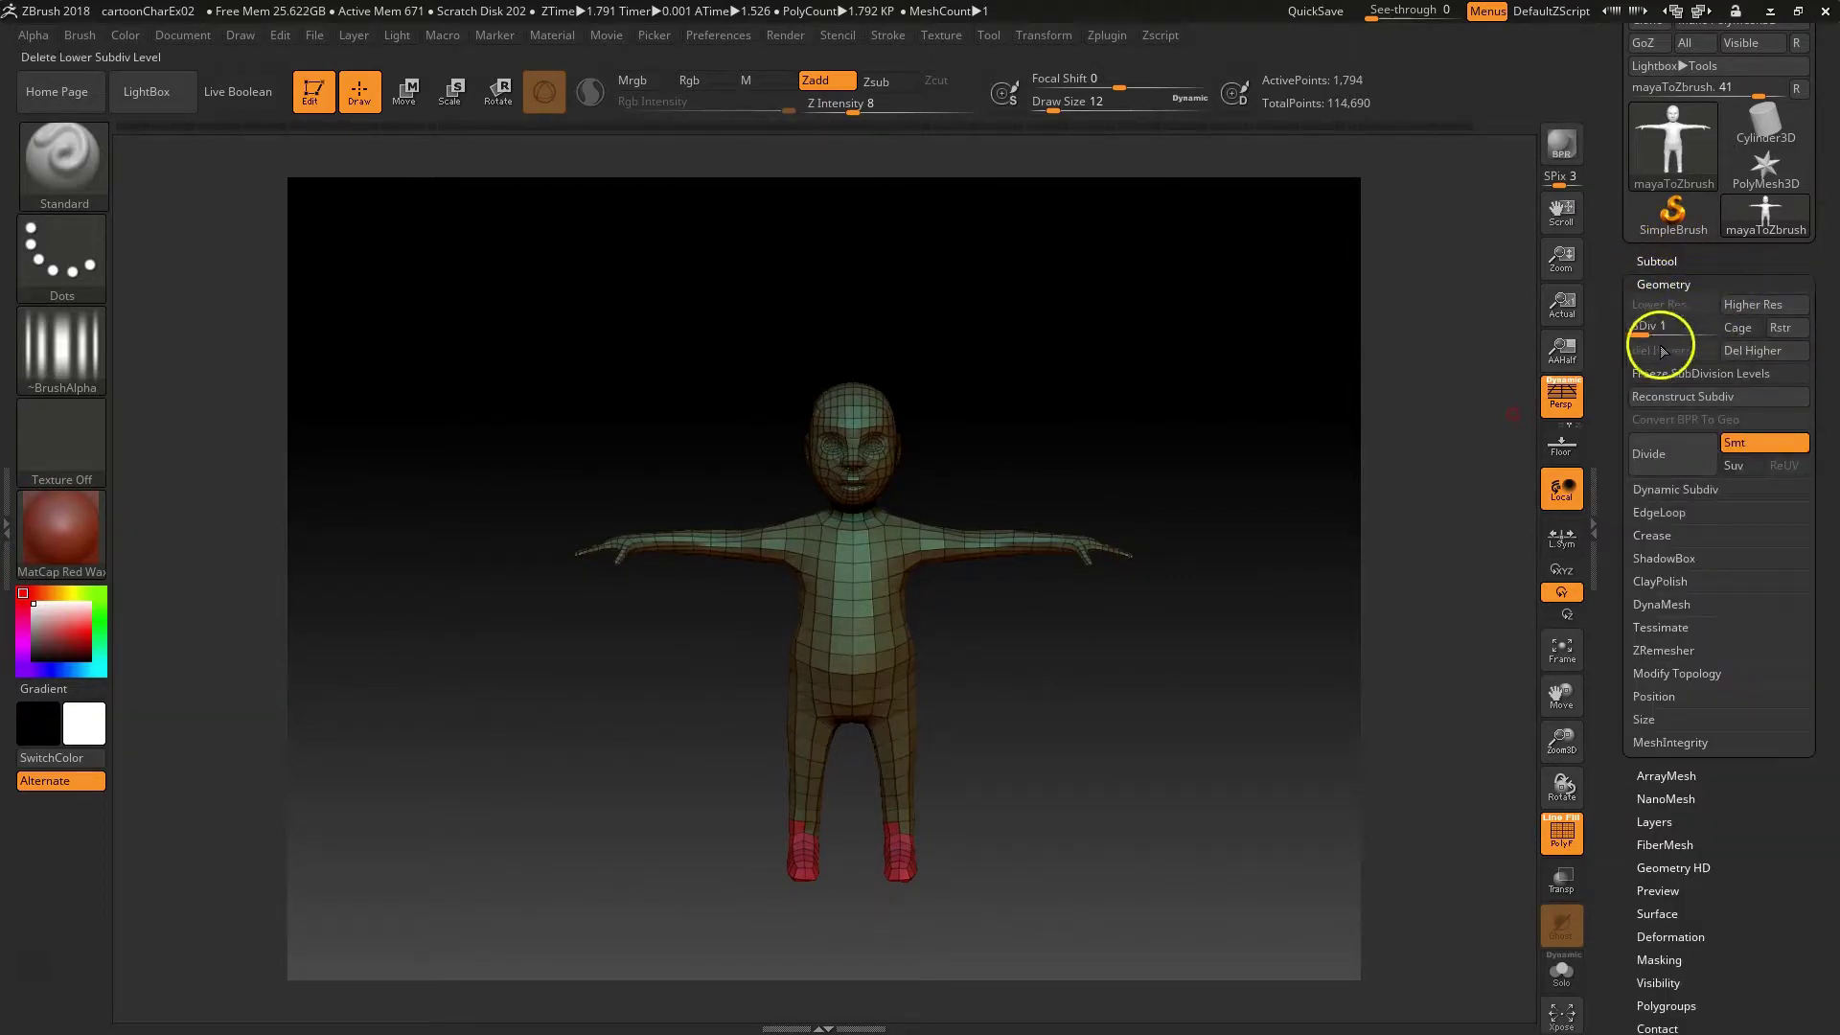
{"action": "left_click_drag", "start_coordinate": [1646, 331], "coordinate": [1758, 328]}
{"action": "mouse_move", "coordinate": [1038, 642]}
{"action": "right_mouse_down", "text": "alt"}
{"action": "mouse_move", "coordinate": [1007, 676]}
{"action": "mouse_move", "coordinate": [1216, 733]}
{"action": "right_mouse_up", "text": "alt"}
{"action": "key", "text": "shift+f"}
{"action": "mouse_move", "coordinate": [1115, 630]}
{"action": "right_mouse_down", "text": "alt"}
{"action": "mouse_move", "coordinate": [1105, 652]}
{"action": "mouse_move", "coordinate": [1171, 678]}
{"action": "mouse_move", "coordinate": [1164, 706]}
{"action": "right_mouse_up", "text": "alt"}
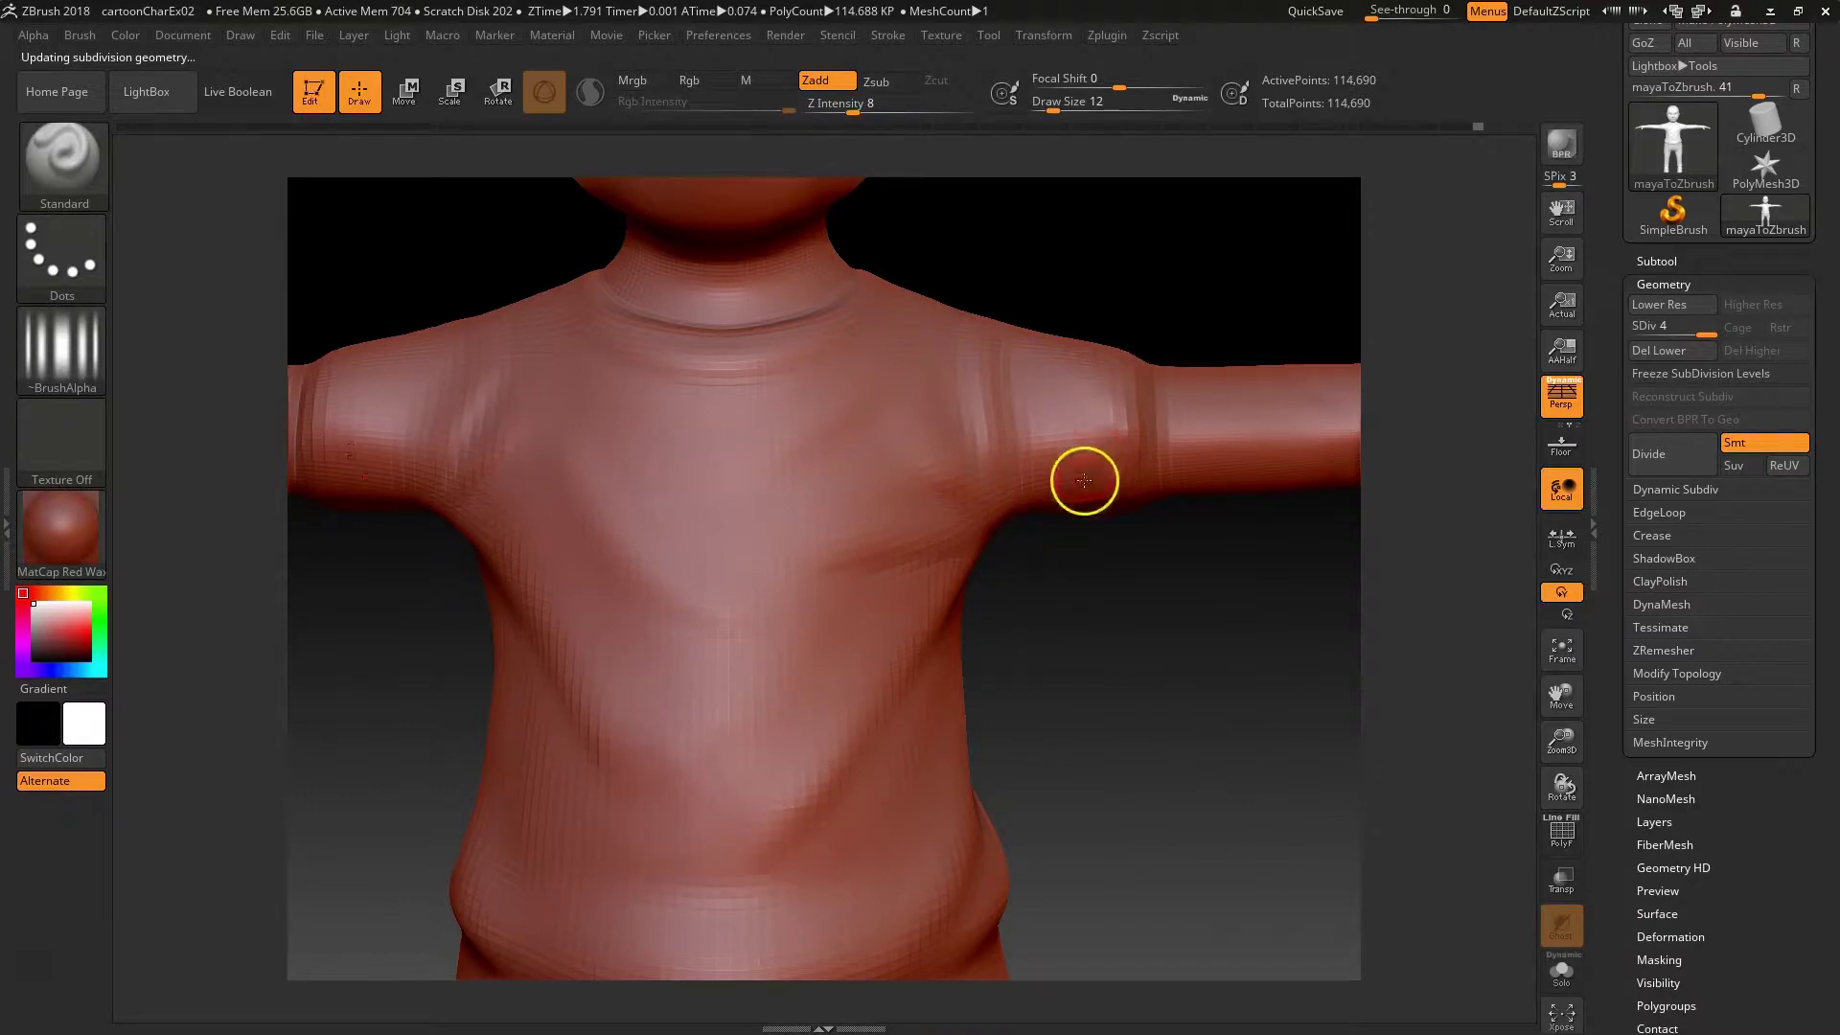
Step: Turn off the Standard brush's alpha and frame the character's upper body
{"action": "left_click", "coordinate": [61, 352]}
{"action": "left_click", "coordinate": [169, 381]}
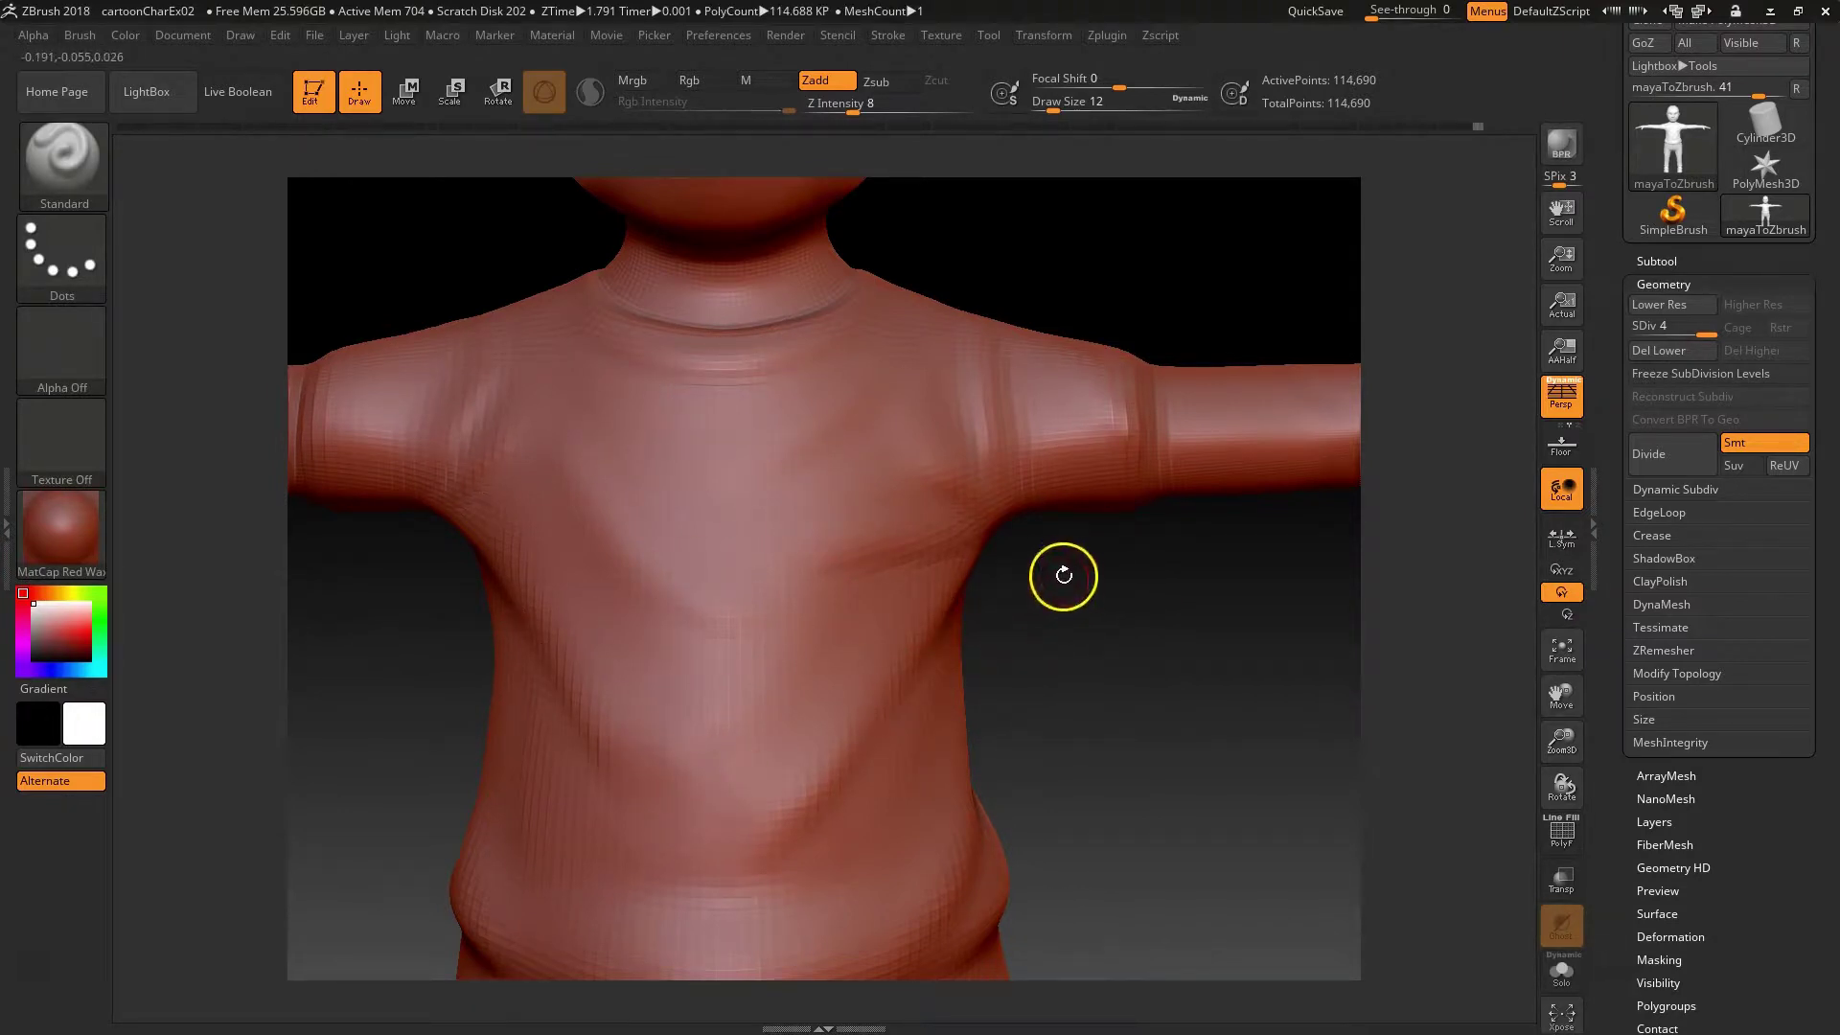
{"action": "left_click_drag", "start_coordinate": [1150, 663], "coordinate": [978, 603], "text": "alt"}
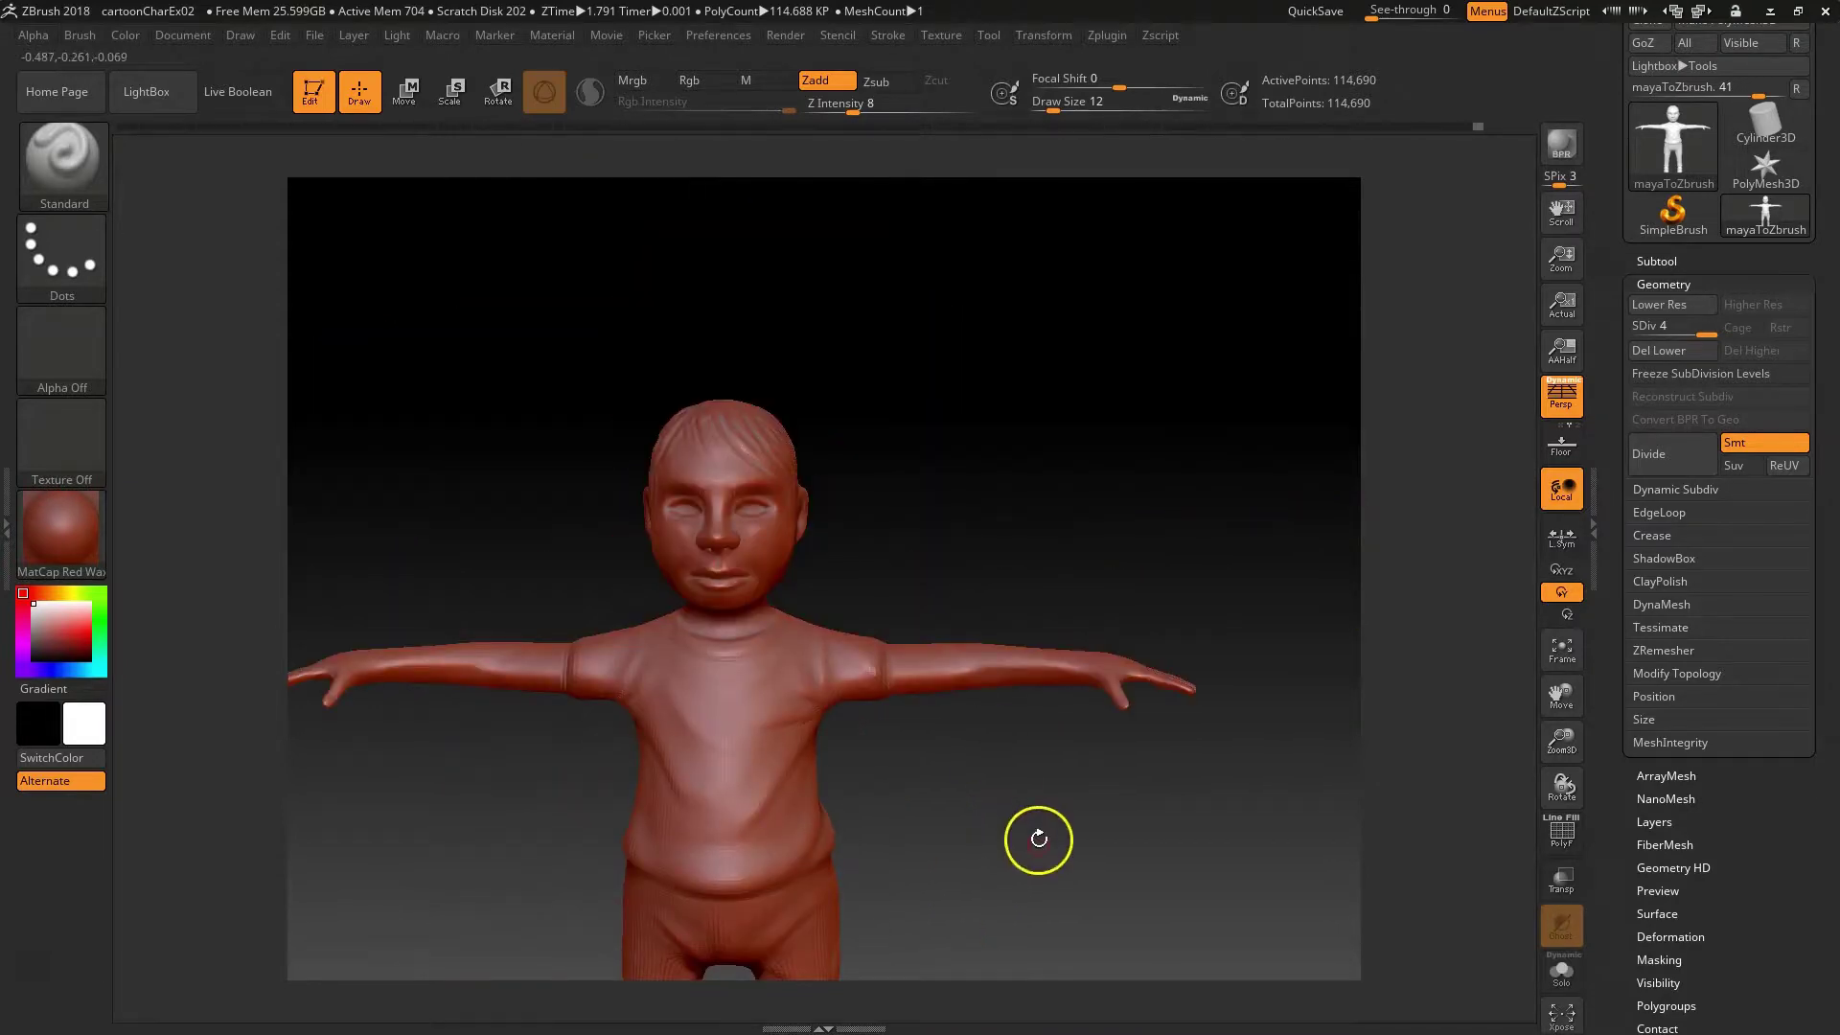
Step: Browse the available materials and switch the character's material to Chrome BlueTint
{"action": "left_click", "coordinate": [62, 535]}
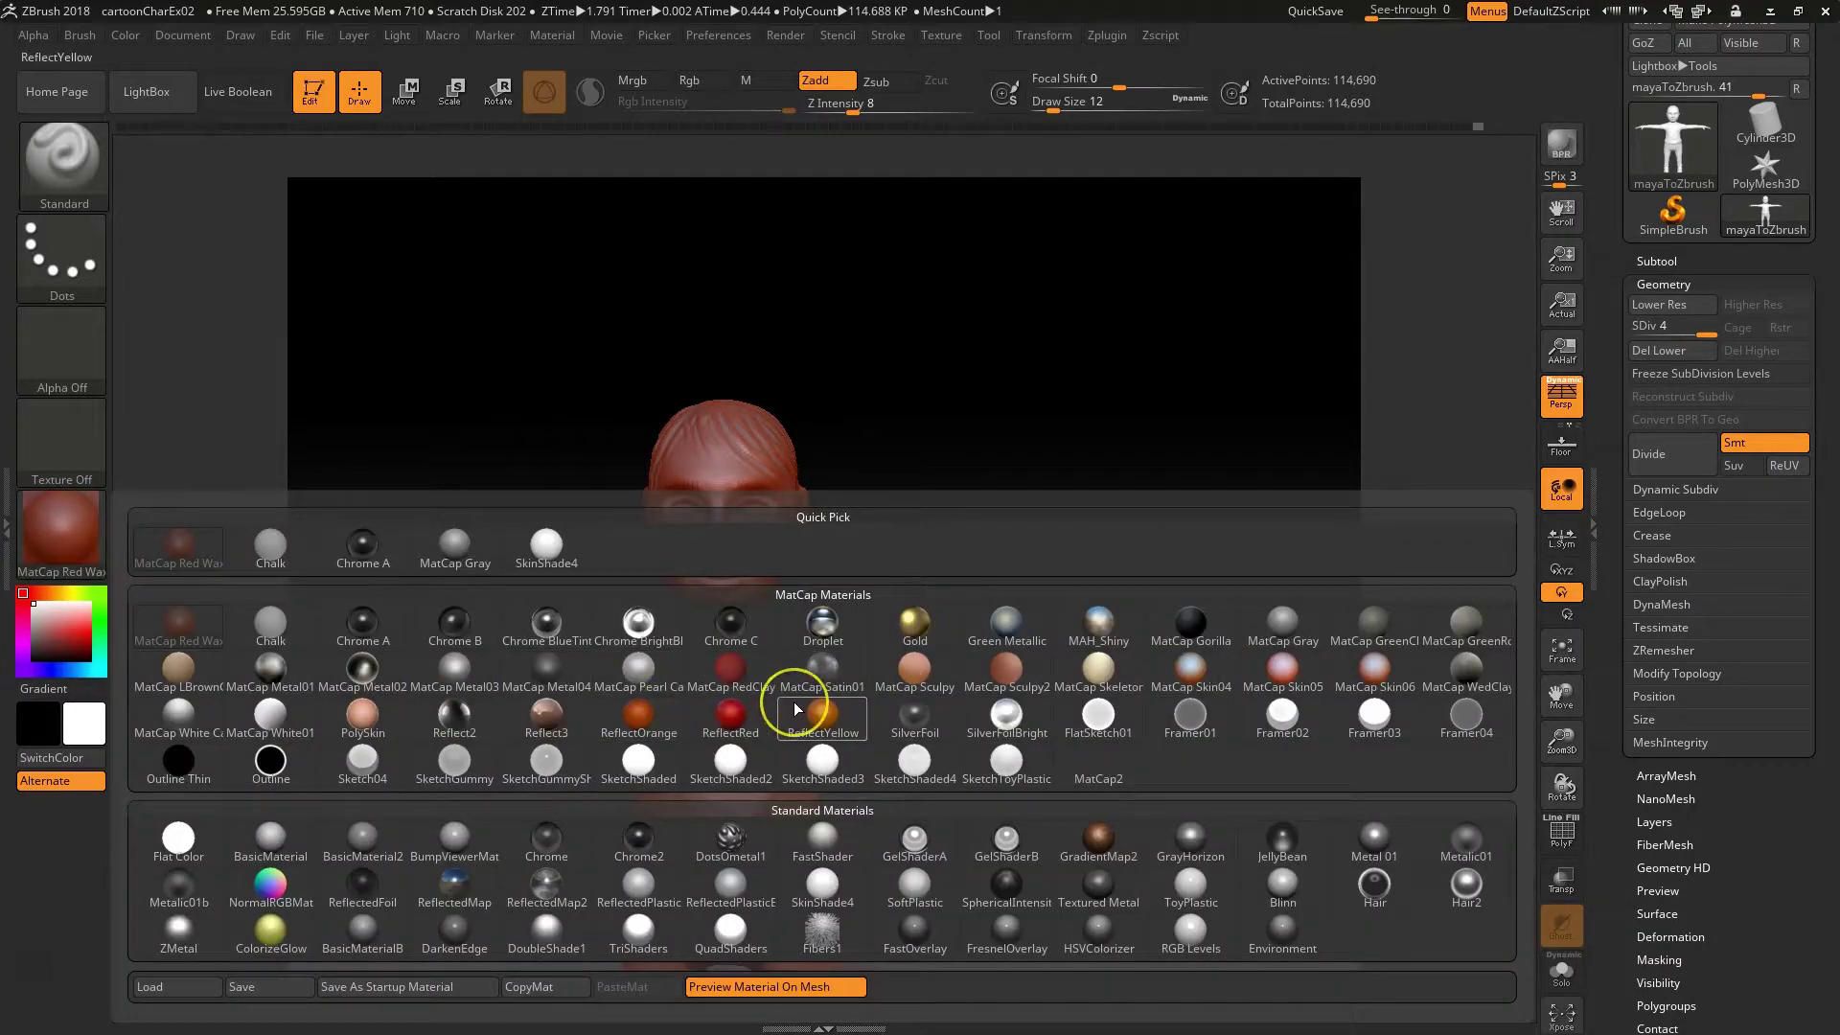
{"action": "mouse_move", "coordinate": [794, 704]}
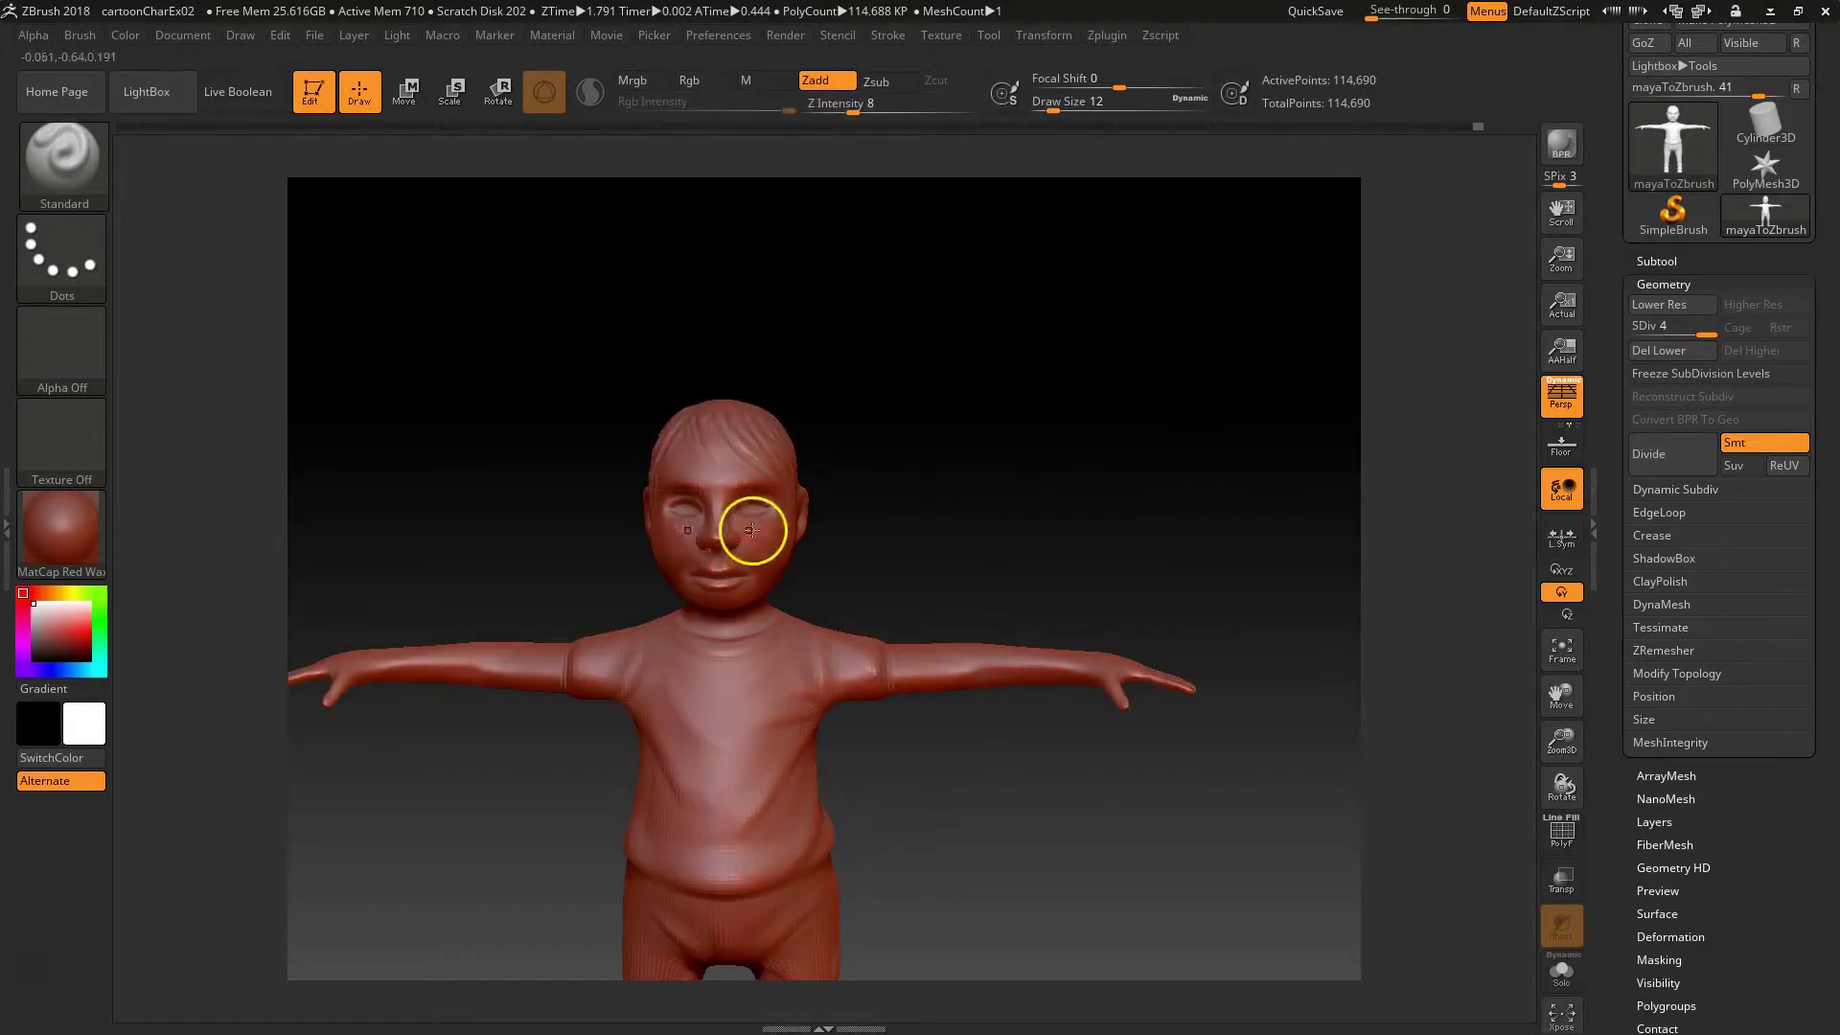
{"action": "left_click", "coordinate": [130, 35]}
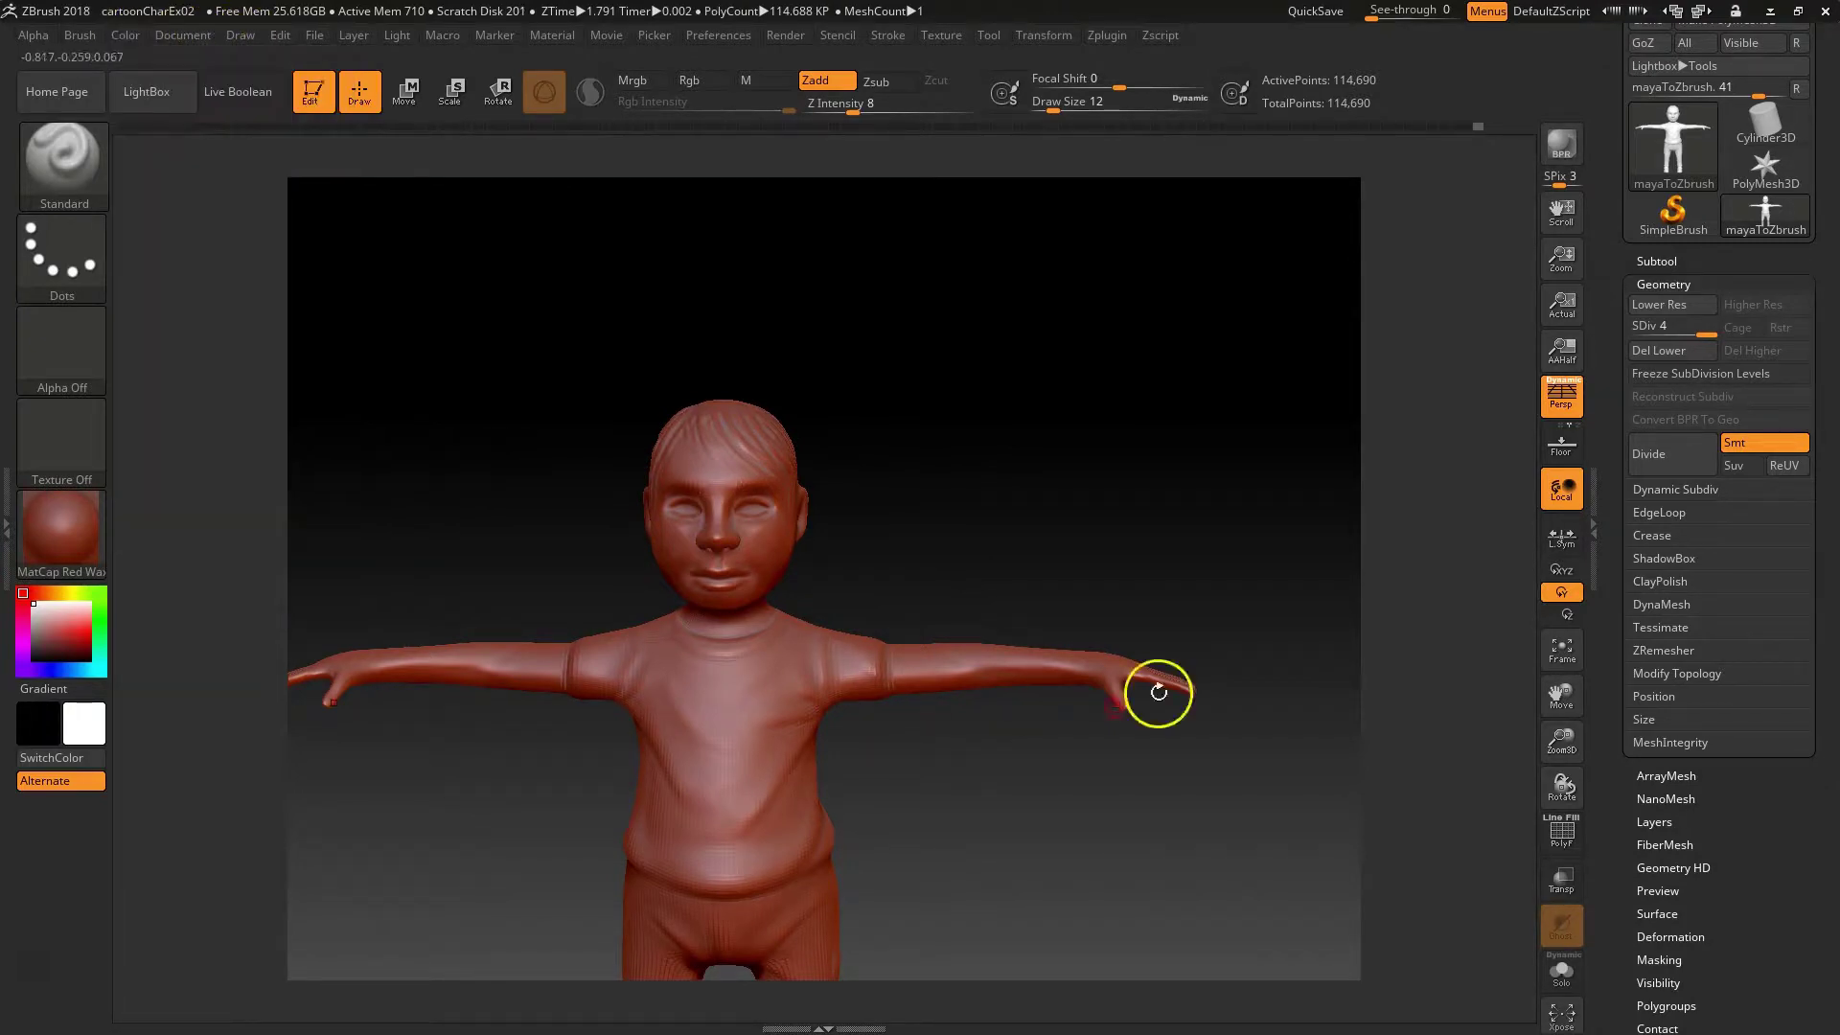
{"action": "left_click", "coordinate": [64, 527]}
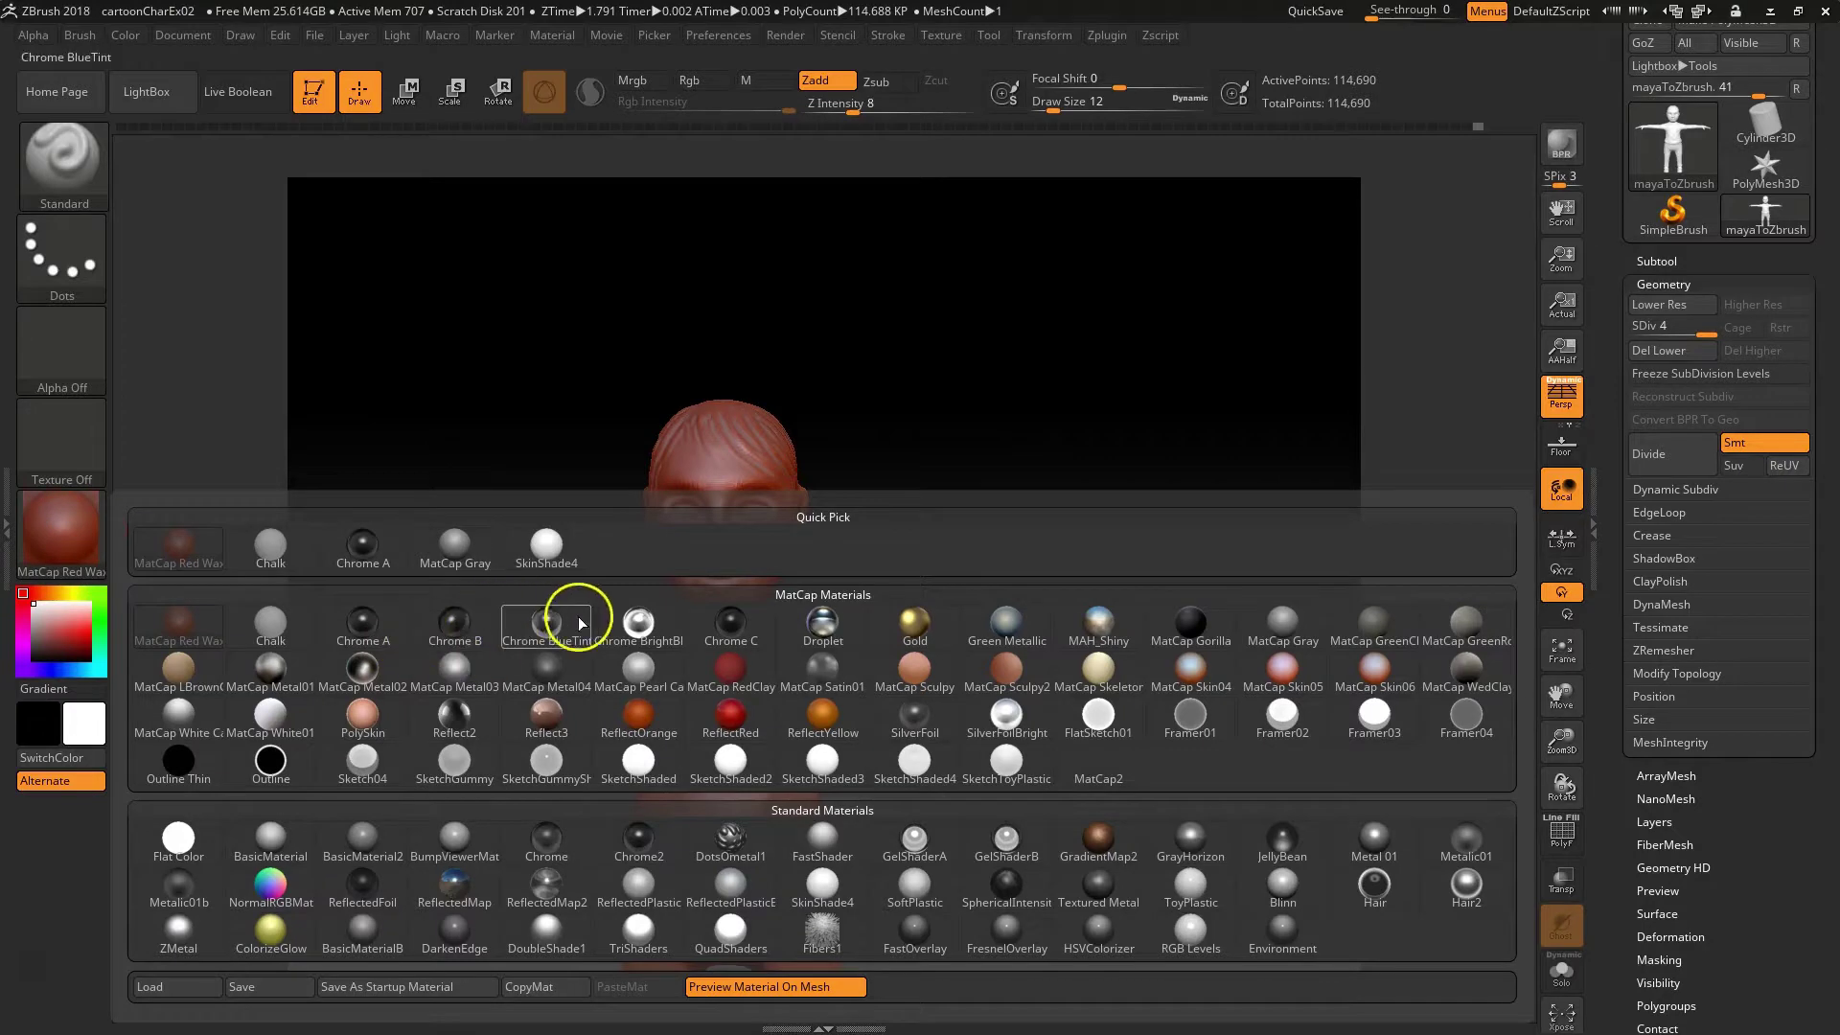
{"action": "left_click", "coordinate": [546, 621]}
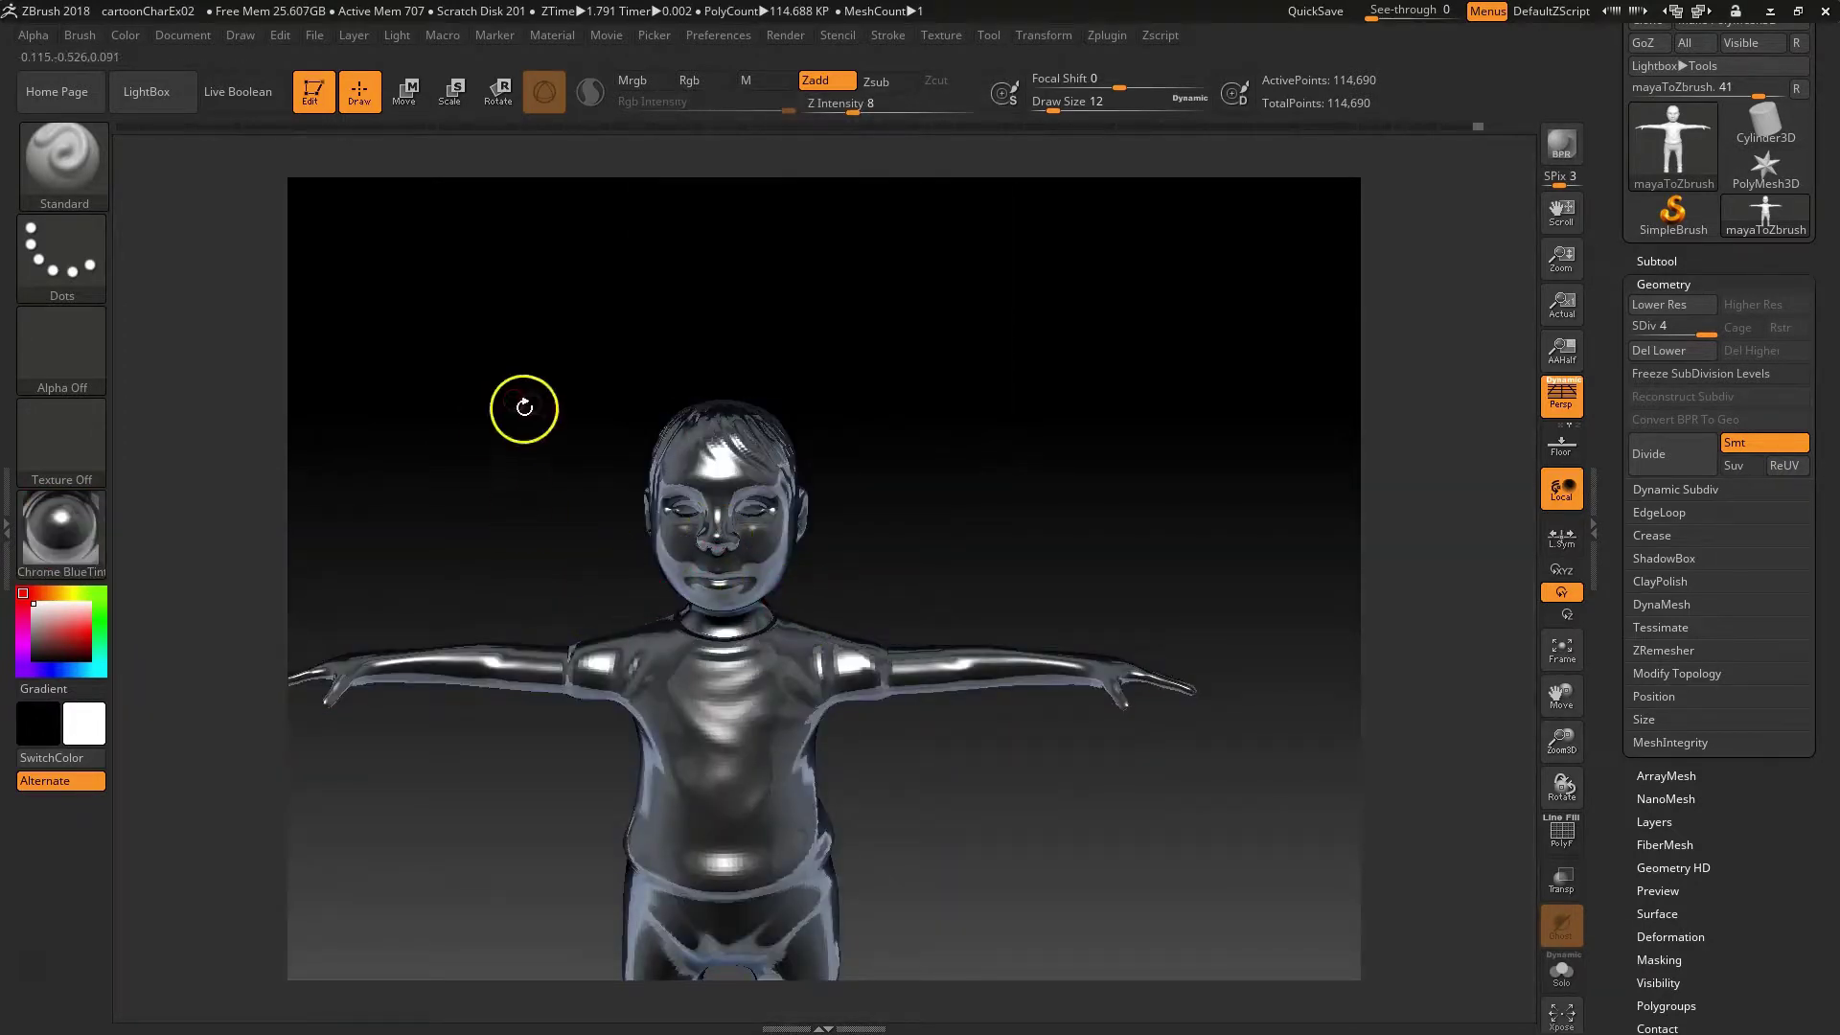
{"action": "left_click", "coordinate": [124, 36]}
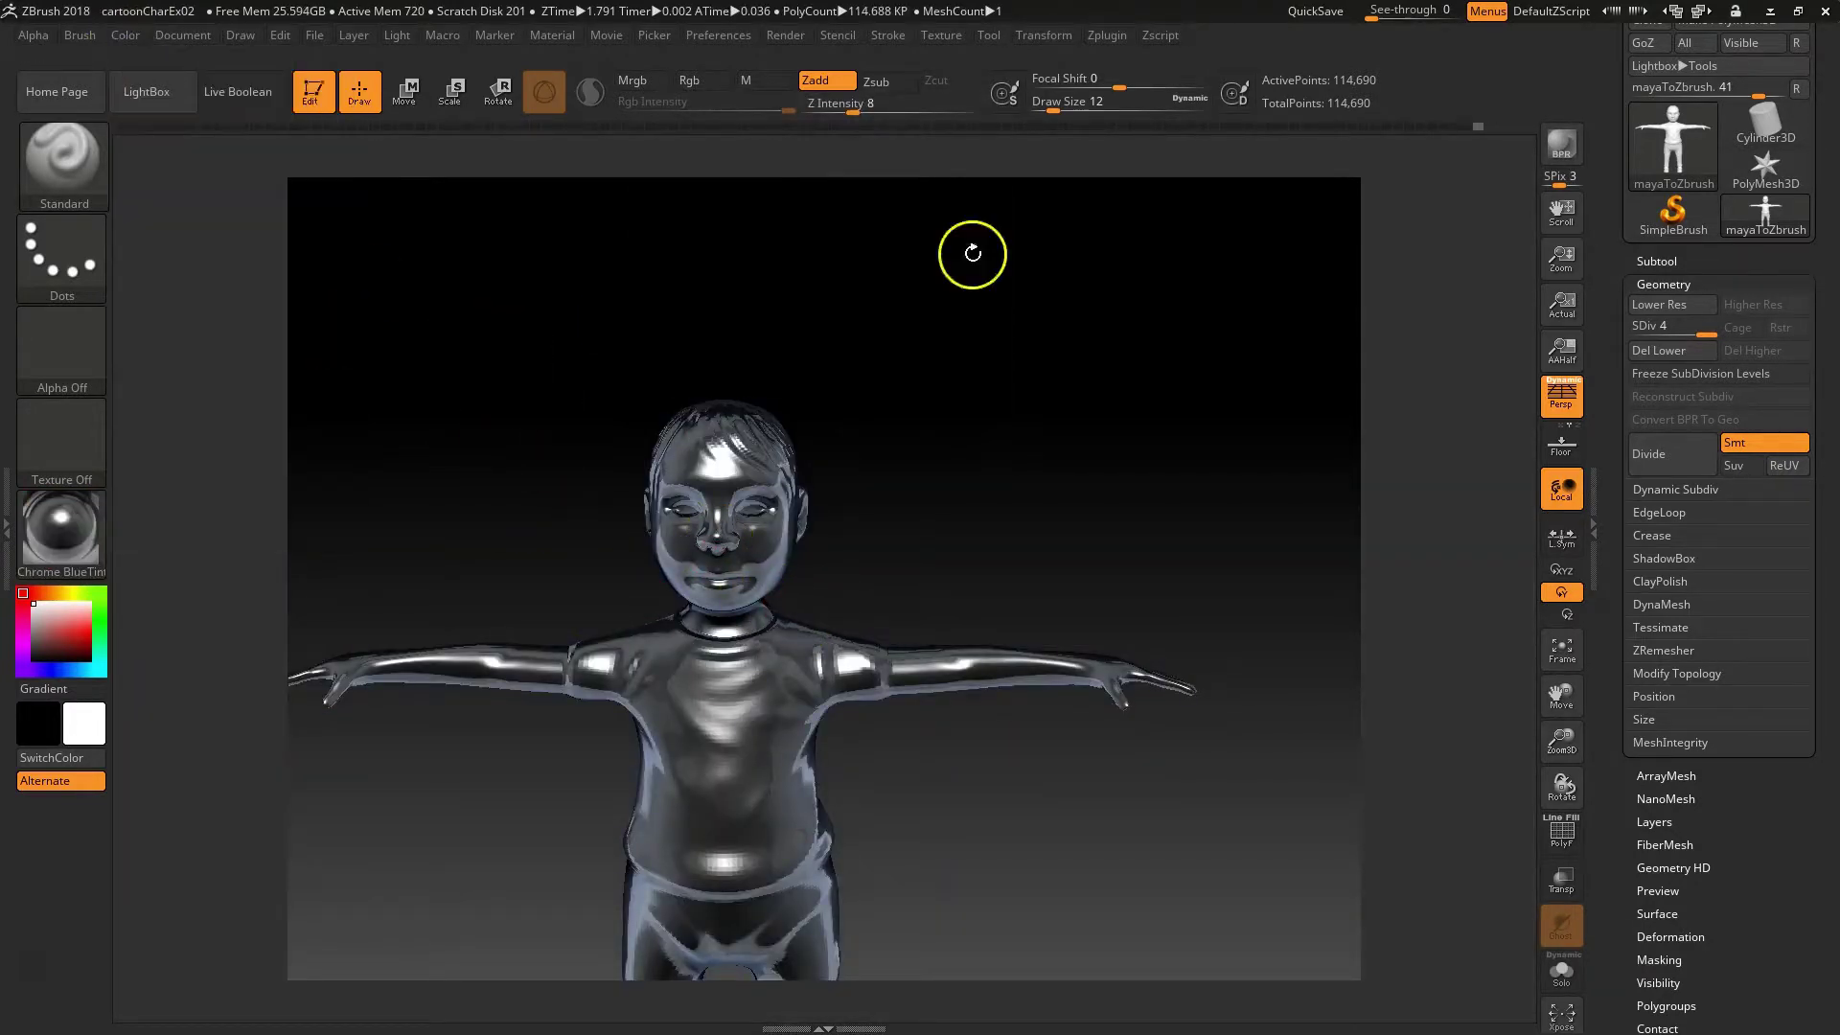
Step: Fill the whole character with the MatCap Red Wax material, with Mrgb on and Zadd off, and collapse the geometry settings
{"action": "left_click", "coordinate": [61, 543]}
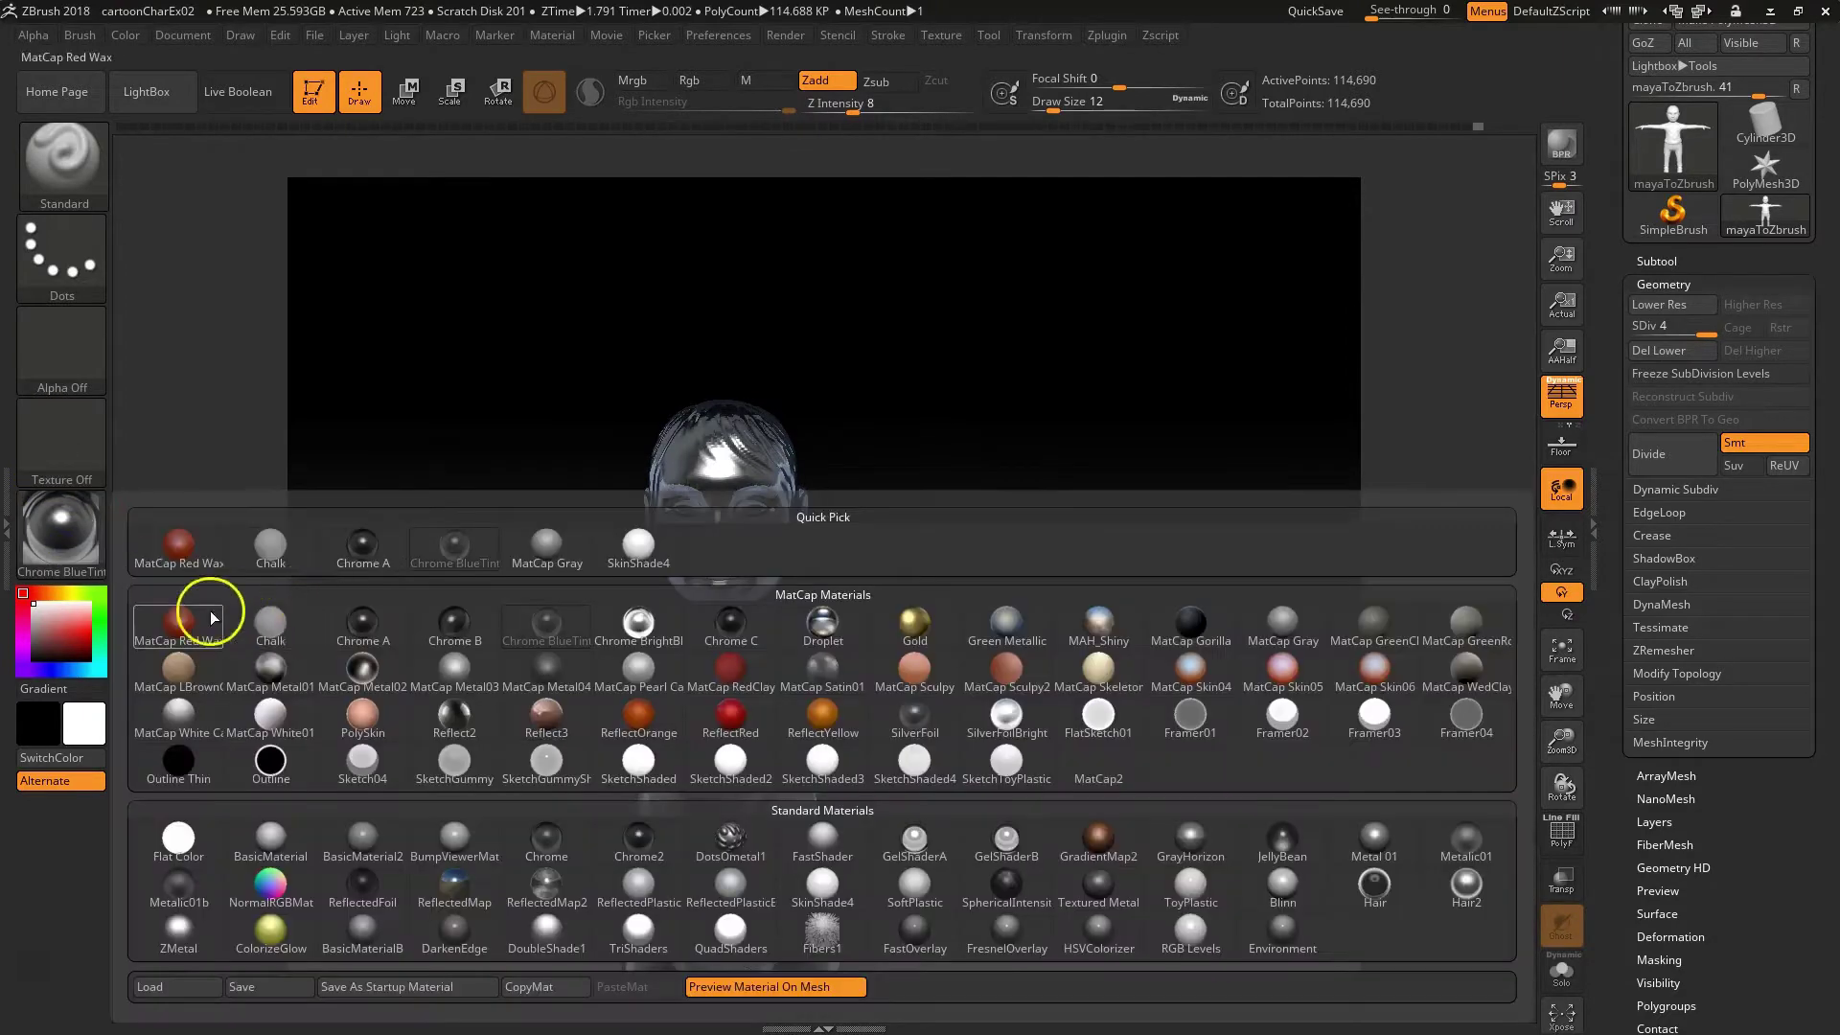
{"action": "left_click", "coordinate": [242, 608]}
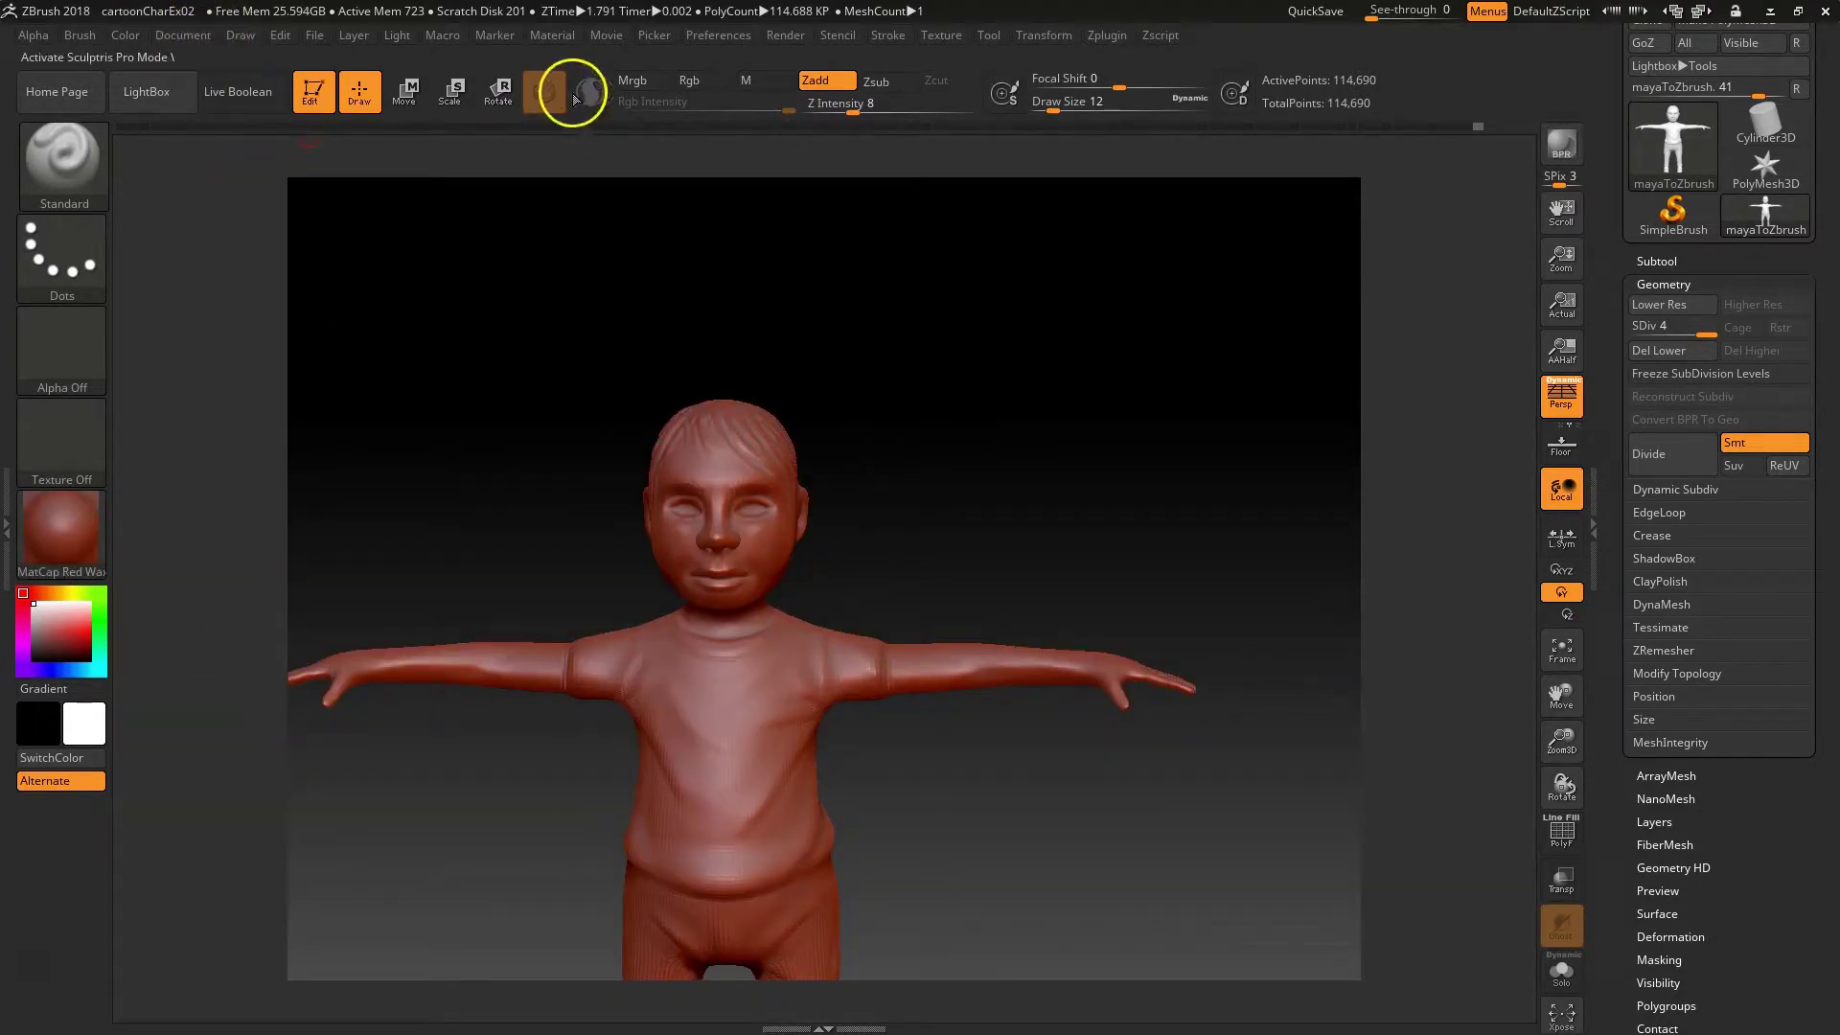
{"action": "left_click", "coordinate": [633, 81]}
{"action": "left_click", "coordinate": [824, 85]}
{"action": "left_click", "coordinate": [127, 36]}
{"action": "left_click", "coordinate": [192, 445]}
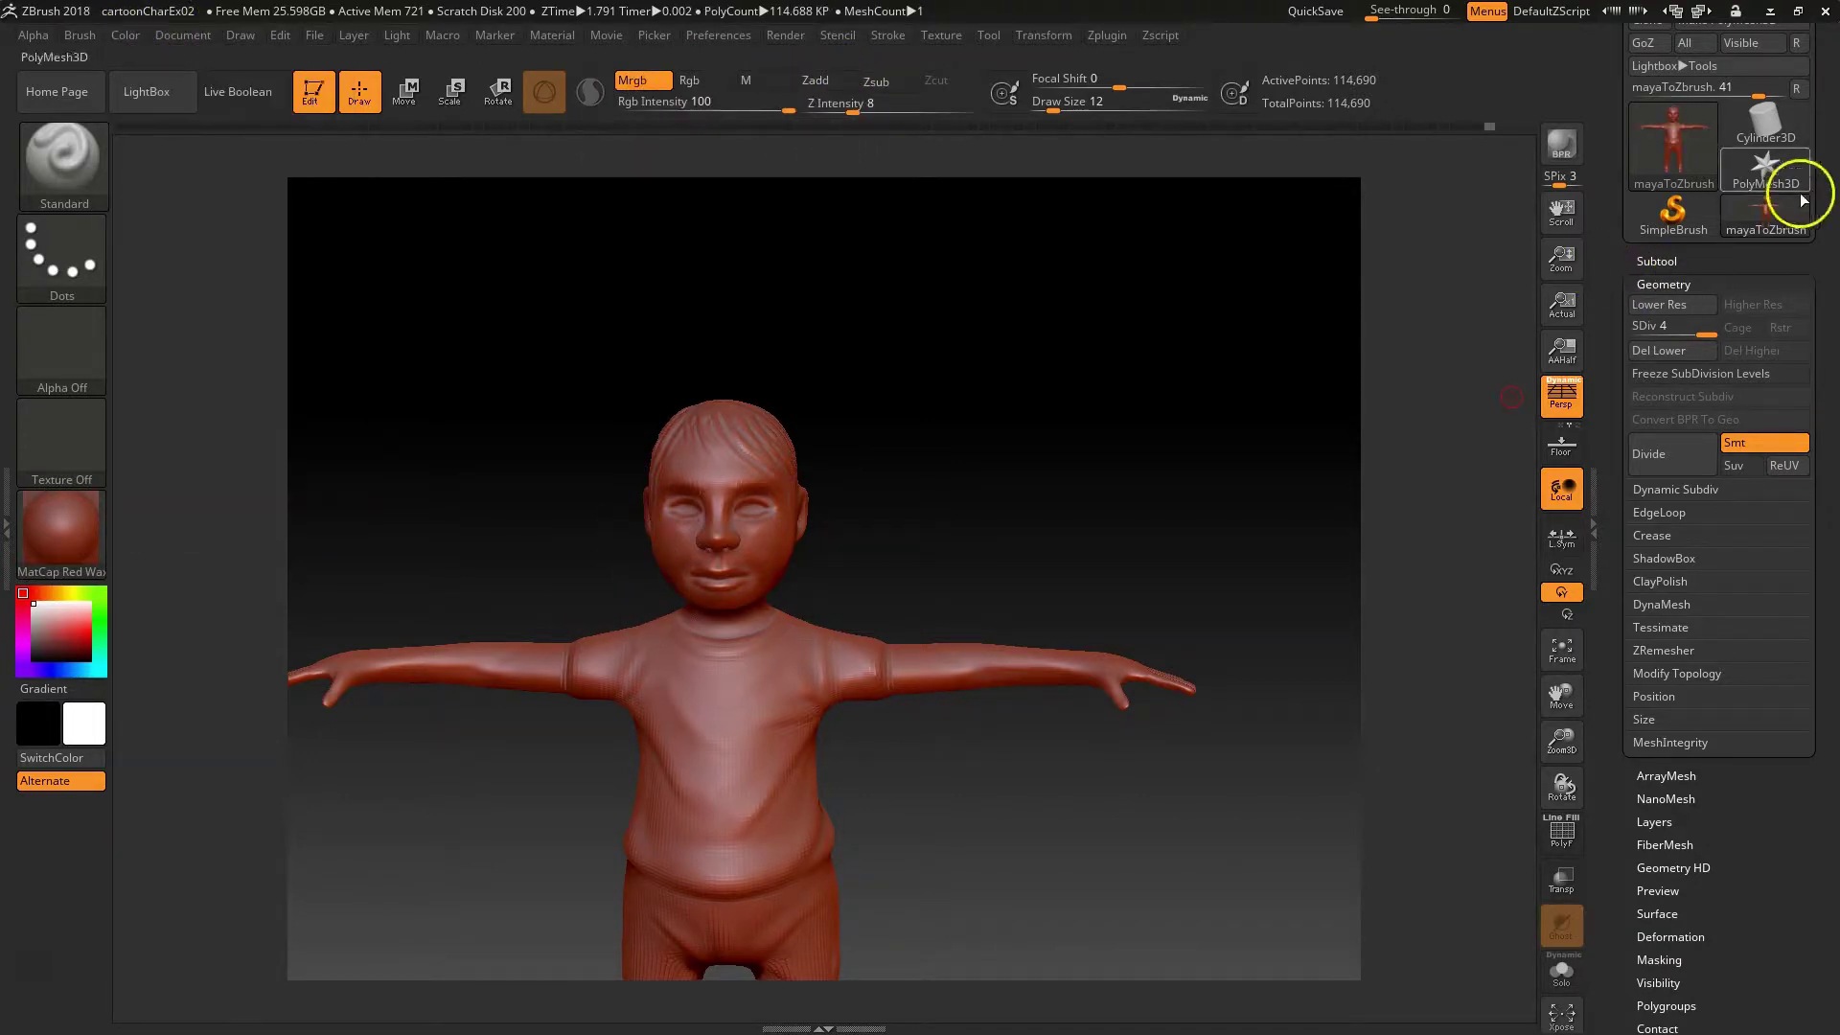
{"action": "left_click", "coordinate": [1673, 260]}
{"action": "left_click", "coordinate": [1673, 261]}
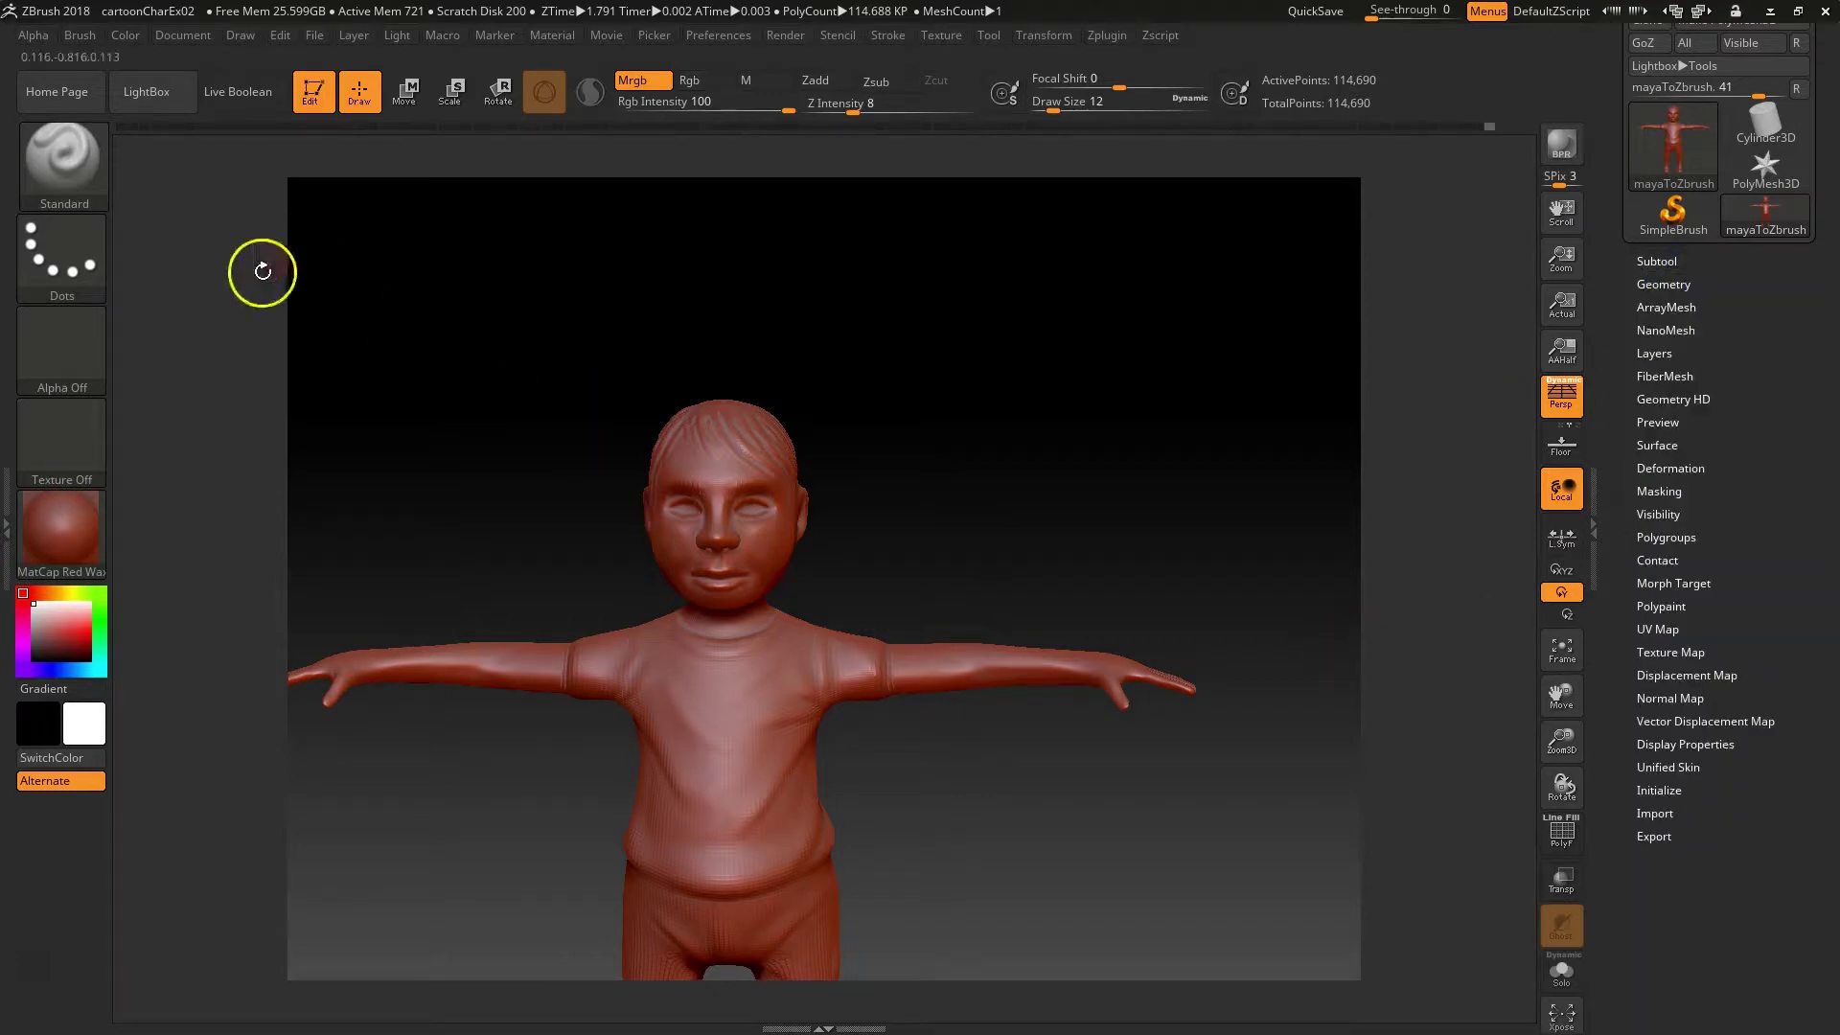
Step: Try painting only the Chrome BlueTint material over the character's head at draw size 74, and undo it
{"action": "left_click", "coordinate": [61, 527]}
{"action": "left_click", "coordinate": [546, 624]}
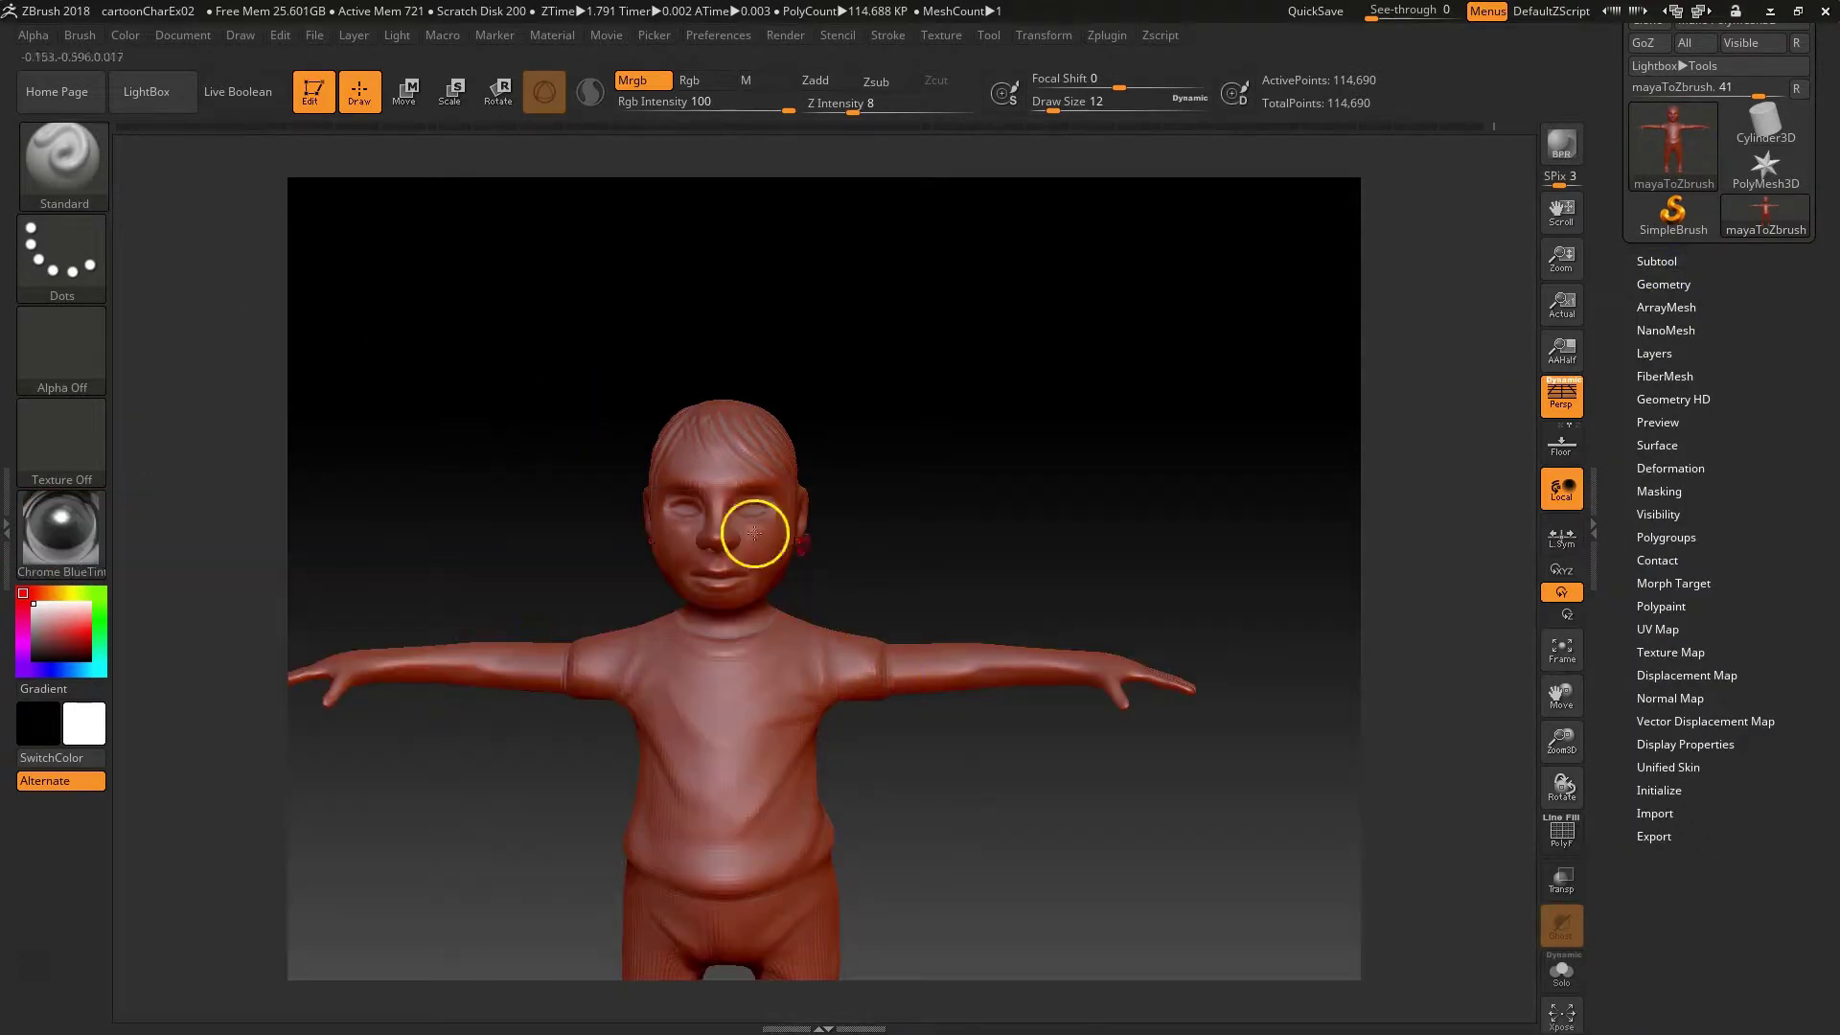
{"action": "left_click", "coordinate": [757, 81]}
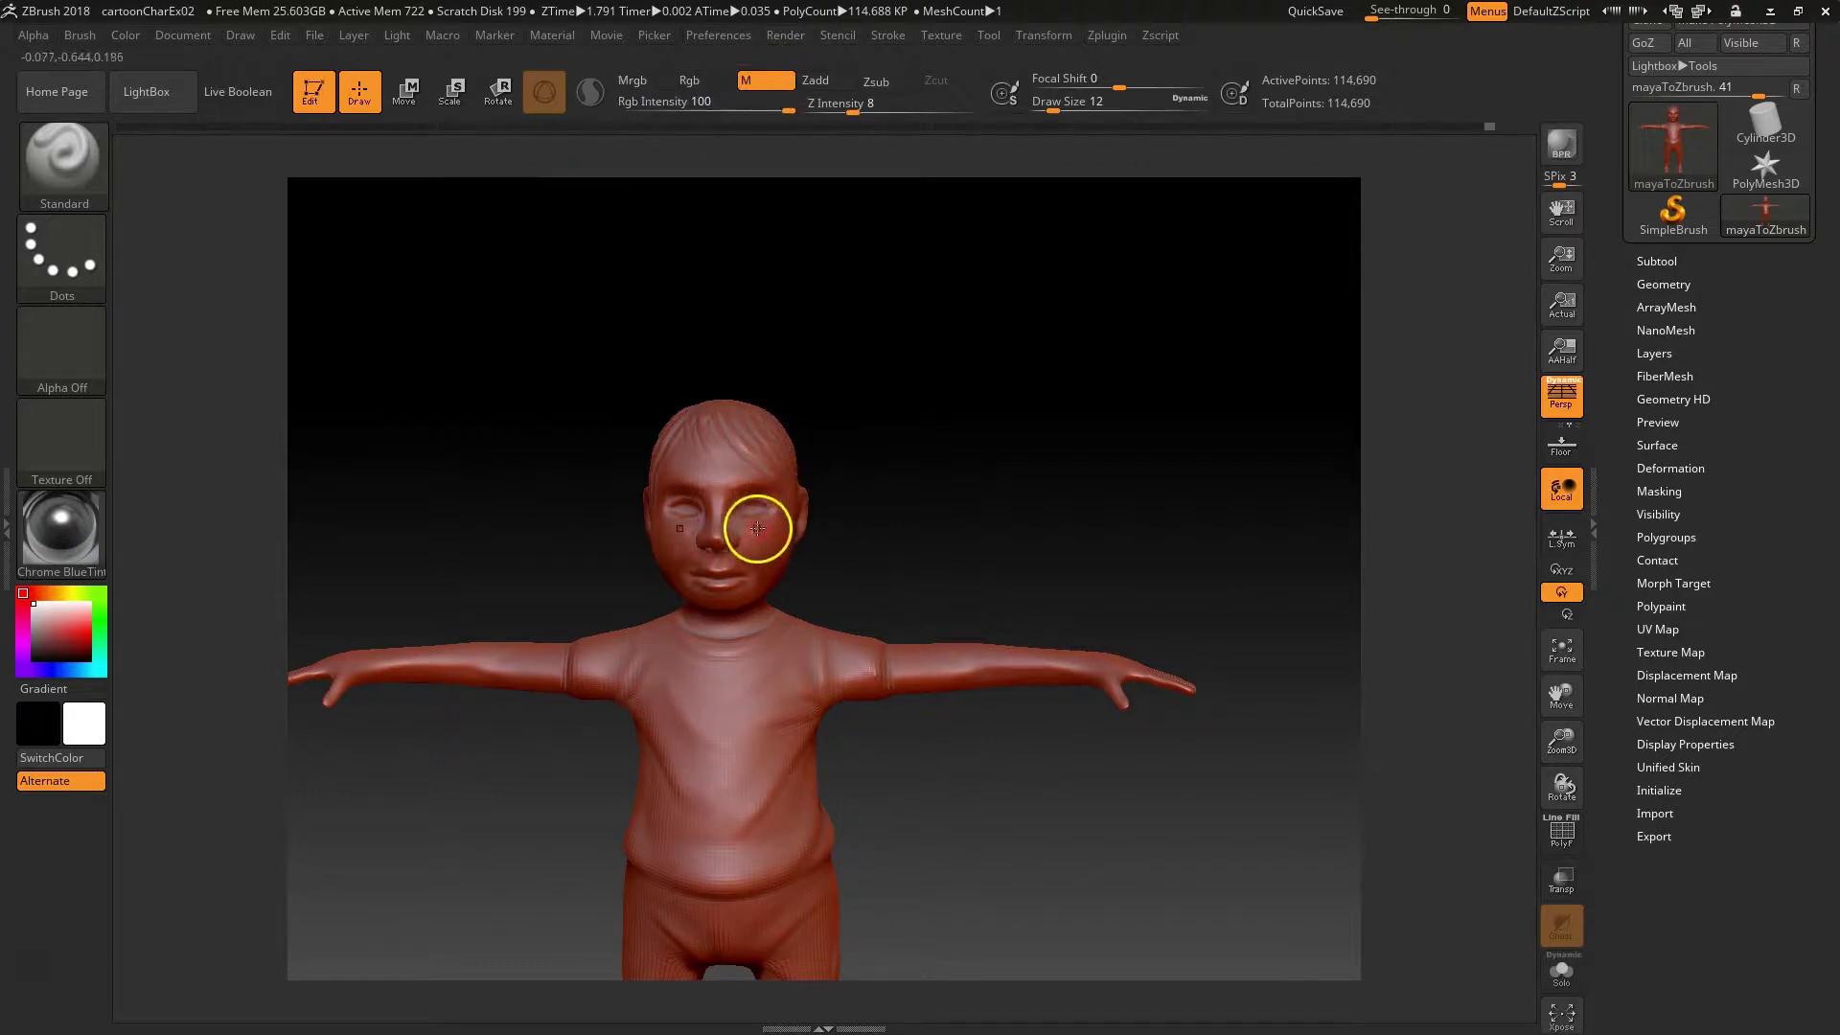
{"action": "key", "text": "space"}
{"action": "mouse_move", "coordinate": [753, 526]}
{"action": "left_mouse_down"}
{"action": "mouse_move", "coordinate": [788, 527]}
{"action": "mouse_move", "coordinate": [709, 549]}
{"action": "mouse_move", "coordinate": [786, 509]}
{"action": "left_mouse_up"}
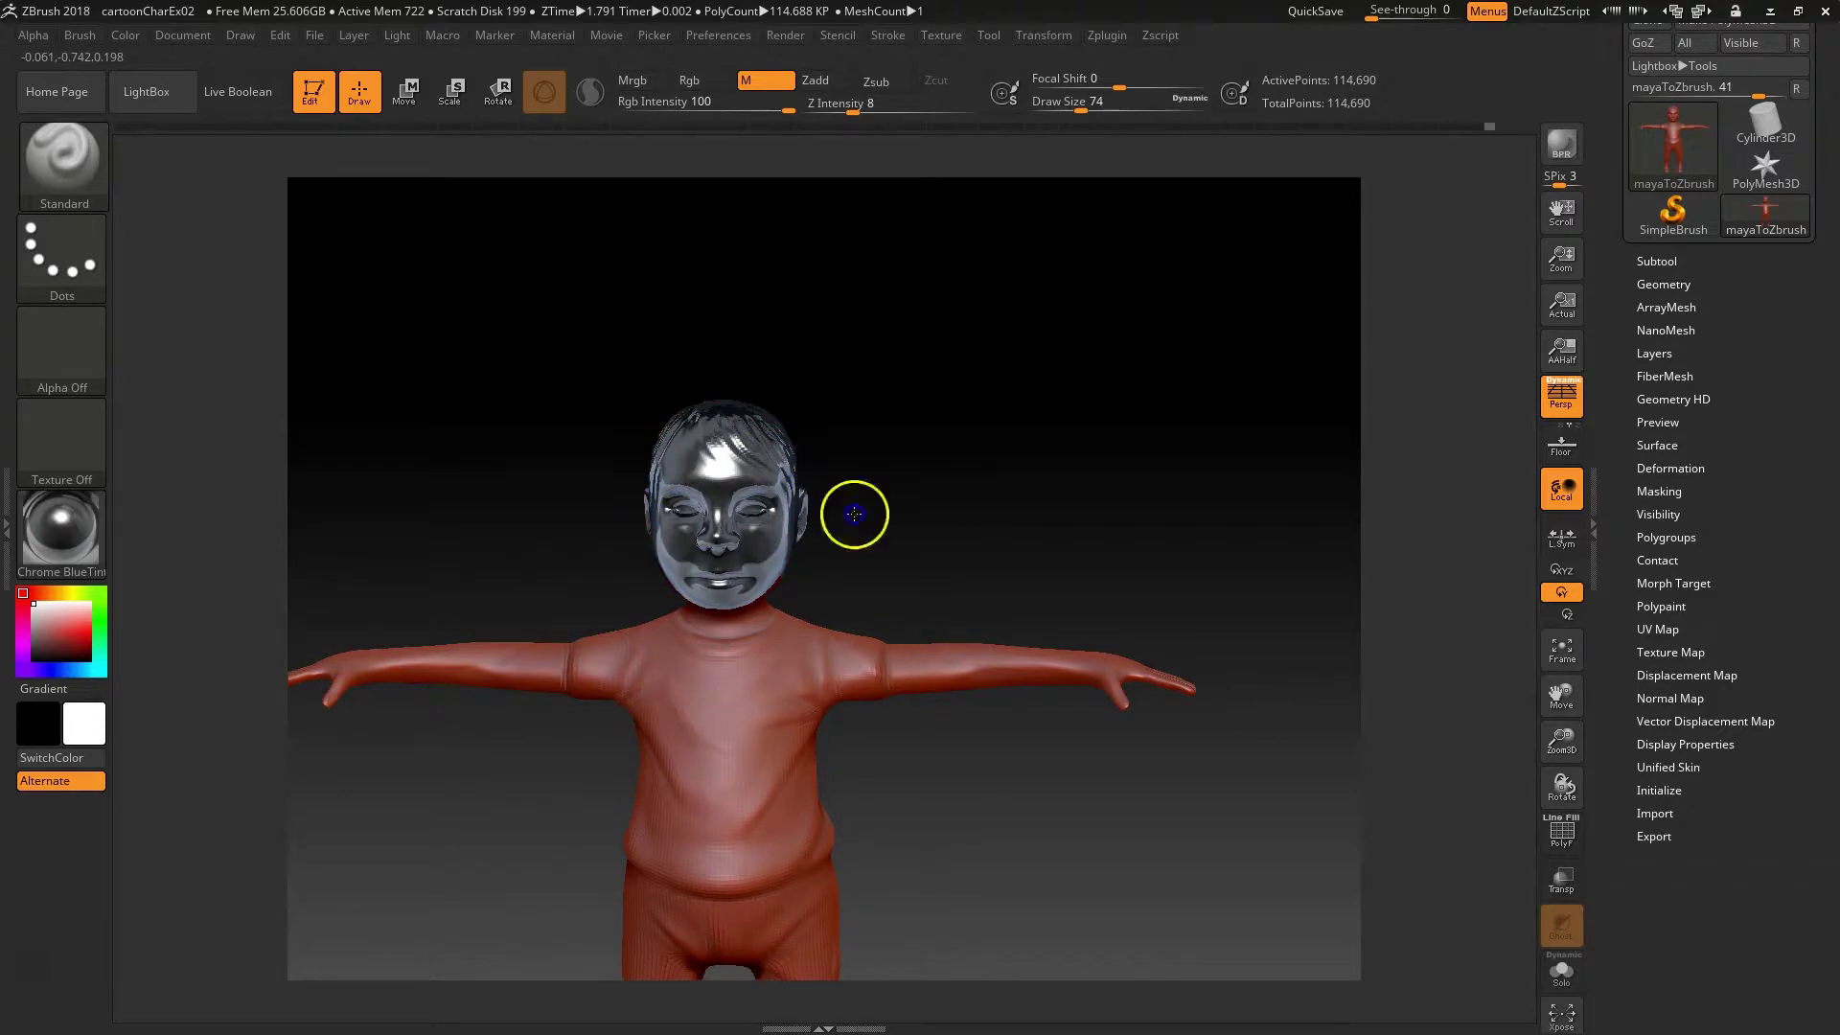
{"action": "left_click_drag", "start_coordinate": [1072, 504], "coordinate": [1060, 464]}
{"action": "left_click_drag", "start_coordinate": [1039, 546], "coordinate": [1031, 645]}
{"action": "left_click_drag", "start_coordinate": [1261, 546], "coordinate": [1115, 464]}
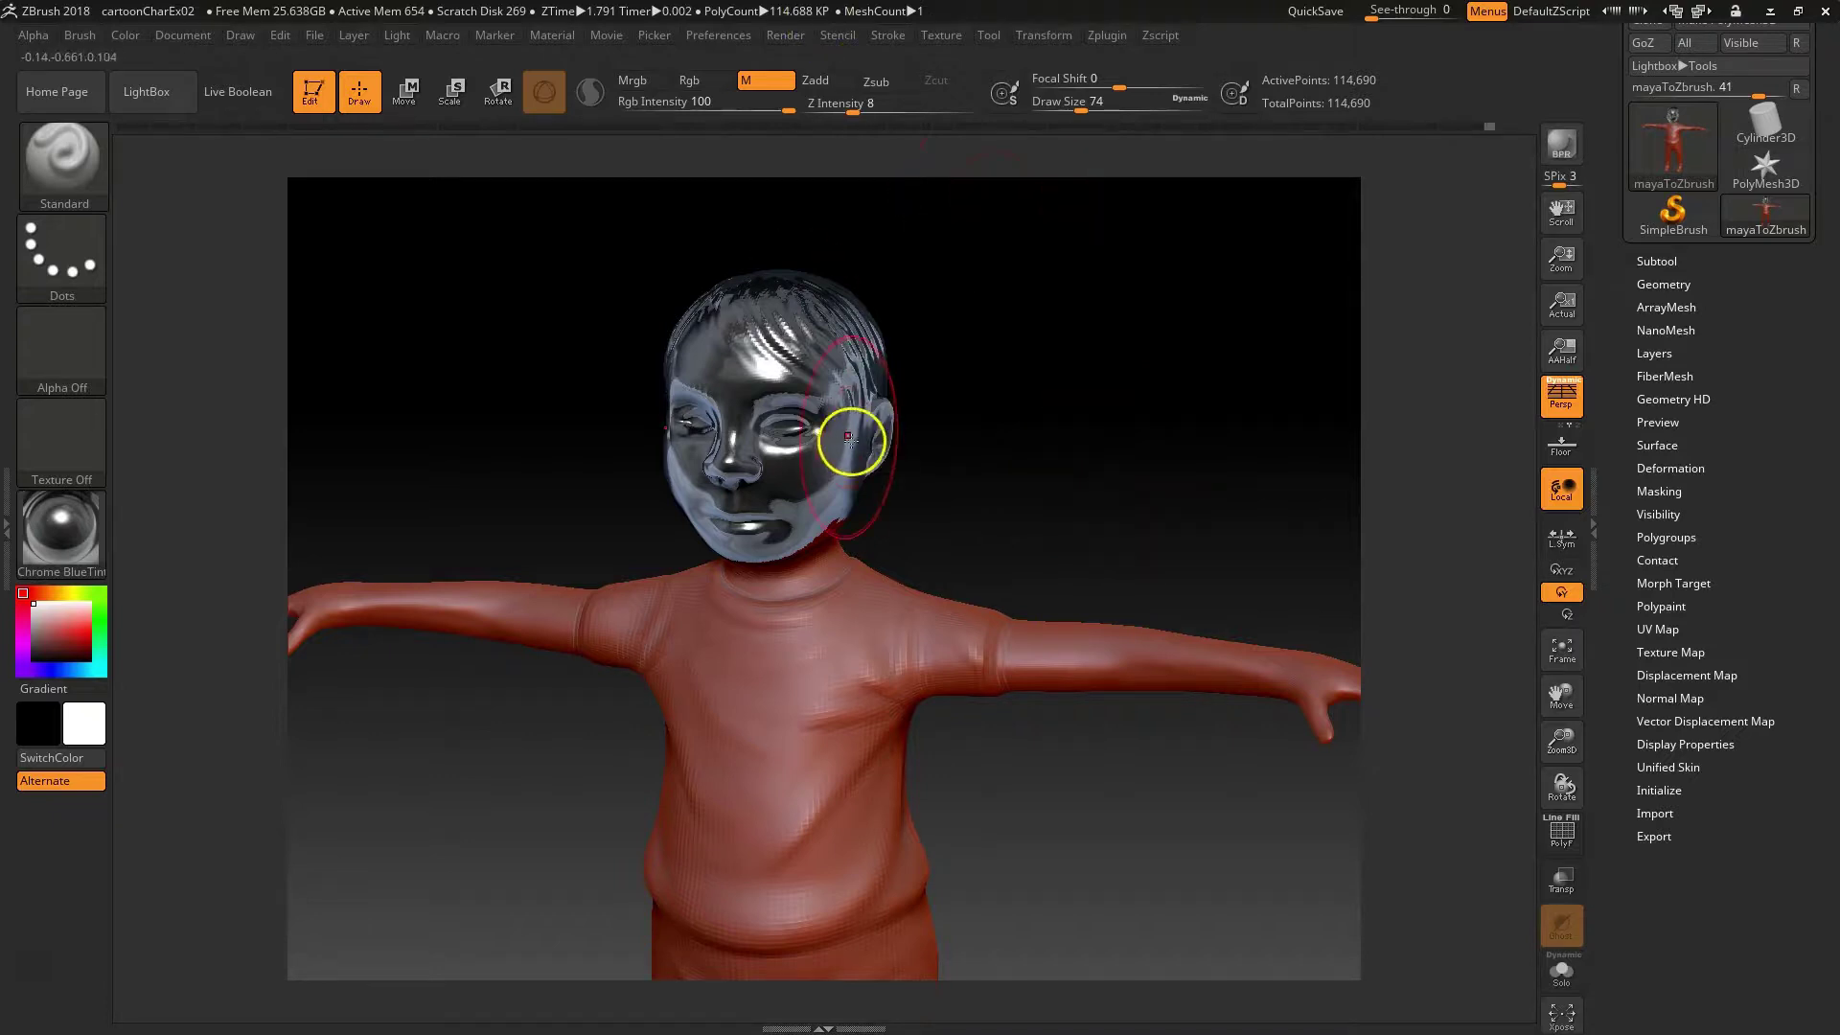
{"action": "key", "text": "ctrl+z"}
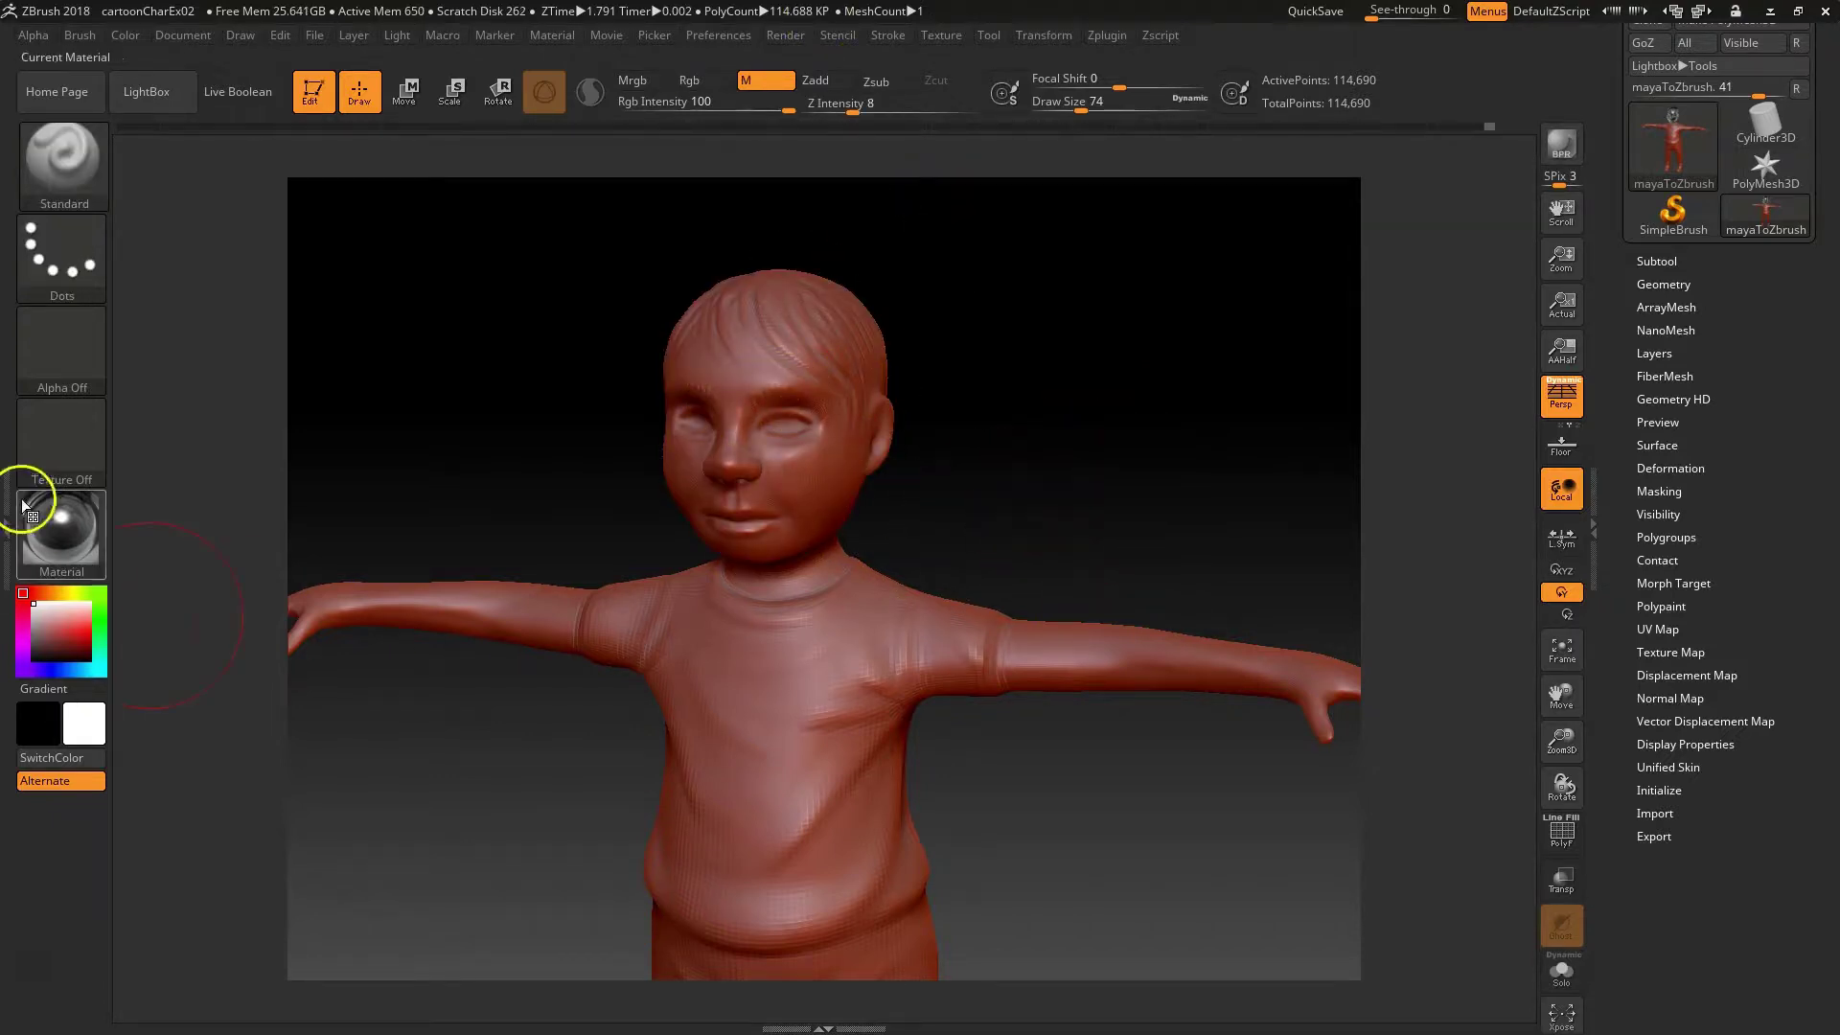
Step: Choose BasicMaterial as the current material
{"action": "left_click", "coordinate": [43, 522]}
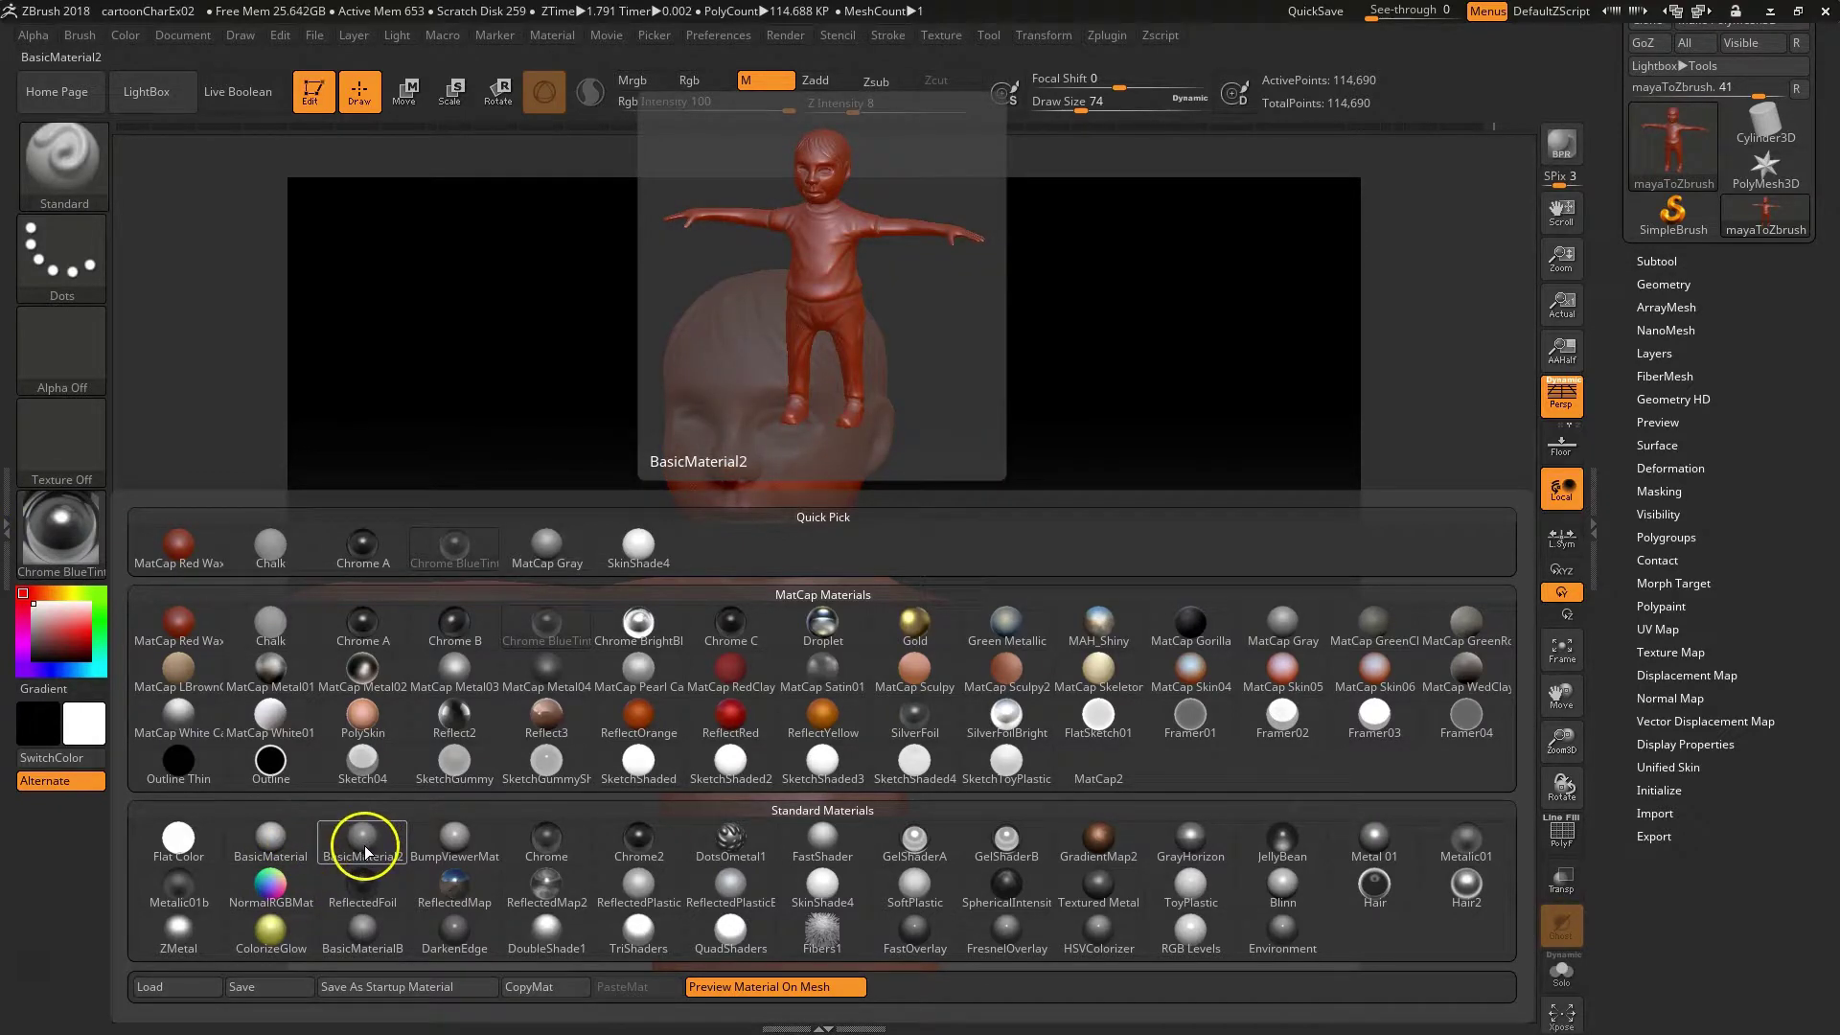
{"action": "left_click", "coordinate": [291, 847]}
{"action": "left_click", "coordinate": [277, 798]}
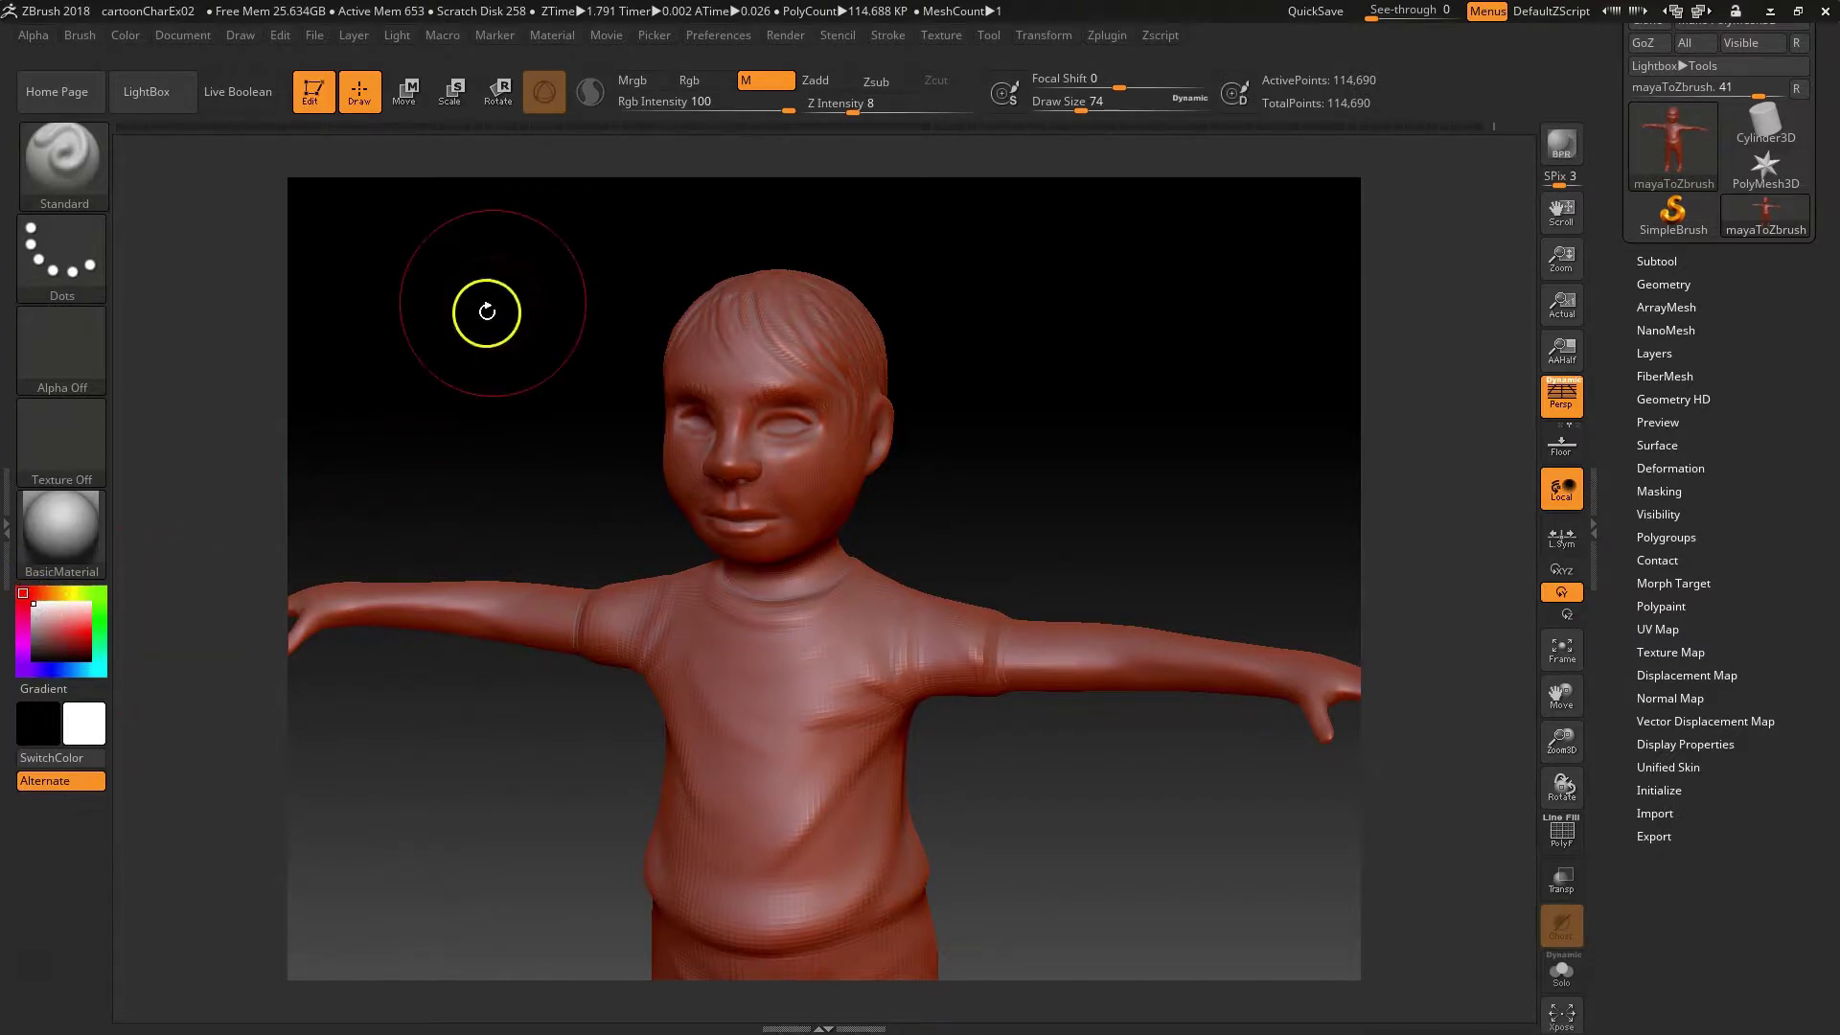
Step: With material painting off, test sculpting strokes on the chest using Zadd and Zsub, undoing them
{"action": "left_click", "coordinate": [824, 80]}
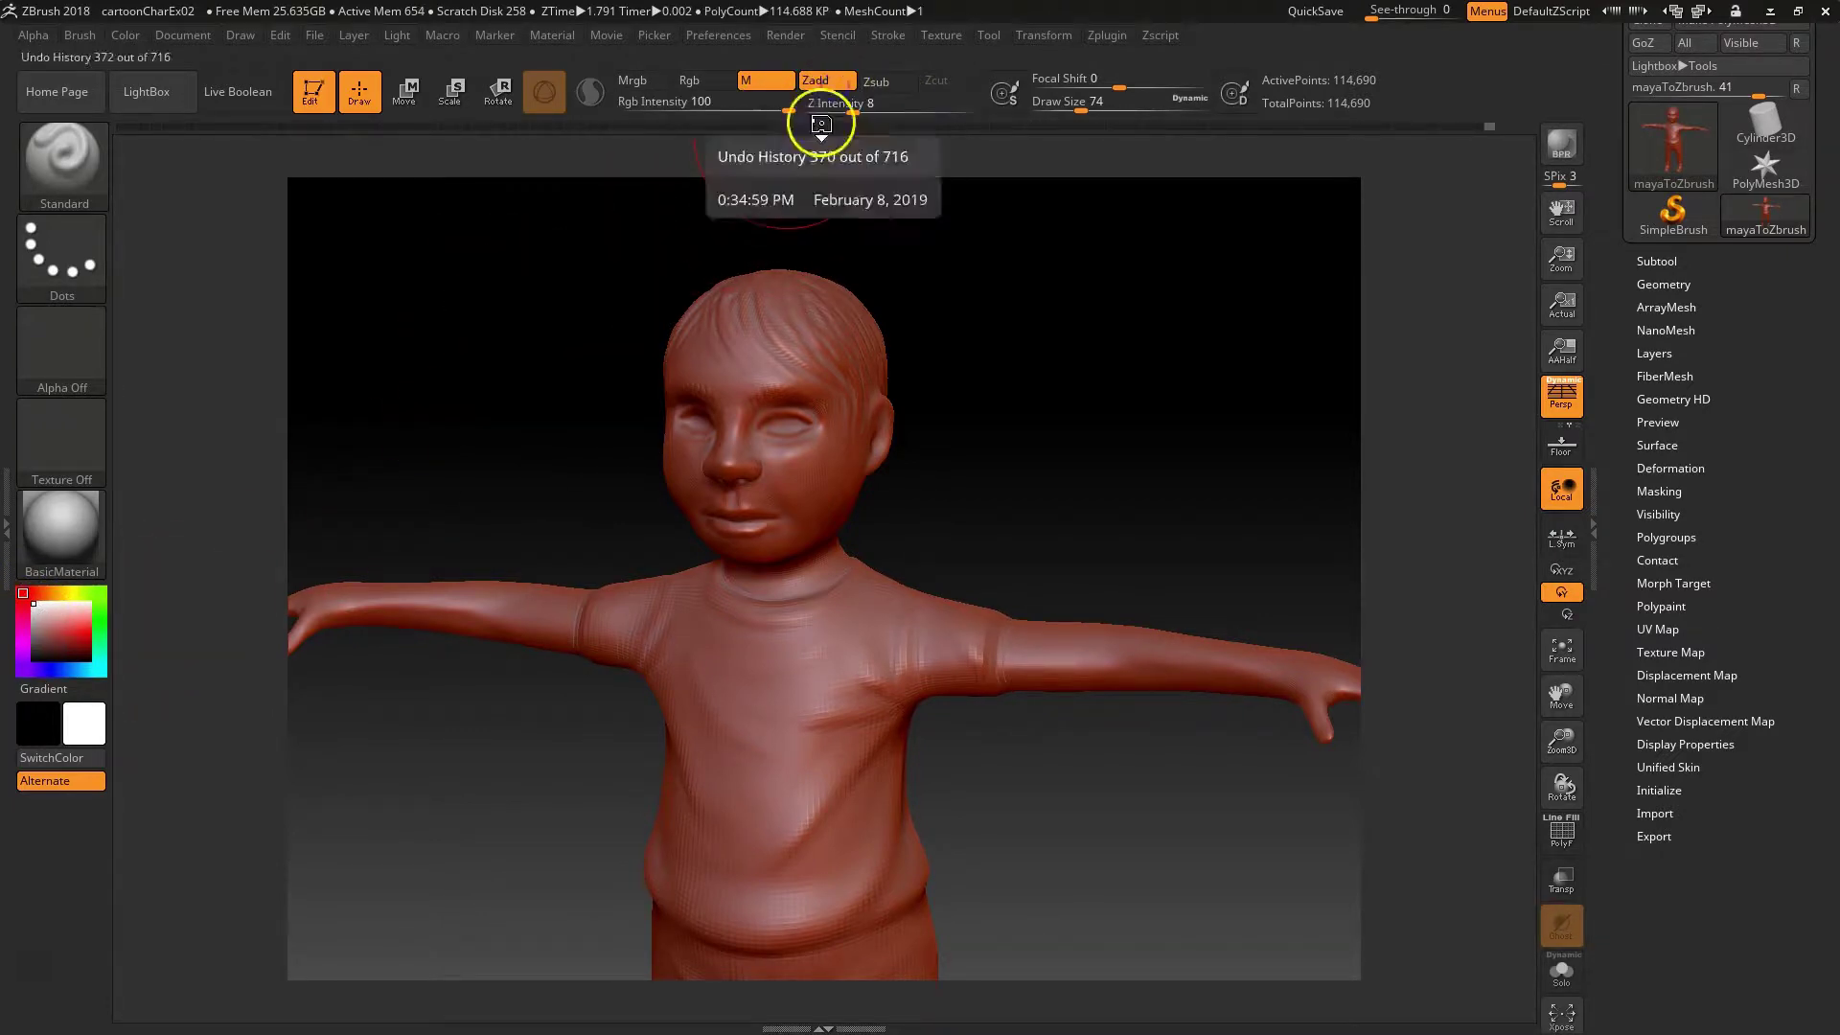
{"action": "left_click", "coordinate": [769, 84]}
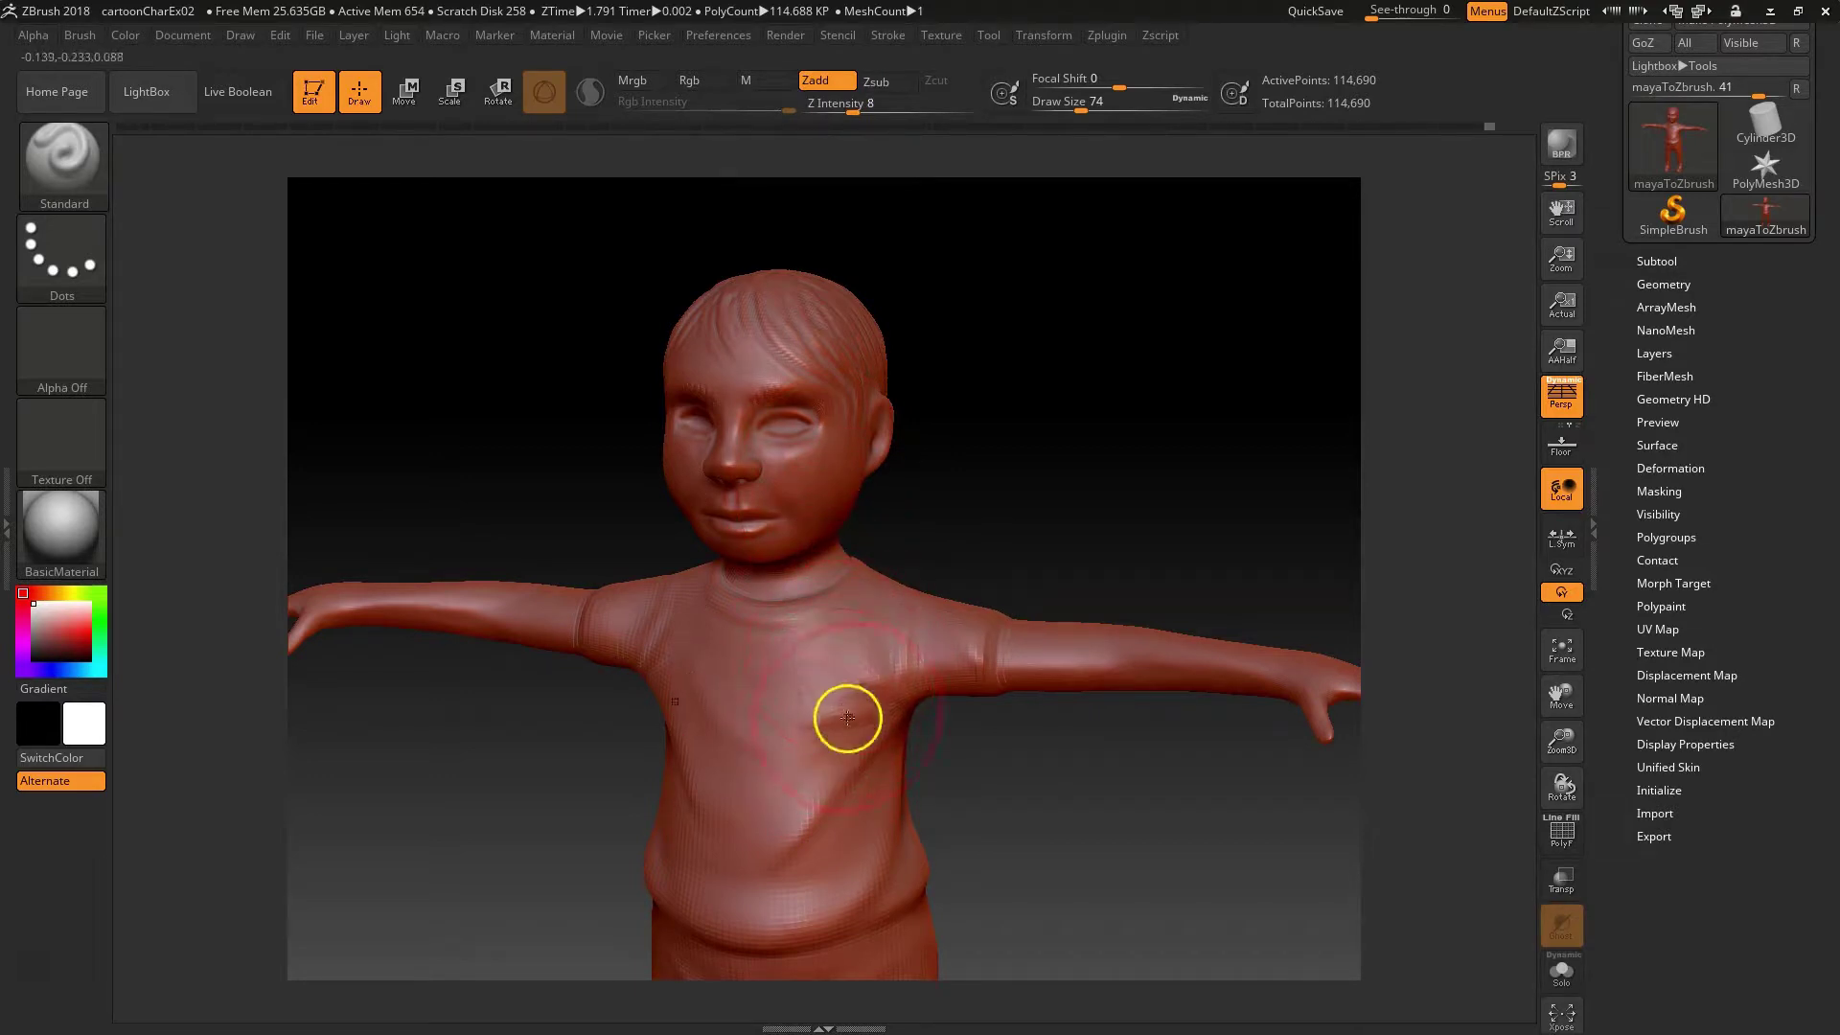
{"action": "mouse_move", "coordinate": [850, 650]}
{"action": "left_mouse_down"}
{"action": "mouse_move", "coordinate": [821, 649]}
{"action": "mouse_move", "coordinate": [801, 727]}
{"action": "mouse_move", "coordinate": [809, 707]}
{"action": "left_mouse_up"}
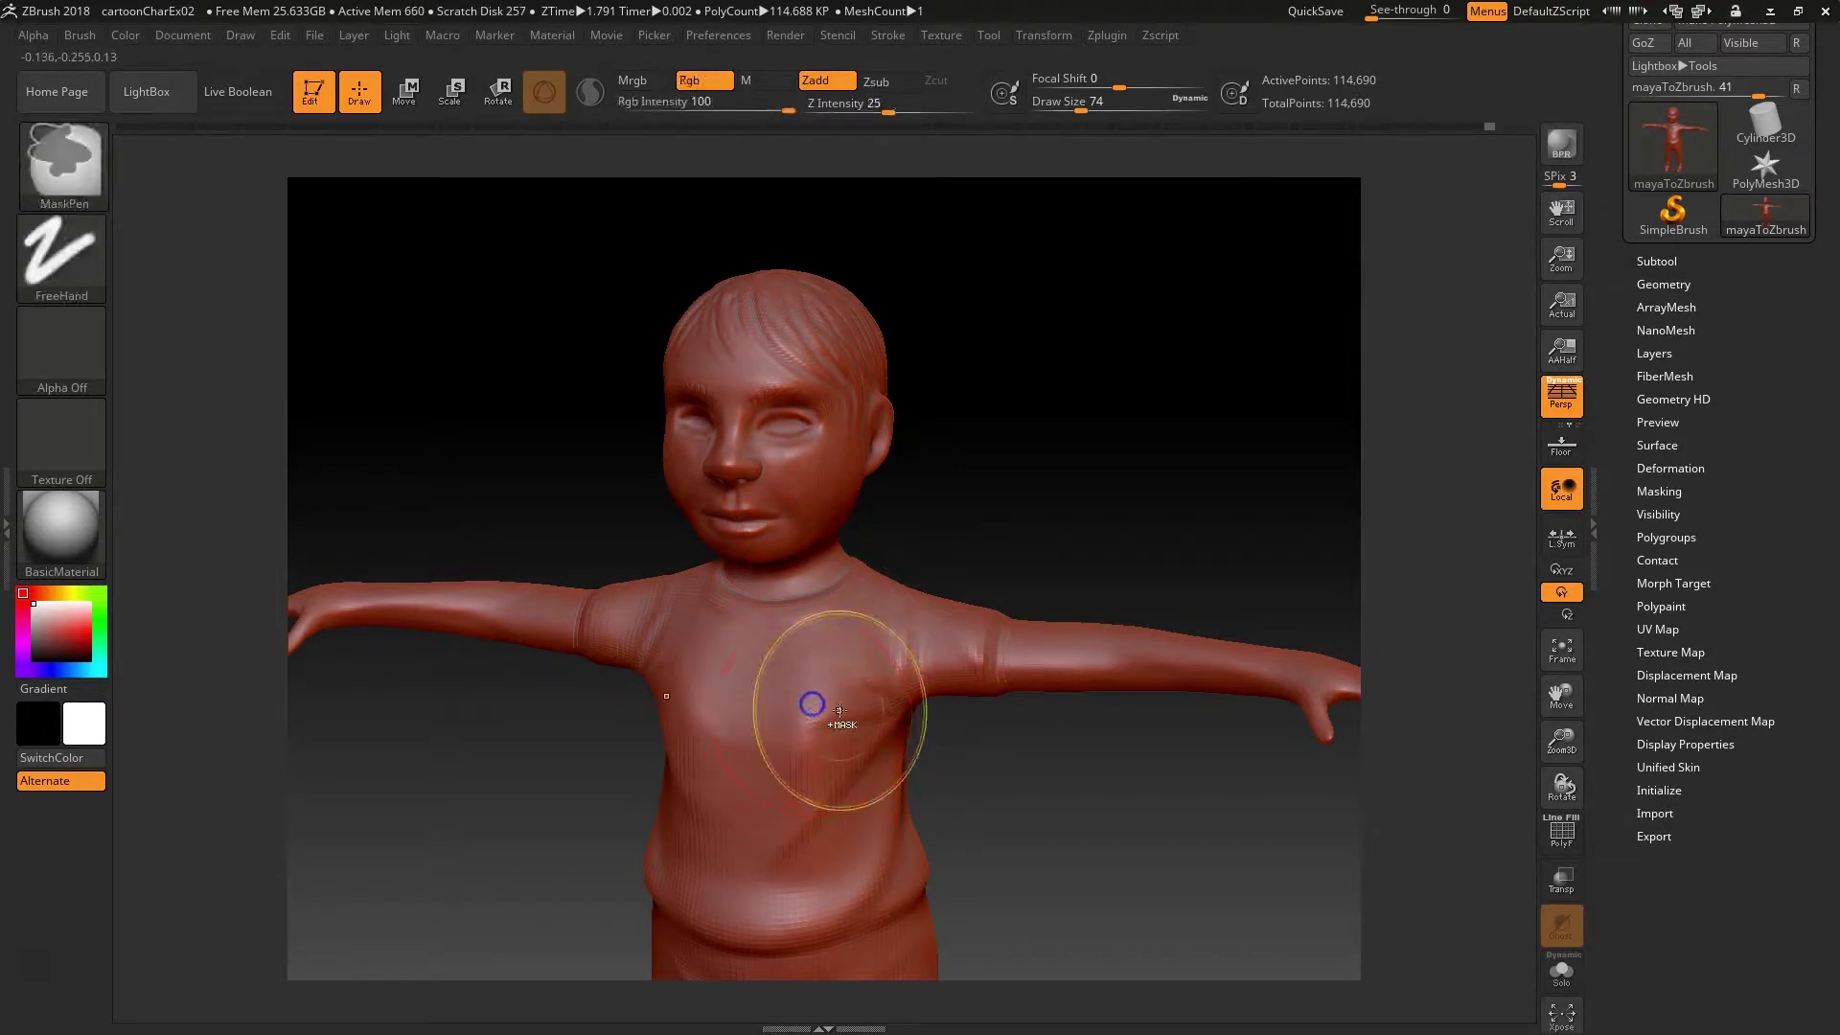
{"action": "key", "text": "ctrl+z"}
{"action": "left_click", "coordinate": [912, 84]}
{"action": "mouse_move", "coordinate": [835, 699]}
{"action": "left_mouse_down"}
{"action": "mouse_move", "coordinate": [780, 752]}
{"action": "mouse_move", "coordinate": [813, 707]}
{"action": "left_mouse_up"}
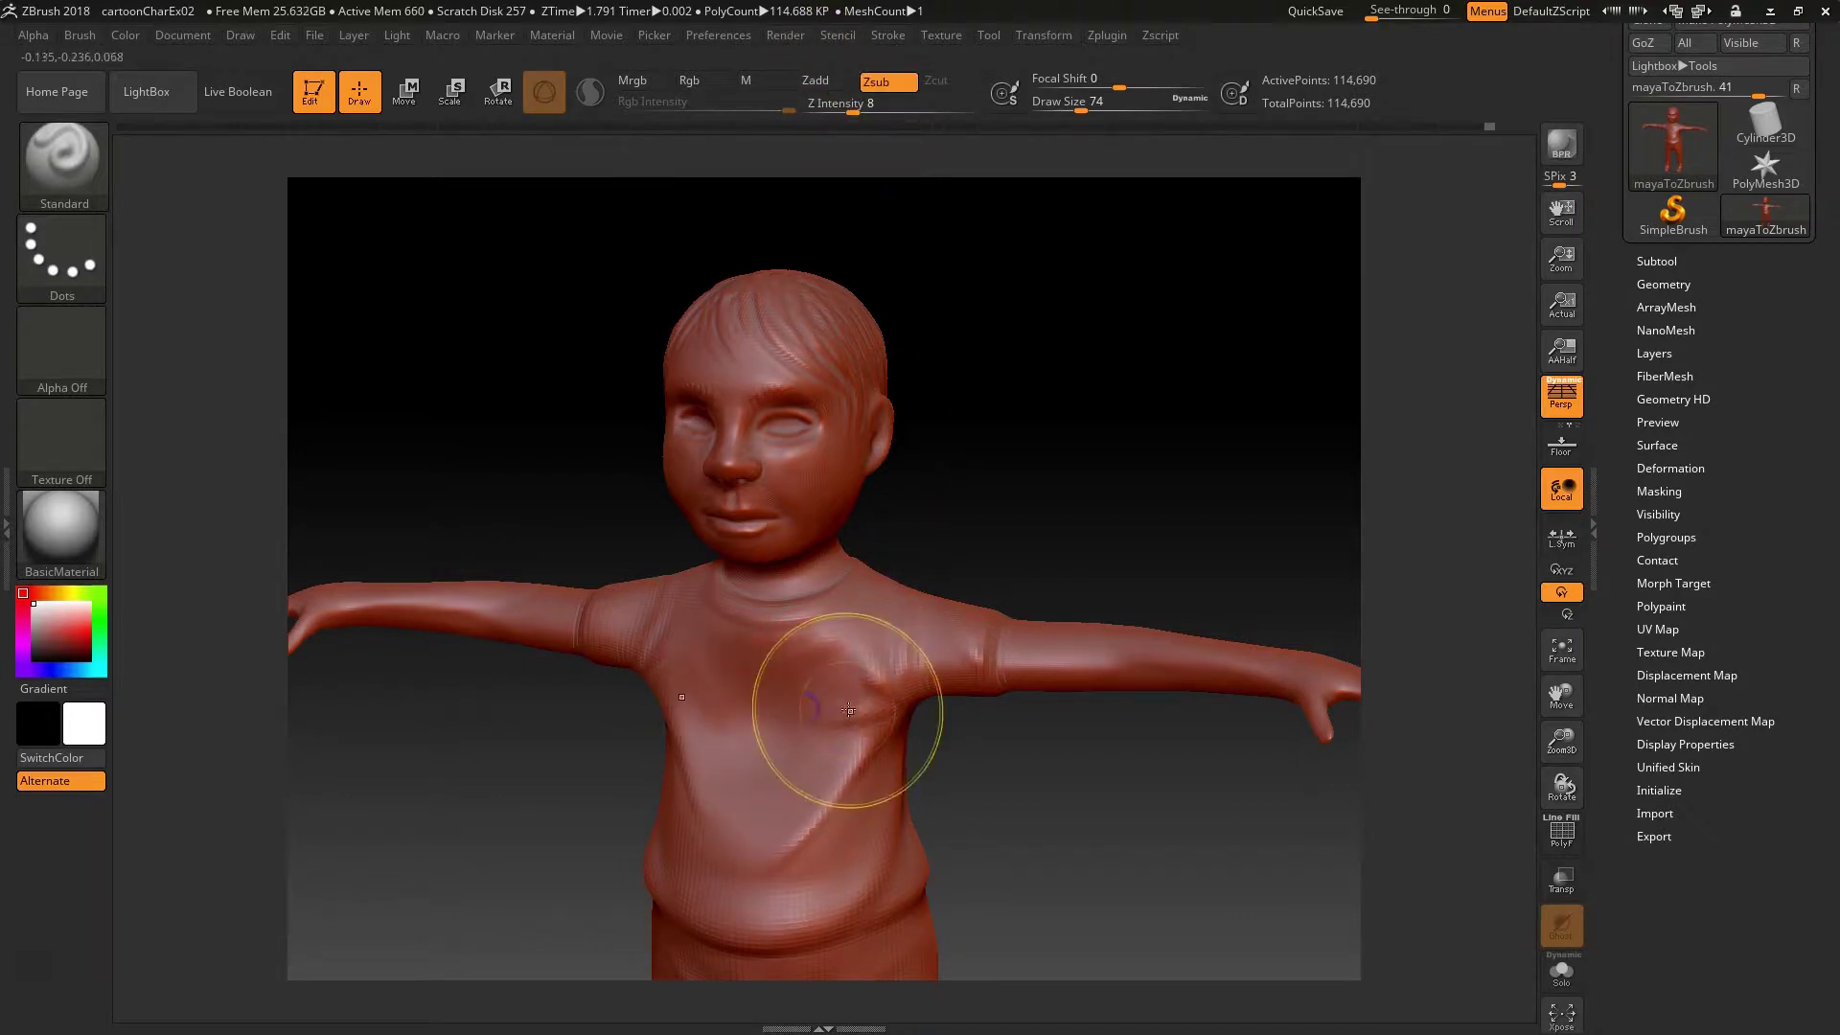
{"action": "key", "text": "ctrl+z"}
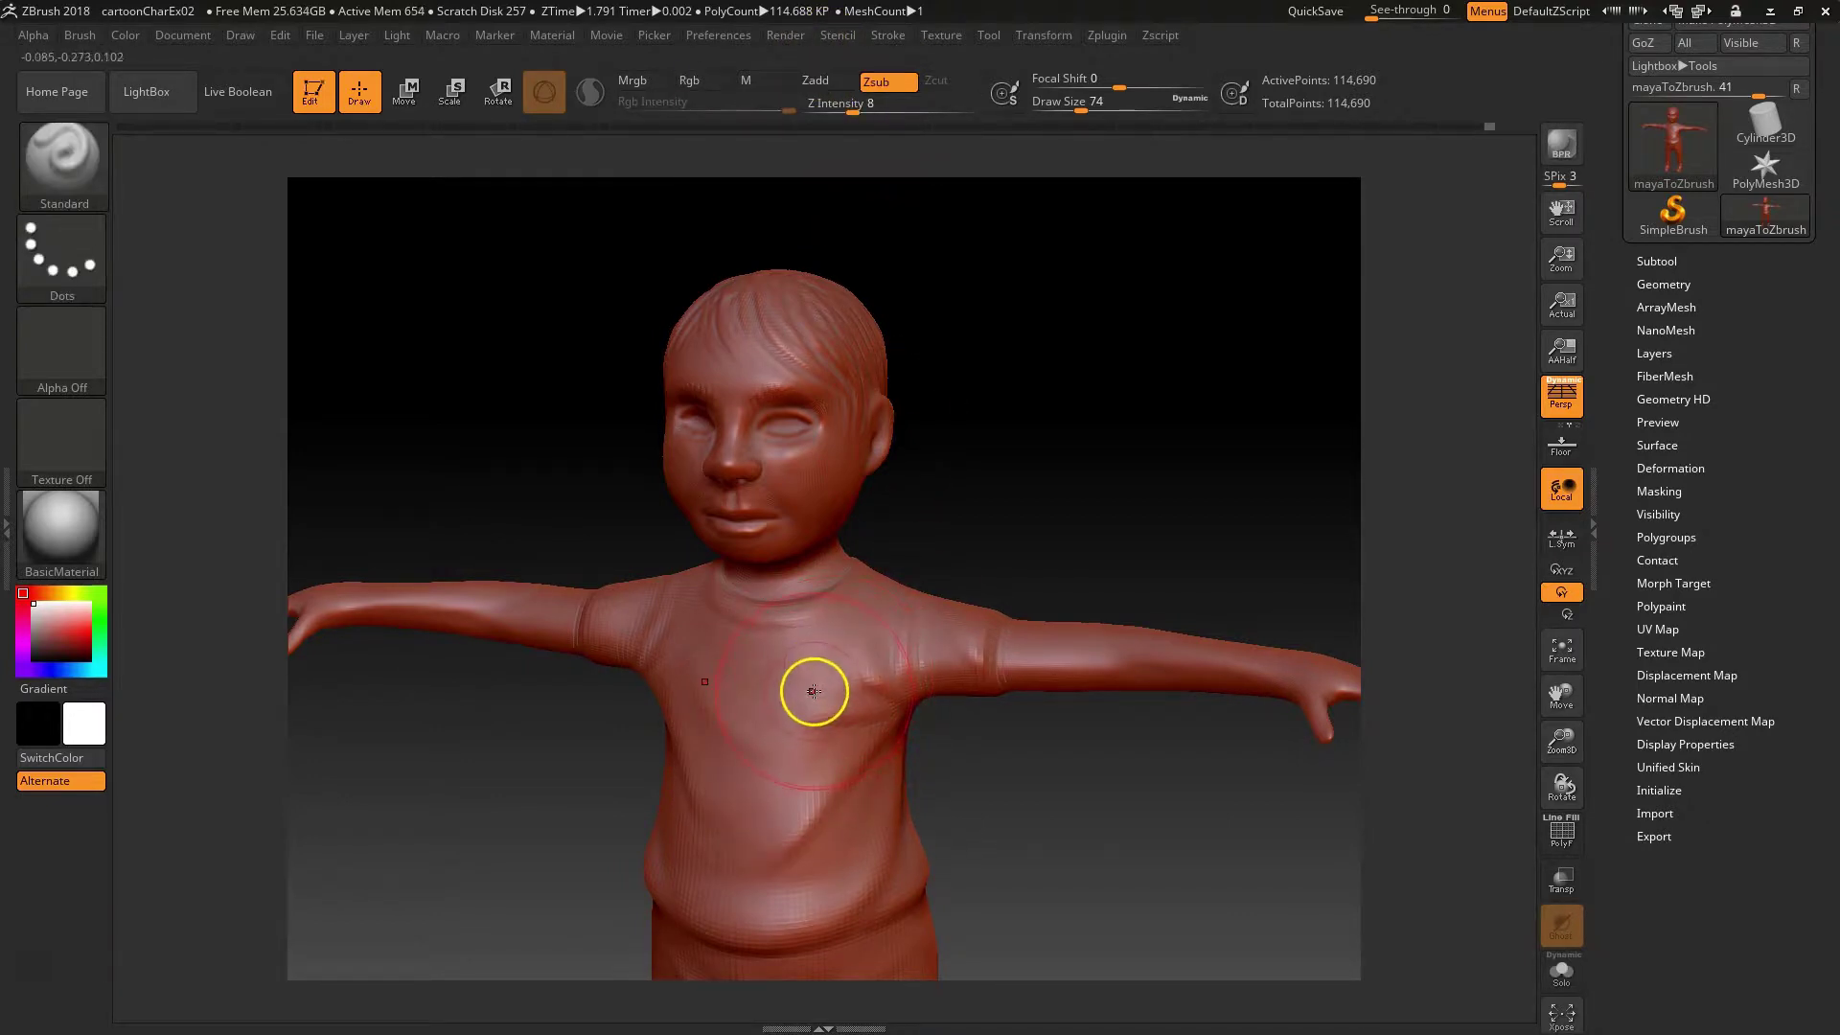
{"action": "mouse_move", "coordinate": [817, 690]}
{"action": "left_mouse_down"}
{"action": "mouse_move", "coordinate": [821, 731]}
{"action": "mouse_move", "coordinate": [834, 677]}
{"action": "left_mouse_up"}
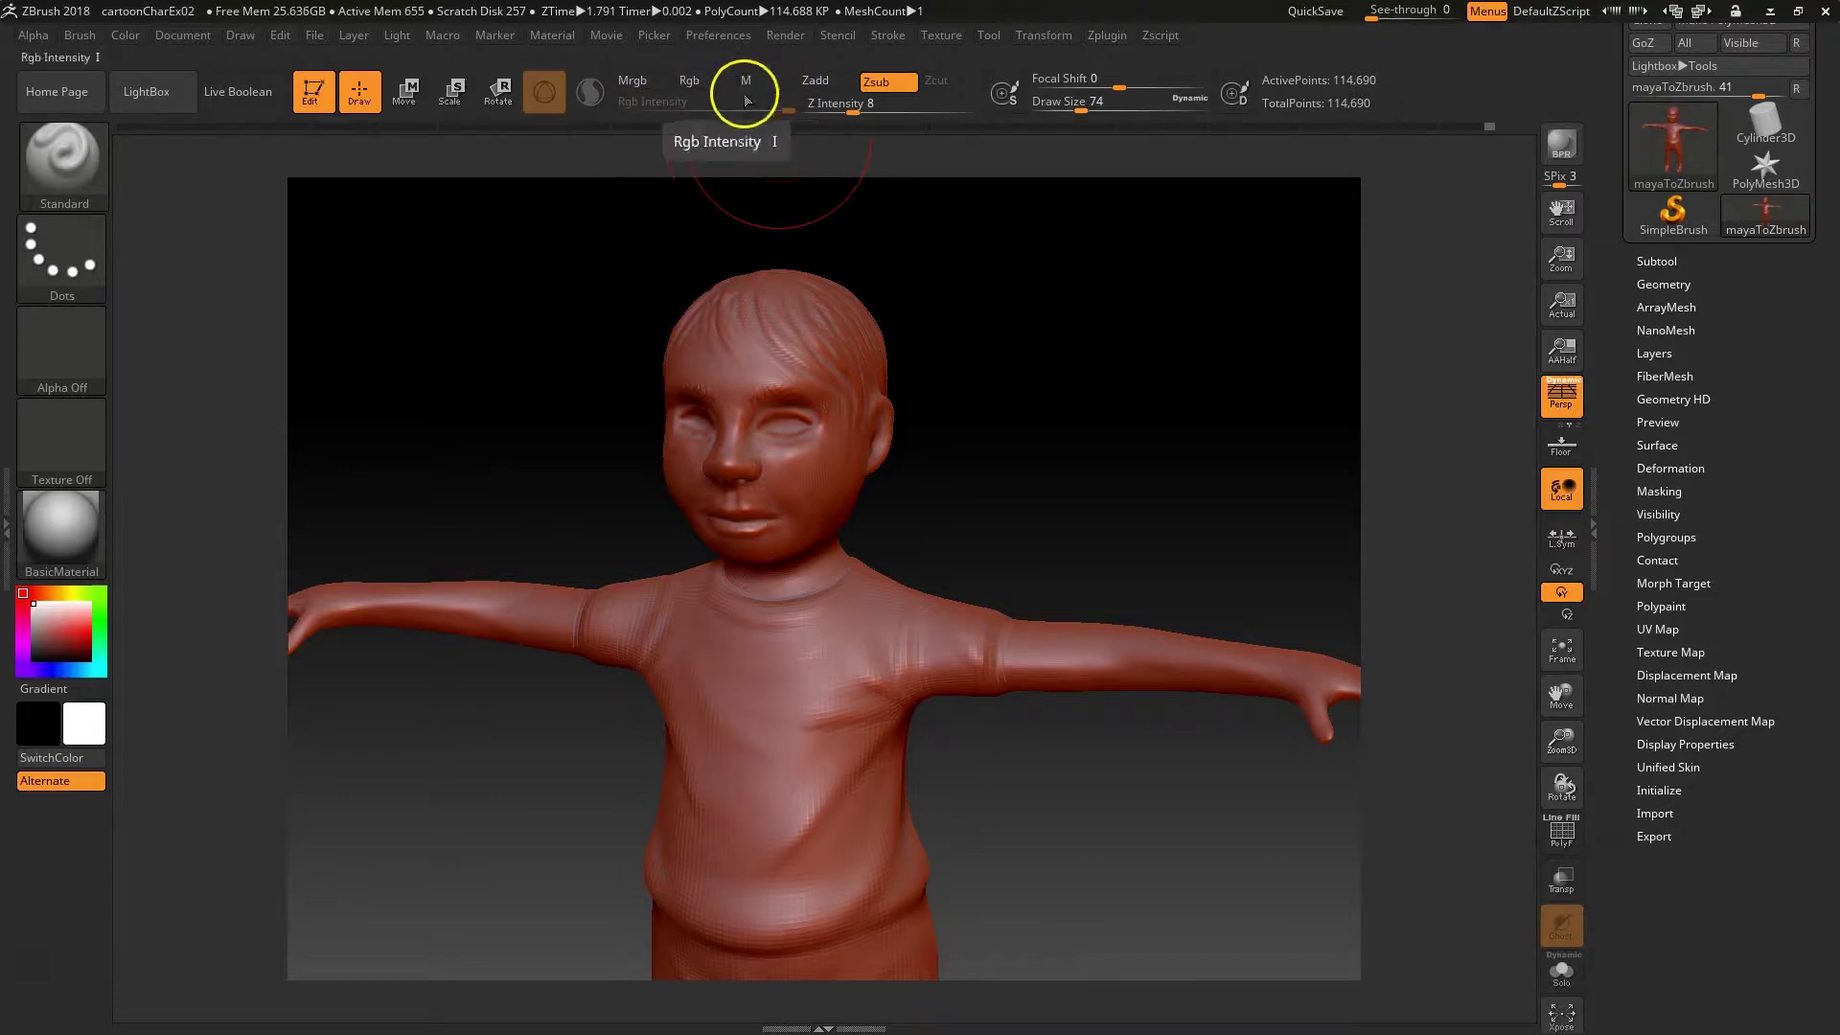
Step: Turn on Mrgb and try painting BasicMaterial with white over the shirt, undoing the strokes
{"action": "left_click", "coordinate": [642, 85]}
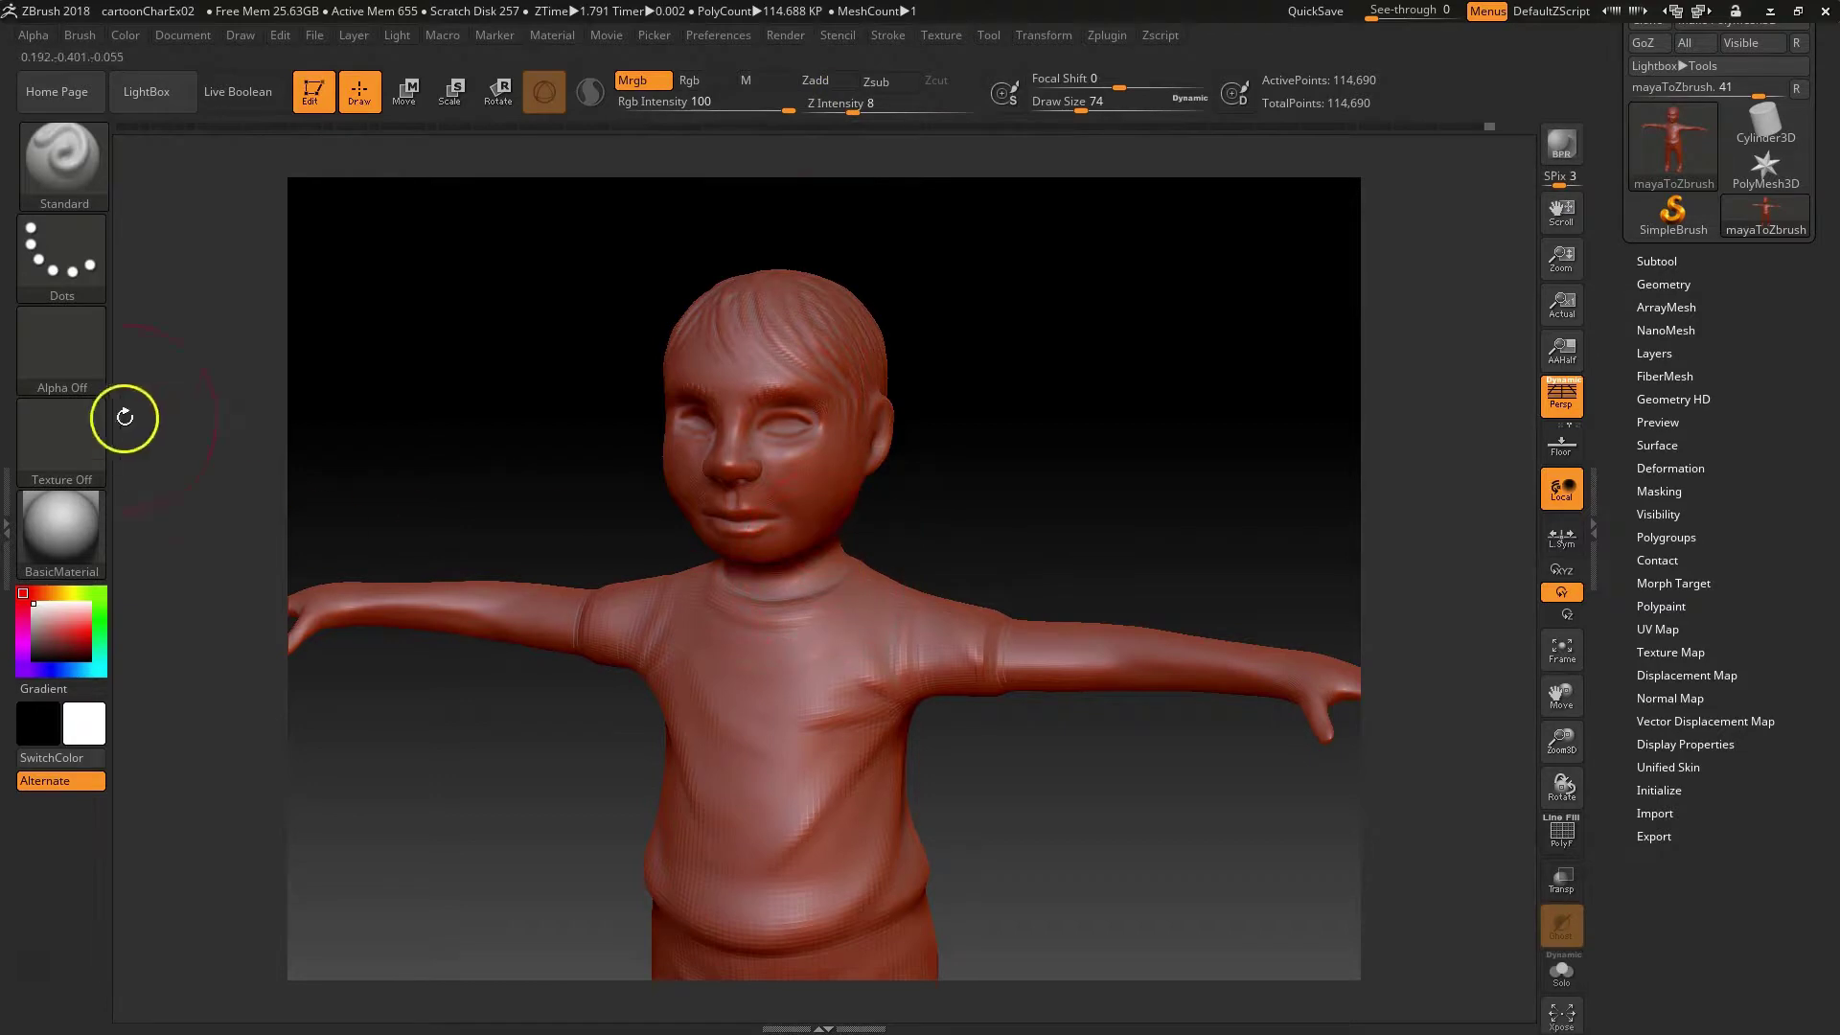
{"action": "mouse_move", "coordinate": [806, 734]}
{"action": "left_mouse_down"}
{"action": "mouse_move", "coordinate": [825, 686]}
{"action": "mouse_move", "coordinate": [869, 810]}
{"action": "left_mouse_up"}
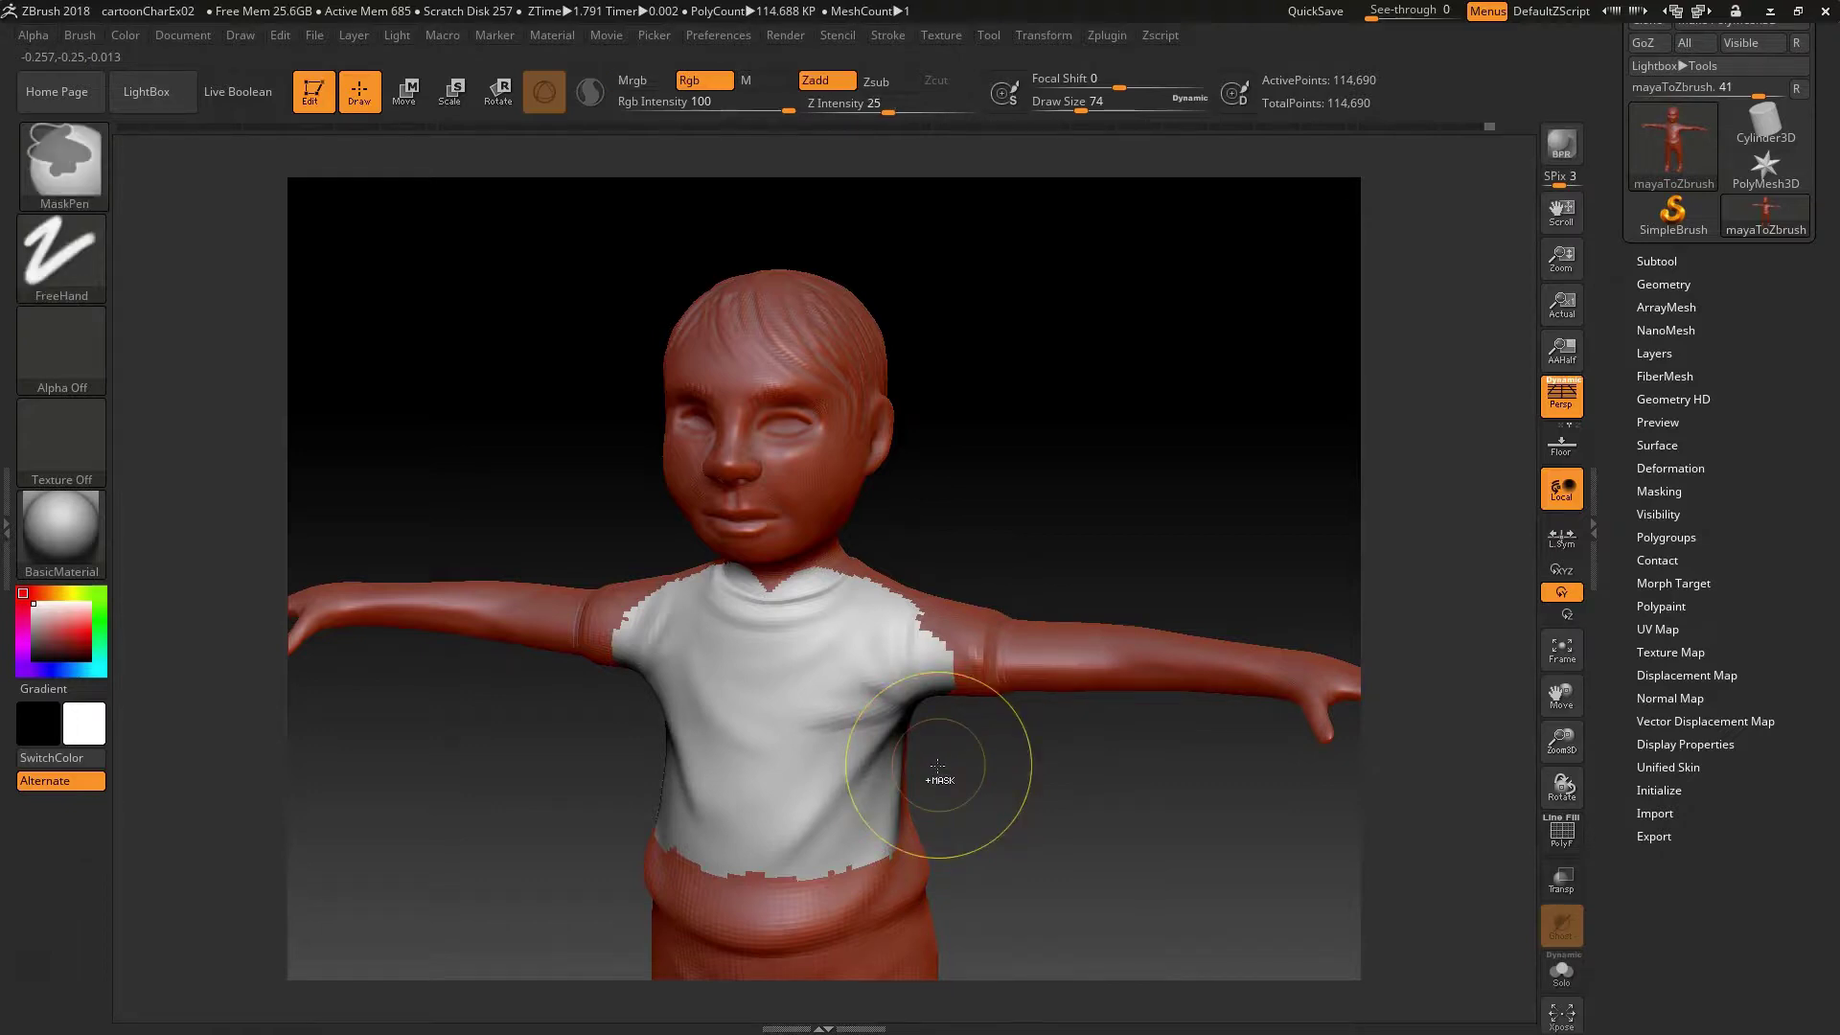
{"action": "key", "text": "ctrl+z"}
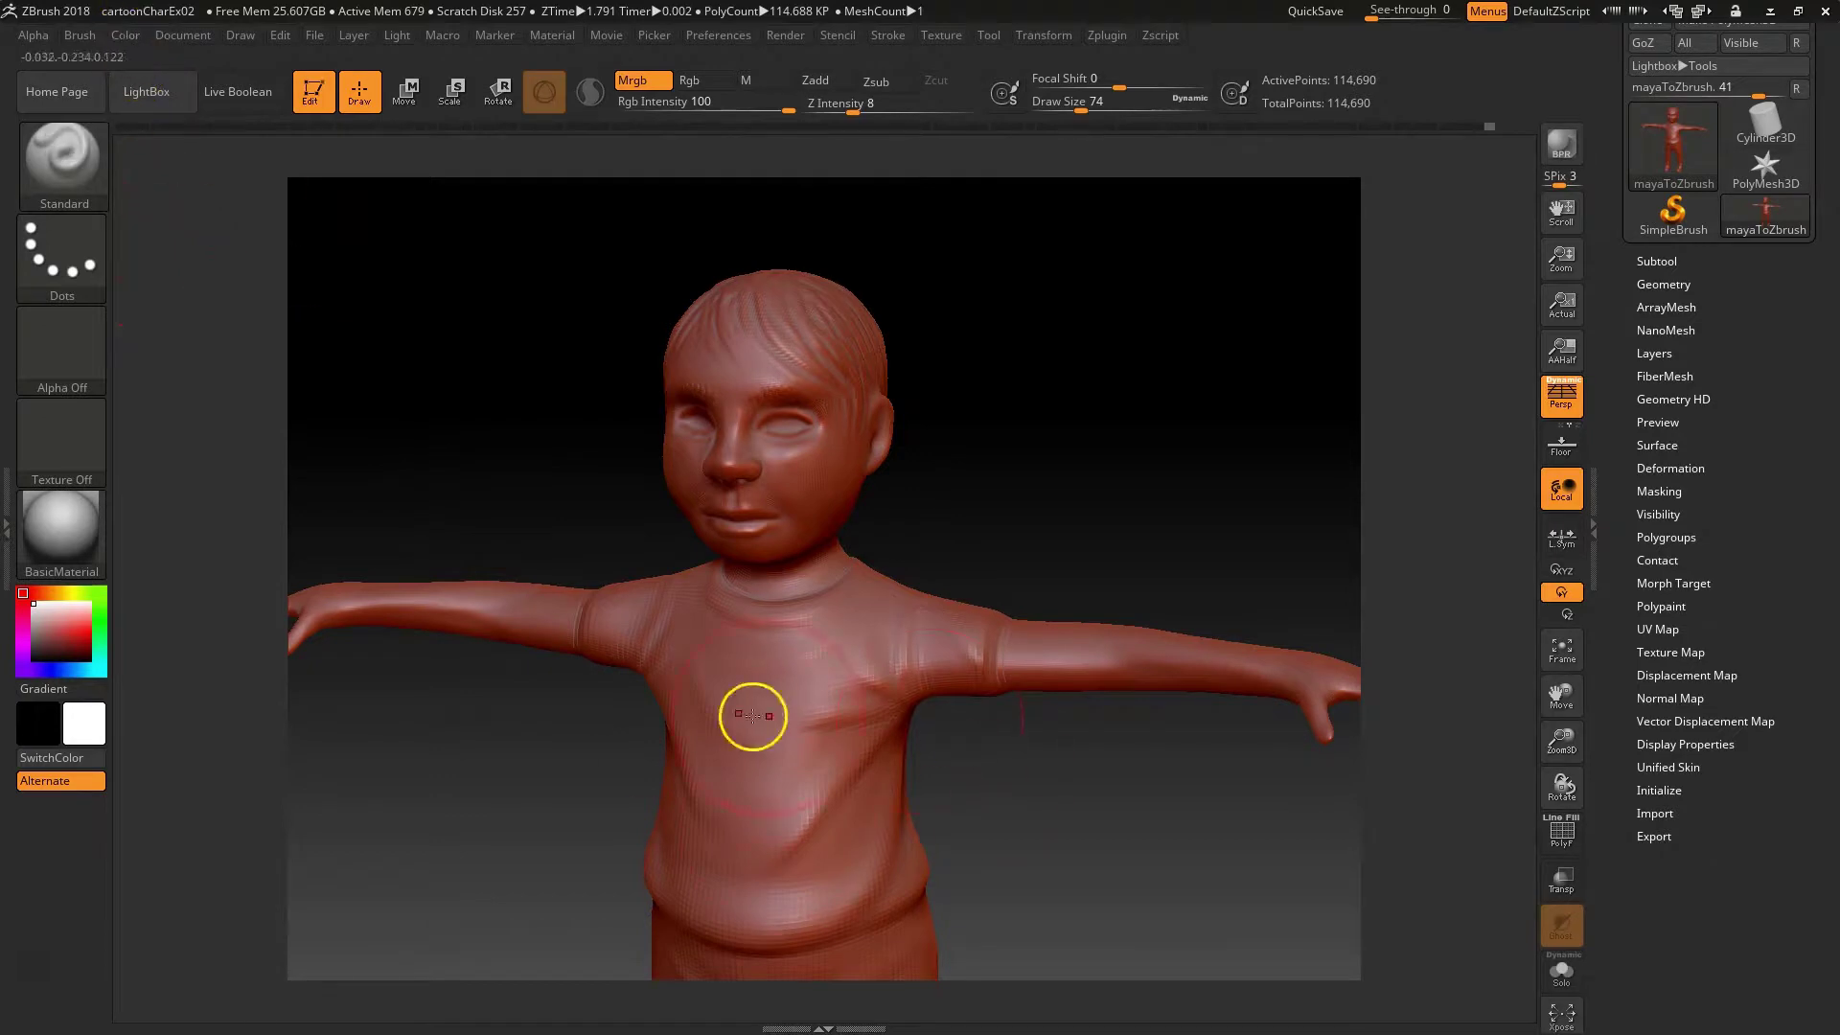
Step: Fill the whole character with BasicMaterial and white, and view it from an angle
{"action": "left_click_drag", "start_coordinate": [1096, 842], "coordinate": [1178, 843]}
{"action": "left_click", "coordinate": [125, 36]}
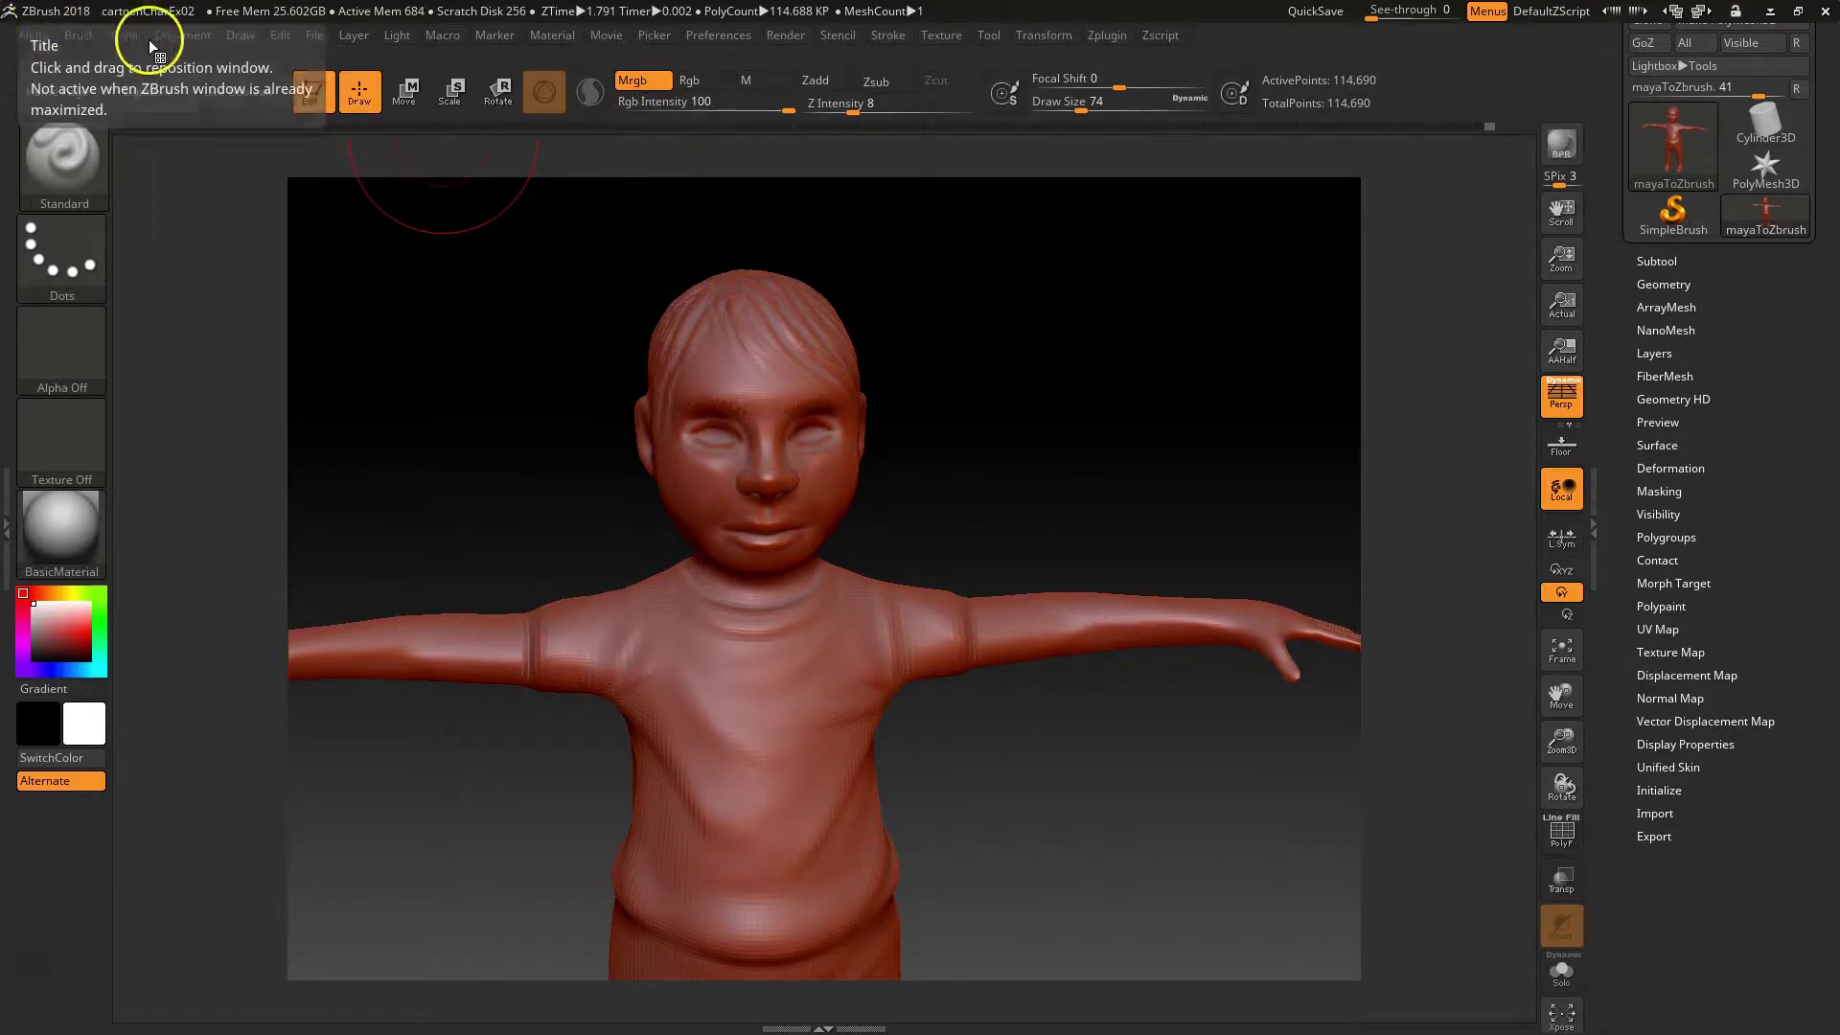
{"action": "left_click", "coordinate": [125, 37]}
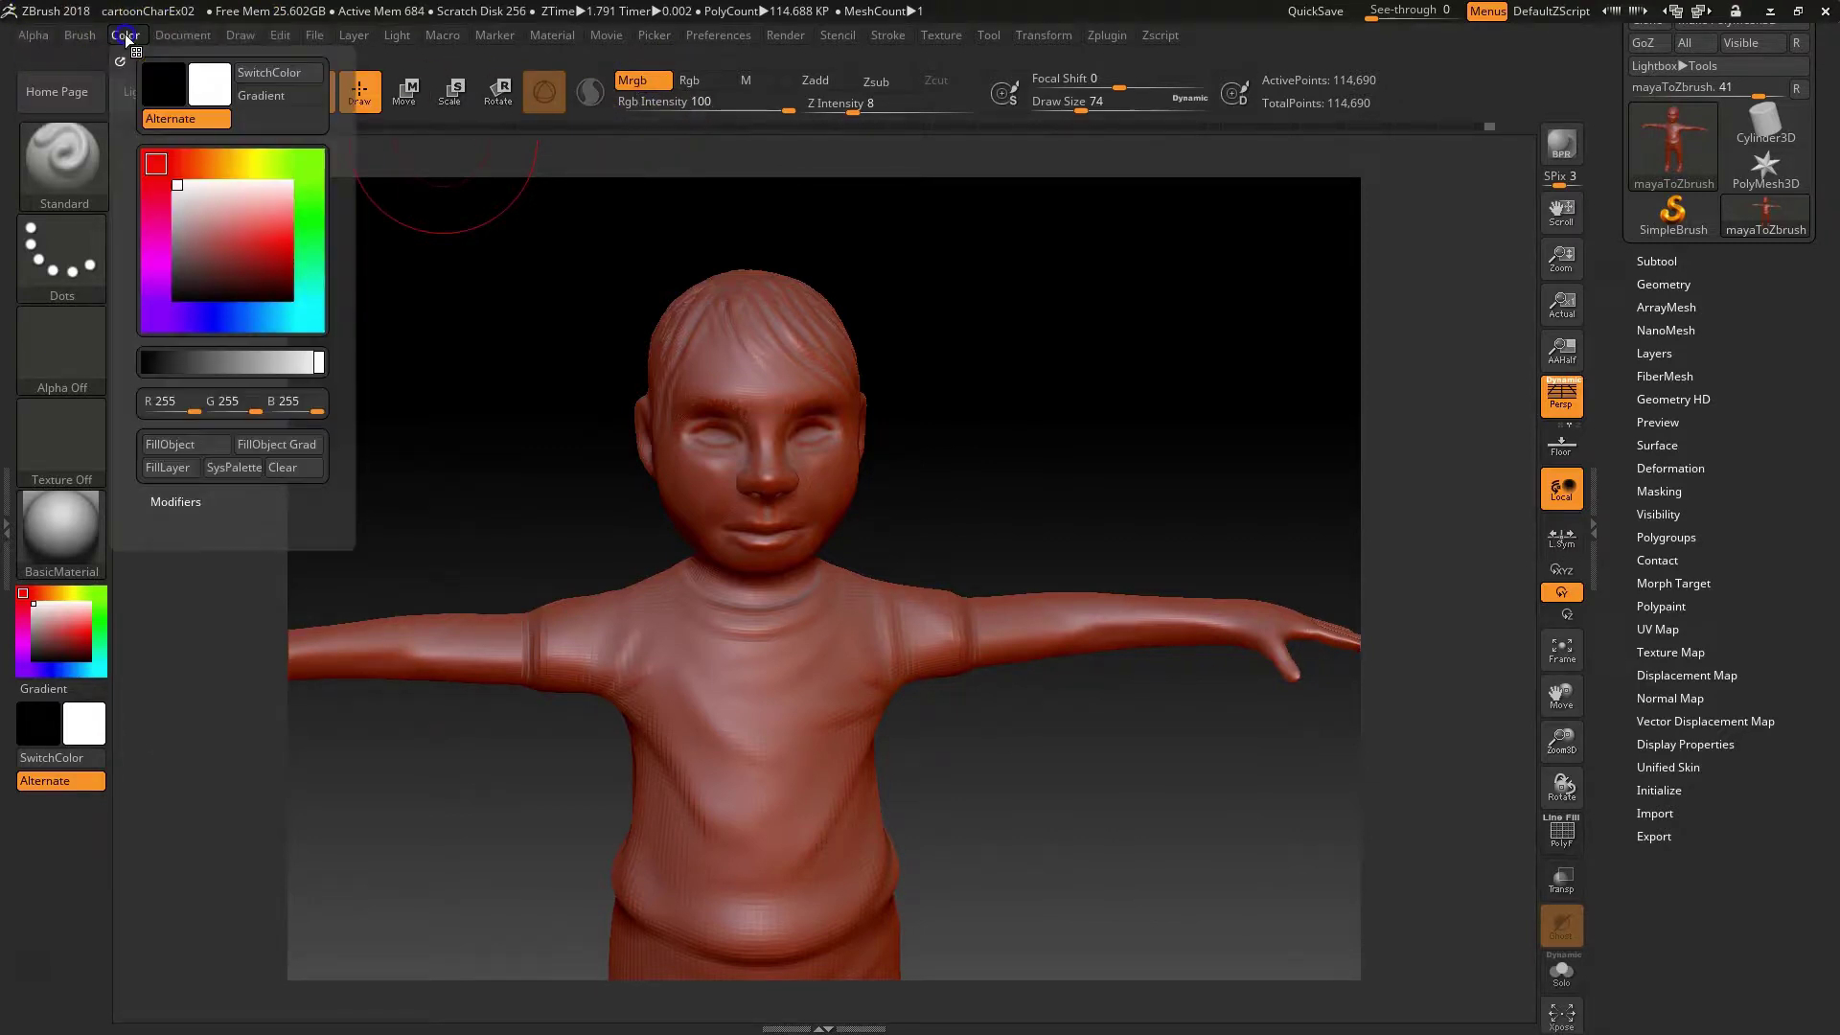
{"action": "left_click", "coordinate": [182, 443]}
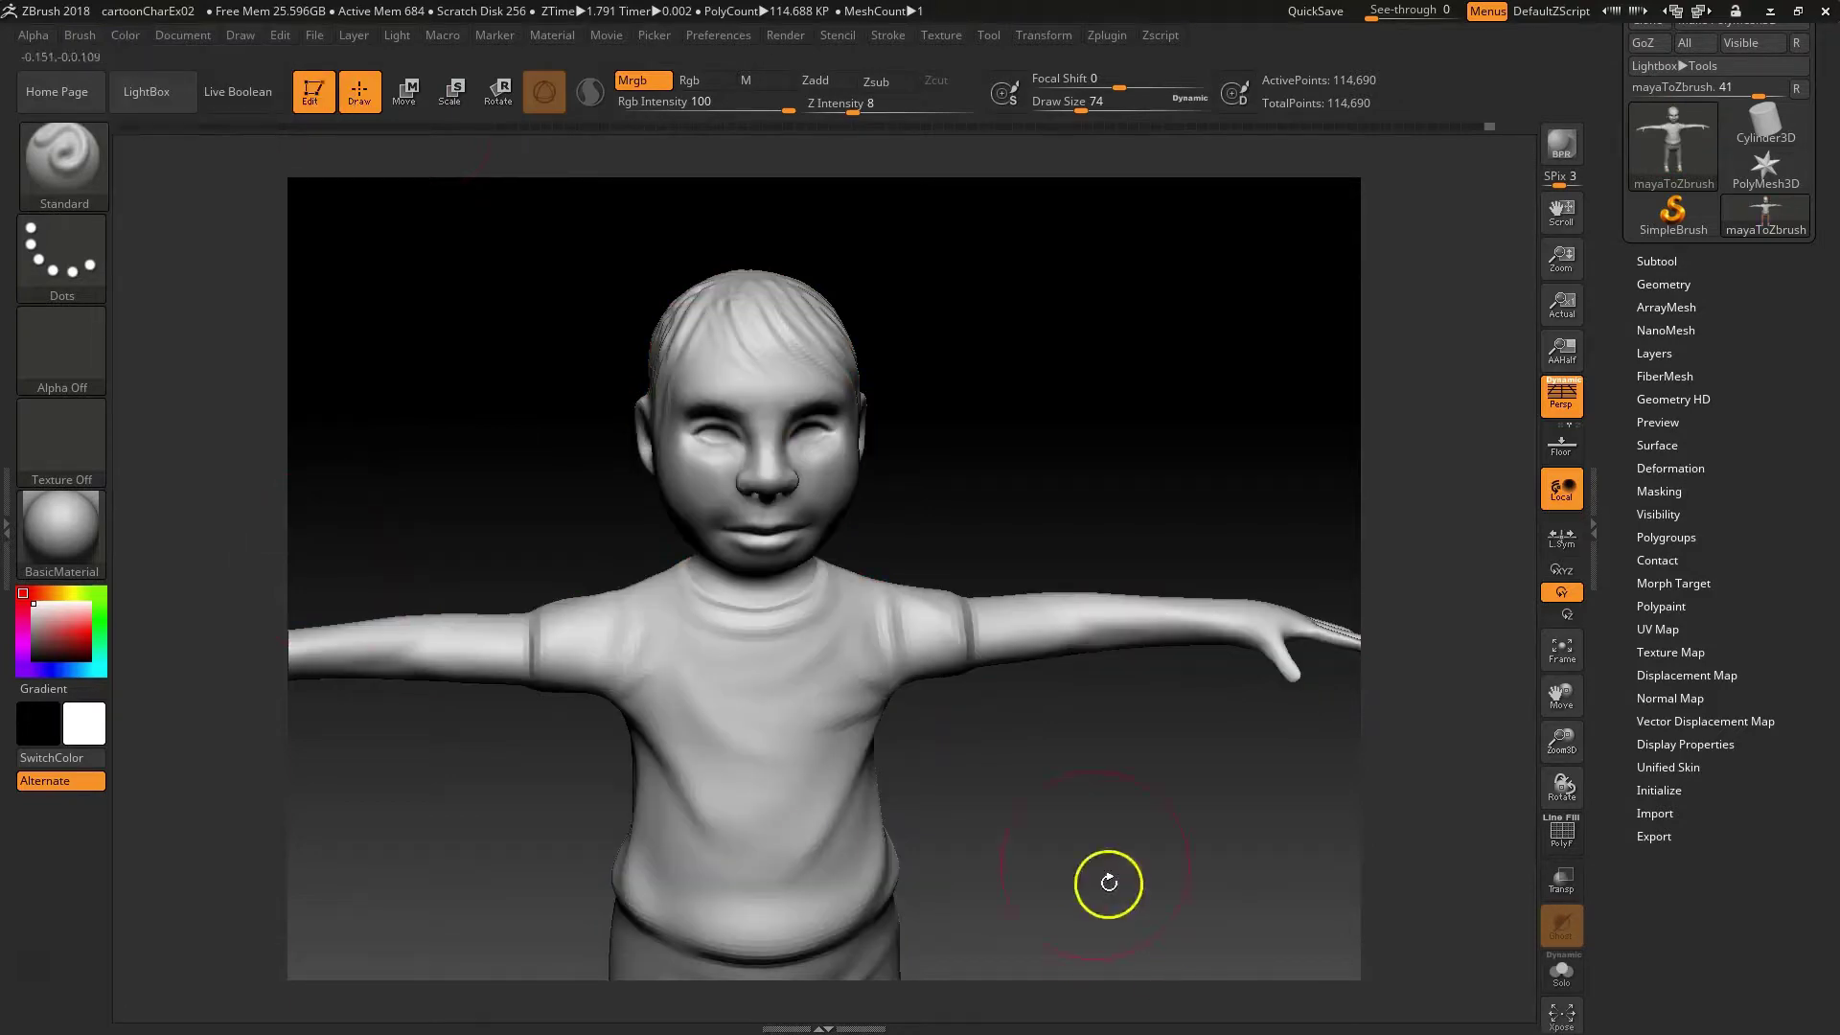
{"action": "left_click_drag", "start_coordinate": [1077, 867], "coordinate": [1067, 770], "text": "alt"}
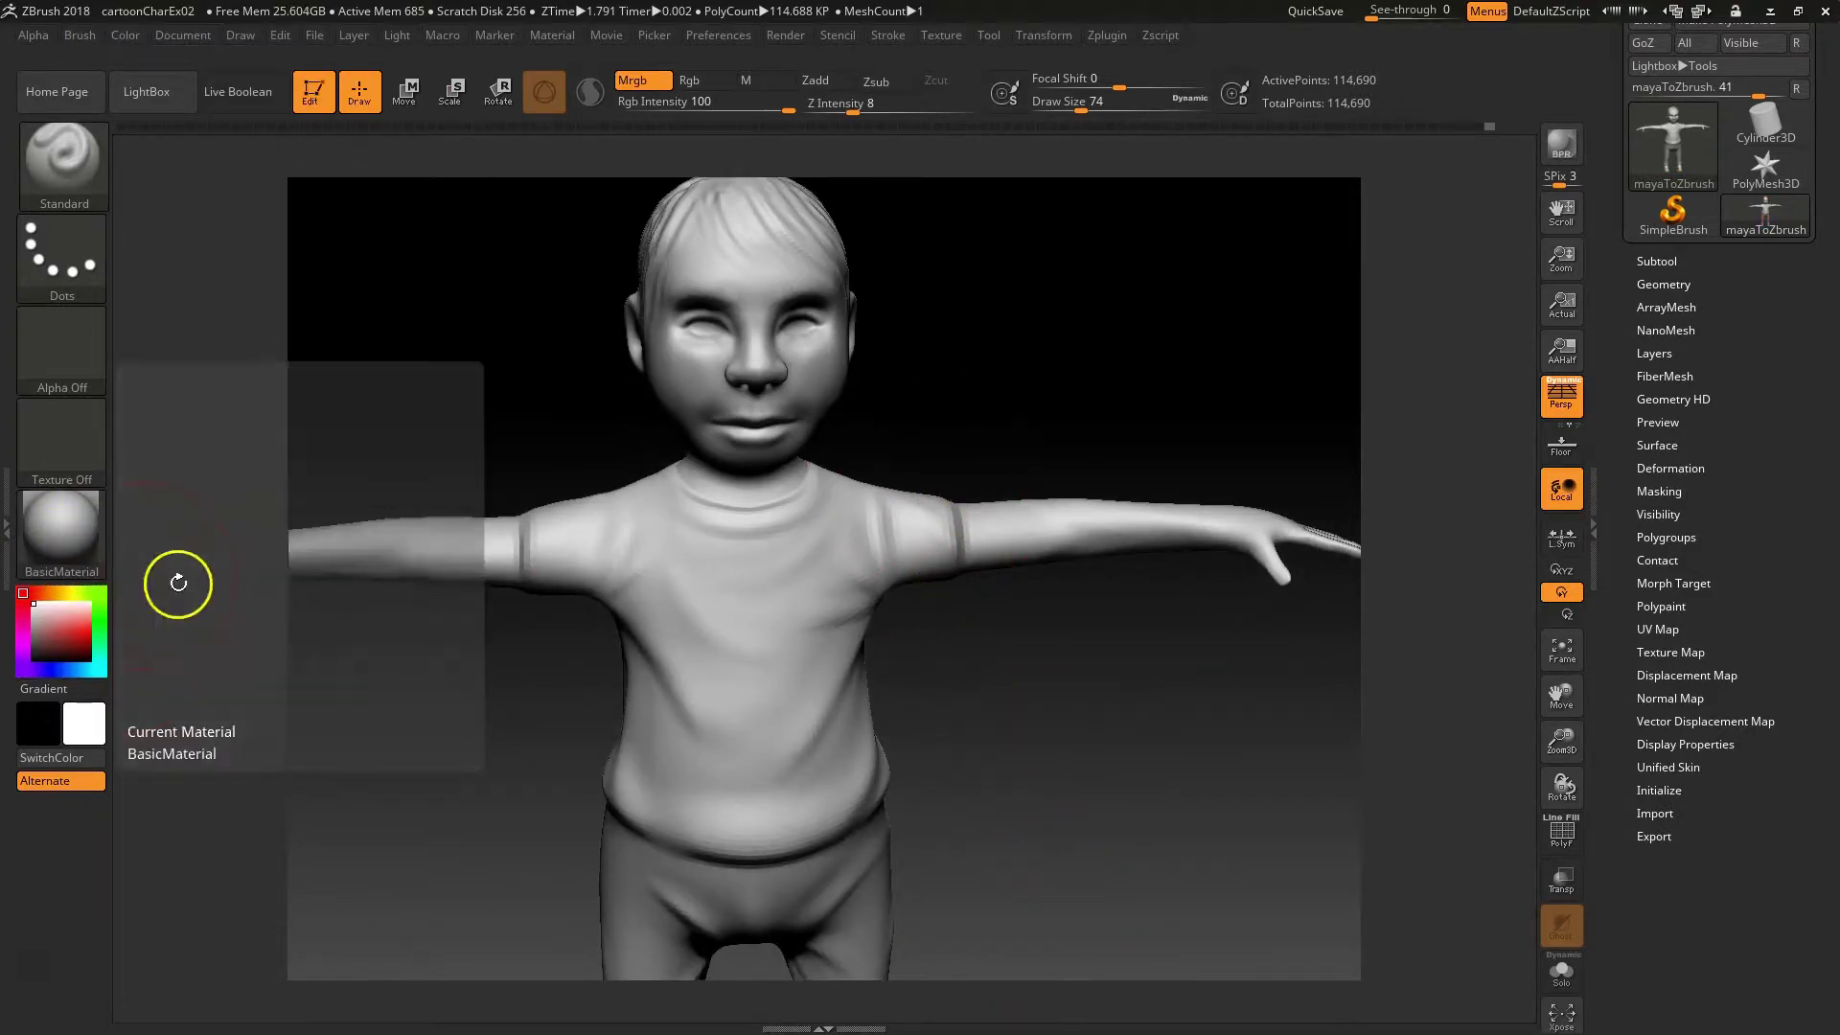
{"action": "left_click_drag", "start_coordinate": [1088, 750], "coordinate": [1043, 746]}
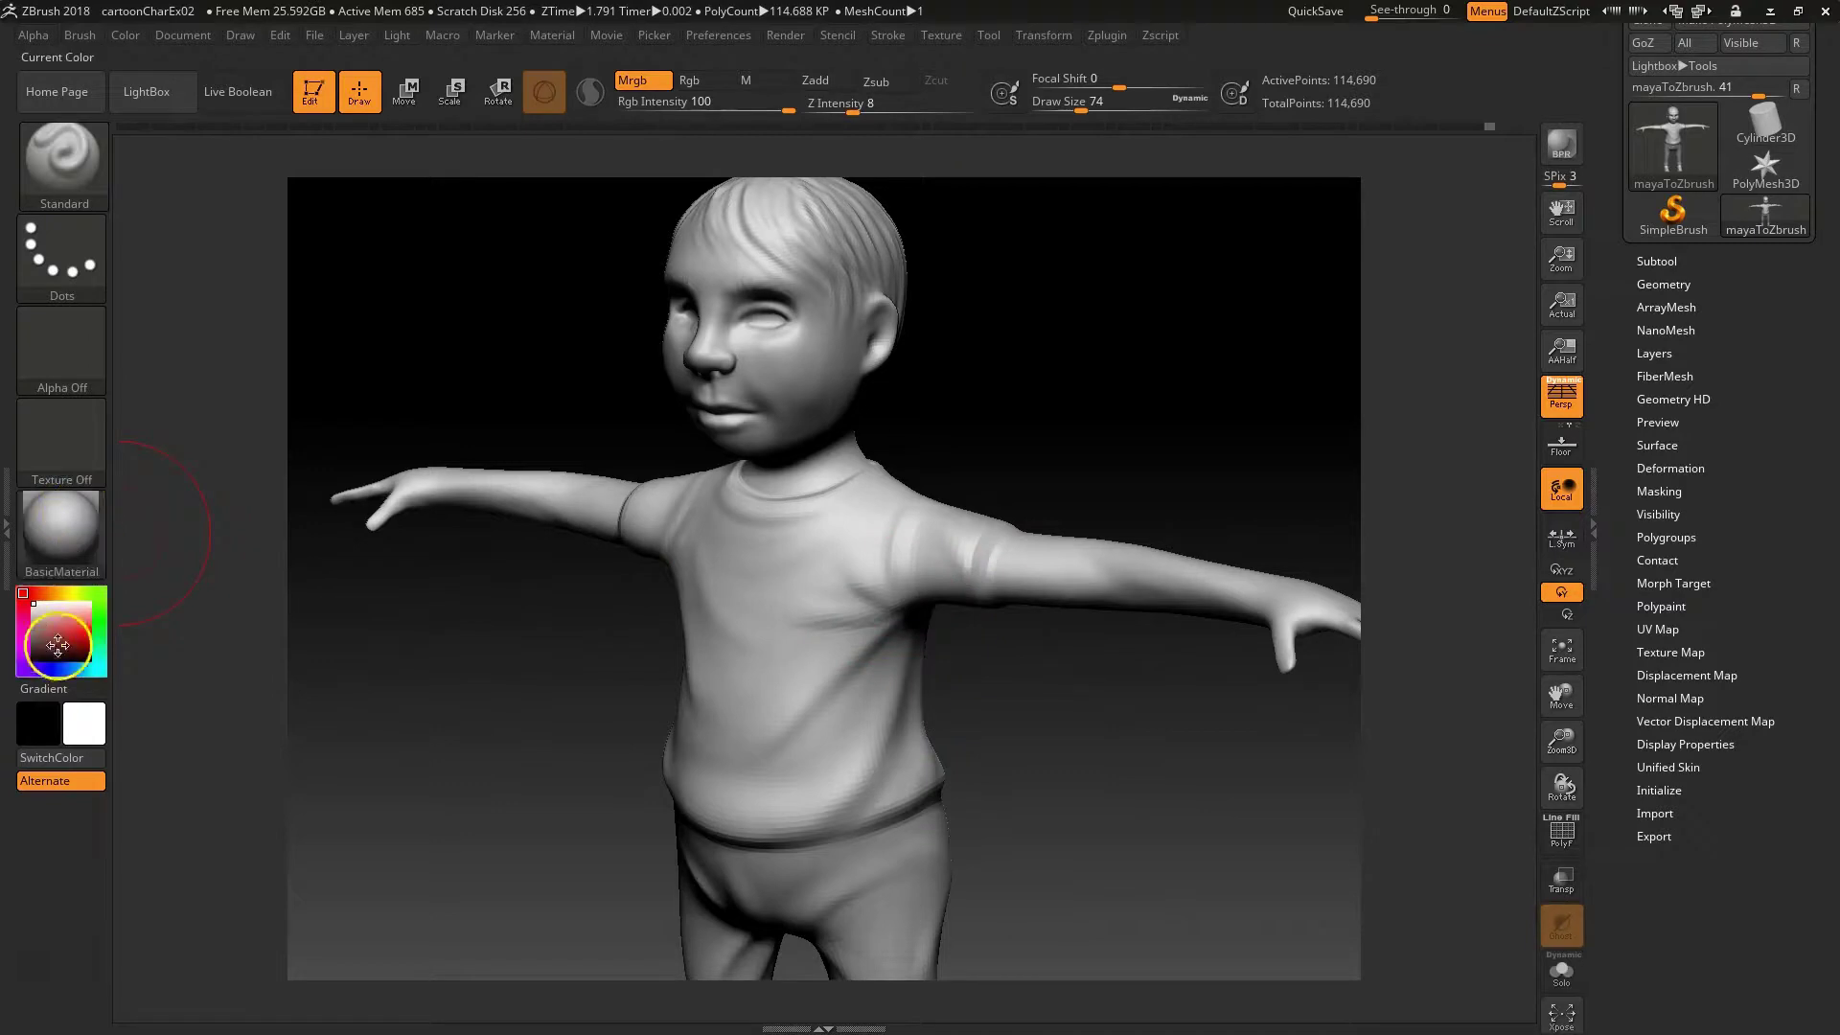
Step: Switch to Rgb-only painting, pick a muted red color and set the draw size to 11
{"action": "left_click", "coordinate": [637, 80]}
{"action": "left_click", "coordinate": [690, 80]}
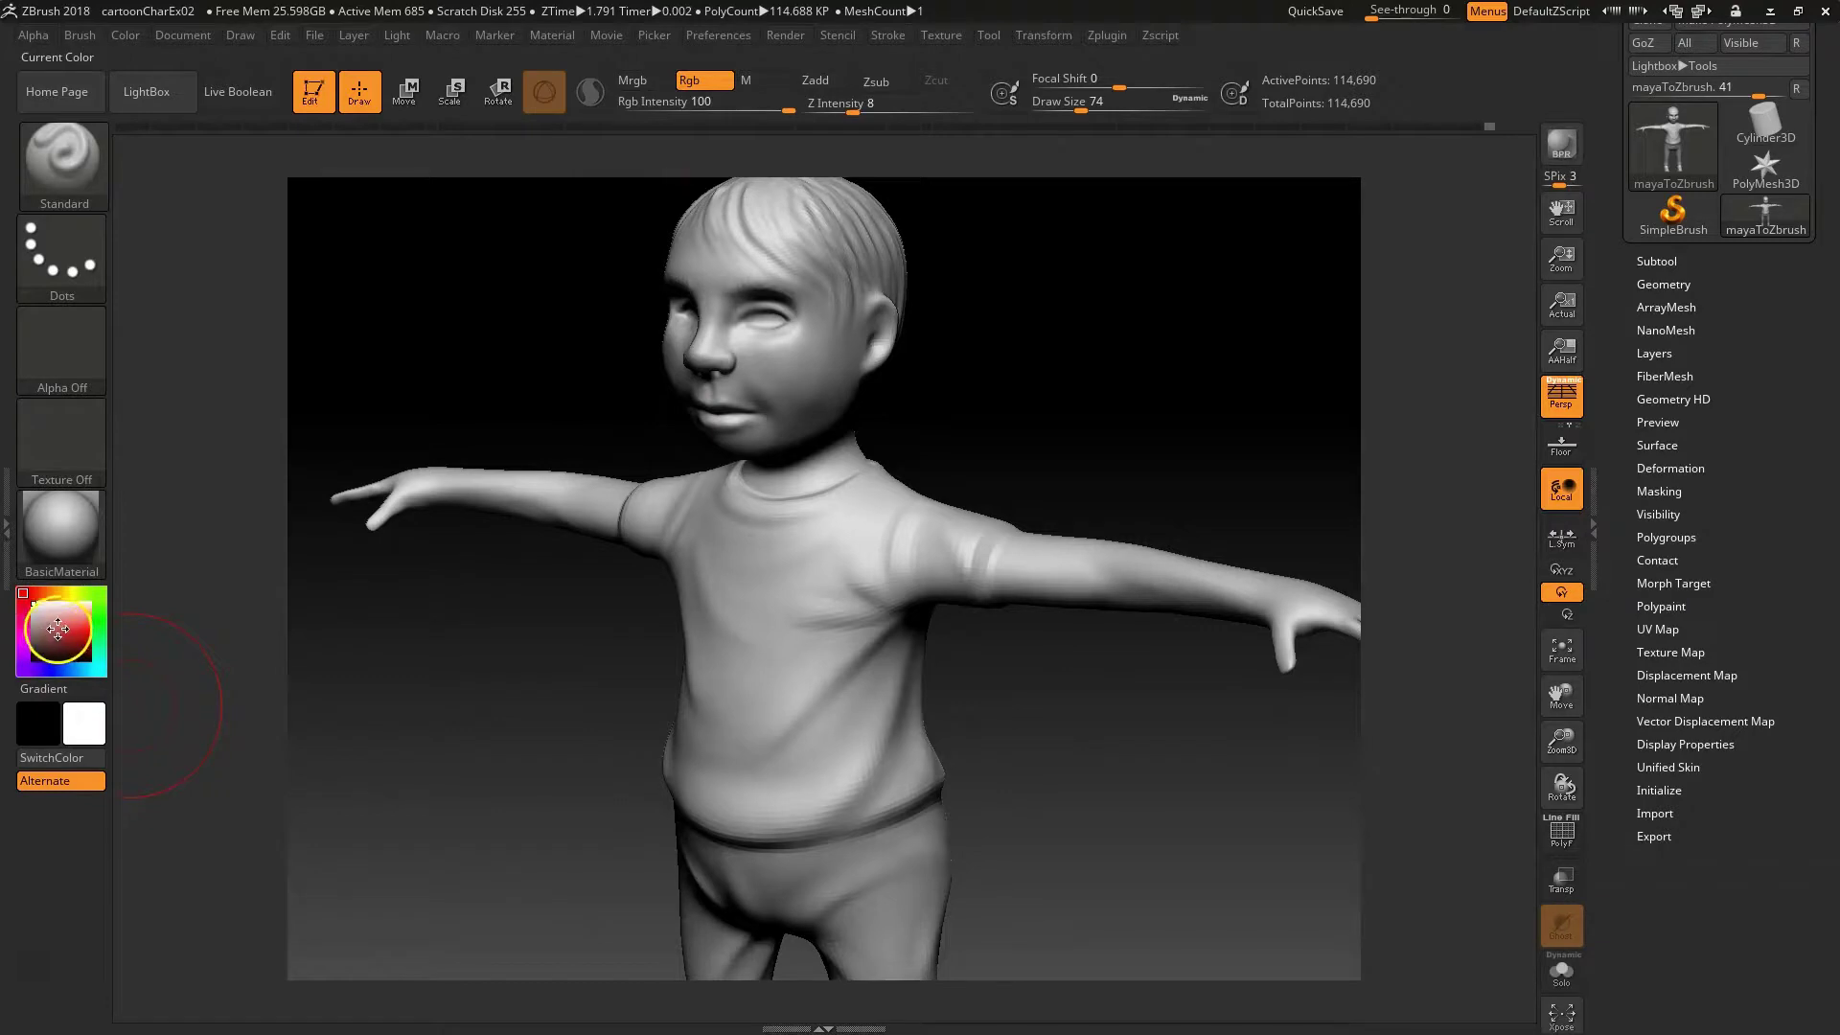
{"action": "left_click_drag", "start_coordinate": [48, 628], "coordinate": [62, 634]}
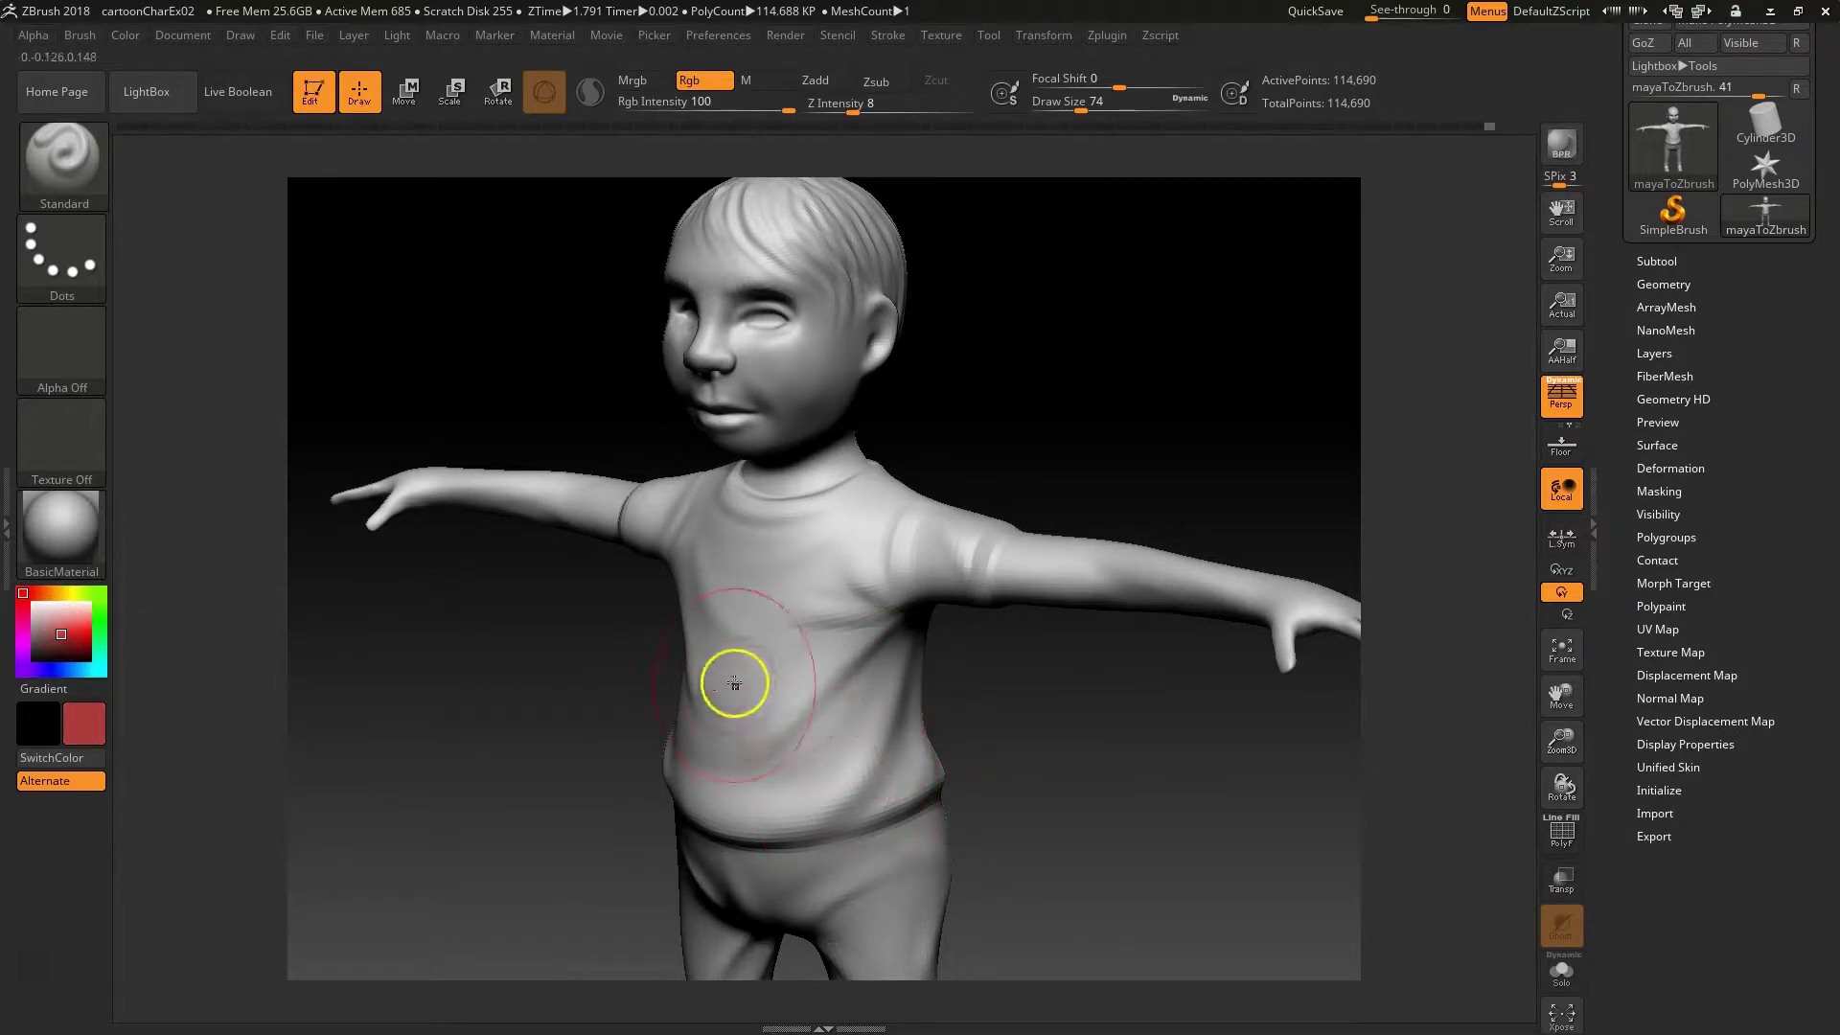
{"action": "key", "text": "space"}
{"action": "left_click_drag", "start_coordinate": [784, 664], "coordinate": [756, 665]}
Step: Paint a red test stroke on the shirt's chest, examine it up close against the PolyFrame, and undo it
{"action": "mouse_move", "coordinate": [803, 549]}
{"action": "left_mouse_down"}
{"action": "mouse_move", "coordinate": [772, 617]}
{"action": "mouse_move", "coordinate": [815, 659]}
{"action": "left_mouse_up"}
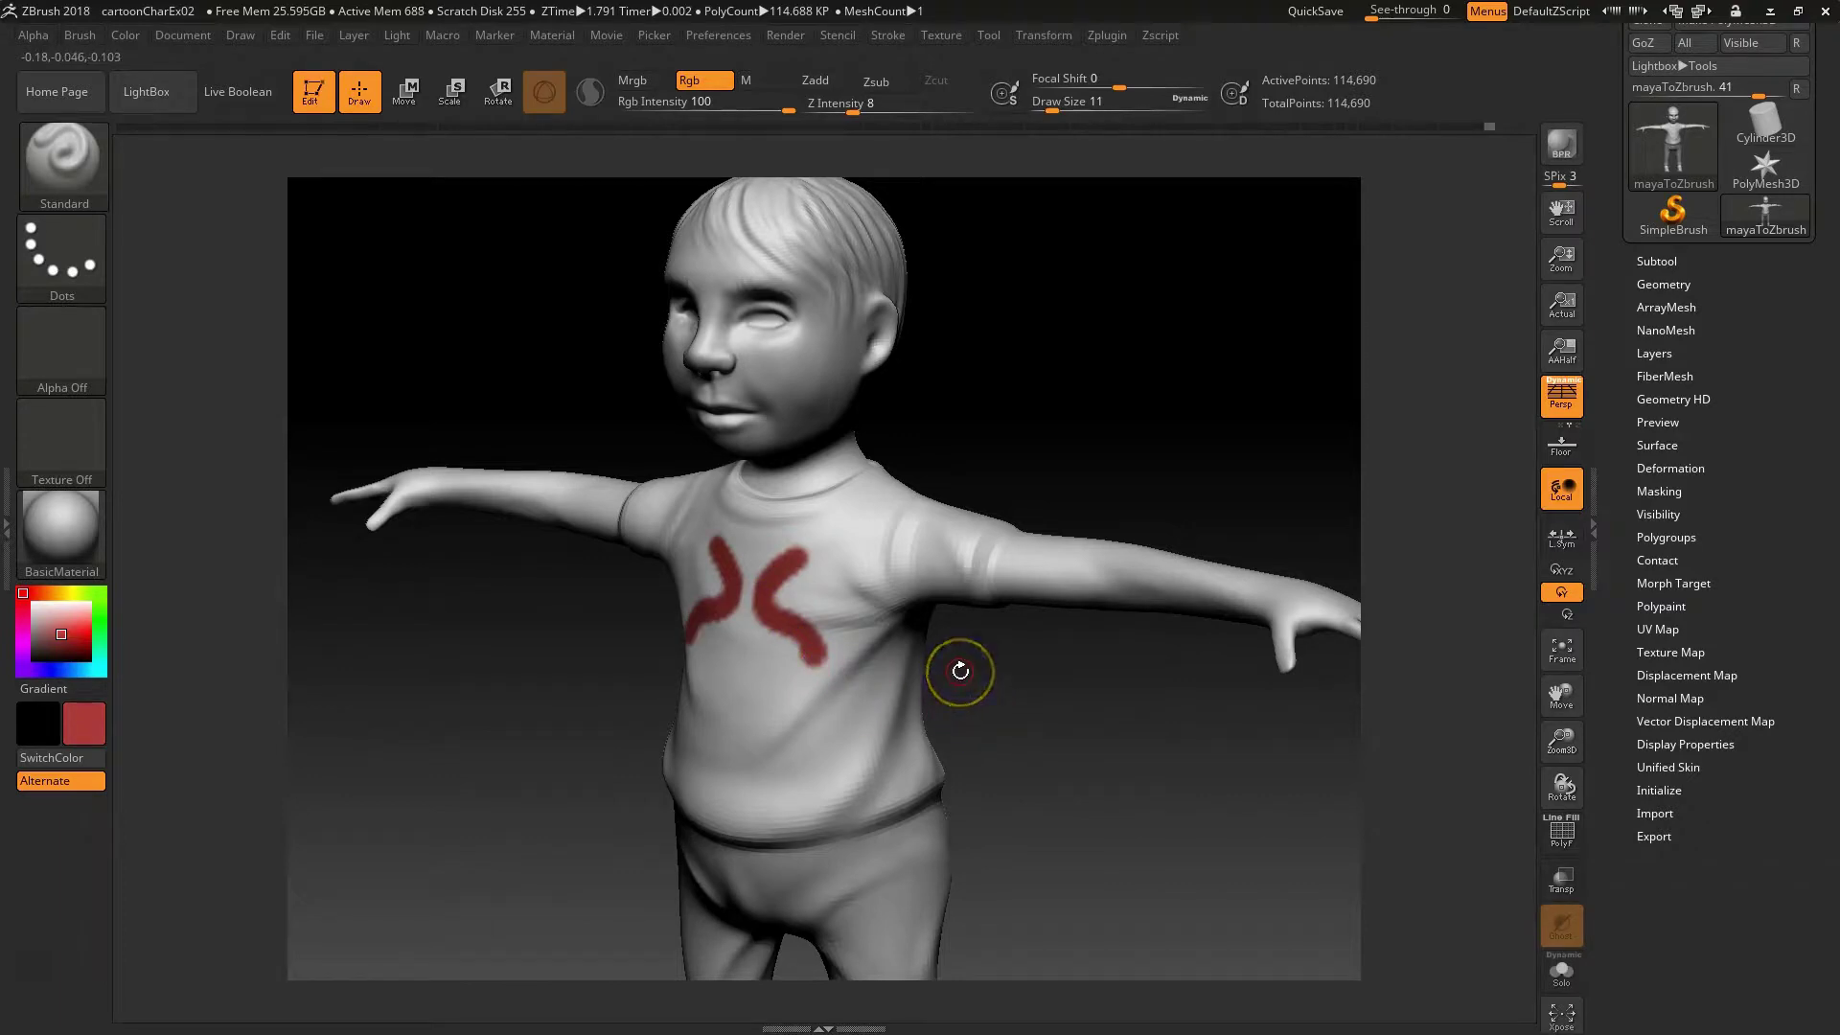
{"action": "mouse_move", "coordinate": [1229, 776]}
{"action": "left_mouse_down", "text": "alt"}
{"action": "mouse_move", "coordinate": [1245, 804]}
{"action": "mouse_move", "coordinate": [1454, 916]}
{"action": "mouse_move", "coordinate": [1476, 997]}
{"action": "left_mouse_up", "text": "alt"}
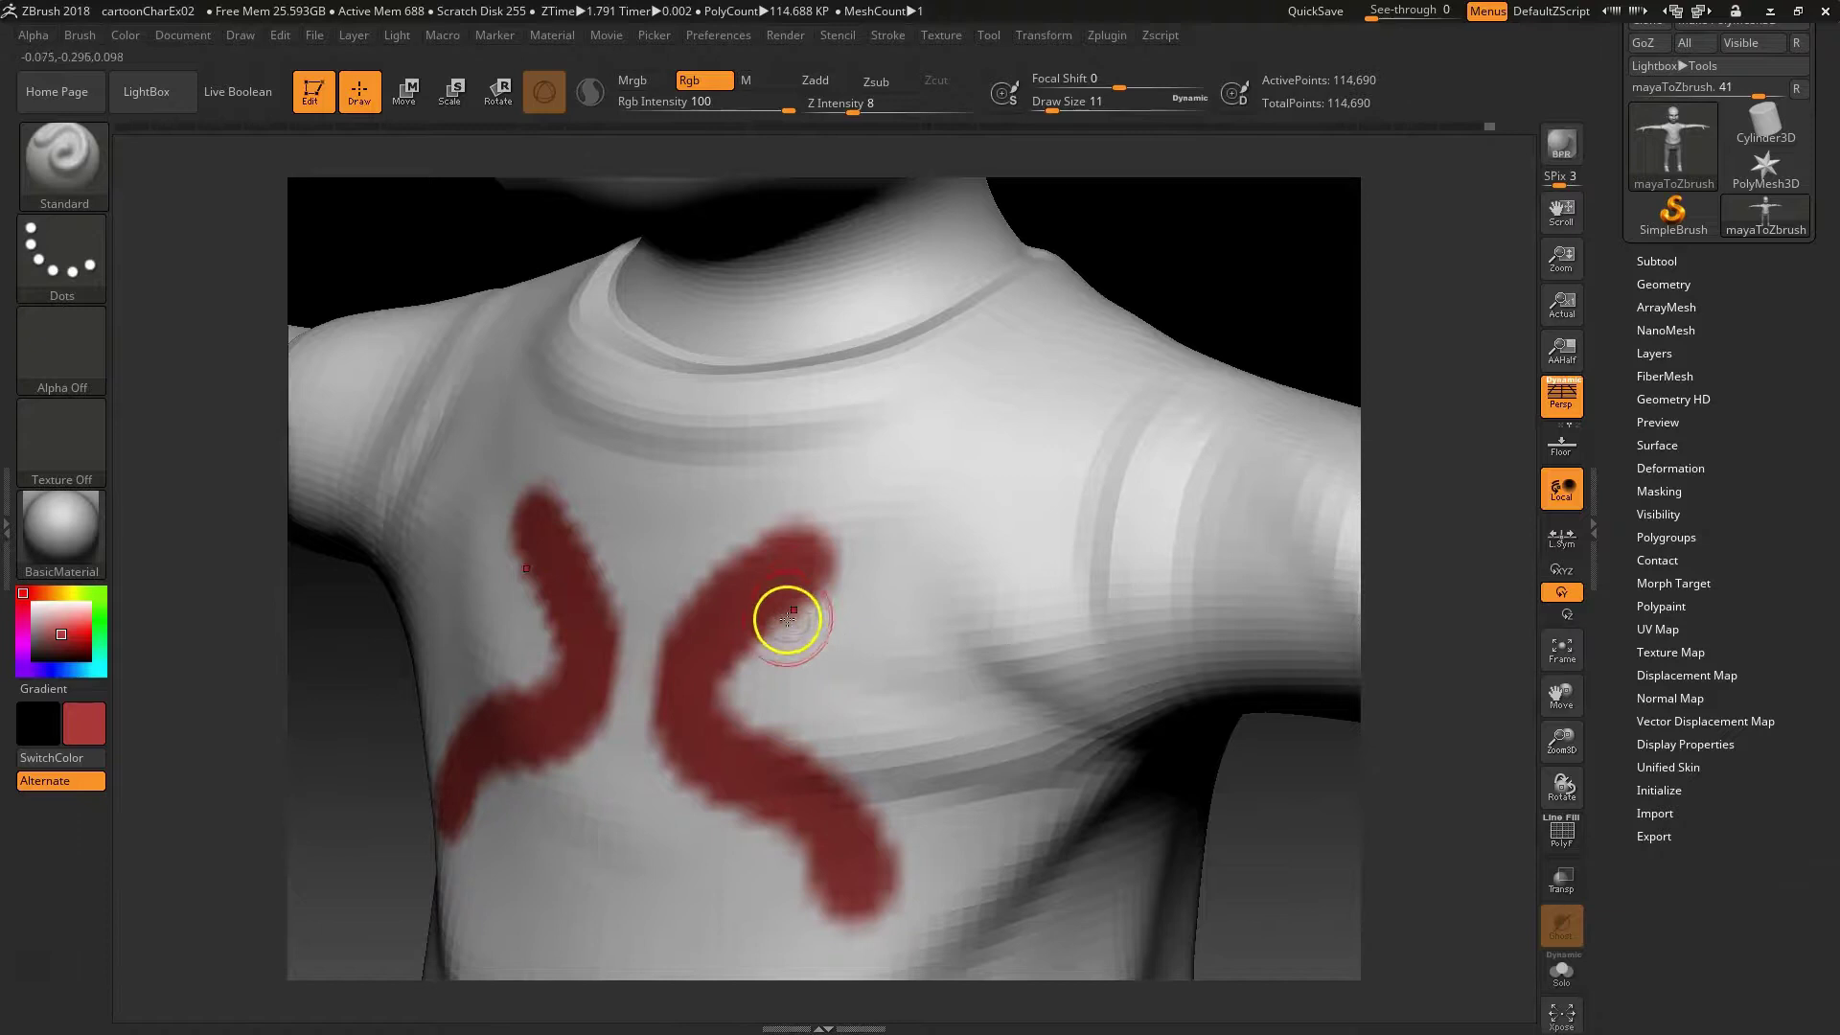
{"action": "key", "text": "shift+f"}
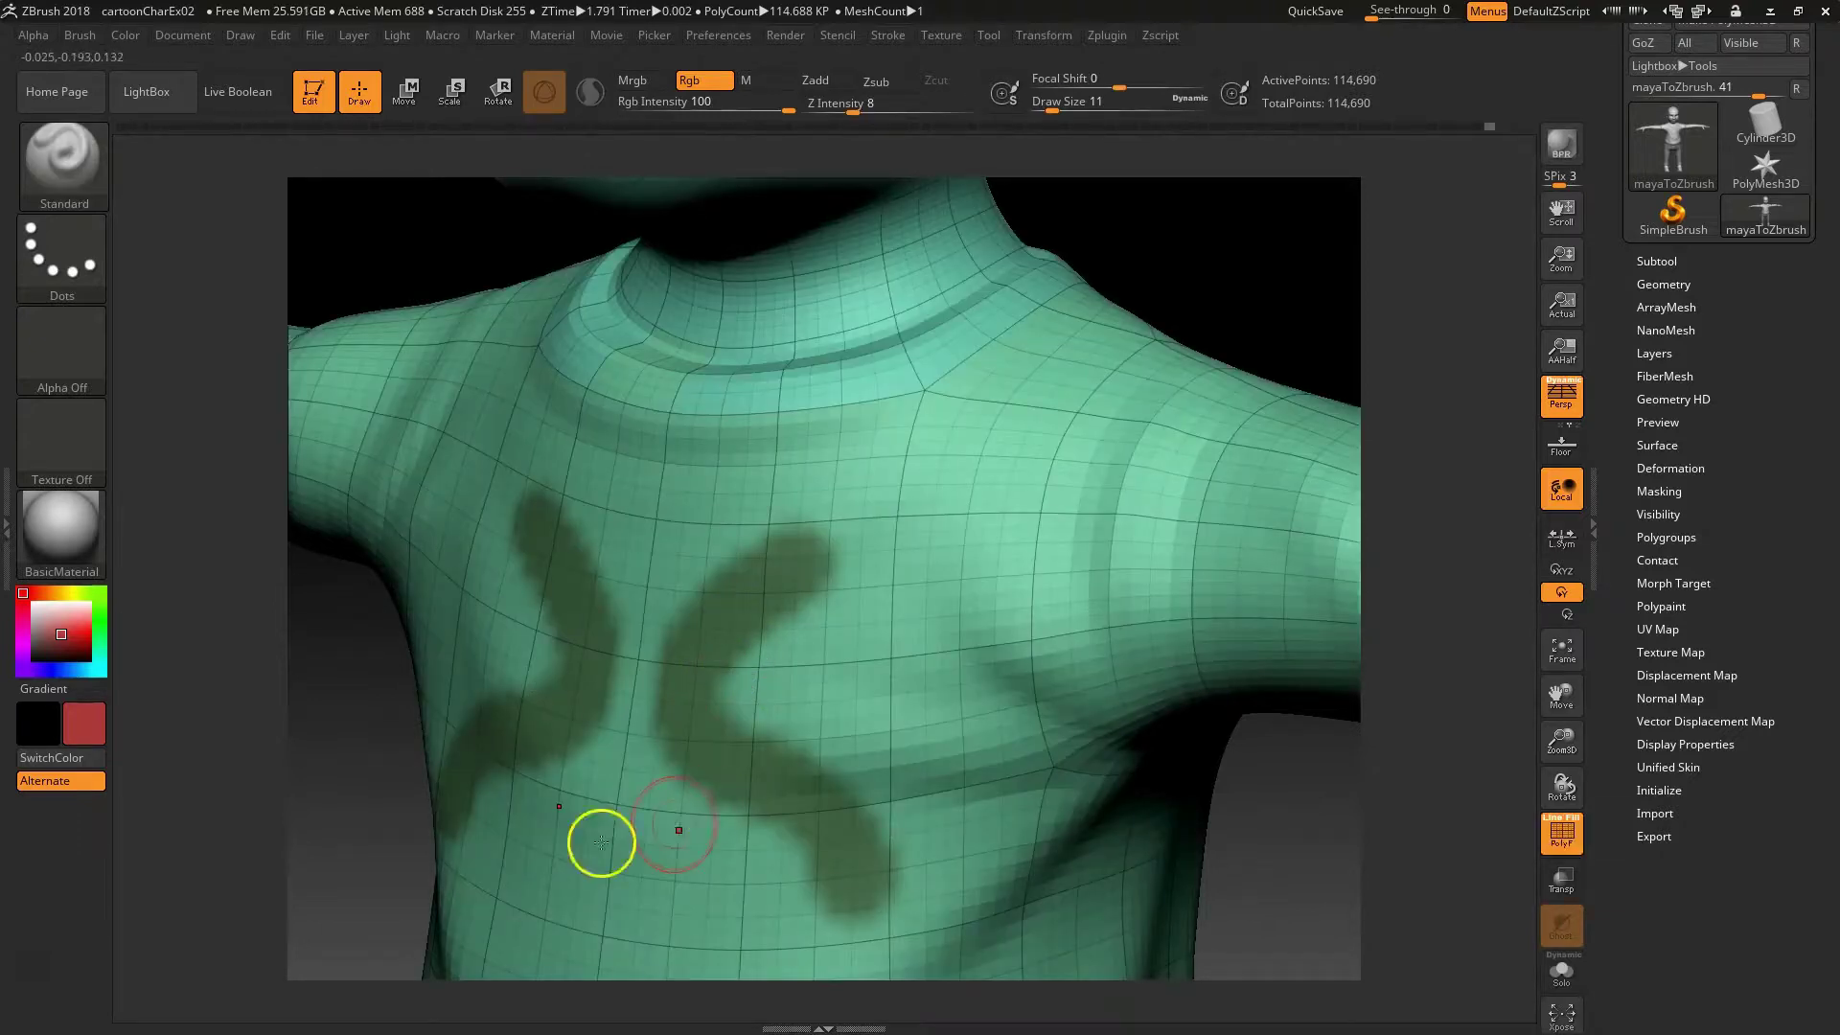
{"action": "left_click_drag", "start_coordinate": [363, 687], "coordinate": [440, 731], "text": "alt"}
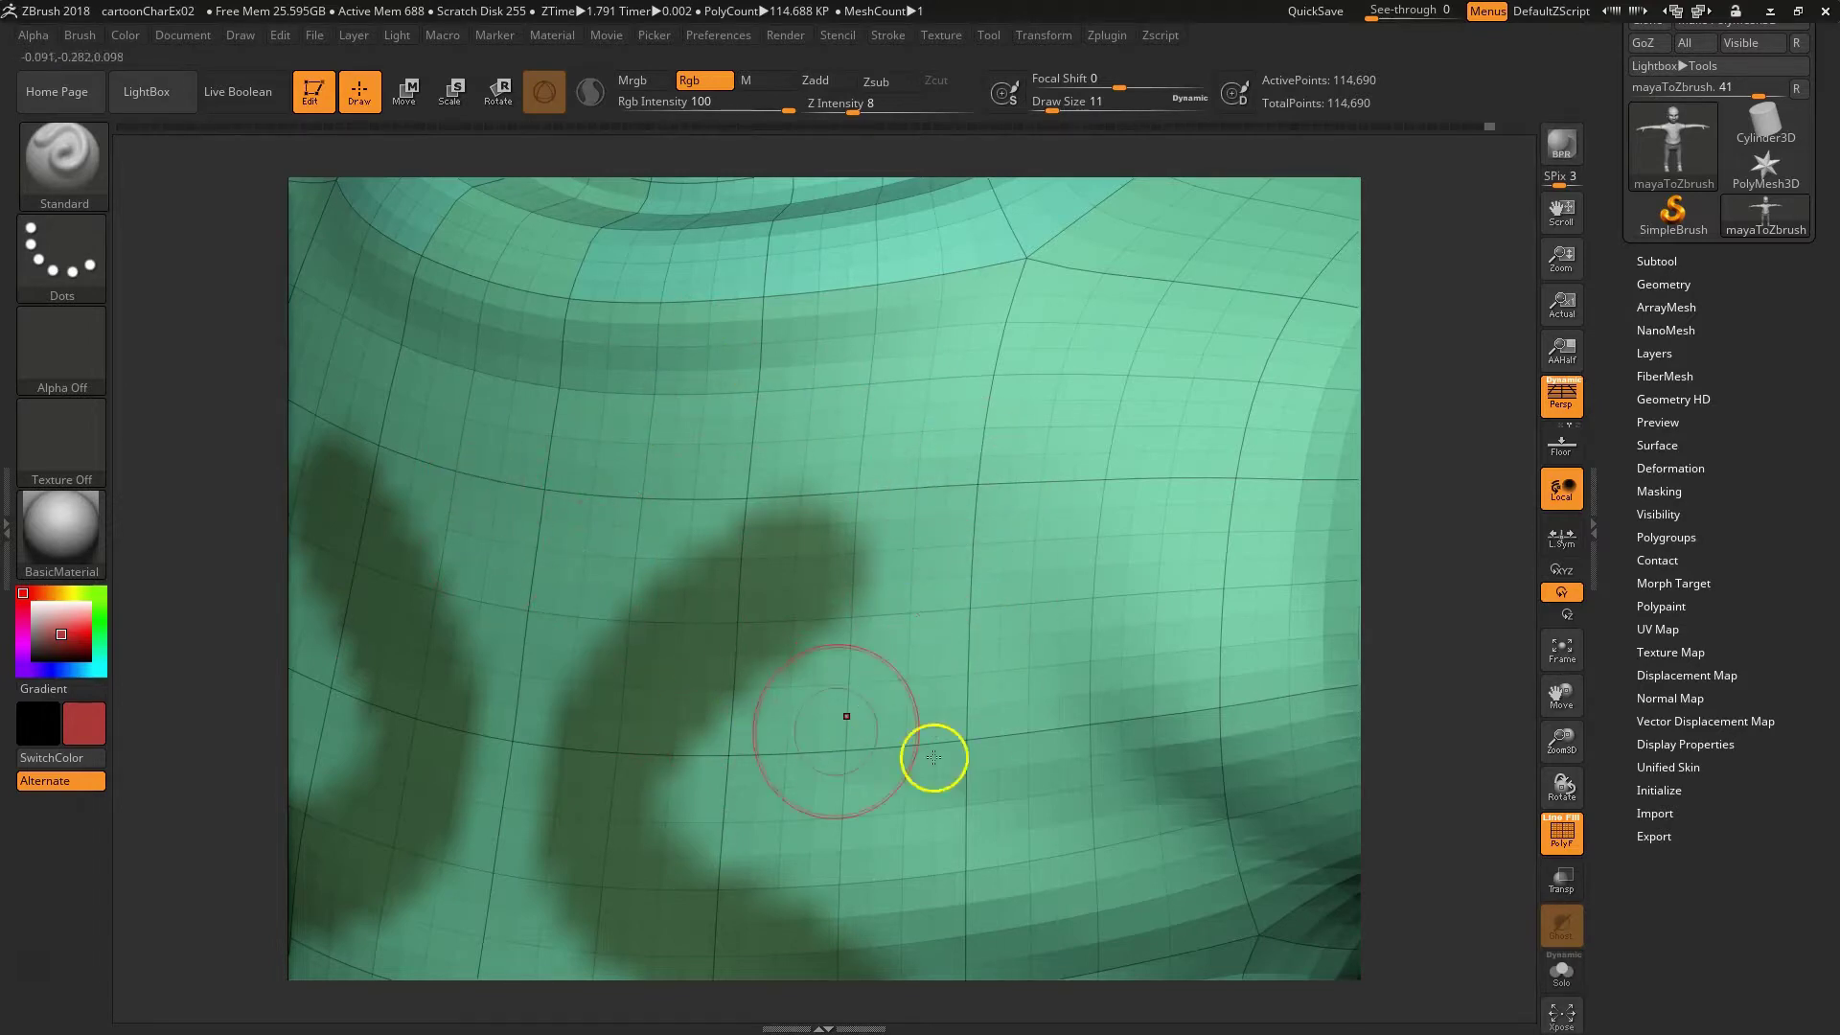
{"action": "left_click_drag", "start_coordinate": [1466, 546], "coordinate": [936, 377], "text": "alt"}
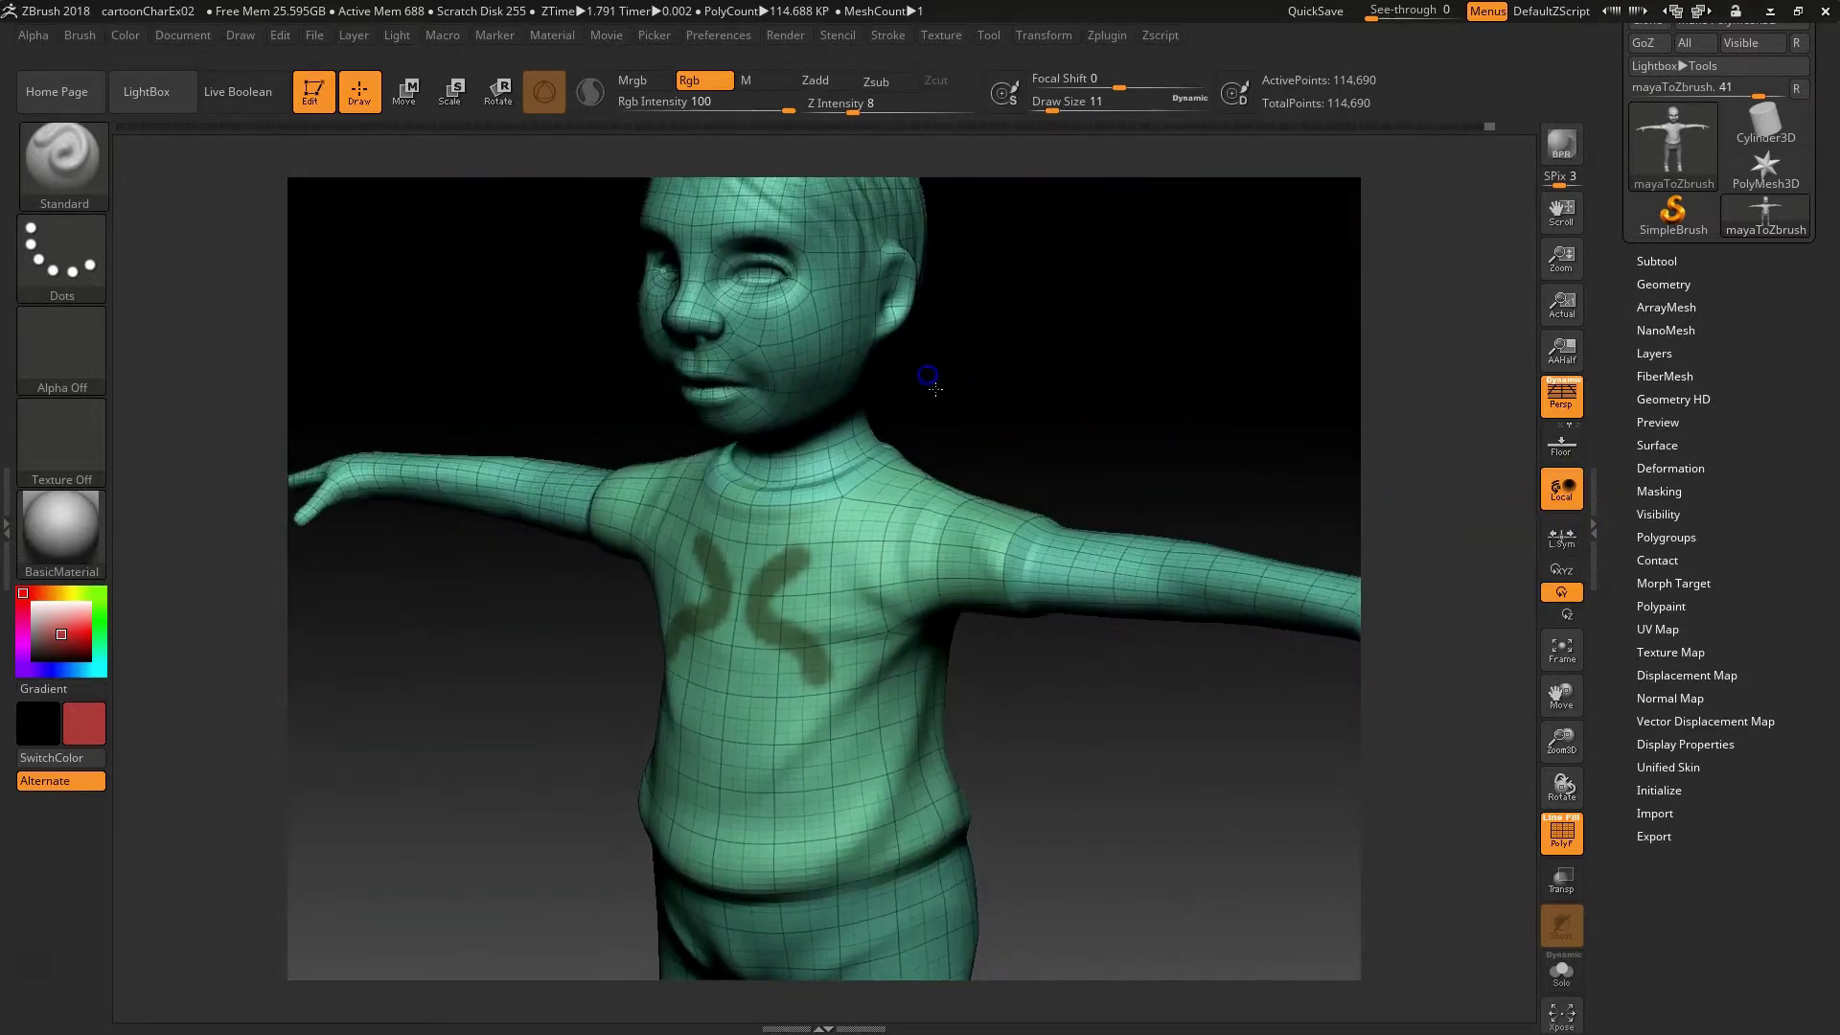
{"action": "key", "text": "shift+f"}
{"action": "key", "text": "ctrl+z"}
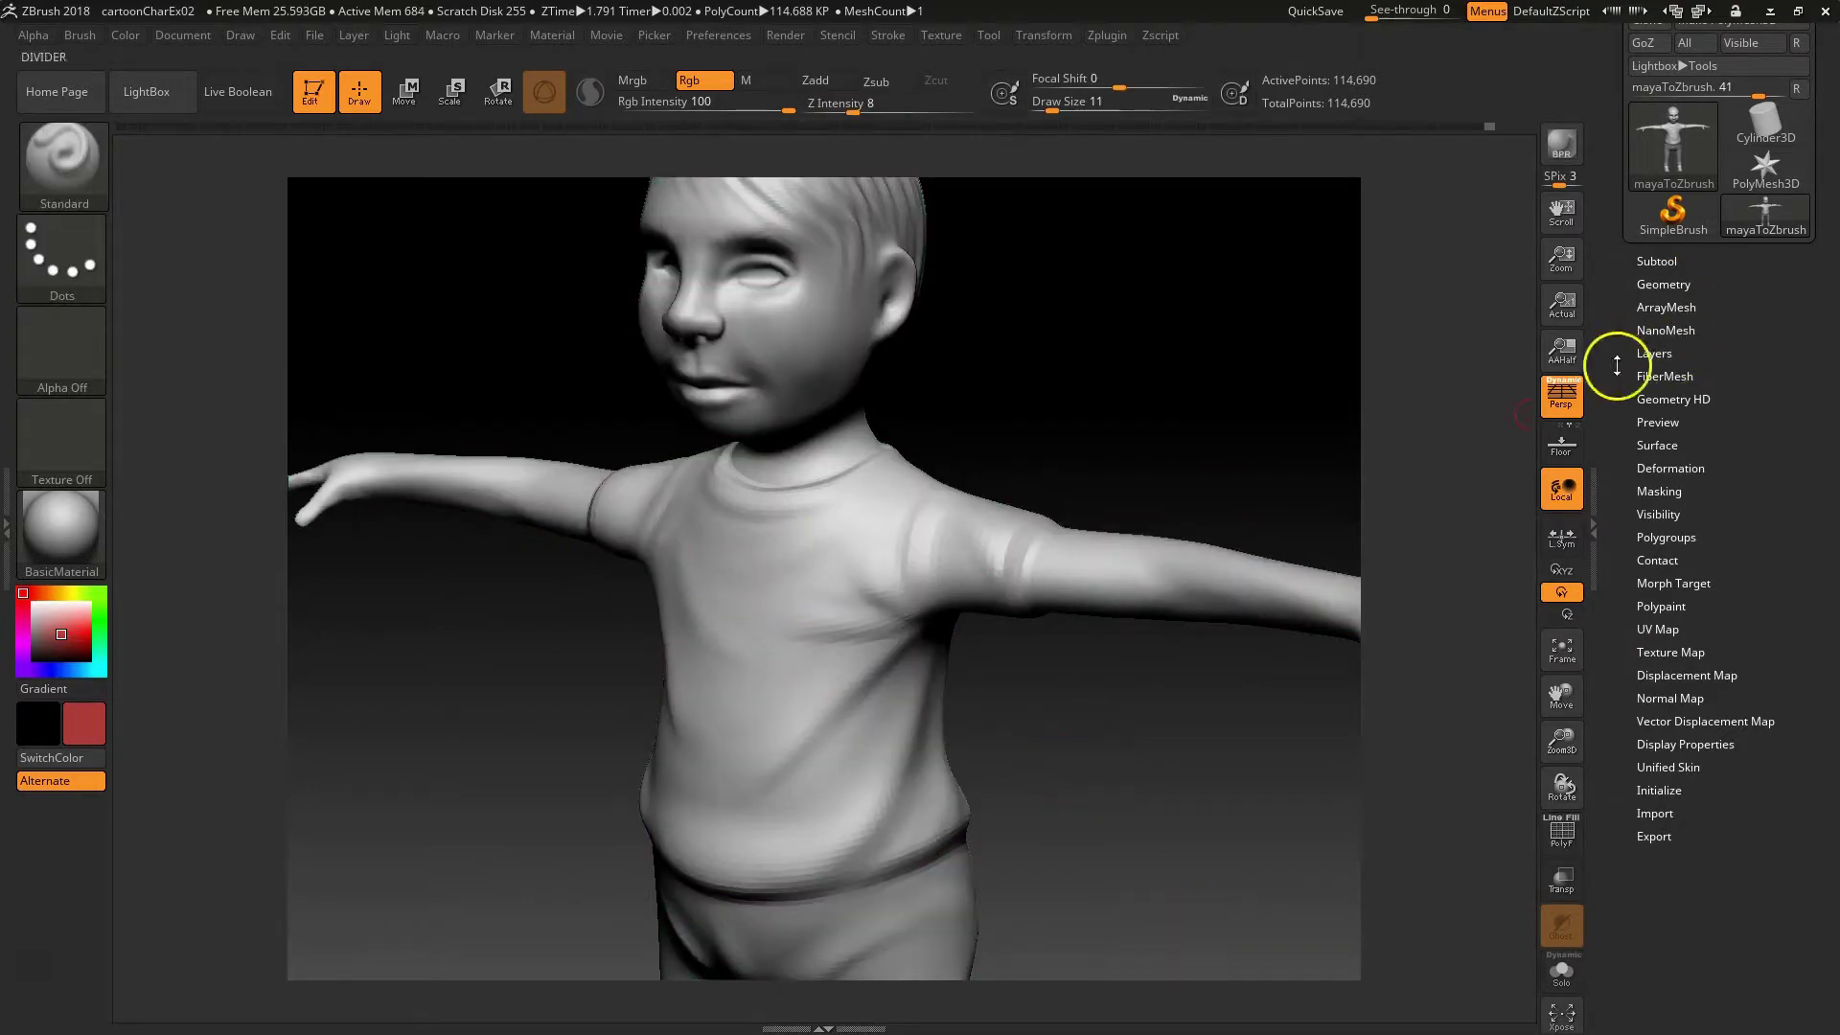
Step: Subdivide the character's mesh to SDiv 6 and check the paint sharpness up close with a red test stroke on the chest, undoing it
{"action": "left_click", "coordinate": [1663, 285]}
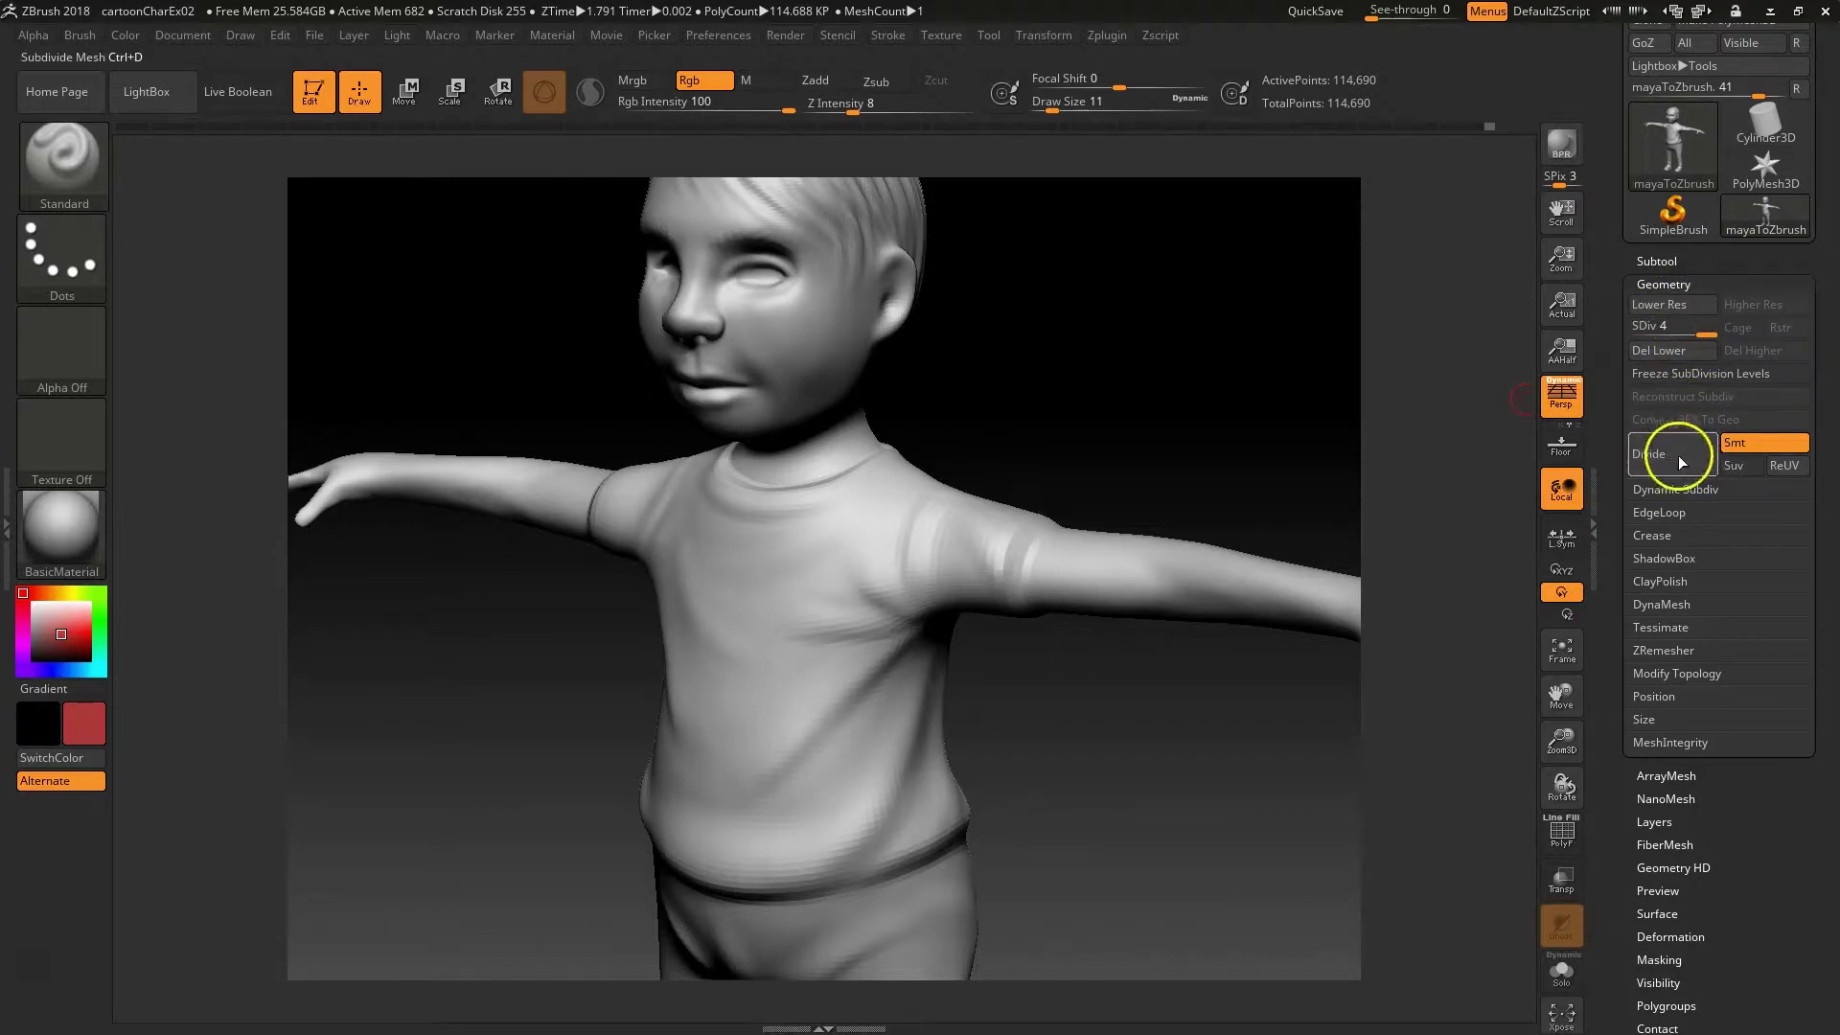
{"action": "key", "text": "ctrl+d"}
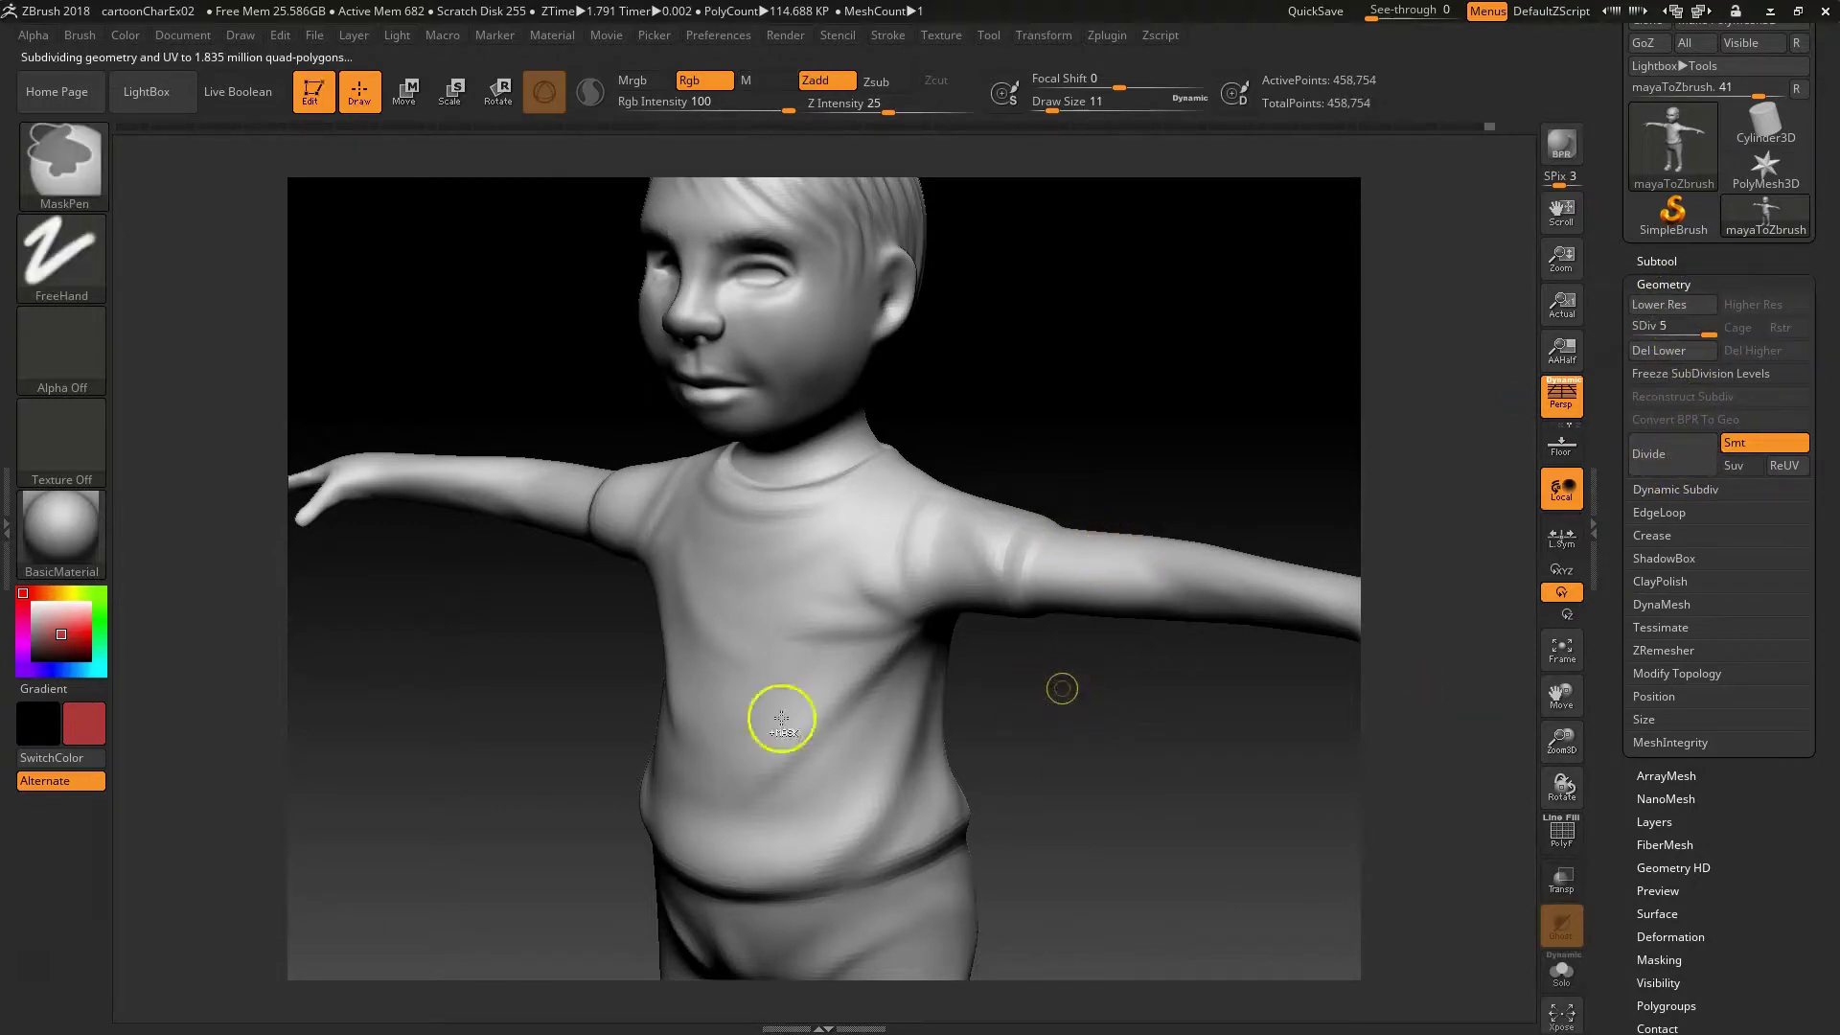
{"action": "mouse_move", "coordinate": [809, 553]}
{"action": "left_mouse_down"}
{"action": "mouse_move", "coordinate": [757, 637]}
{"action": "mouse_move", "coordinate": [767, 748]}
{"action": "left_mouse_up"}
{"action": "left_click_drag", "start_coordinate": [1017, 702], "coordinate": [1298, 840], "text": "alt"}
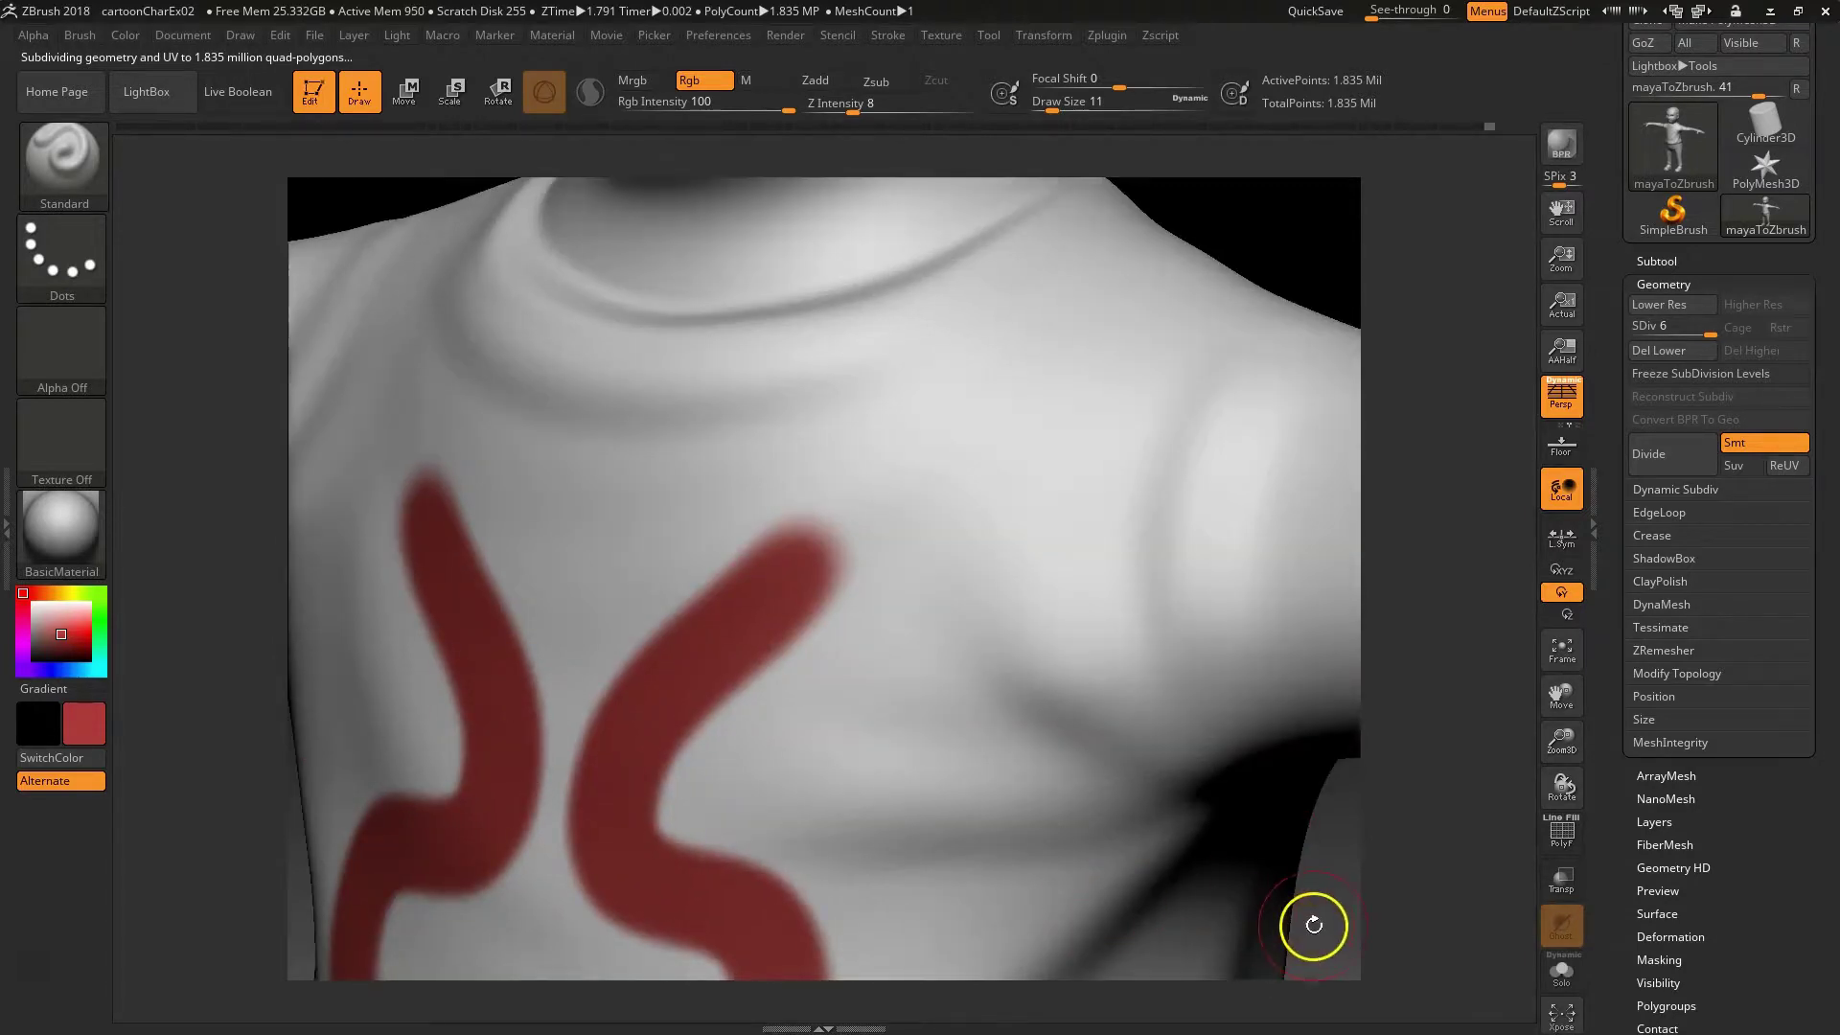
{"action": "left_click_drag", "start_coordinate": [1324, 931], "coordinate": [1179, 752], "text": "alt"}
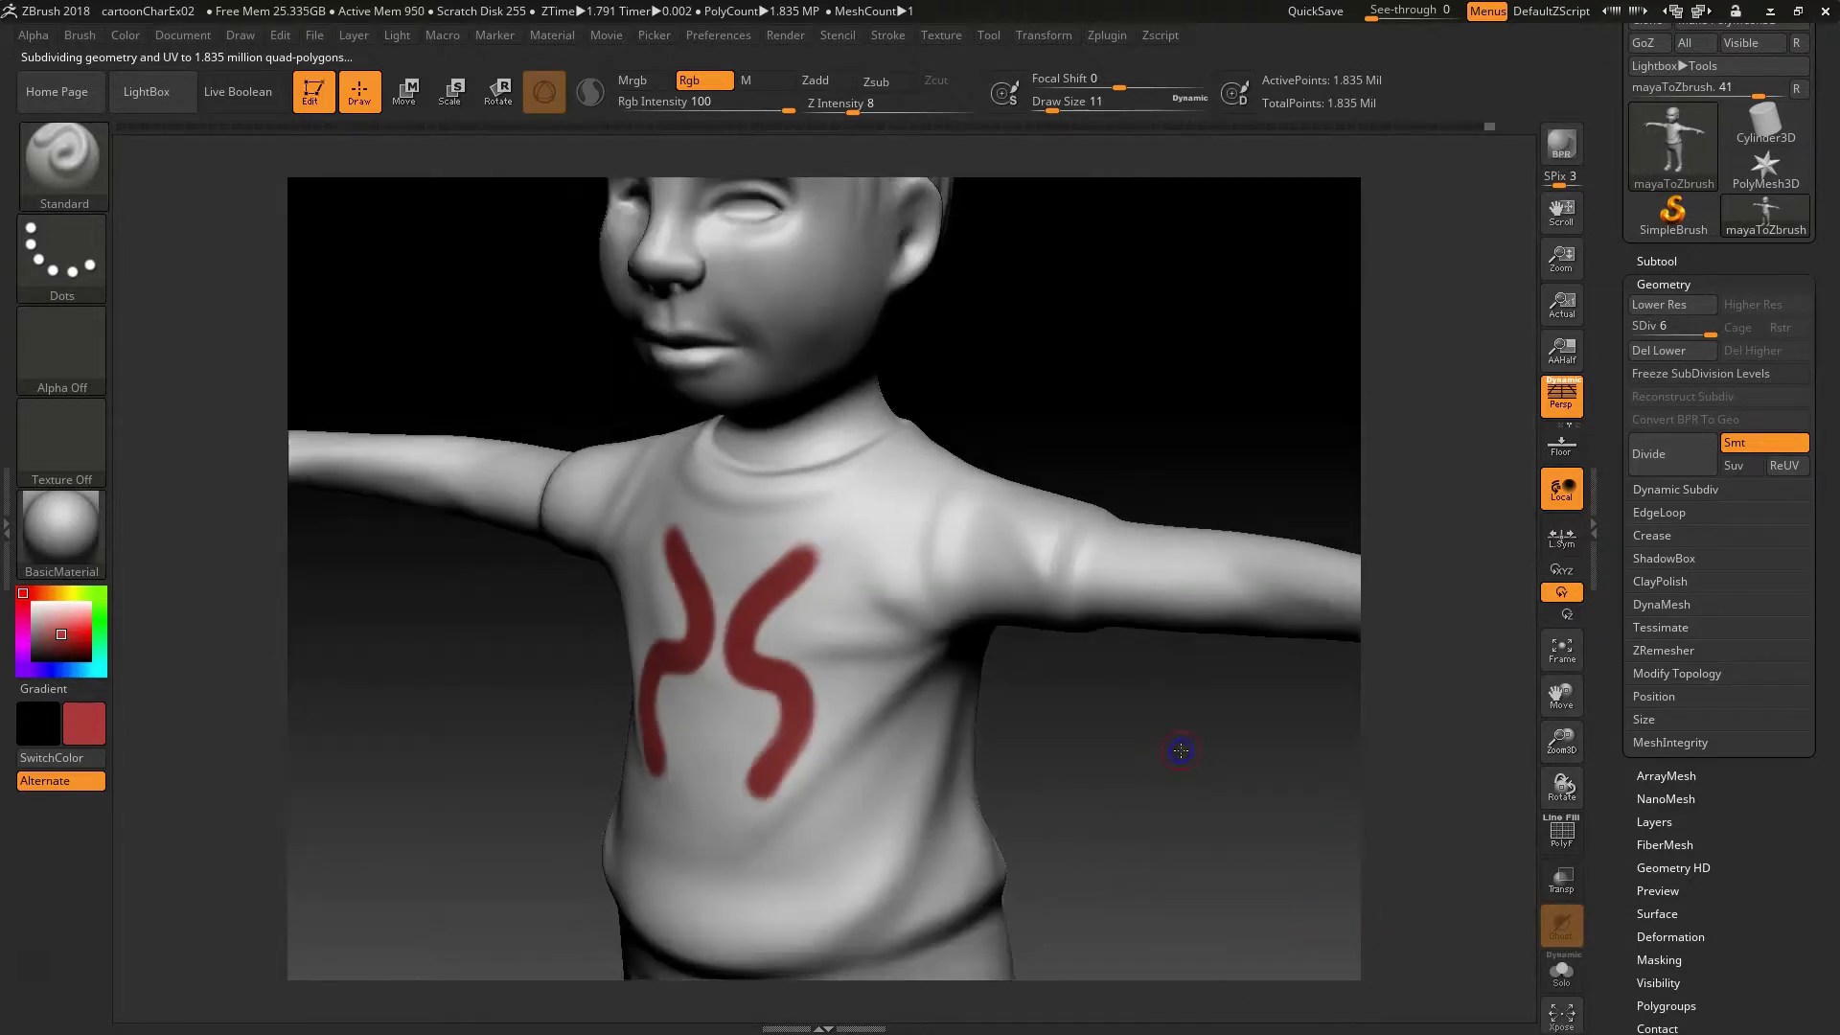
{"action": "key", "text": "ctrl+z"}
Step: Subdivide the mesh once more to SDiv 7, inspect a trial red stroke across the shirt's chest, and undo it
{"action": "key", "text": "ctrl"}
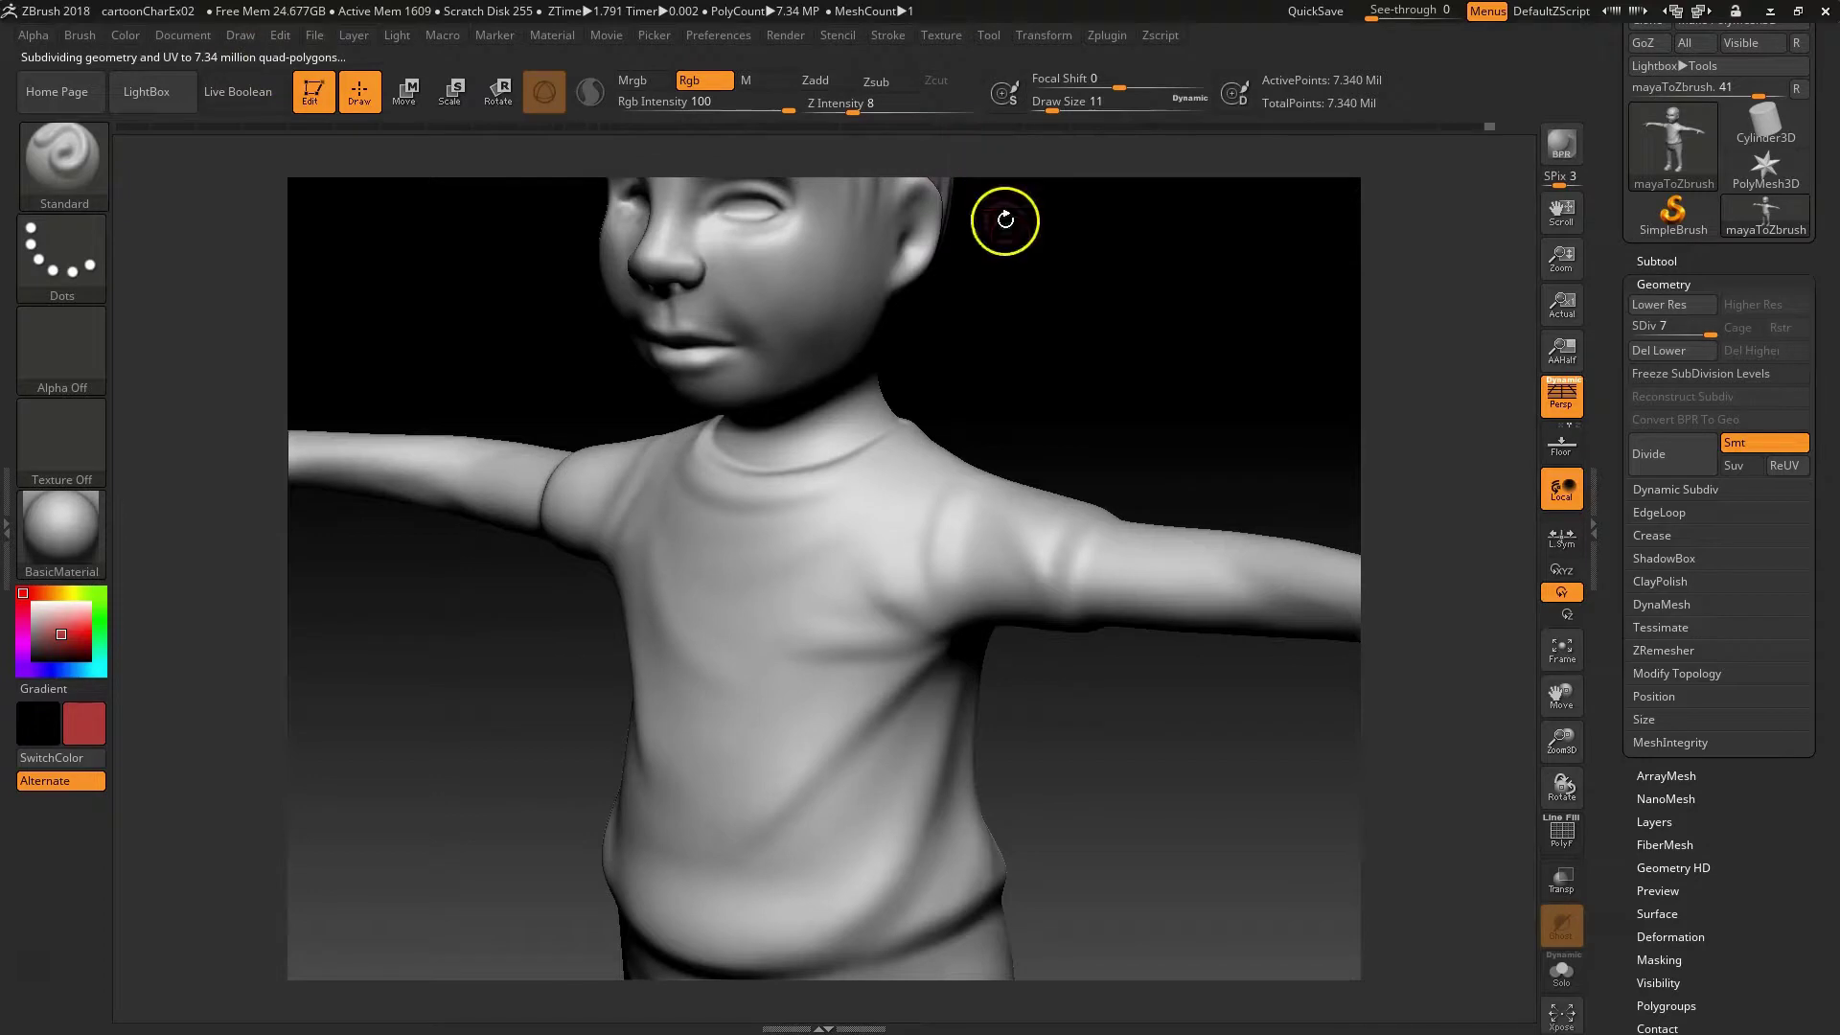
{"action": "mouse_move", "coordinate": [888, 525]}
{"action": "left_mouse_down"}
{"action": "mouse_move", "coordinate": [754, 632]}
{"action": "mouse_move", "coordinate": [821, 775]}
{"action": "left_mouse_up"}
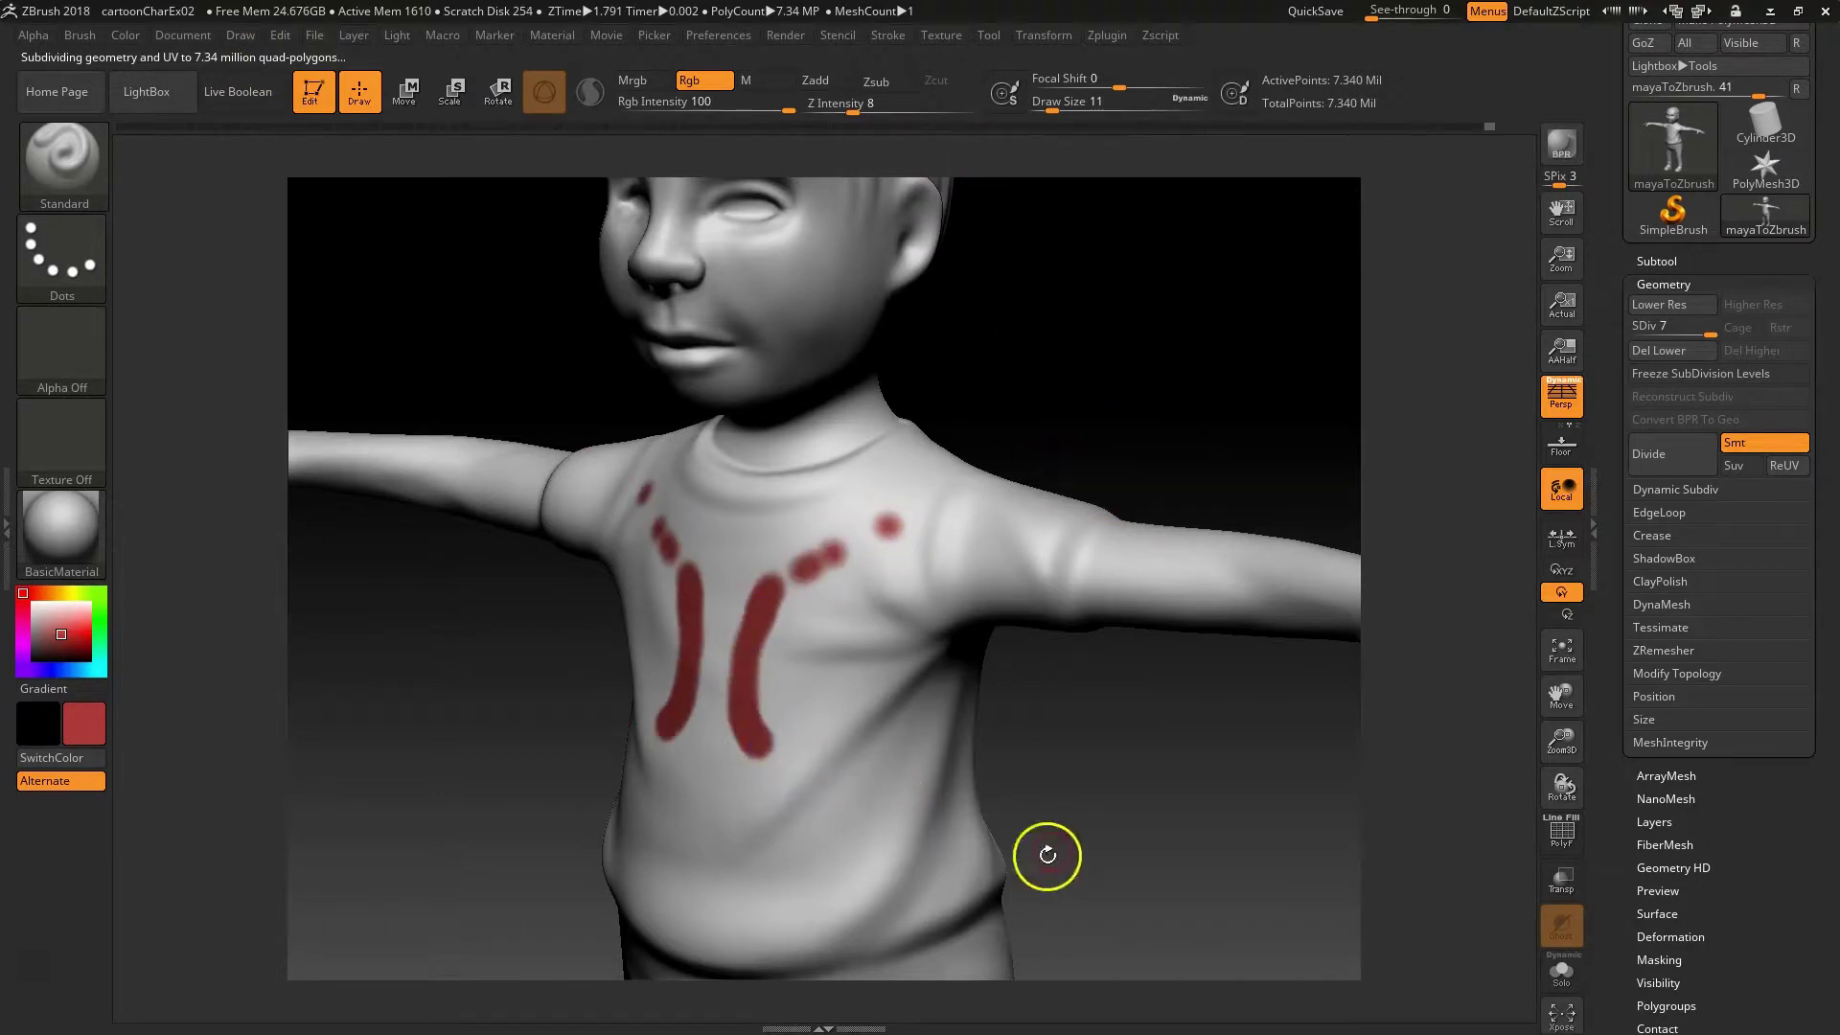
{"action": "right_click_drag", "start_coordinate": [1078, 784], "coordinate": [1314, 873], "text": "alt"}
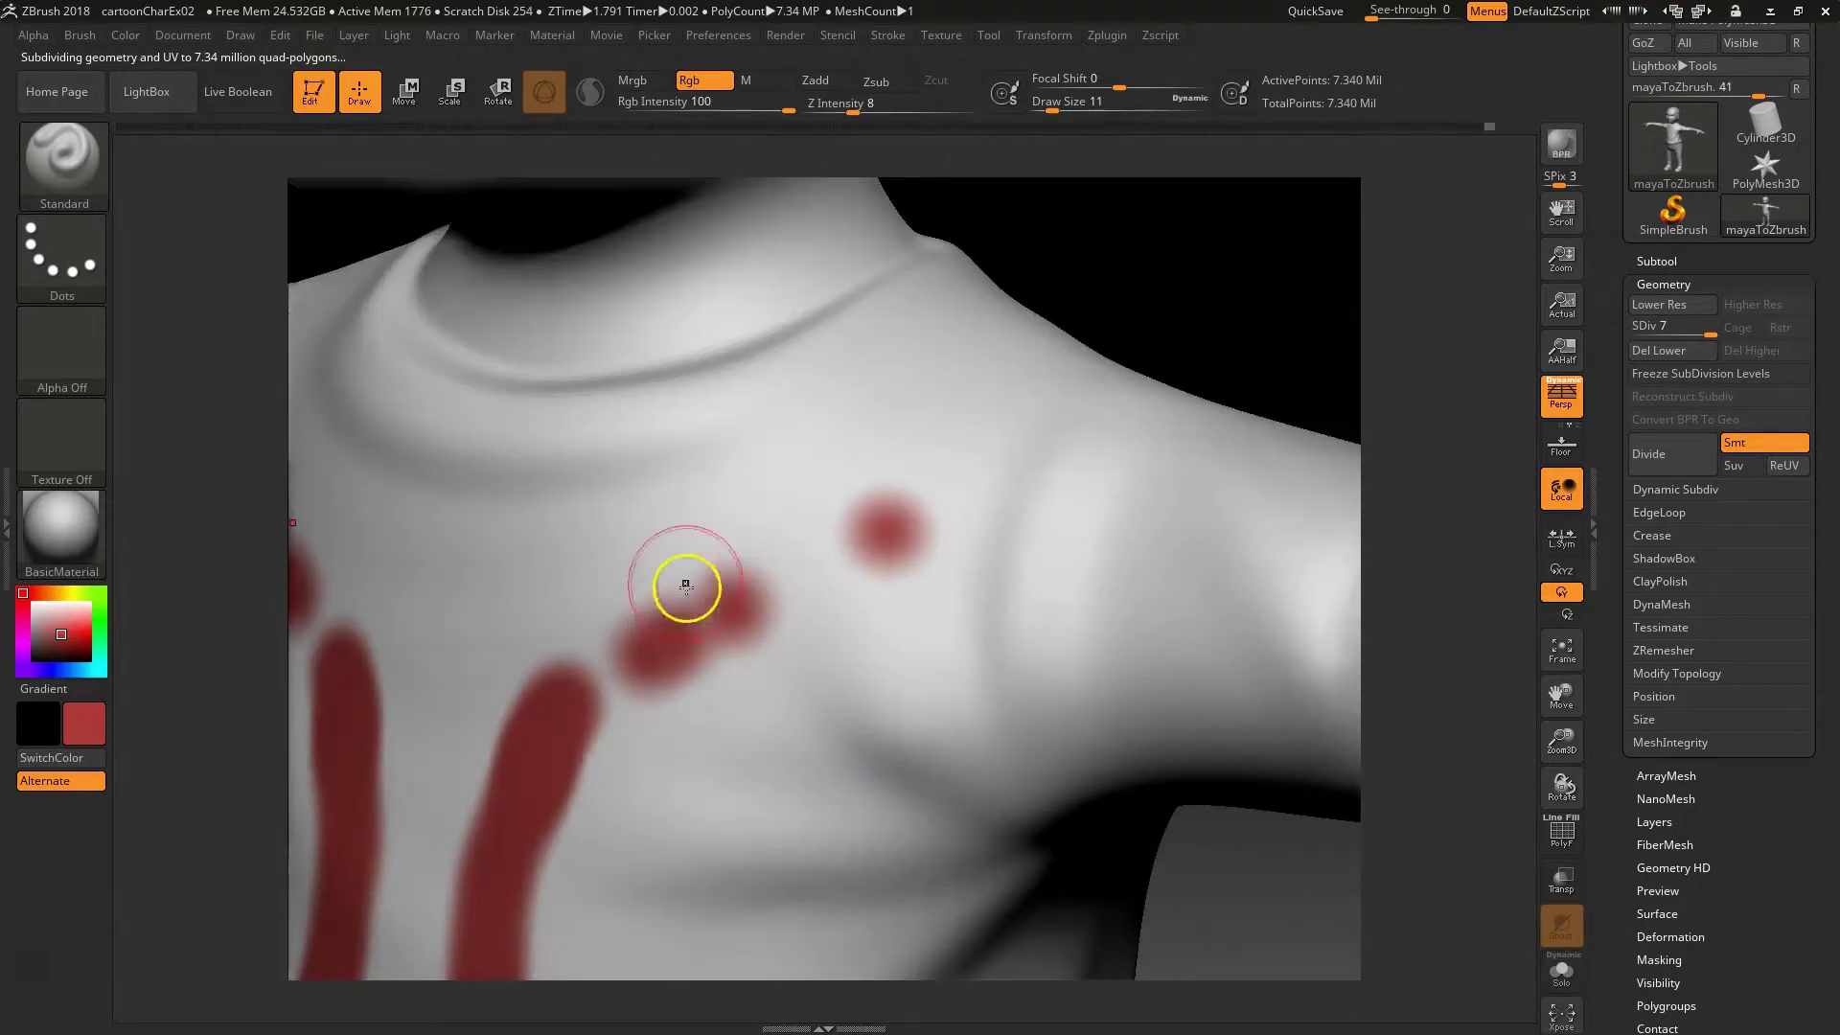
{"action": "right_click_drag", "start_coordinate": [1206, 845], "coordinate": [1197, 745], "text": "alt"}
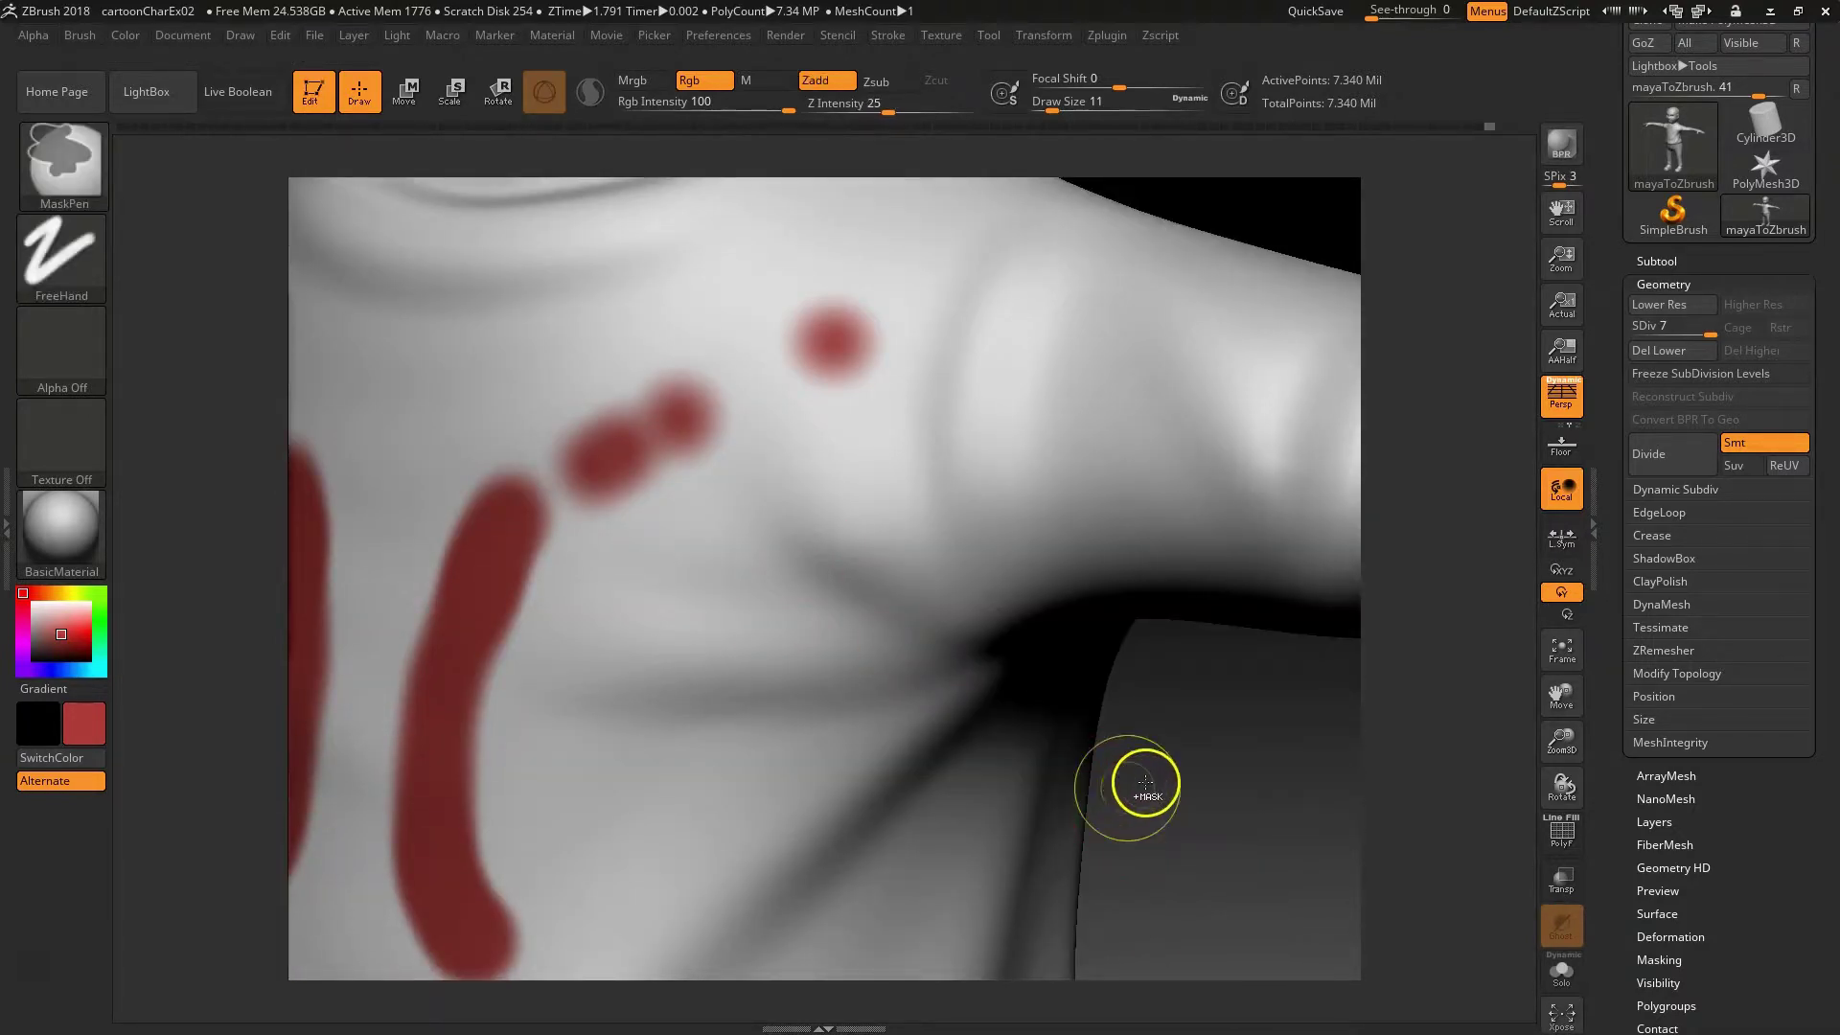
{"action": "key", "text": "ctrl+z"}
{"action": "right_click_drag", "start_coordinate": [1245, 786], "coordinate": [1181, 745]}
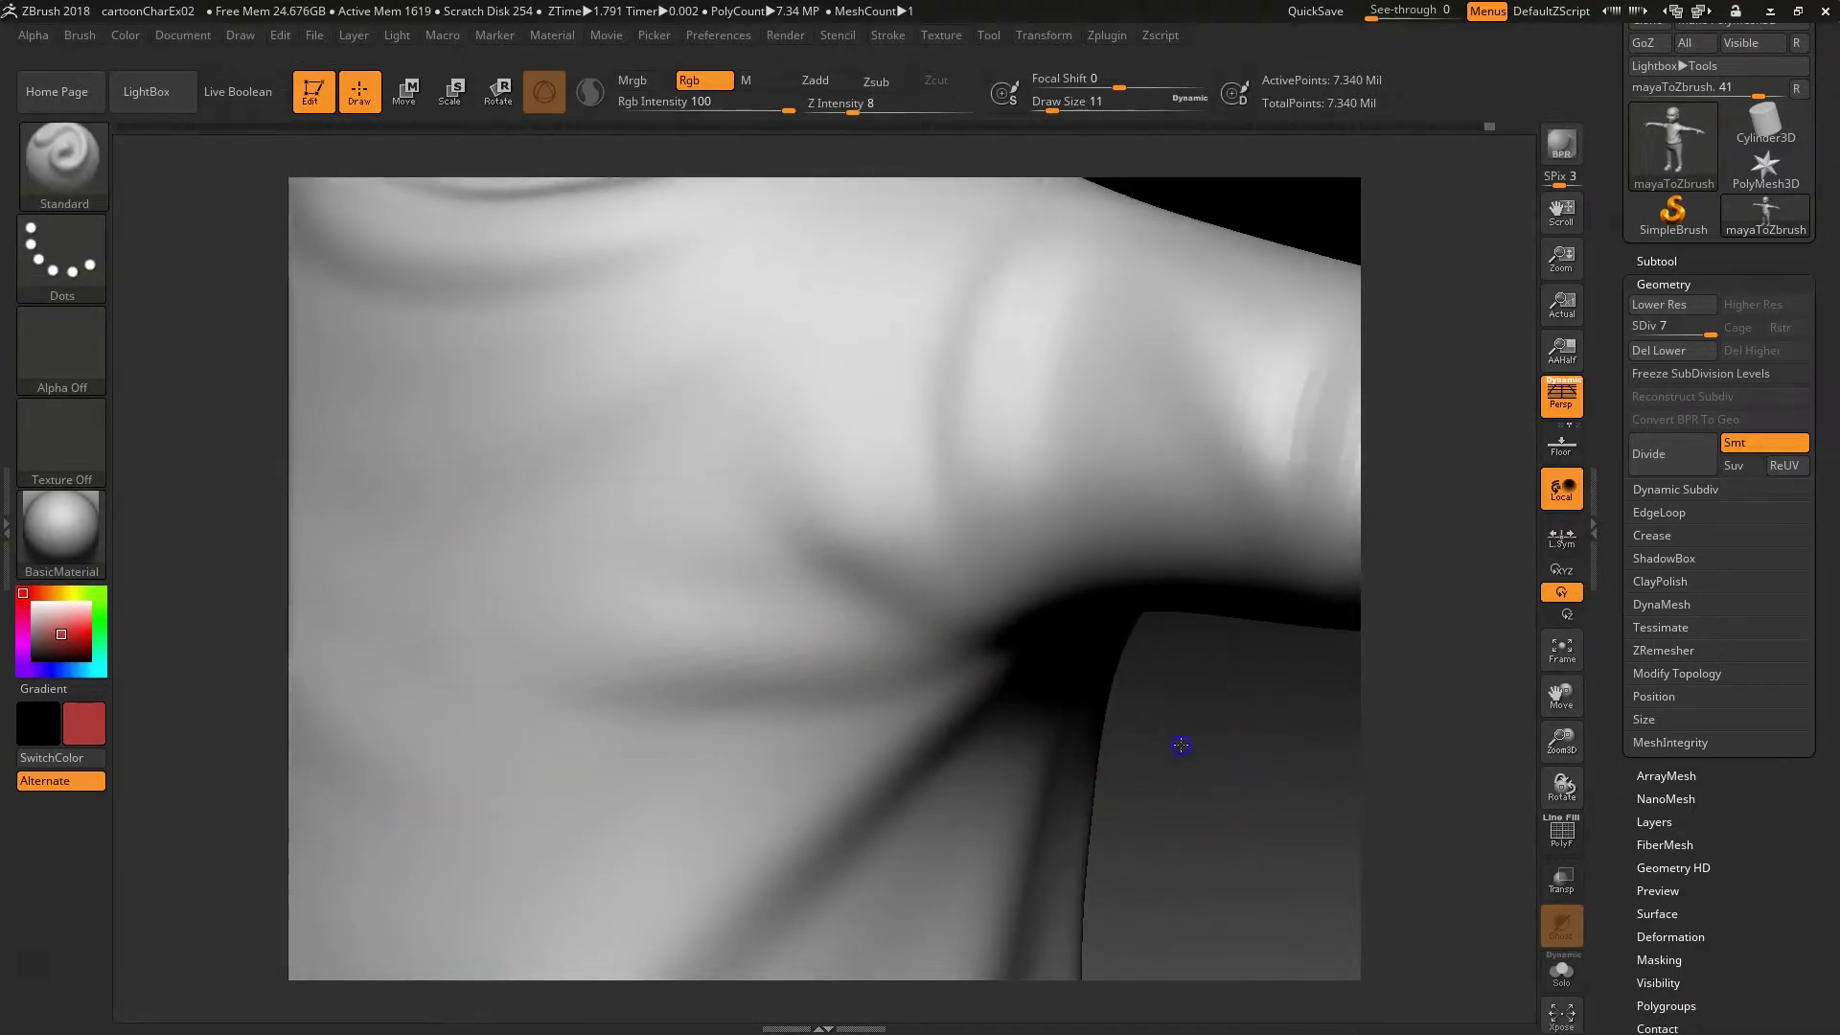
Step: Frame the character, pick a darker muted red, and paint a band along the edge of the shirt sleeves
{"action": "key", "text": "f"}
{"action": "right_click_drag", "start_coordinate": [1019, 575], "coordinate": [1057, 796], "text": "ctrl"}
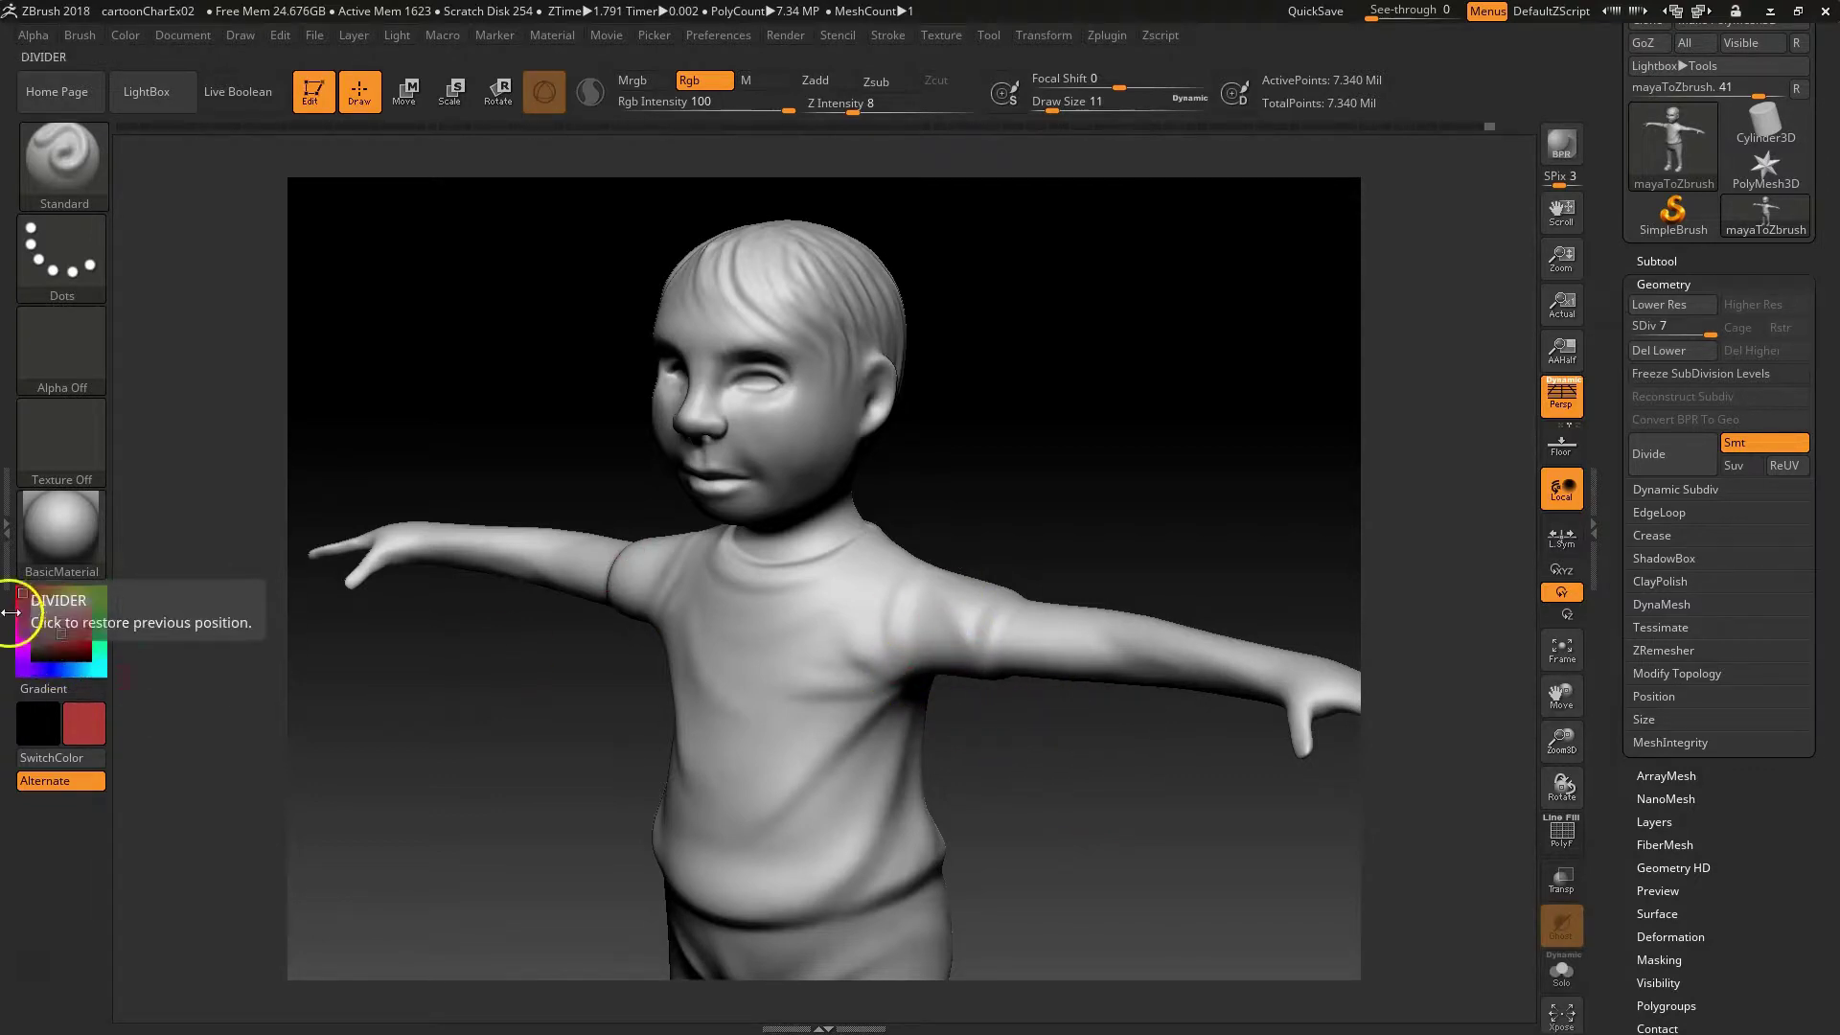
{"action": "left_click", "coordinate": [60, 638]}
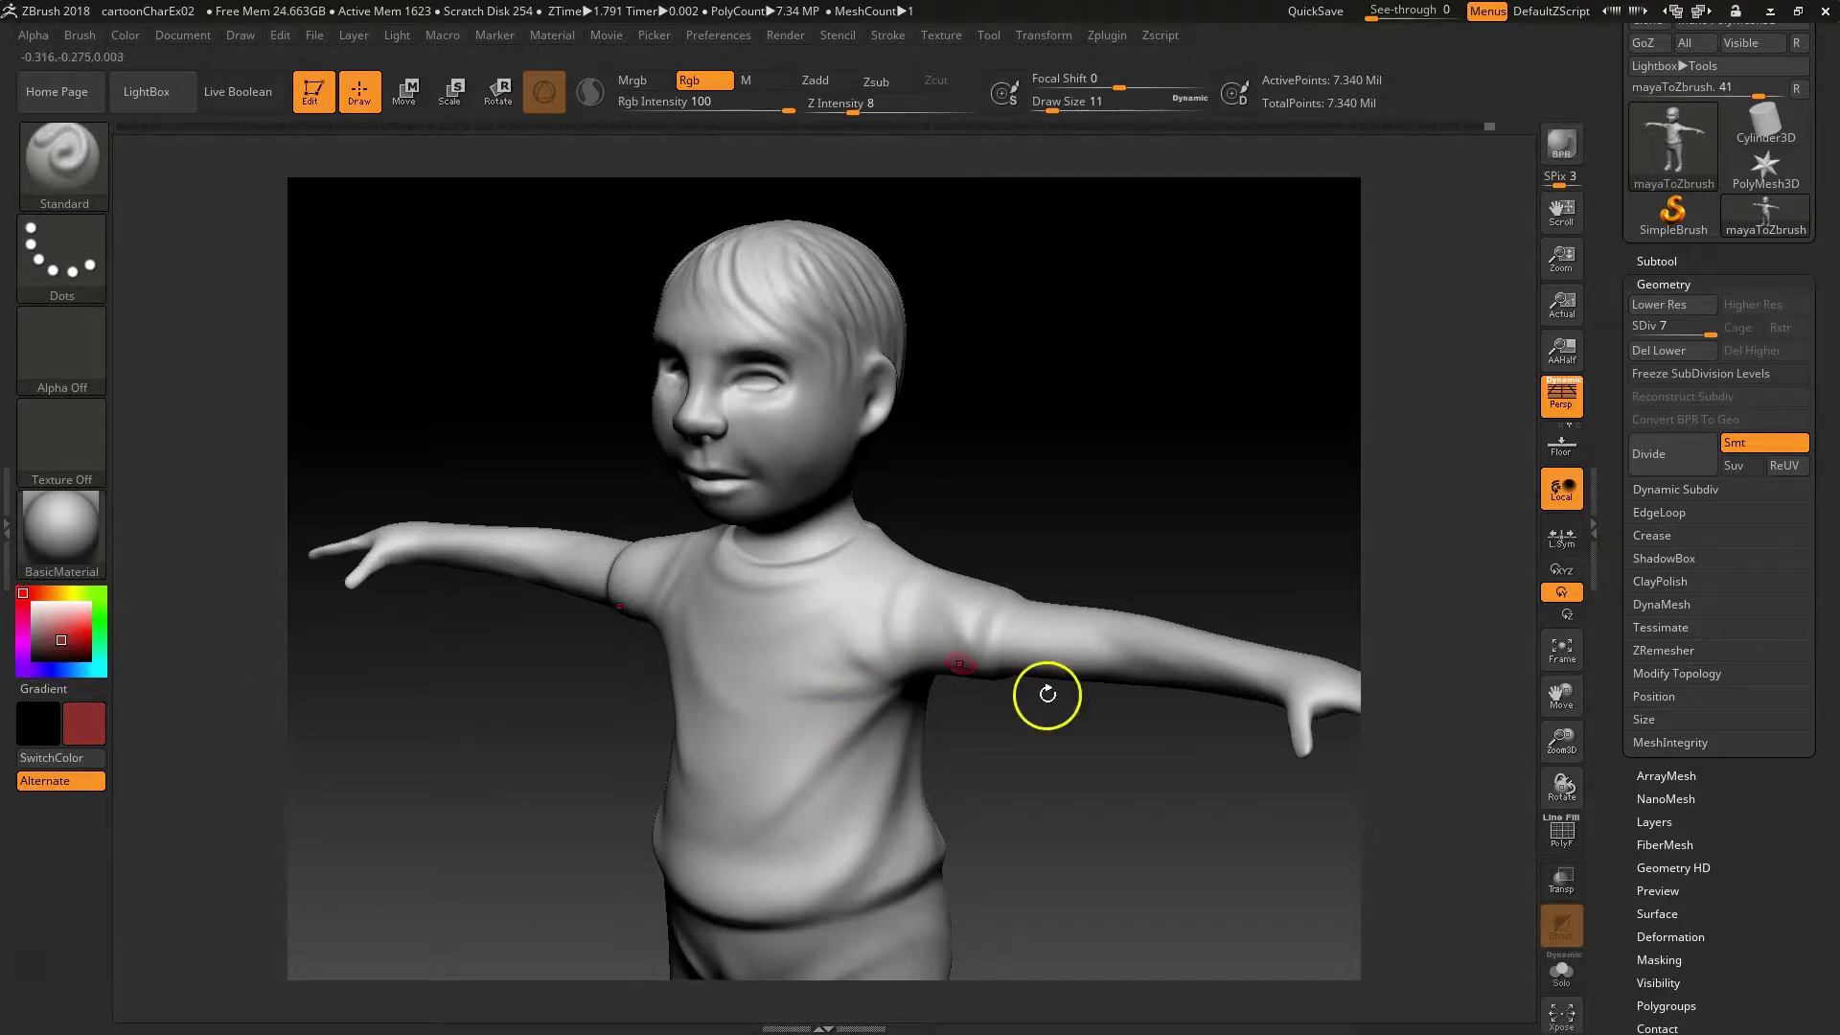
{"action": "left_click_drag", "start_coordinate": [1035, 780], "coordinate": [962, 655]}
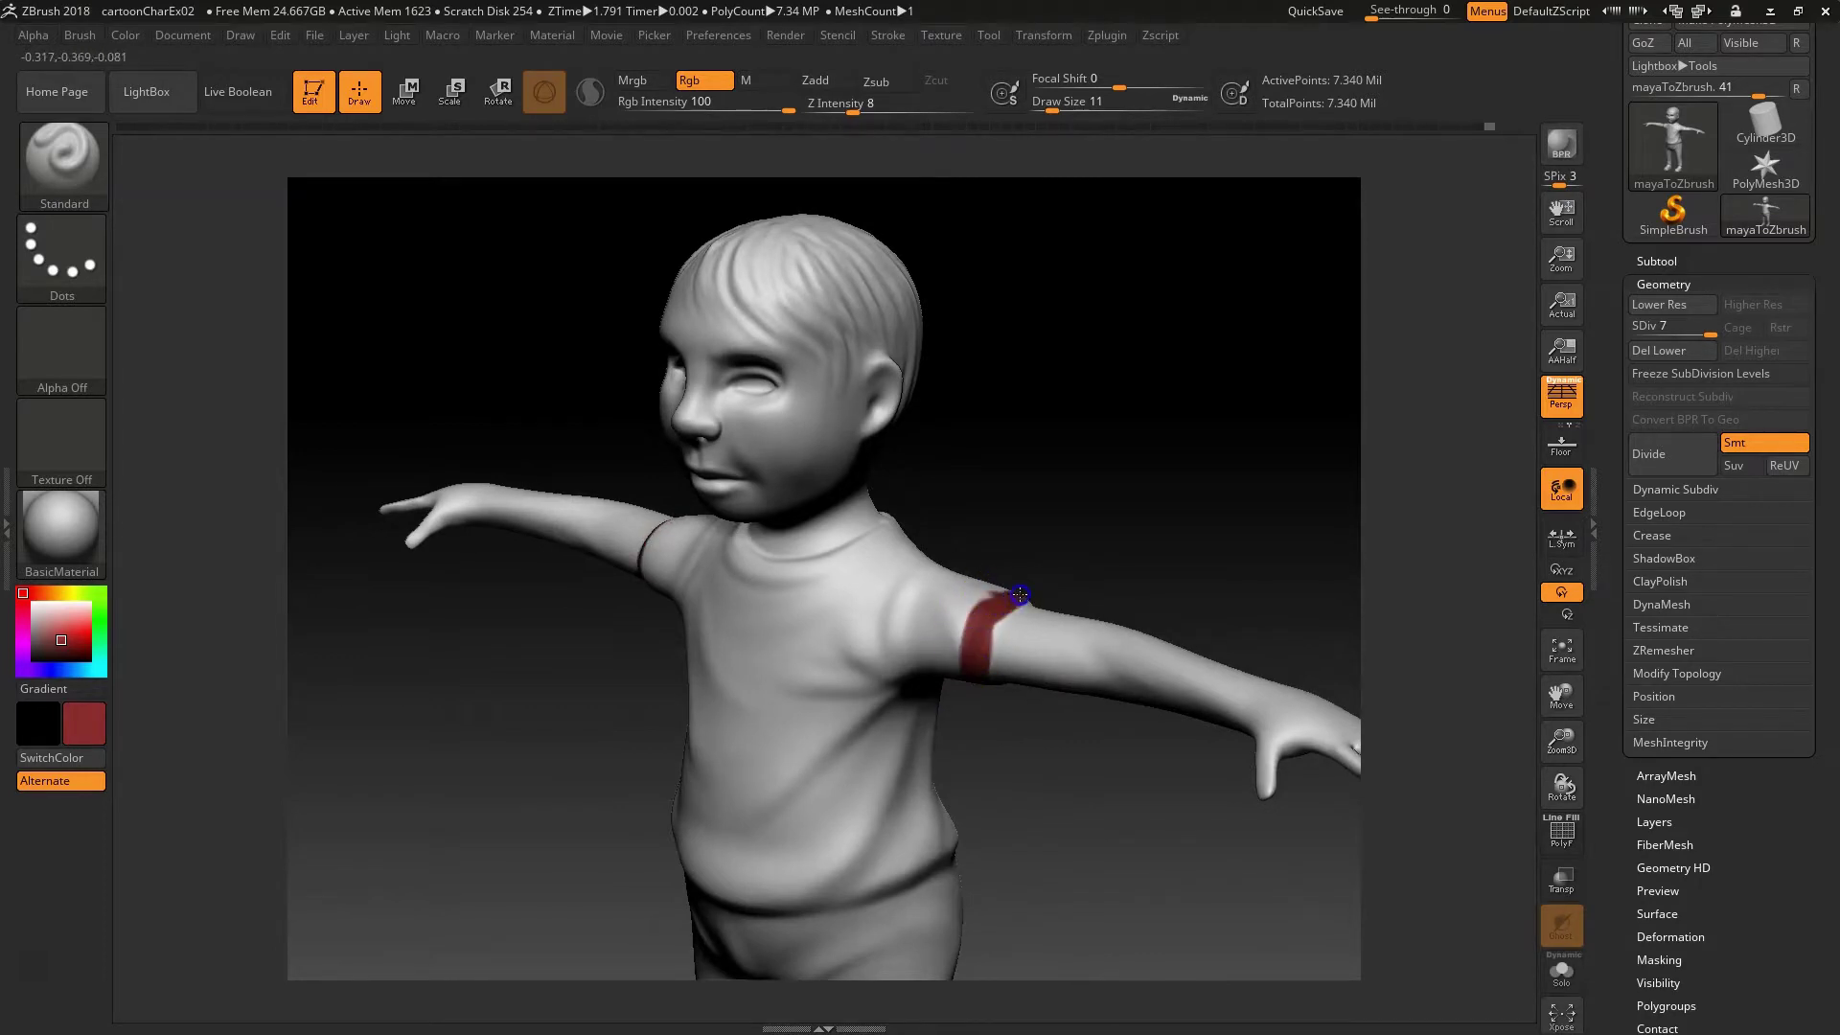
Step: Set the draw size to 90 and the focal shift to -100, and paint the front of the shirt red
{"action": "key", "text": "space"}
{"action": "left_click_drag", "start_coordinate": [920, 546], "coordinate": [933, 555]}
{"action": "mouse_move", "coordinate": [808, 699]}
{"action": "left_mouse_down"}
{"action": "mouse_move", "coordinate": [723, 706]}
{"action": "mouse_move", "coordinate": [785, 767]}
{"action": "mouse_move", "coordinate": [835, 721]}
{"action": "mouse_move", "coordinate": [762, 721]}
{"action": "mouse_move", "coordinate": [812, 751]}
{"action": "left_mouse_up"}
{"action": "key", "text": "space"}
{"action": "mouse_move", "coordinate": [935, 832]}
{"action": "left_mouse_down"}
{"action": "mouse_move", "coordinate": [895, 822]}
{"action": "mouse_move", "coordinate": [908, 780]}
{"action": "mouse_move", "coordinate": [883, 825]}
{"action": "mouse_move", "coordinate": [917, 750]}
{"action": "left_mouse_up"}
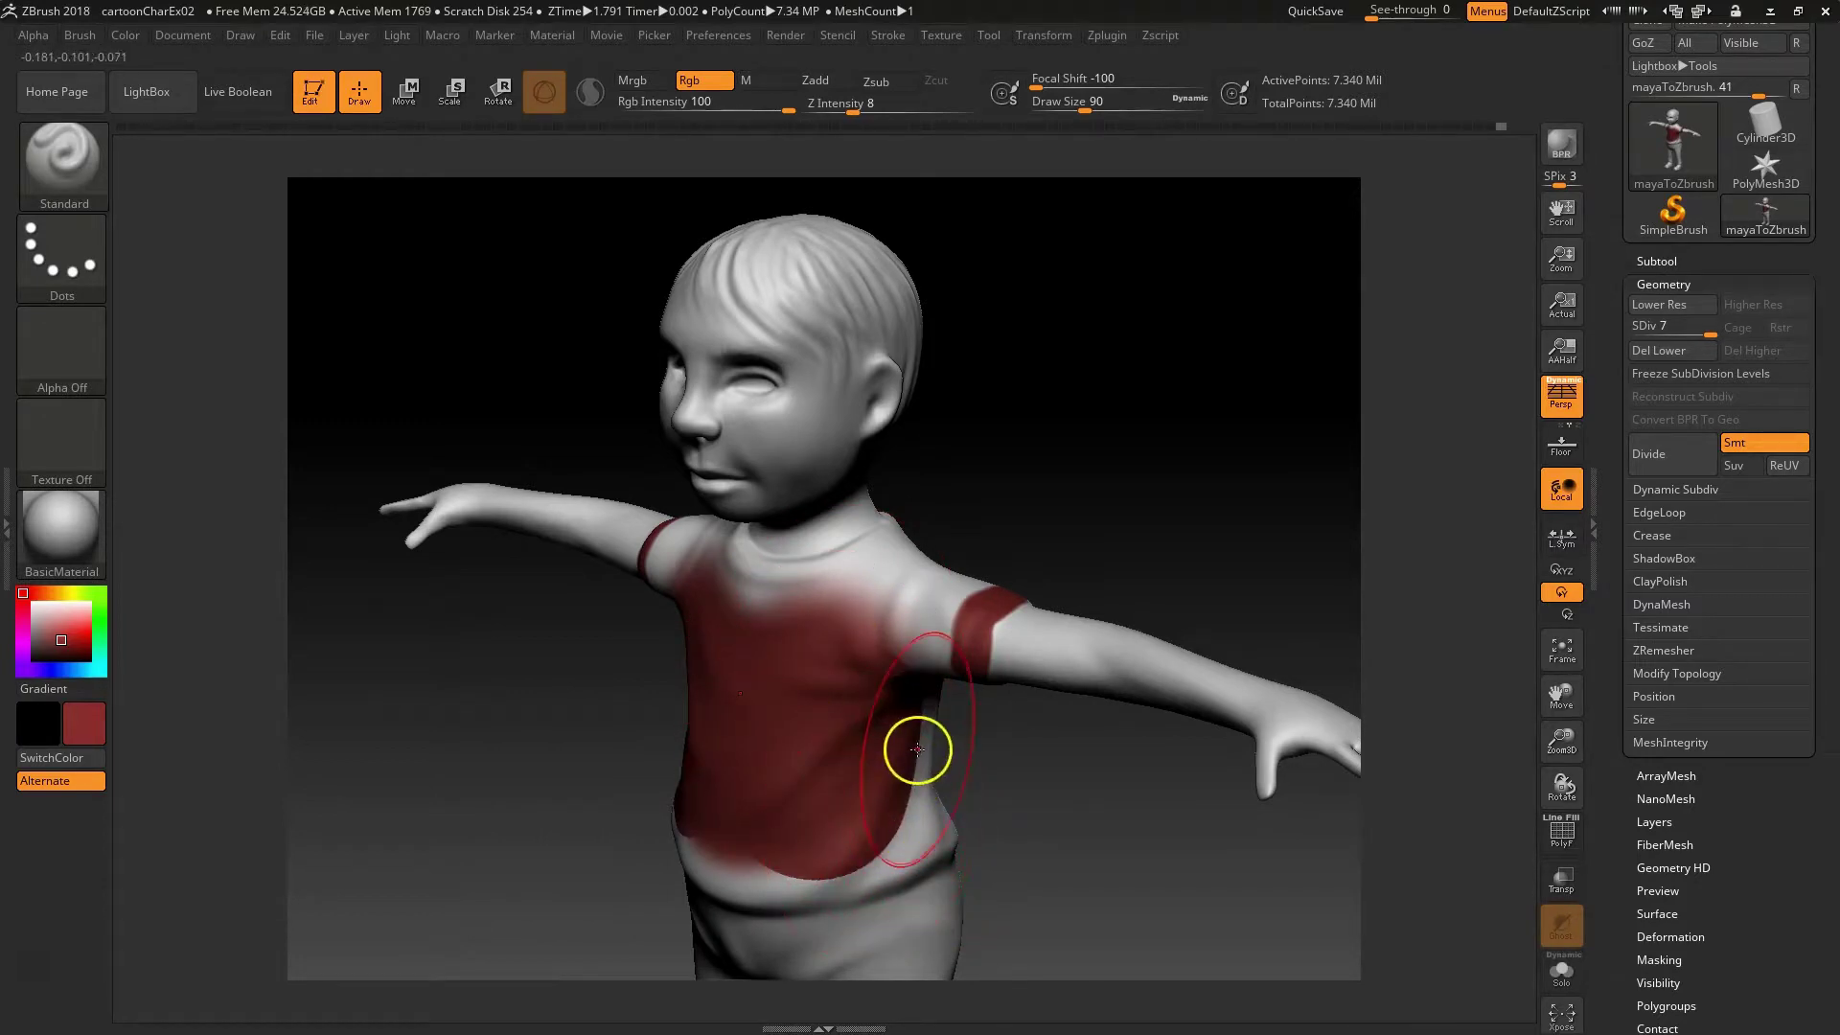
Step: Undo the last stroke, try a focal shift of 83 with a red stroke near the shirt's hem, and undo it
{"action": "key", "text": "ctrl"}
{"action": "key", "text": "space"}
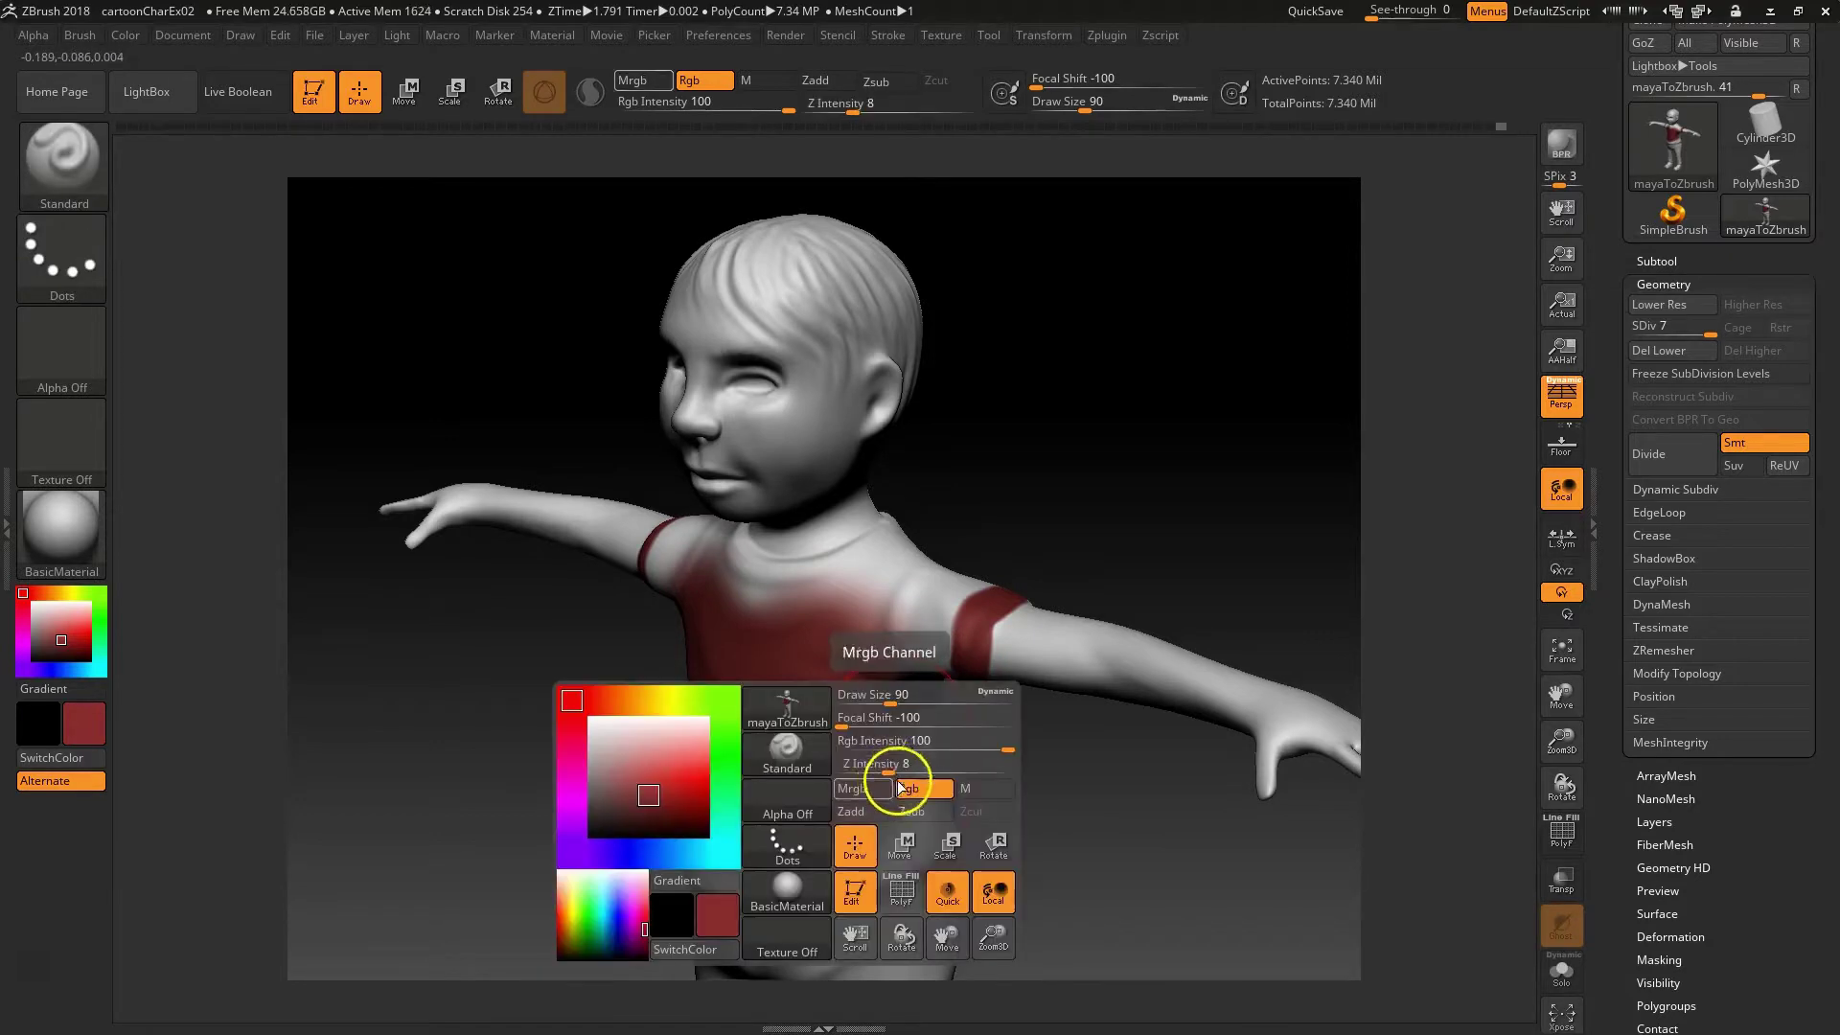
{"action": "left_click_drag", "start_coordinate": [863, 720], "coordinate": [918, 726]}
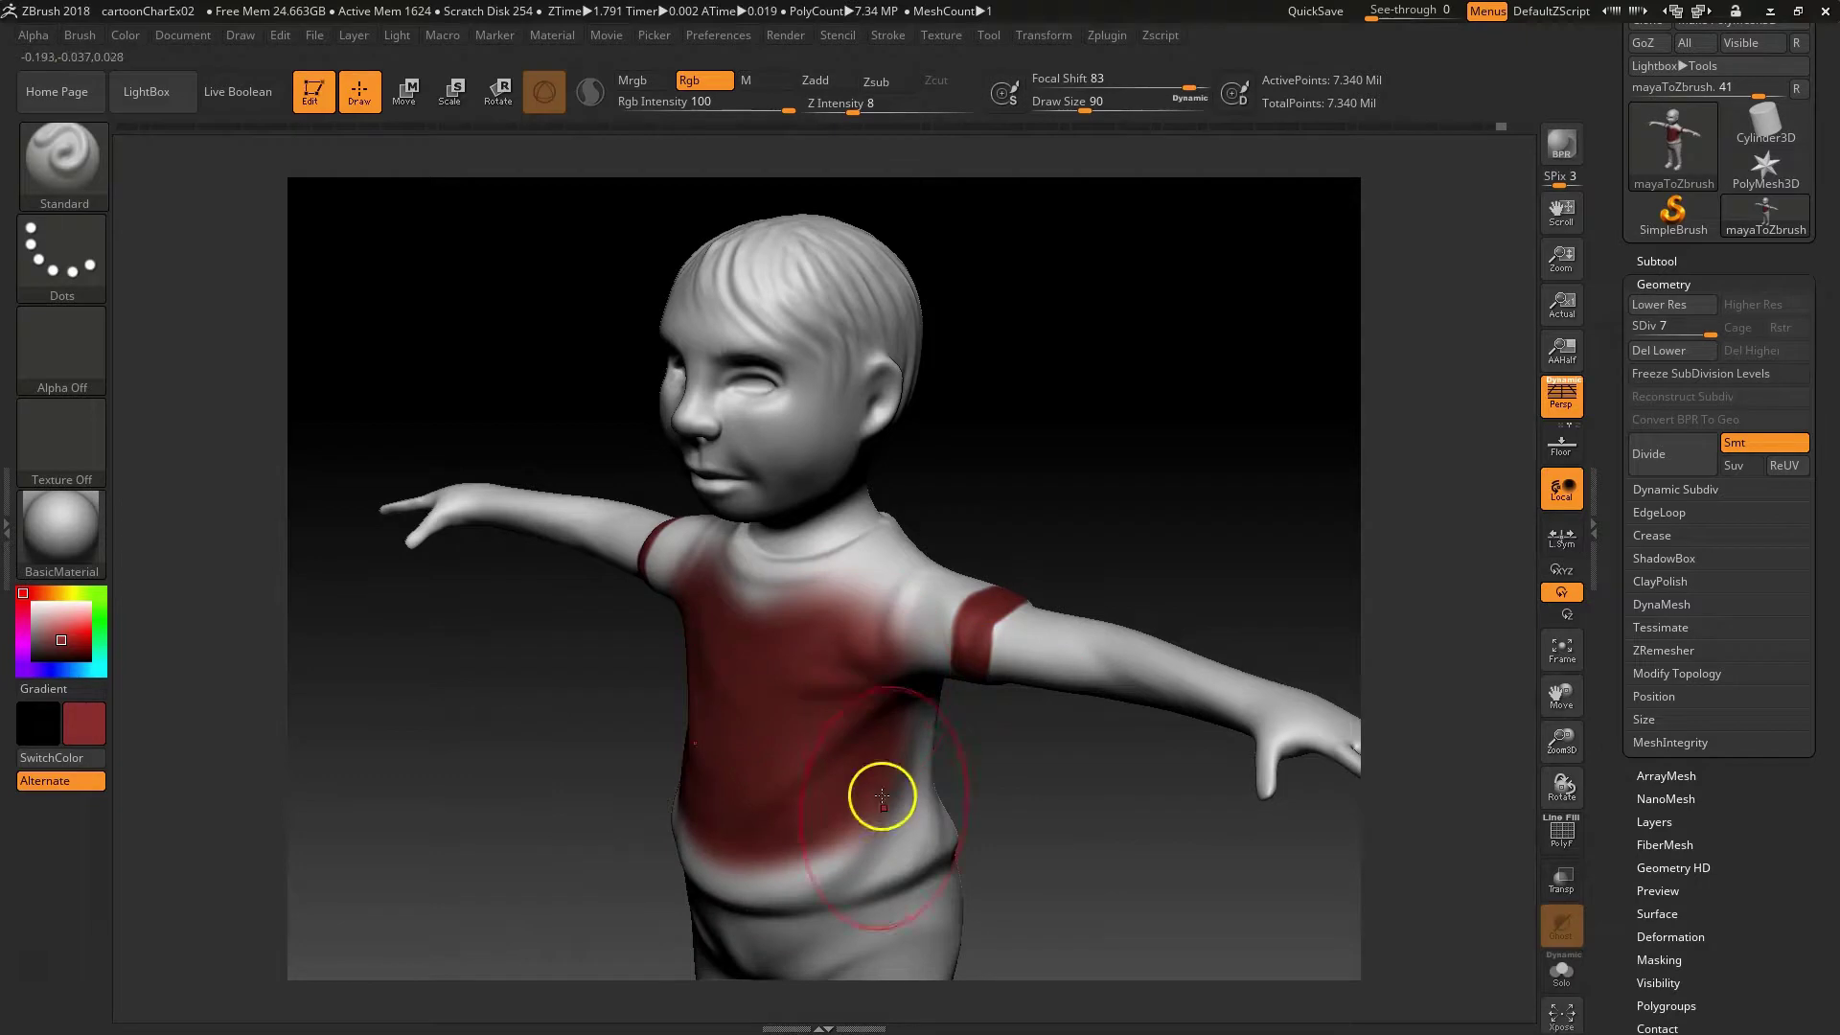
{"action": "left_click_drag", "start_coordinate": [860, 844], "coordinate": [865, 856]}
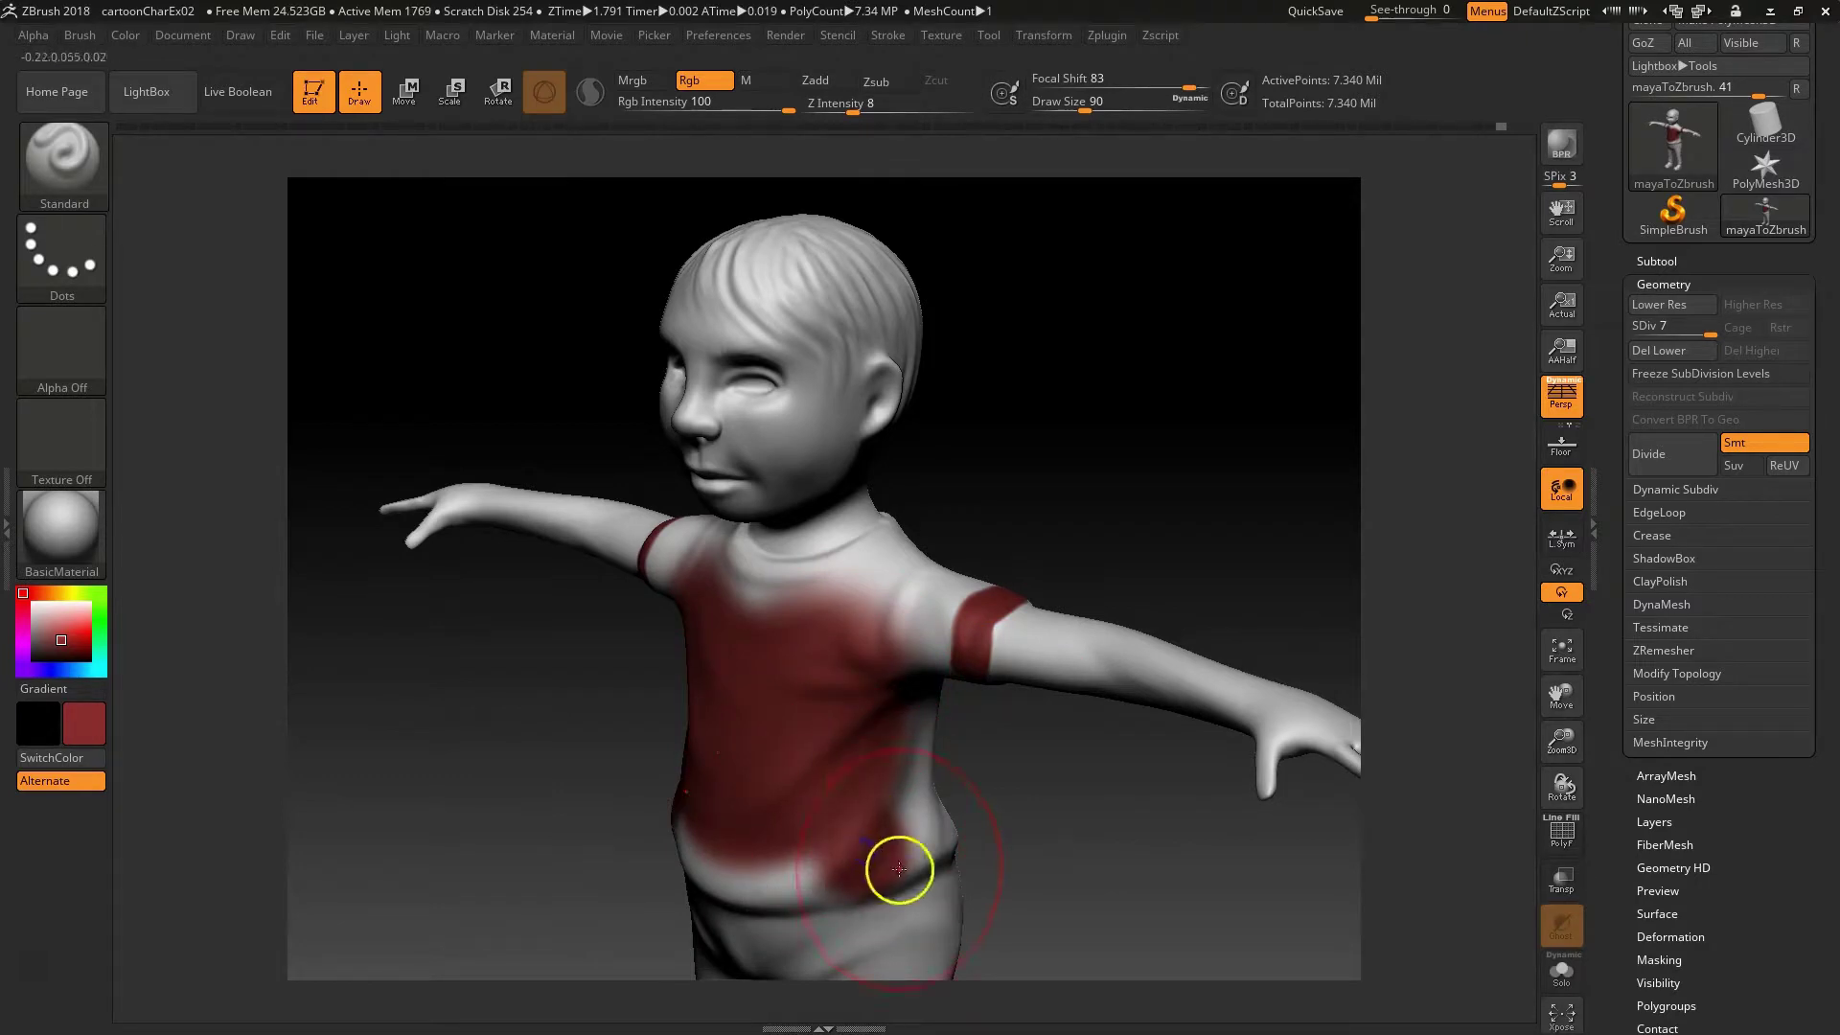
{"action": "key", "text": "ctrl+z"}
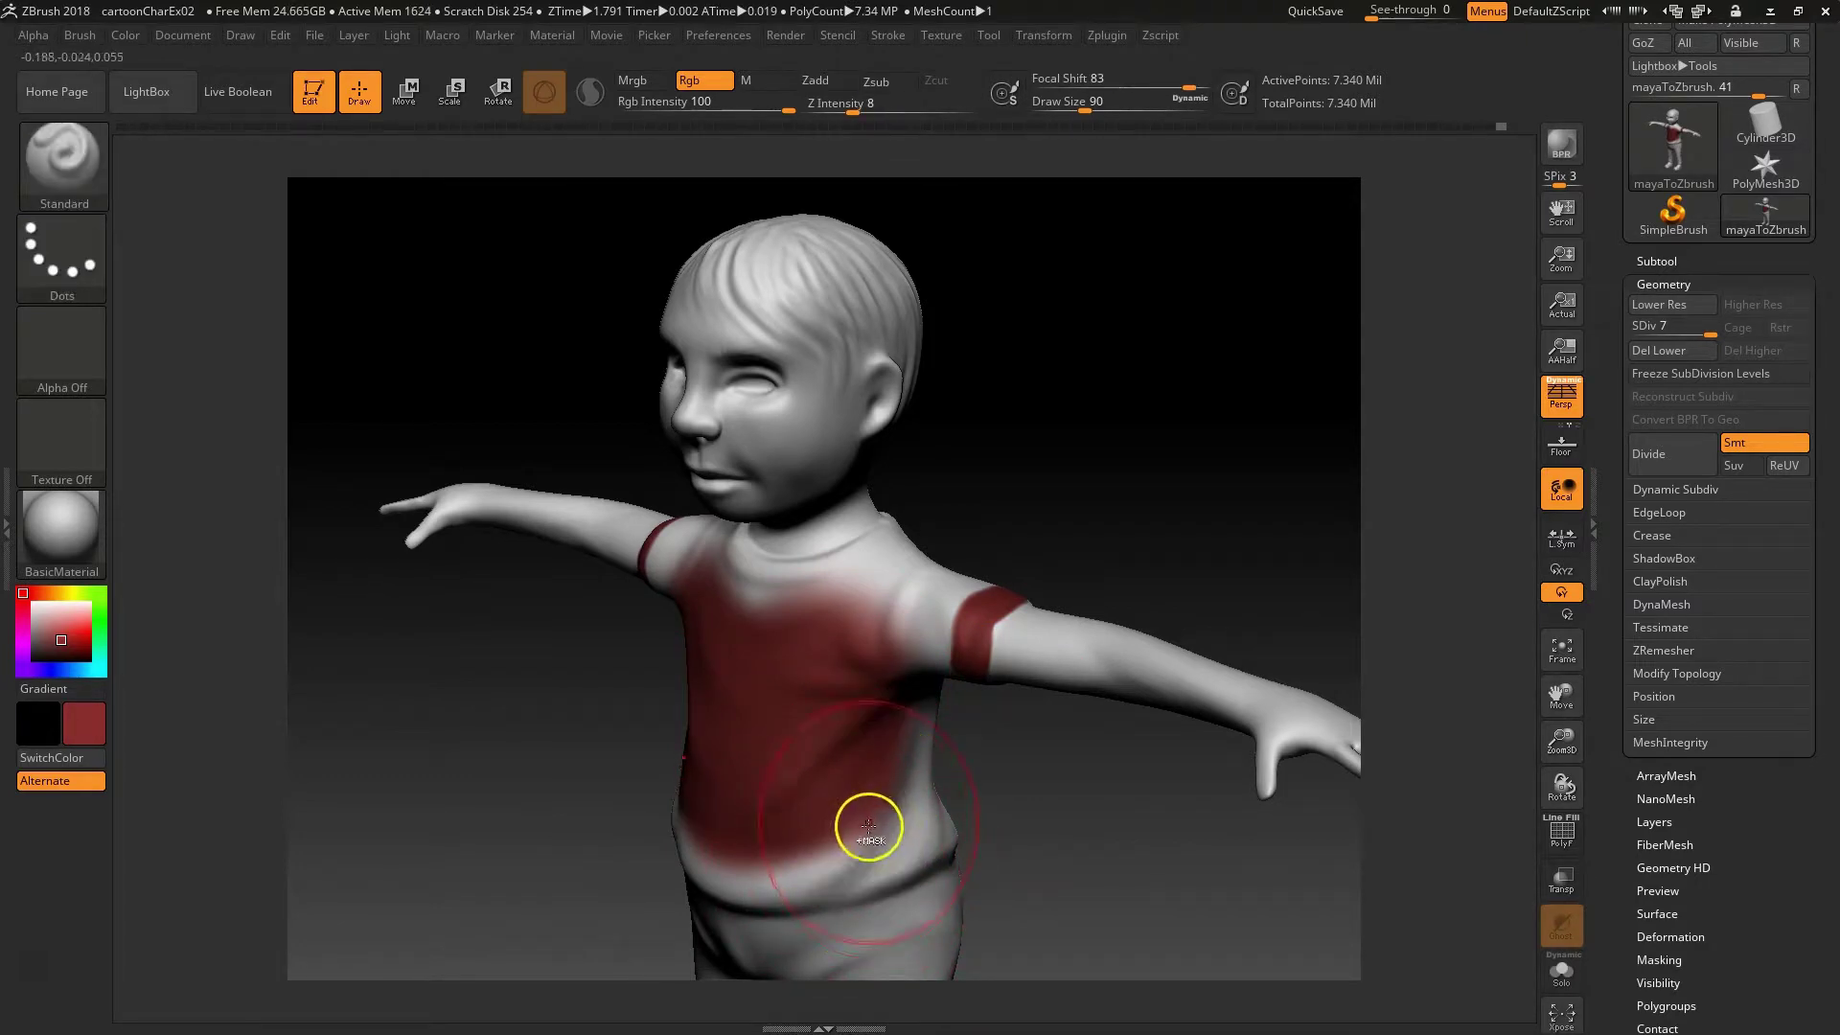
Step: Set the focal shift to -68 and the draw size to 31, and paint the shirt's upper chest and shoulders red
{"action": "key", "text": "space"}
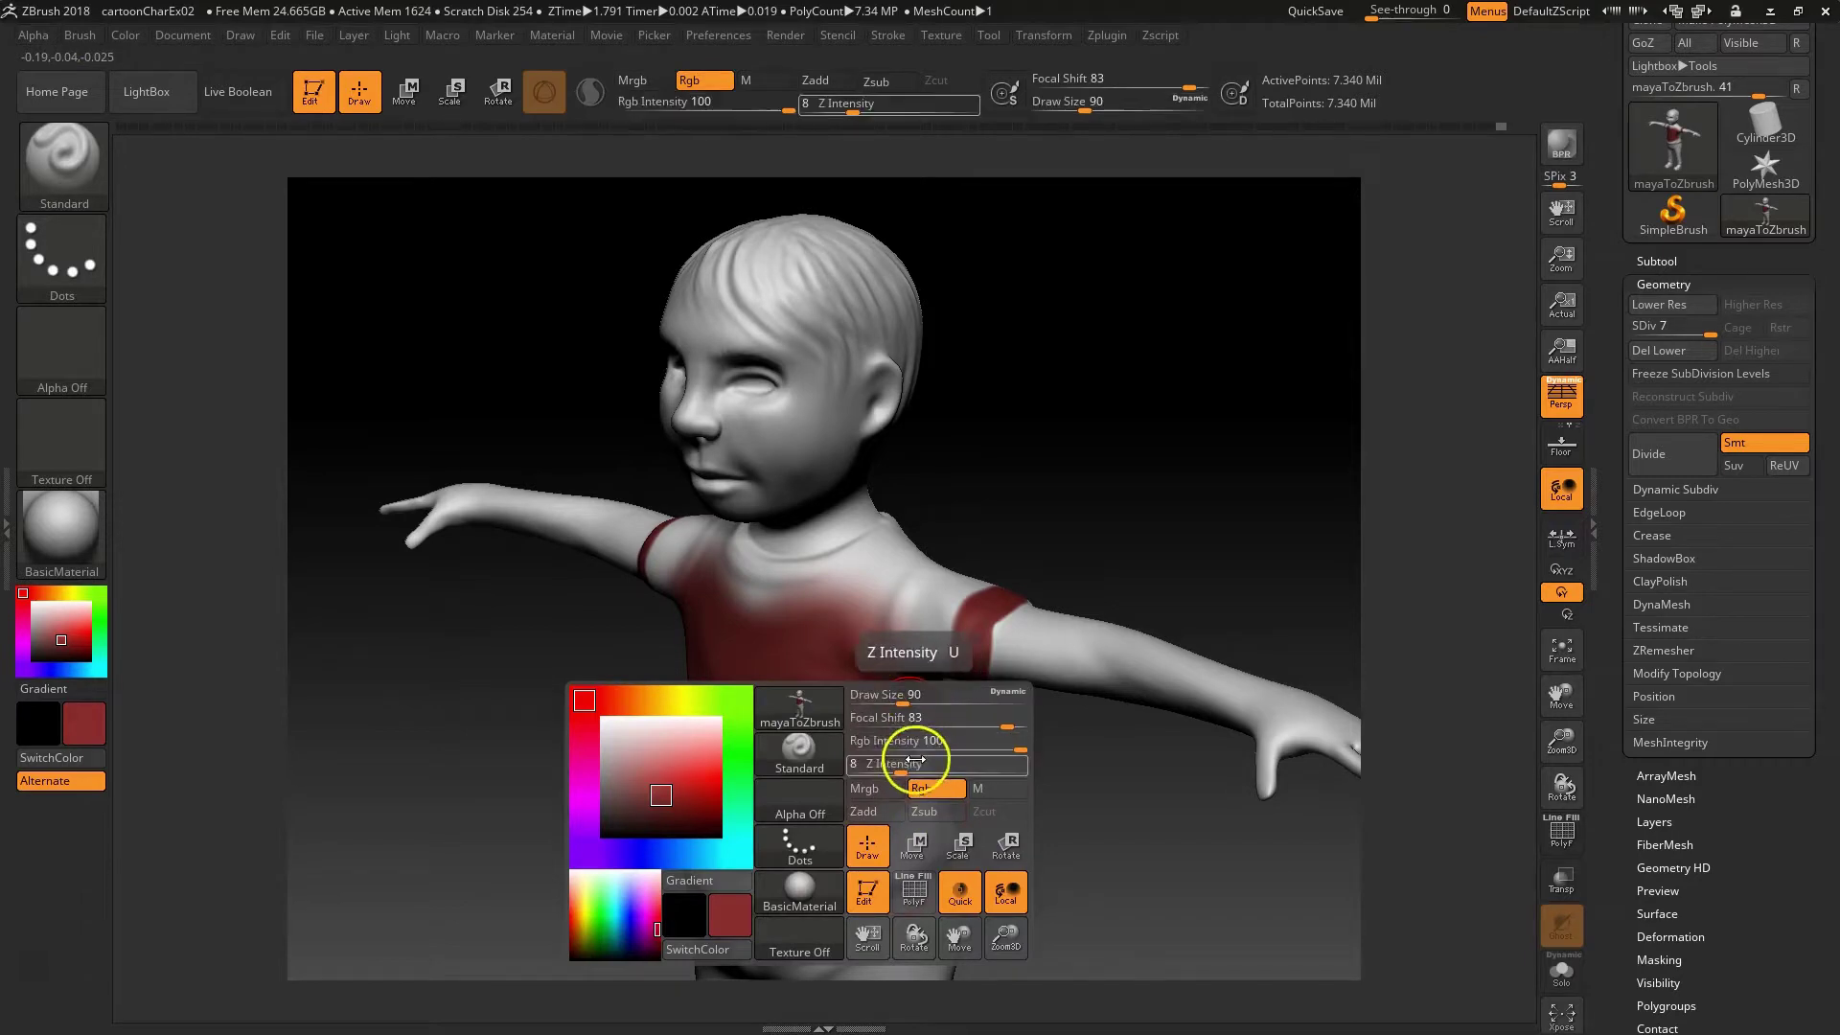
{"action": "left_click_drag", "start_coordinate": [1006, 725], "coordinate": [881, 726]}
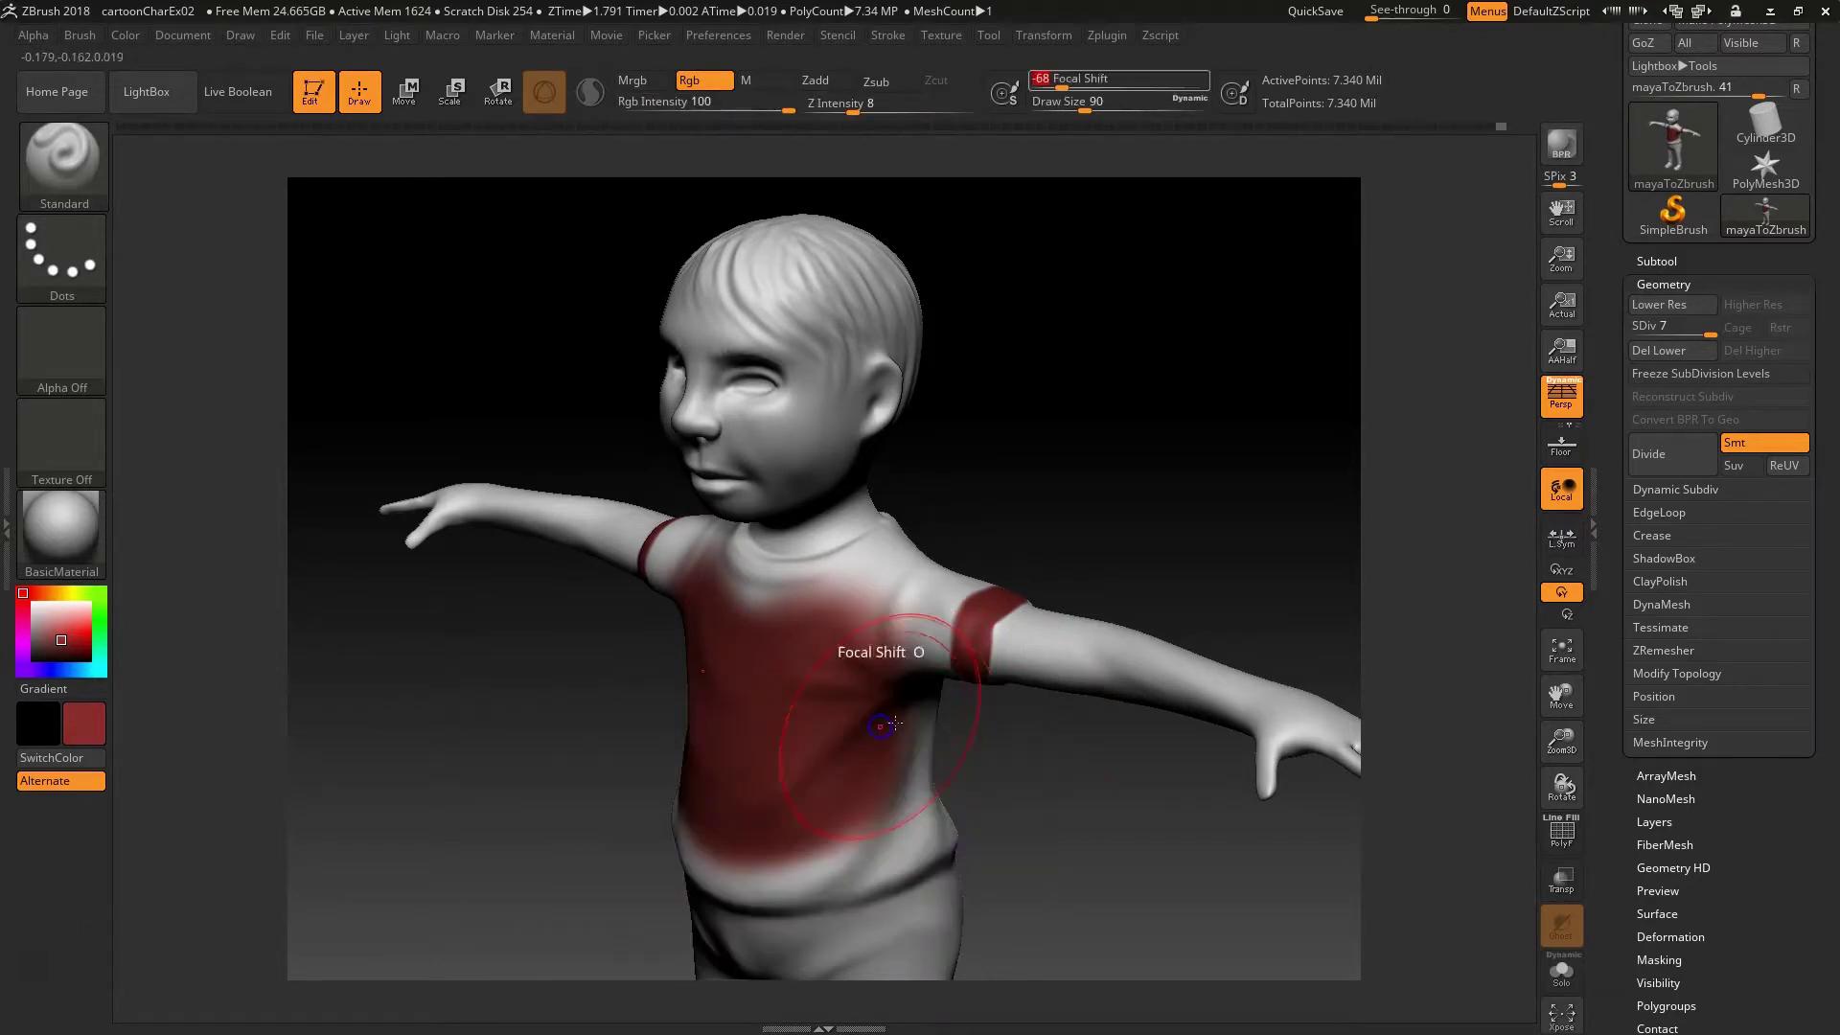
{"action": "mouse_move", "coordinate": [1033, 464]}
{"action": "left_mouse_down", "text": "alt"}
{"action": "mouse_move", "coordinate": [1011, 498]}
{"action": "mouse_move", "coordinate": [1139, 588]}
{"action": "mouse_move", "coordinate": [1292, 830]}
{"action": "left_mouse_up", "text": "alt"}
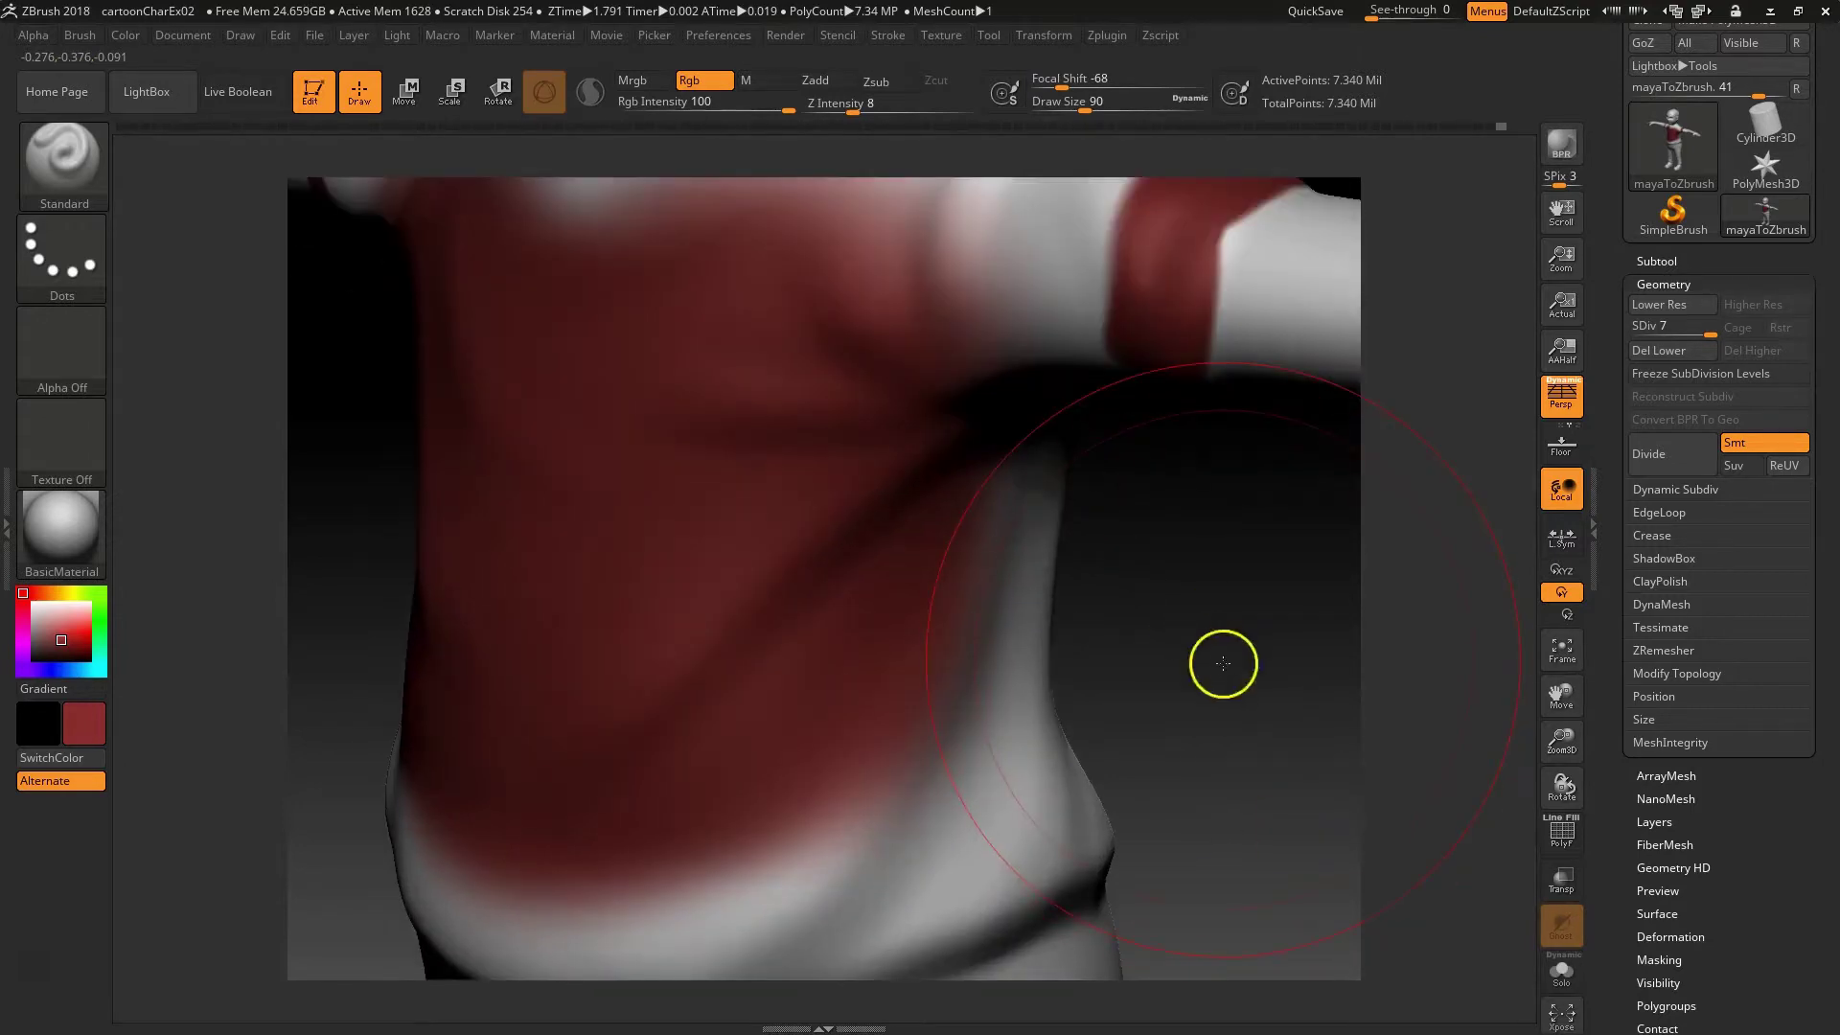
{"action": "left_click_drag", "start_coordinate": [1223, 664], "coordinate": [1200, 863], "text": "alt"}
{"action": "key", "text": "space"}
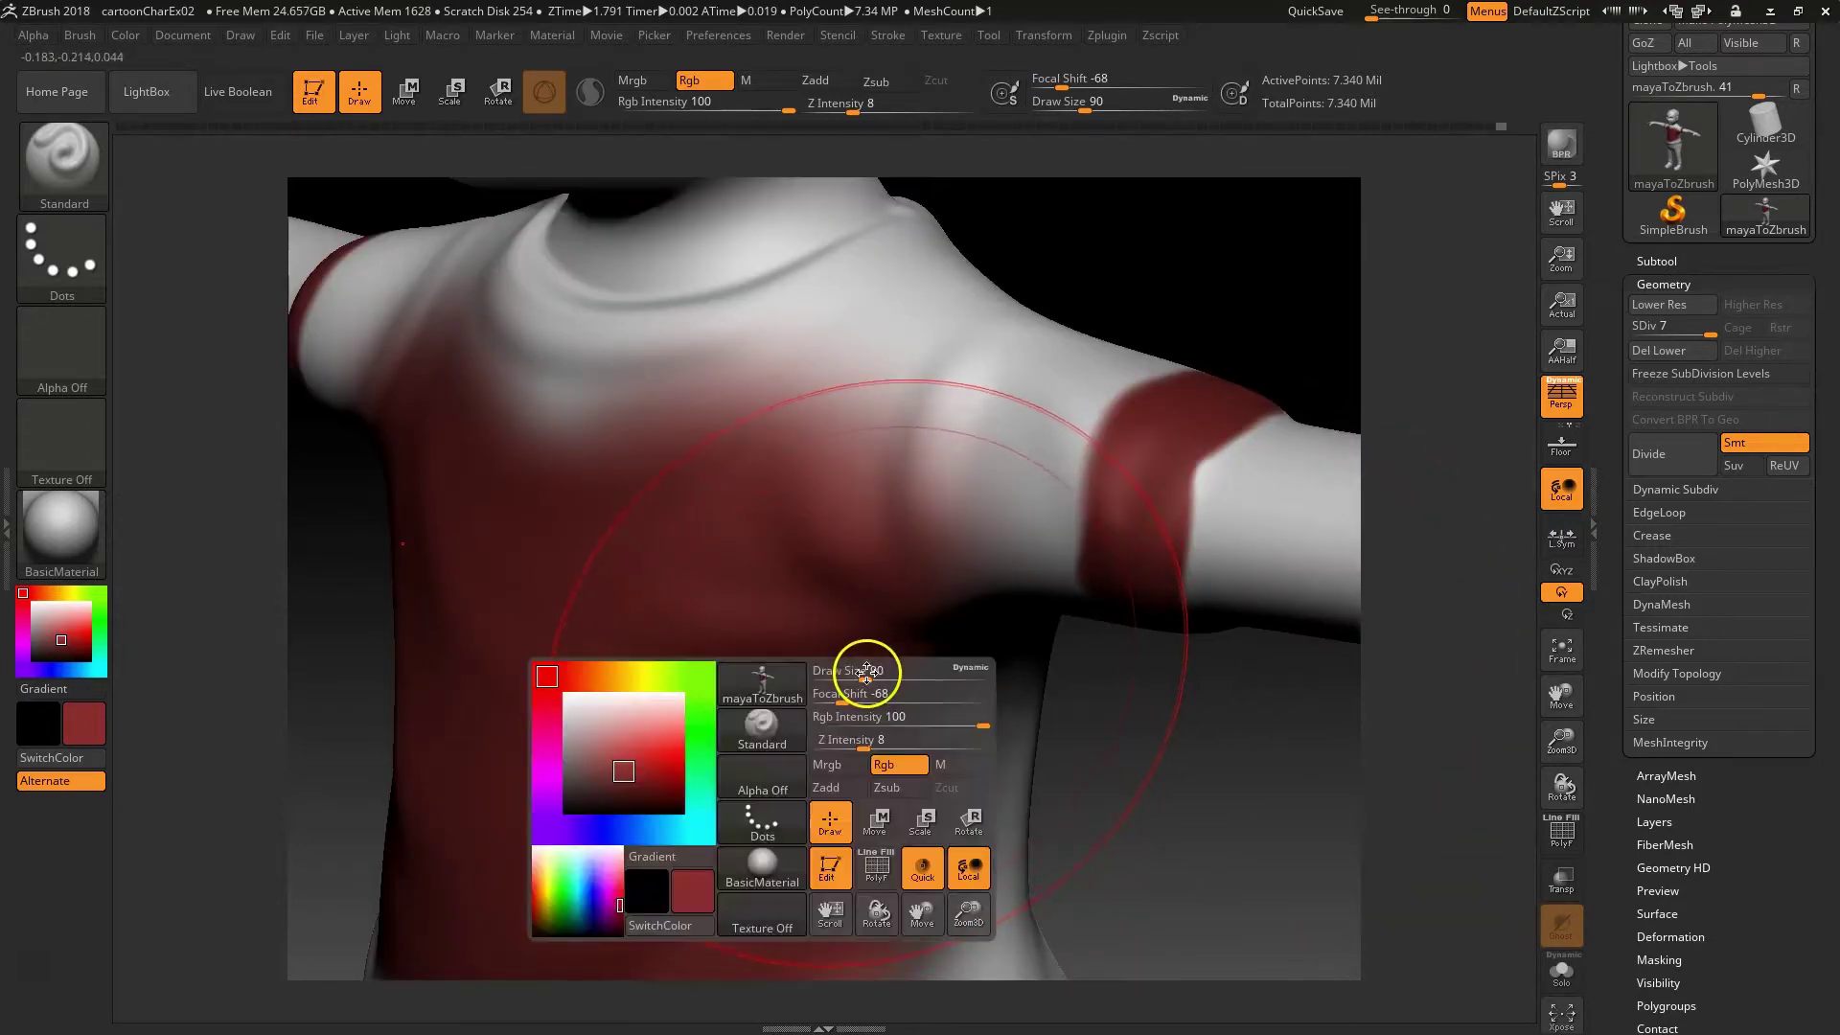
{"action": "left_click_drag", "start_coordinate": [866, 671], "coordinate": [846, 674]}
{"action": "mouse_move", "coordinate": [966, 415]}
{"action": "left_mouse_down"}
{"action": "mouse_move", "coordinate": [879, 370]}
{"action": "mouse_move", "coordinate": [883, 348]}
{"action": "mouse_move", "coordinate": [664, 422]}
{"action": "mouse_move", "coordinate": [447, 402]}
{"action": "left_mouse_up"}
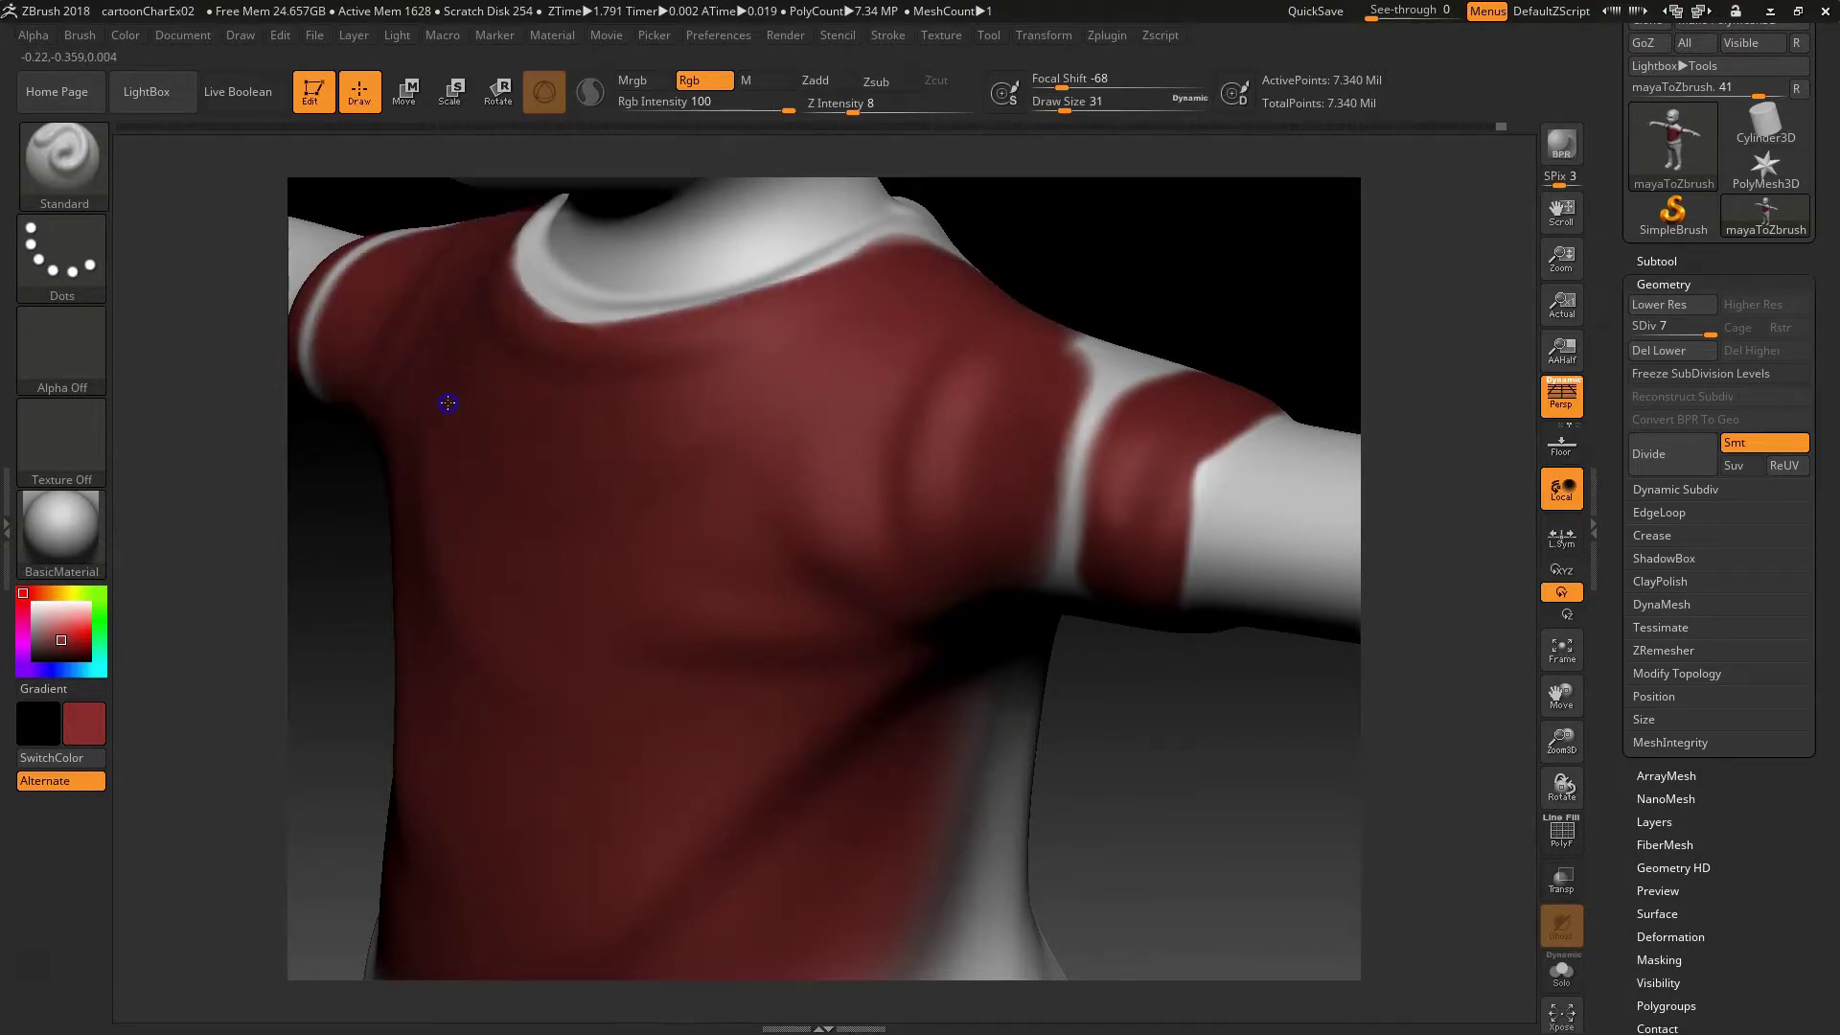
Step: Mask a patch on the shirt's upper chest and clear the mask
{"action": "mouse_move", "coordinate": [822, 407]}
{"action": "left_mouse_down", "text": "ctrl"}
{"action": "mouse_move", "coordinate": [837, 394]}
{"action": "mouse_move", "coordinate": [834, 534]}
{"action": "left_mouse_up", "text": "ctrl"}
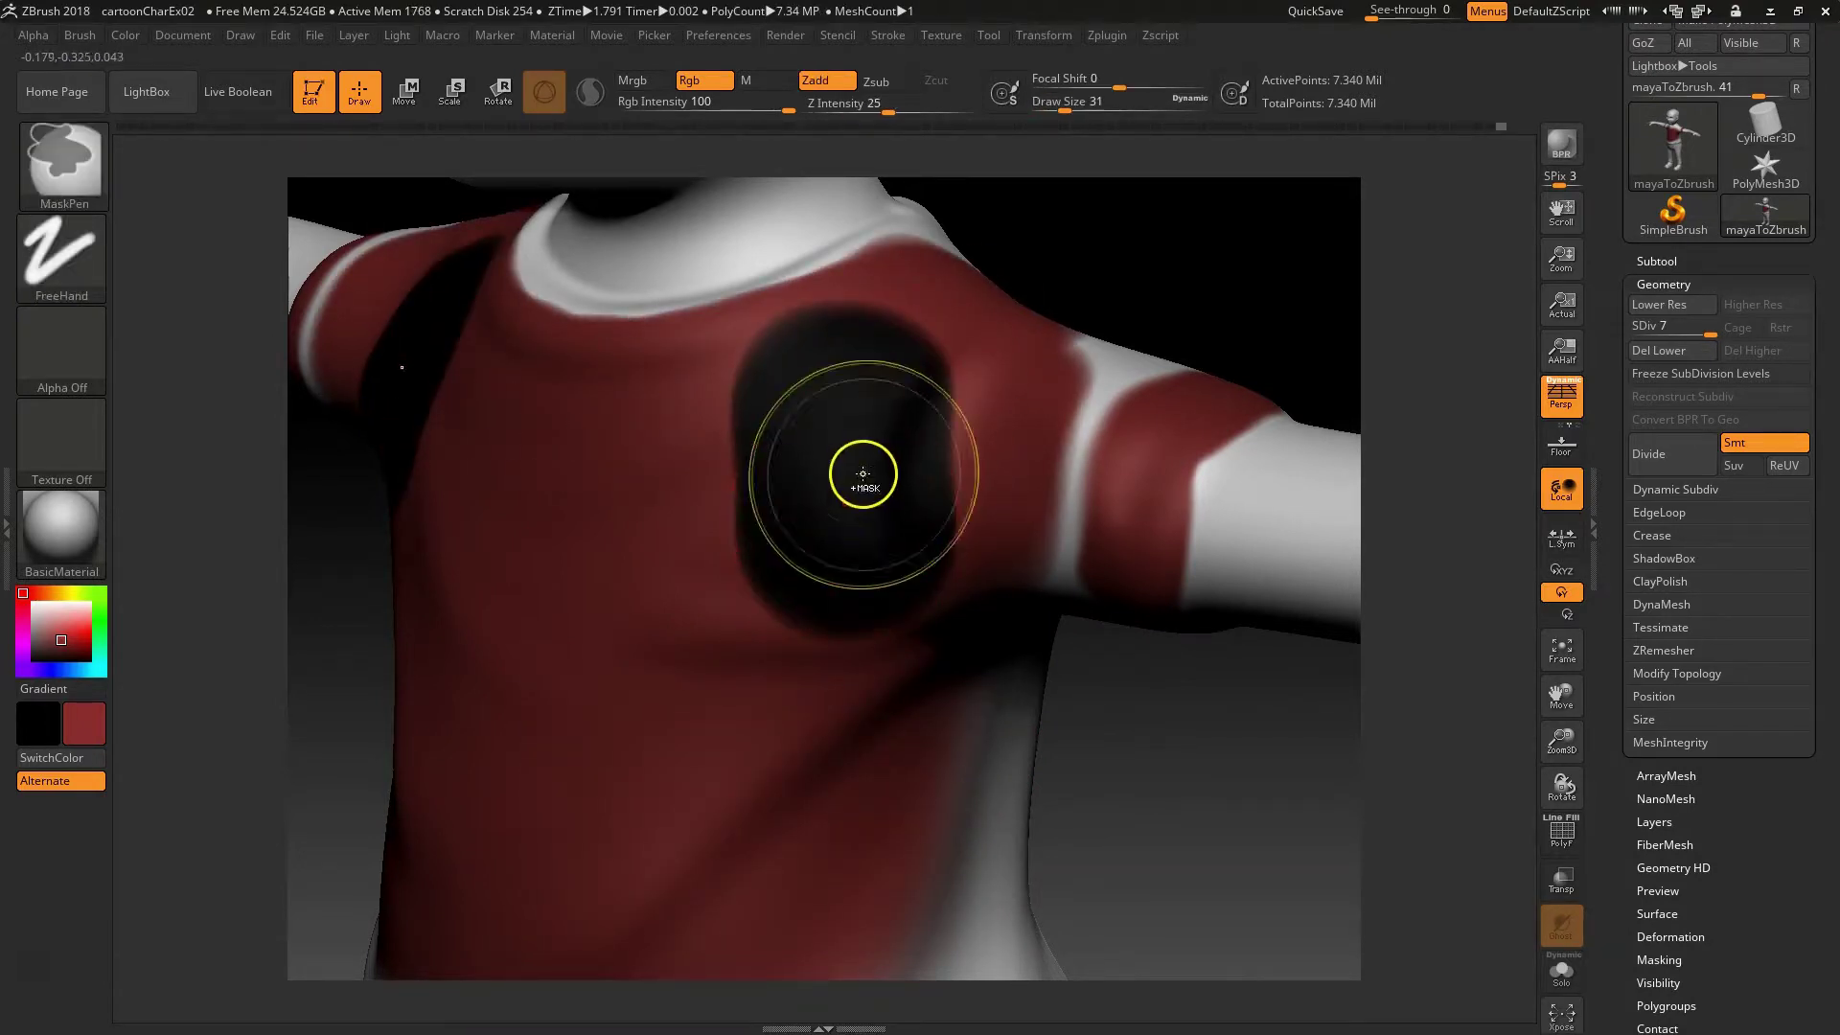
{"action": "mouse_move", "coordinate": [1129, 296]}
{"action": "left_mouse_down", "text": "ctrl"}
{"action": "mouse_move", "coordinate": [1163, 275]}
{"action": "mouse_move", "coordinate": [1157, 527]}
{"action": "left_mouse_up", "text": "ctrl"}
Step: Set the draw size to 11 and paint the shirt collar red around the front and back of the neck
{"action": "mouse_move", "coordinate": [924, 527]}
{"action": "left_mouse_down"}
{"action": "mouse_move", "coordinate": [869, 628]}
{"action": "mouse_move", "coordinate": [818, 629]}
{"action": "left_mouse_up"}
{"action": "key", "text": "space"}
{"action": "mouse_move", "coordinate": [869, 526]}
{"action": "left_mouse_down"}
{"action": "mouse_move", "coordinate": [751, 563]}
{"action": "mouse_move", "coordinate": [571, 537]}
{"action": "mouse_move", "coordinate": [831, 538]}
{"action": "mouse_move", "coordinate": [695, 562]}
{"action": "left_mouse_up"}
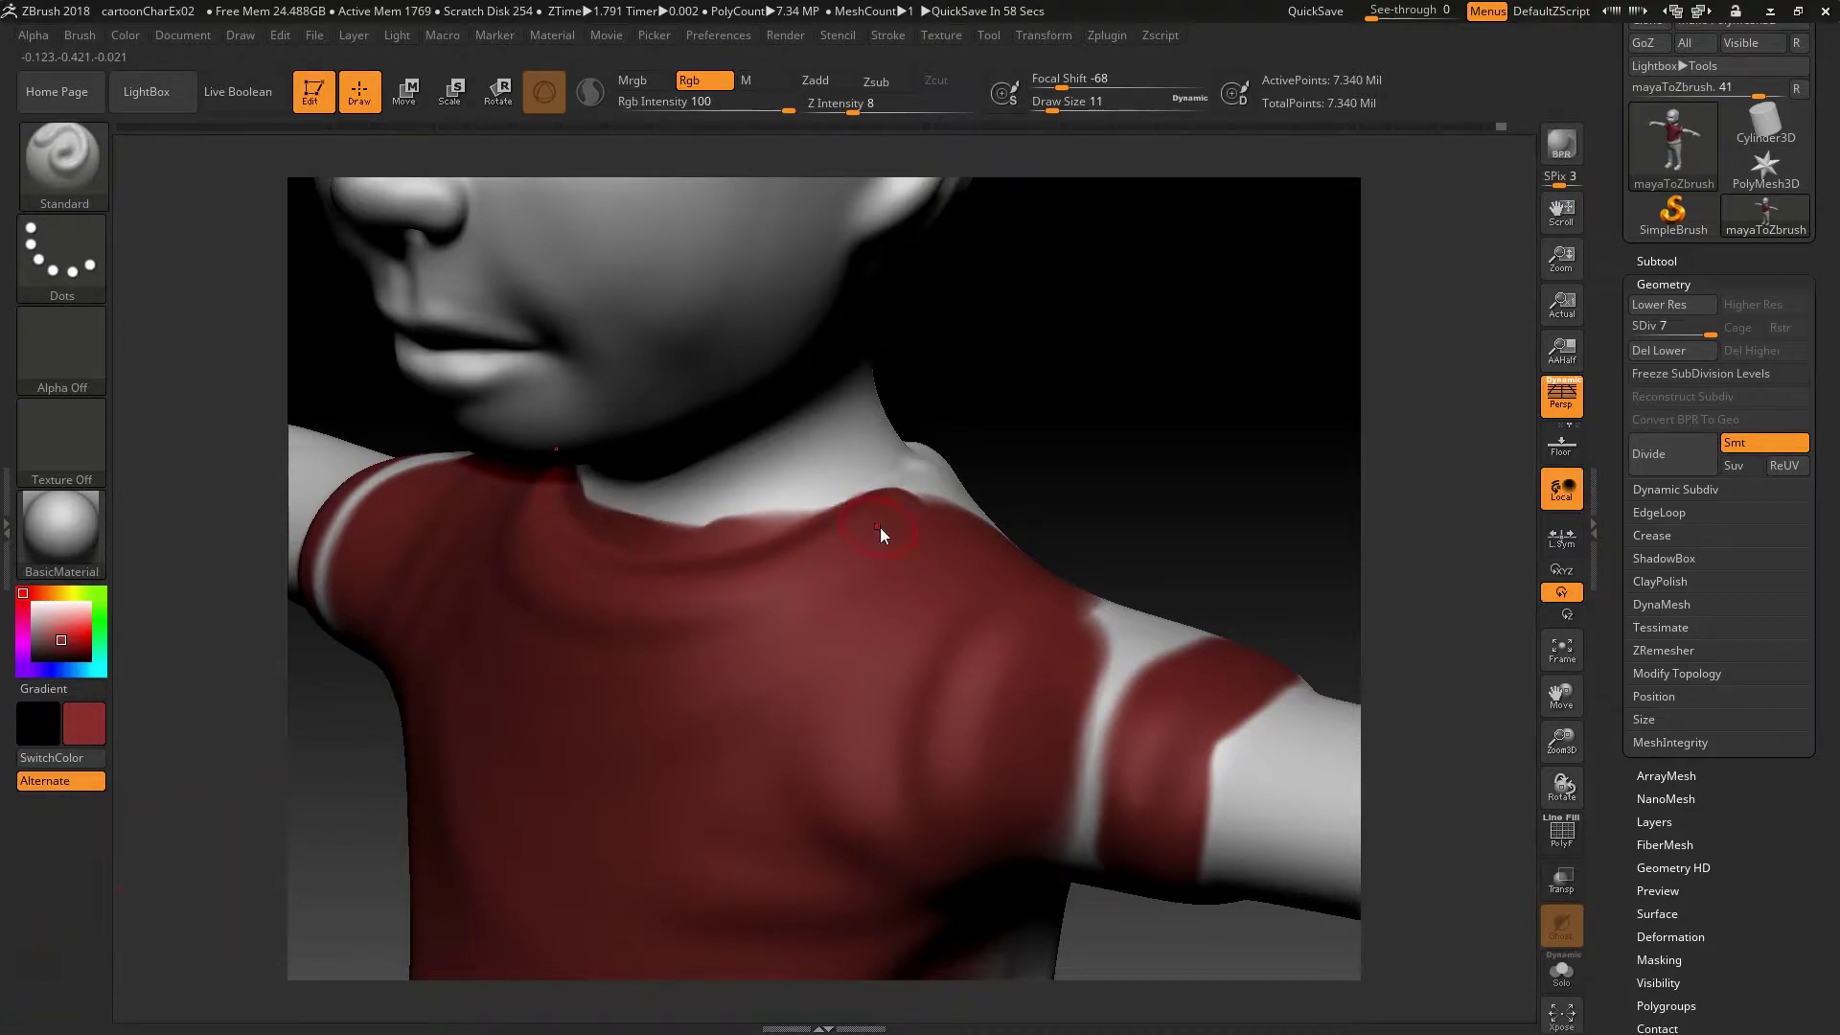
{"action": "mouse_move", "coordinate": [1099, 513]}
{"action": "left_mouse_down"}
{"action": "mouse_move", "coordinate": [690, 527]}
{"action": "mouse_move", "coordinate": [978, 526]}
{"action": "mouse_move", "coordinate": [903, 480]}
{"action": "mouse_move", "coordinate": [1158, 532]}
{"action": "left_mouse_up"}
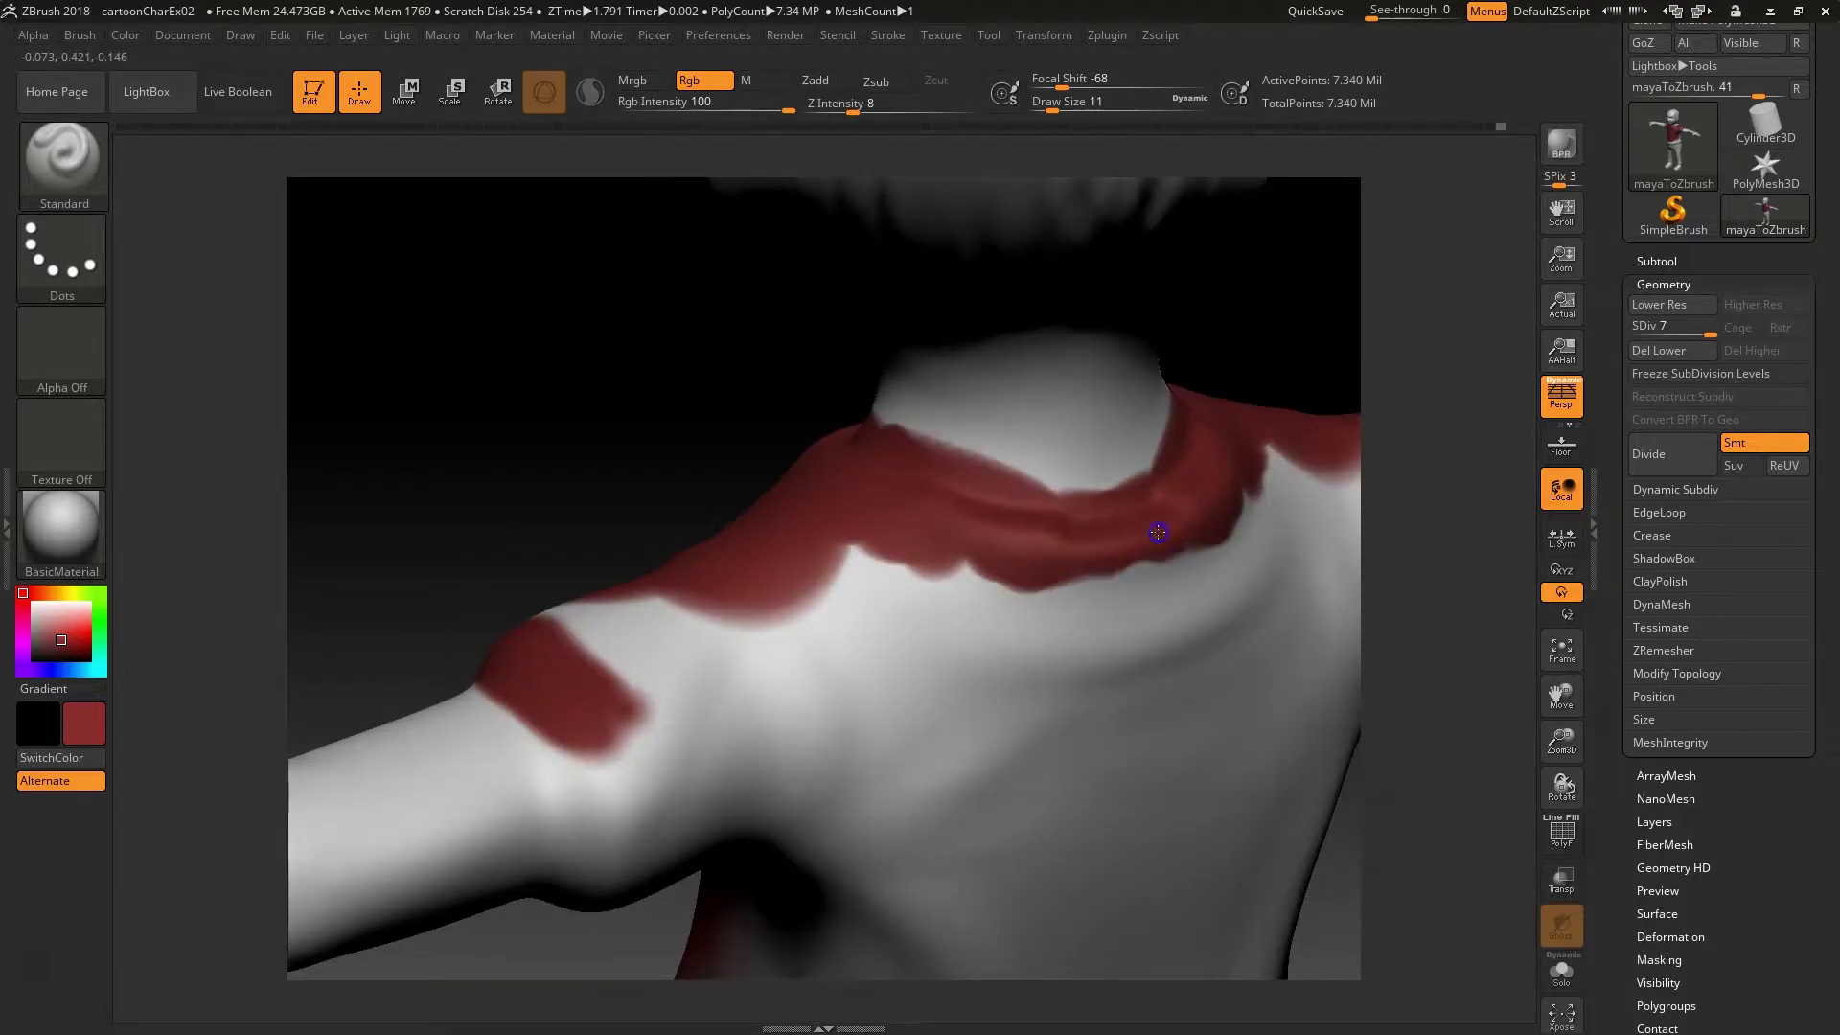
Step: Set the draw size to 62 and paint the back of the shirt and its sleeves red
{"action": "left_click_drag", "start_coordinate": [592, 441], "coordinate": [439, 378], "text": "alt"}
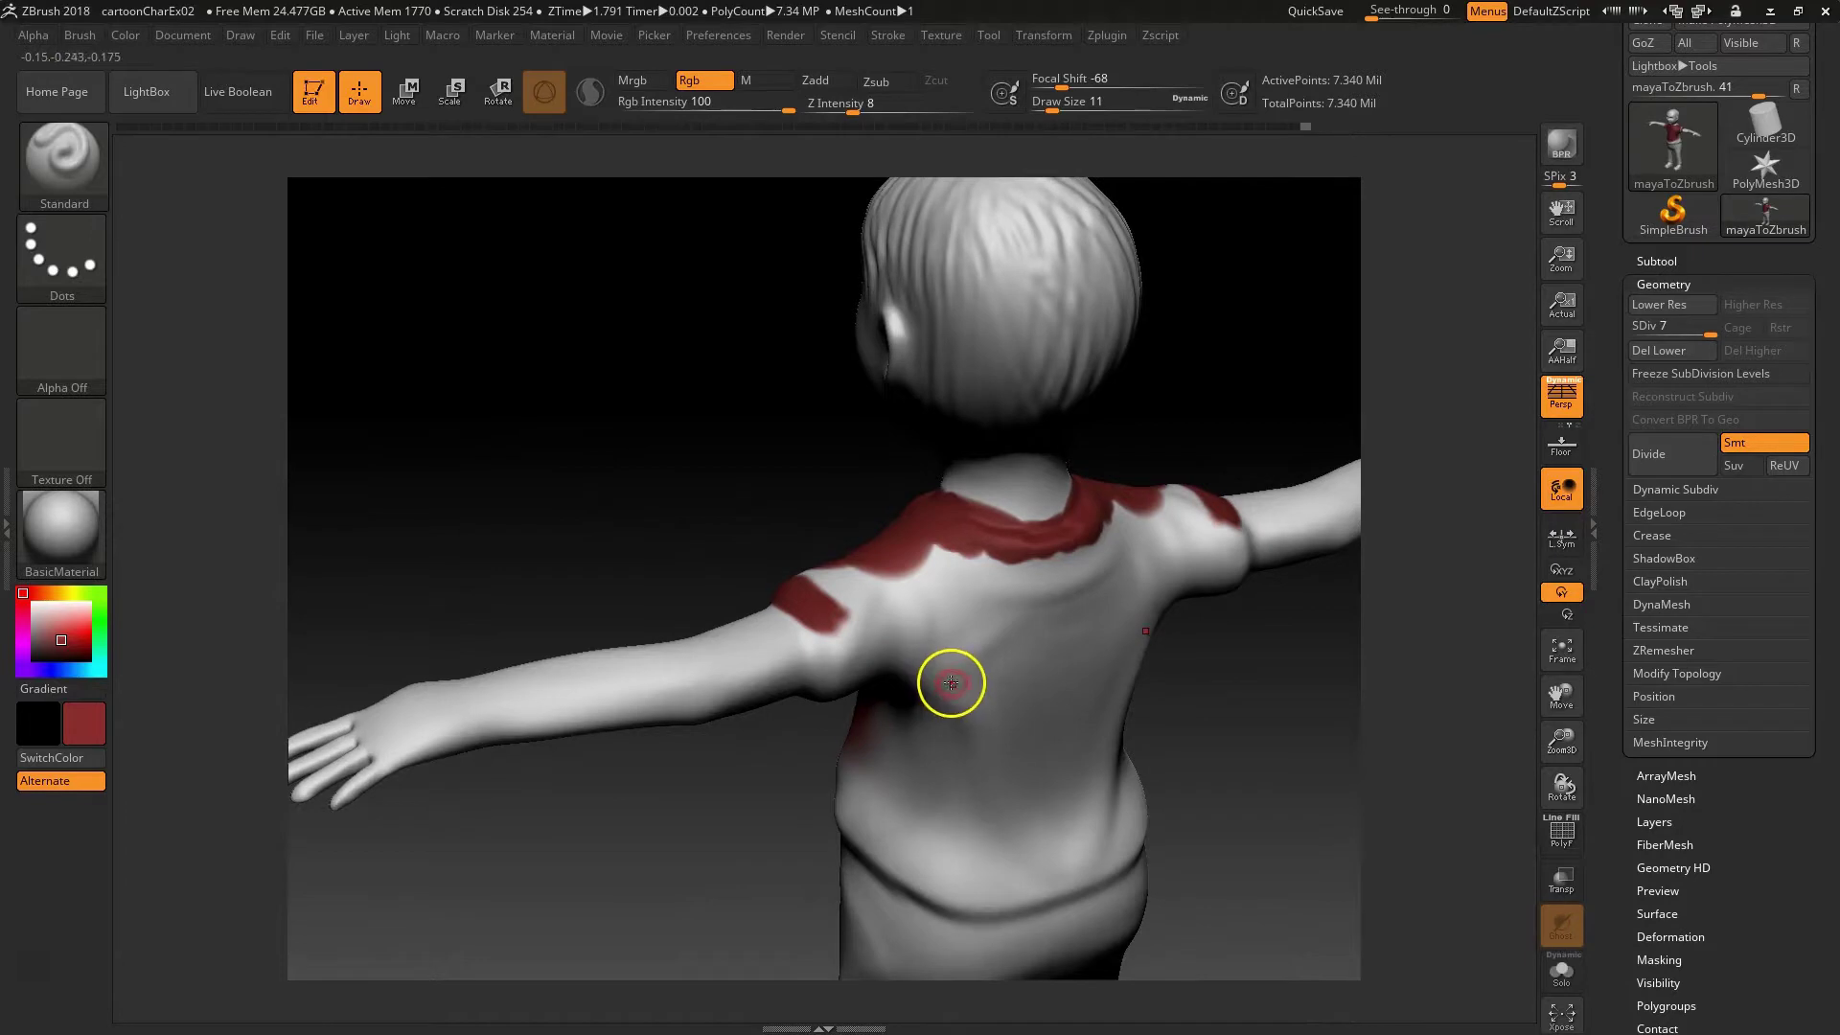
{"action": "key", "text": "space"}
{"action": "left_click_drag", "start_coordinate": [957, 697], "coordinate": [979, 694]}
{"action": "mouse_move", "coordinate": [1062, 595]}
{"action": "left_mouse_down"}
{"action": "mouse_move", "coordinate": [924, 613]}
{"action": "mouse_move", "coordinate": [805, 566]}
{"action": "mouse_move", "coordinate": [915, 719]}
{"action": "mouse_move", "coordinate": [1166, 649]}
{"action": "mouse_move", "coordinate": [961, 843]}
{"action": "mouse_move", "coordinate": [952, 813]}
{"action": "mouse_move", "coordinate": [852, 799]}
{"action": "left_mouse_up"}
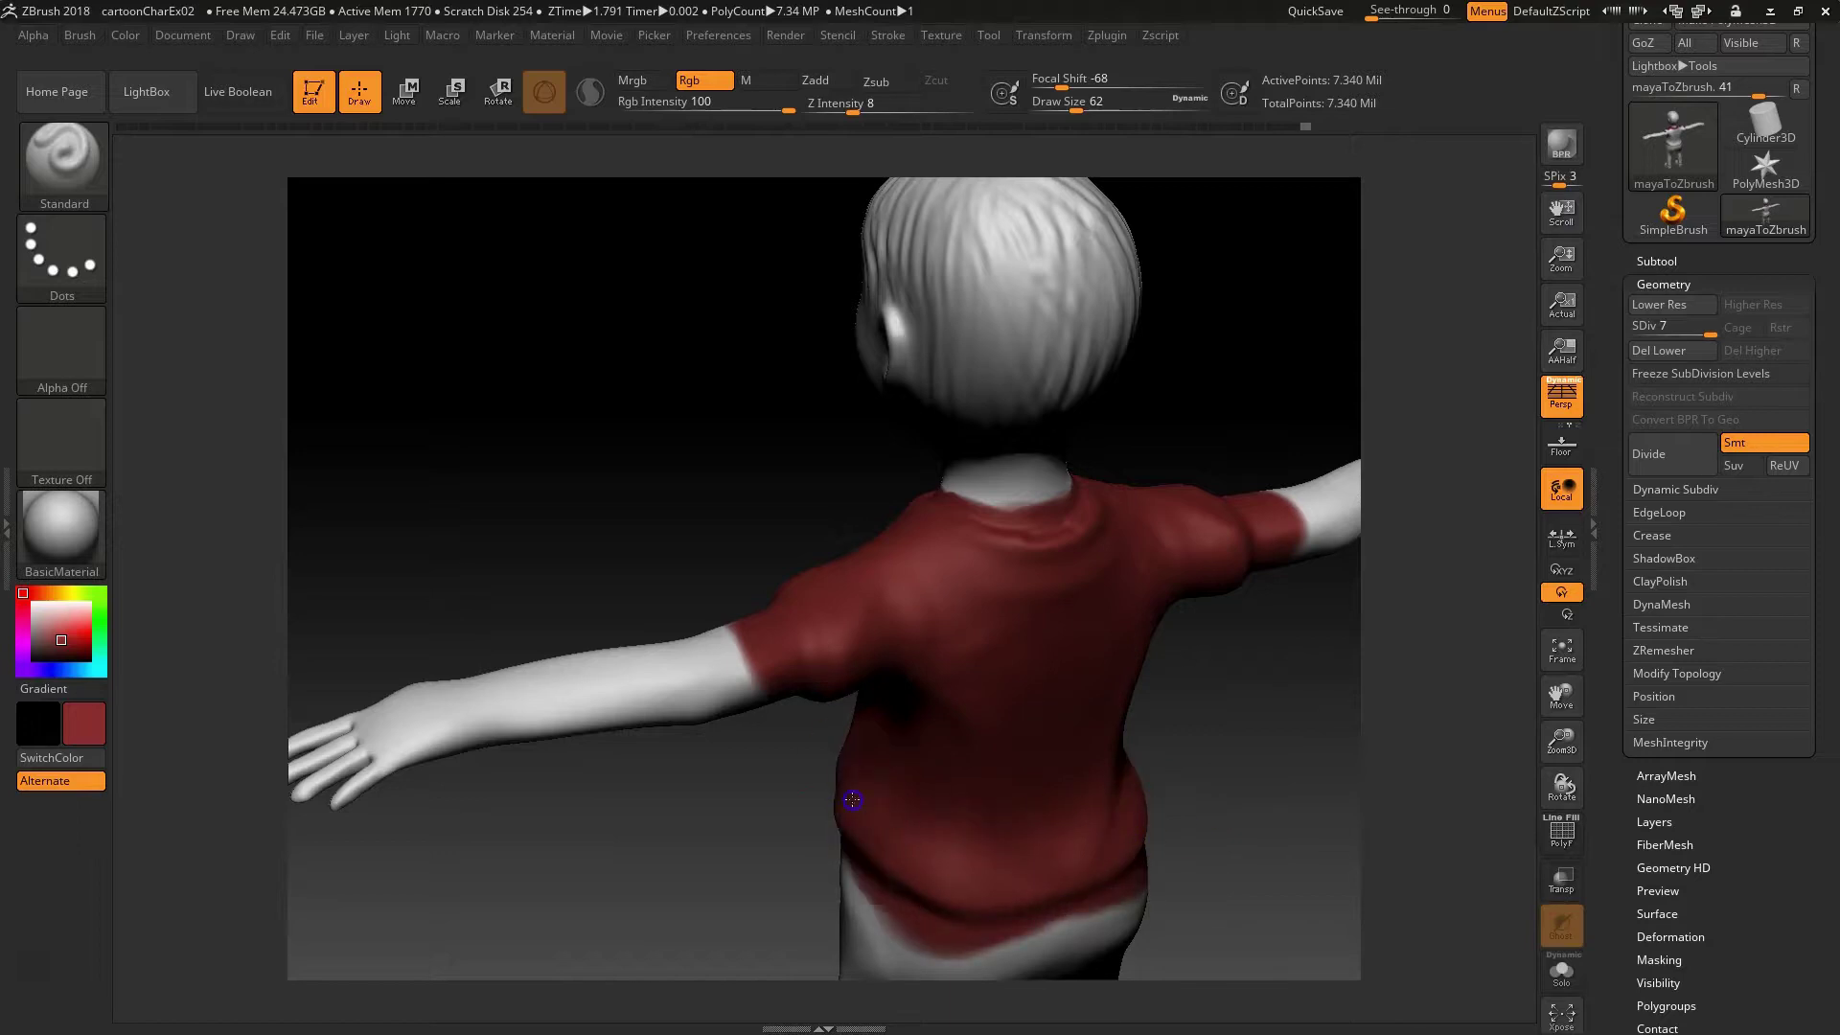
Step: Paint the remaining white areas on the shirt's sides, front and hem red
{"action": "mouse_move", "coordinate": [687, 876]}
{"action": "left_mouse_down"}
{"action": "mouse_move", "coordinate": [892, 847]}
{"action": "mouse_move", "coordinate": [796, 699]}
{"action": "left_mouse_up"}
{"action": "left_click_drag", "start_coordinate": [906, 500], "coordinate": [927, 521]}
{"action": "mouse_move", "coordinate": [1033, 789]}
{"action": "left_mouse_down"}
{"action": "mouse_move", "coordinate": [1220, 727]}
{"action": "mouse_move", "coordinate": [1196, 745]}
{"action": "mouse_move", "coordinate": [1224, 690]}
{"action": "mouse_move", "coordinate": [735, 643]}
{"action": "left_mouse_up"}
Step: Pick a muted blue-grey color for the trousers
{"action": "left_click_drag", "start_coordinate": [595, 458], "coordinate": [401, 164], "text": "alt"}
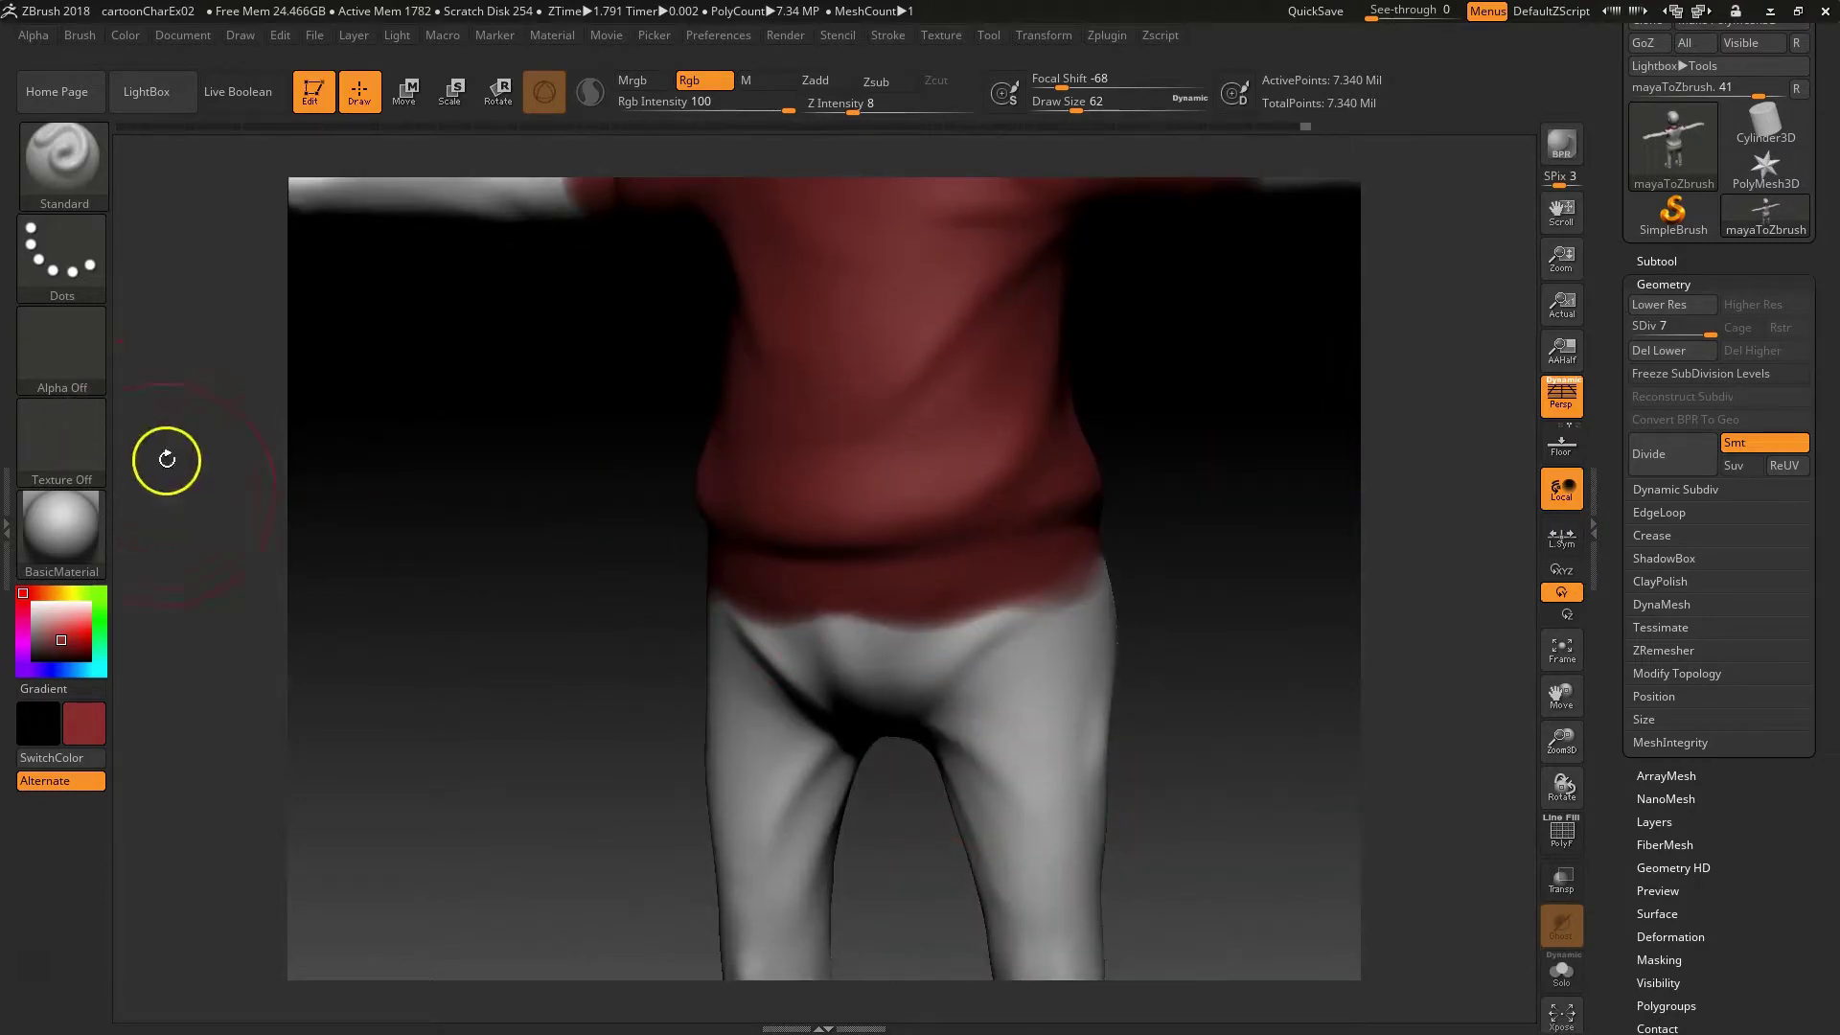
{"action": "left_click", "coordinate": [102, 651]}
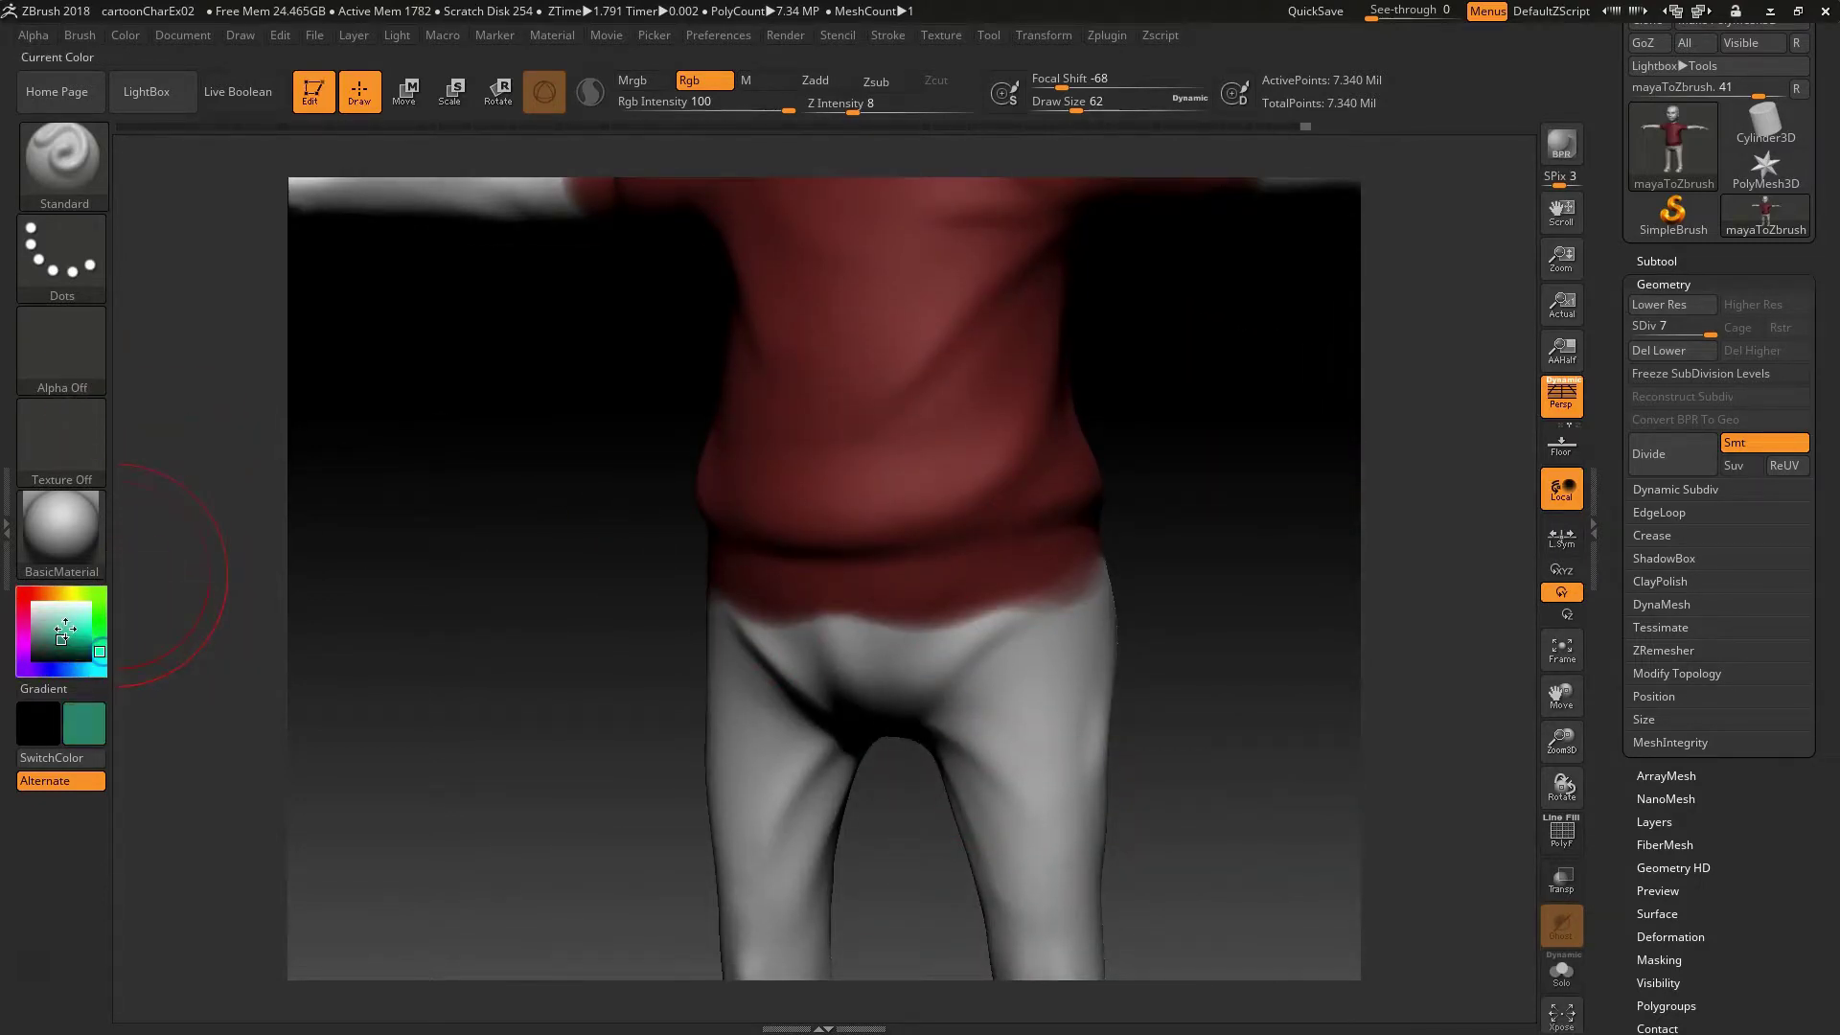
{"action": "left_click", "coordinate": [94, 668]}
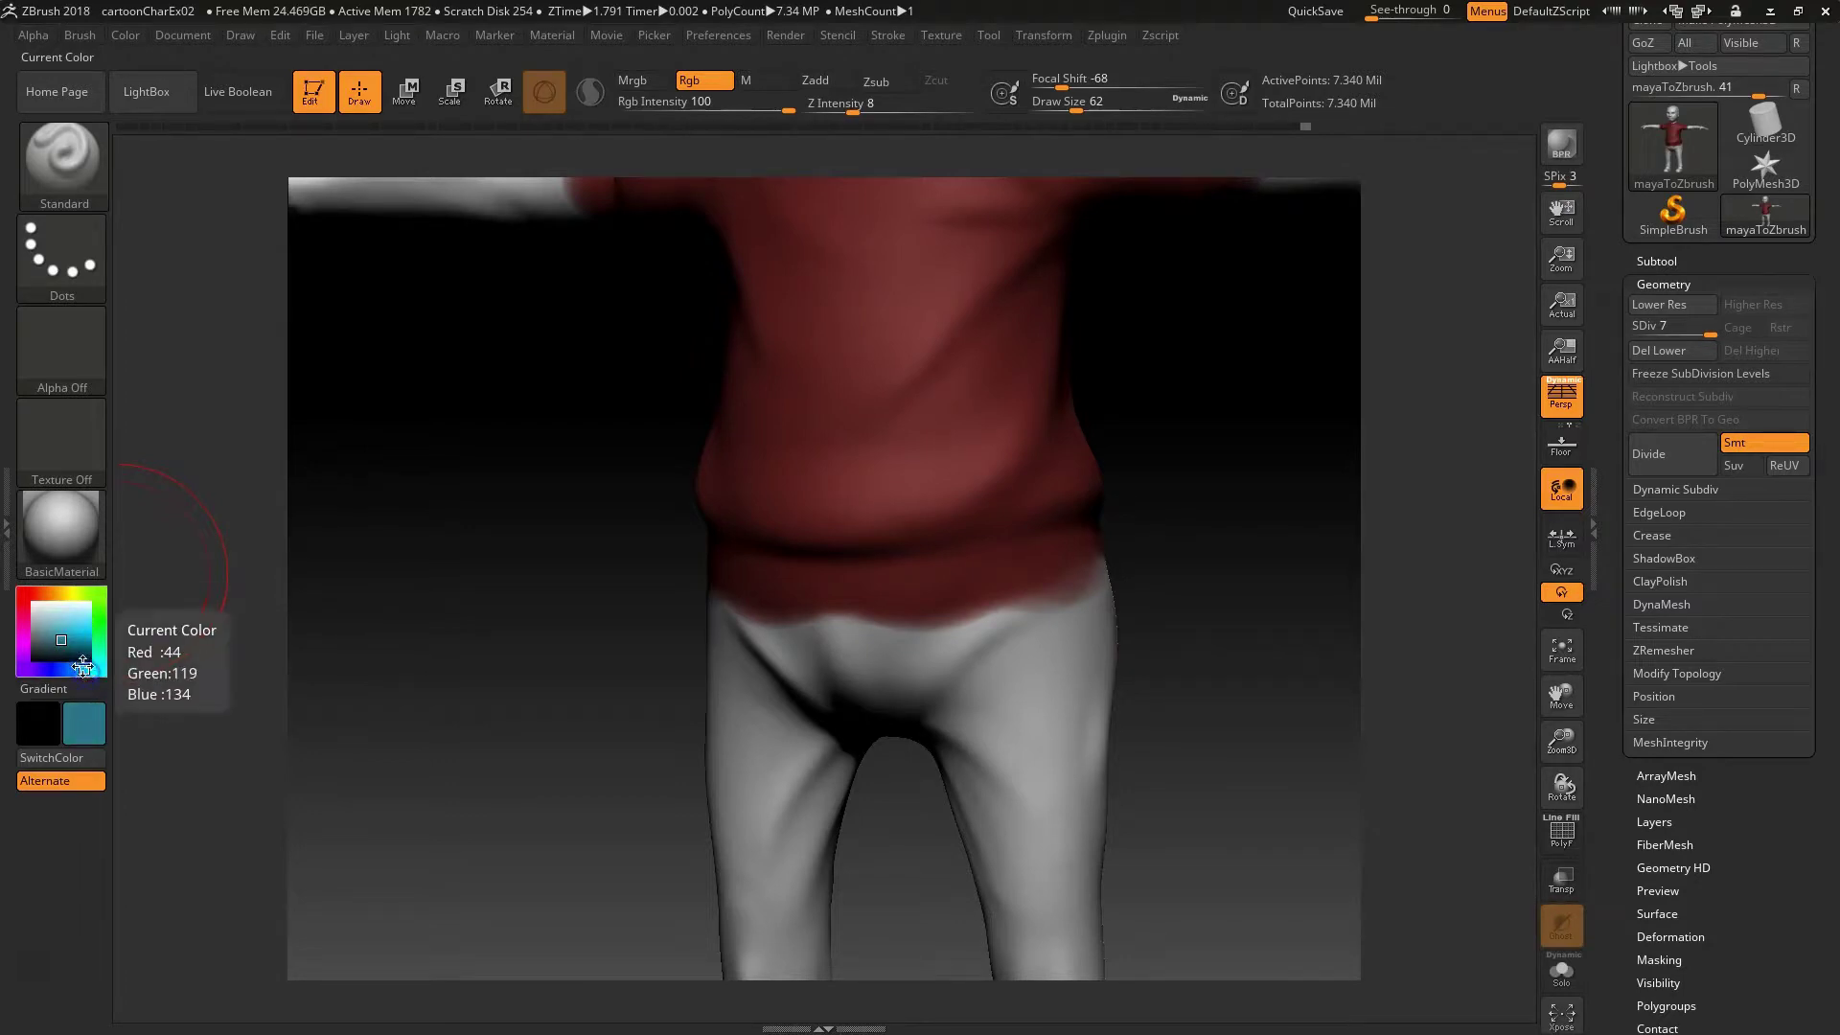
{"action": "left_click", "coordinate": [50, 635]}
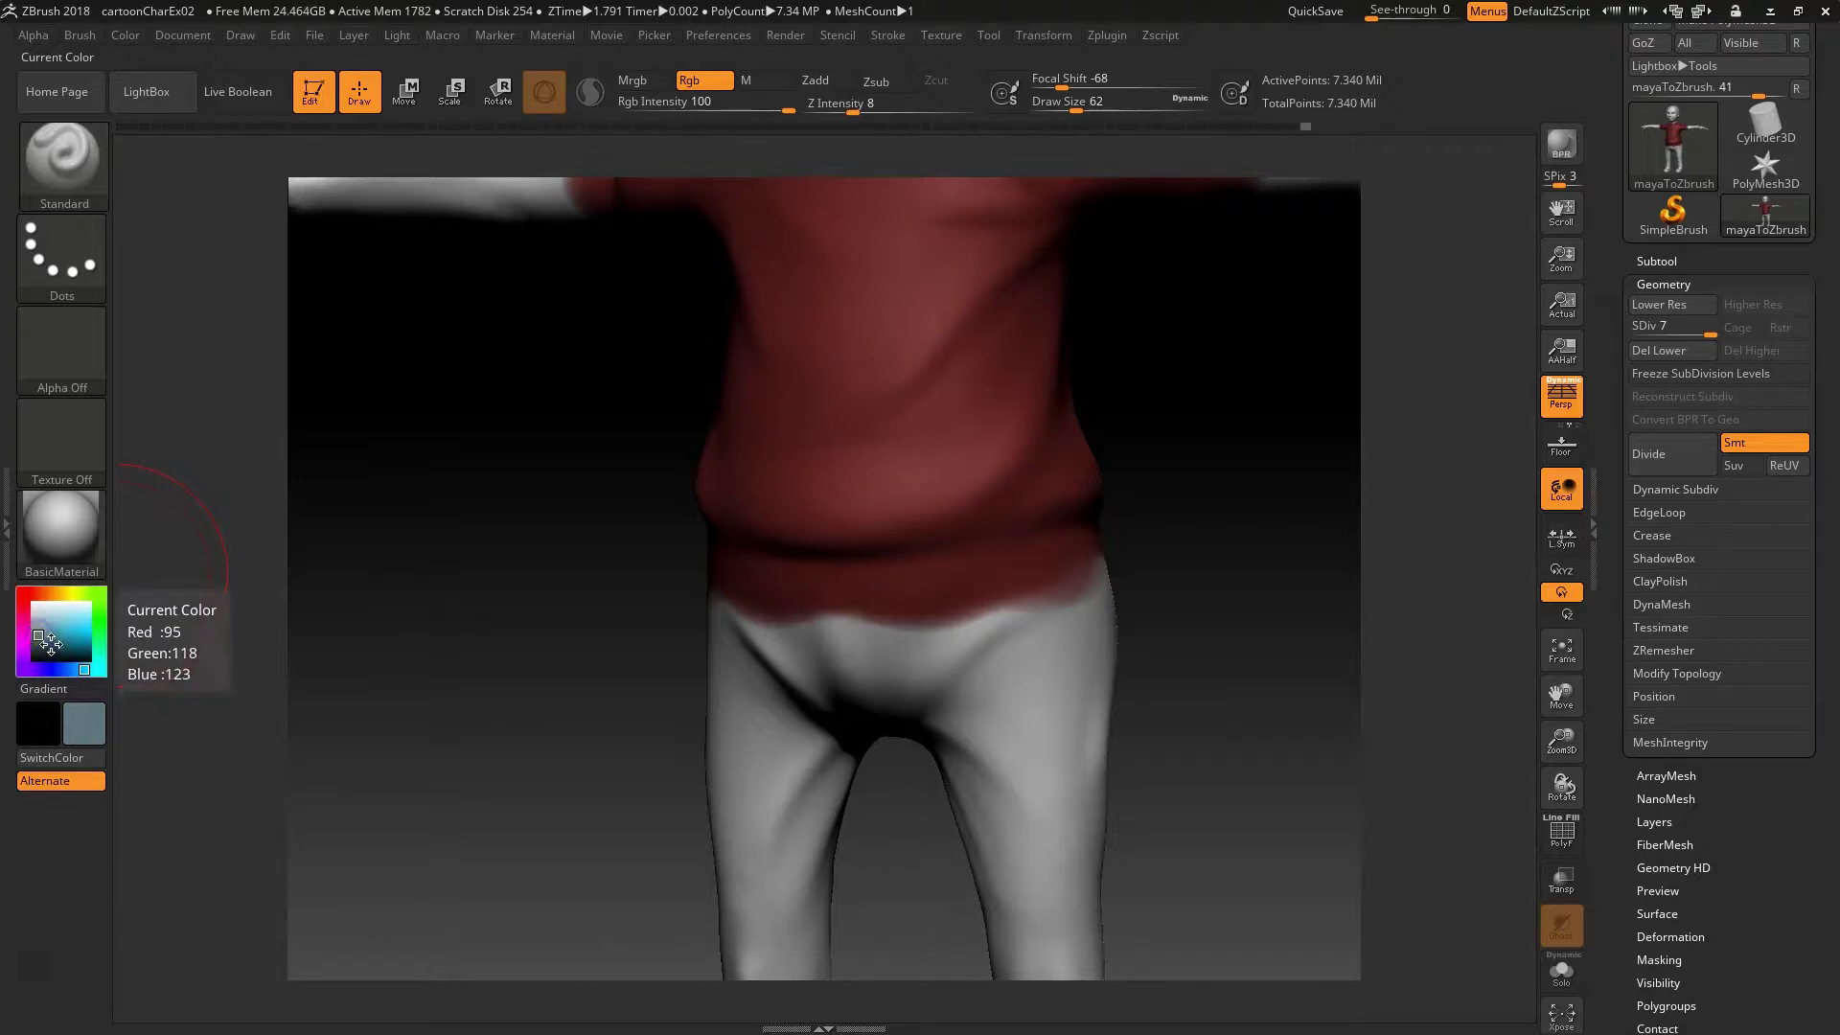
Step: Paint the front of both trouser legs and the crotch area blue-grey, down to the ankles
{"action": "mouse_move", "coordinate": [1068, 792]}
{"action": "left_mouse_down"}
{"action": "mouse_move", "coordinate": [929, 805]}
{"action": "mouse_move", "coordinate": [1010, 764]}
{"action": "mouse_move", "coordinate": [1054, 767]}
{"action": "left_mouse_up"}
{"action": "left_click_drag", "start_coordinate": [1153, 613], "coordinate": [1096, 376], "text": "alt"}
{"action": "mouse_move", "coordinate": [1006, 671]}
{"action": "left_mouse_down"}
{"action": "mouse_move", "coordinate": [941, 769]}
{"action": "mouse_move", "coordinate": [1030, 833]}
{"action": "left_mouse_up"}
{"action": "left_click_drag", "start_coordinate": [1094, 478], "coordinate": [839, 515]}
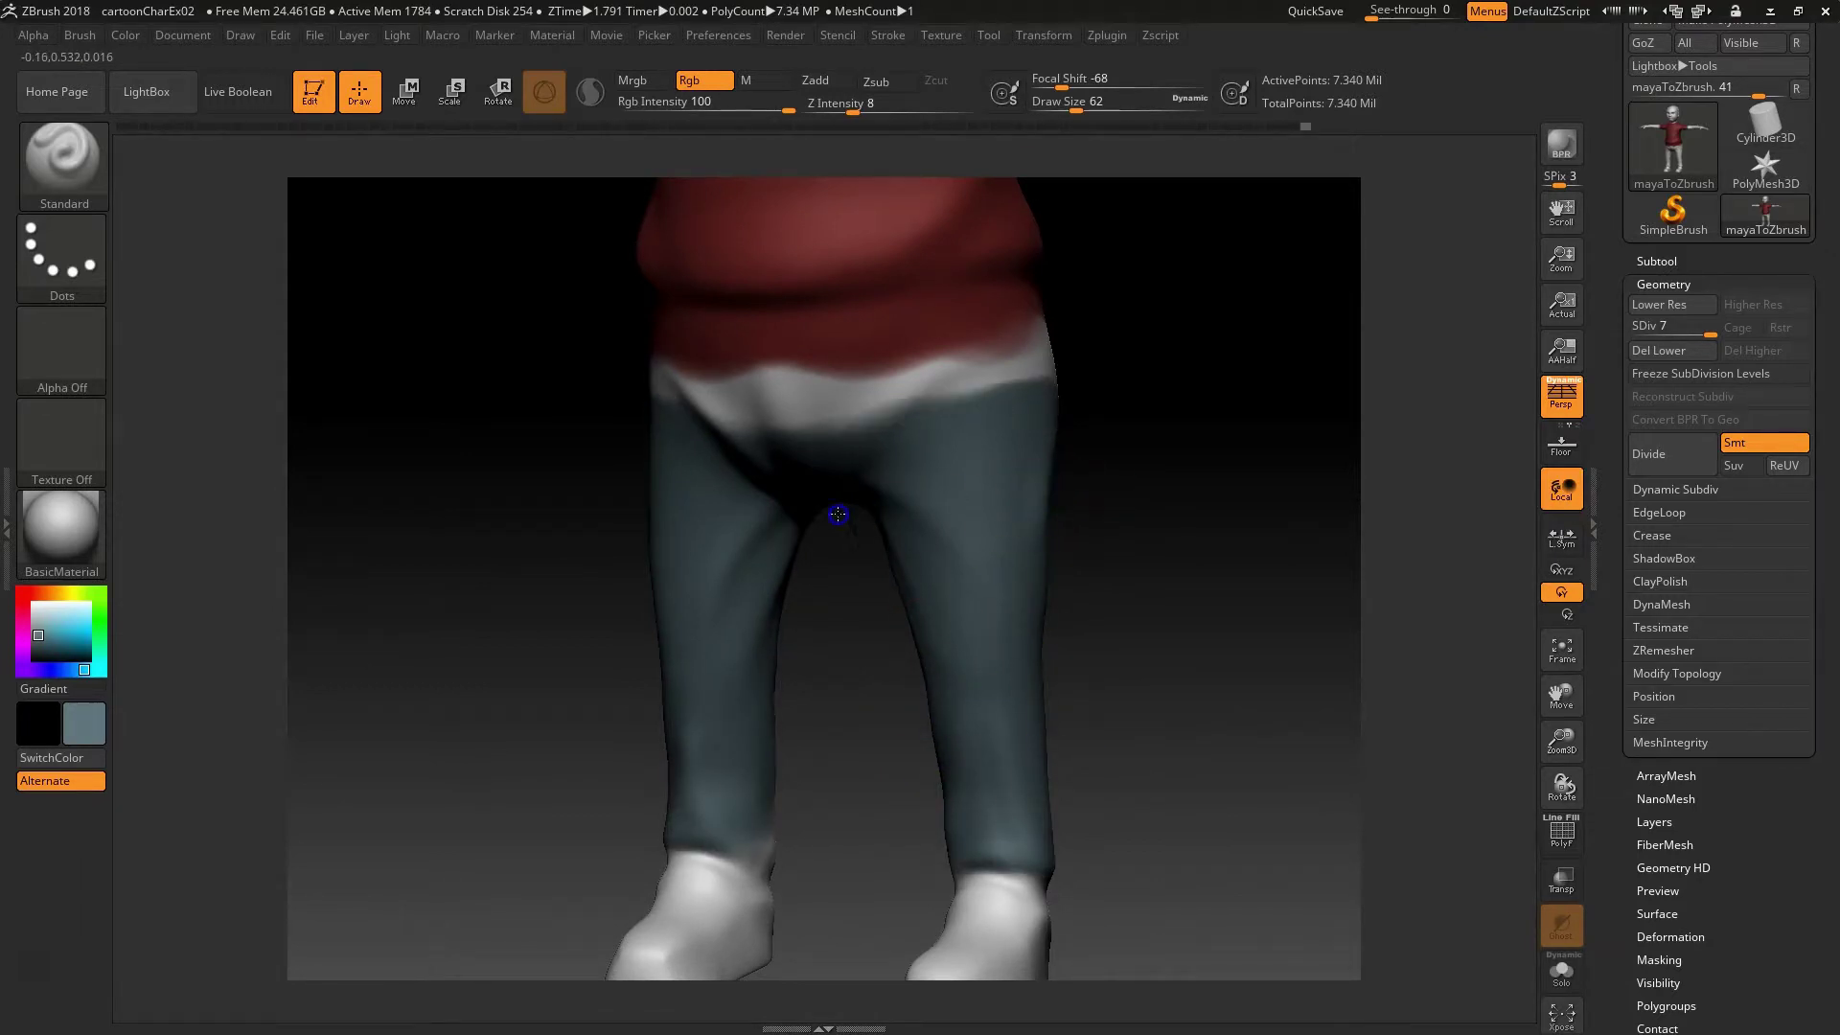
Step: Paint the sides and back of the trousers blue-grey up to just below the shirt hem
{"action": "left_click_drag", "start_coordinate": [1340, 707], "coordinate": [1121, 682]}
{"action": "mouse_move", "coordinate": [939, 518]}
{"action": "left_mouse_down"}
{"action": "mouse_move", "coordinate": [892, 661]}
{"action": "mouse_move", "coordinate": [900, 760]}
{"action": "mouse_move", "coordinate": [858, 819]}
{"action": "mouse_move", "coordinate": [895, 428]}
{"action": "mouse_move", "coordinate": [1108, 419]}
{"action": "mouse_move", "coordinate": [1212, 307]}
{"action": "left_mouse_up"}
{"action": "left_click_drag", "start_coordinate": [1320, 578], "coordinate": [1175, 843]}
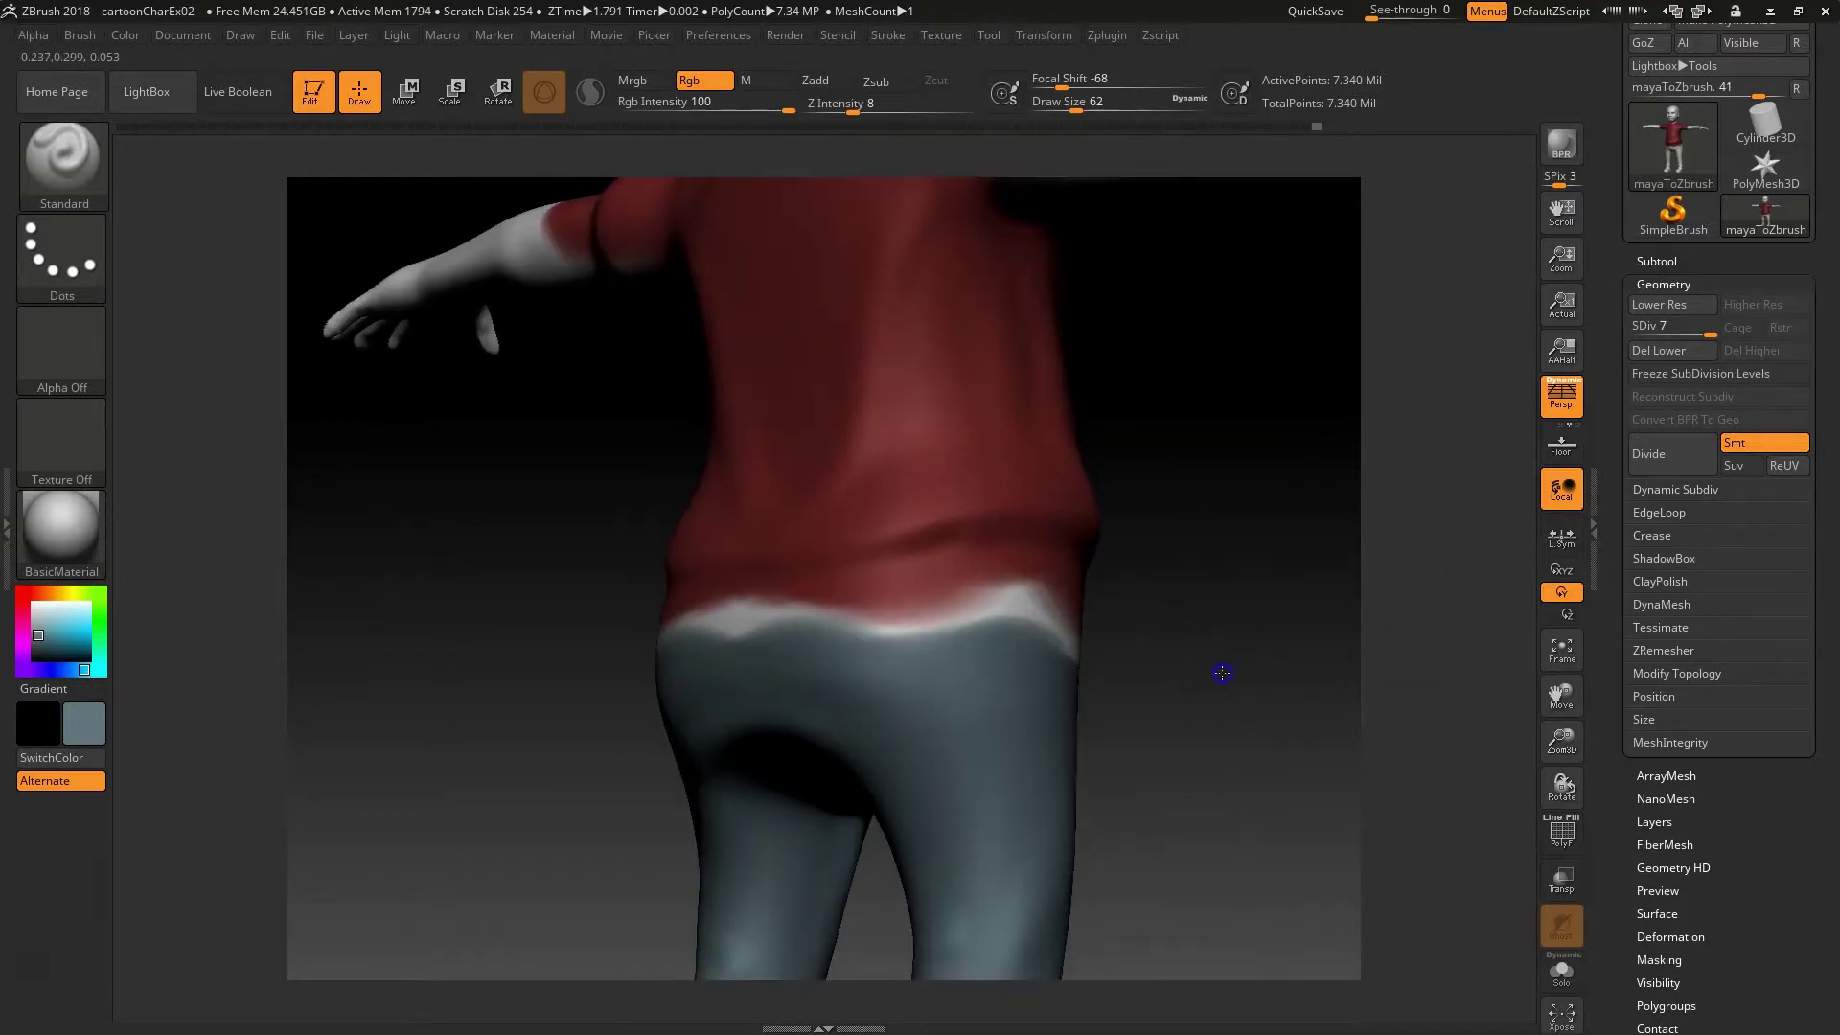
Step: Reduce the brush draw size to 12 and turn on LazyMouse for painting the trouser edge at the shirt hem
{"action": "left_click_drag", "start_coordinate": [1222, 673], "coordinate": [1285, 764], "text": "alt"}
{"action": "mouse_move", "coordinate": [1409, 451]}
{"action": "left_mouse_down", "text": "alt"}
{"action": "mouse_move", "coordinate": [1245, 674]}
{"action": "mouse_move", "coordinate": [1194, 680]}
{"action": "mouse_move", "coordinate": [1211, 699]}
{"action": "mouse_move", "coordinate": [986, 677]}
{"action": "mouse_move", "coordinate": [968, 704]}
{"action": "left_mouse_up", "text": "alt"}
{"action": "key", "text": "space"}
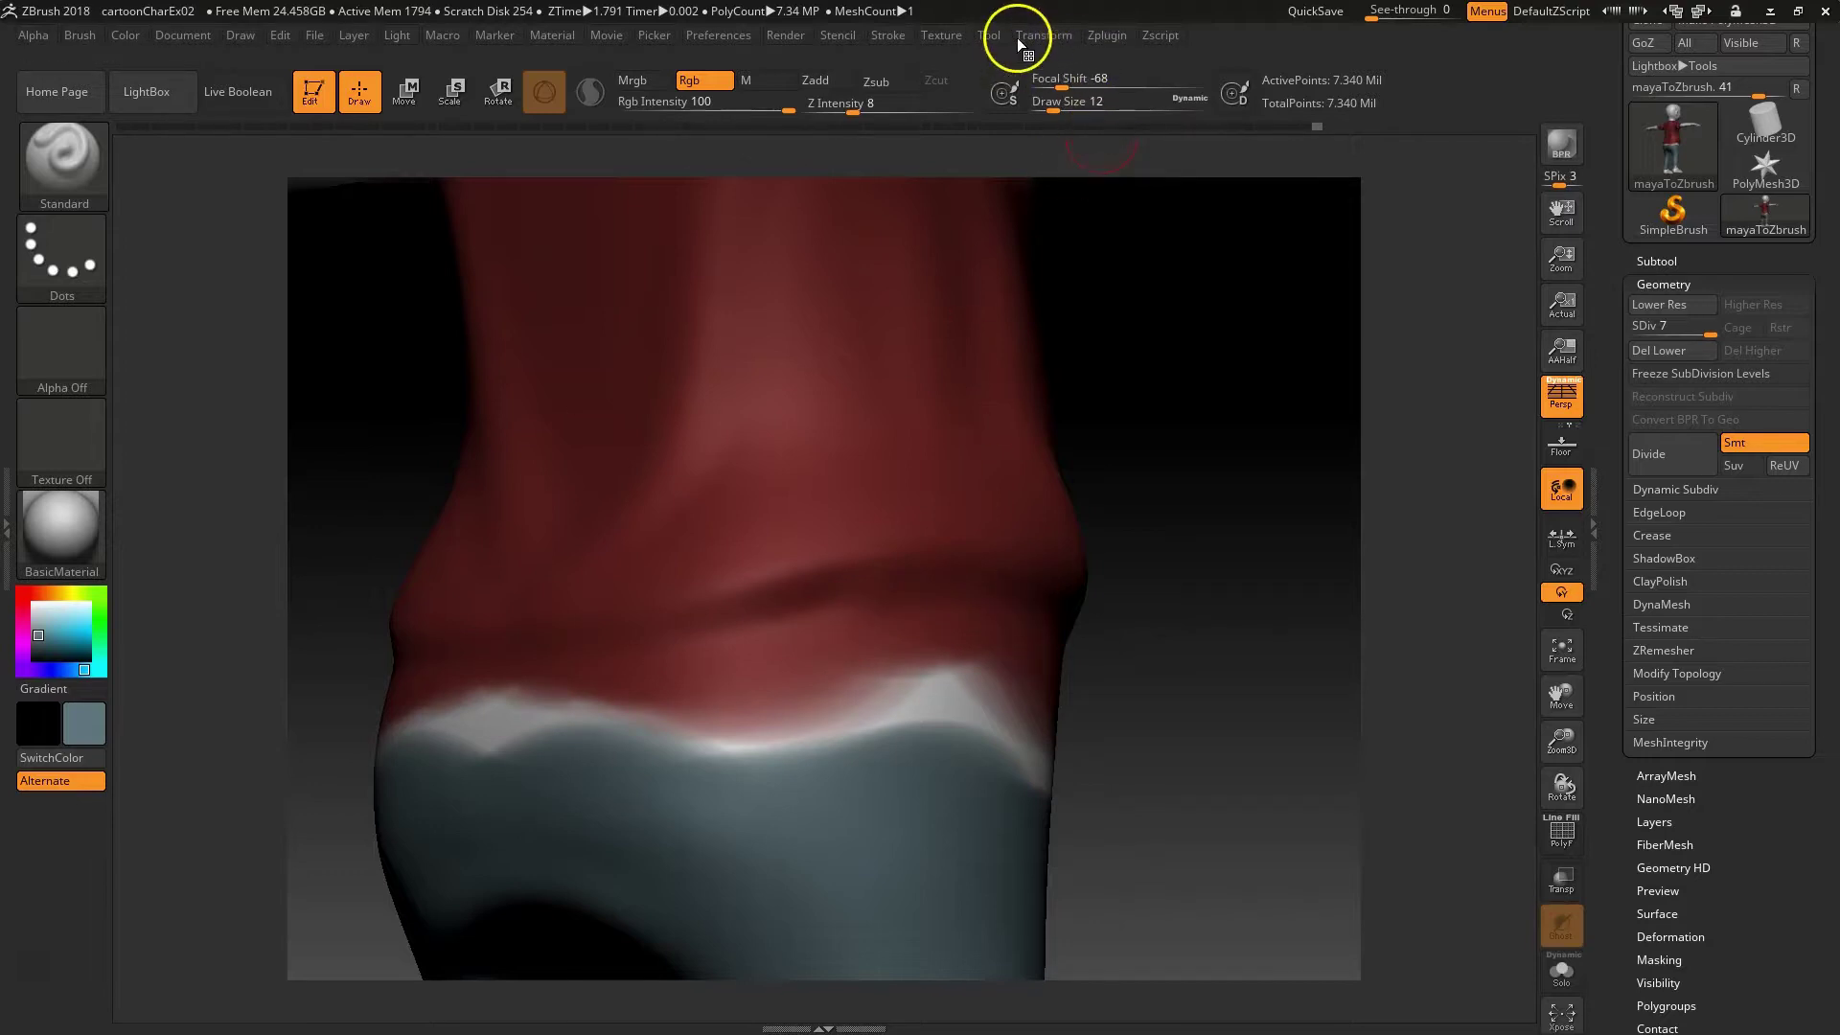
{"action": "left_click", "coordinate": [899, 34]}
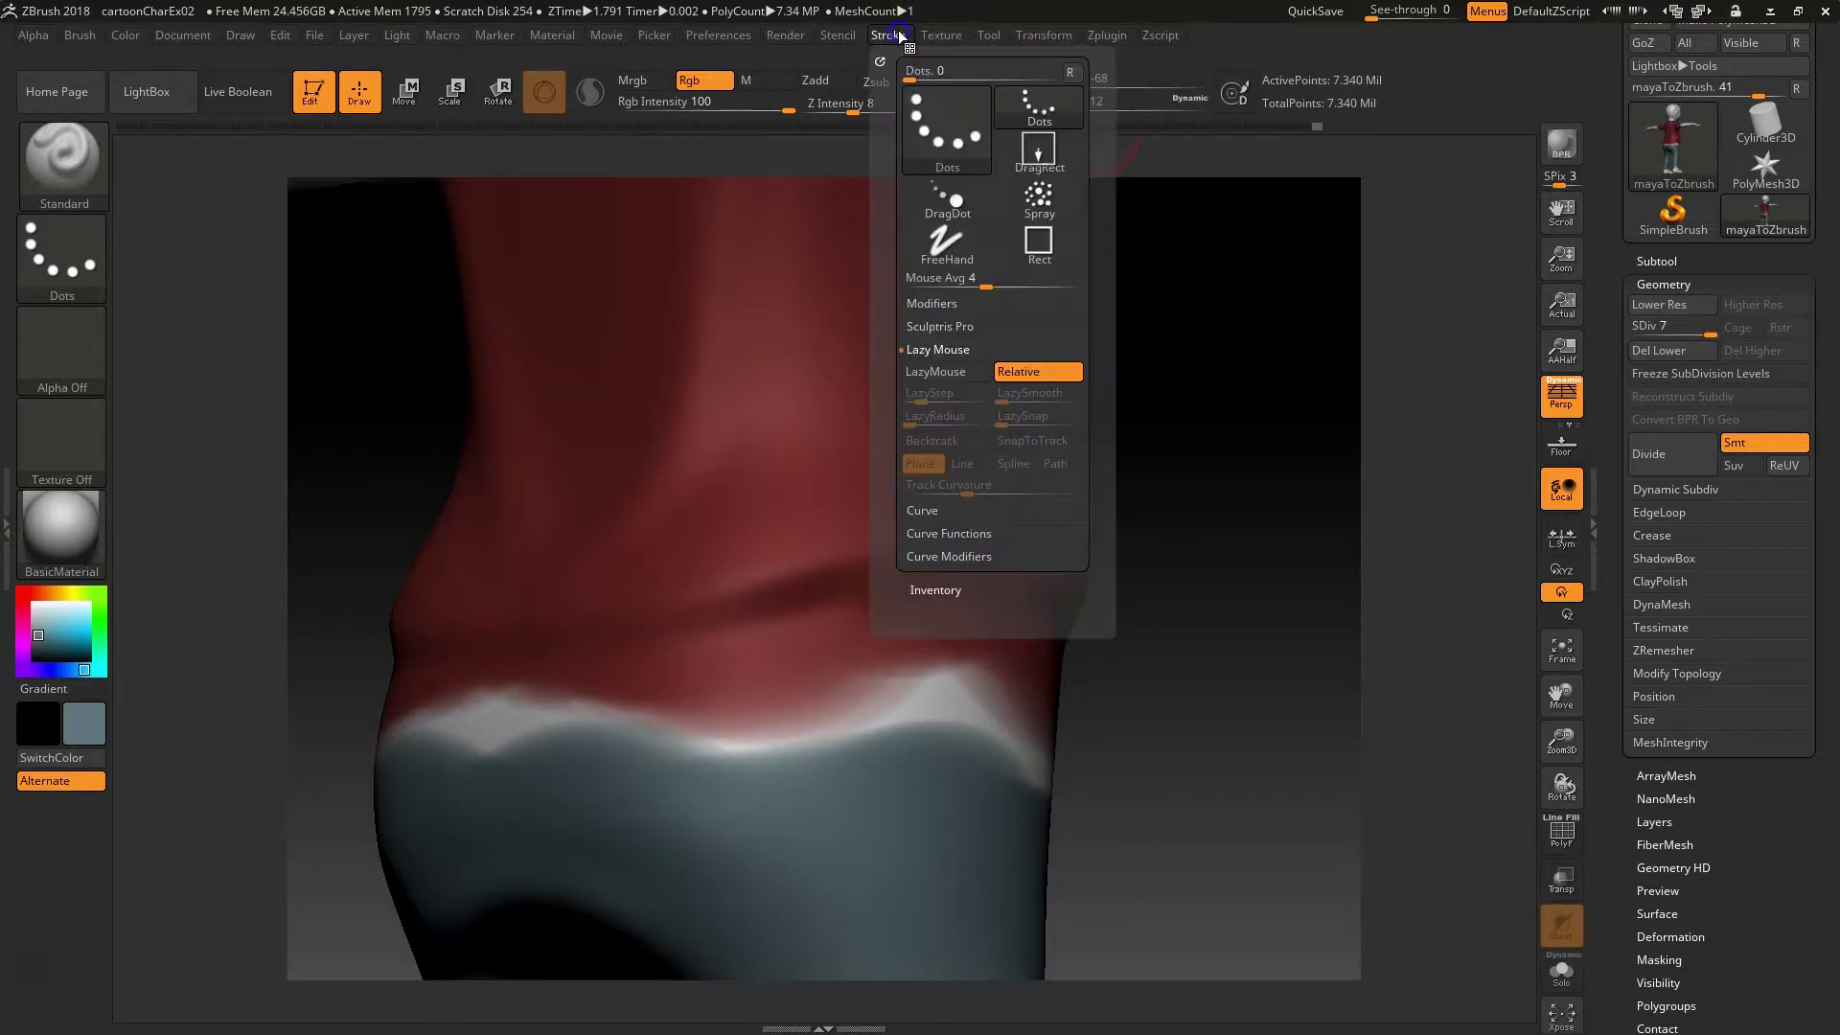
{"action": "left_click", "coordinate": [887, 35]}
{"action": "left_click", "coordinate": [952, 369]}
Step: Try blue-grey strokes over the white gap below the back of the shirt hem and undo them
{"action": "left_click_drag", "start_coordinate": [924, 711], "coordinate": [719, 722]}
{"action": "key", "text": "ctrl"}
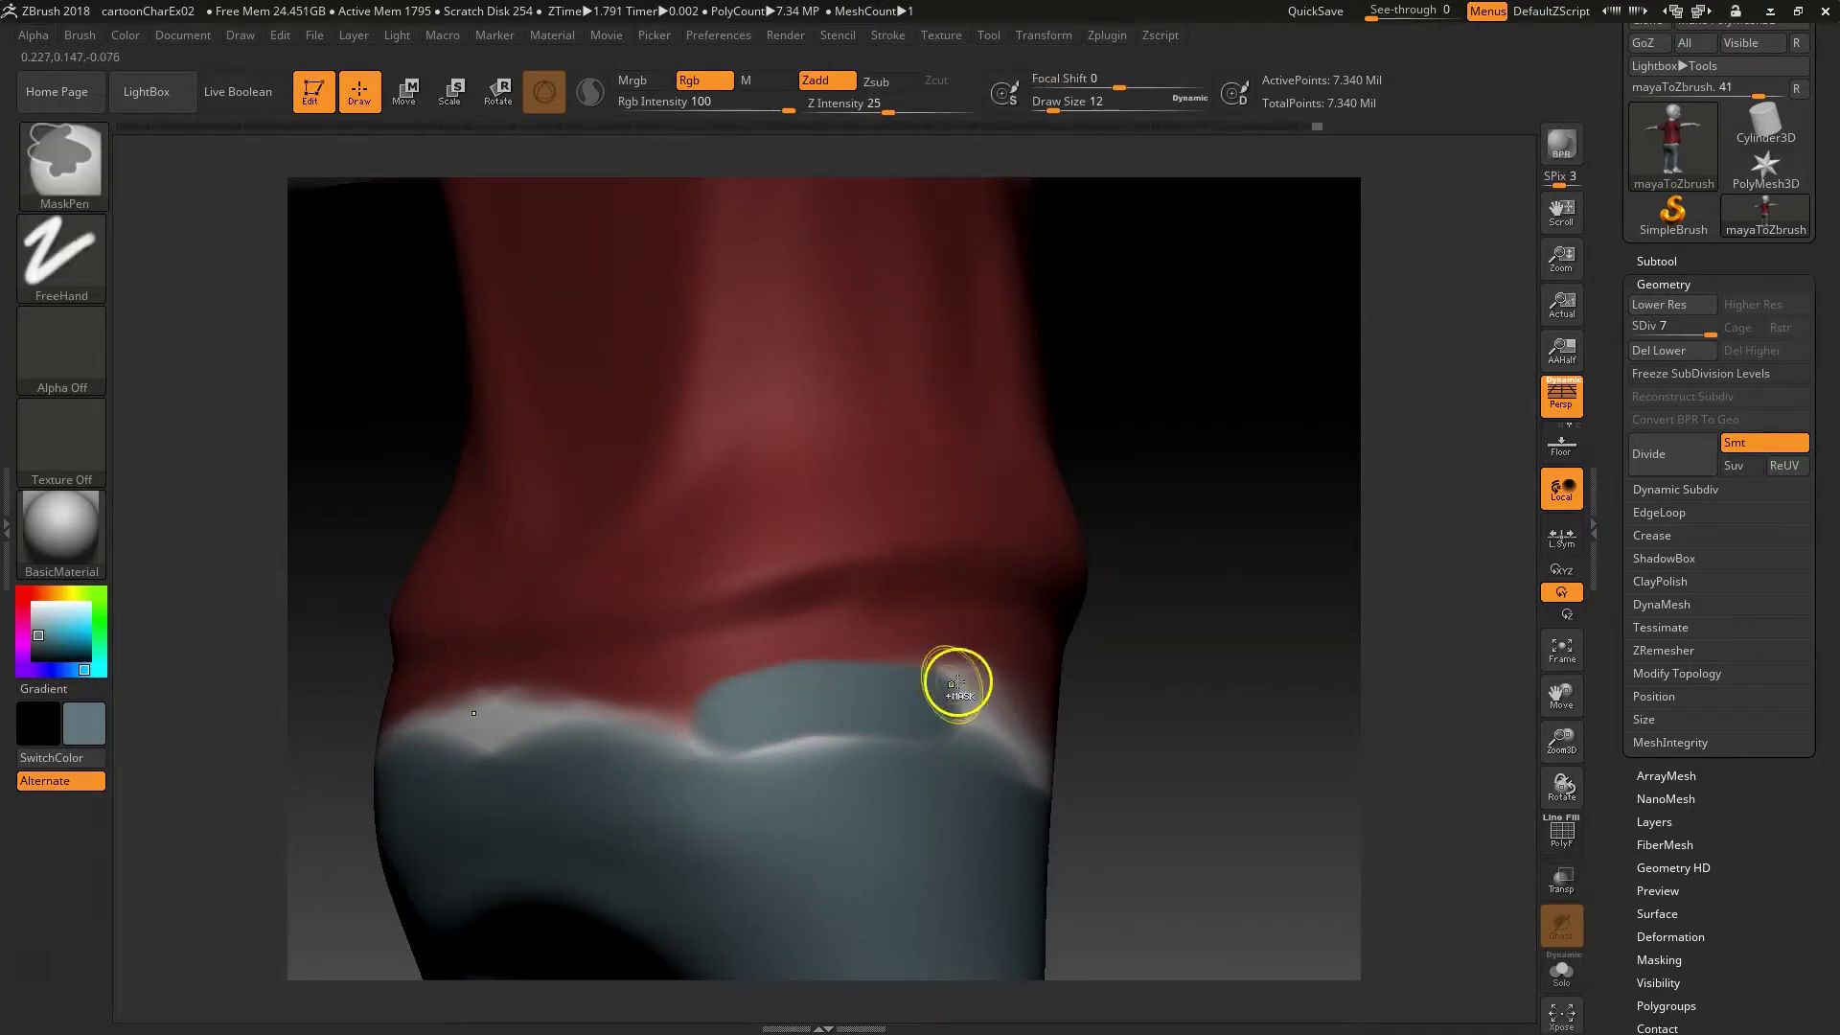
{"action": "key", "text": "ctrl+z"}
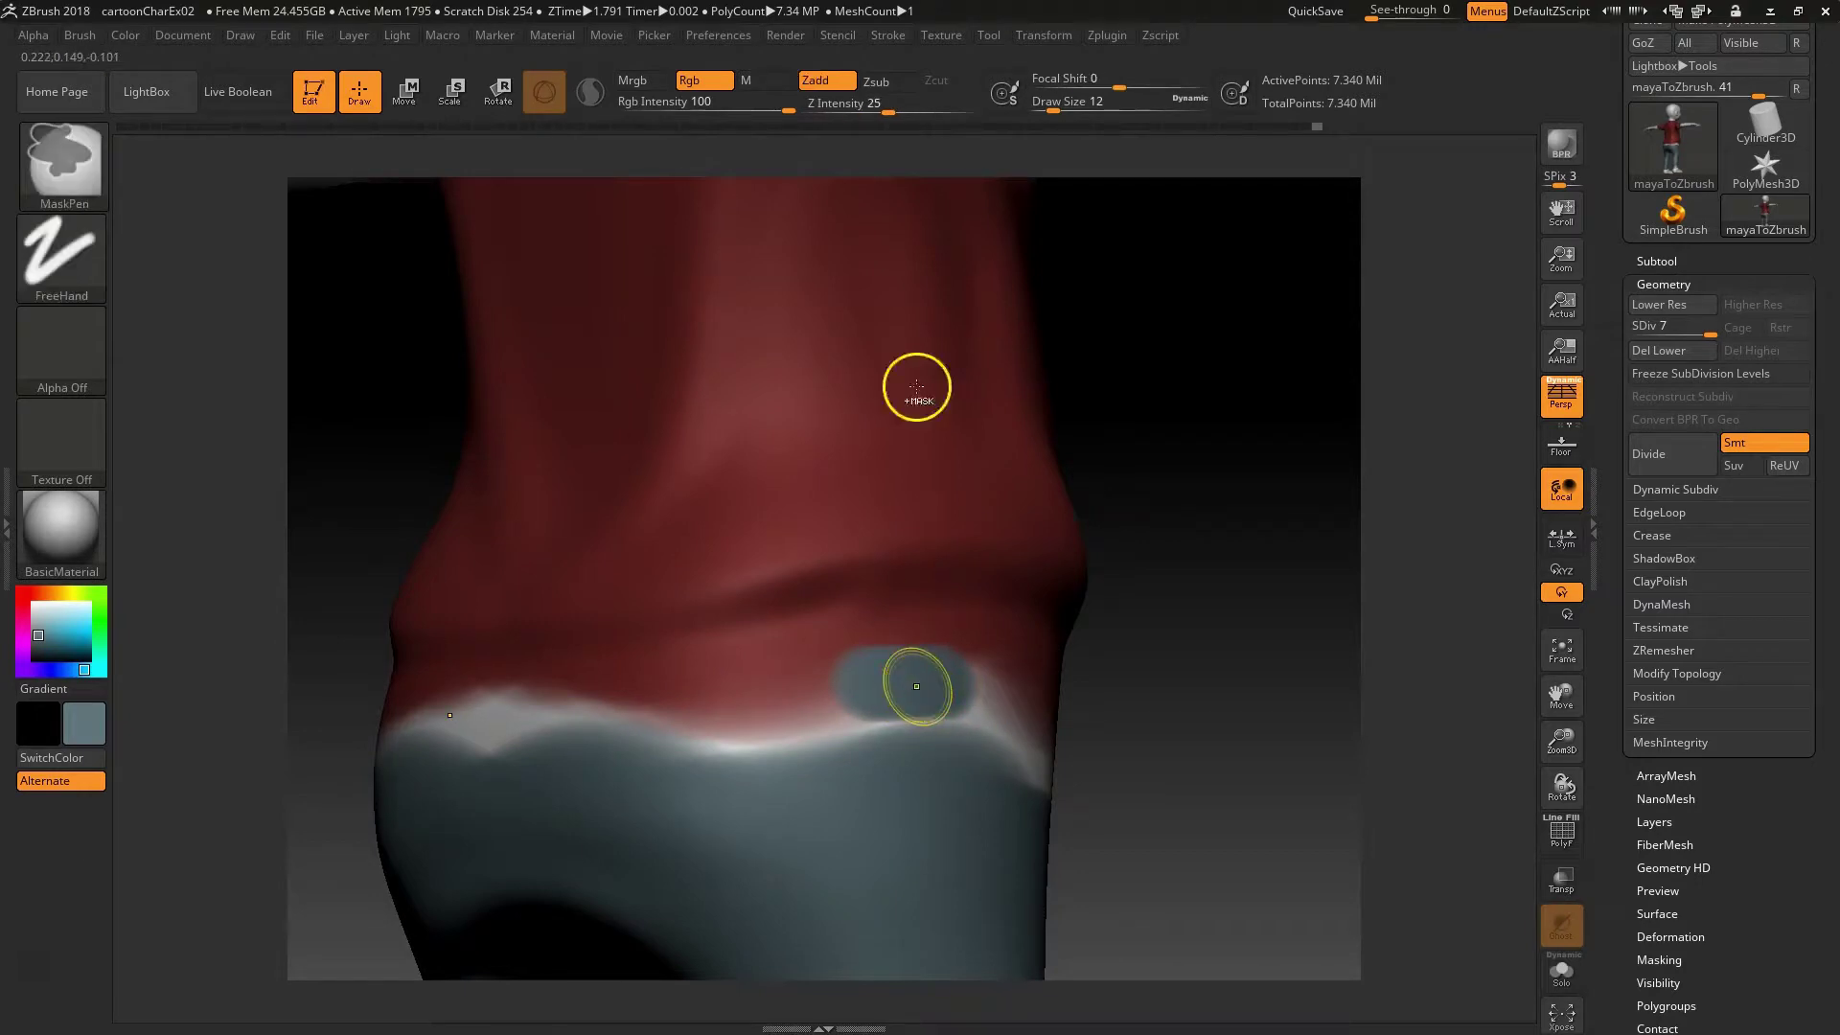
{"action": "key", "text": "ctrl+z"}
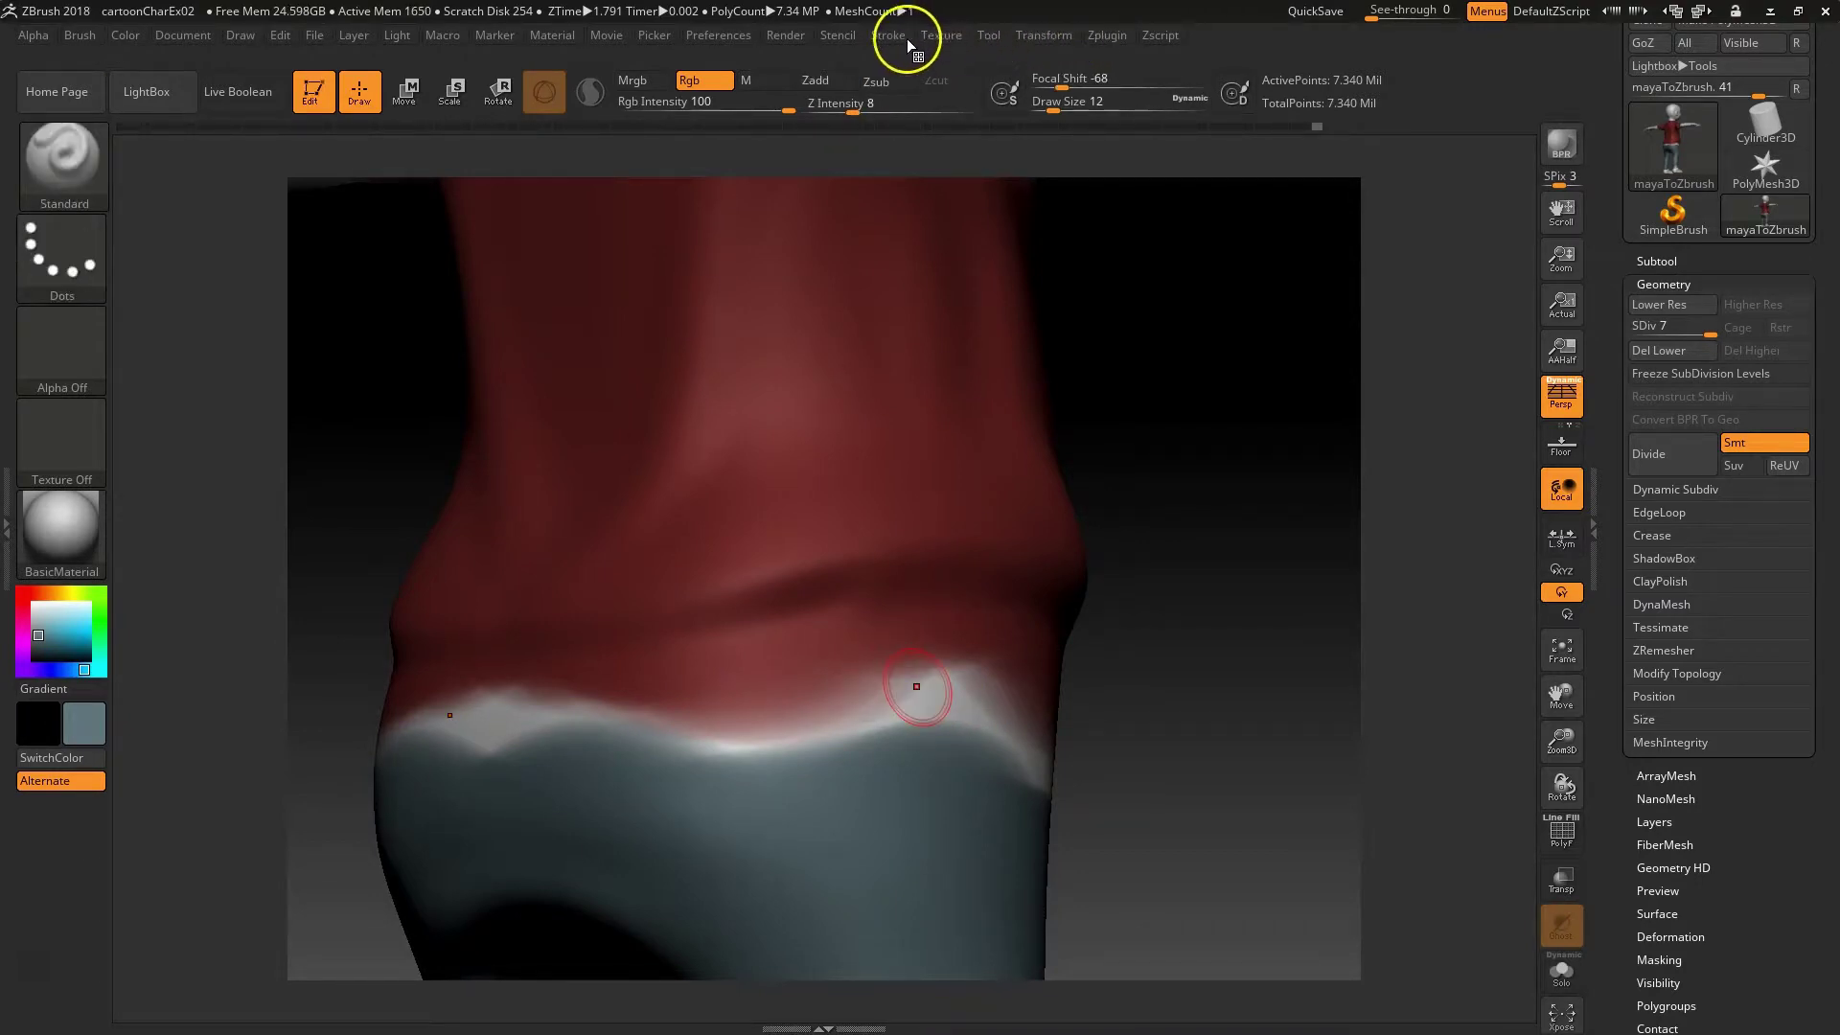
Step: Increase the LazyRadius and paint the trouser edge blue-grey along the back and side of the shirt hem
{"action": "left_click", "coordinate": [903, 37]}
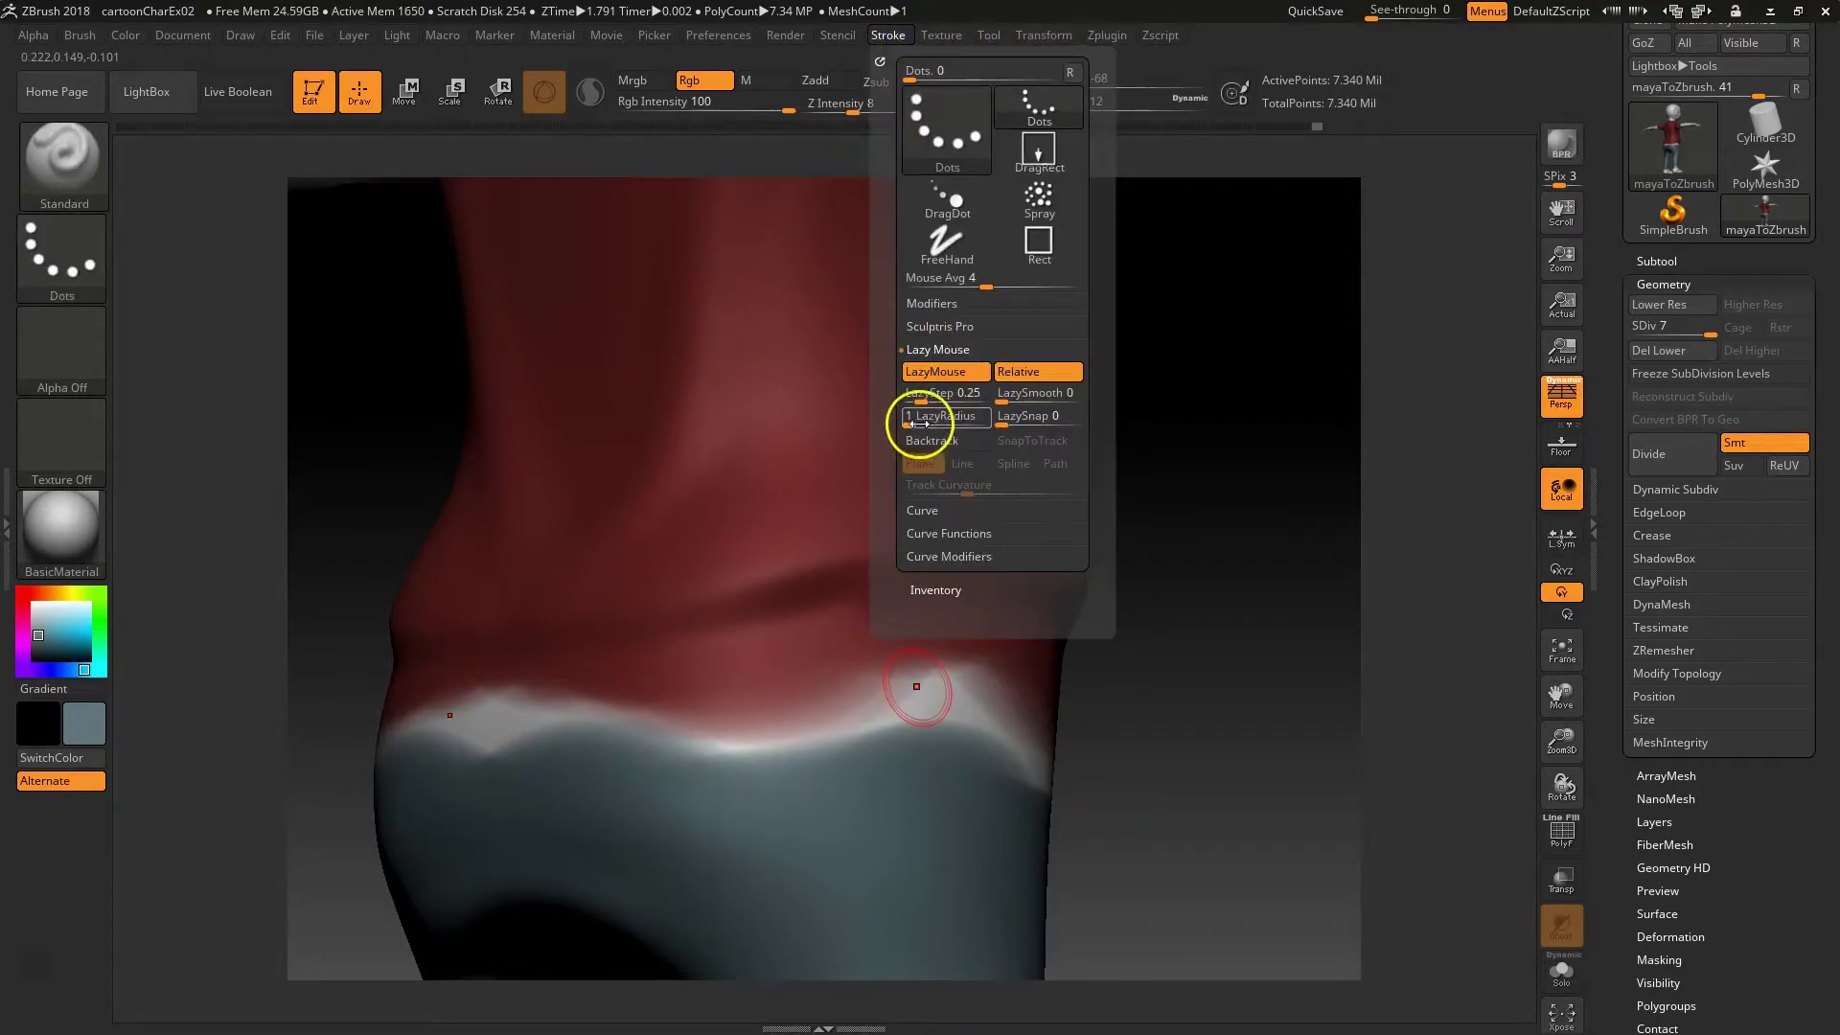
{"action": "left_click_drag", "start_coordinate": [909, 426], "coordinate": [918, 422]}
{"action": "mouse_move", "coordinate": [939, 712]}
{"action": "left_mouse_down"}
{"action": "mouse_move", "coordinate": [851, 699]}
{"action": "mouse_move", "coordinate": [501, 751]}
{"action": "mouse_move", "coordinate": [442, 702]}
{"action": "mouse_move", "coordinate": [902, 630]}
{"action": "left_mouse_up"}
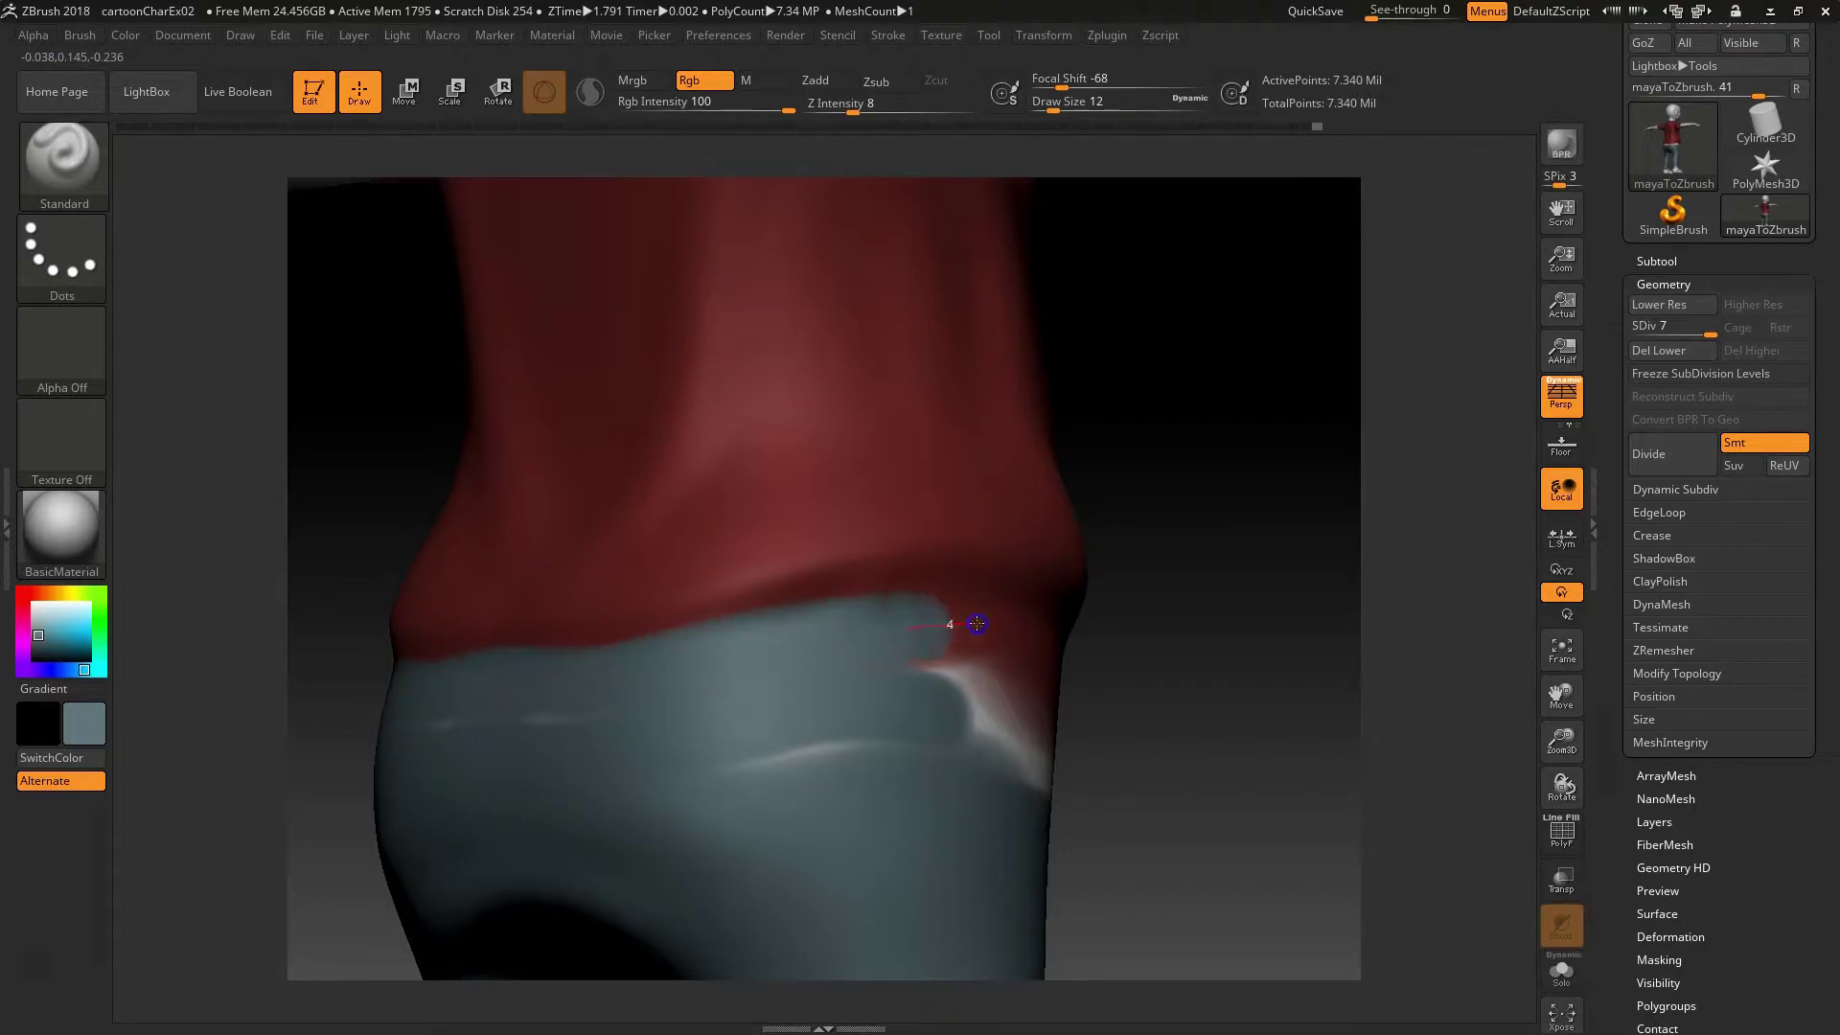
{"action": "left_click_drag", "start_coordinate": [1032, 782], "coordinate": [577, 794]}
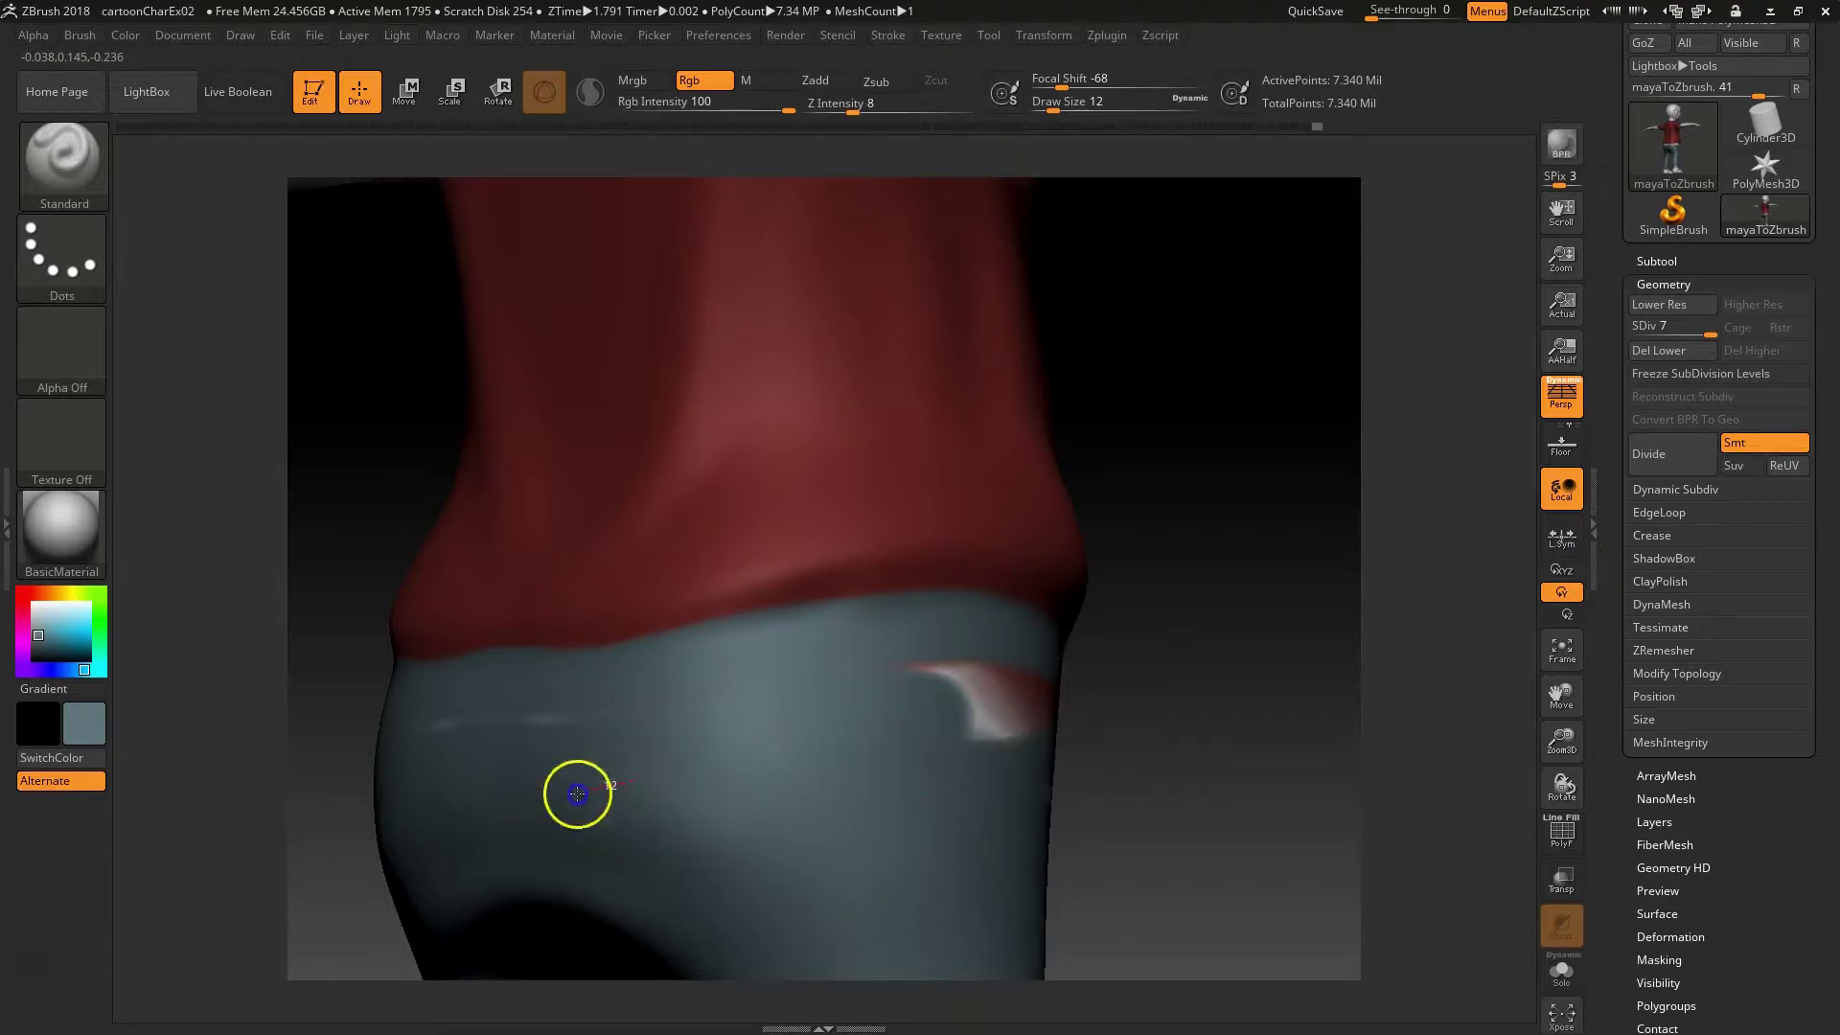
{"action": "left_click_drag", "start_coordinate": [757, 729], "coordinate": [1088, 677]}
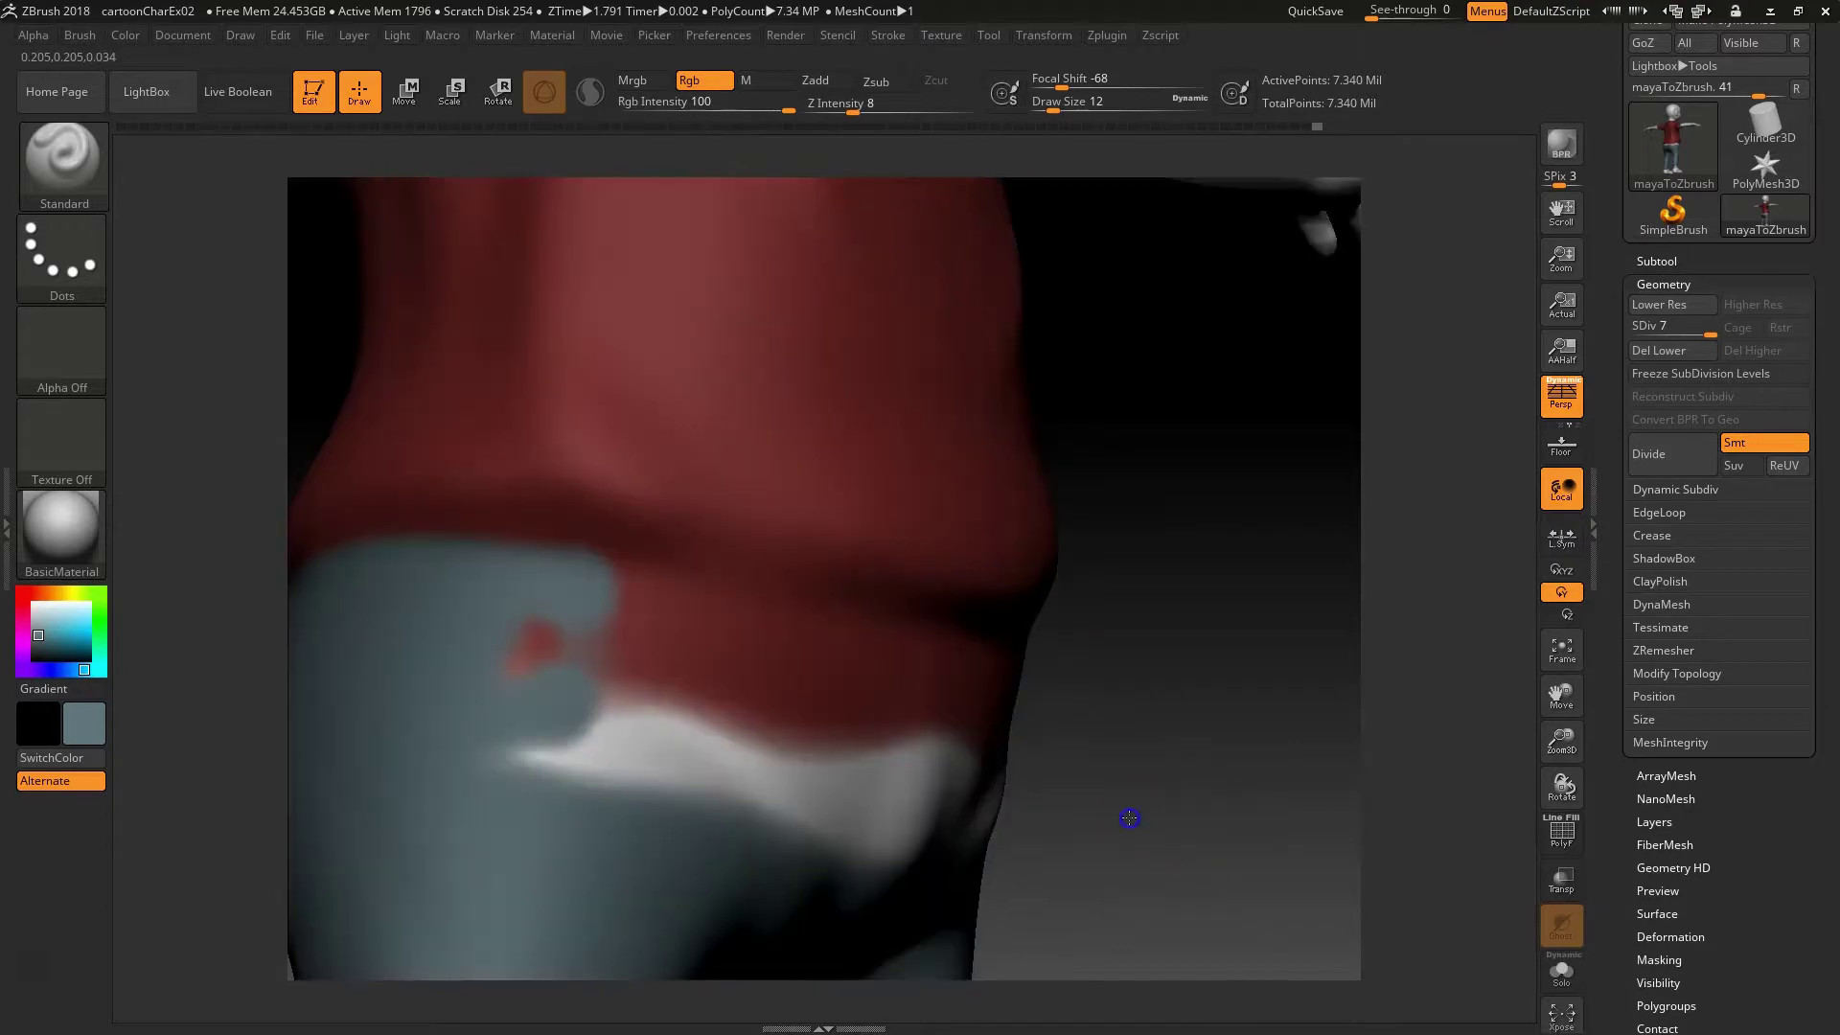
Step: Paint the front of the waist blue-grey up to the shirt fold, filling the leftover red and white gaps
{"action": "mouse_move", "coordinate": [701, 843]}
{"action": "left_mouse_down"}
{"action": "mouse_move", "coordinate": [808, 767]}
{"action": "mouse_move", "coordinate": [846, 682]}
{"action": "left_mouse_up"}
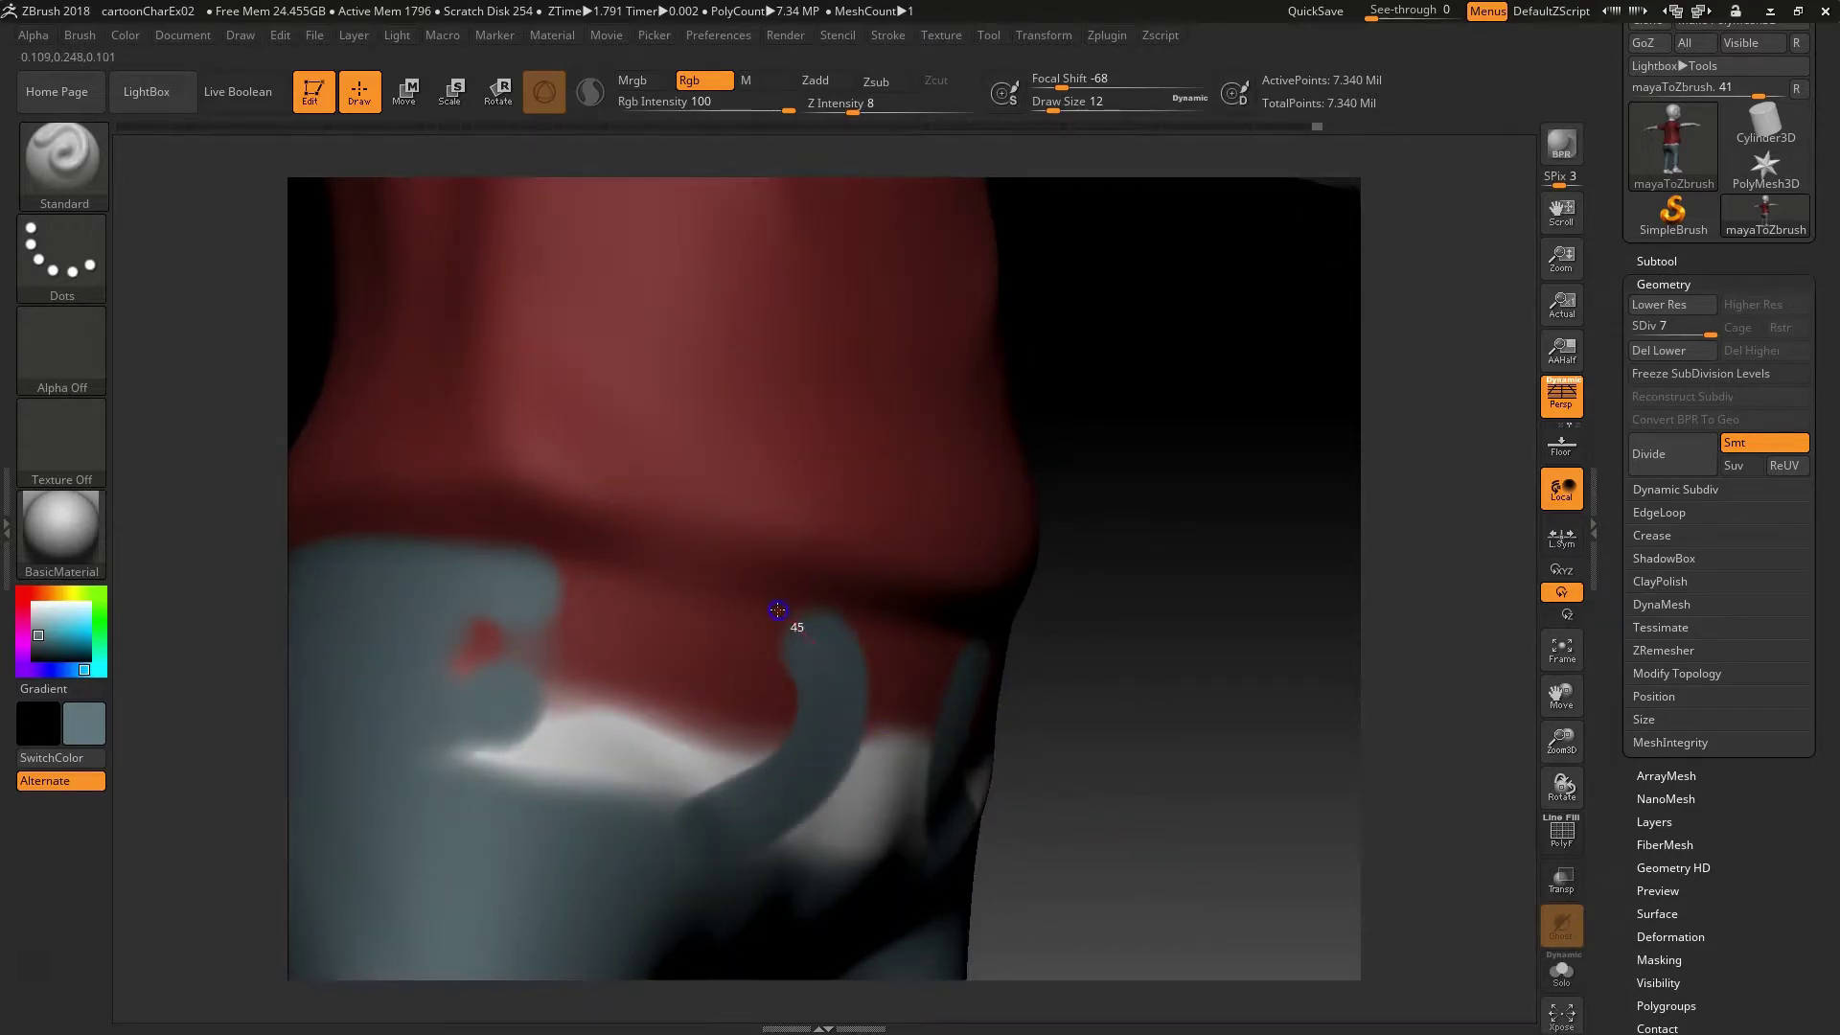
{"action": "left_click_drag", "start_coordinate": [627, 602], "coordinate": [553, 588]}
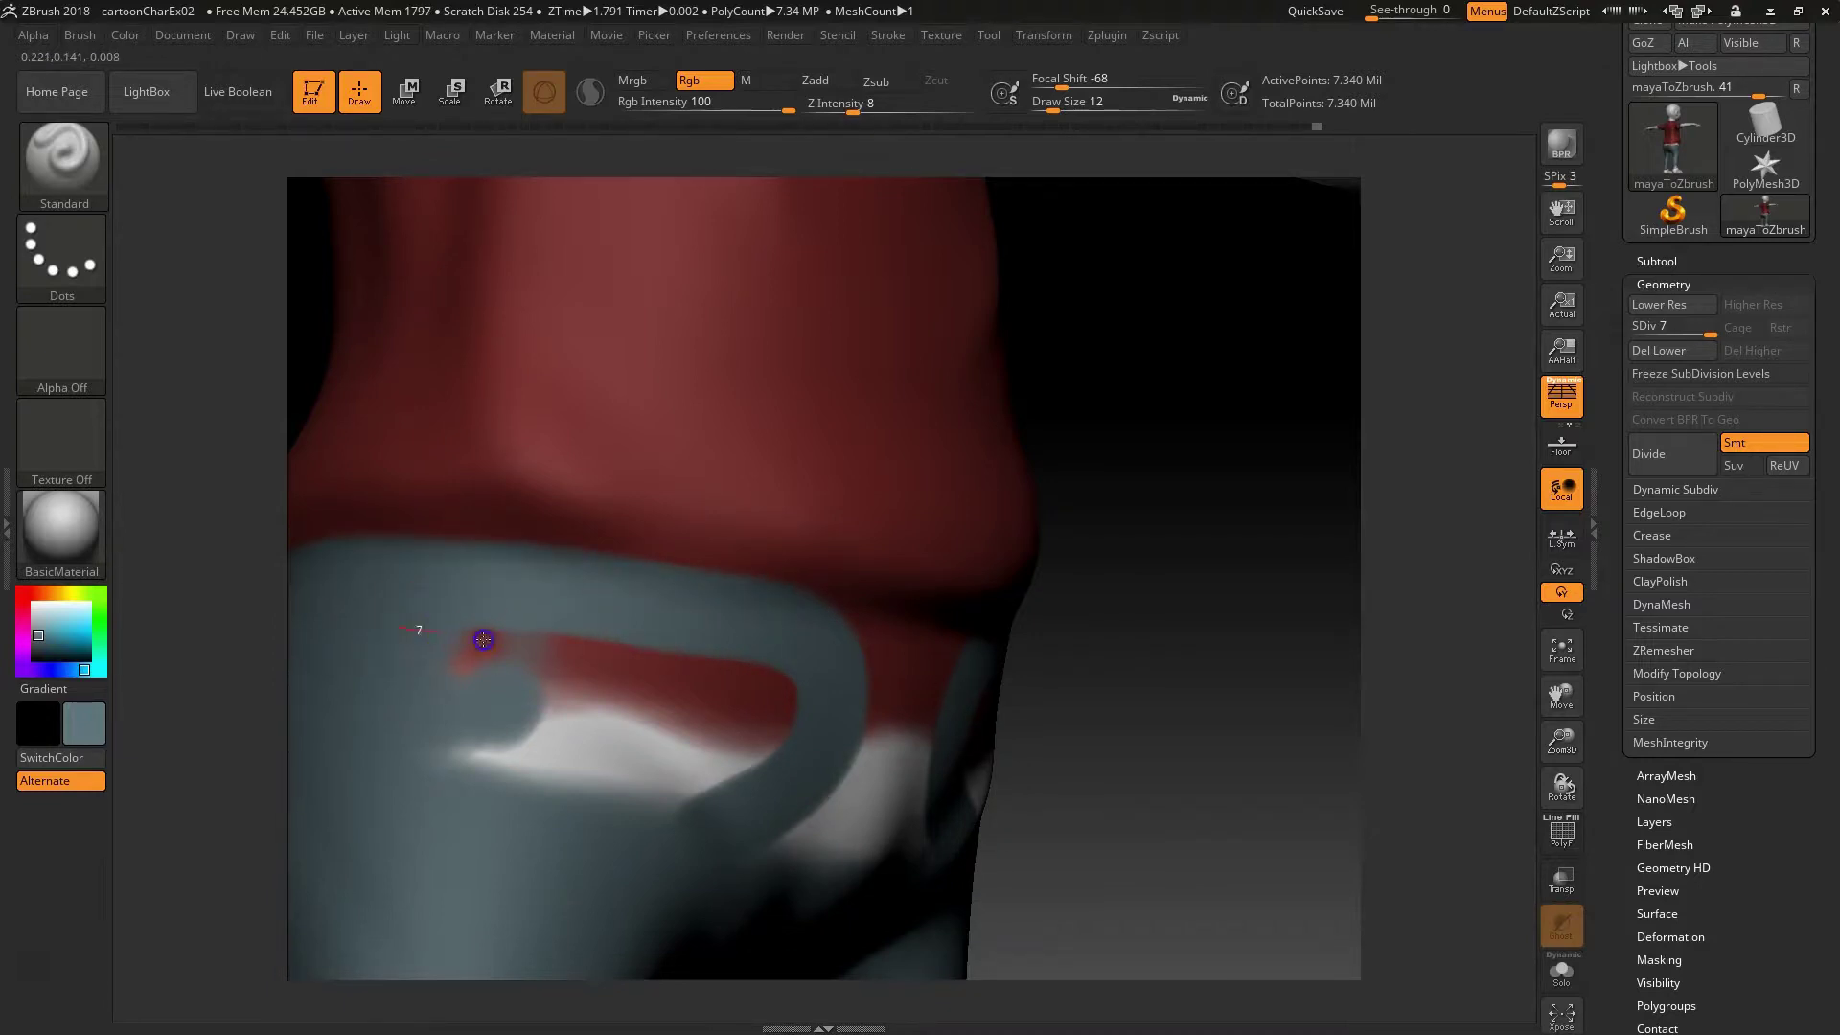
{"action": "left_click_drag", "start_coordinate": [483, 639], "coordinate": [805, 690]}
{"action": "left_click_drag", "start_coordinate": [1219, 773], "coordinate": [1173, 788]}
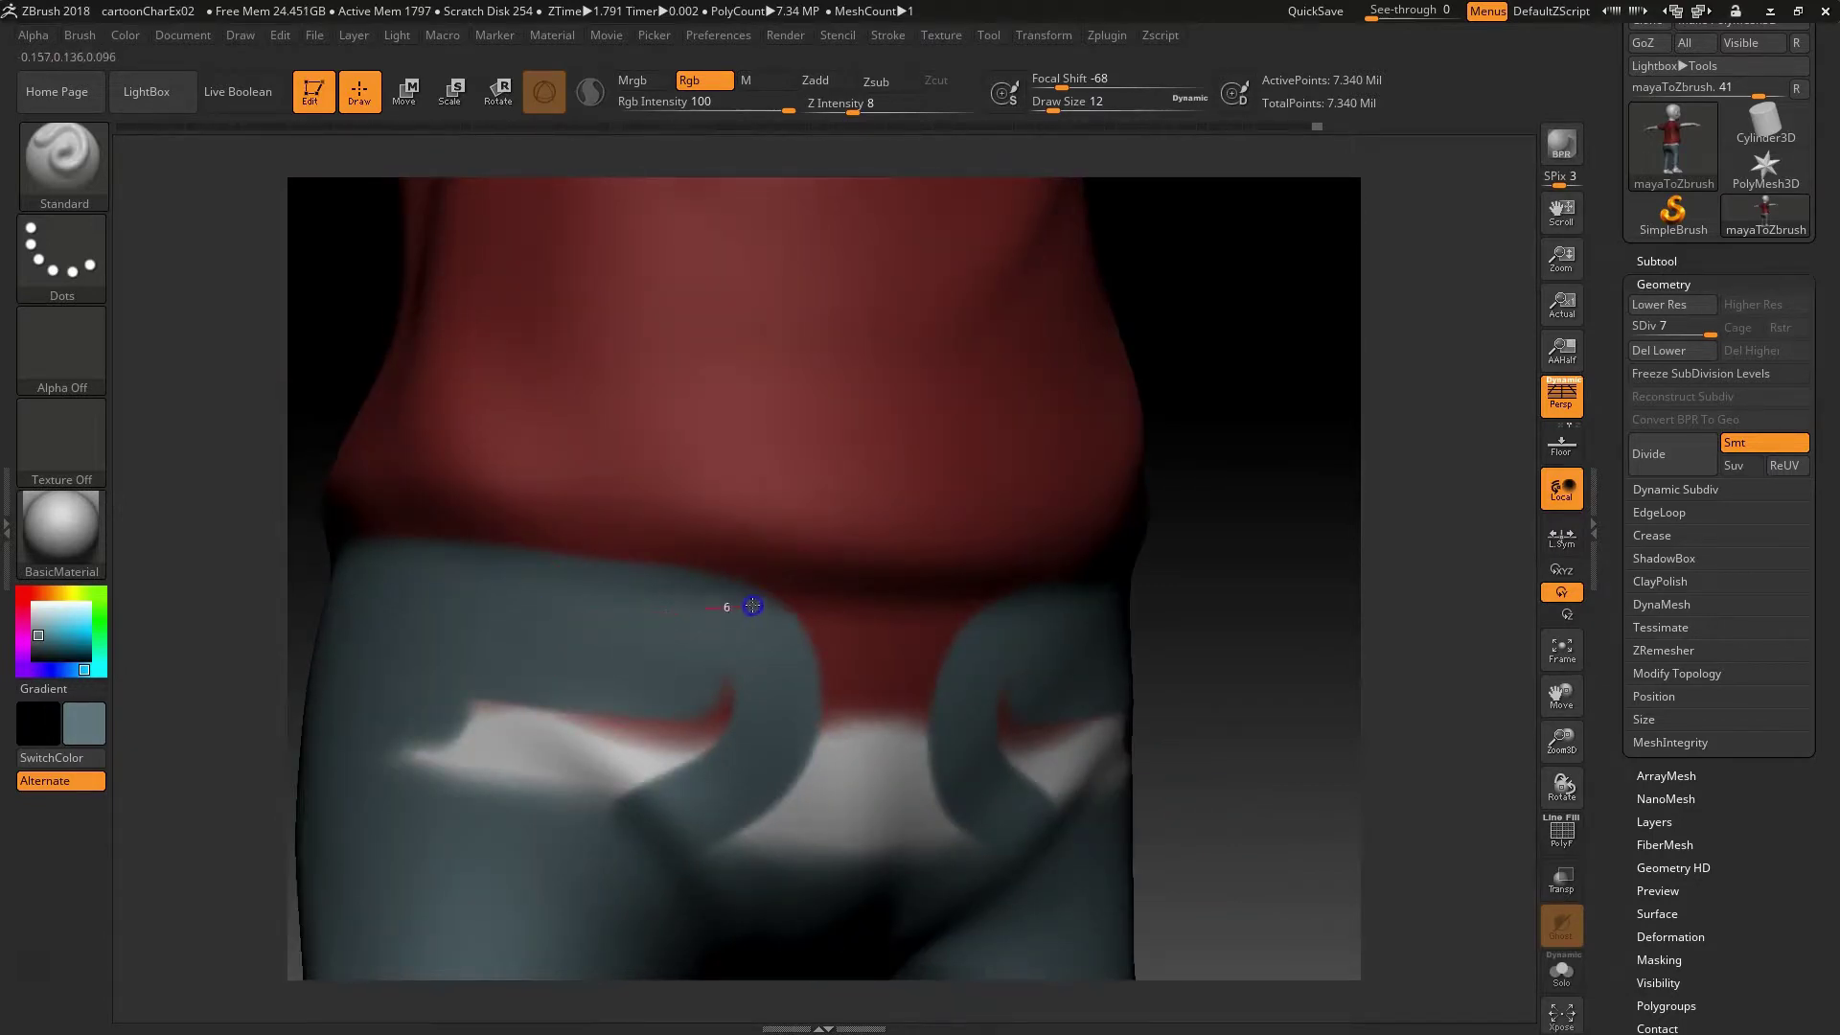
{"action": "left_click_drag", "start_coordinate": [804, 617], "coordinate": [936, 624]}
{"action": "mouse_move", "coordinate": [848, 704]}
{"action": "left_mouse_down"}
{"action": "mouse_move", "coordinate": [464, 714]}
{"action": "mouse_move", "coordinate": [464, 693]}
{"action": "left_mouse_up"}
{"action": "left_click_drag", "start_coordinate": [588, 782], "coordinate": [961, 843]}
Step: Extend the blue-grey over both trouser cuffs around the ankles
{"action": "mouse_move", "coordinate": [1306, 837]}
{"action": "left_mouse_down", "text": "alt"}
{"action": "mouse_move", "coordinate": [1203, 767]}
{"action": "mouse_move", "coordinate": [1076, 858]}
{"action": "mouse_move", "coordinate": [1156, 508]}
{"action": "left_mouse_up", "text": "alt"}
{"action": "mouse_move", "coordinate": [1051, 690]}
{"action": "left_mouse_down"}
{"action": "mouse_move", "coordinate": [1093, 690]}
{"action": "mouse_move", "coordinate": [986, 715]}
{"action": "mouse_move", "coordinate": [743, 644]}
{"action": "mouse_move", "coordinate": [706, 657]}
{"action": "mouse_move", "coordinate": [780, 657]}
{"action": "left_mouse_up"}
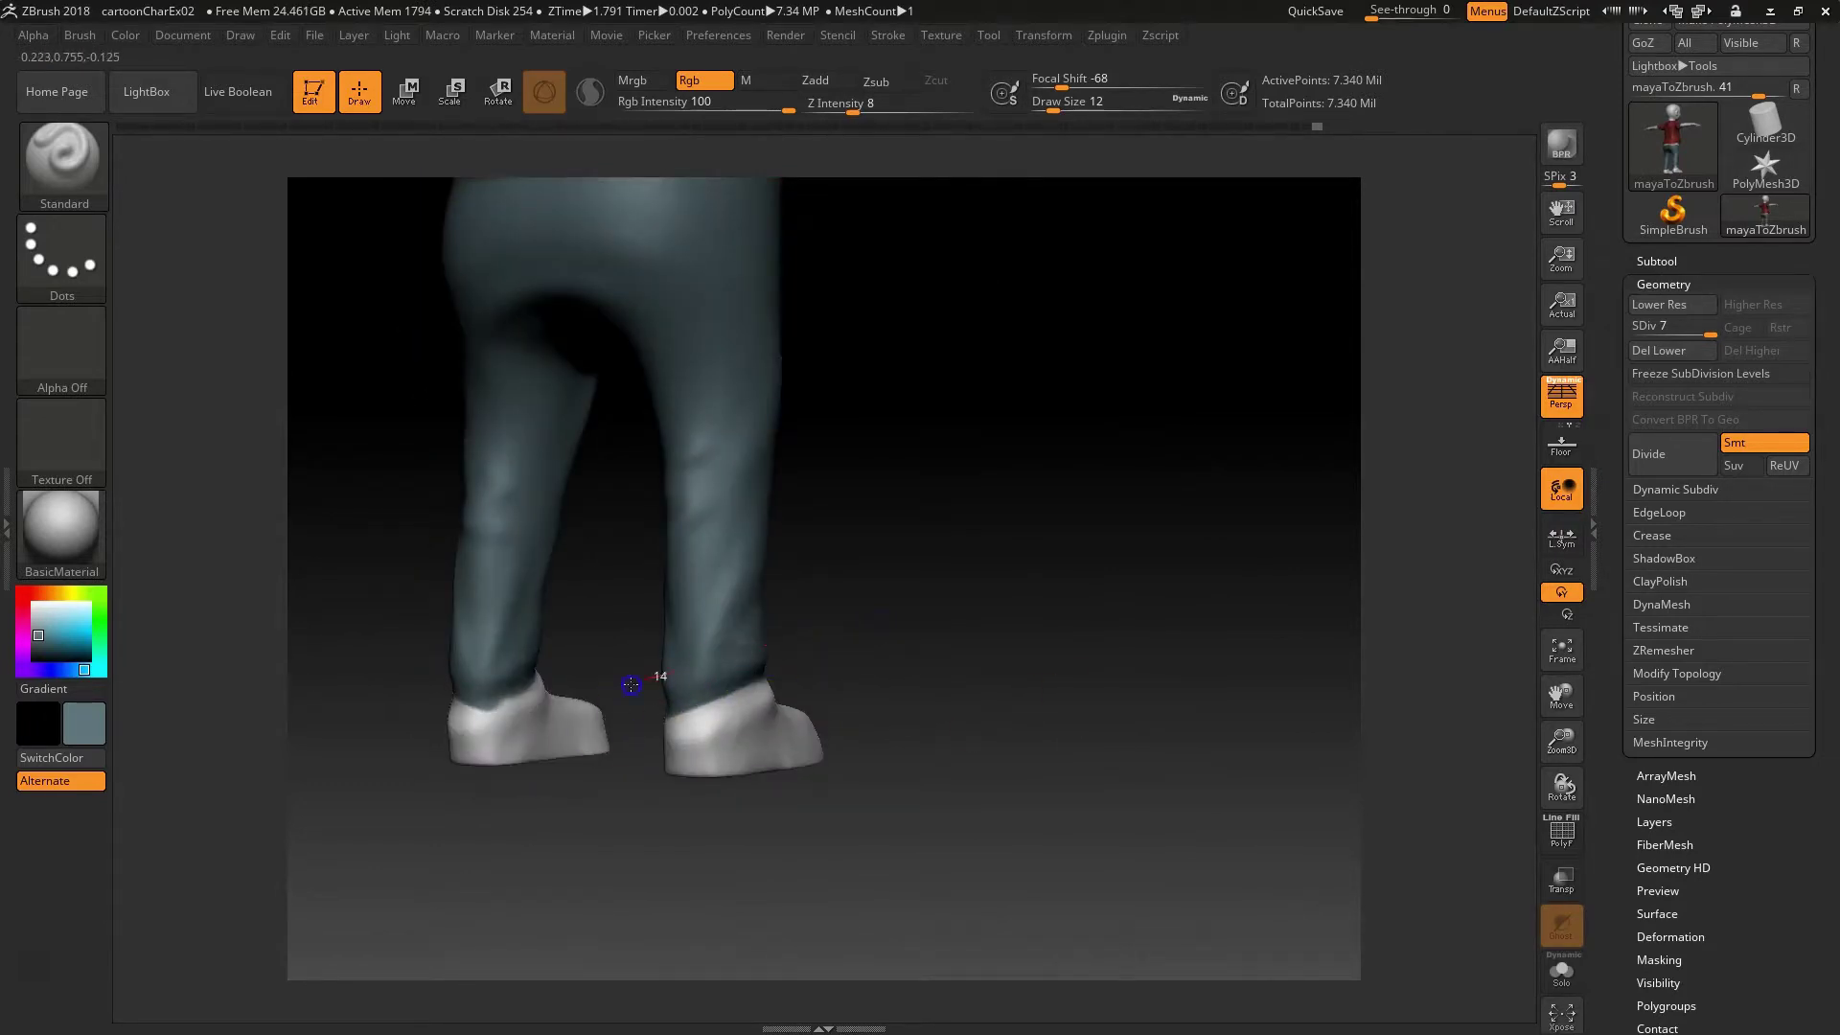
{"action": "left_click_drag", "start_coordinate": [895, 699], "coordinate": [948, 690]}
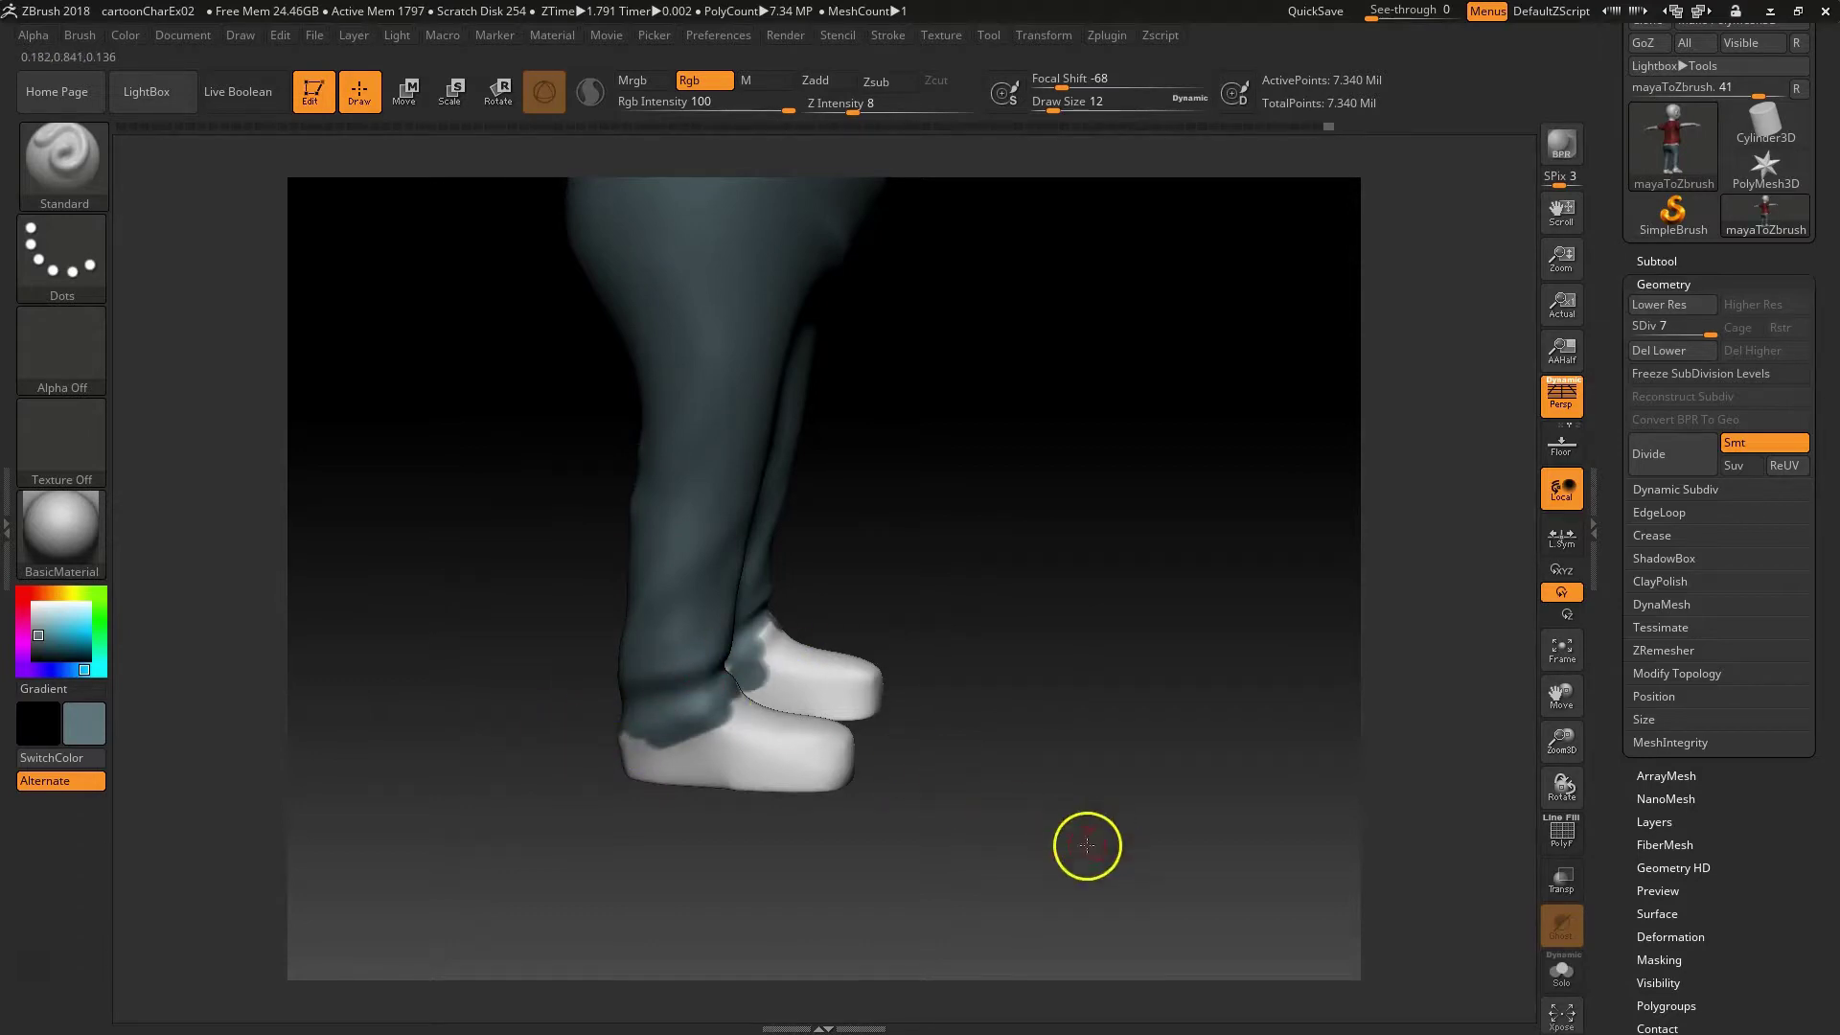
{"action": "left_click_drag", "start_coordinate": [1083, 843], "coordinate": [1006, 846]}
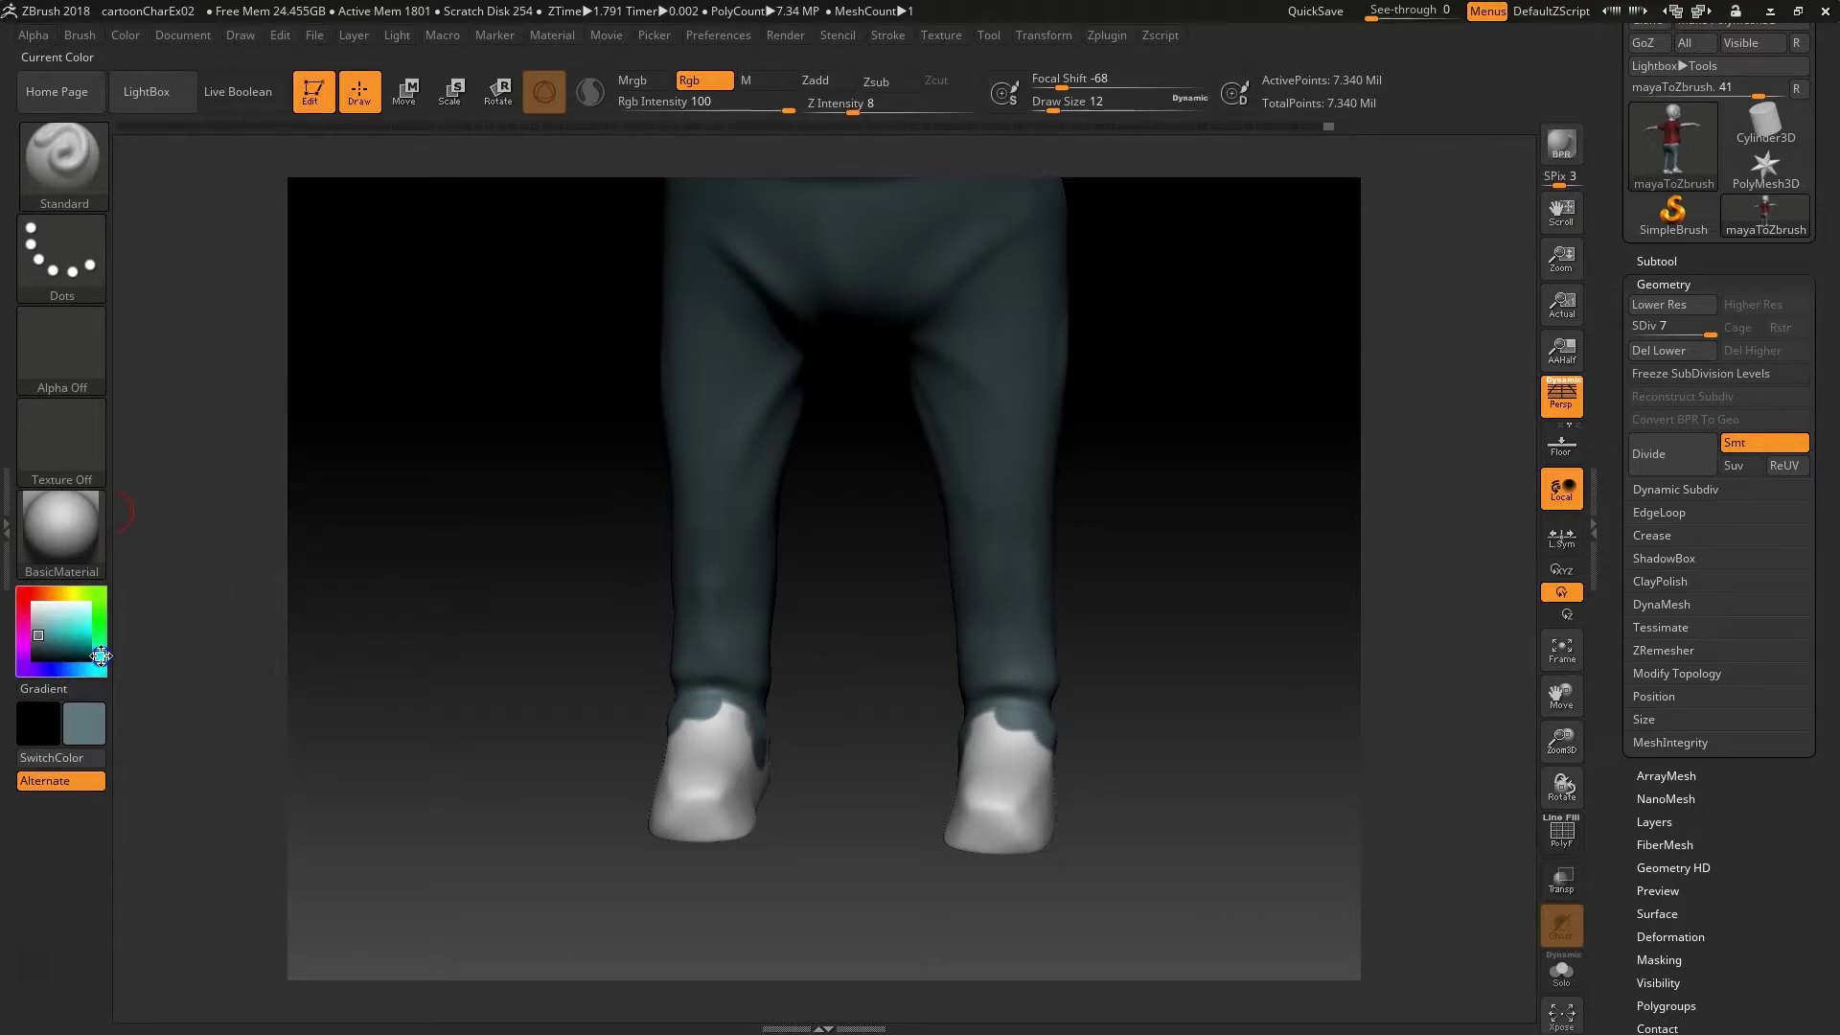
Step: Pick a near-white color and paint the shoe with it, covering the blue-grey spill below the trouser cuff
{"action": "left_click", "coordinate": [48, 607]}
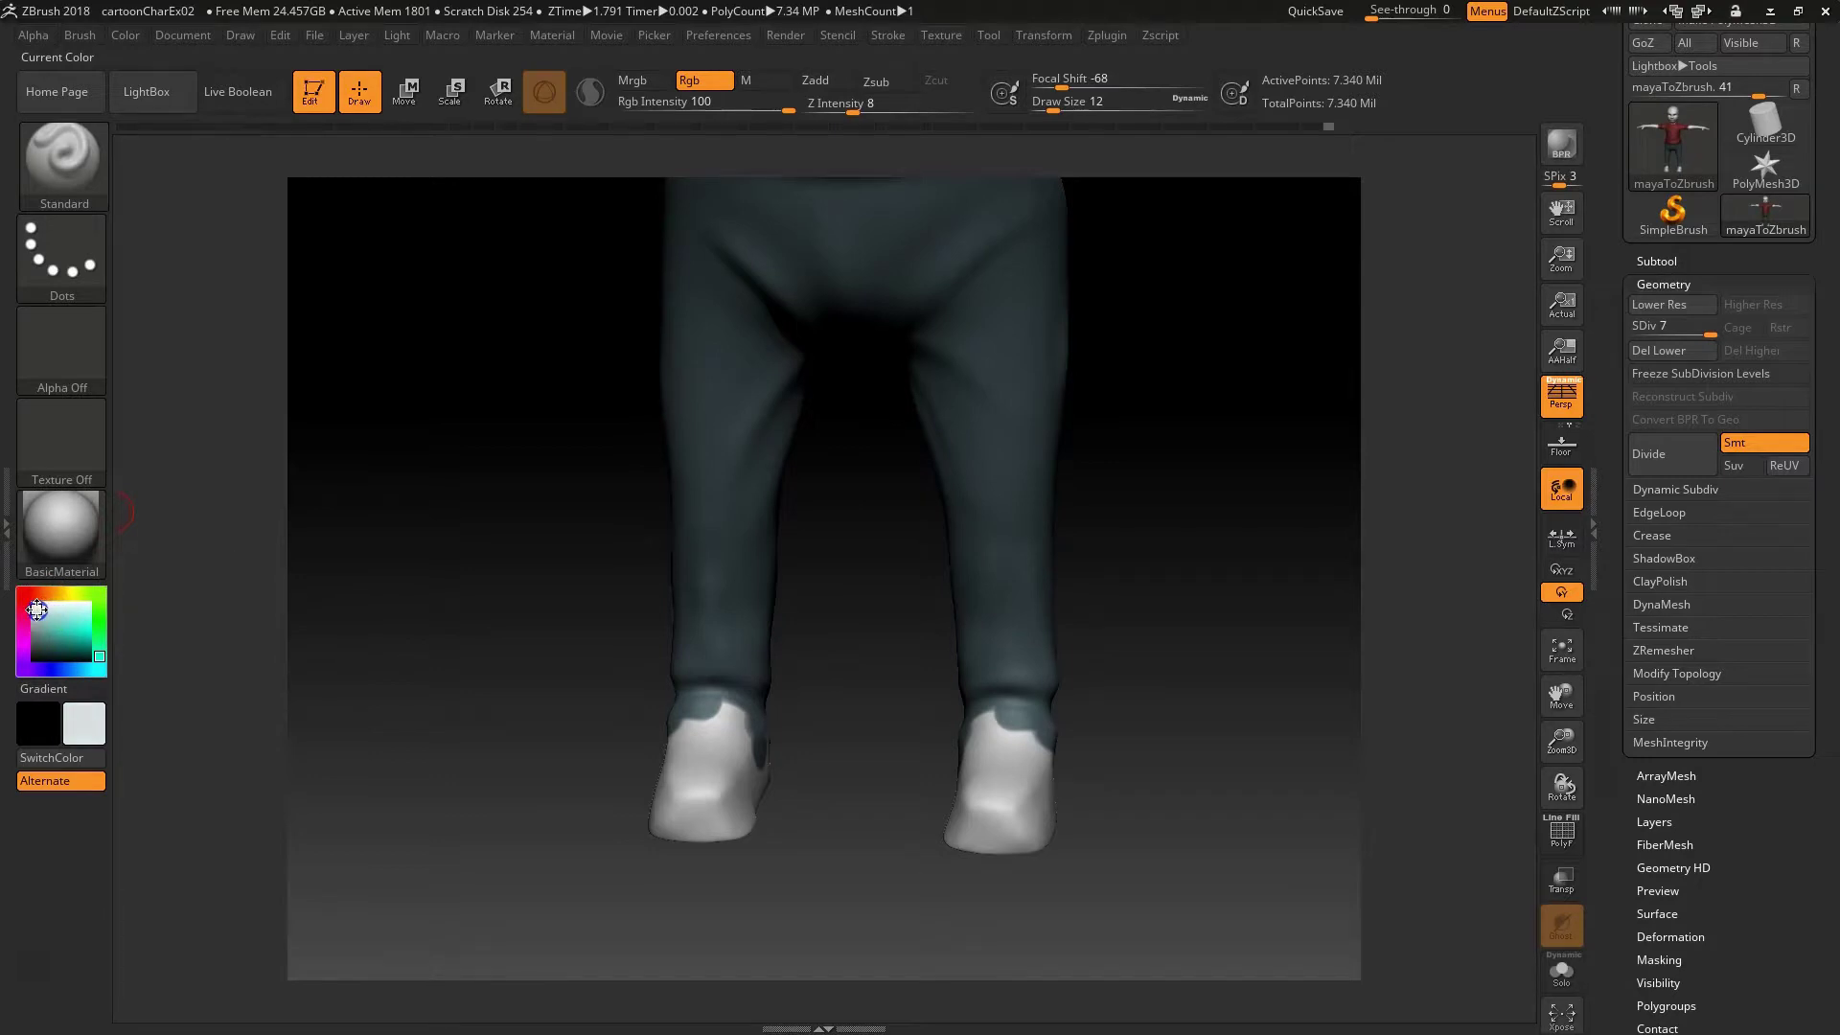
{"action": "left_click_drag", "start_coordinate": [698, 810], "coordinate": [736, 776]}
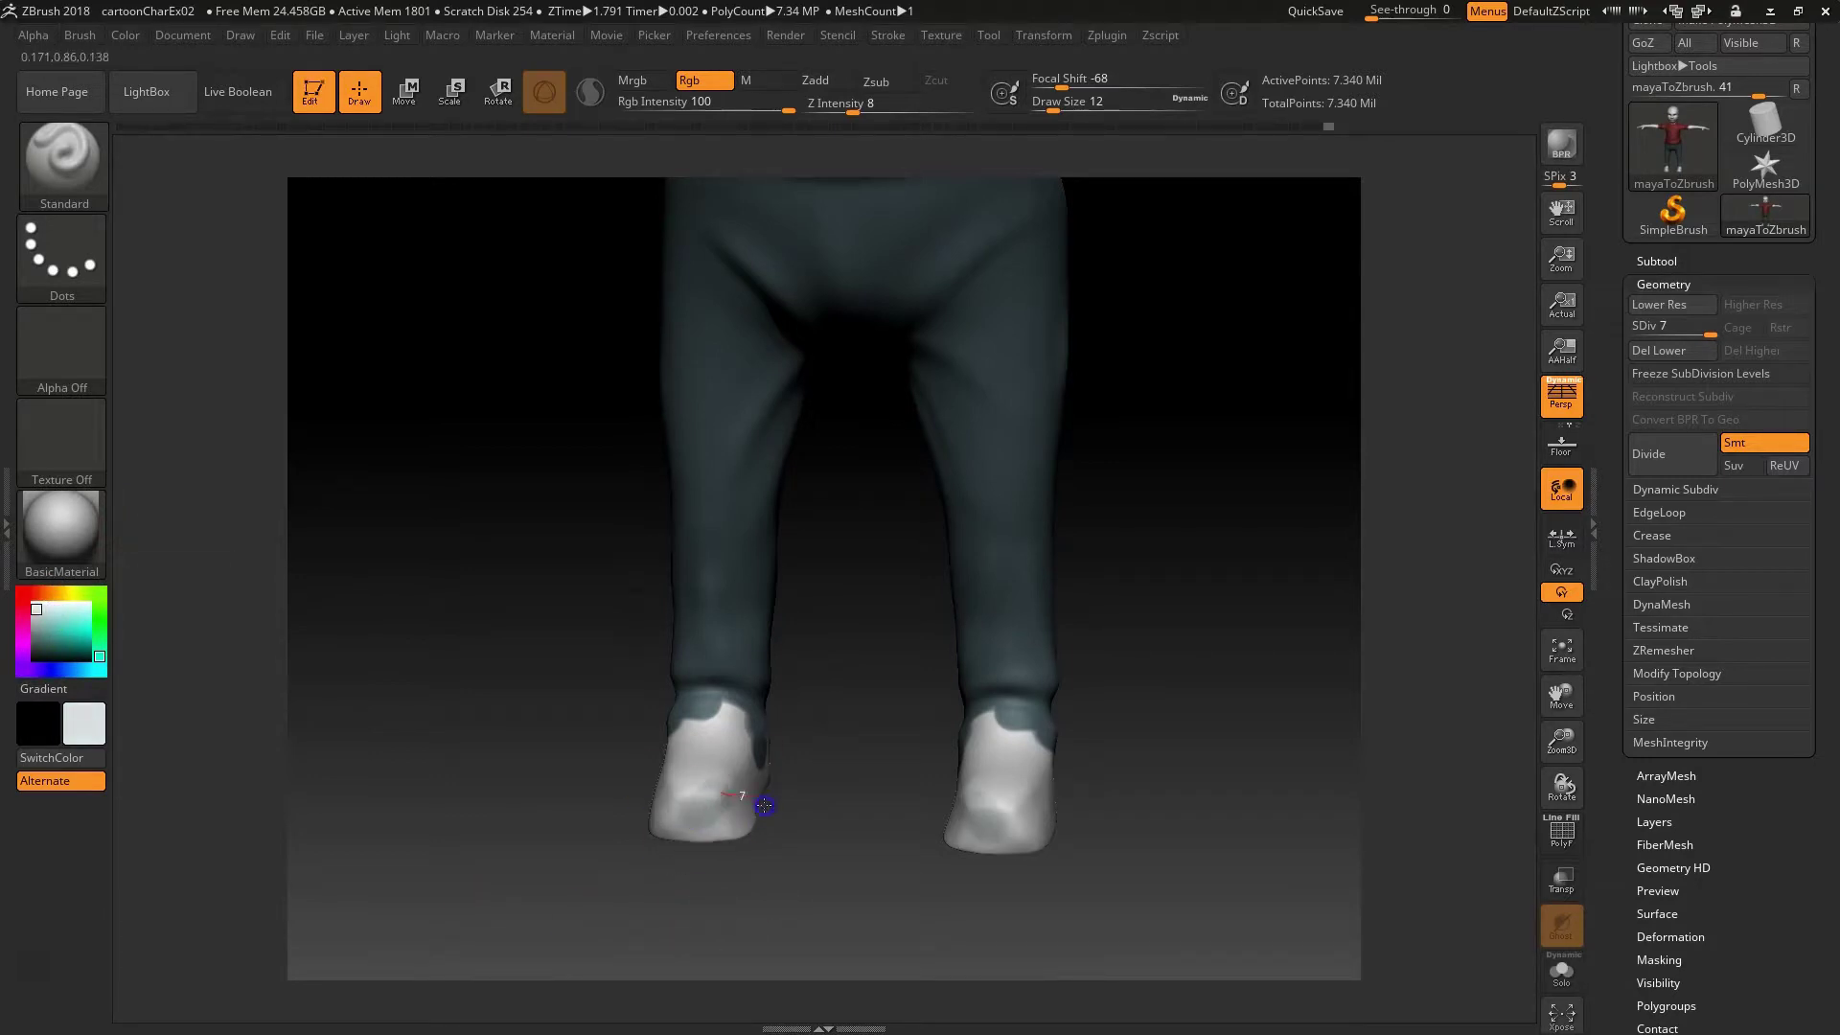
{"action": "left_click_drag", "start_coordinate": [498, 740], "coordinate": [789, 833], "text": "alt"}
{"action": "mouse_move", "coordinate": [1051, 505]}
{"action": "left_mouse_down", "text": "alt"}
{"action": "mouse_move", "coordinate": [991, 653]}
{"action": "mouse_move", "coordinate": [1068, 657]}
{"action": "mouse_move", "coordinate": [871, 837]}
{"action": "mouse_move", "coordinate": [1306, 670]}
{"action": "mouse_move", "coordinate": [772, 546]}
{"action": "mouse_move", "coordinate": [793, 508]}
{"action": "mouse_move", "coordinate": [623, 579]}
{"action": "mouse_move", "coordinate": [432, 591]}
{"action": "mouse_move", "coordinate": [439, 645]}
{"action": "mouse_move", "coordinate": [952, 587]}
{"action": "mouse_move", "coordinate": [386, 727]}
{"action": "mouse_move", "coordinate": [908, 755]}
{"action": "mouse_move", "coordinate": [752, 862]}
{"action": "mouse_move", "coordinate": [964, 866]}
{"action": "left_mouse_up", "text": "alt"}
{"action": "left_click_drag", "start_coordinate": [833, 750], "coordinate": [1115, 671]}
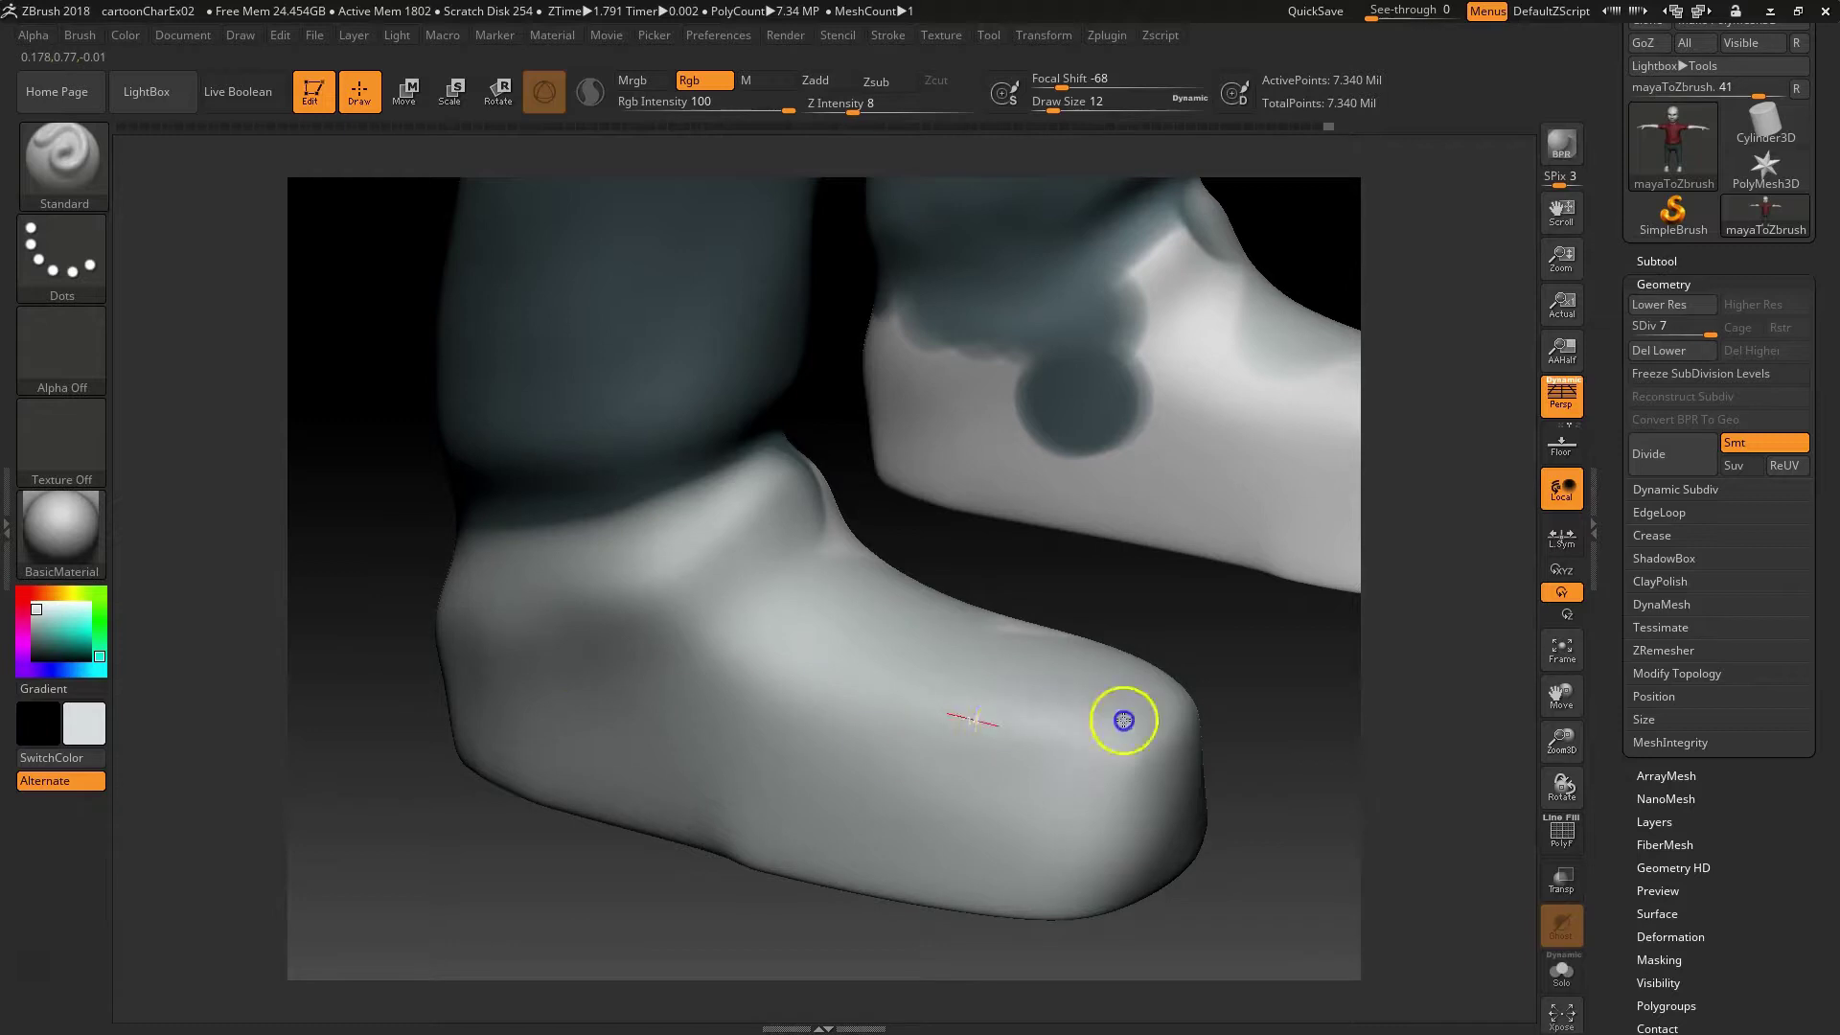
{"action": "right_click_drag", "start_coordinate": [1168, 777], "coordinate": [591, 579], "text": "alt"}
{"action": "left_click_drag", "start_coordinate": [1048, 403], "coordinate": [1049, 750], "text": "alt"}
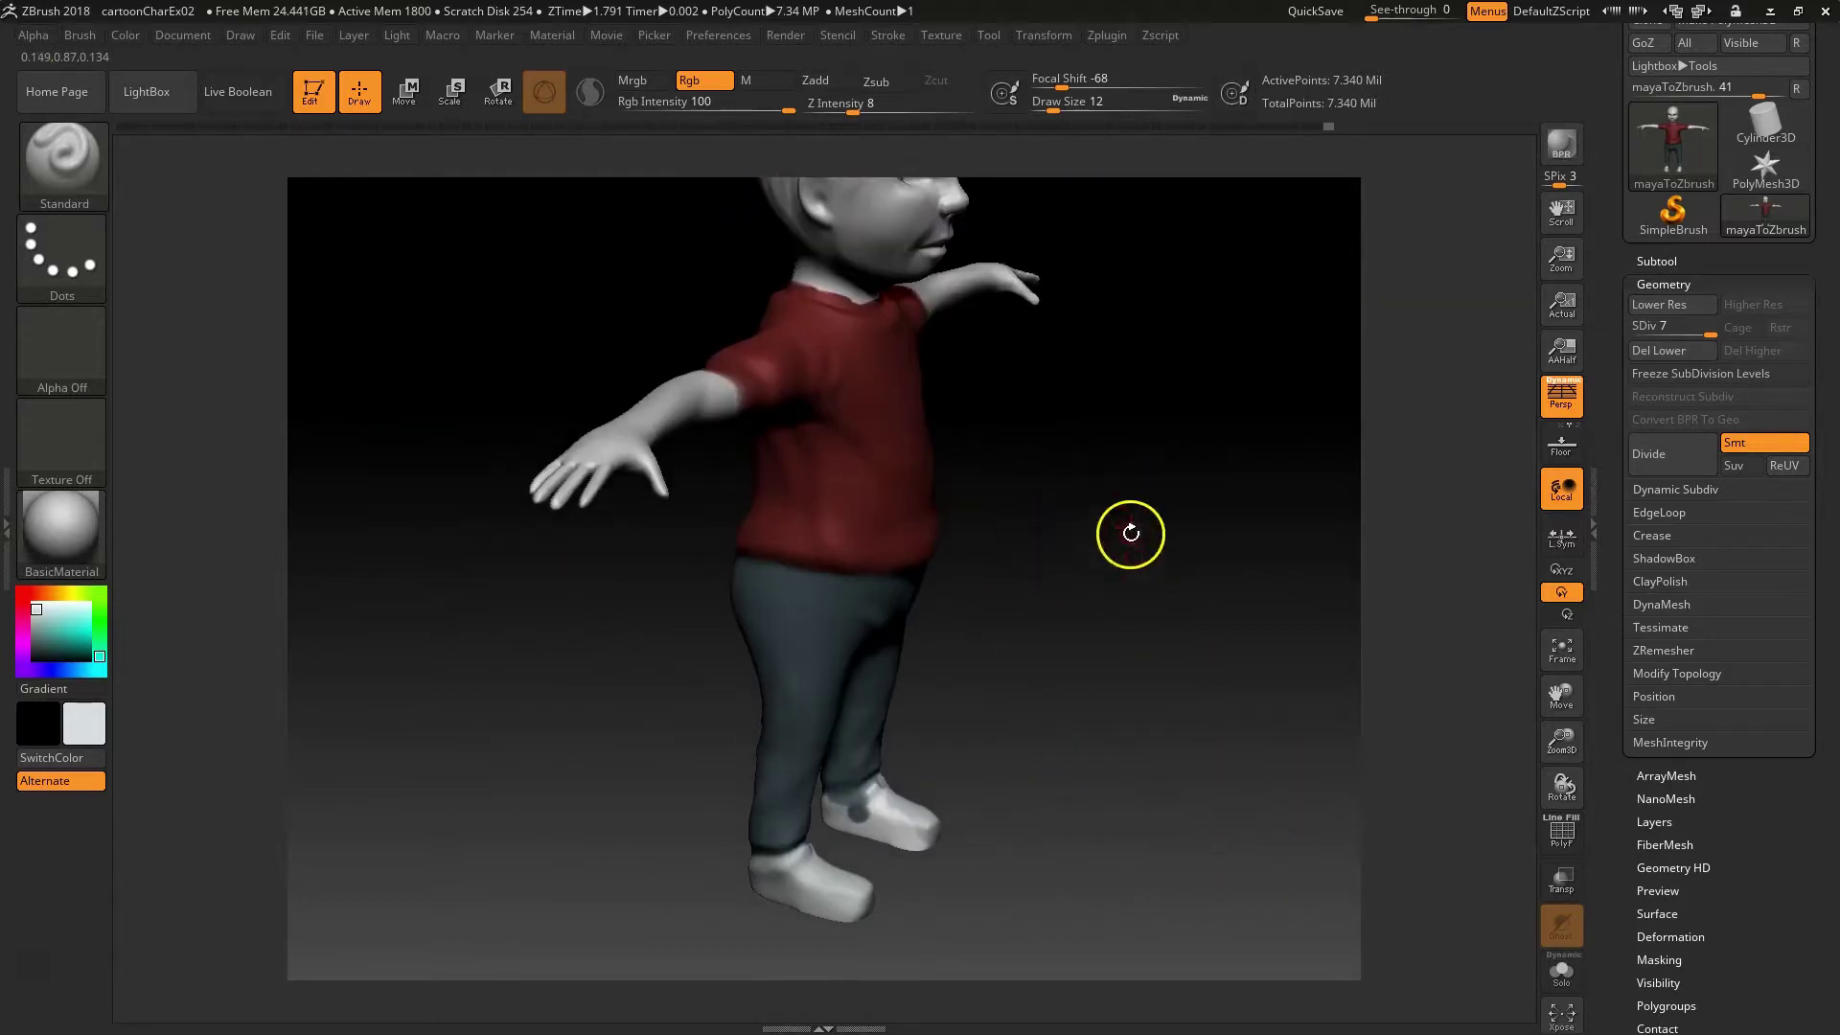
{"action": "left_click_drag", "start_coordinate": [1130, 534], "coordinate": [904, 687]}
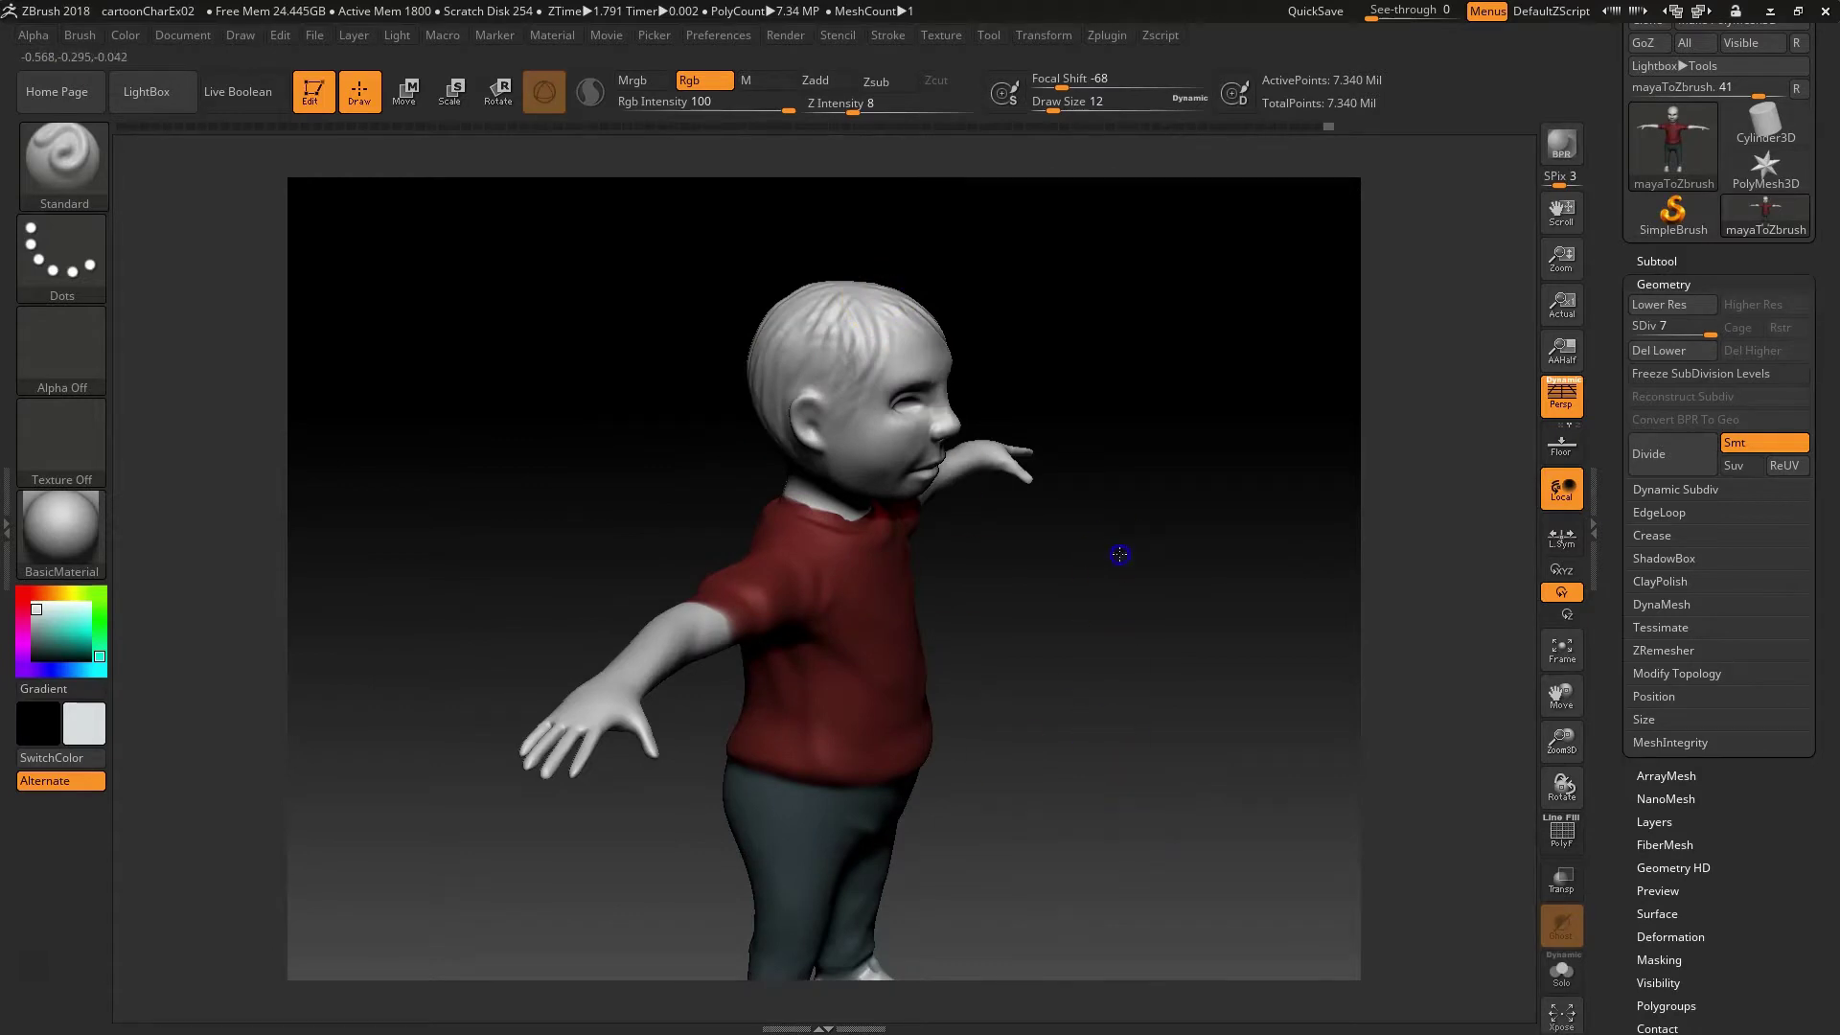
{"action": "left_click_drag", "start_coordinate": [1119, 554], "coordinate": [1112, 200], "text": "alt"}
{"action": "mouse_move", "coordinate": [1100, 690]}
{"action": "left_mouse_down"}
{"action": "mouse_move", "coordinate": [1034, 694]}
{"action": "mouse_move", "coordinate": [1317, 797]}
{"action": "mouse_move", "coordinate": [1240, 866]}
{"action": "mouse_move", "coordinate": [29, 957]}
{"action": "left_mouse_up"}
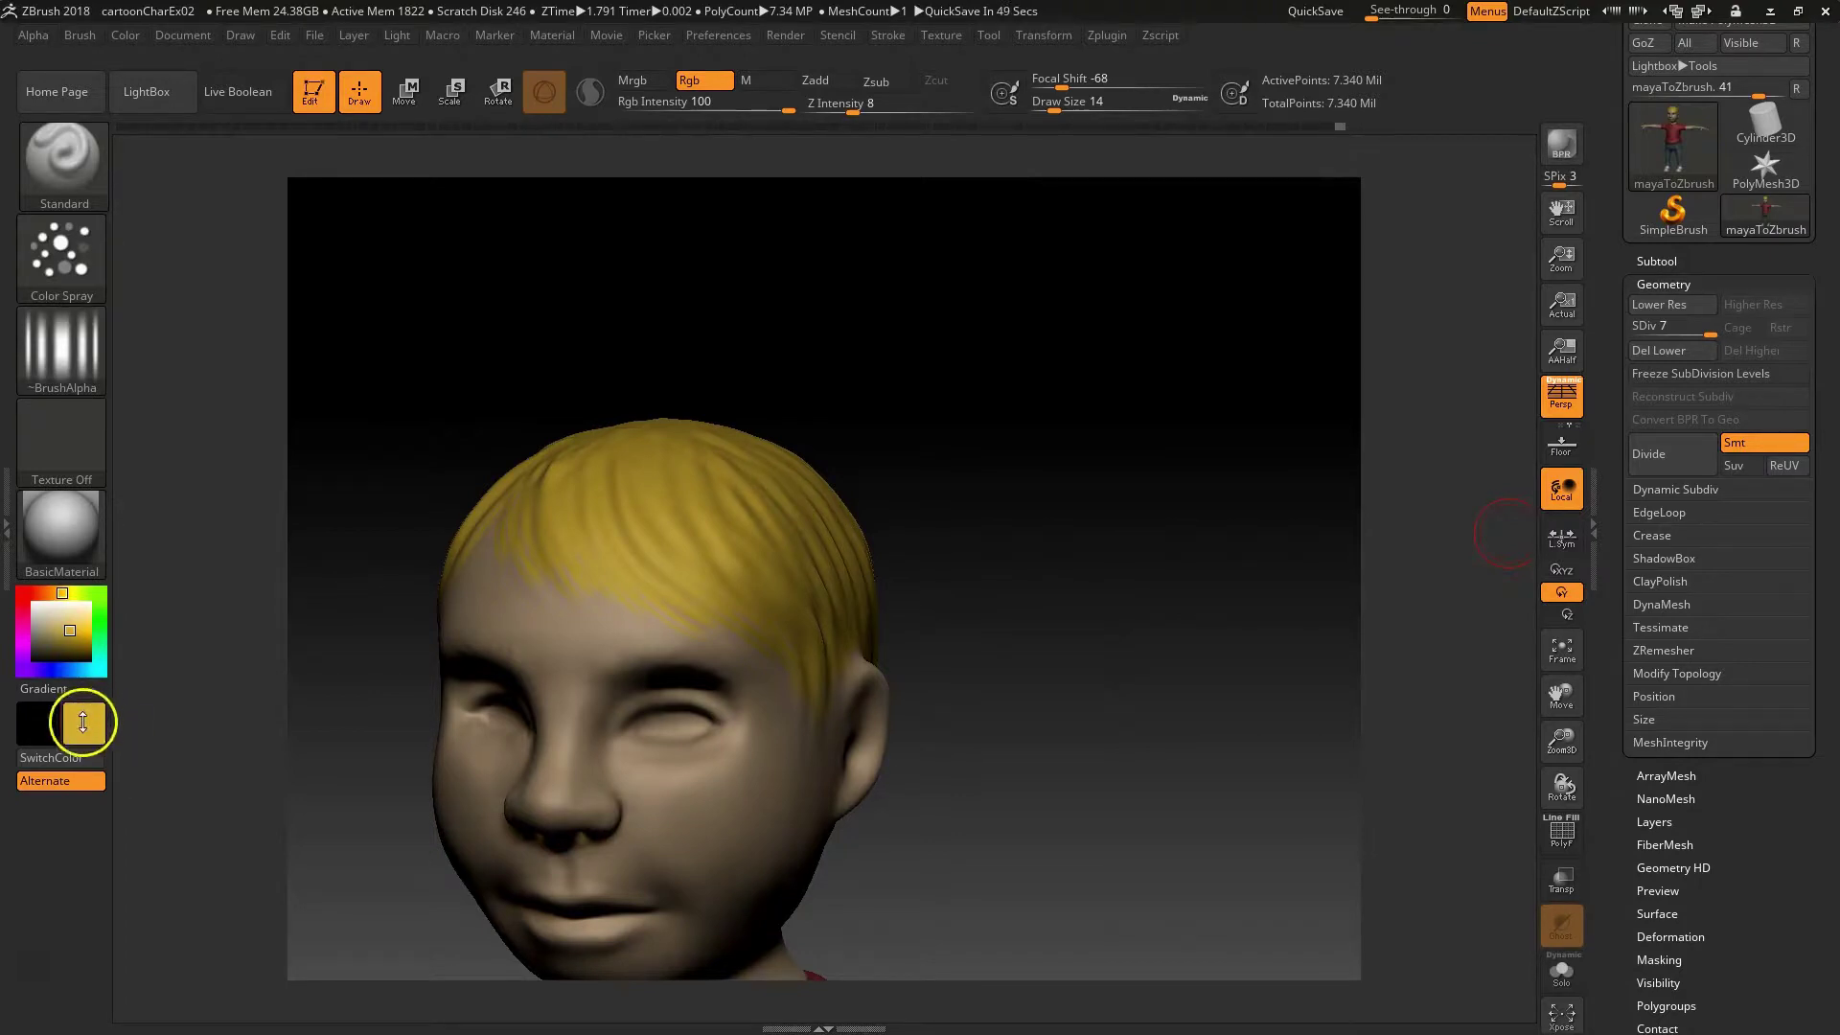
Step: Switch the brush's stroke type to Dots, to FreeHand, and back to Color Spray
{"action": "left_click", "coordinate": [84, 245]}
{"action": "left_click", "coordinate": [88, 232]}
{"action": "left_click", "coordinate": [178, 271]}
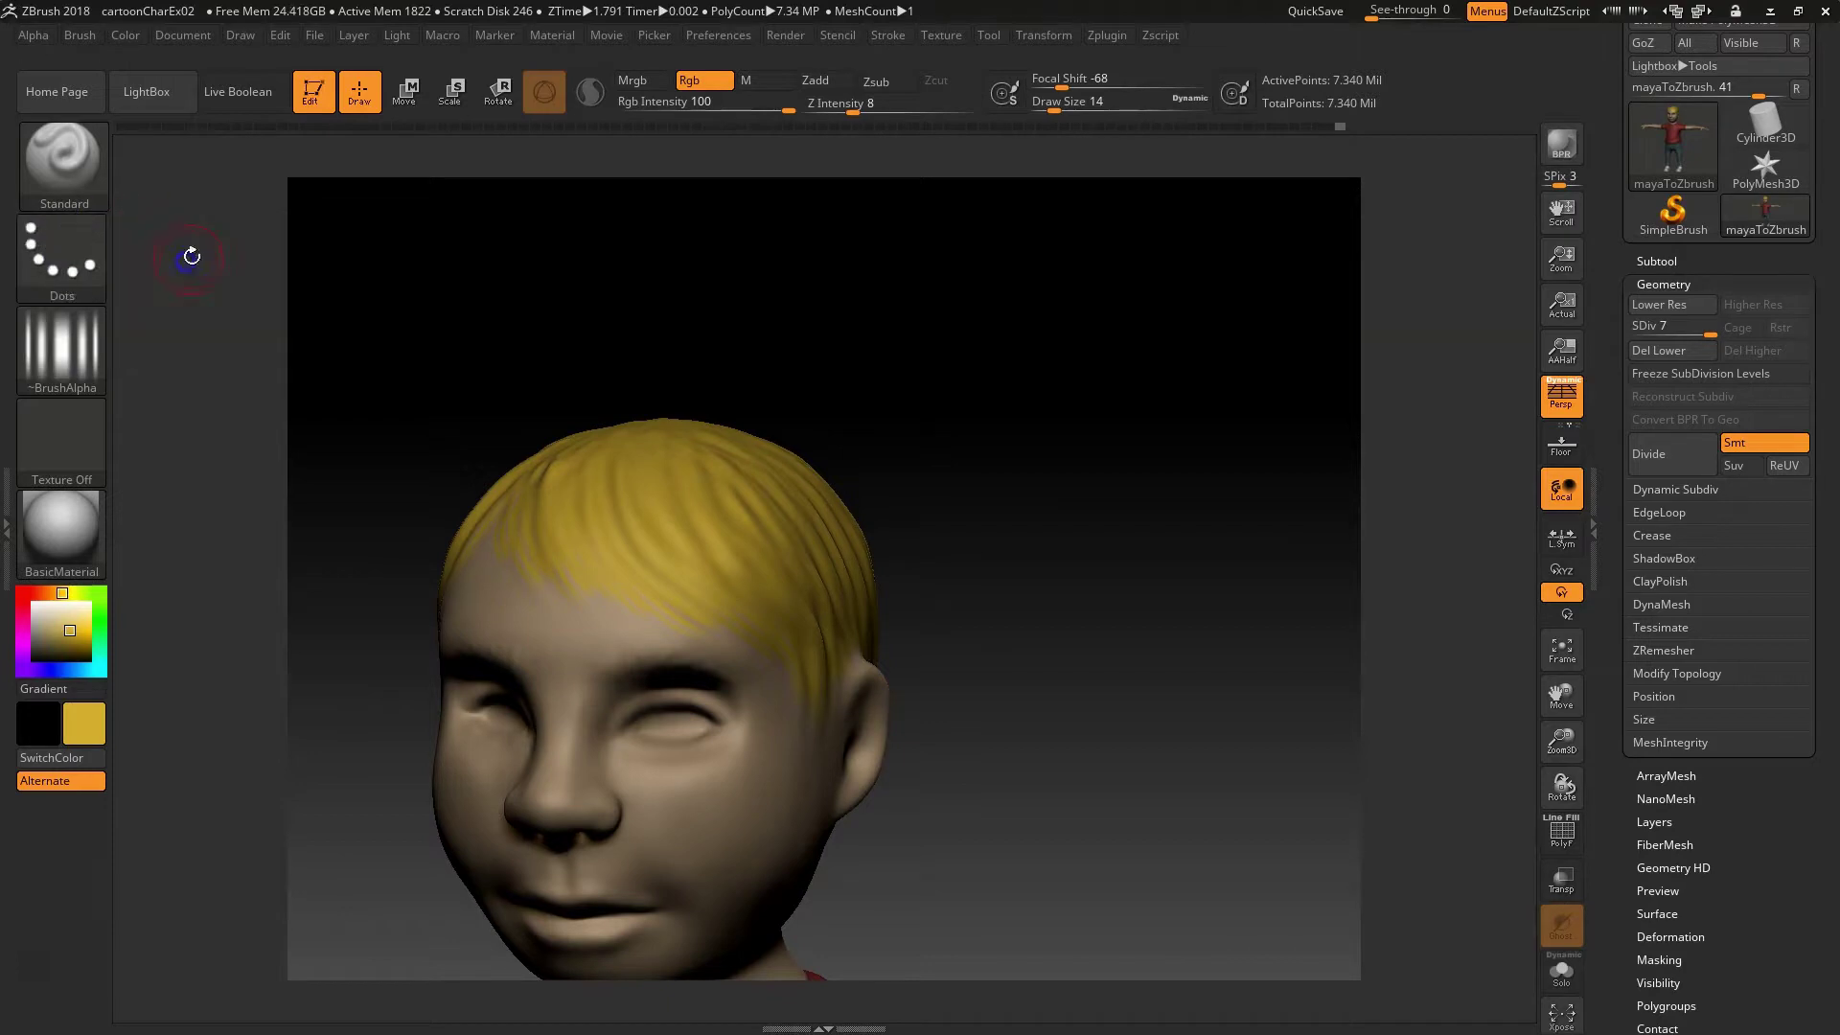
{"action": "left_click", "coordinate": [69, 249]}
{"action": "left_click", "coordinate": [362, 271]}
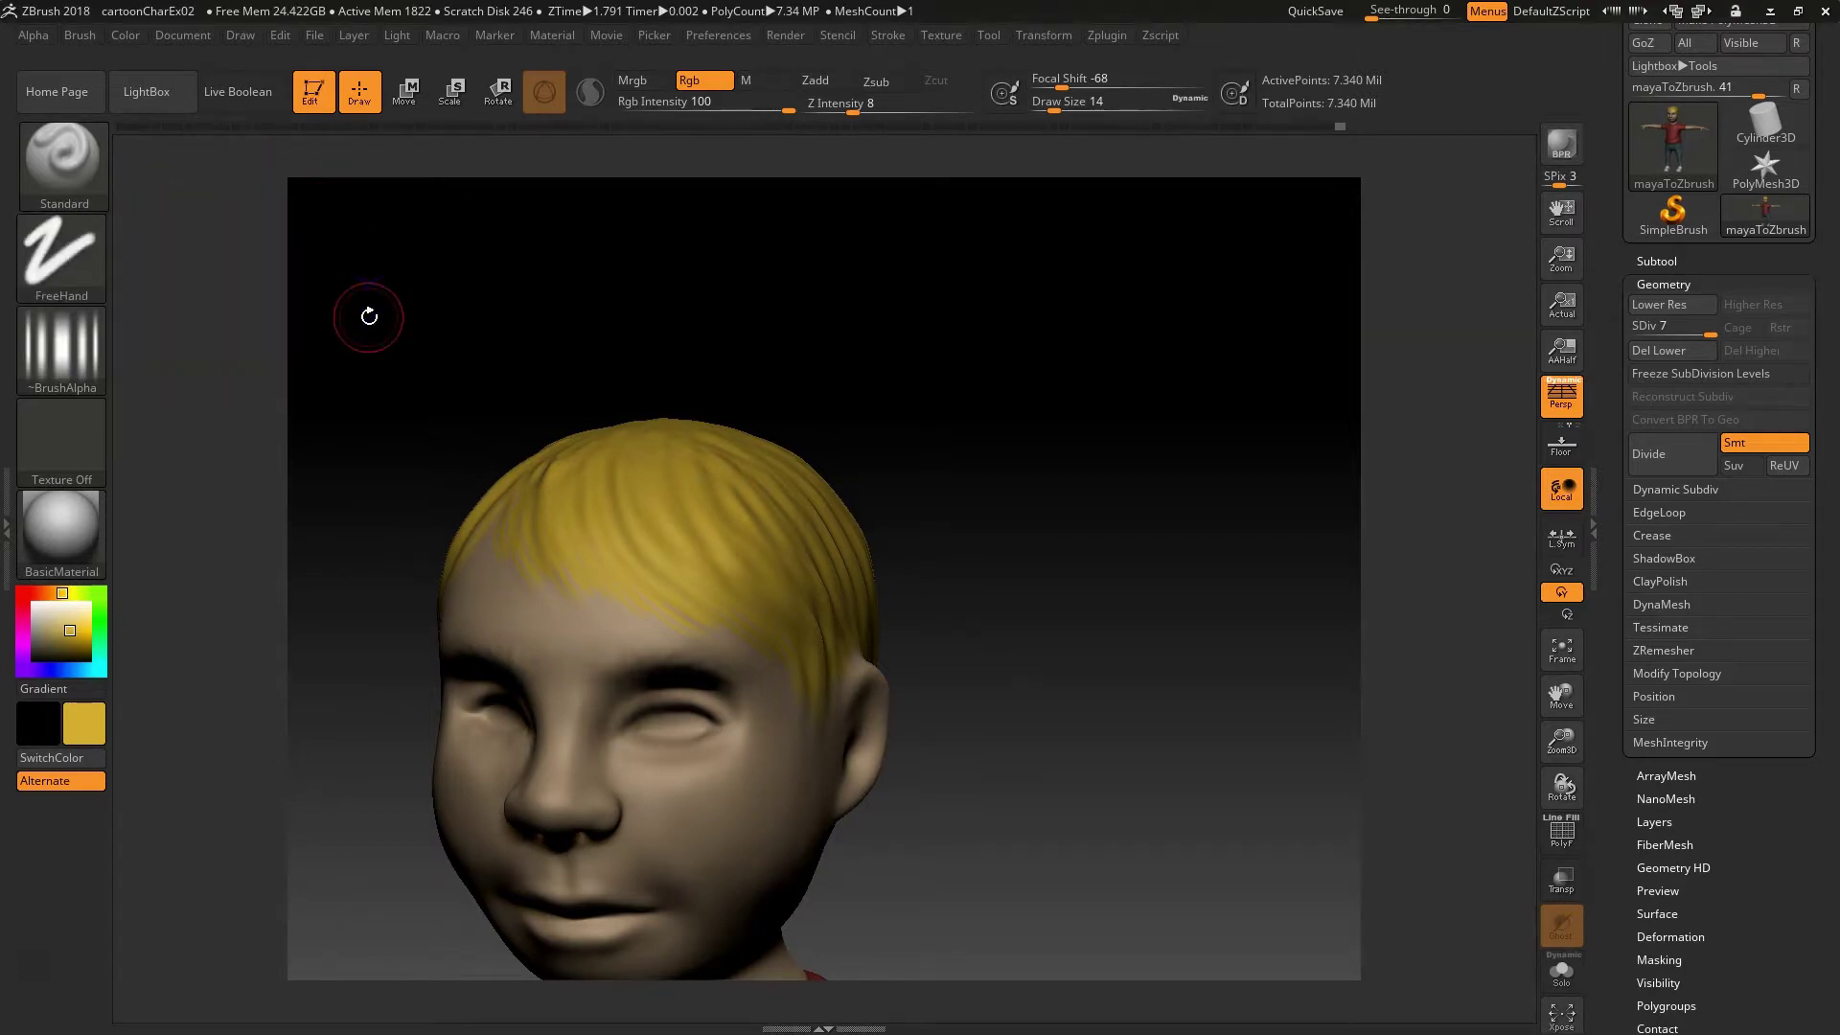
{"action": "left_click", "coordinate": [94, 255]}
{"action": "left_click", "coordinate": [67, 248]}
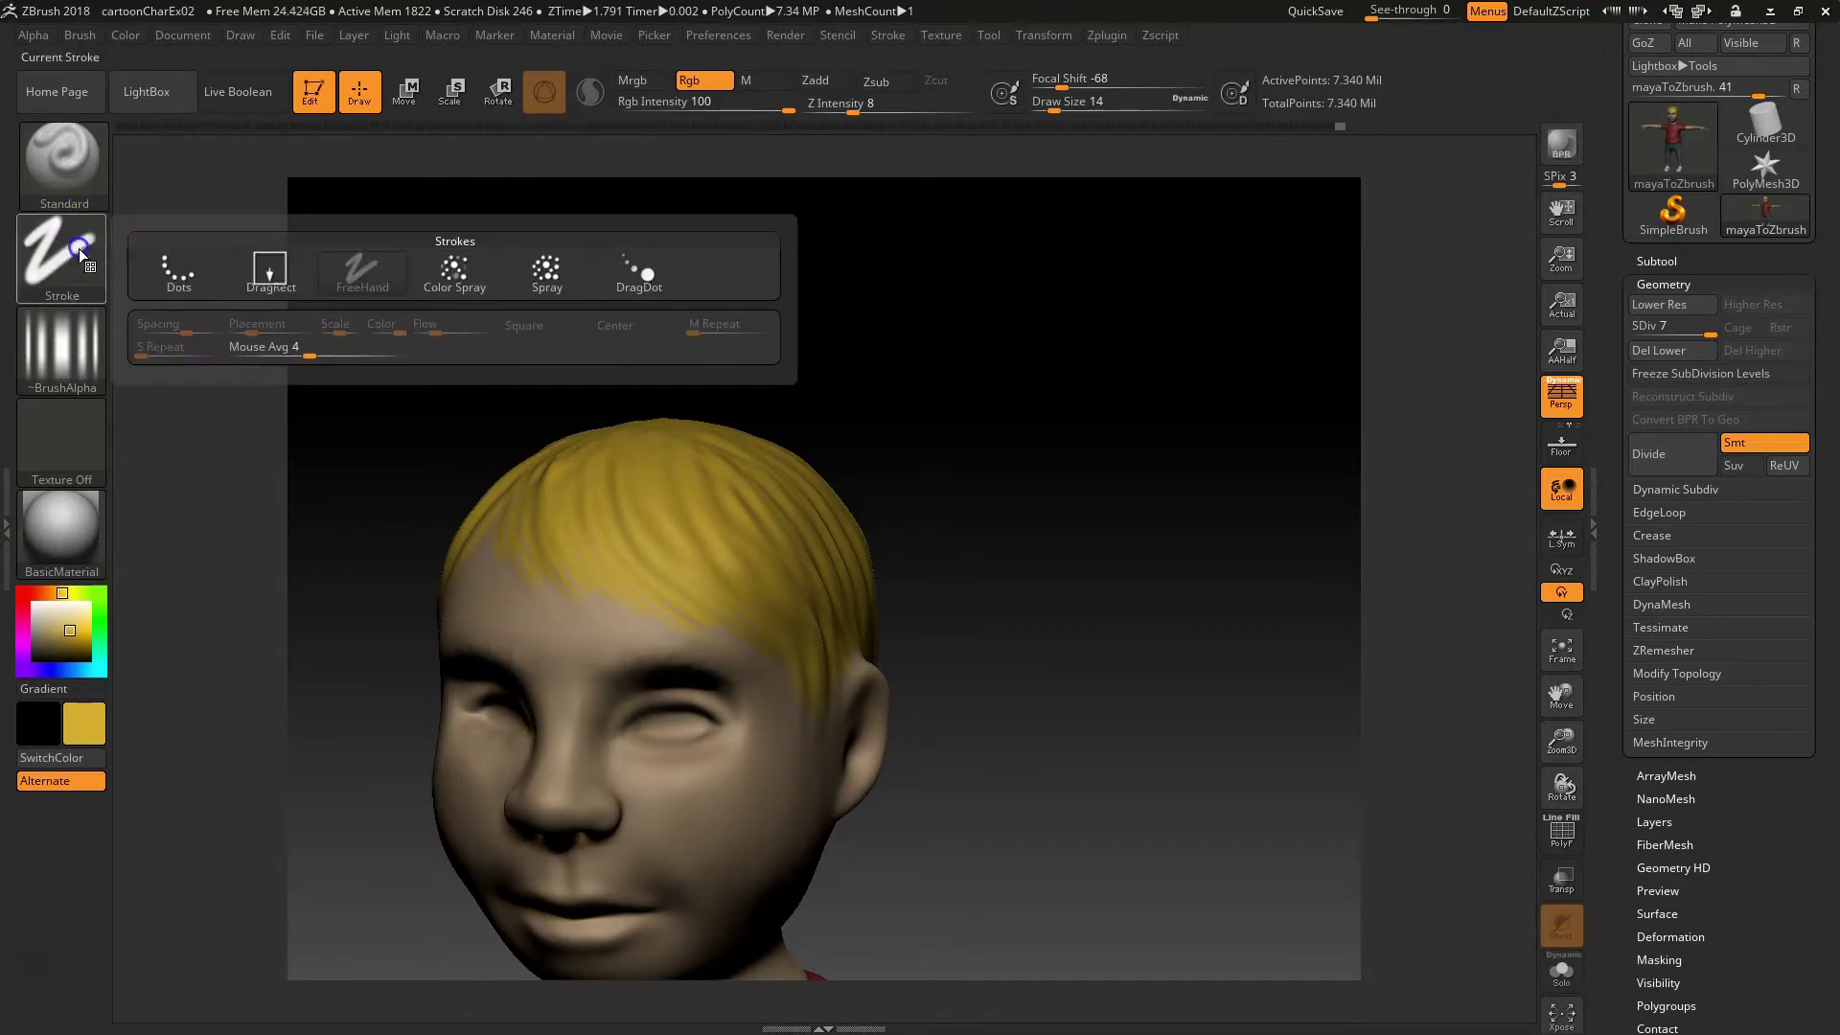
{"action": "left_click", "coordinate": [450, 268]}
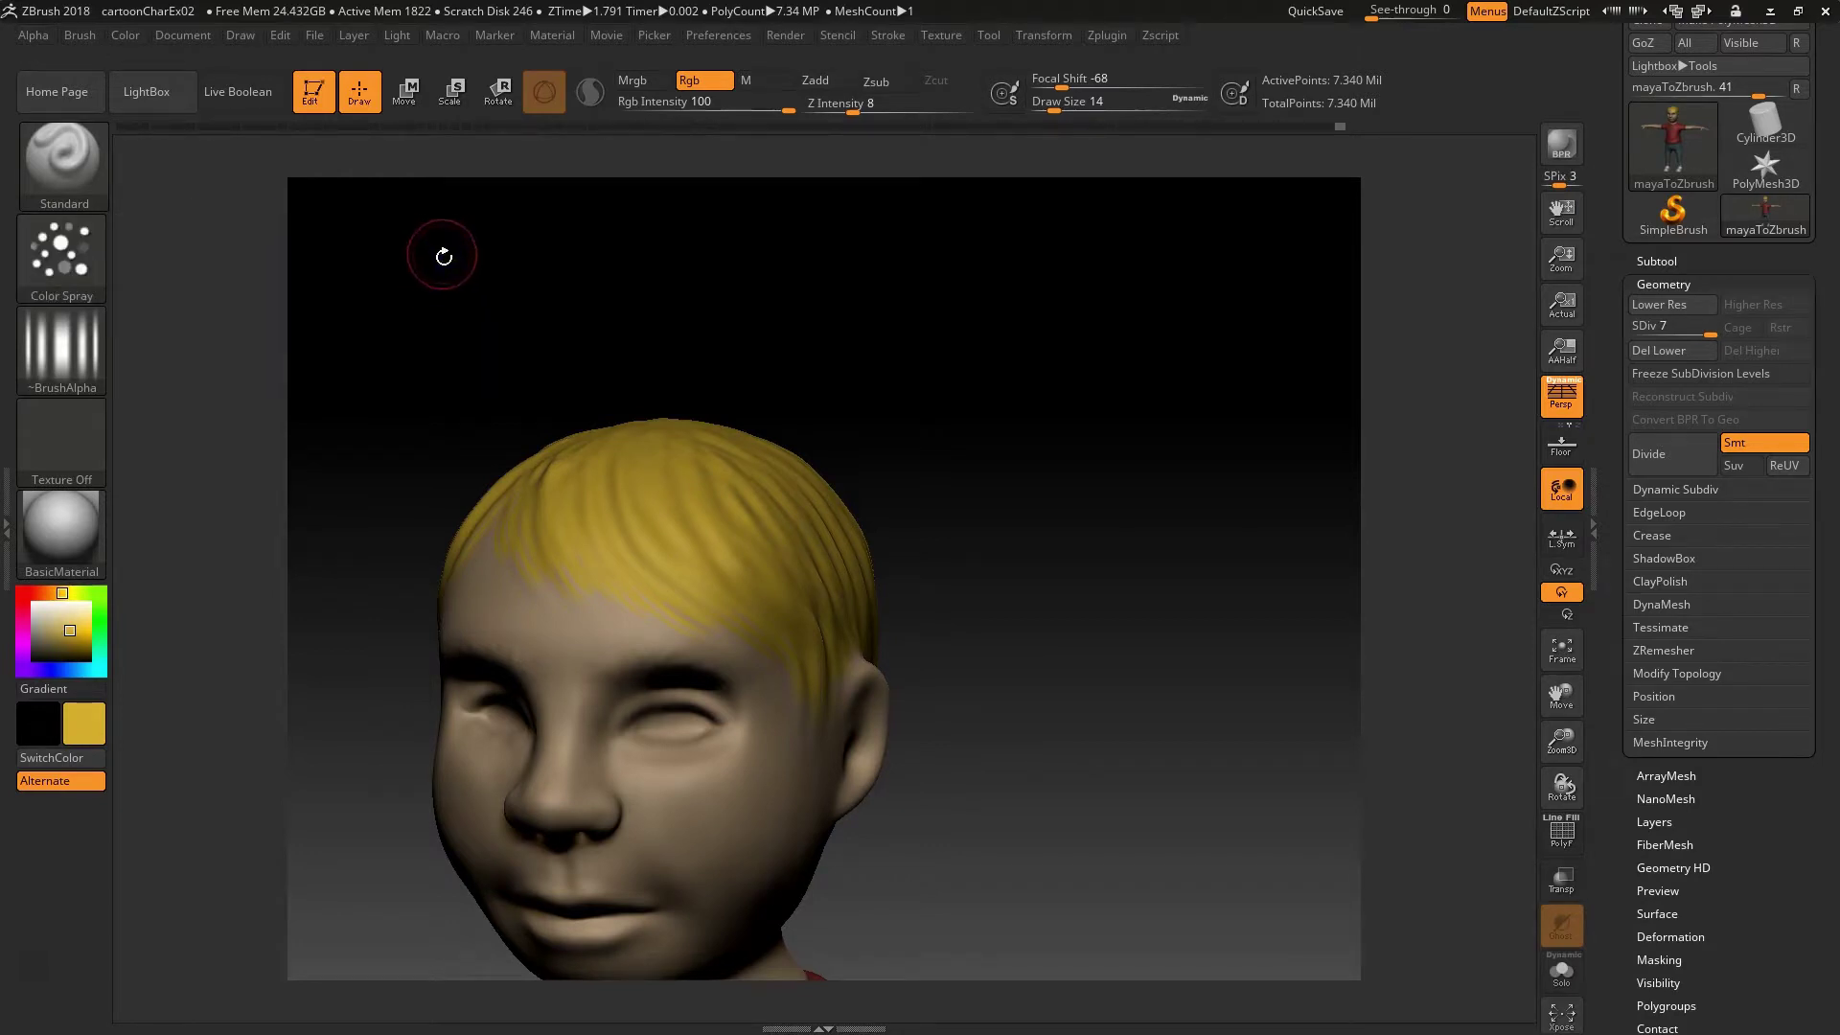
Step: Assign the striped Alpha 60 to the Standard brush
{"action": "left_click", "coordinate": [61, 347]}
{"action": "left_click", "coordinate": [75, 341]}
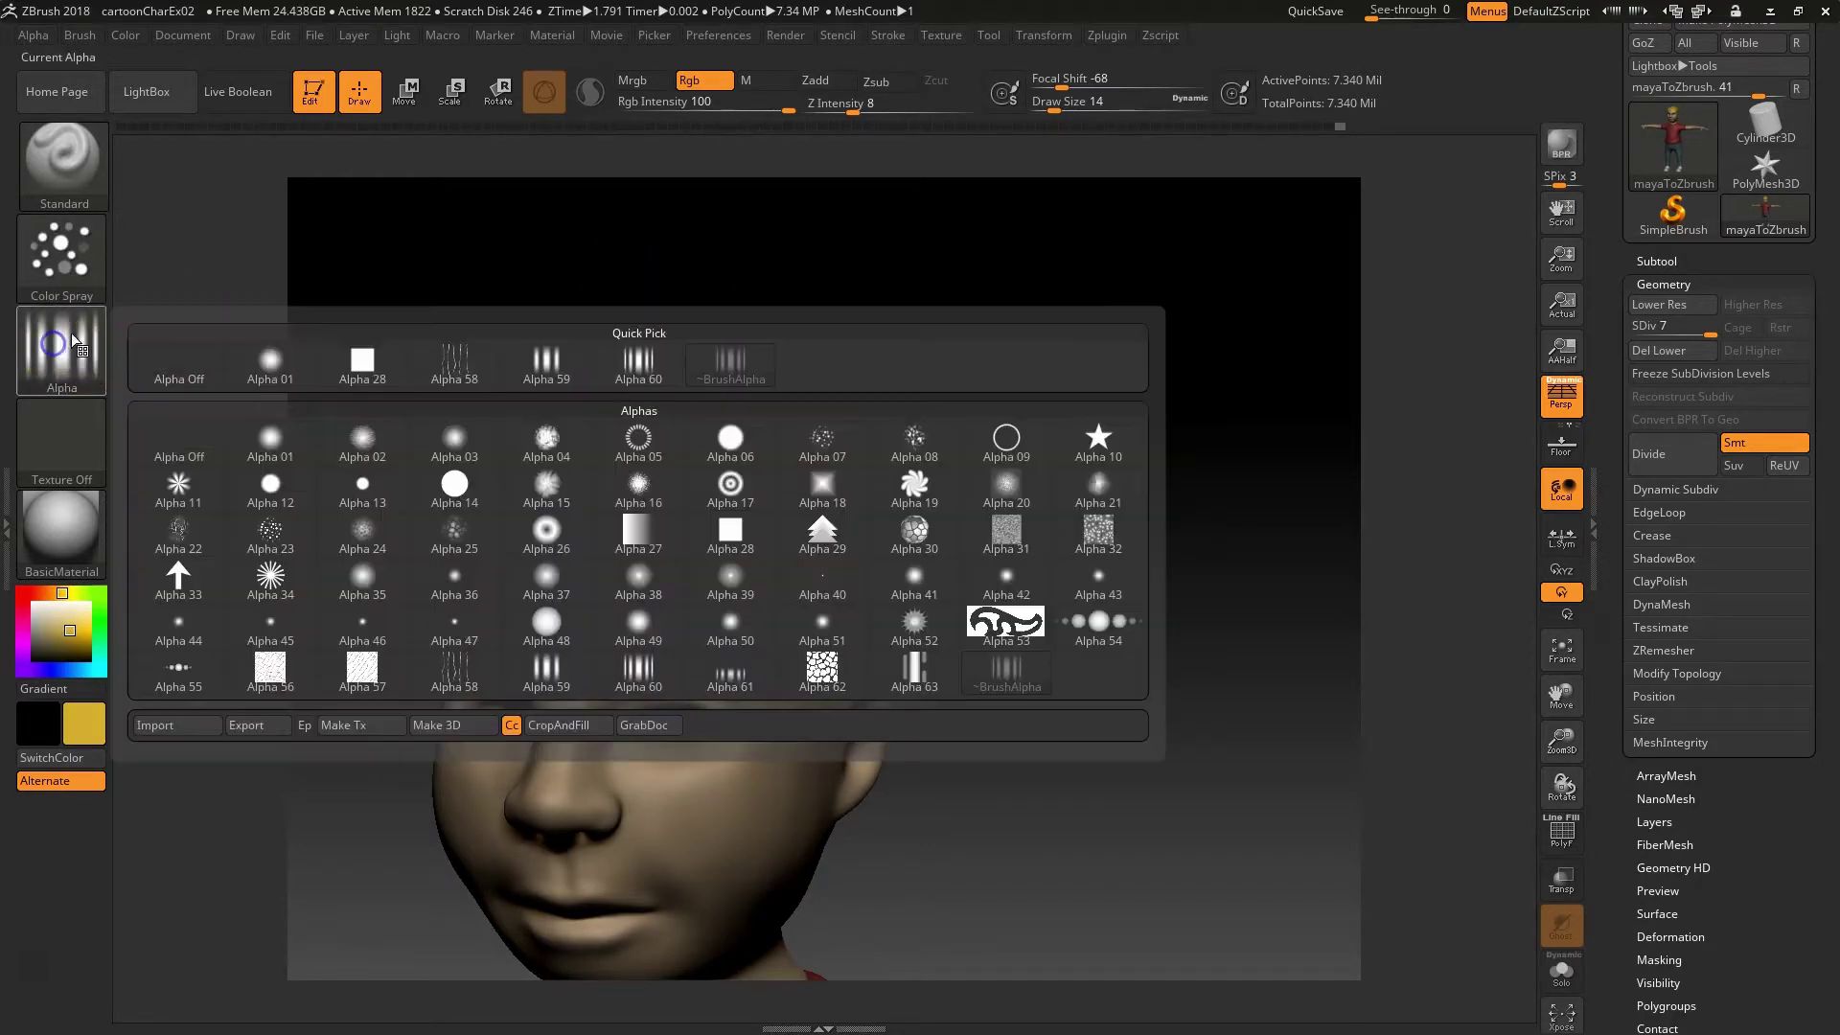
{"action": "left_click", "coordinate": [638, 362]}
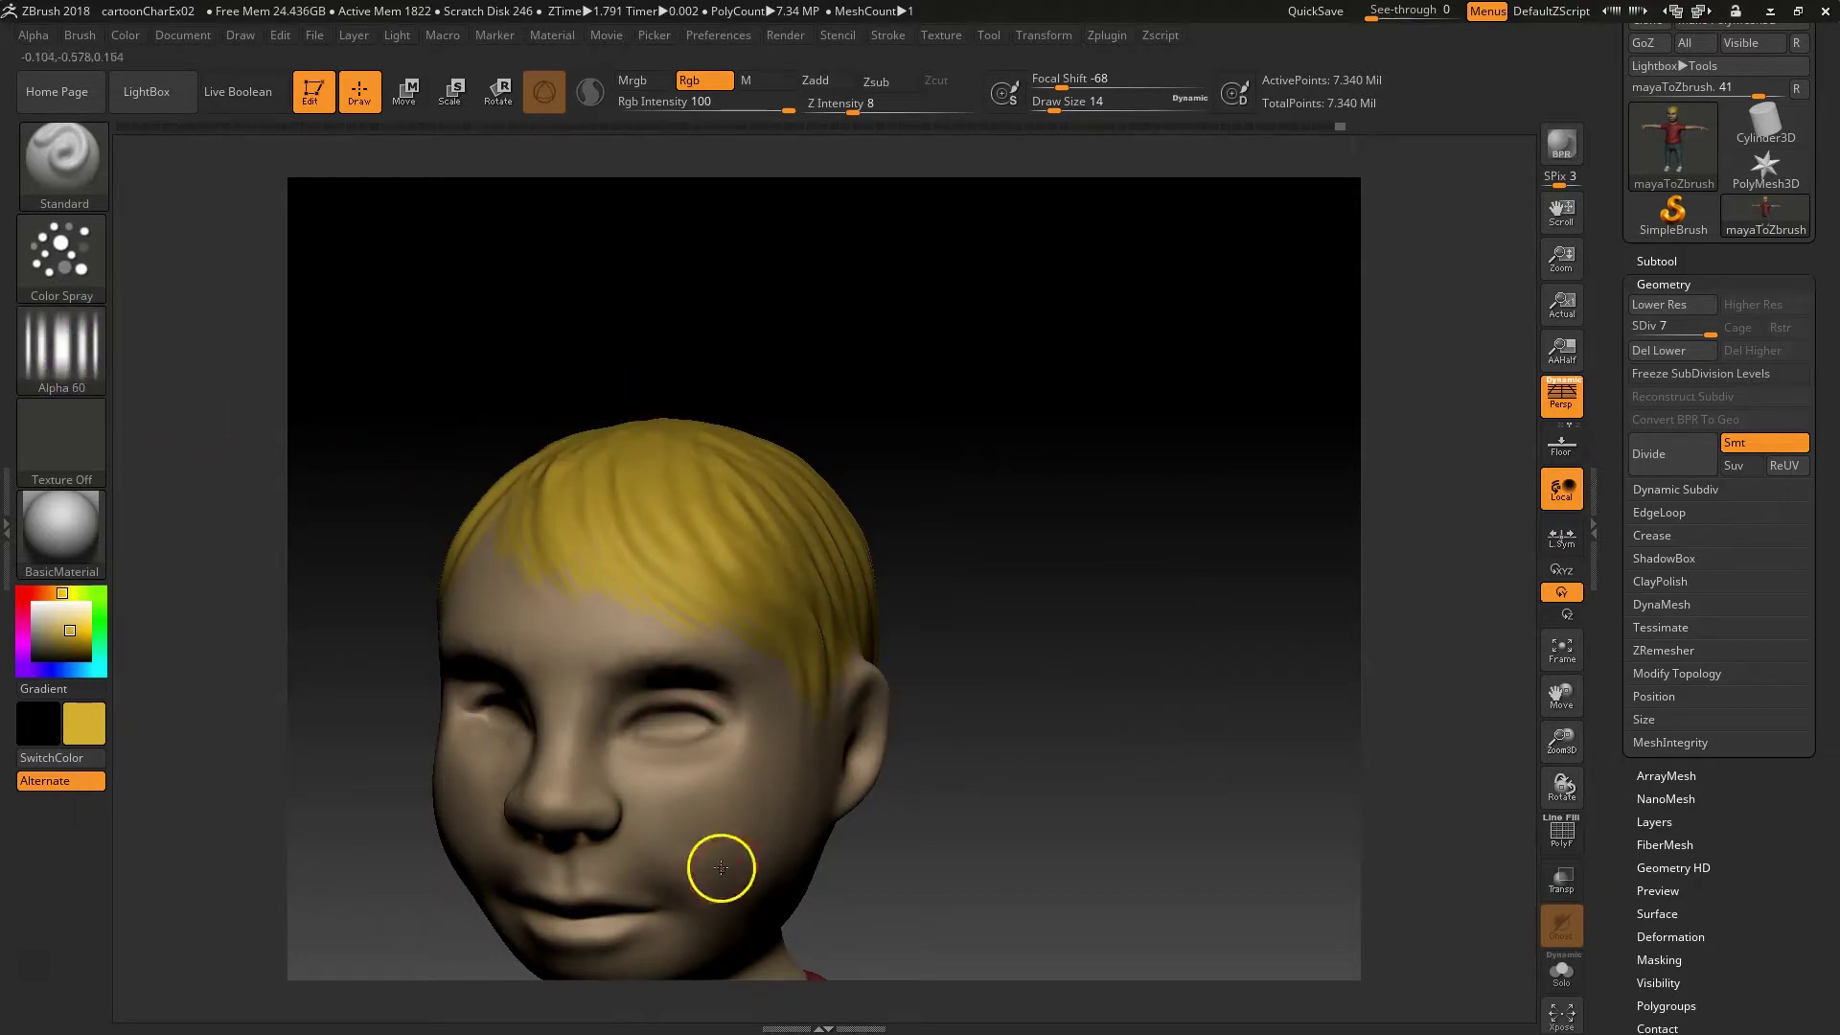
Step: Try a yellow stroke down the cheek with the Dots stroke type and undo it
{"action": "left_click", "coordinate": [79, 264]}
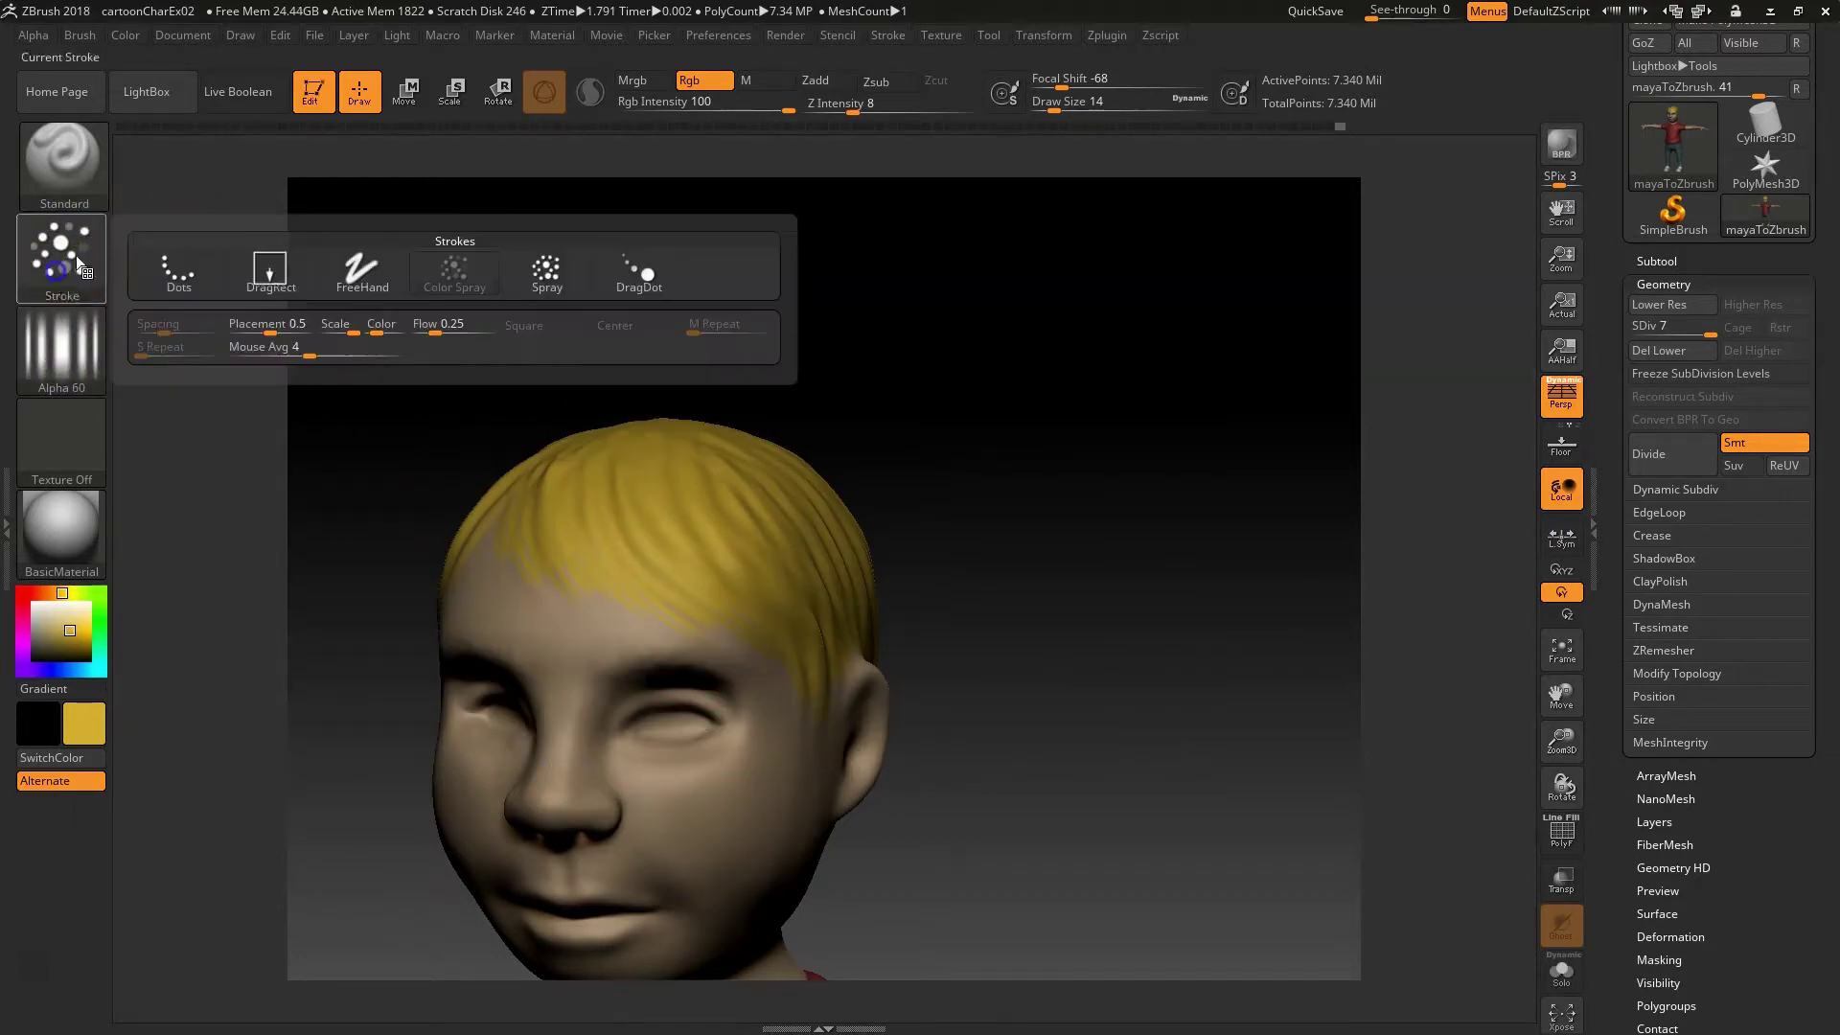
{"action": "left_click", "coordinate": [166, 276]}
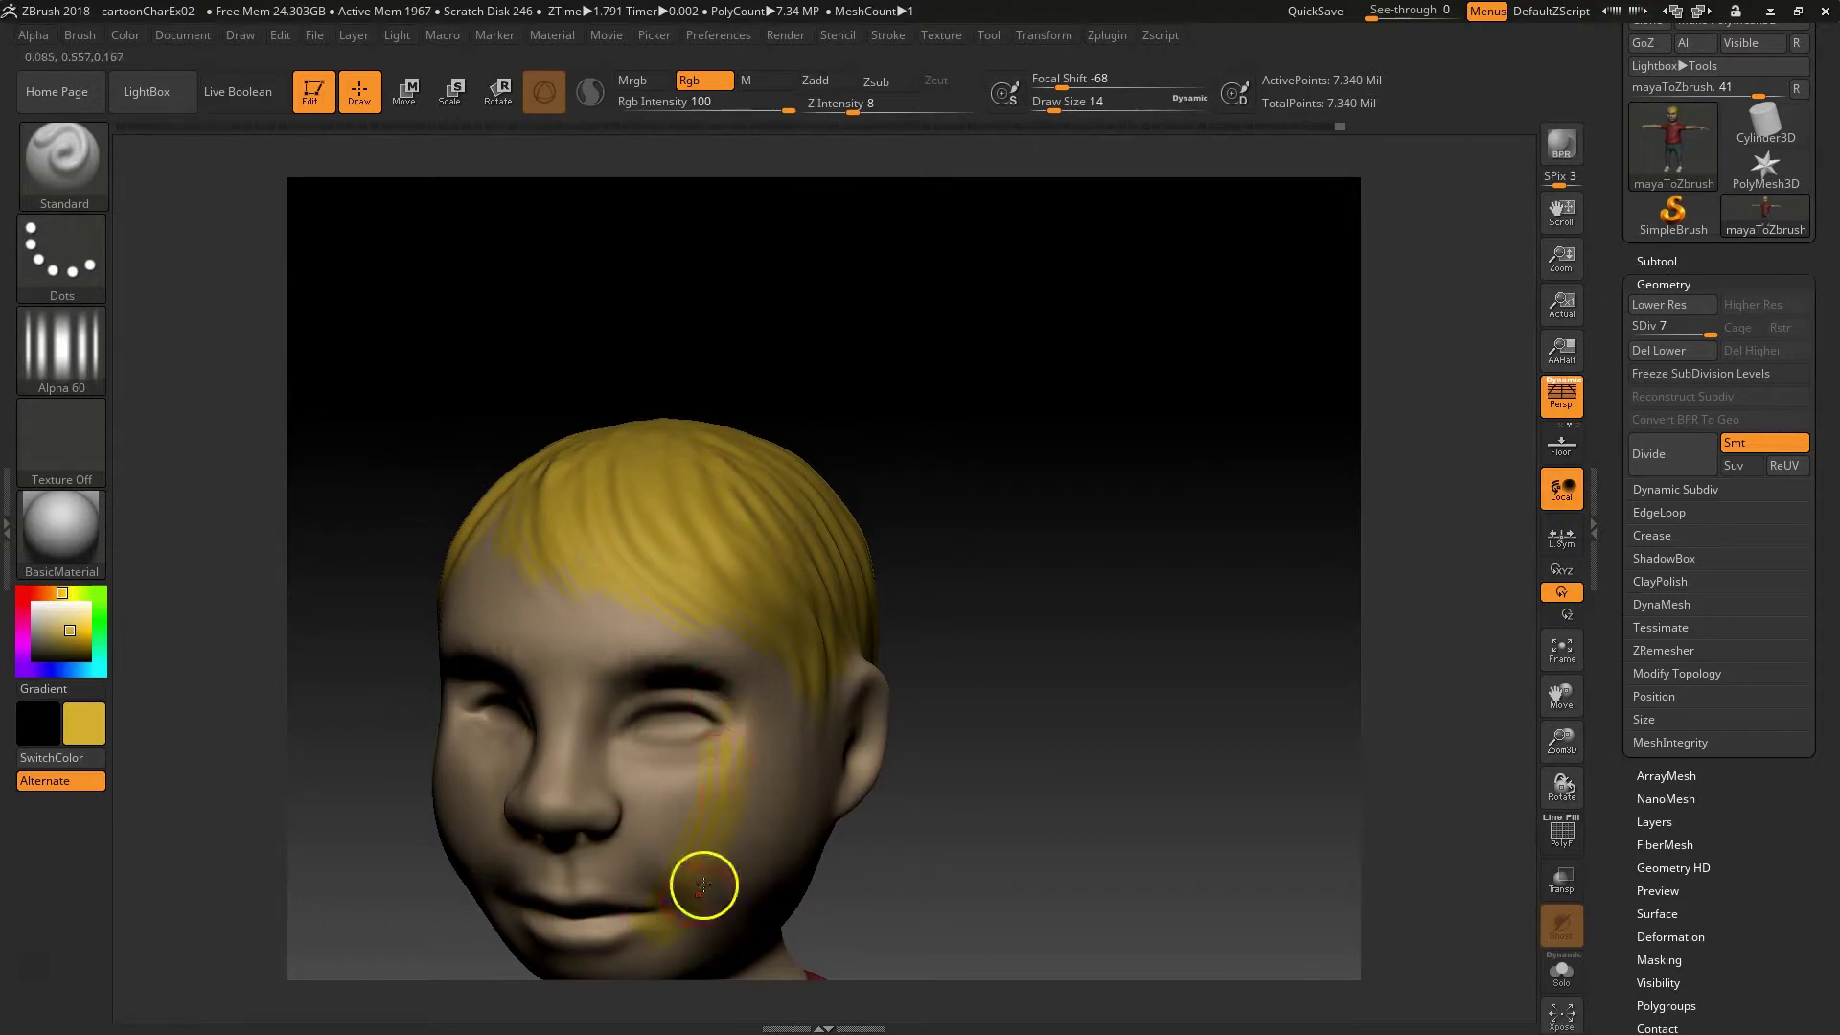
{"action": "key", "text": "ctrl"}
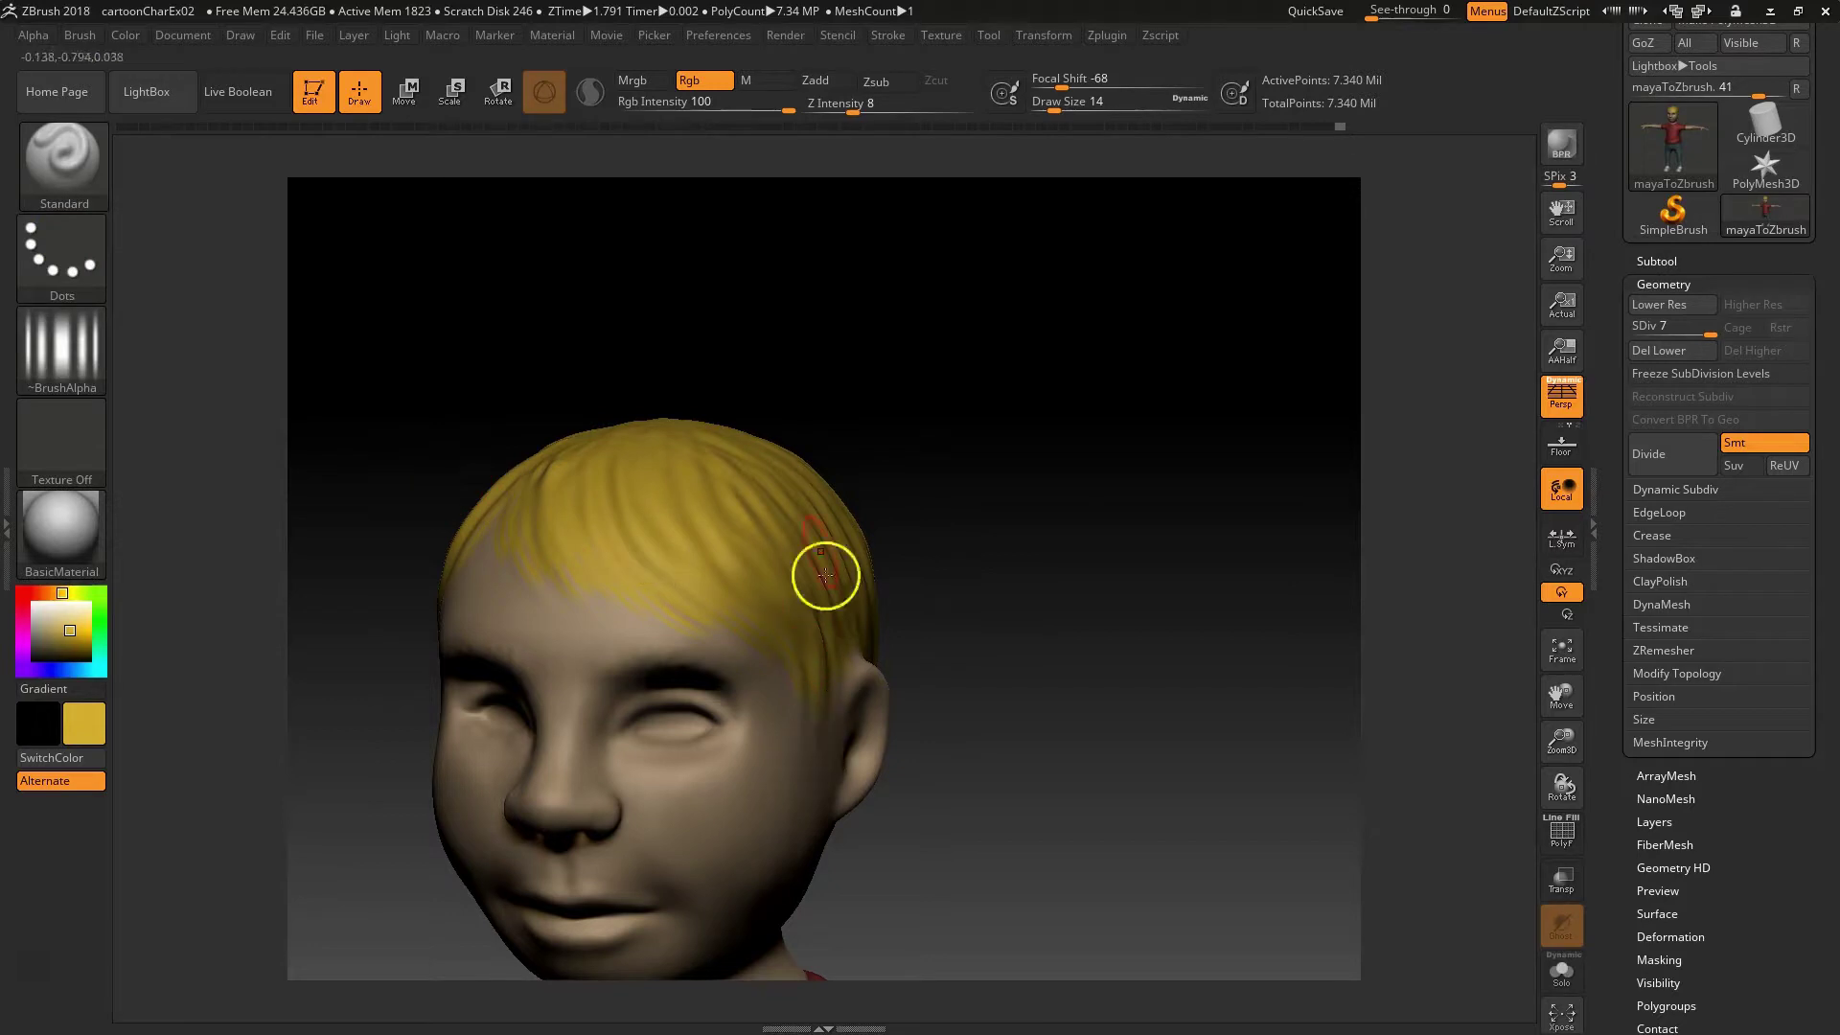
Step: Set the brush's stroke type to Color Spray again
{"action": "left_click", "coordinate": [57, 257]}
{"action": "left_click", "coordinate": [75, 251]}
{"action": "left_click", "coordinate": [444, 267]}
Step: Try a yellow Color Spray stroke down the front of the red shirt and undo it
{"action": "mouse_move", "coordinate": [1047, 558]}
{"action": "left_mouse_down"}
{"action": "mouse_move", "coordinate": [1039, 706]}
{"action": "mouse_move", "coordinate": [1162, 739]}
{"action": "mouse_move", "coordinate": [1077, 513]}
{"action": "left_mouse_up"}
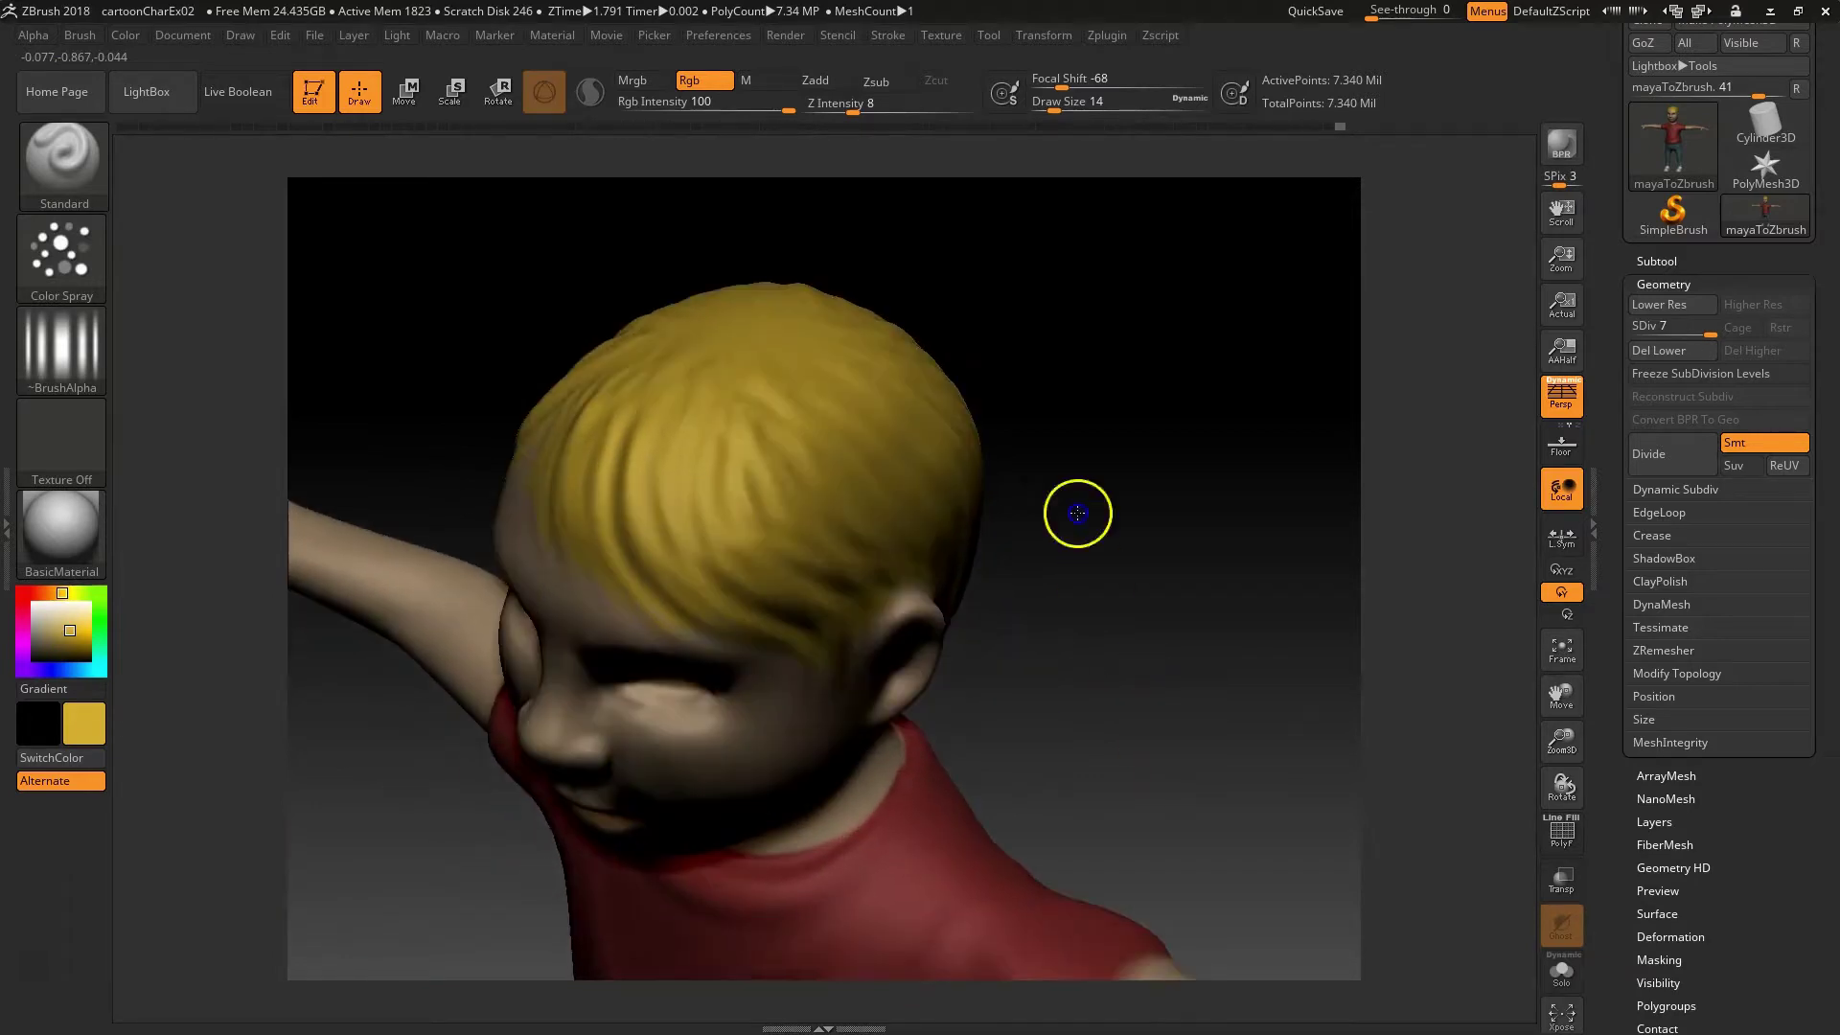
{"action": "left_click_drag", "start_coordinate": [1043, 405], "coordinate": [1068, 393]}
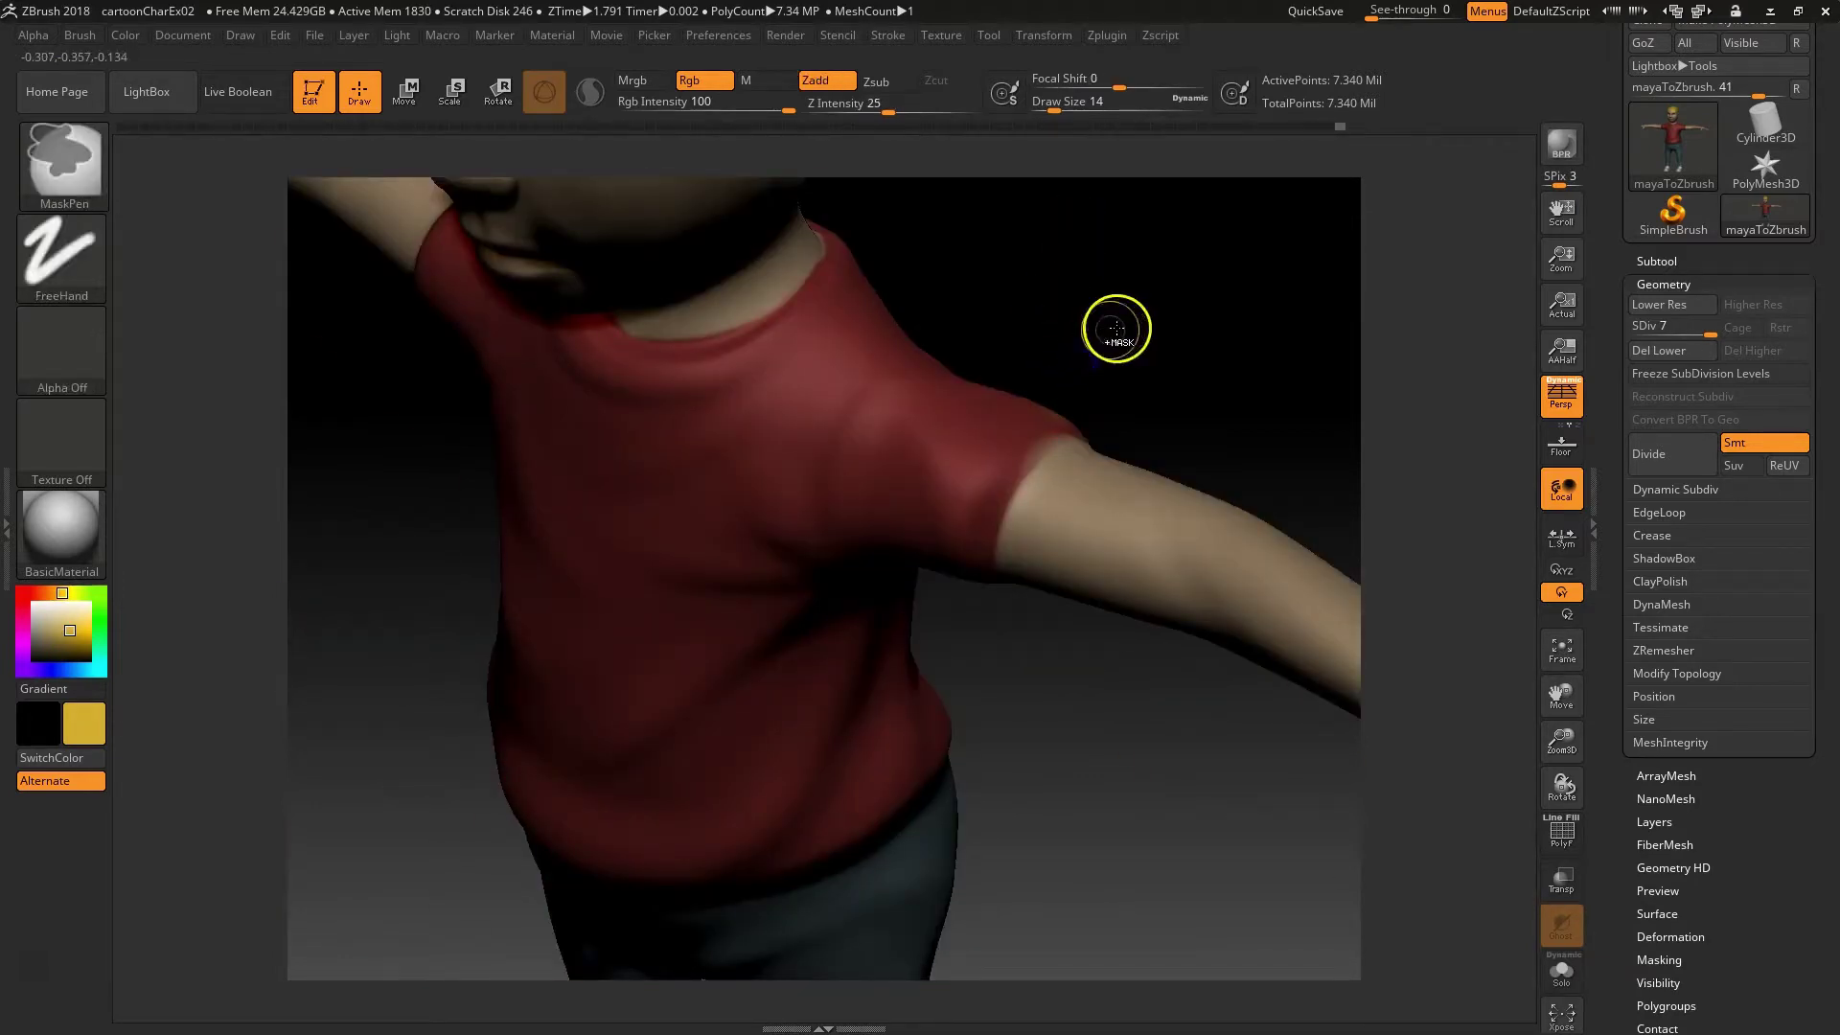
{"action": "left_click_drag", "start_coordinate": [1101, 308], "coordinate": [1134, 262], "text": "shift"}
{"action": "mouse_move", "coordinate": [793, 548]}
{"action": "left_mouse_down"}
{"action": "mouse_move", "coordinate": [751, 533]}
{"action": "mouse_move", "coordinate": [703, 764]}
{"action": "mouse_move", "coordinate": [723, 791]}
{"action": "left_mouse_up"}
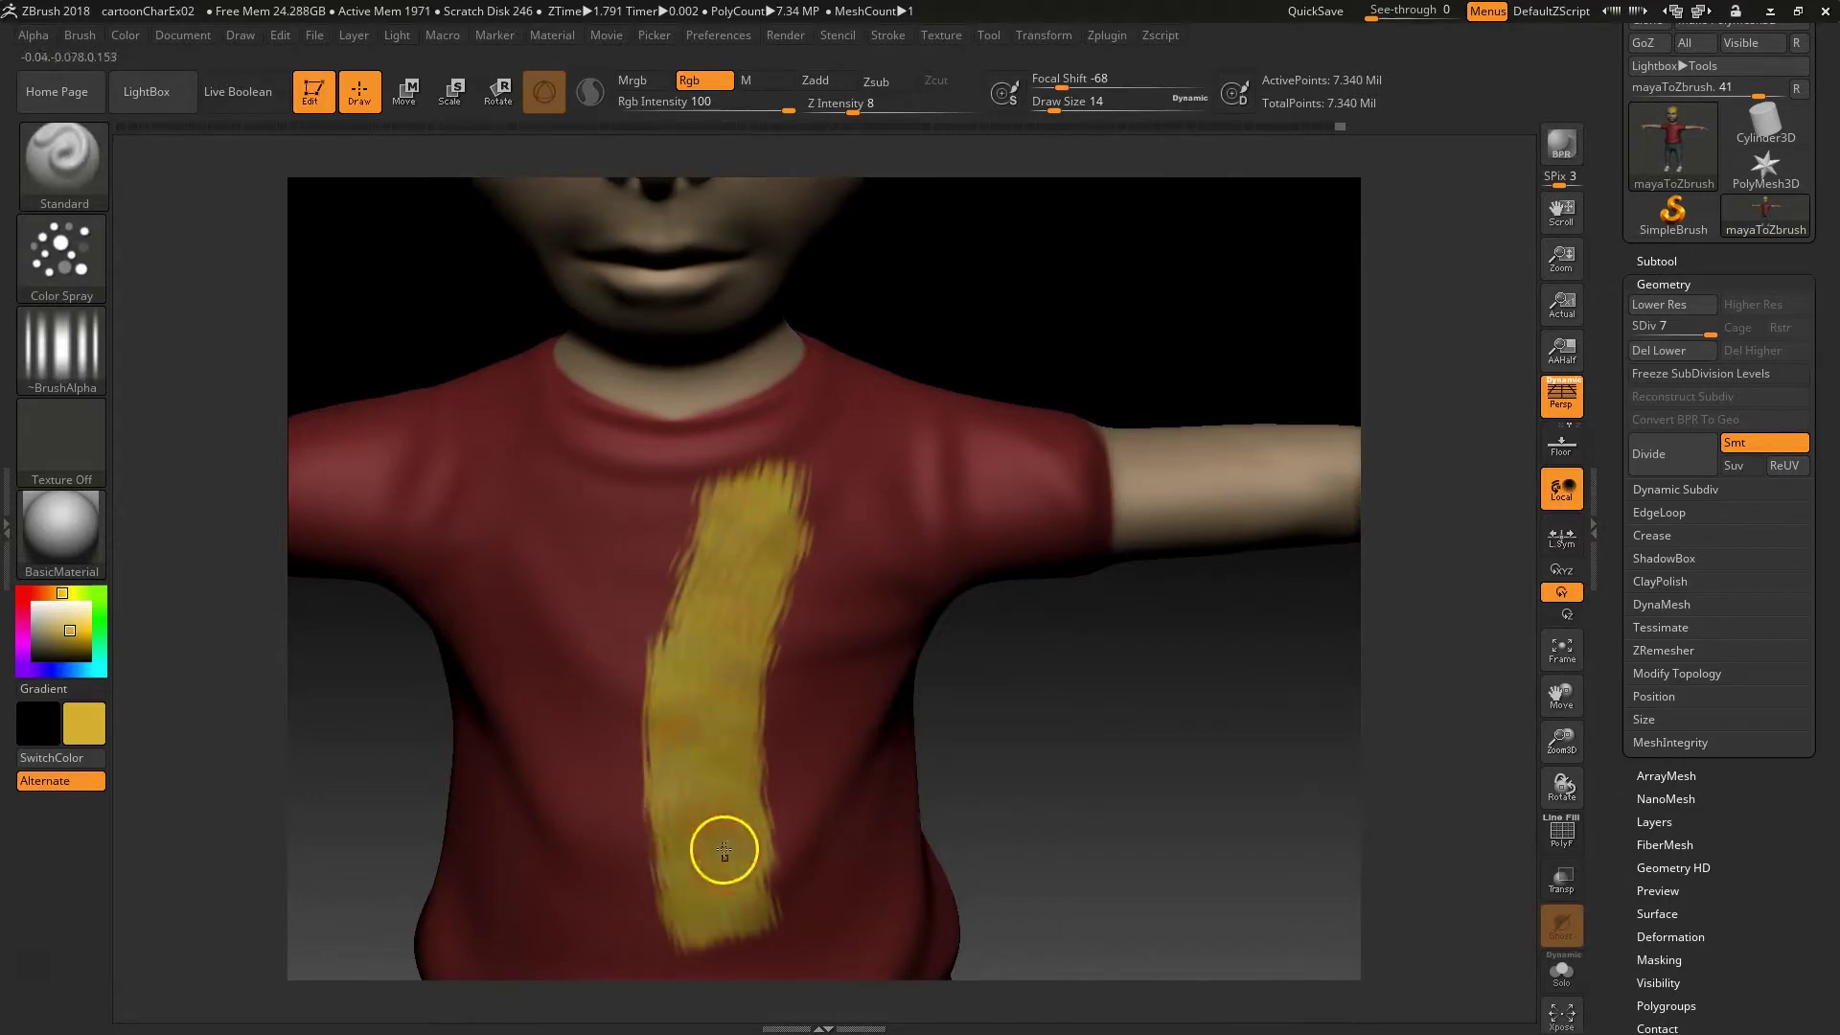
{"action": "key", "text": "ctrl+z"}
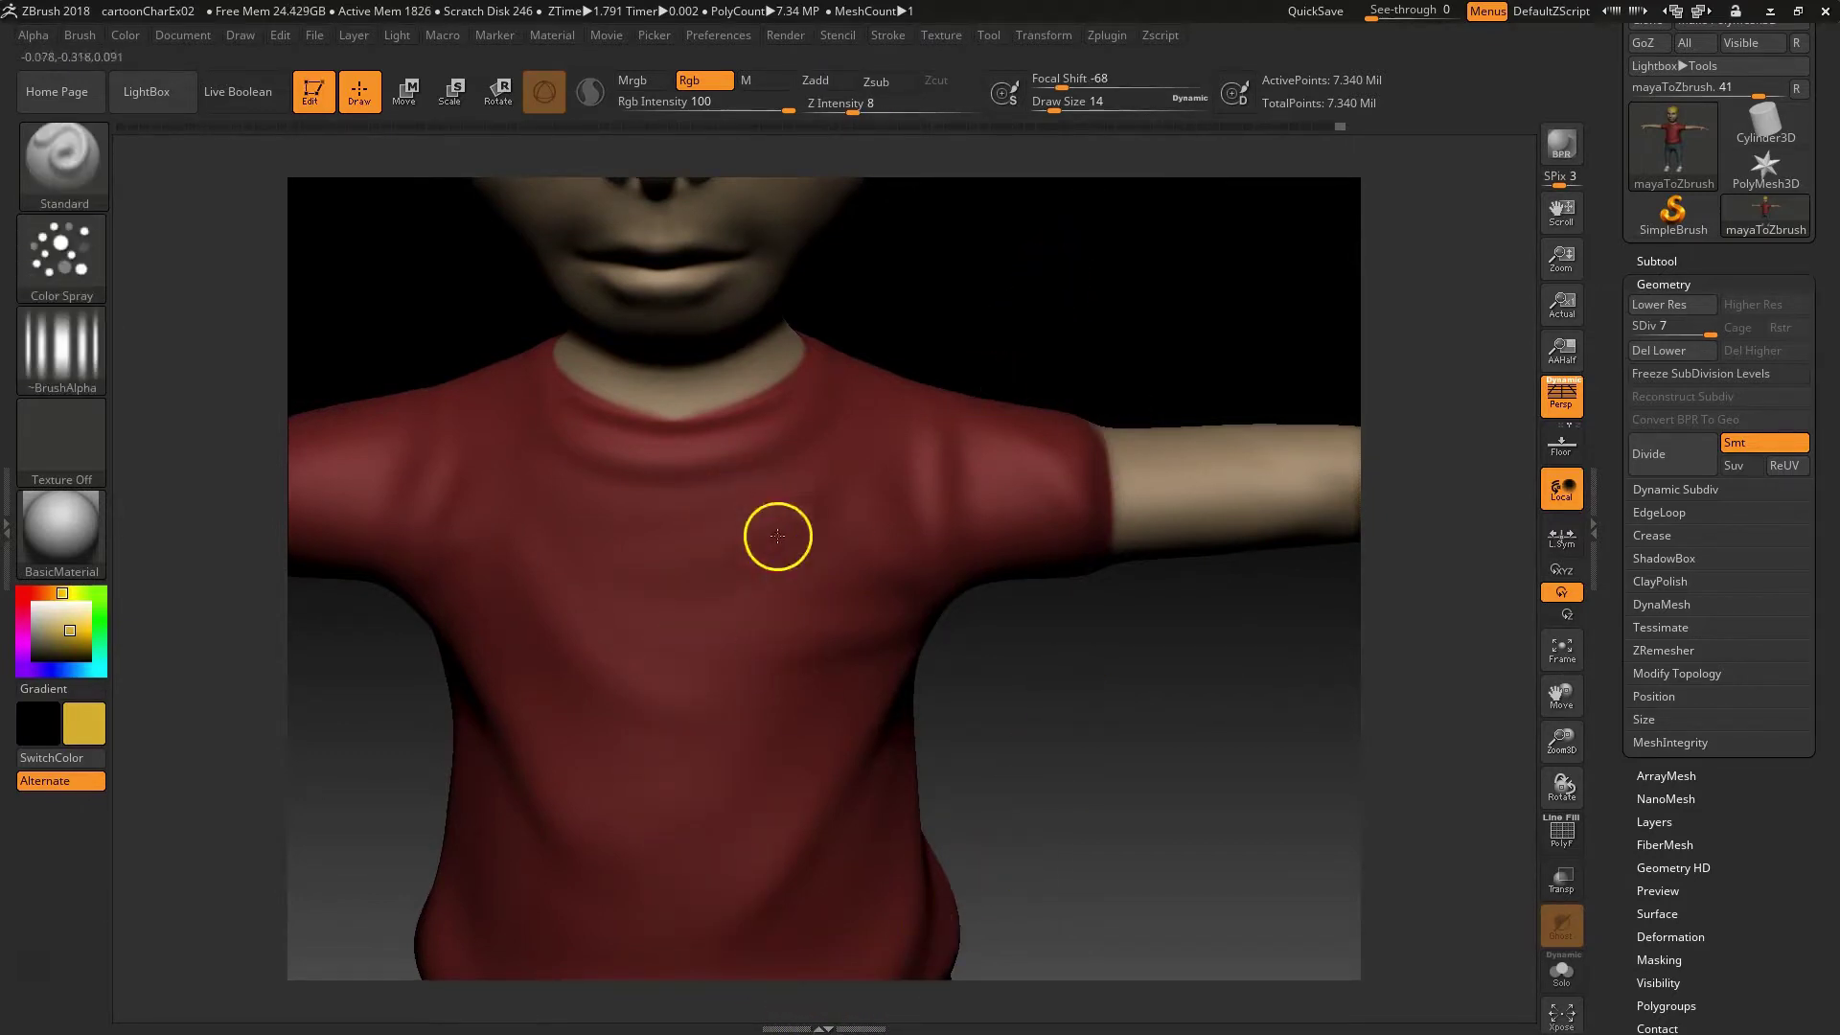
Step: Spray streaky yellow Color Spray strokes over the hair on the top, sides and back of the head
{"action": "mouse_move", "coordinate": [1120, 354]}
{"action": "left_mouse_down"}
{"action": "mouse_move", "coordinate": [1059, 751]}
{"action": "mouse_move", "coordinate": [1089, 555]}
{"action": "mouse_move", "coordinate": [1060, 587]}
{"action": "mouse_move", "coordinate": [1058, 494]}
{"action": "left_mouse_up"}
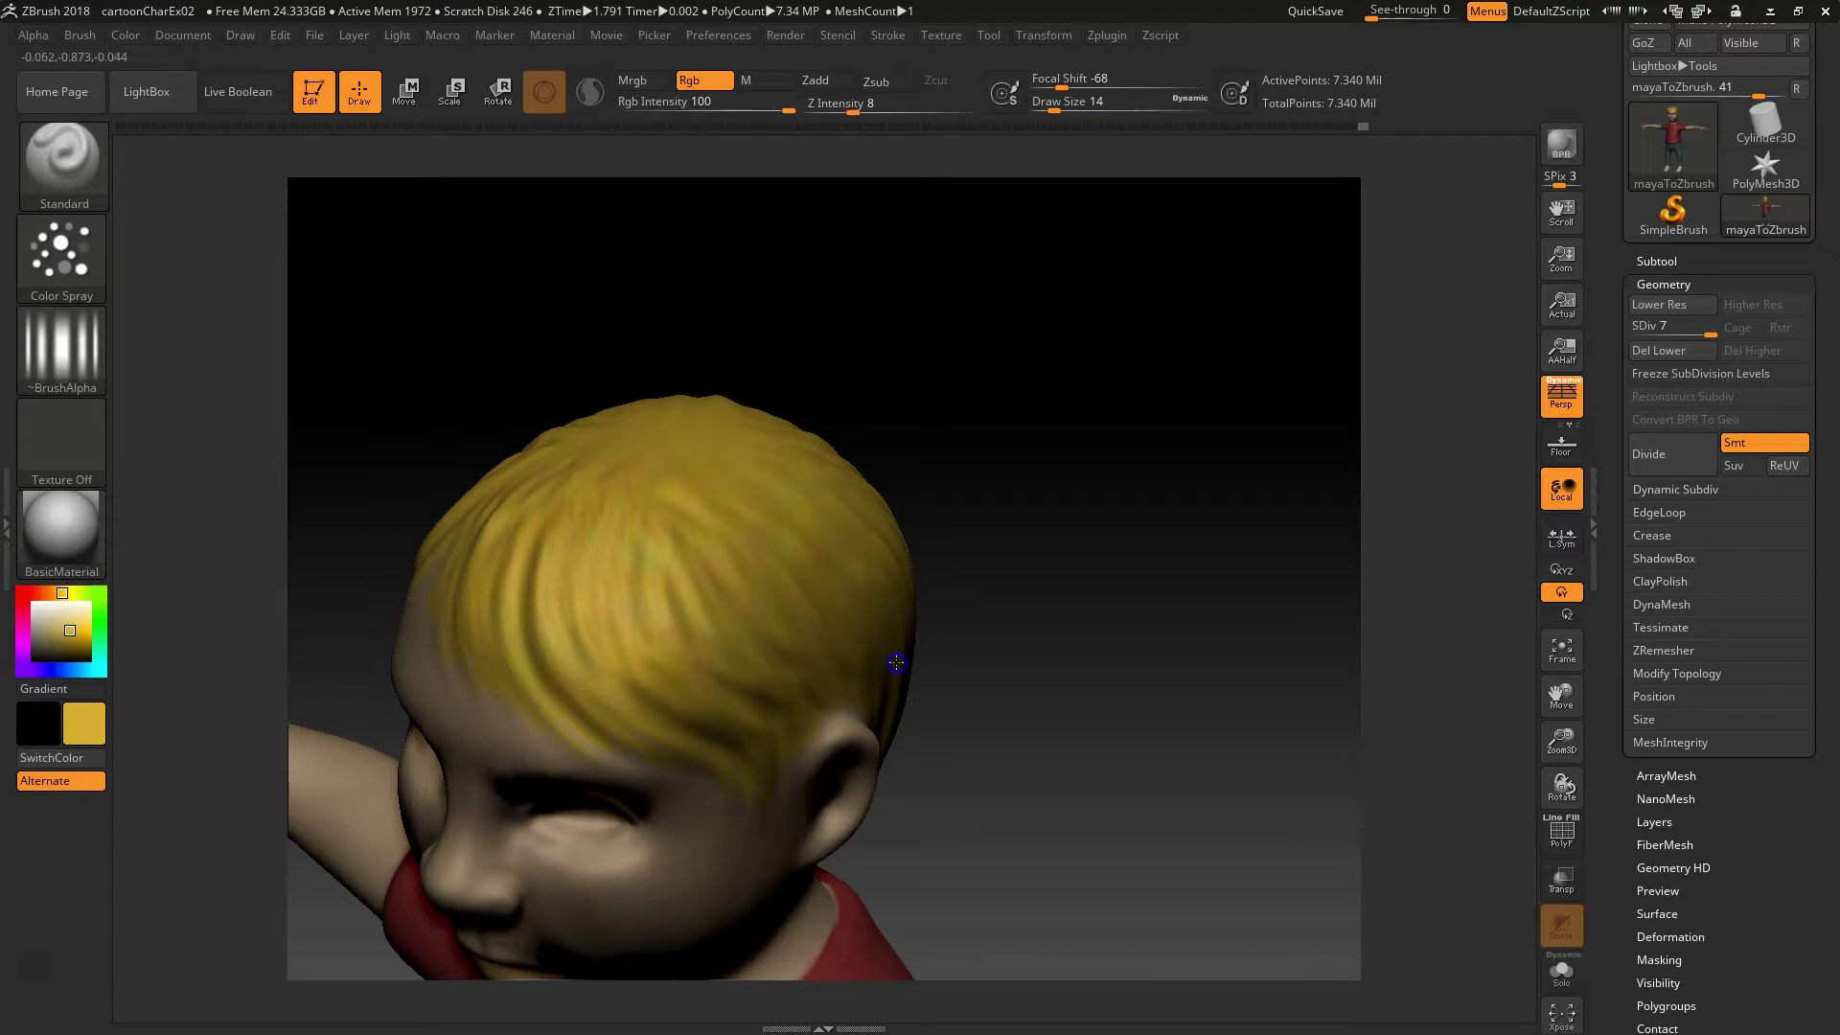
{"action": "left_click_drag", "start_coordinate": [1055, 731], "coordinate": [647, 490]}
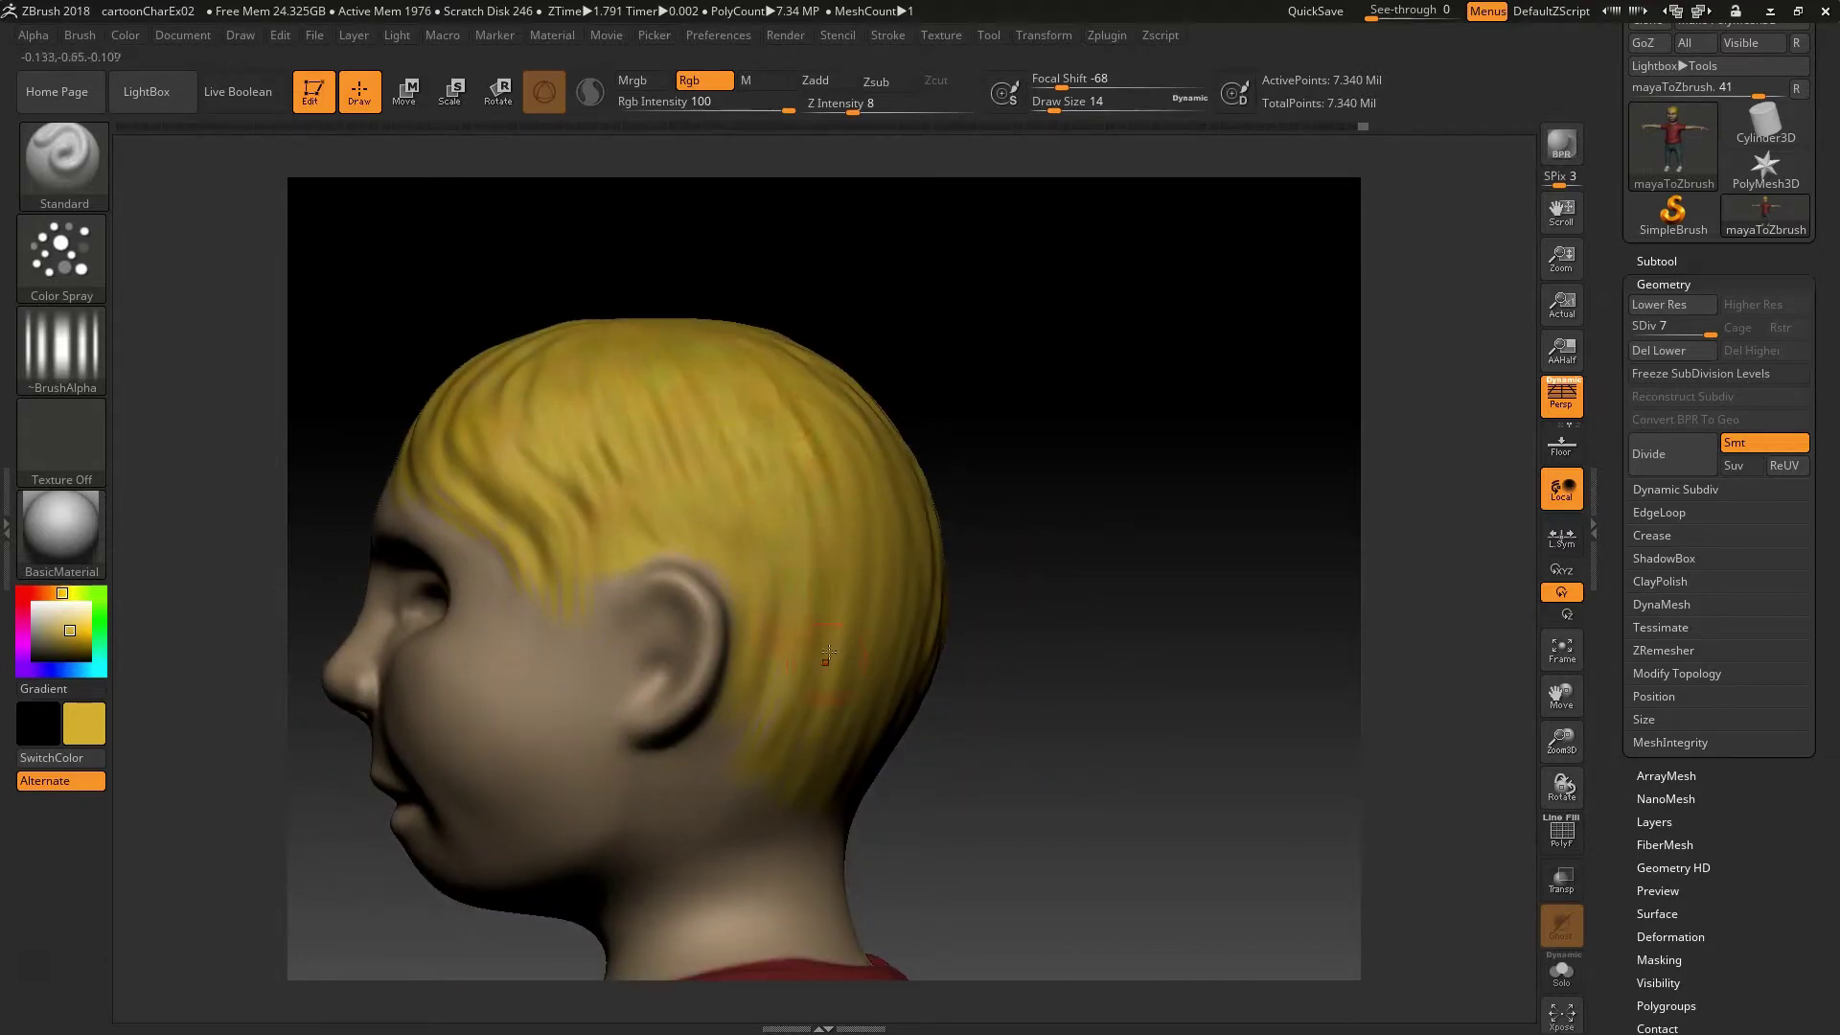
{"action": "left_click_drag", "start_coordinate": [1043, 661], "coordinate": [895, 356]}
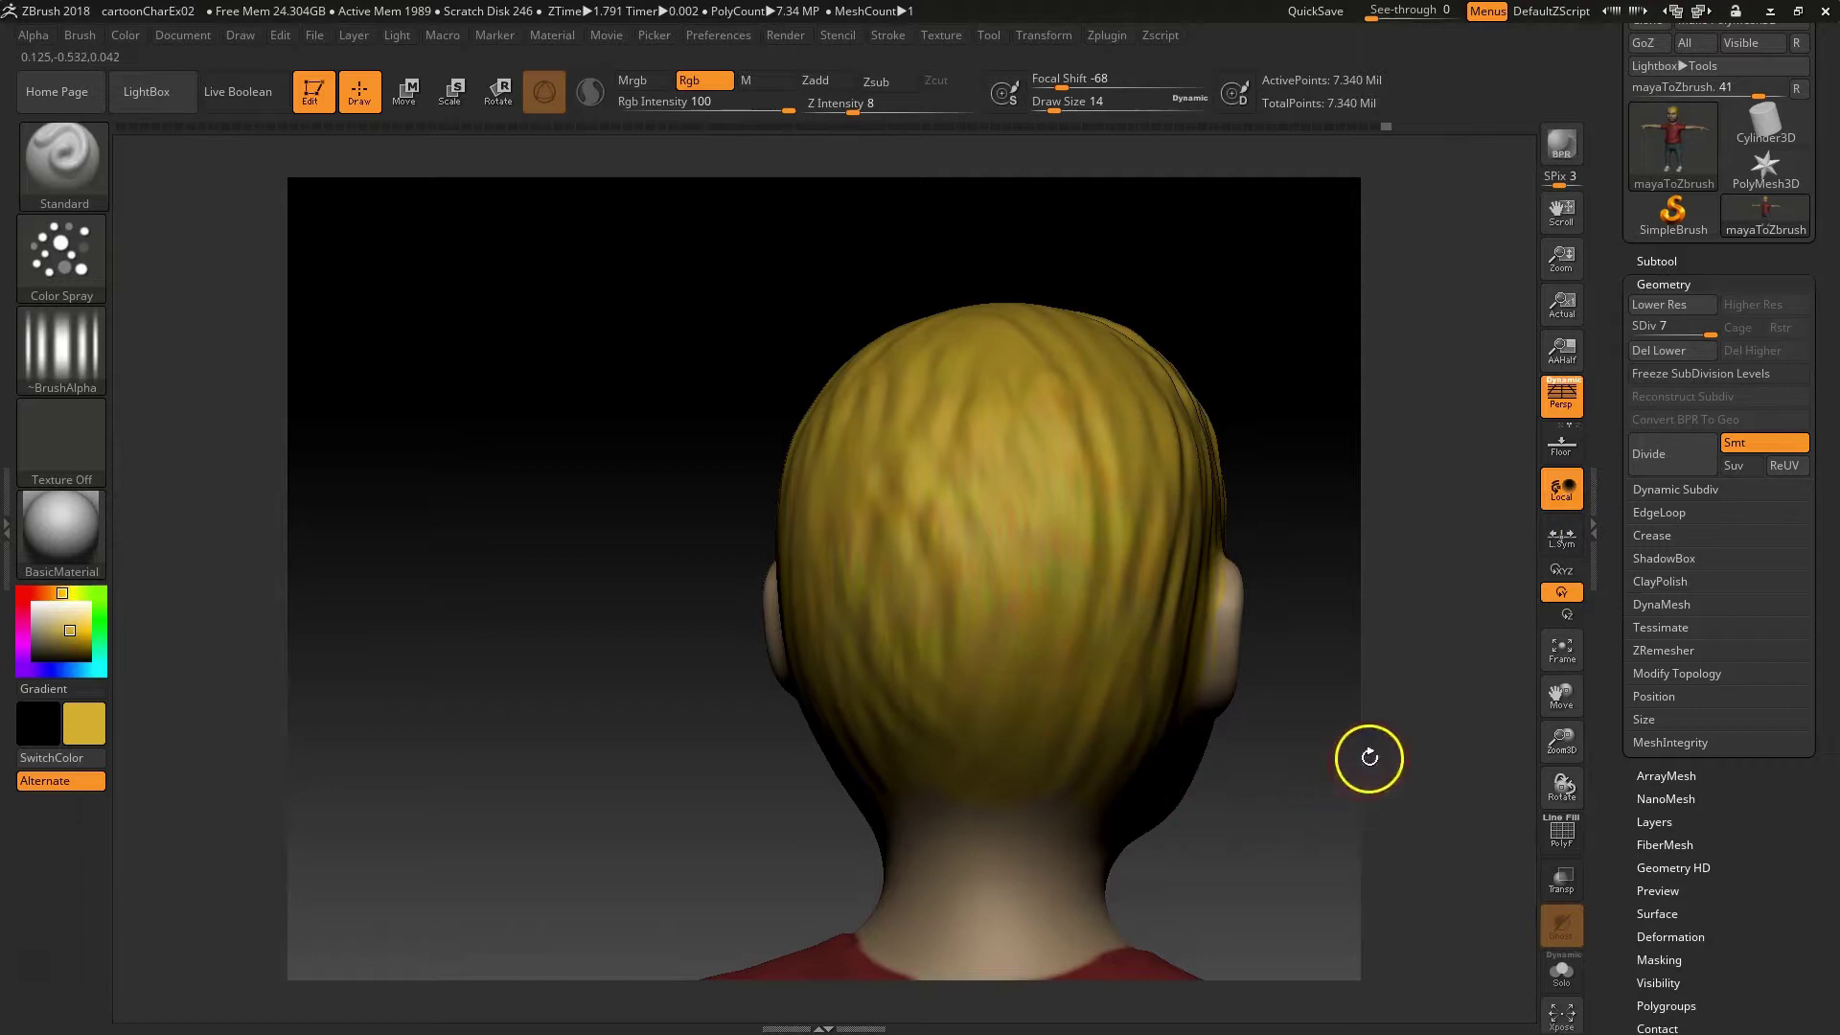
{"action": "mouse_move", "coordinate": [1300, 756]}
{"action": "left_mouse_down"}
{"action": "mouse_move", "coordinate": [1162, 833]}
{"action": "mouse_move", "coordinate": [1216, 784]}
{"action": "mouse_move", "coordinate": [1232, 452]}
{"action": "mouse_move", "coordinate": [1037, 361]}
{"action": "mouse_move", "coordinate": [881, 711]}
{"action": "left_mouse_up"}
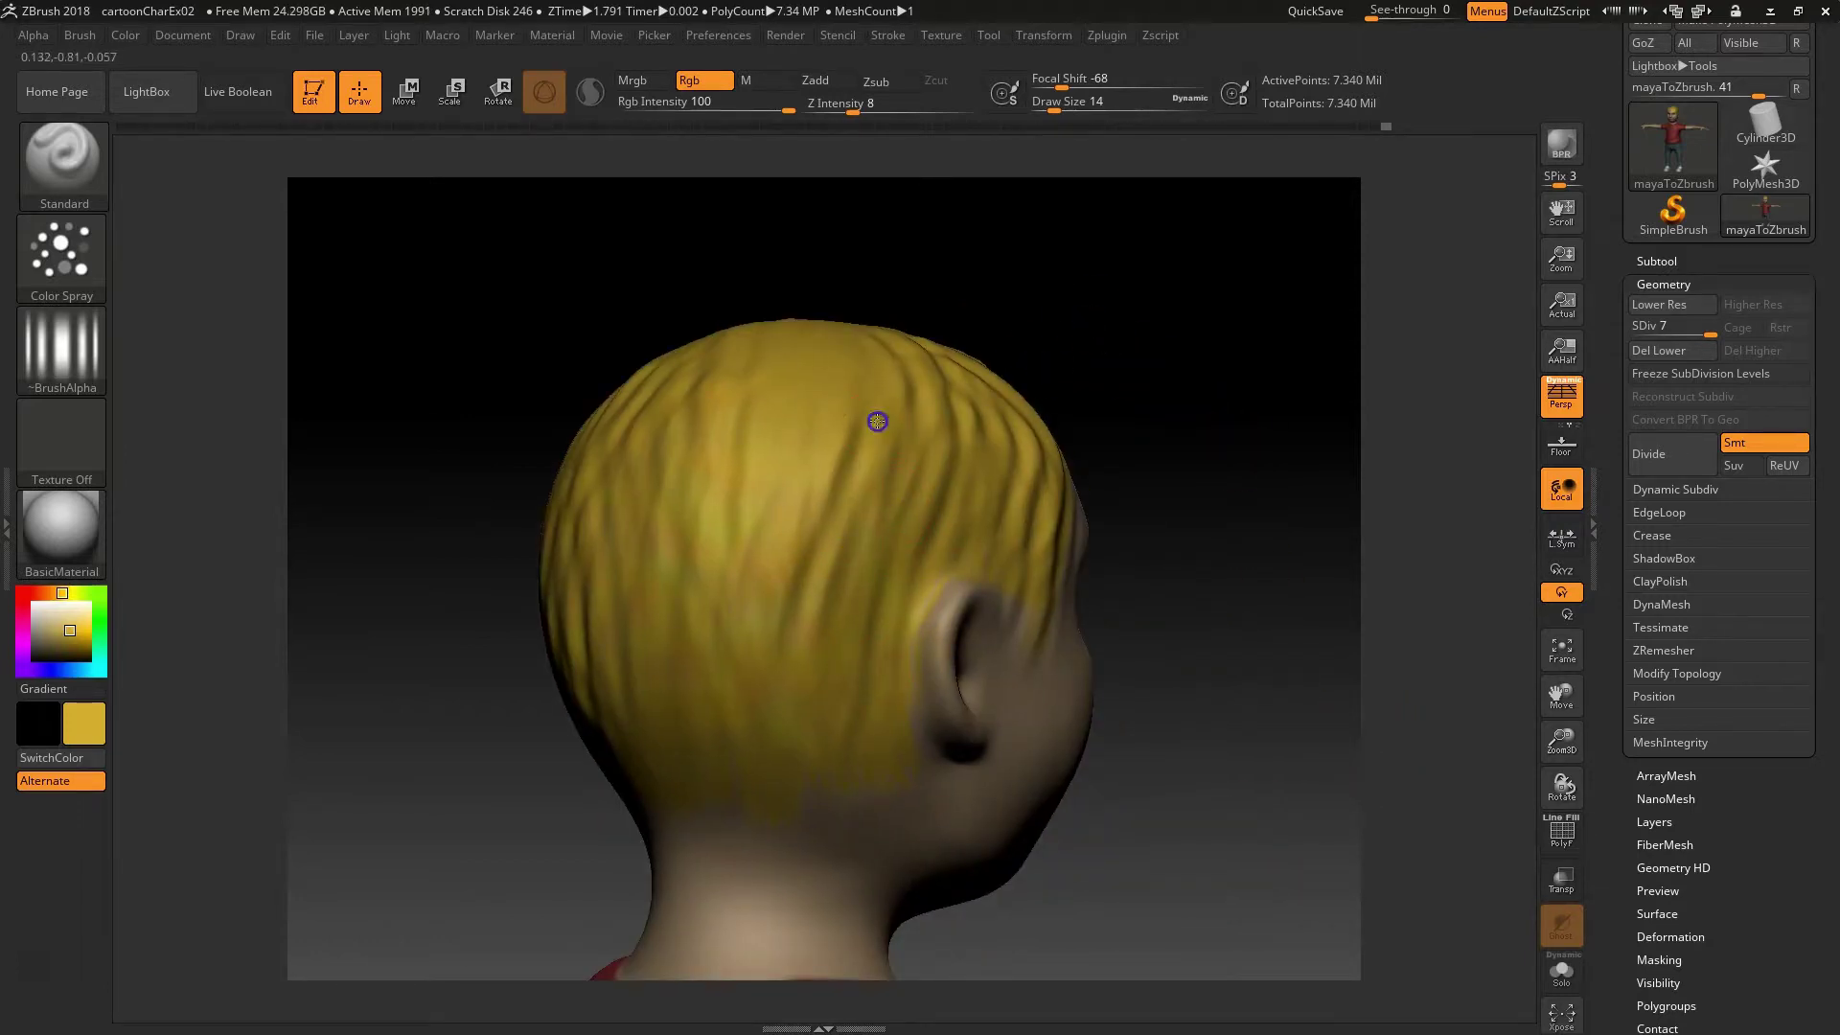
{"action": "mouse_move", "coordinate": [1202, 529]}
{"action": "left_mouse_down"}
{"action": "mouse_move", "coordinate": [1188, 763]}
{"action": "mouse_move", "coordinate": [1039, 464]}
{"action": "left_mouse_up"}
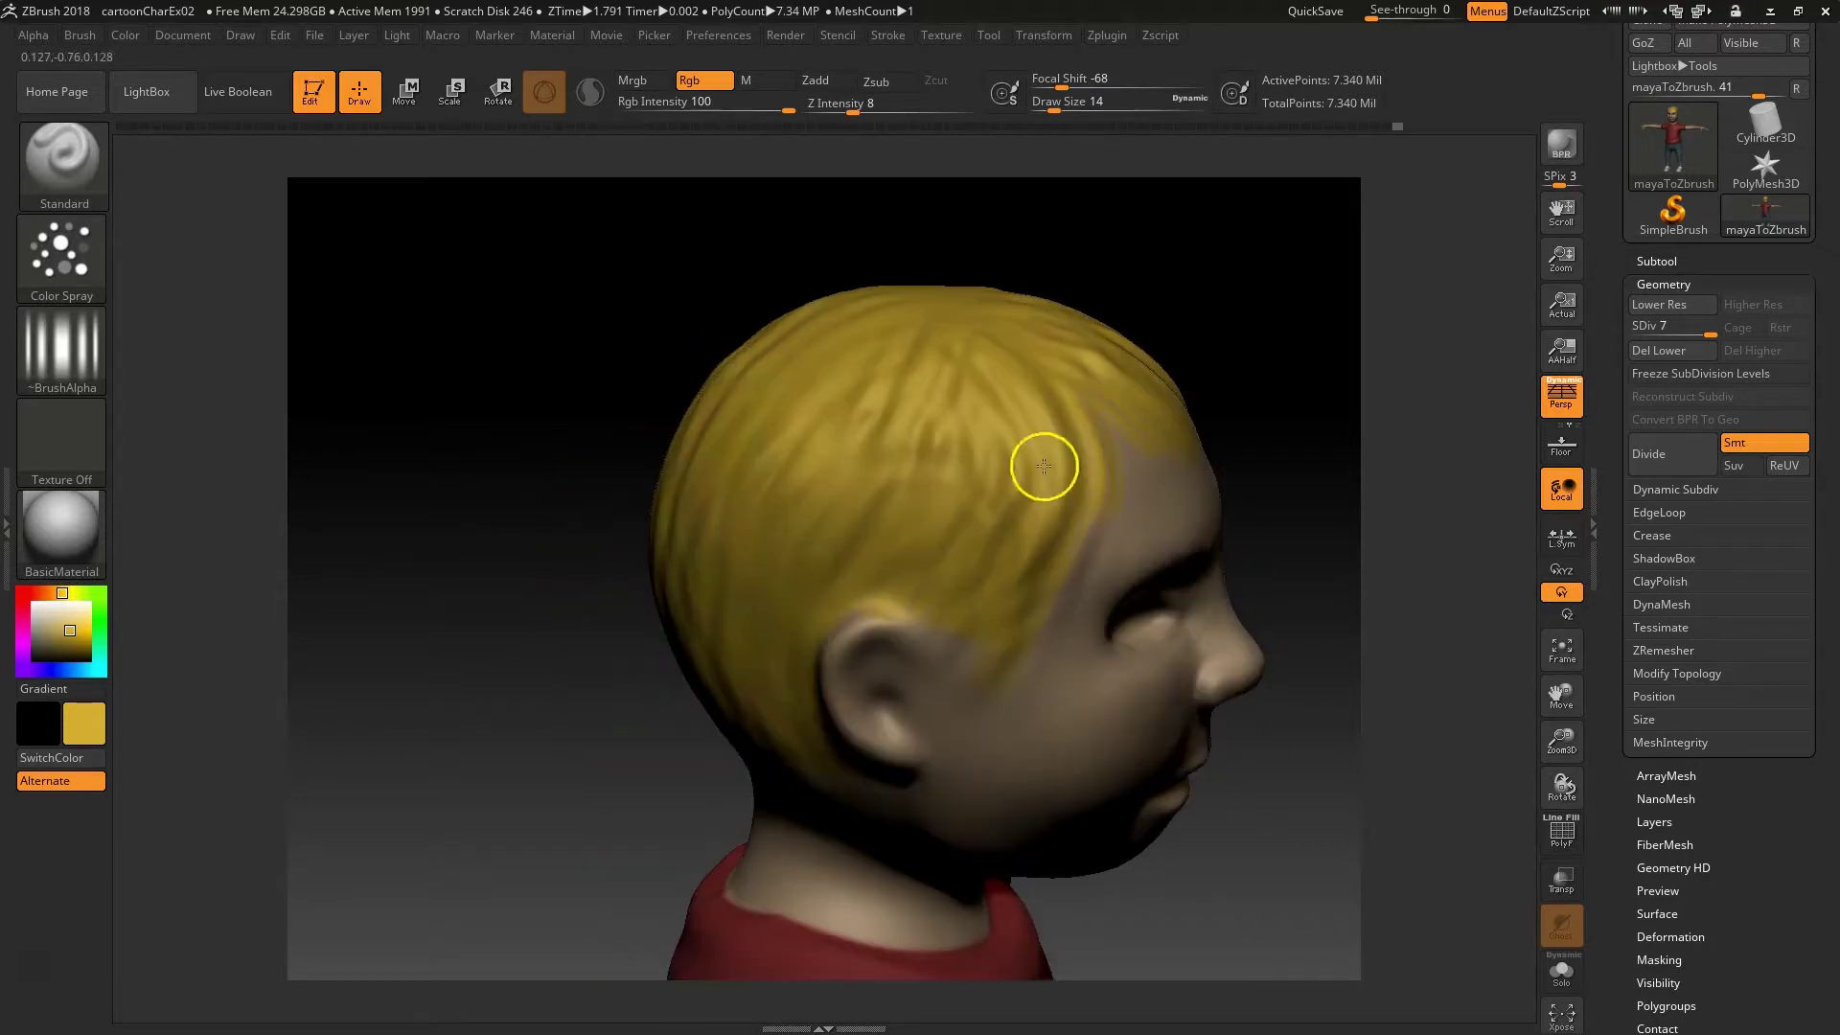
{"action": "mouse_move", "coordinate": [1251, 280]}
{"action": "left_mouse_down"}
{"action": "mouse_move", "coordinate": [1236, 369]}
{"action": "mouse_move", "coordinate": [1164, 373]}
{"action": "left_mouse_up"}
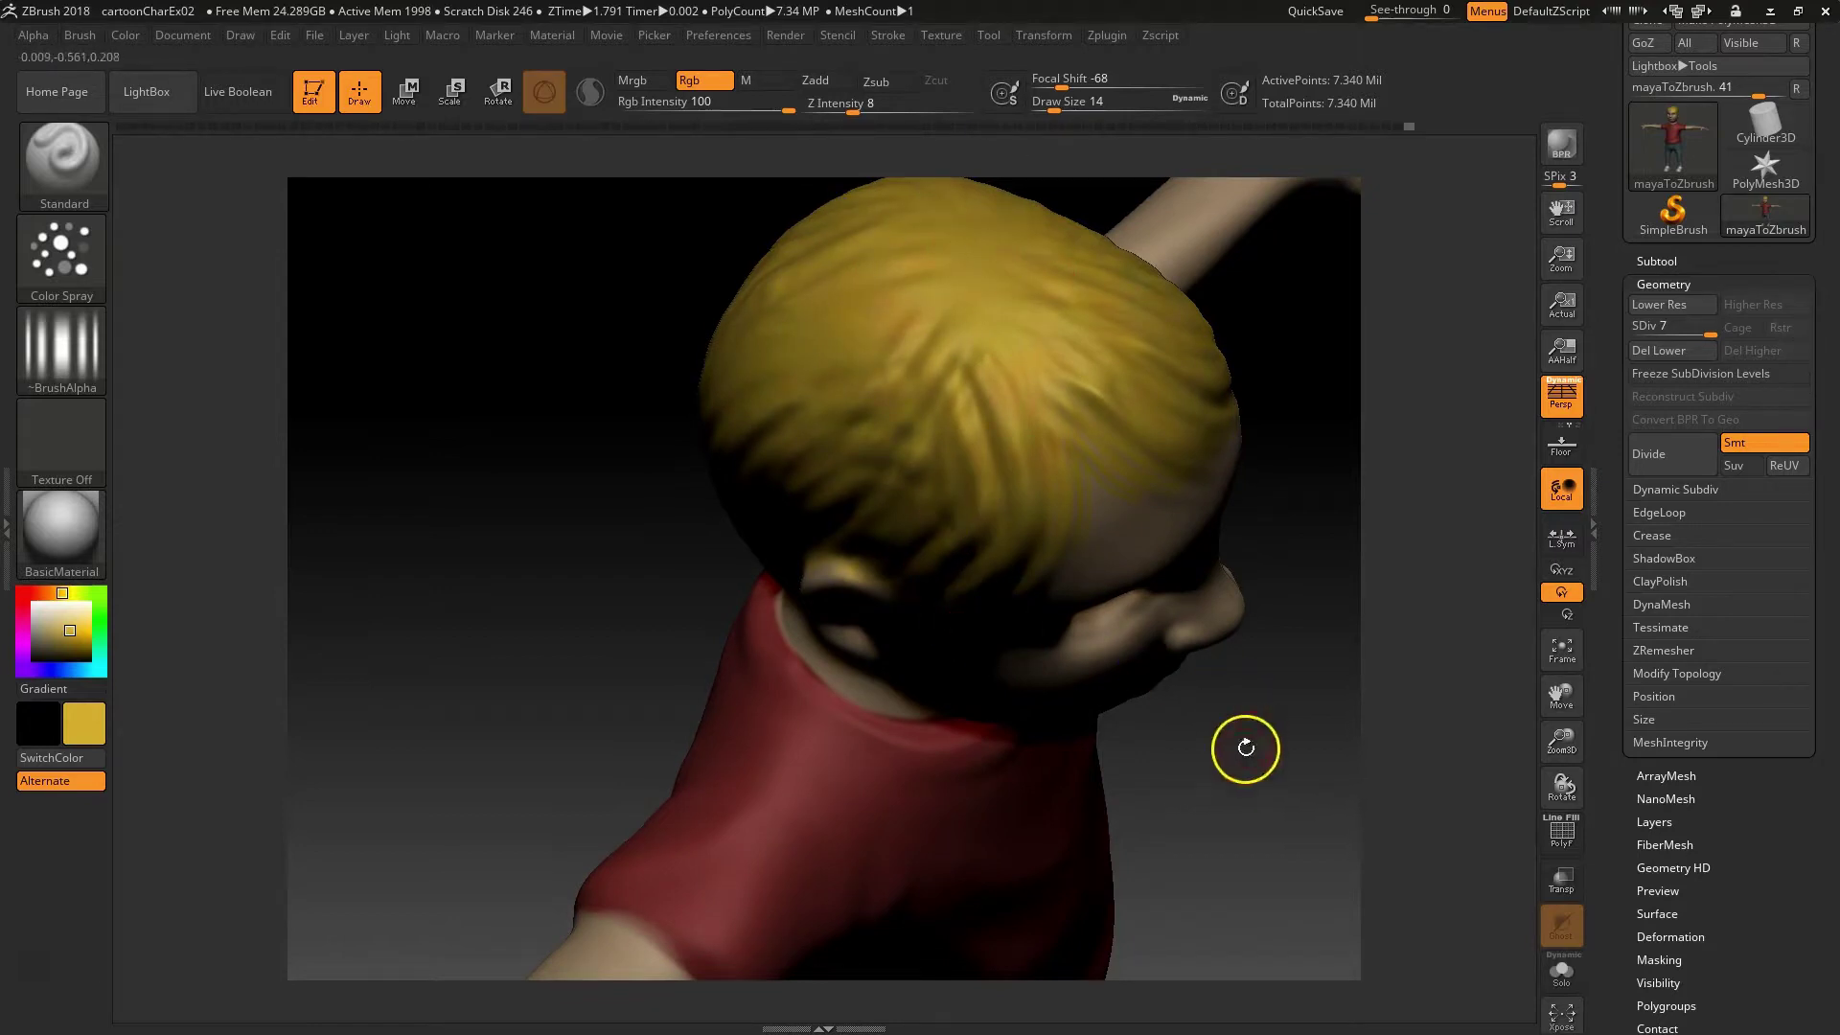
{"action": "left_click_drag", "start_coordinate": [1200, 783], "coordinate": [1177, 707]}
{"action": "left_click_drag", "start_coordinate": [1243, 491], "coordinate": [1061, 268], "text": "alt"}
{"action": "left_click_drag", "start_coordinate": [1101, 427], "coordinate": [825, 718]}
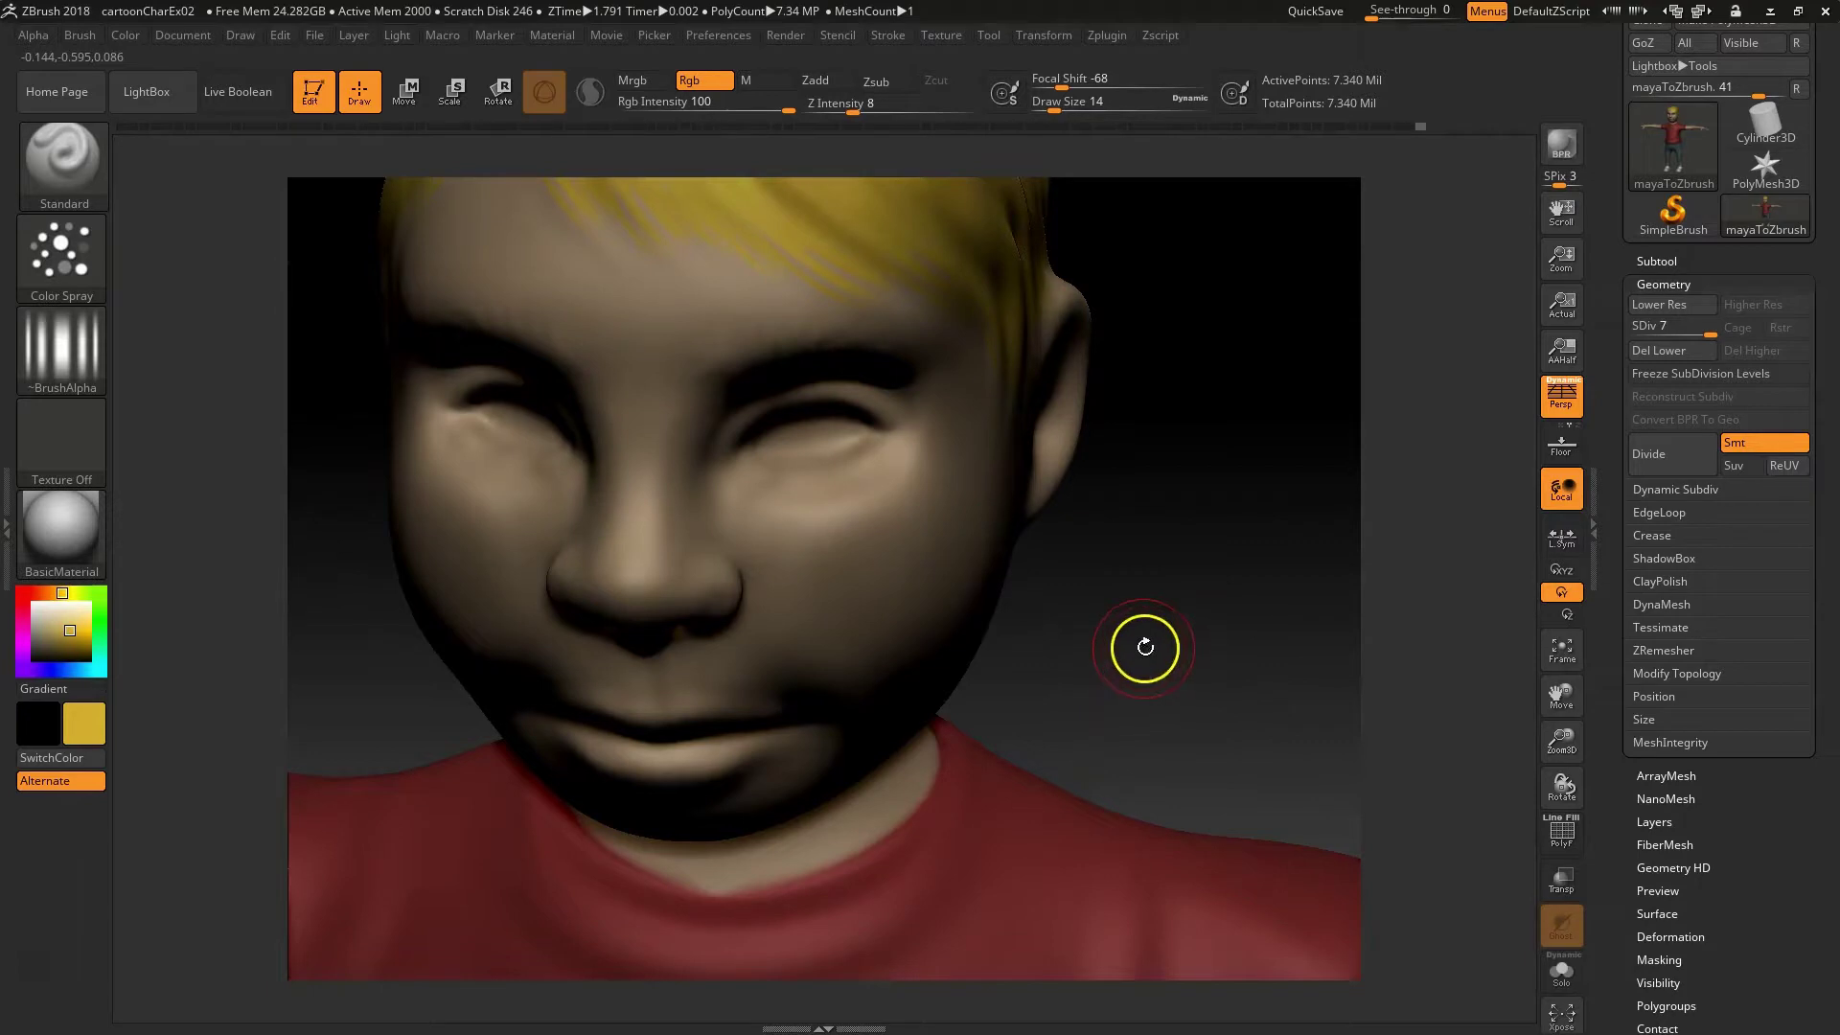
Step: Assign Alpha 24 to the Standard brush and change the paint colour to a light peach skin tone
{"action": "left_click_drag", "start_coordinate": [1144, 647], "coordinate": [1140, 634]}
{"action": "left_click_drag", "start_coordinate": [1054, 587], "coordinate": [1045, 481], "text": "alt"}
{"action": "mouse_move", "coordinate": [1116, 553]}
{"action": "left_mouse_down", "text": "alt"}
{"action": "mouse_move", "coordinate": [1141, 673]}
{"action": "mouse_move", "coordinate": [1109, 722]}
{"action": "left_mouse_up", "text": "alt"}
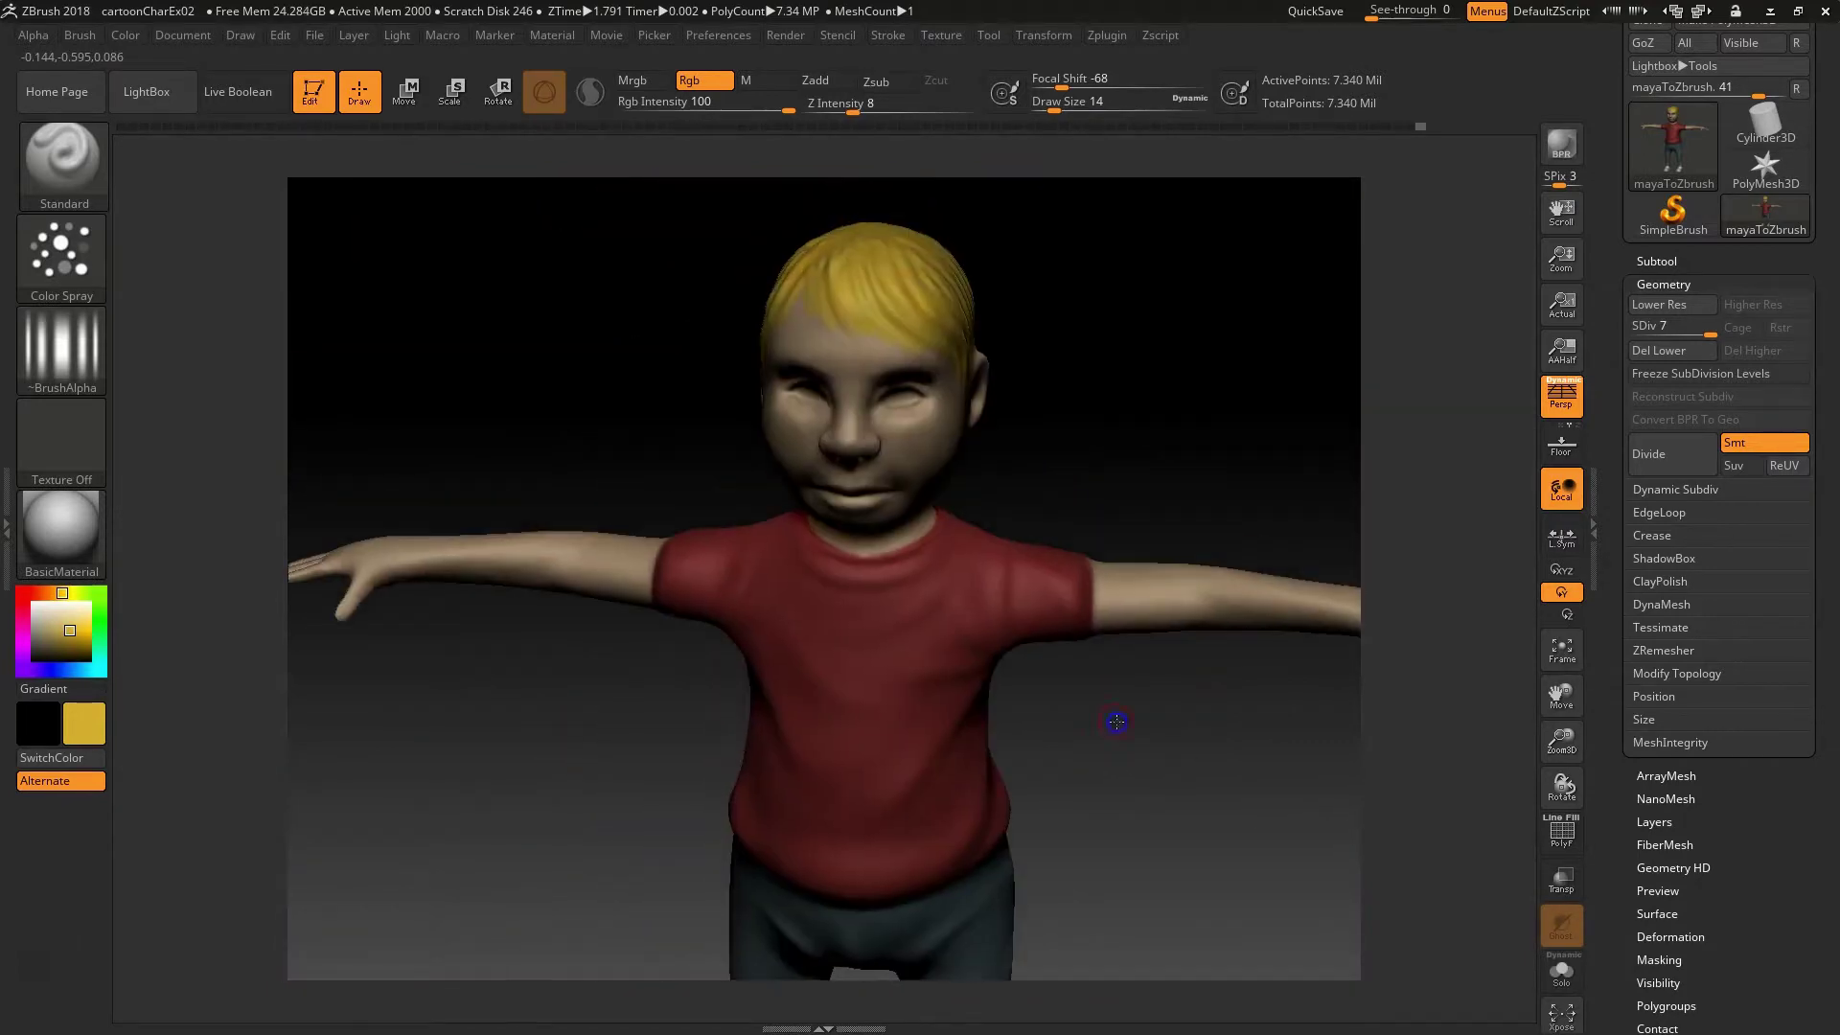
{"action": "left_click", "coordinate": [59, 360]}
{"action": "mouse_move", "coordinate": [481, 674]}
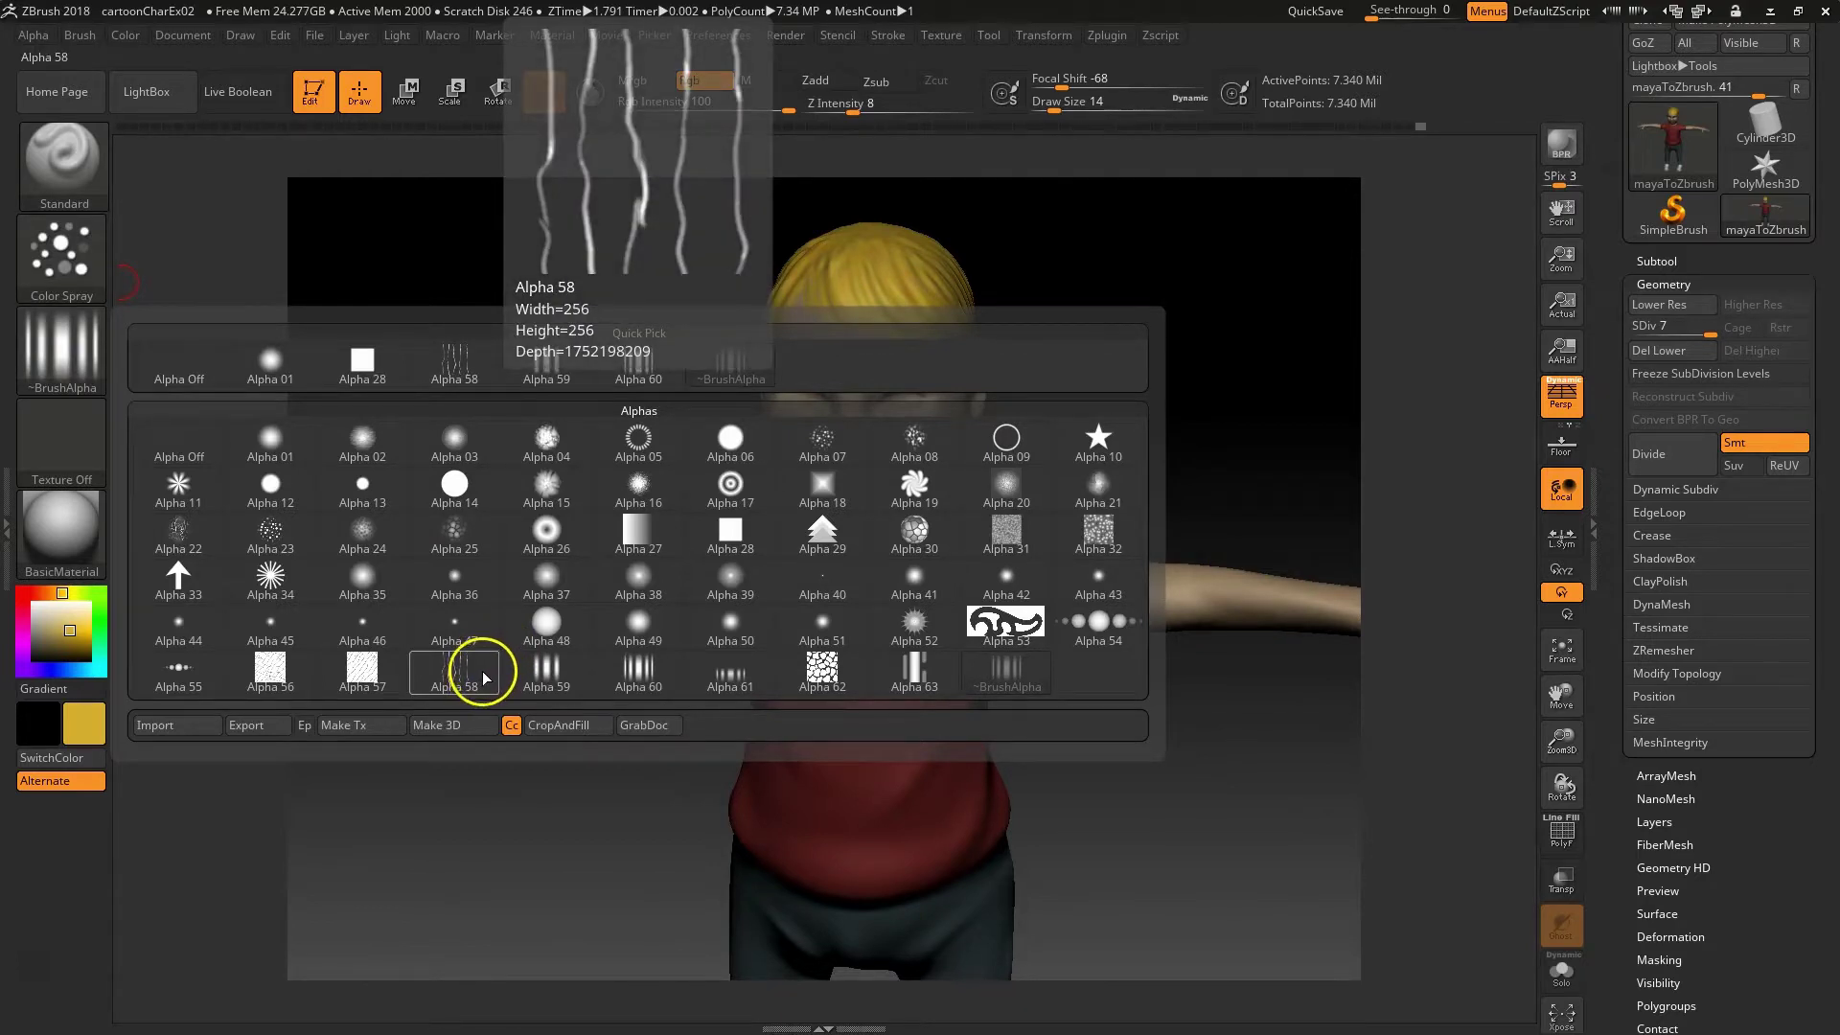
{"action": "left_click", "coordinate": [362, 530]}
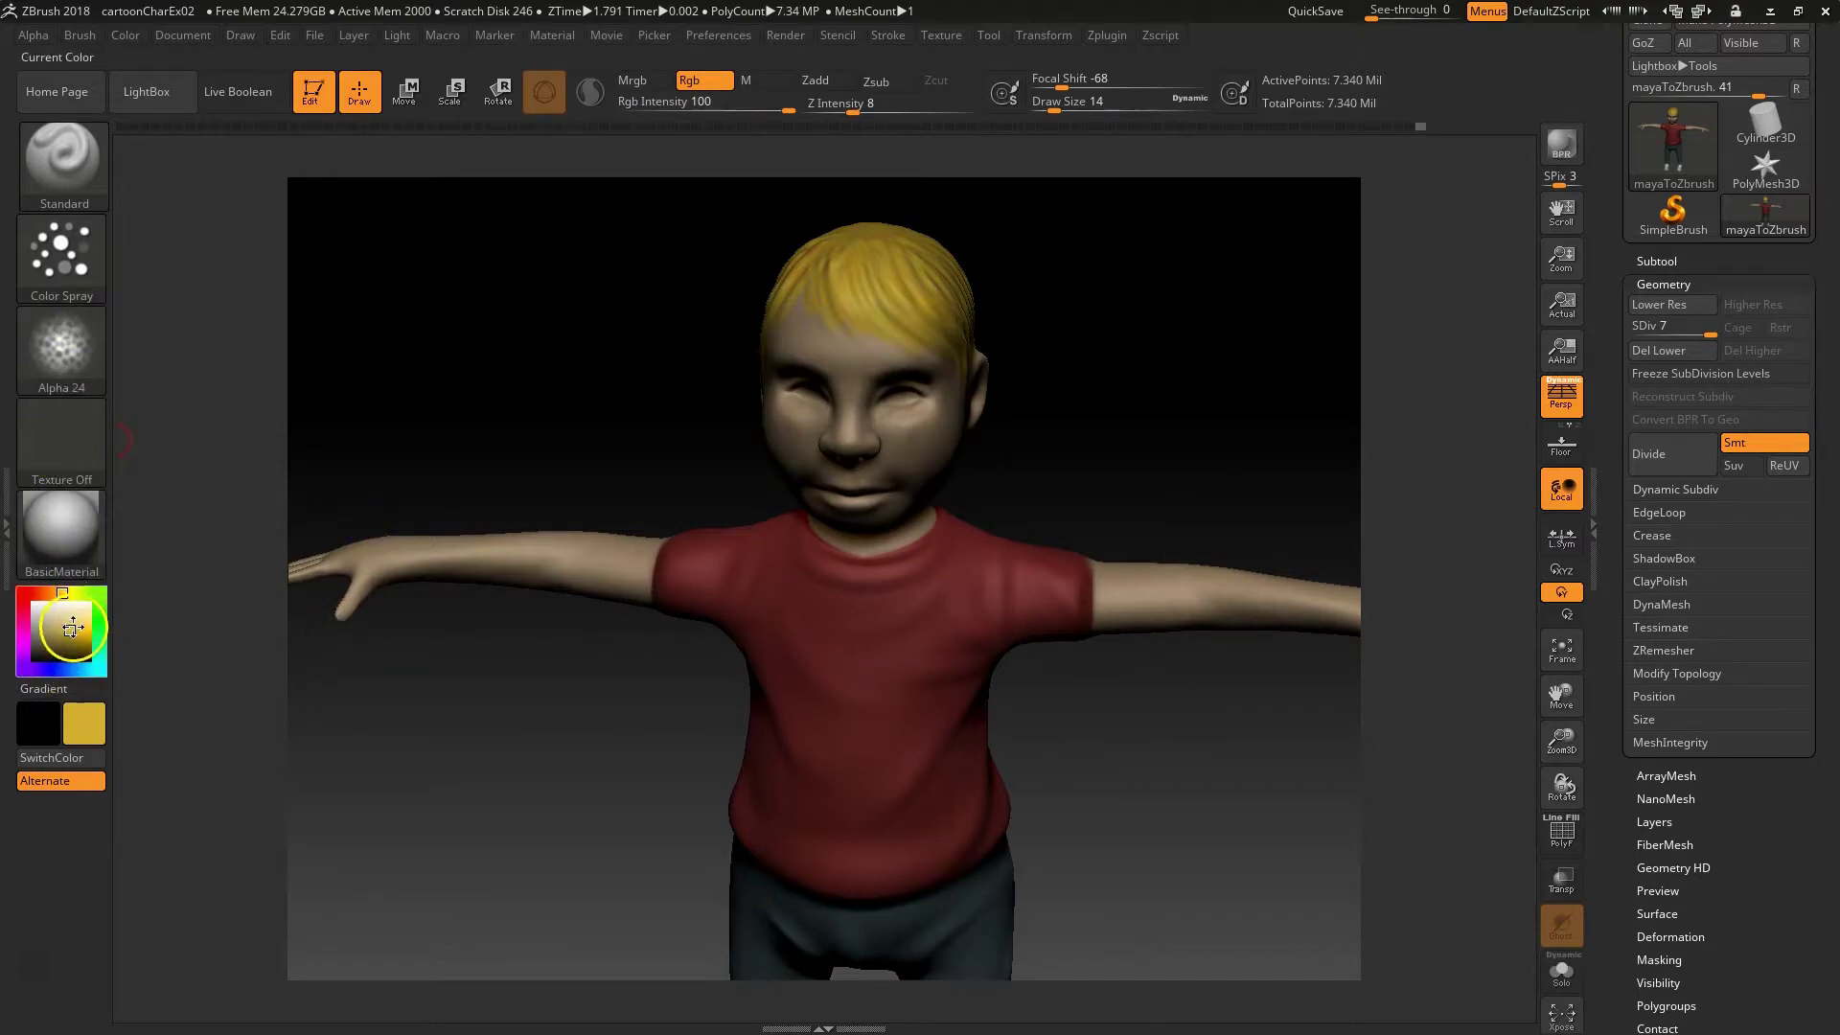
{"action": "left_click_drag", "start_coordinate": [64, 587], "coordinate": [52, 594]}
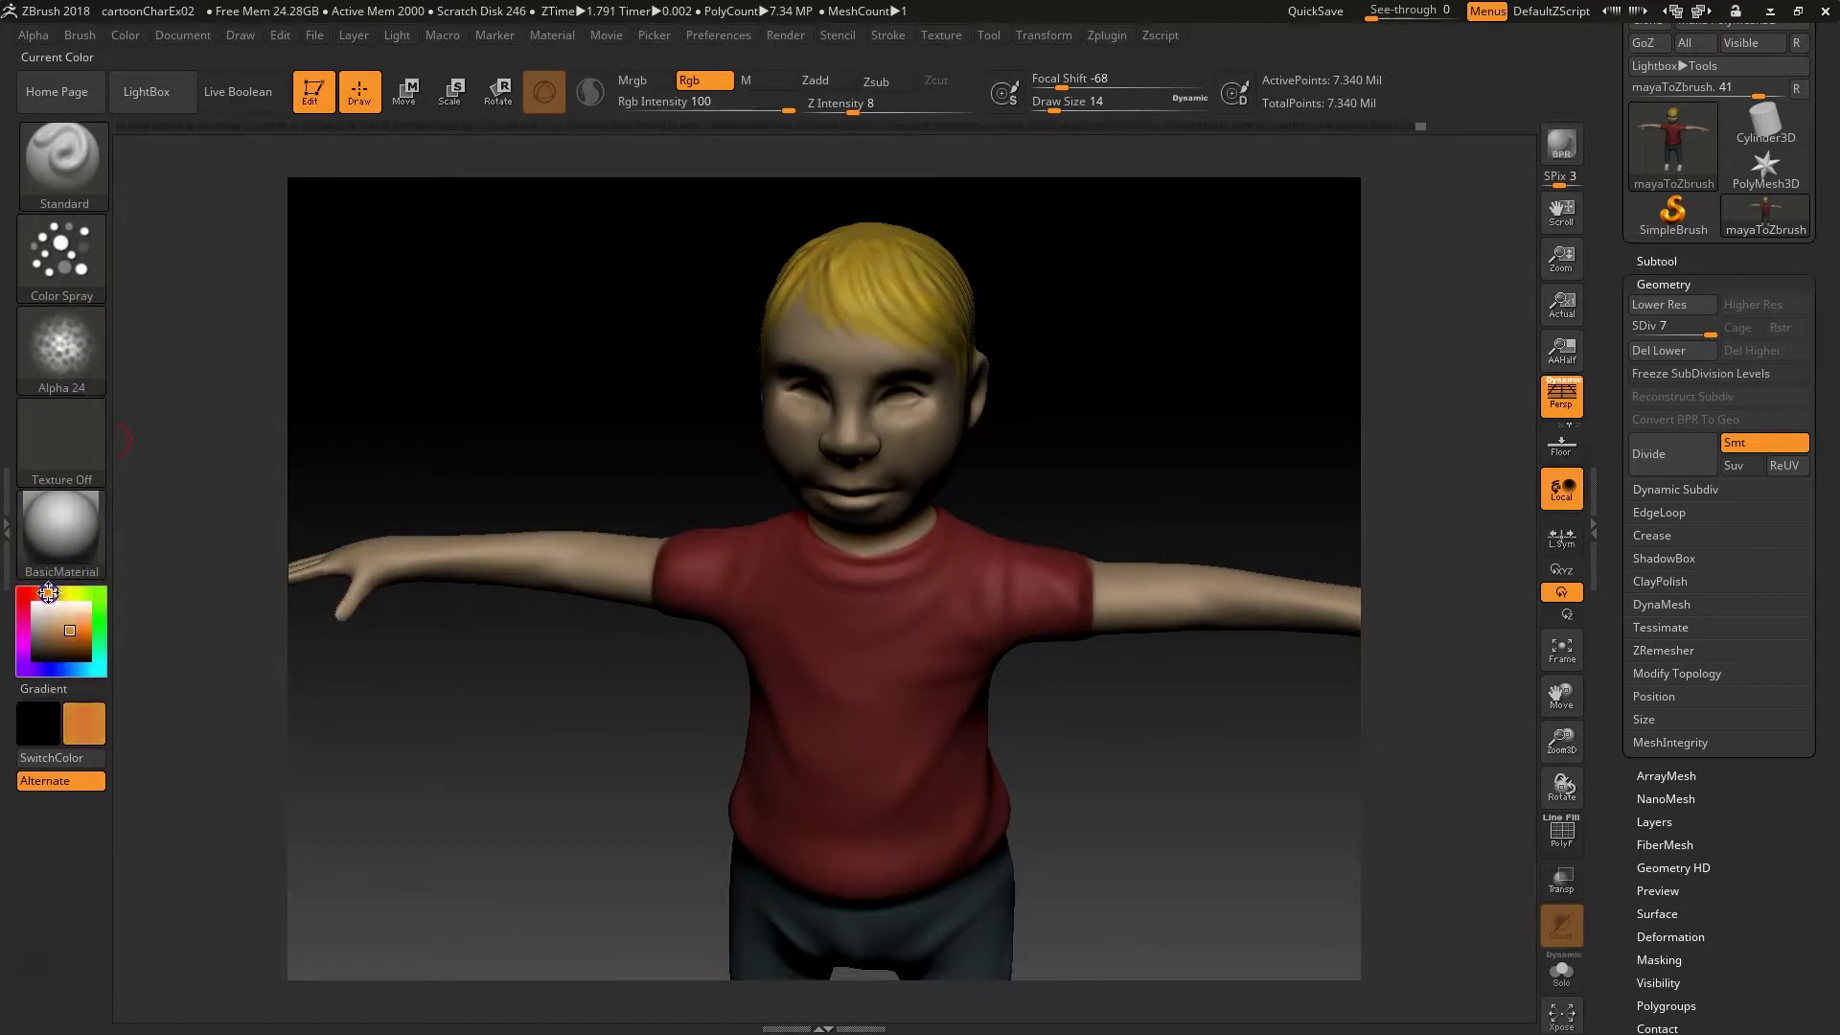
{"action": "left_click", "coordinate": [57, 623]}
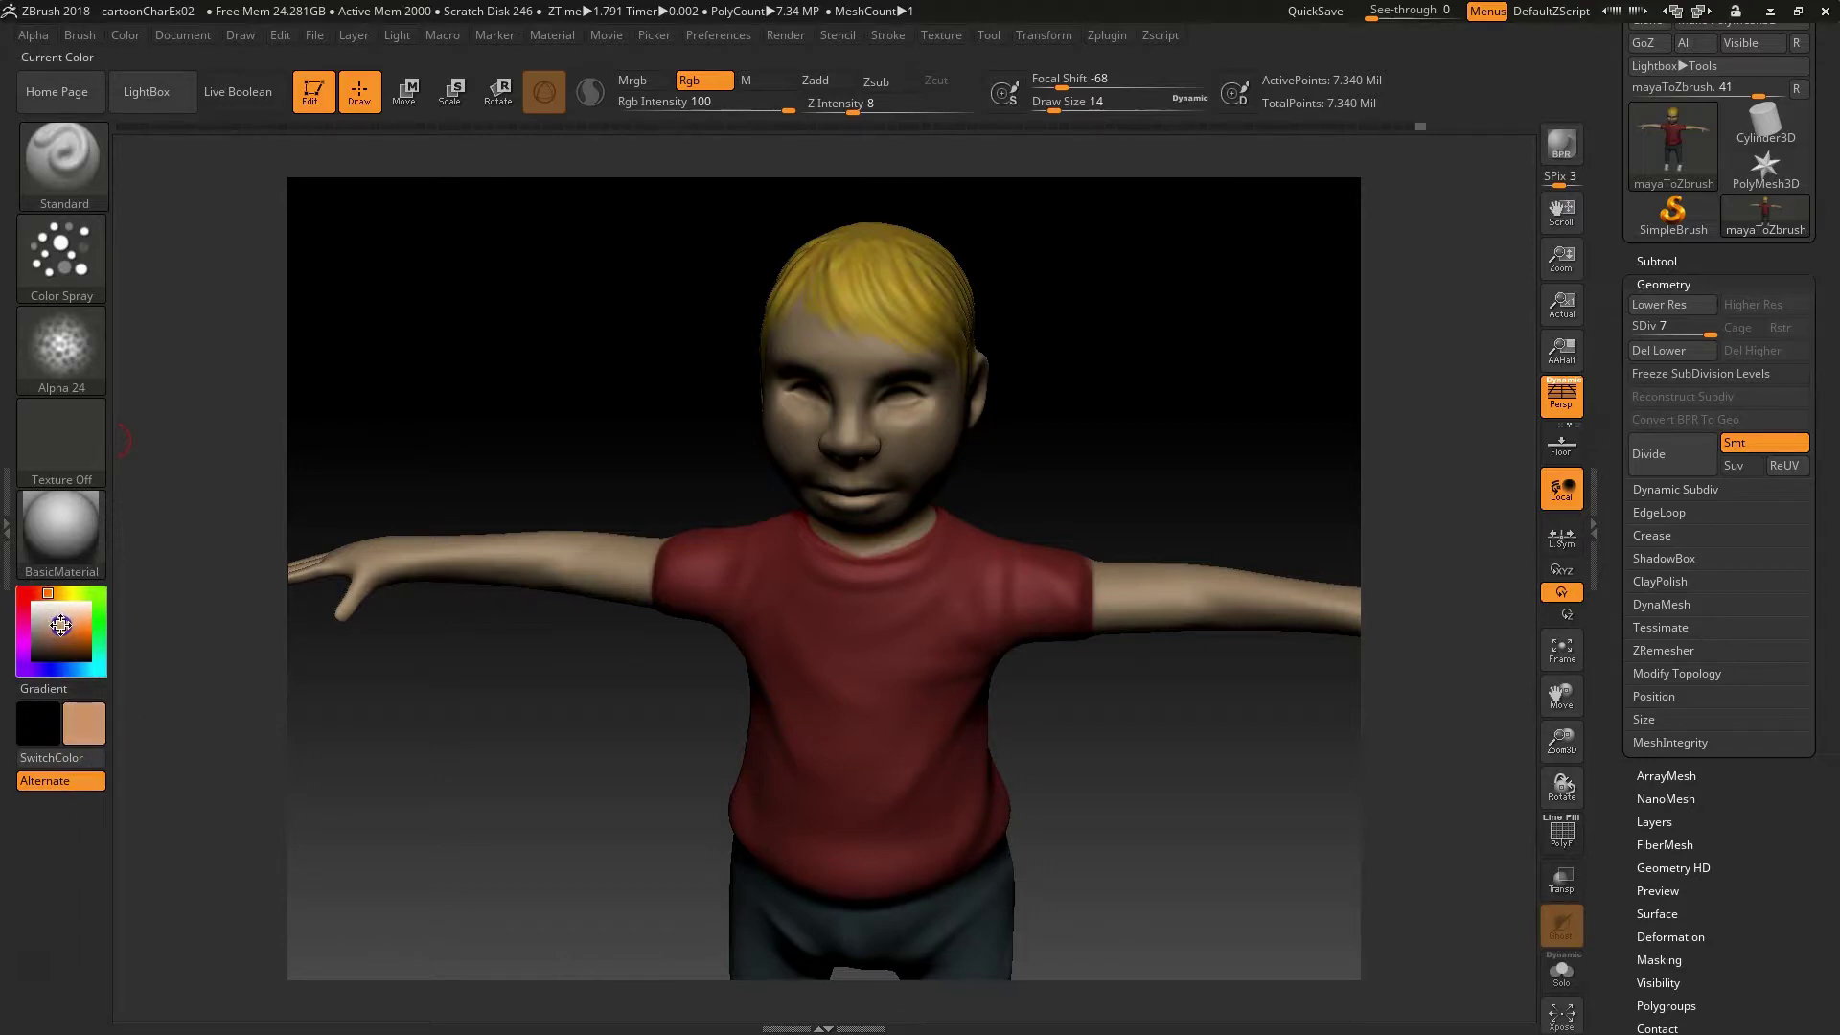
Step: Set the Rgb Intensity to 5 for painting subtle skin tone on the arm
{"action": "left_click_drag", "start_coordinate": [1198, 783], "coordinate": [1351, 719]}
{"action": "left_click_drag", "start_coordinate": [573, 839], "coordinate": [814, 803], "text": "alt"}
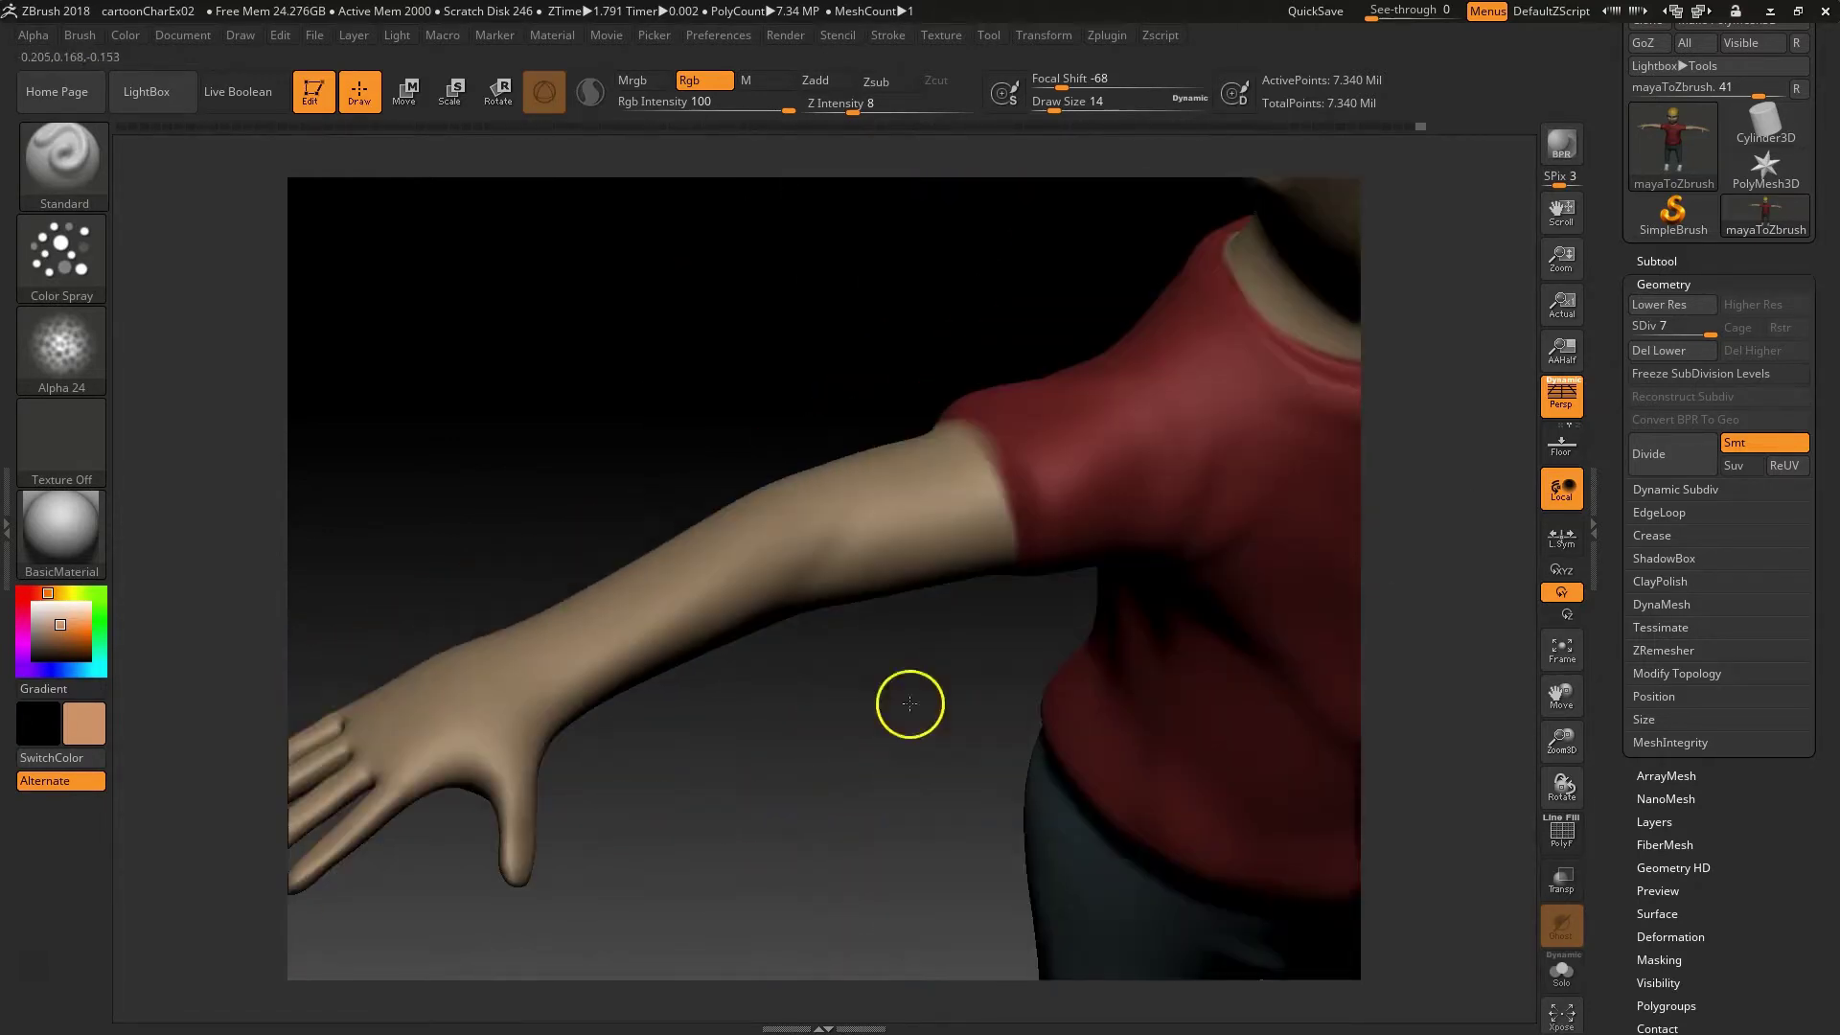
{"action": "left_click_drag", "start_coordinate": [909, 703], "coordinate": [953, 677]}
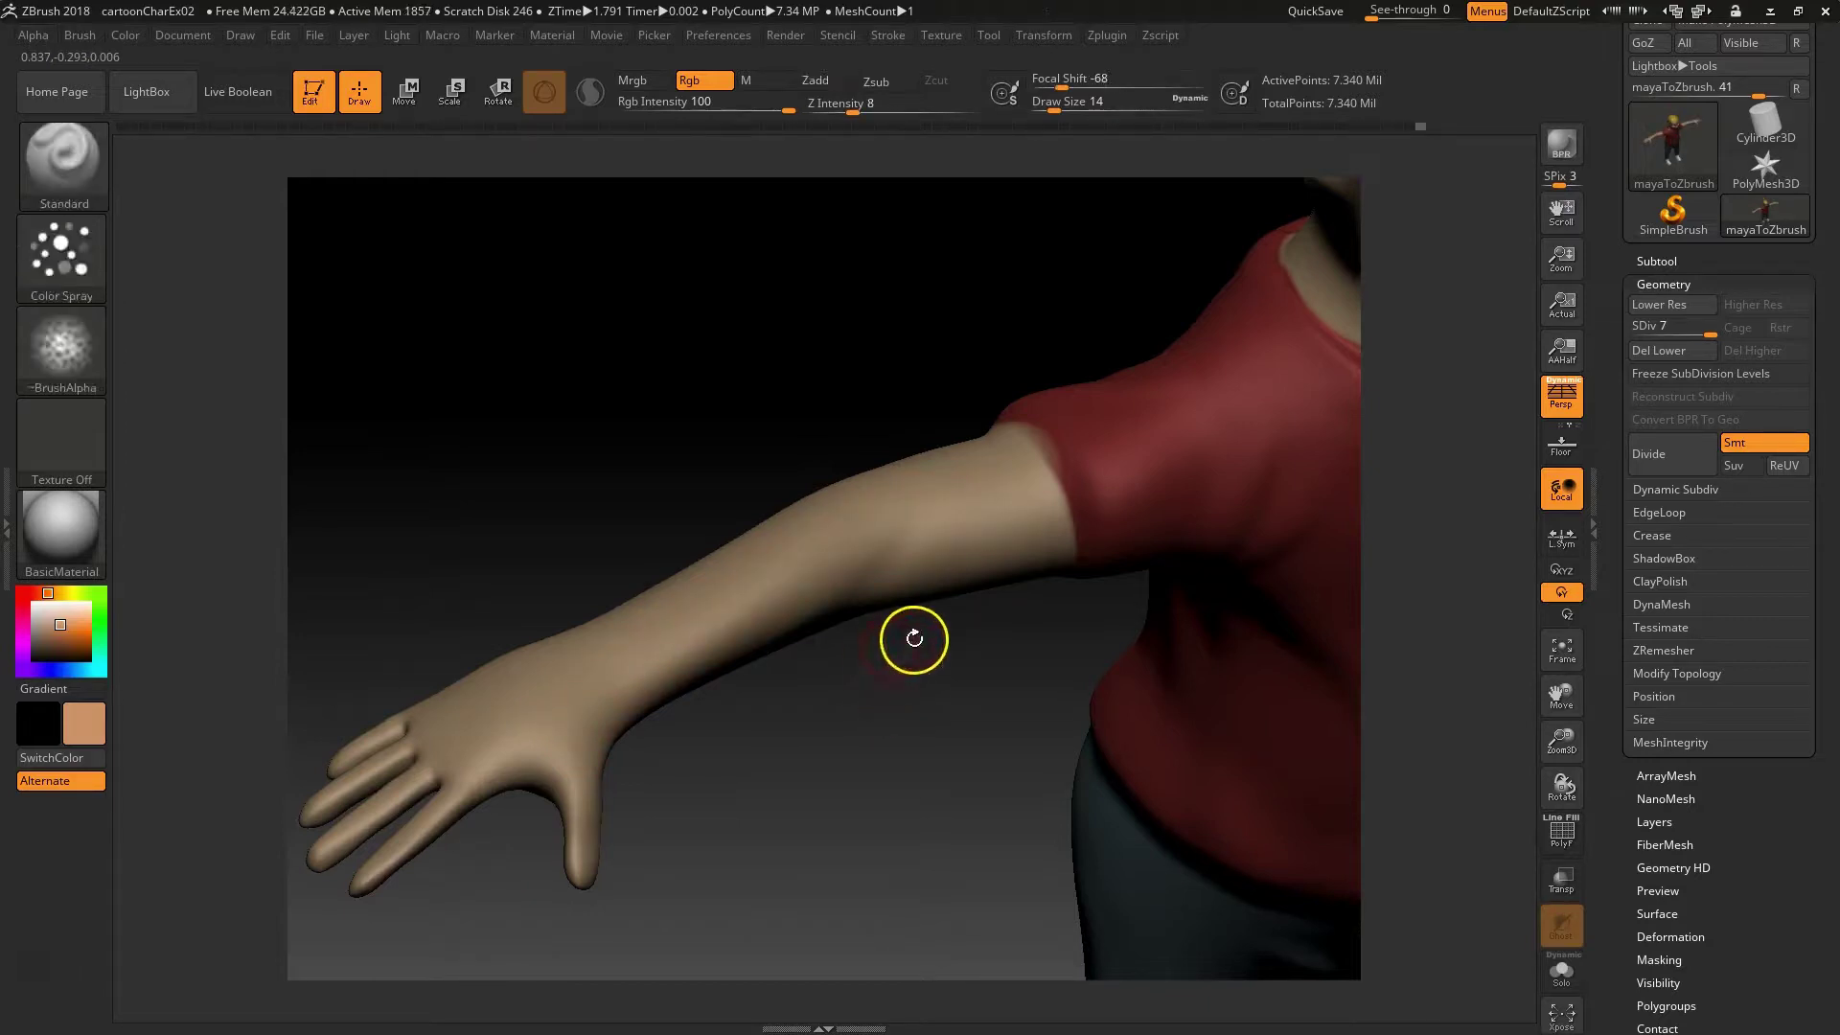
{"action": "key", "text": "space"}
{"action": "left_click_drag", "start_coordinate": [1041, 735], "coordinate": [917, 736]}
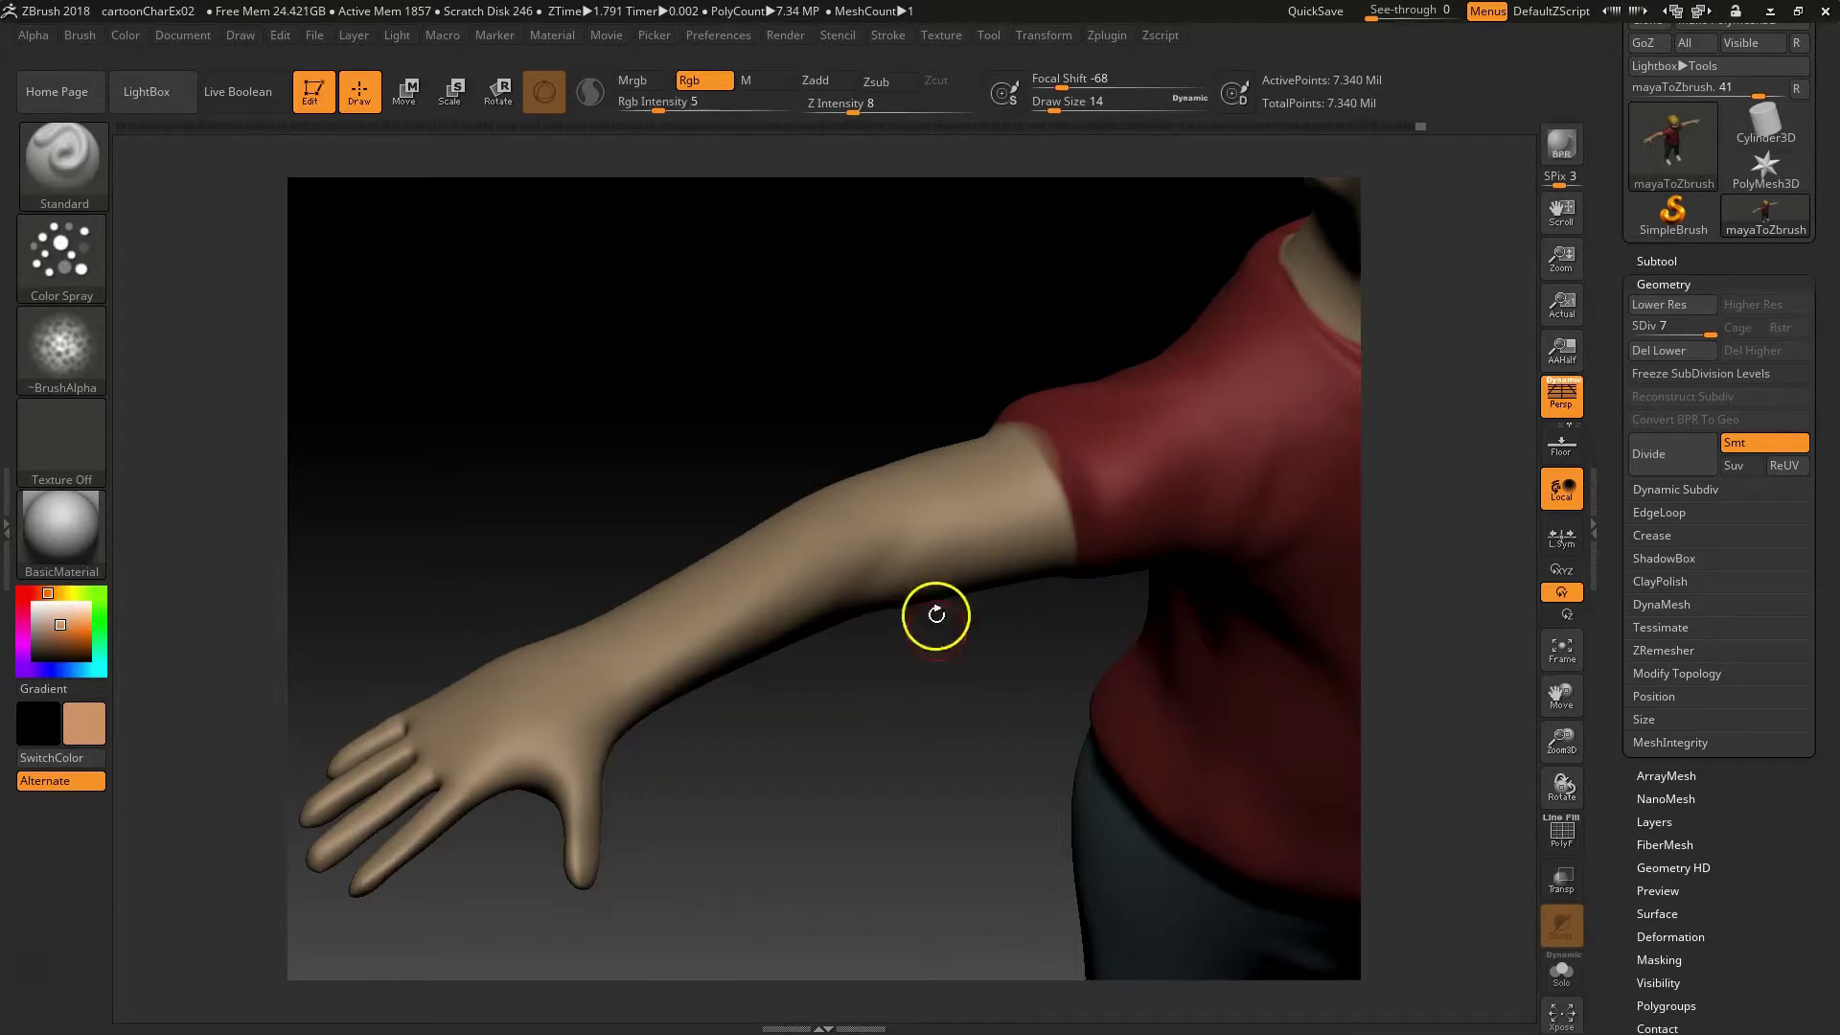
Step: Try faint peach Color Spray strokes along the bare arm and undo them
{"action": "mouse_move", "coordinate": [941, 486]}
{"action": "left_mouse_down"}
{"action": "mouse_move", "coordinate": [664, 584]}
{"action": "mouse_move", "coordinate": [527, 782]}
{"action": "mouse_move", "coordinate": [551, 751]}
{"action": "mouse_move", "coordinate": [476, 696]}
{"action": "mouse_move", "coordinate": [509, 780]}
{"action": "mouse_move", "coordinate": [773, 603]}
{"action": "mouse_move", "coordinate": [780, 521]}
{"action": "mouse_move", "coordinate": [1019, 527]}
{"action": "left_mouse_up"}
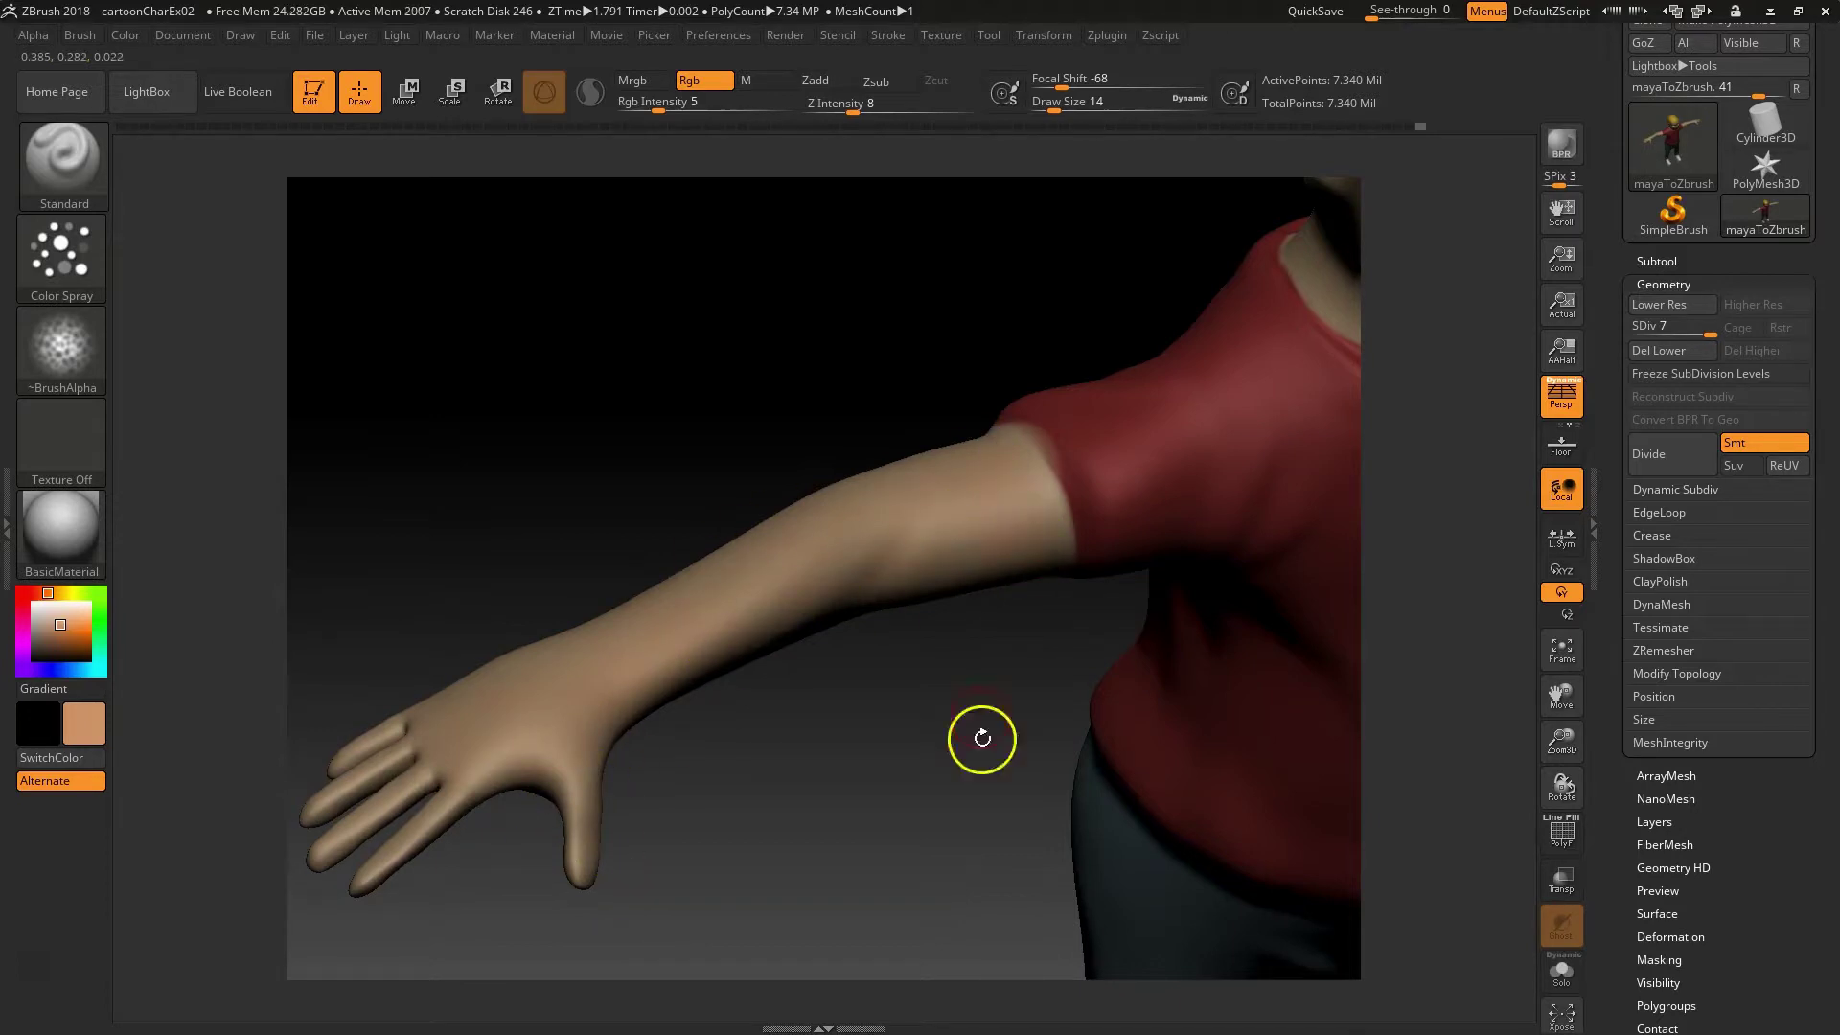
{"action": "left_click_drag", "start_coordinate": [937, 801], "coordinate": [903, 534]}
{"action": "left_click_drag", "start_coordinate": [938, 745], "coordinate": [1030, 752]}
{"action": "key", "text": "ctrl"}
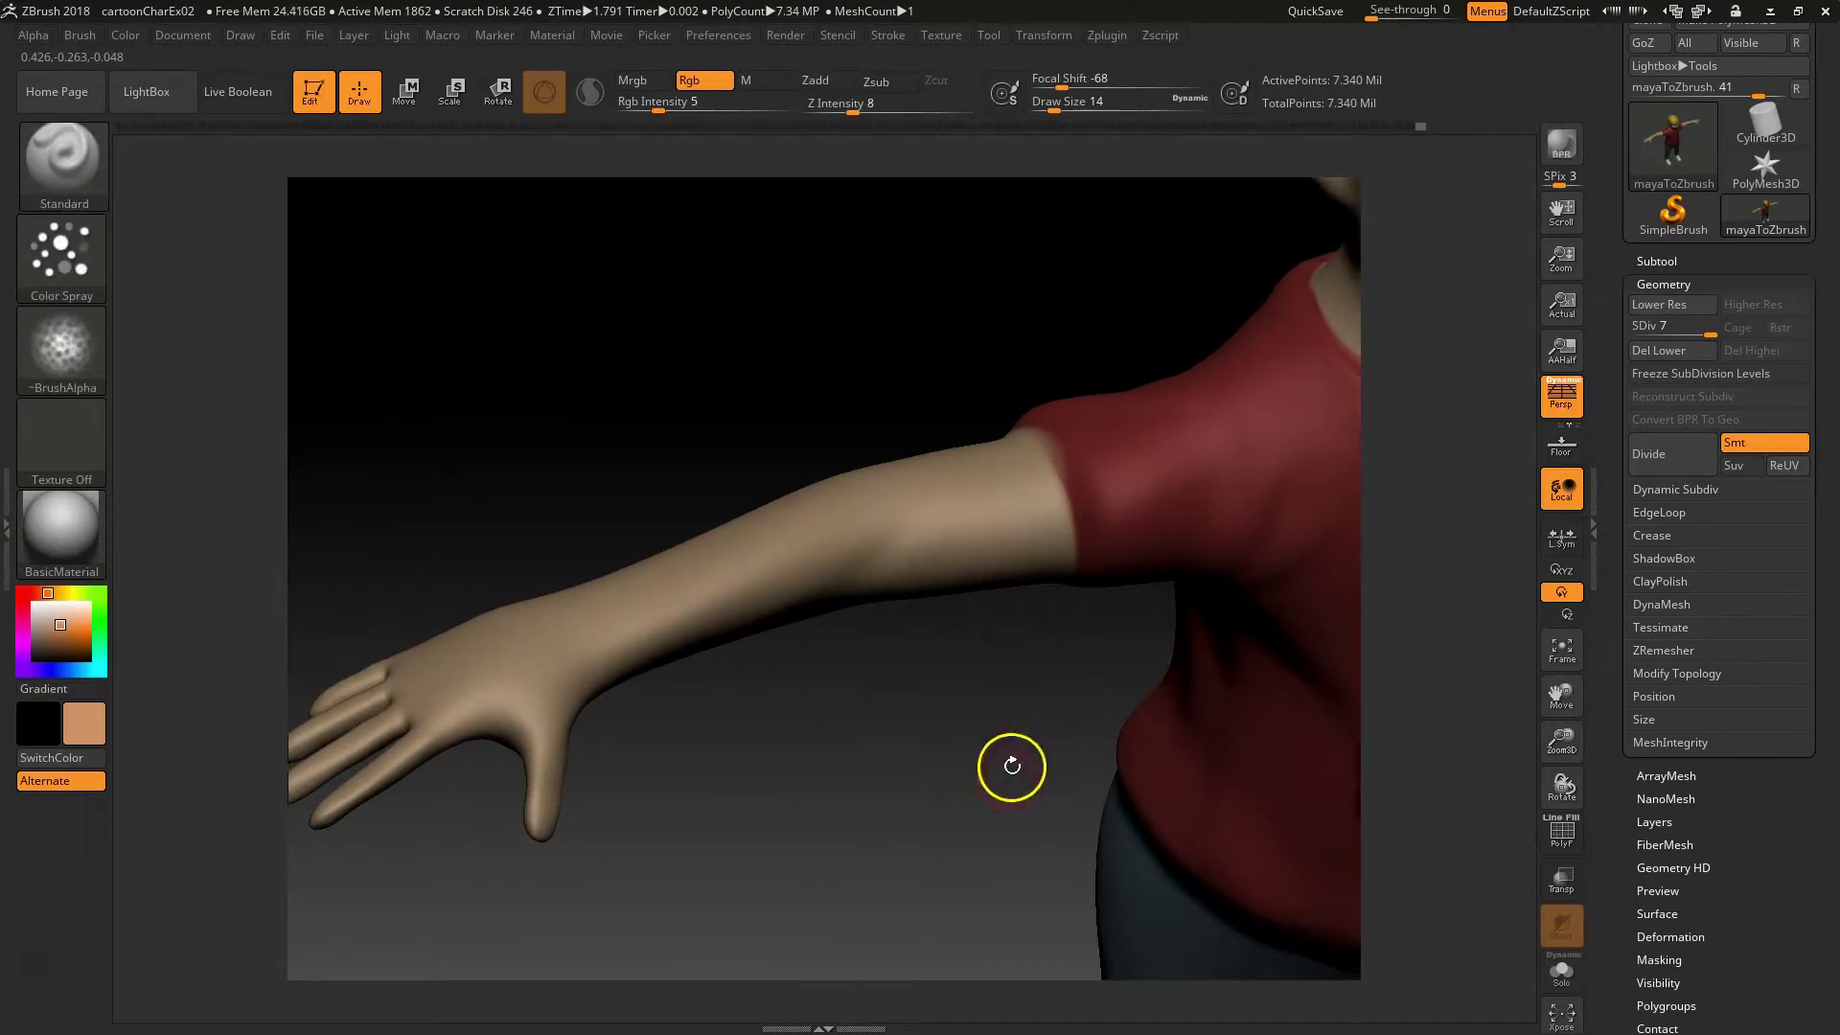
Step: Spray faint peach skin tone around the bare arm and hand, covering the front, underside and outer side
{"action": "left_click_drag", "start_coordinate": [697, 729], "coordinate": [1076, 563]}
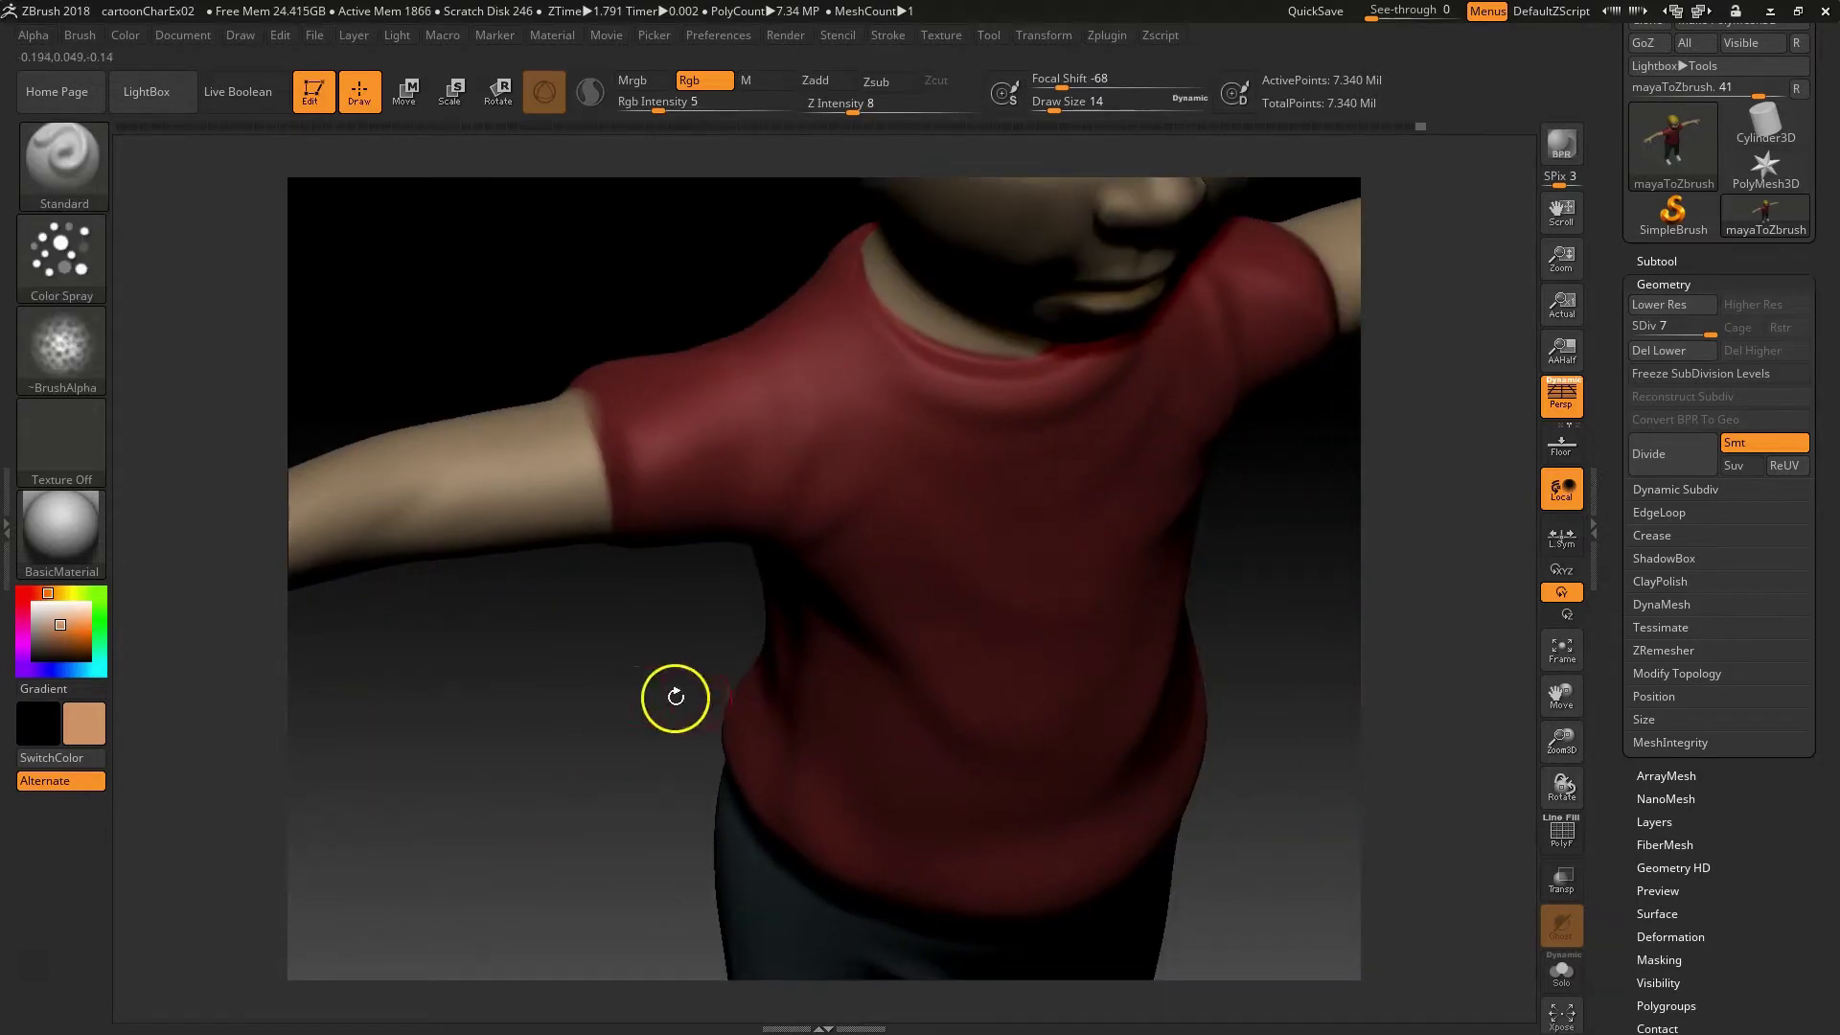
{"action": "left_click_drag", "start_coordinate": [763, 712], "coordinate": [1002, 723]}
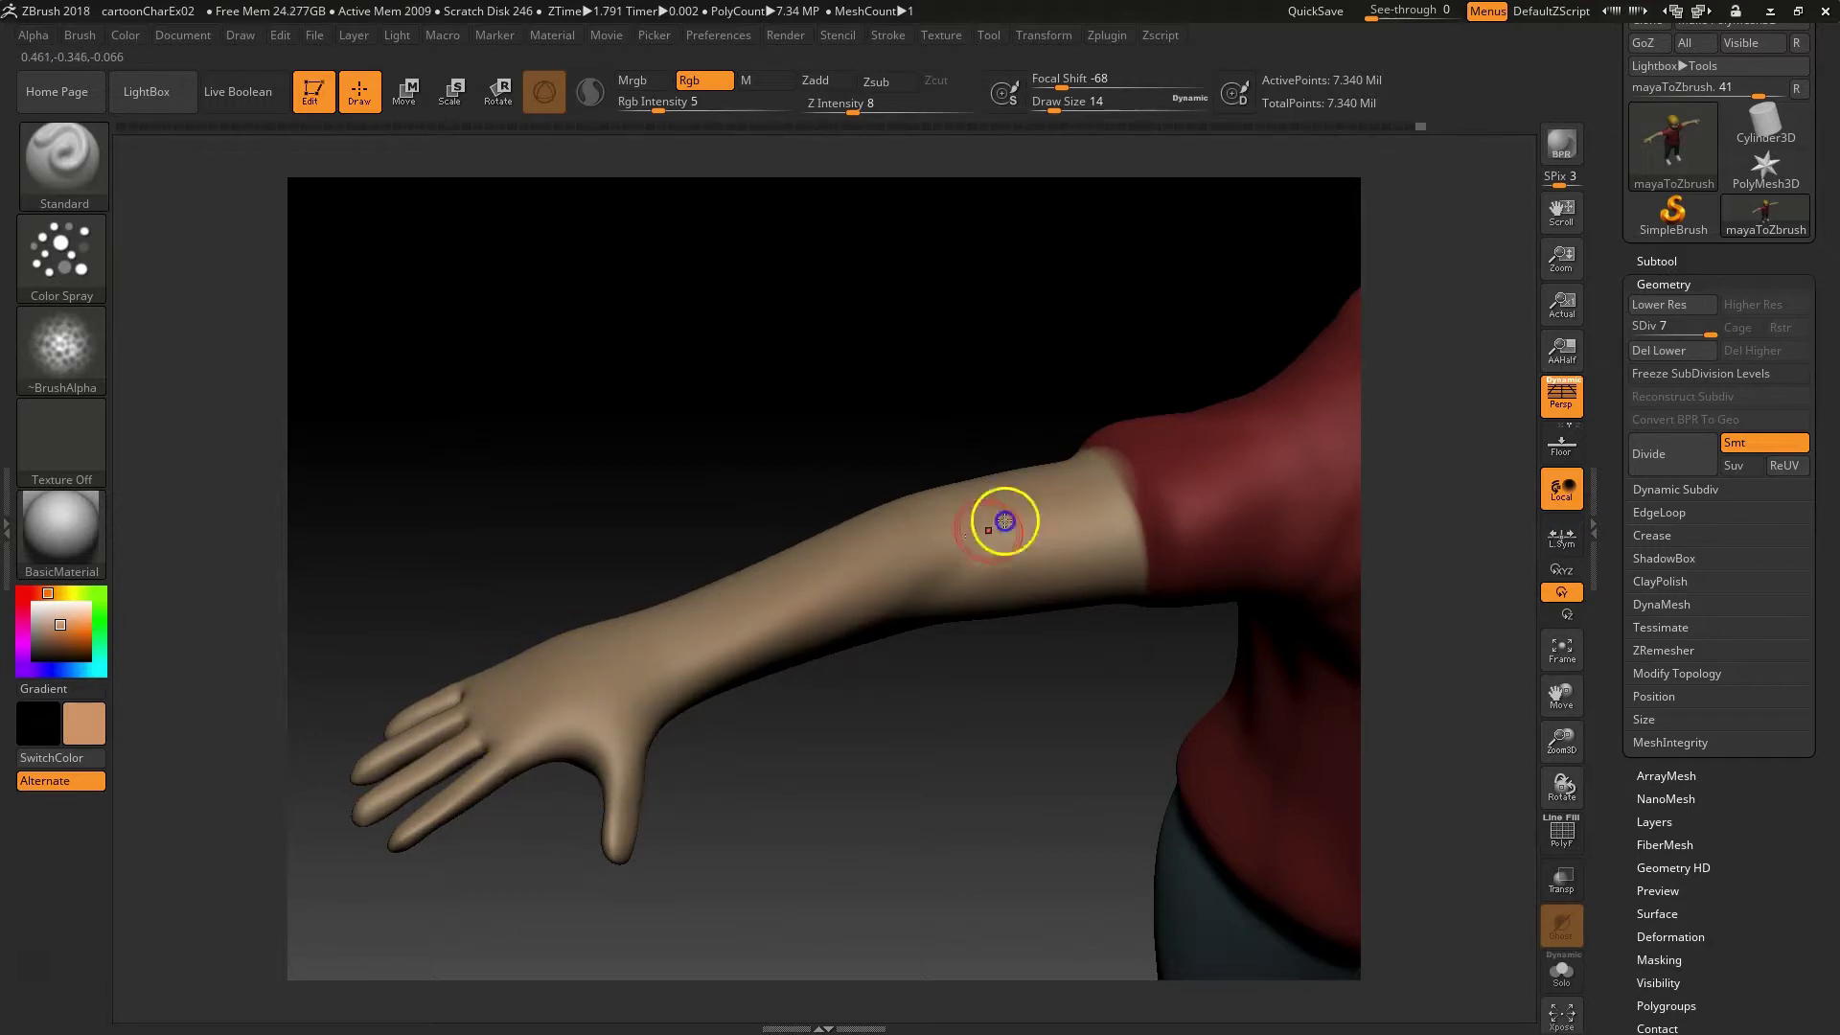
{"action": "left_click_drag", "start_coordinate": [976, 764], "coordinate": [992, 688]}
{"action": "mouse_move", "coordinate": [936, 579]}
{"action": "left_mouse_down"}
{"action": "mouse_move", "coordinate": [989, 443]}
{"action": "mouse_move", "coordinate": [1022, 526]}
{"action": "left_mouse_up"}
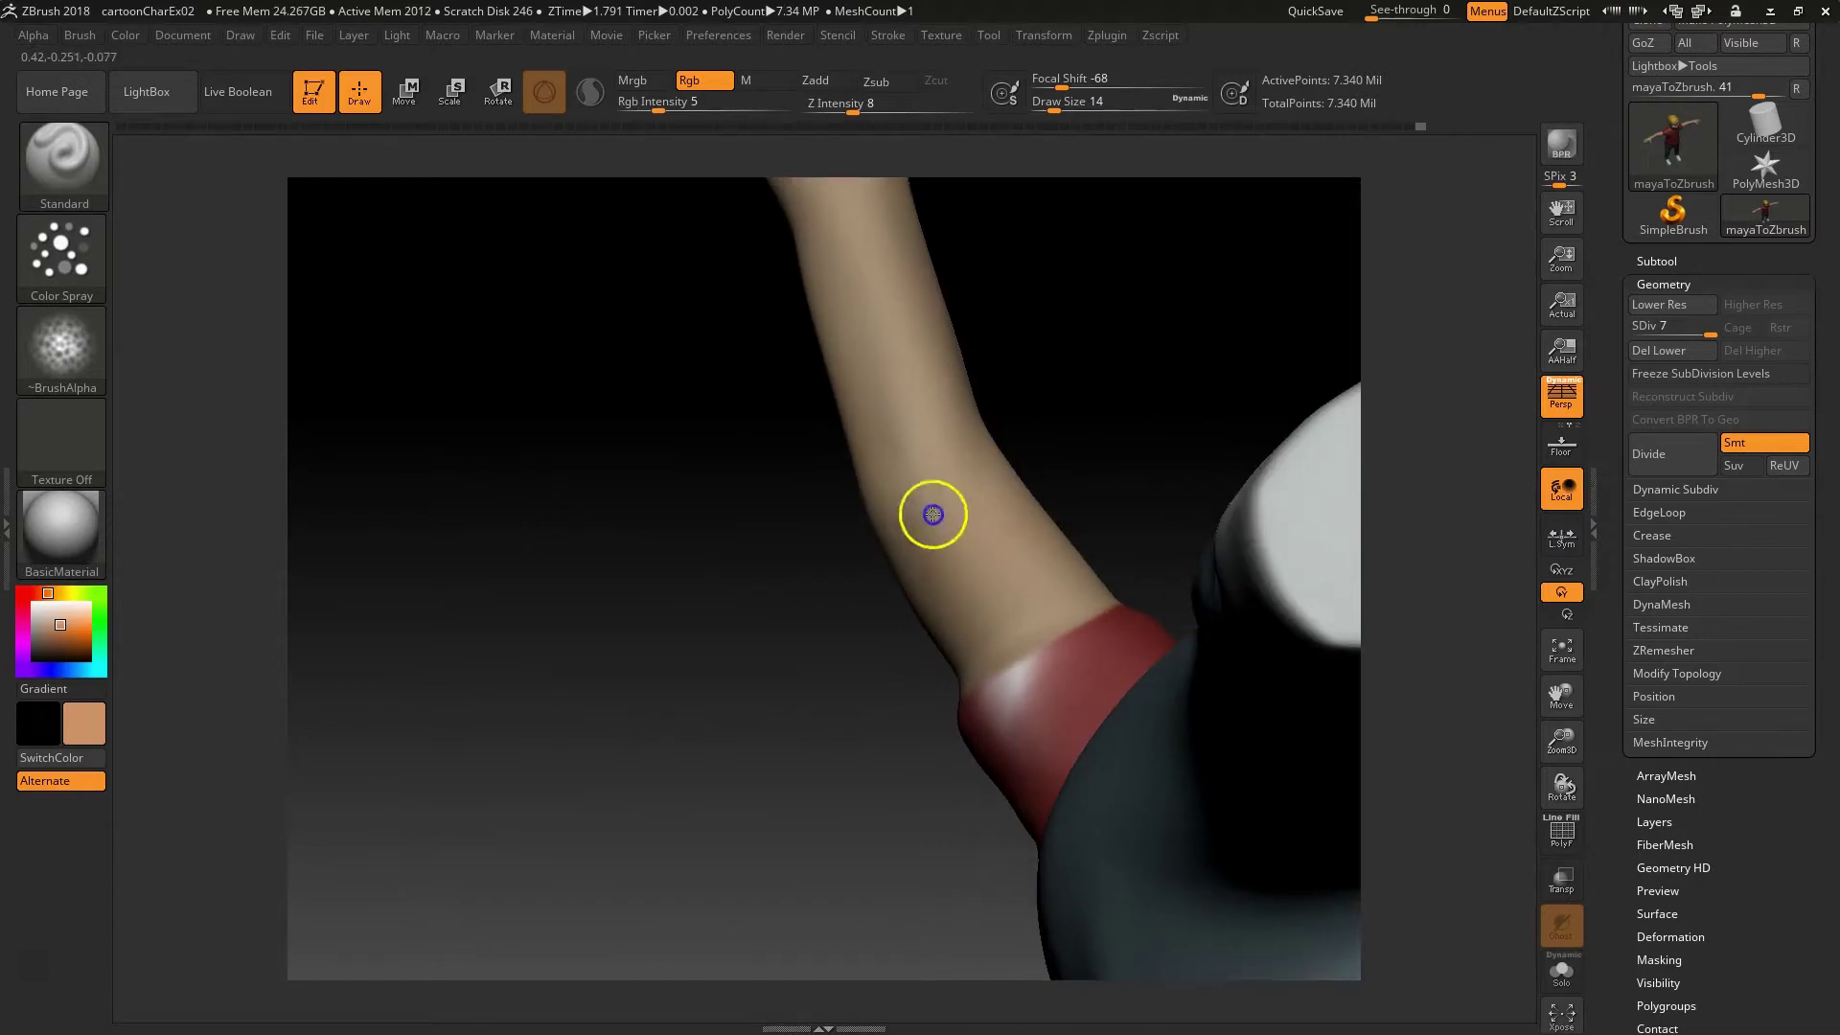
{"action": "mouse_move", "coordinate": [702, 746]}
{"action": "left_mouse_down"}
{"action": "mouse_move", "coordinate": [636, 929]}
{"action": "mouse_move", "coordinate": [780, 484]}
{"action": "left_mouse_up"}
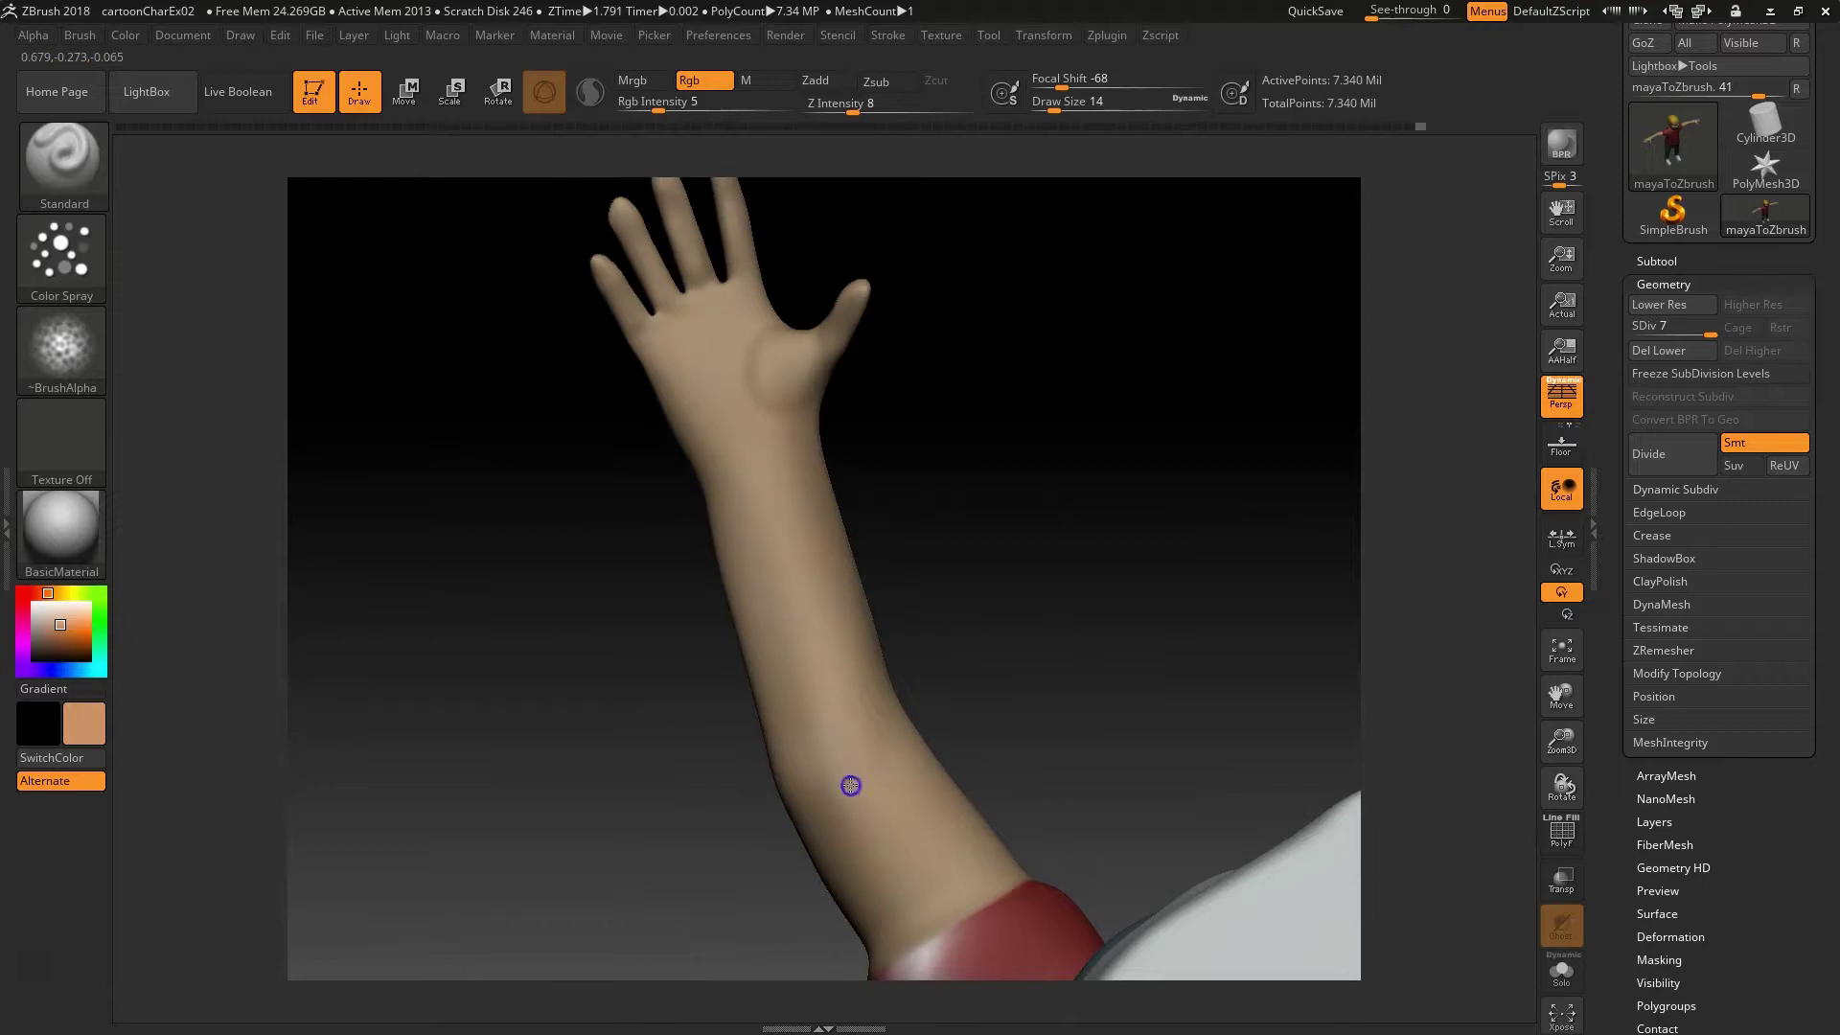
{"action": "mouse_move", "coordinate": [1118, 521]}
{"action": "left_mouse_down"}
{"action": "mouse_move", "coordinate": [992, 835]}
{"action": "mouse_move", "coordinate": [1044, 918]}
{"action": "mouse_move", "coordinate": [1026, 996]}
{"action": "mouse_move", "coordinate": [596, 690]}
{"action": "mouse_move", "coordinate": [981, 738]}
{"action": "mouse_move", "coordinate": [963, 635]}
{"action": "left_mouse_up"}
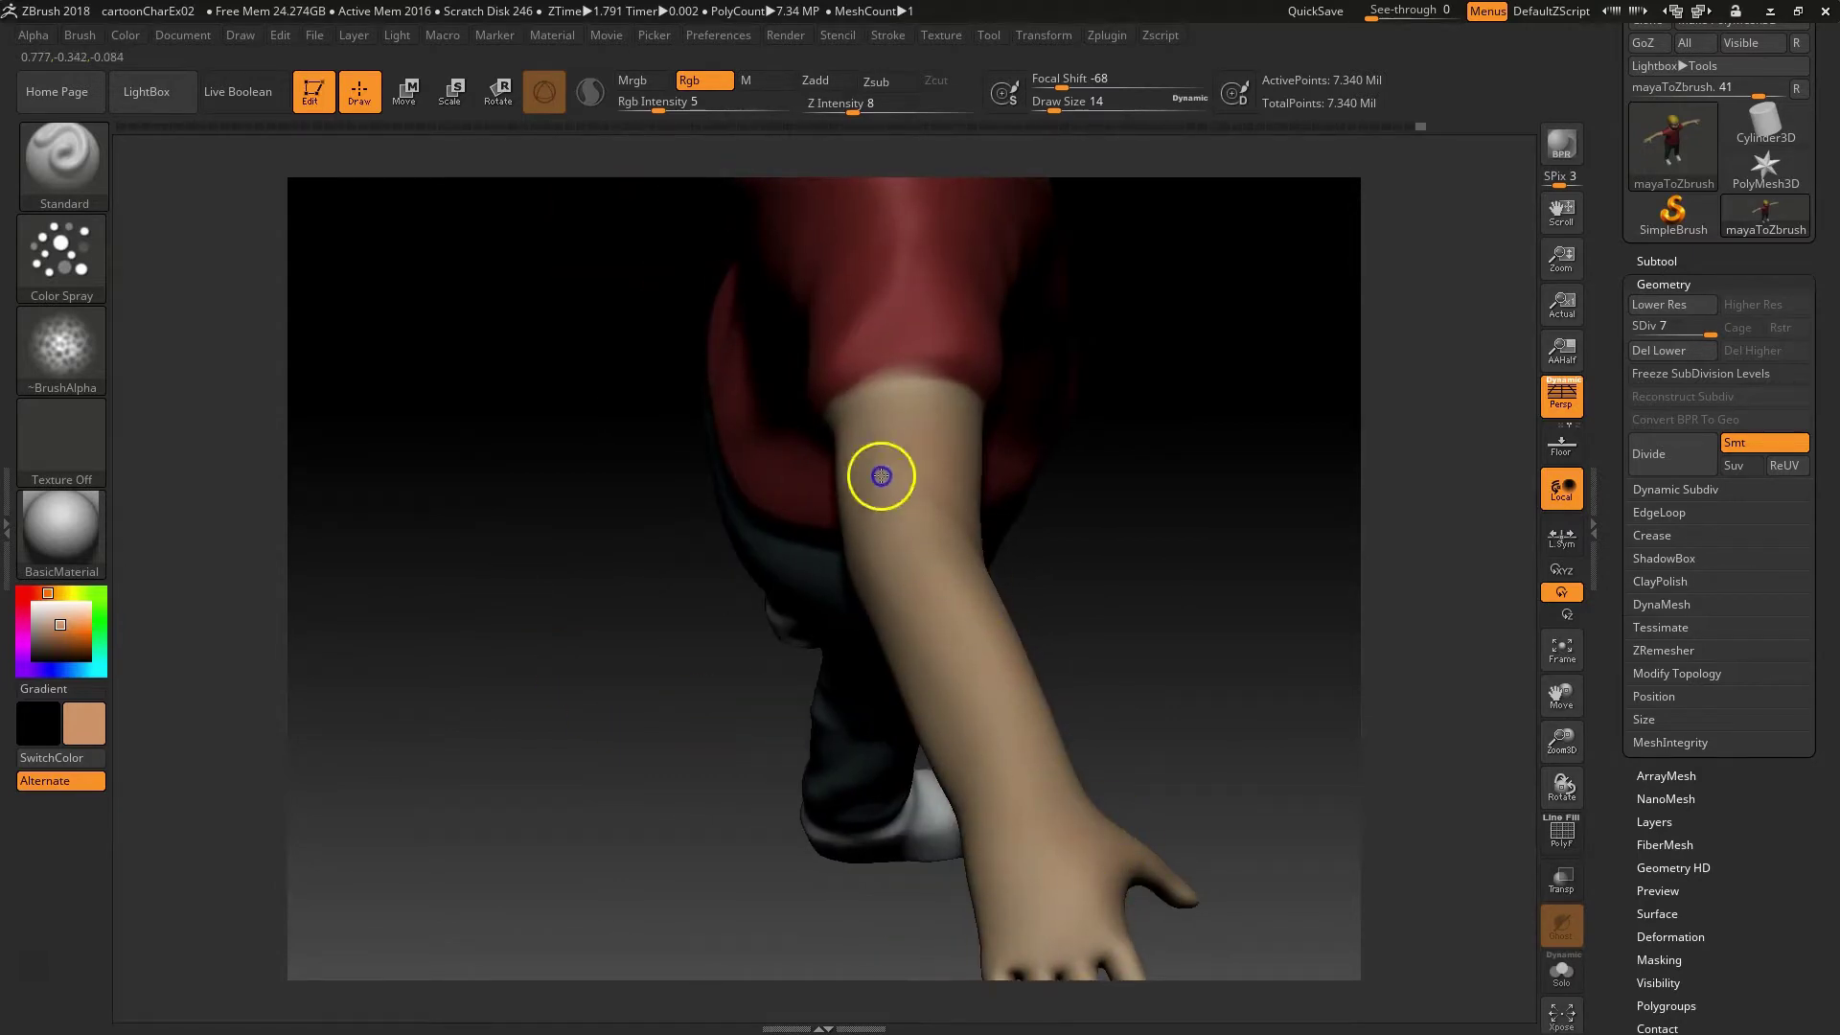
{"action": "left_click_drag", "start_coordinate": [1220, 739], "coordinate": [899, 793]}
{"action": "left_click", "coordinate": [1244, 682]}
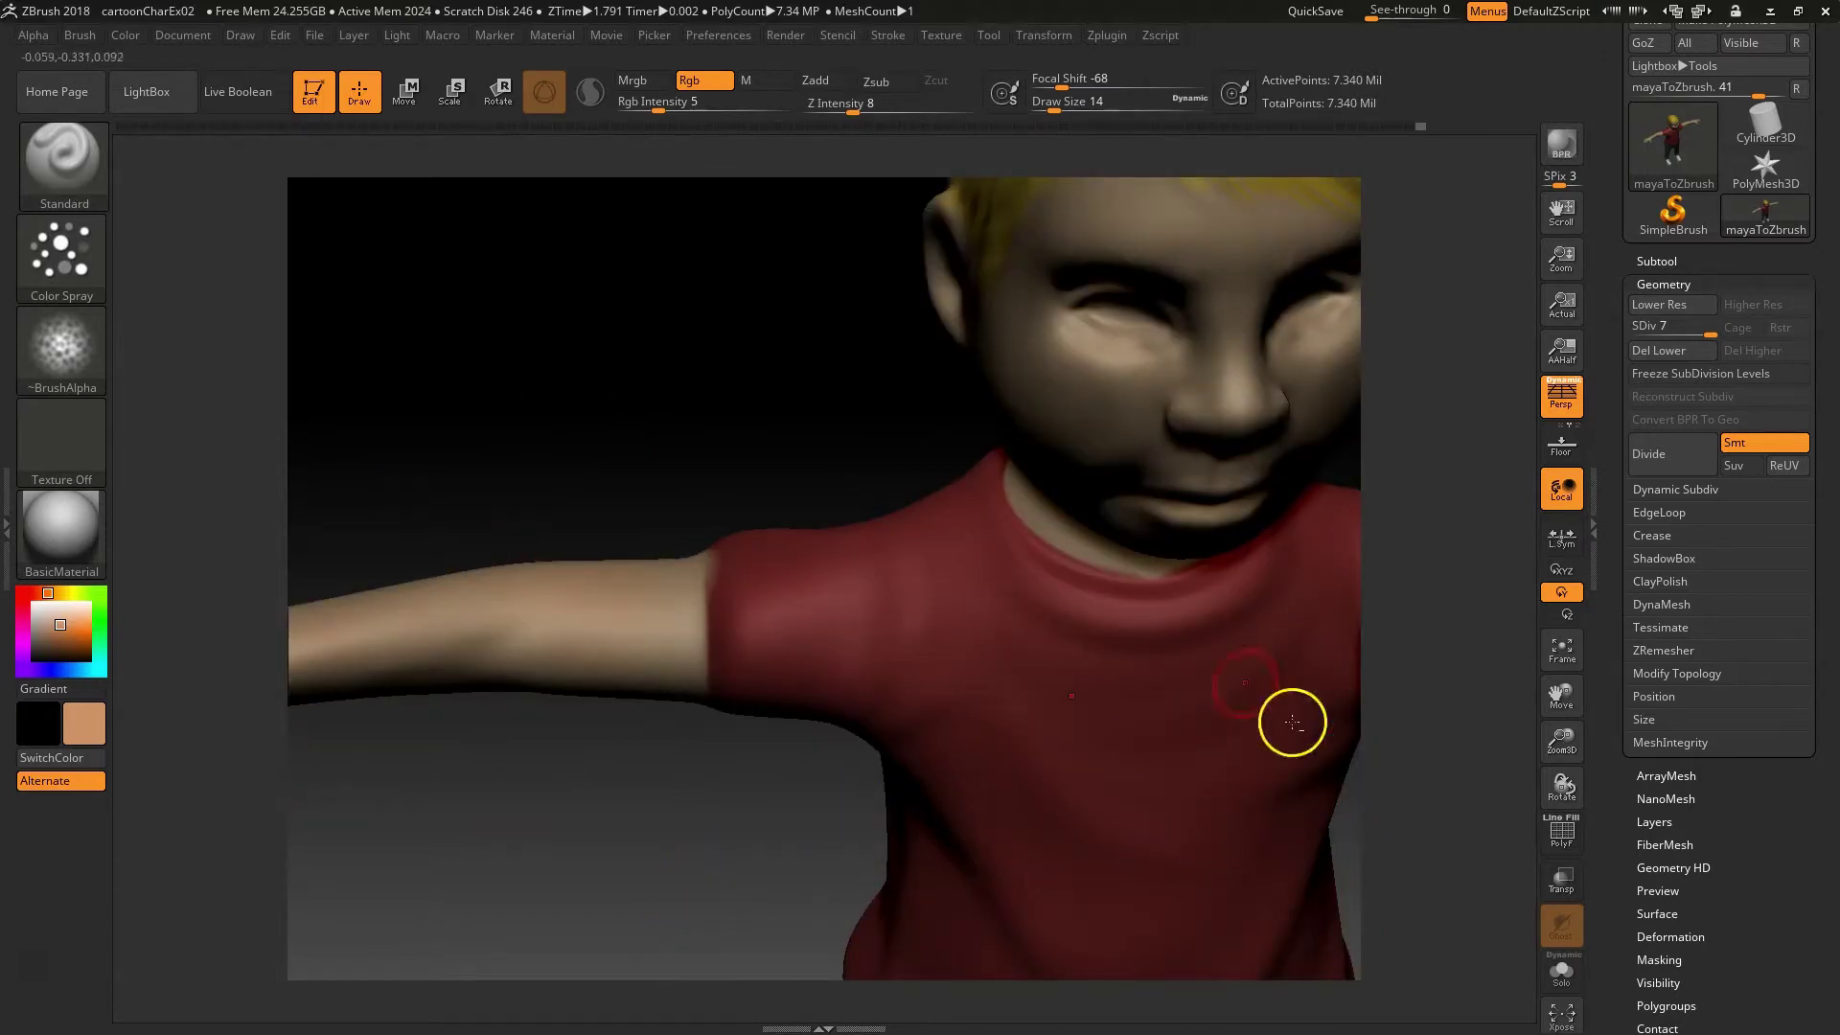
Step: Spray the faint peach skin tone over the face, ears and neck on all sides of the head
{"action": "left_click_drag", "start_coordinate": [744, 469], "coordinate": [961, 599]}
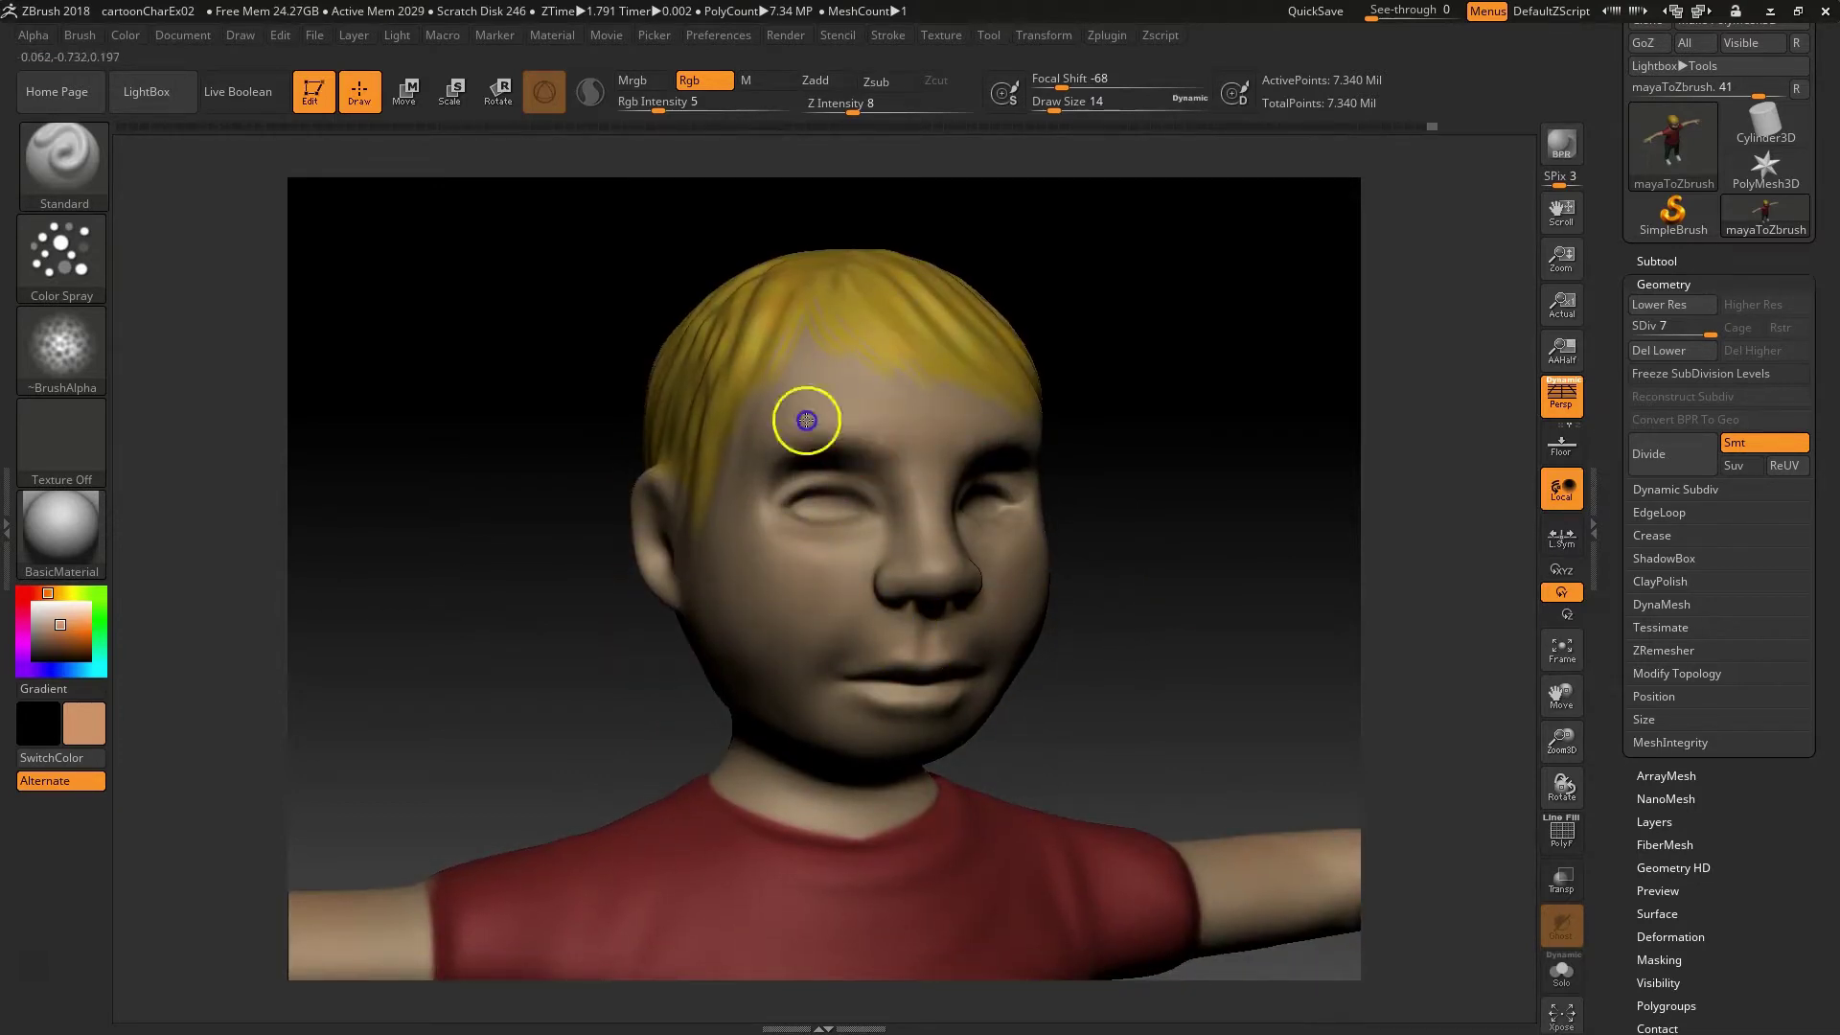
{"action": "left_click_drag", "start_coordinate": [1149, 663], "coordinate": [1092, 636]}
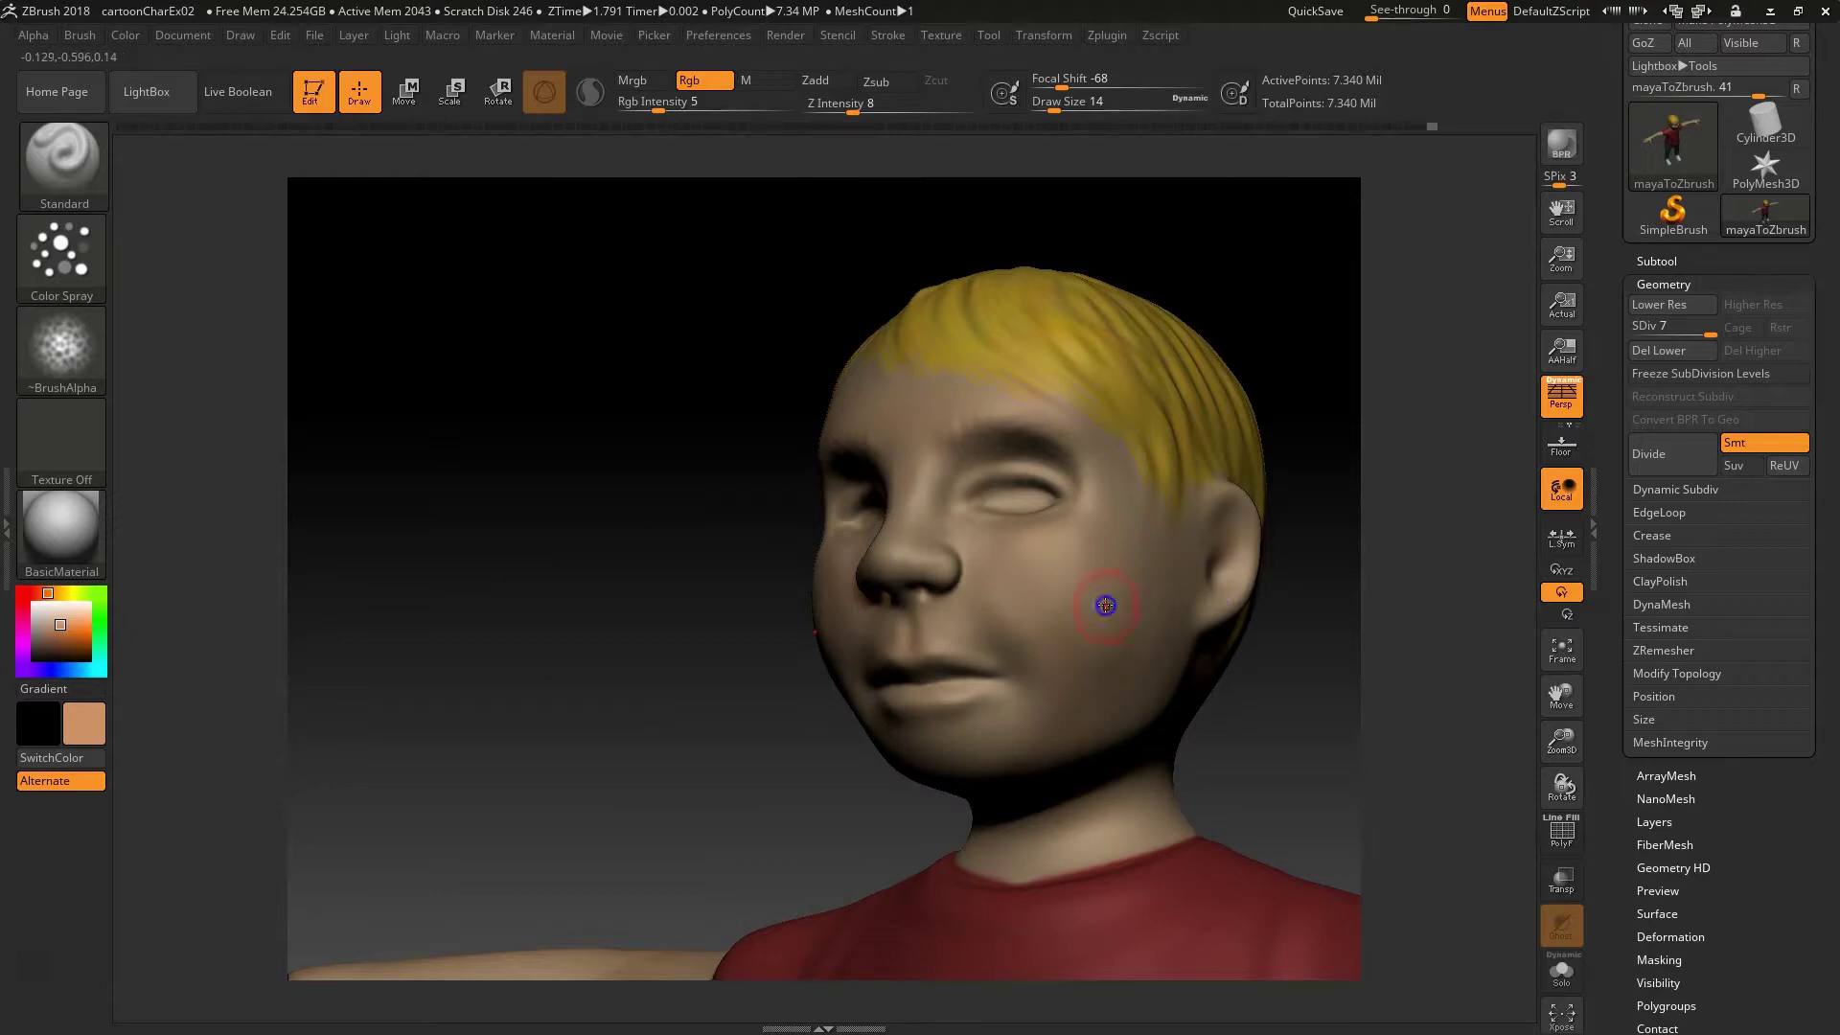
{"action": "left_click_drag", "start_coordinate": [643, 732], "coordinate": [760, 690]}
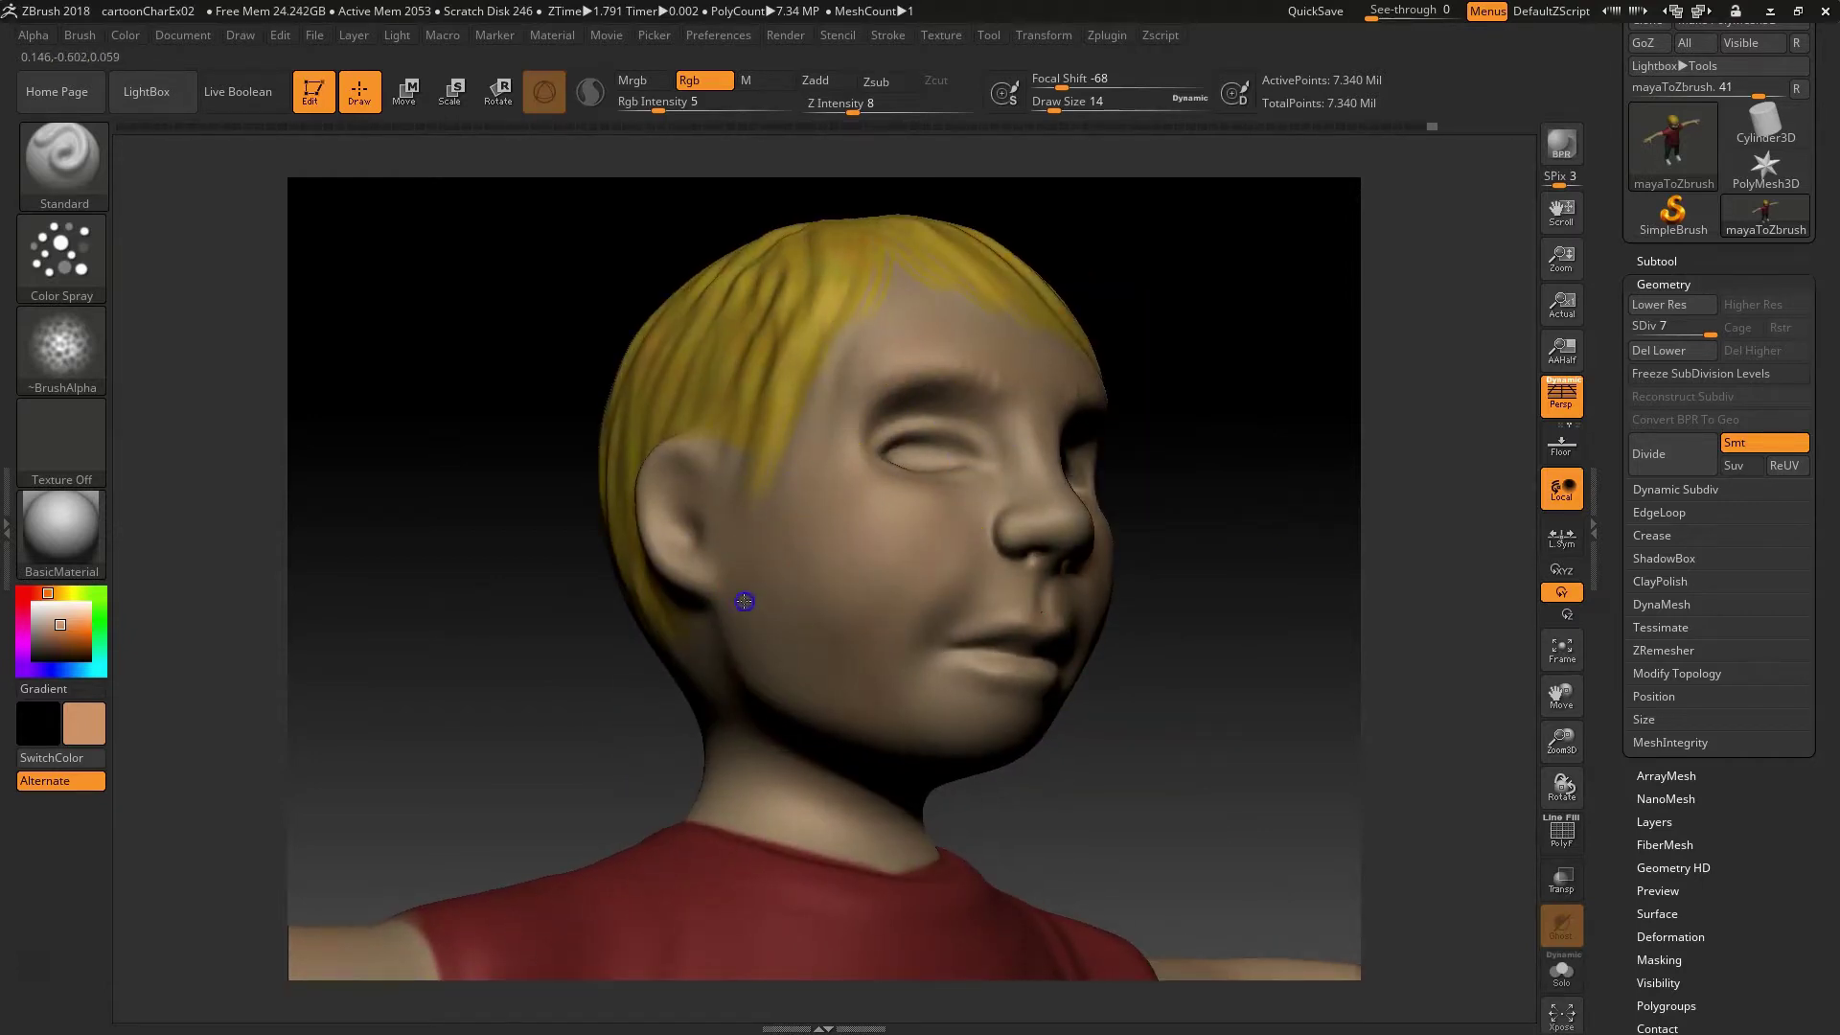
{"action": "mouse_move", "coordinate": [501, 723]}
{"action": "left_mouse_down"}
{"action": "mouse_move", "coordinate": [1047, 546]}
{"action": "mouse_move", "coordinate": [940, 616]}
{"action": "mouse_move", "coordinate": [707, 699]}
{"action": "mouse_move", "coordinate": [592, 661]}
{"action": "mouse_move", "coordinate": [610, 699]}
{"action": "mouse_move", "coordinate": [697, 731]}
{"action": "mouse_move", "coordinate": [815, 681]}
{"action": "left_mouse_up"}
{"action": "left_click_drag", "start_coordinate": [1044, 612], "coordinate": [1098, 675], "text": "alt"}
{"action": "left_click_drag", "start_coordinate": [803, 596], "coordinate": [800, 503]}
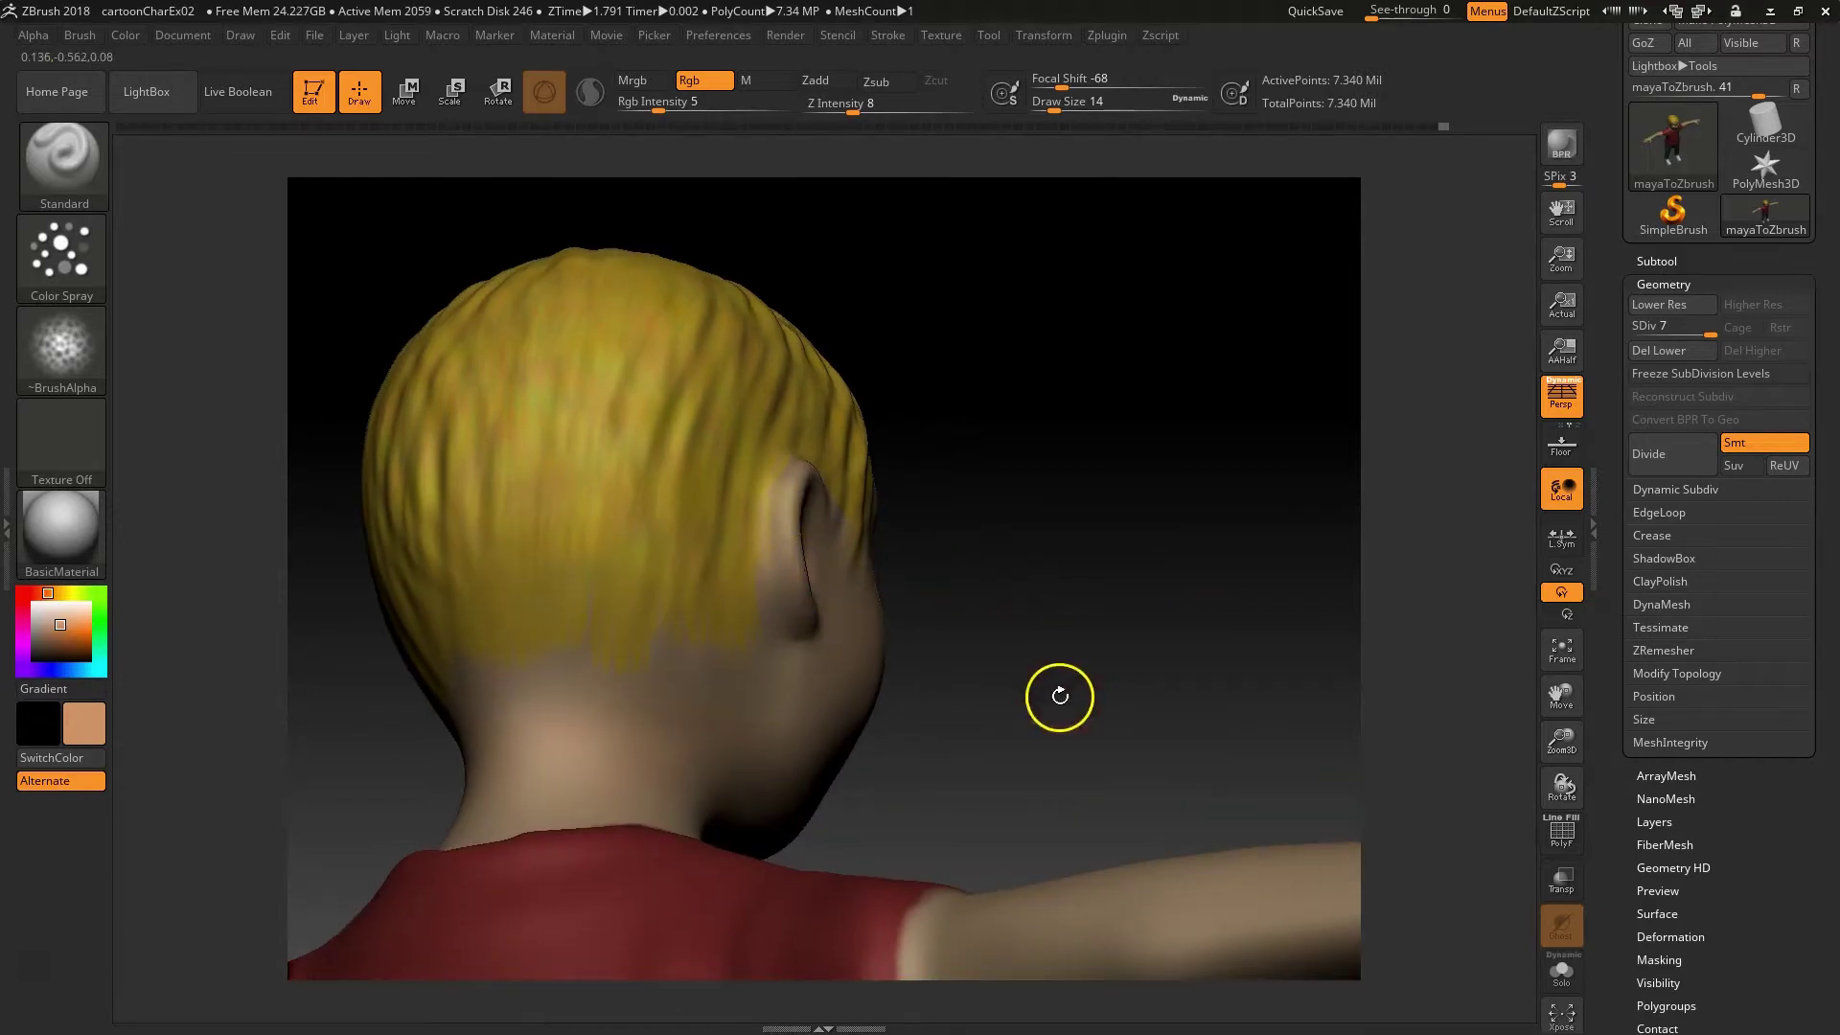
{"action": "left_click_drag", "start_coordinate": [1060, 697], "coordinate": [901, 213], "text": "alt"}
{"action": "left_click_drag", "start_coordinate": [1101, 739], "coordinate": [854, 629], "text": "alt"}
{"action": "left_click_drag", "start_coordinate": [977, 661], "coordinate": [921, 832], "text": "alt"}
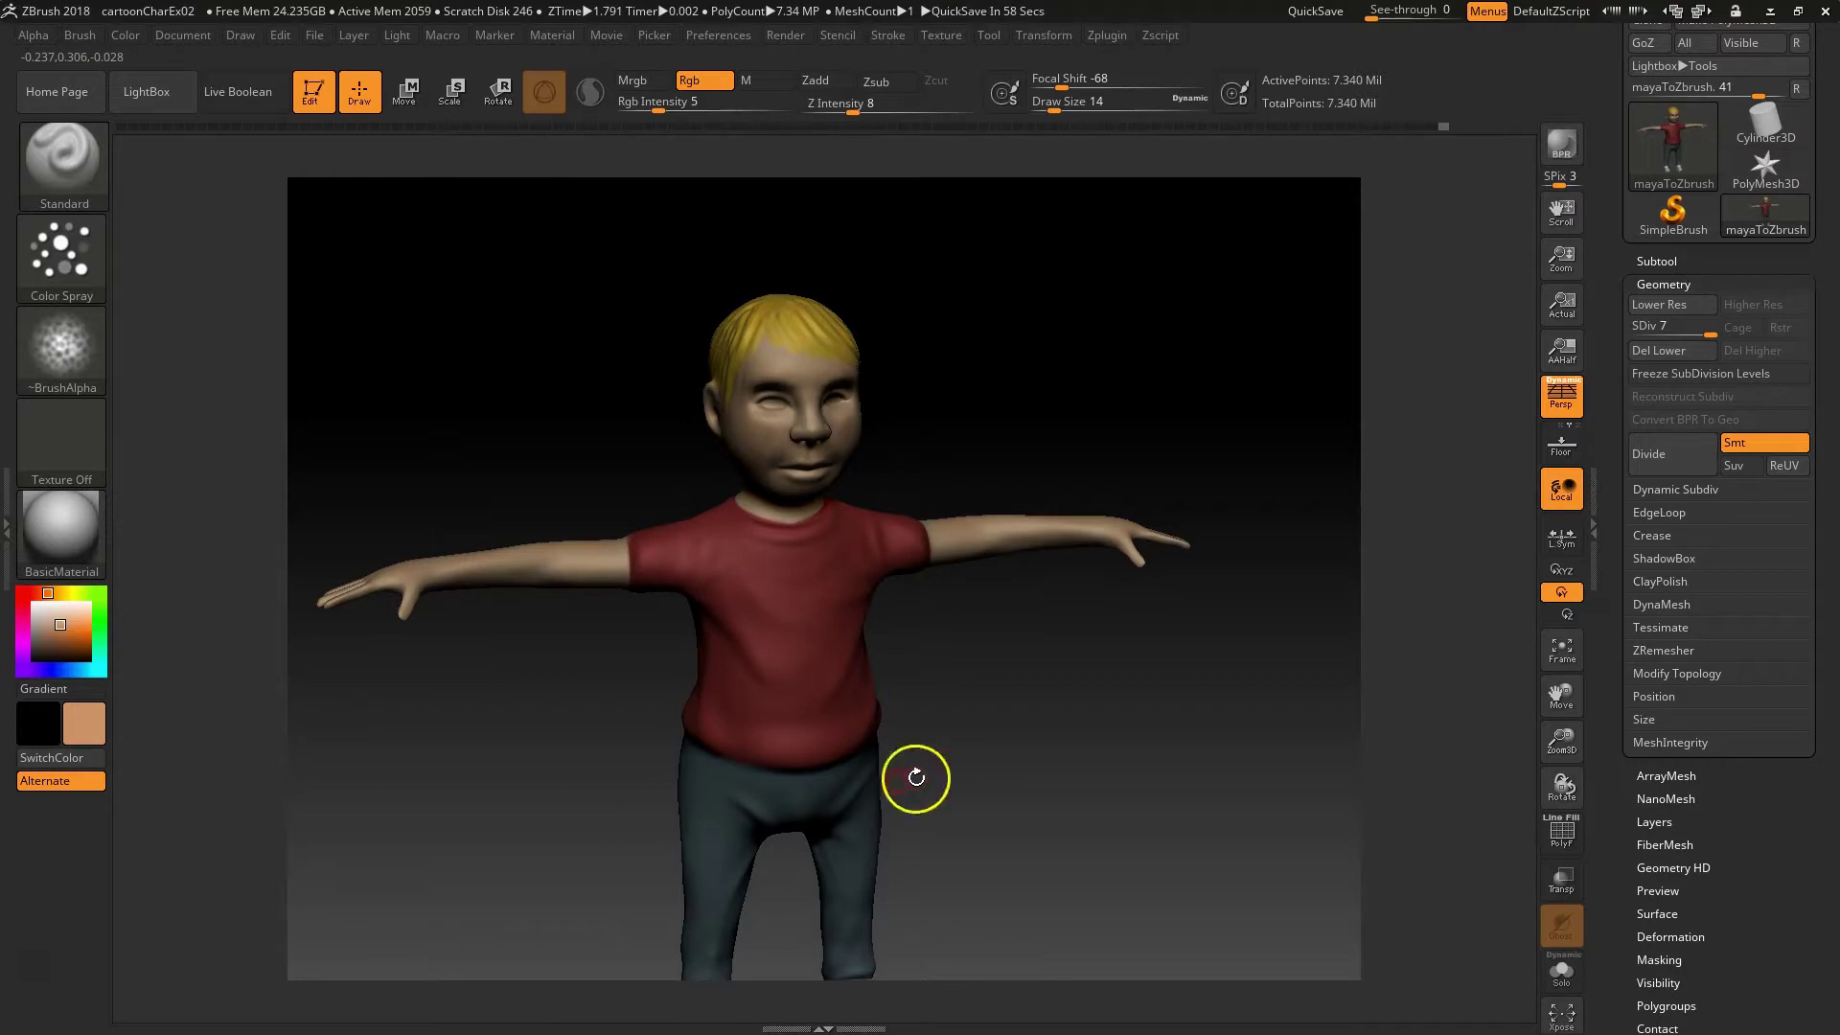
Step: Display the masking options and paint a heart-shaped mask on the front of the red shirt
{"action": "left_click_drag", "start_coordinate": [1068, 678], "coordinate": [950, 704]}
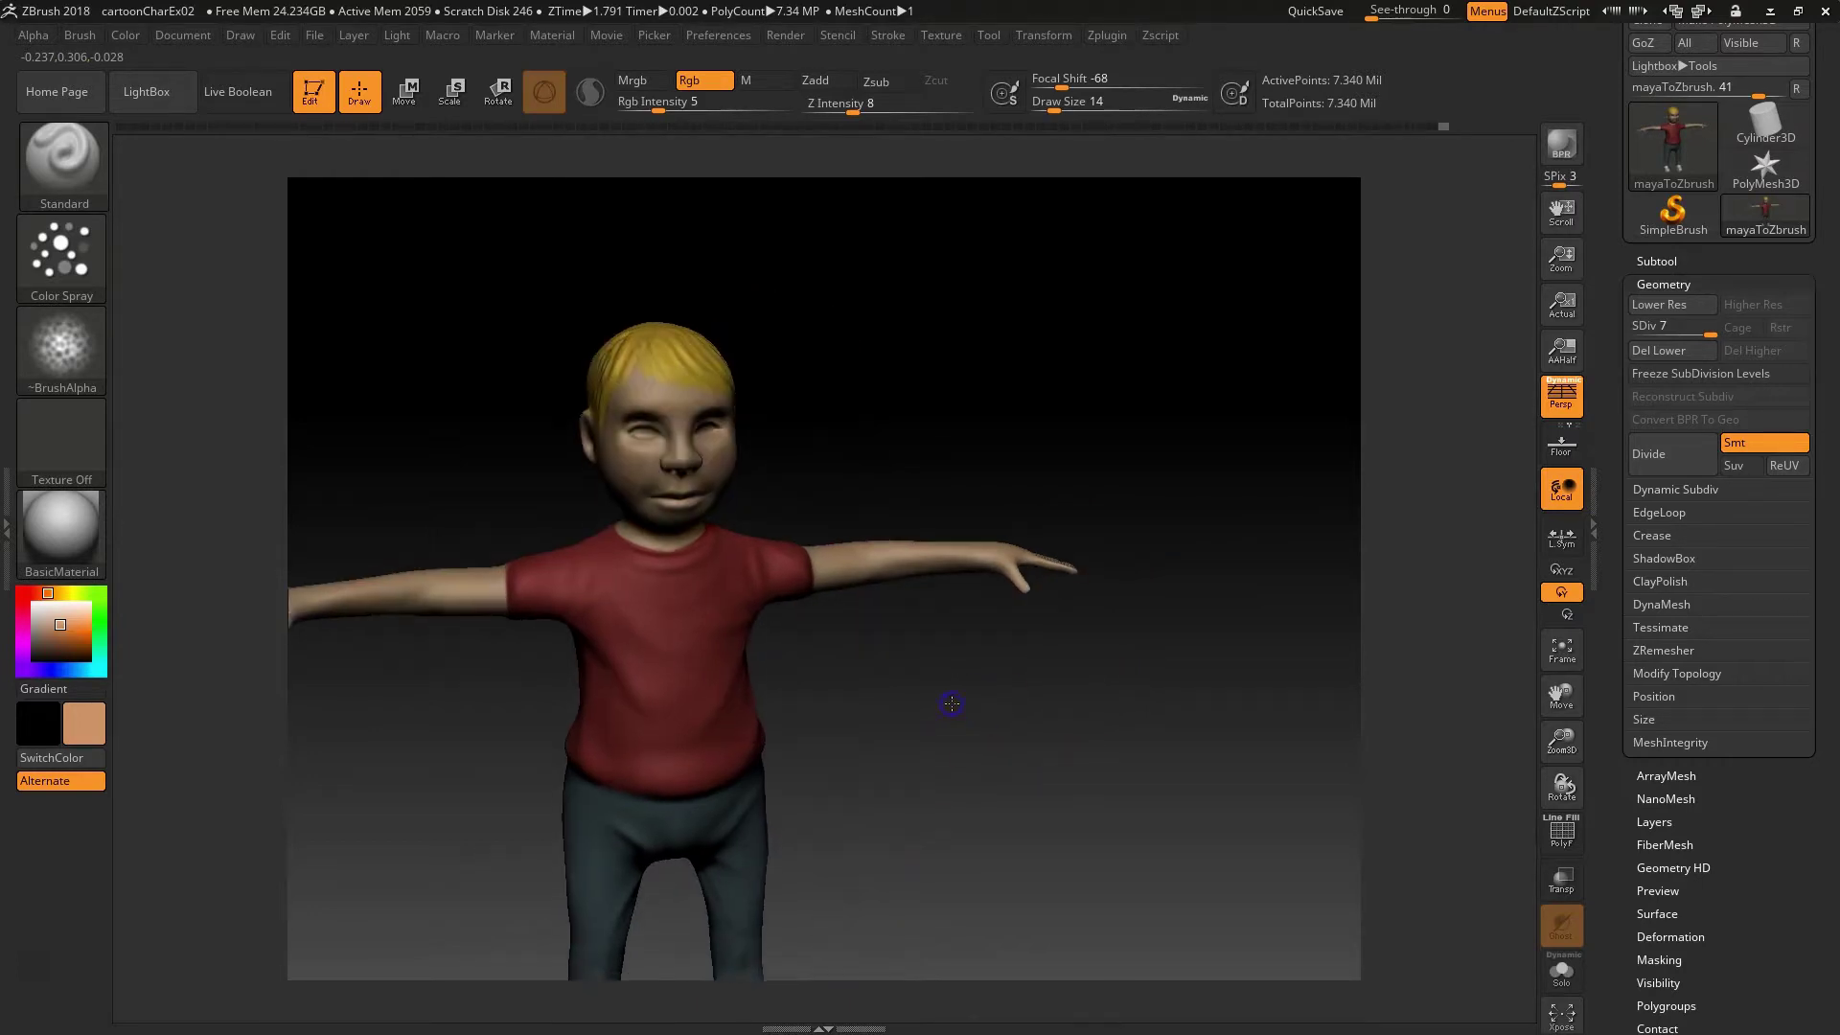
{"action": "left_click_drag", "start_coordinate": [1000, 789], "coordinate": [962, 728]}
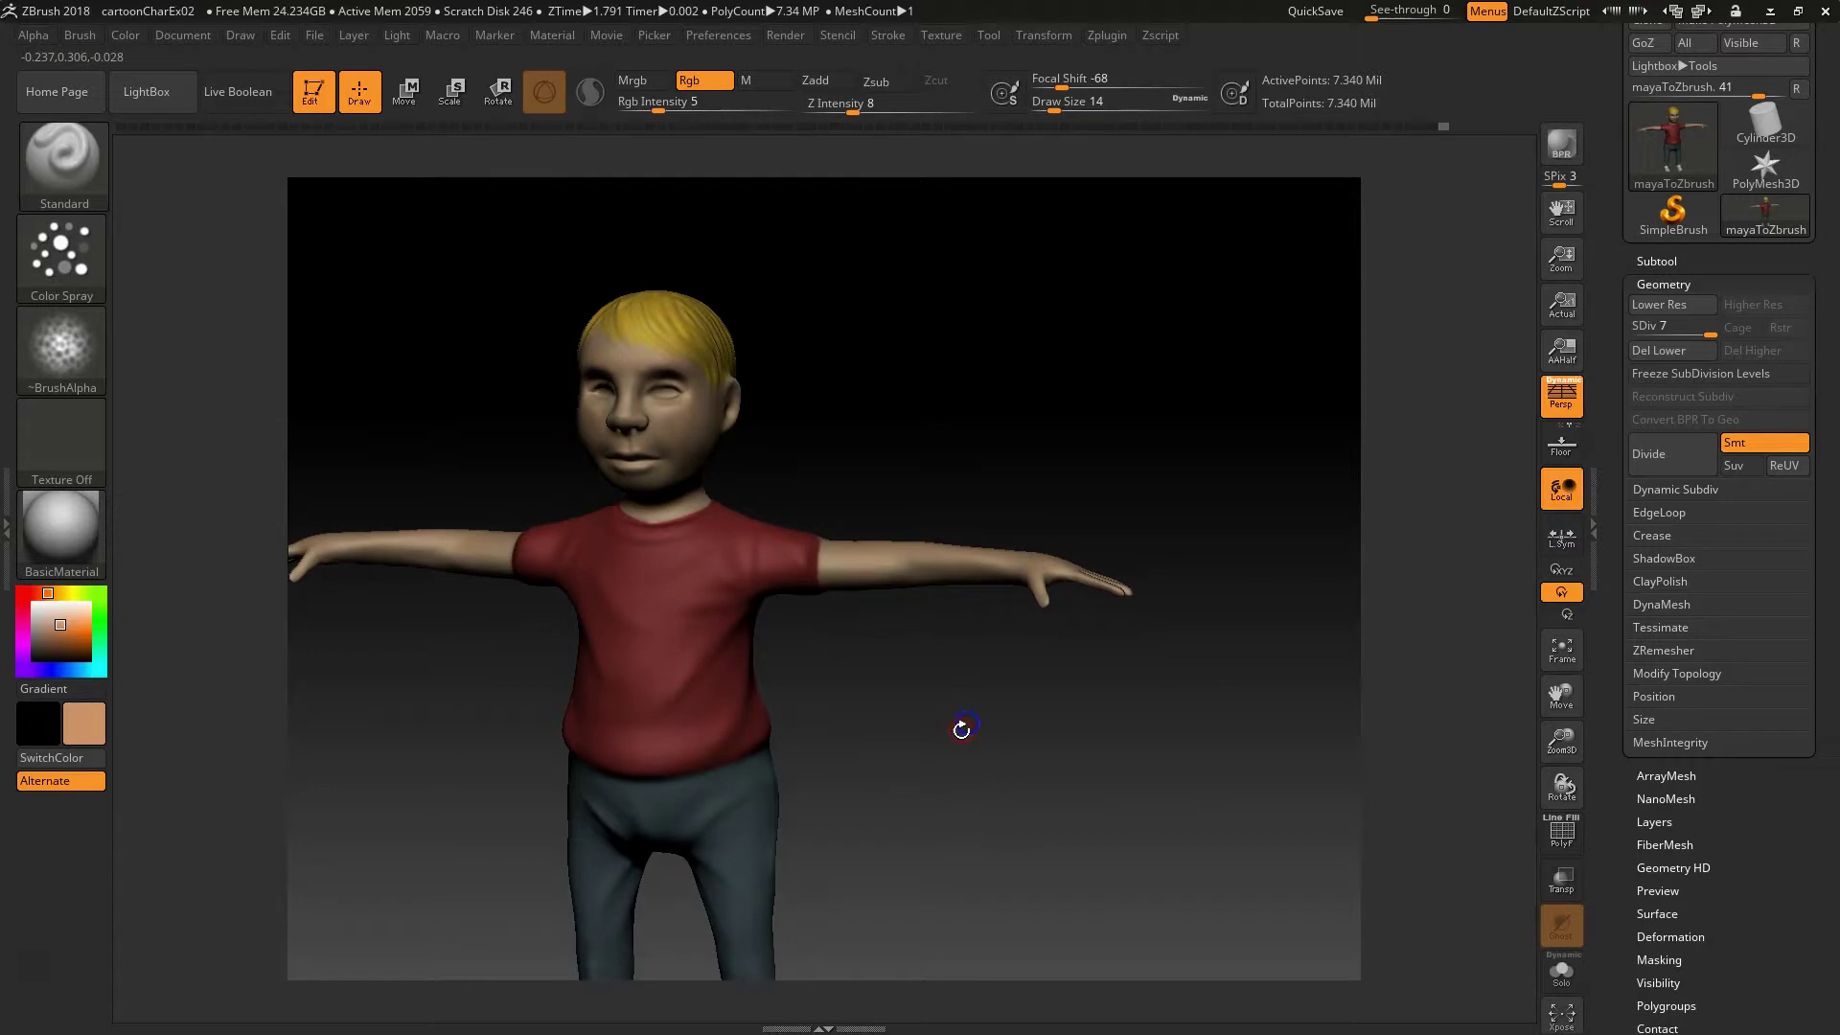
{"action": "left_click", "coordinate": [1650, 281]}
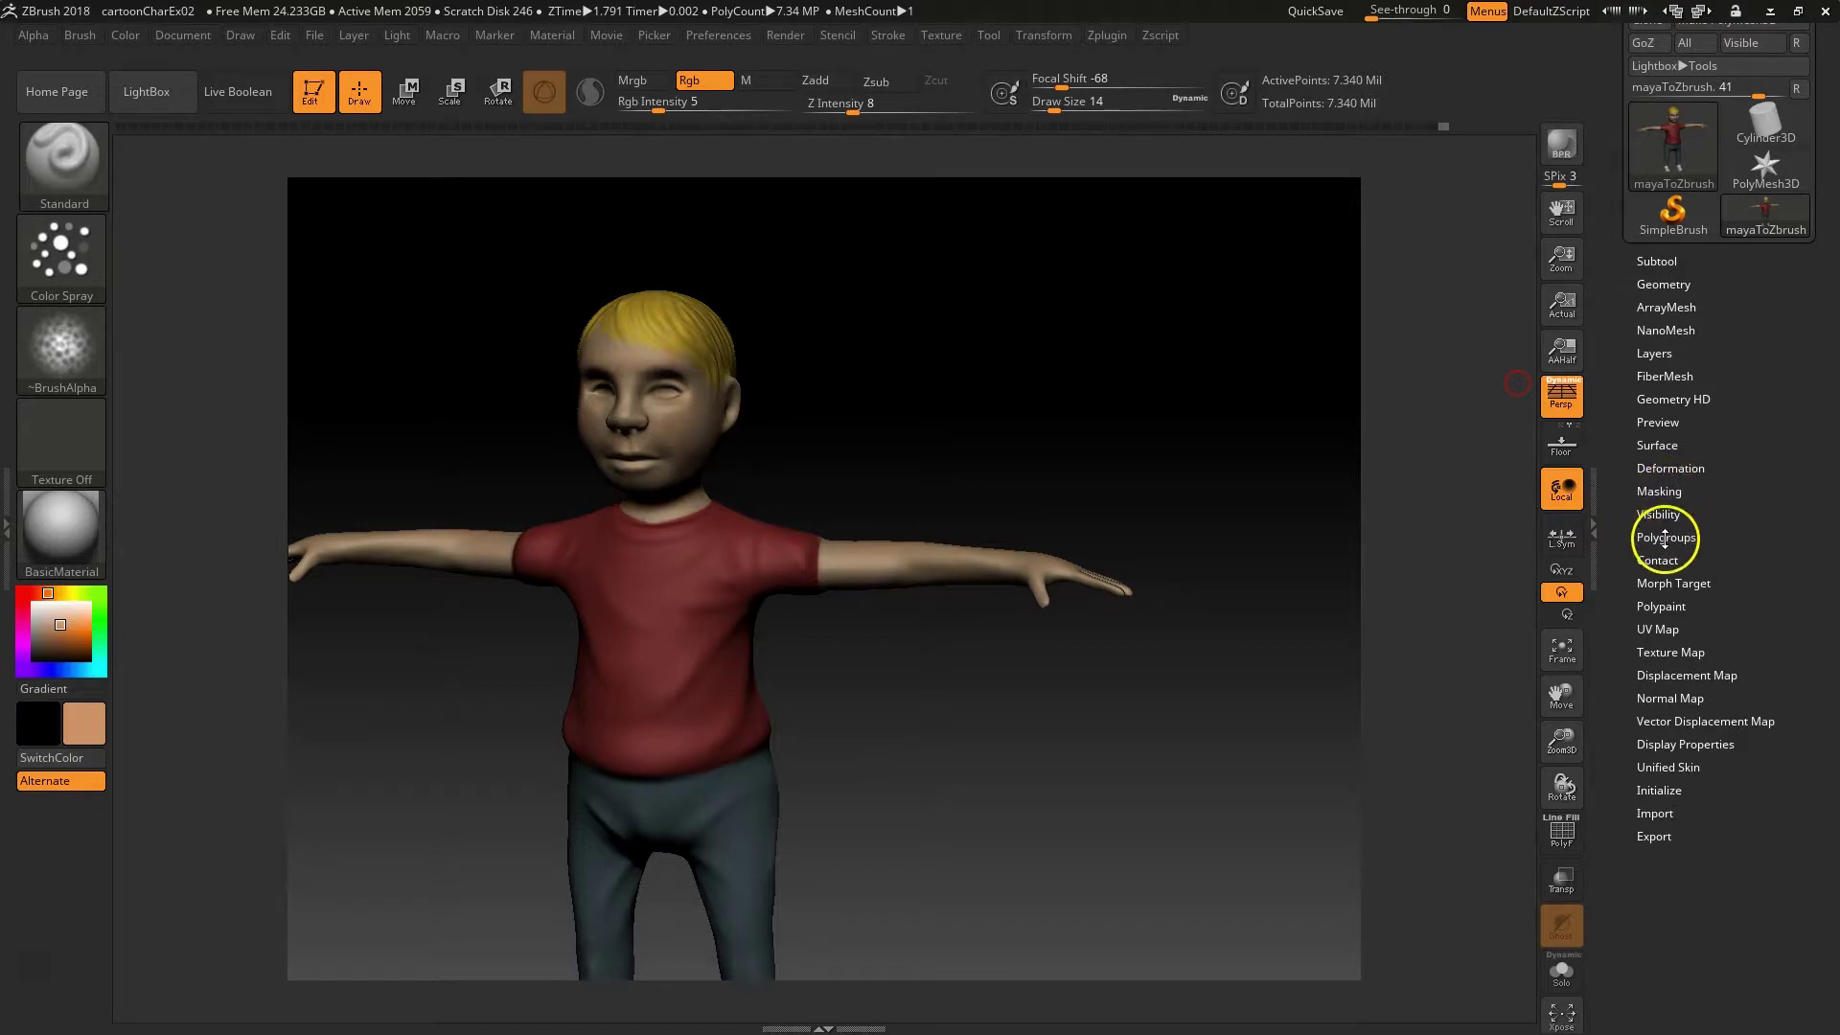
{"action": "left_click", "coordinate": [1666, 492]}
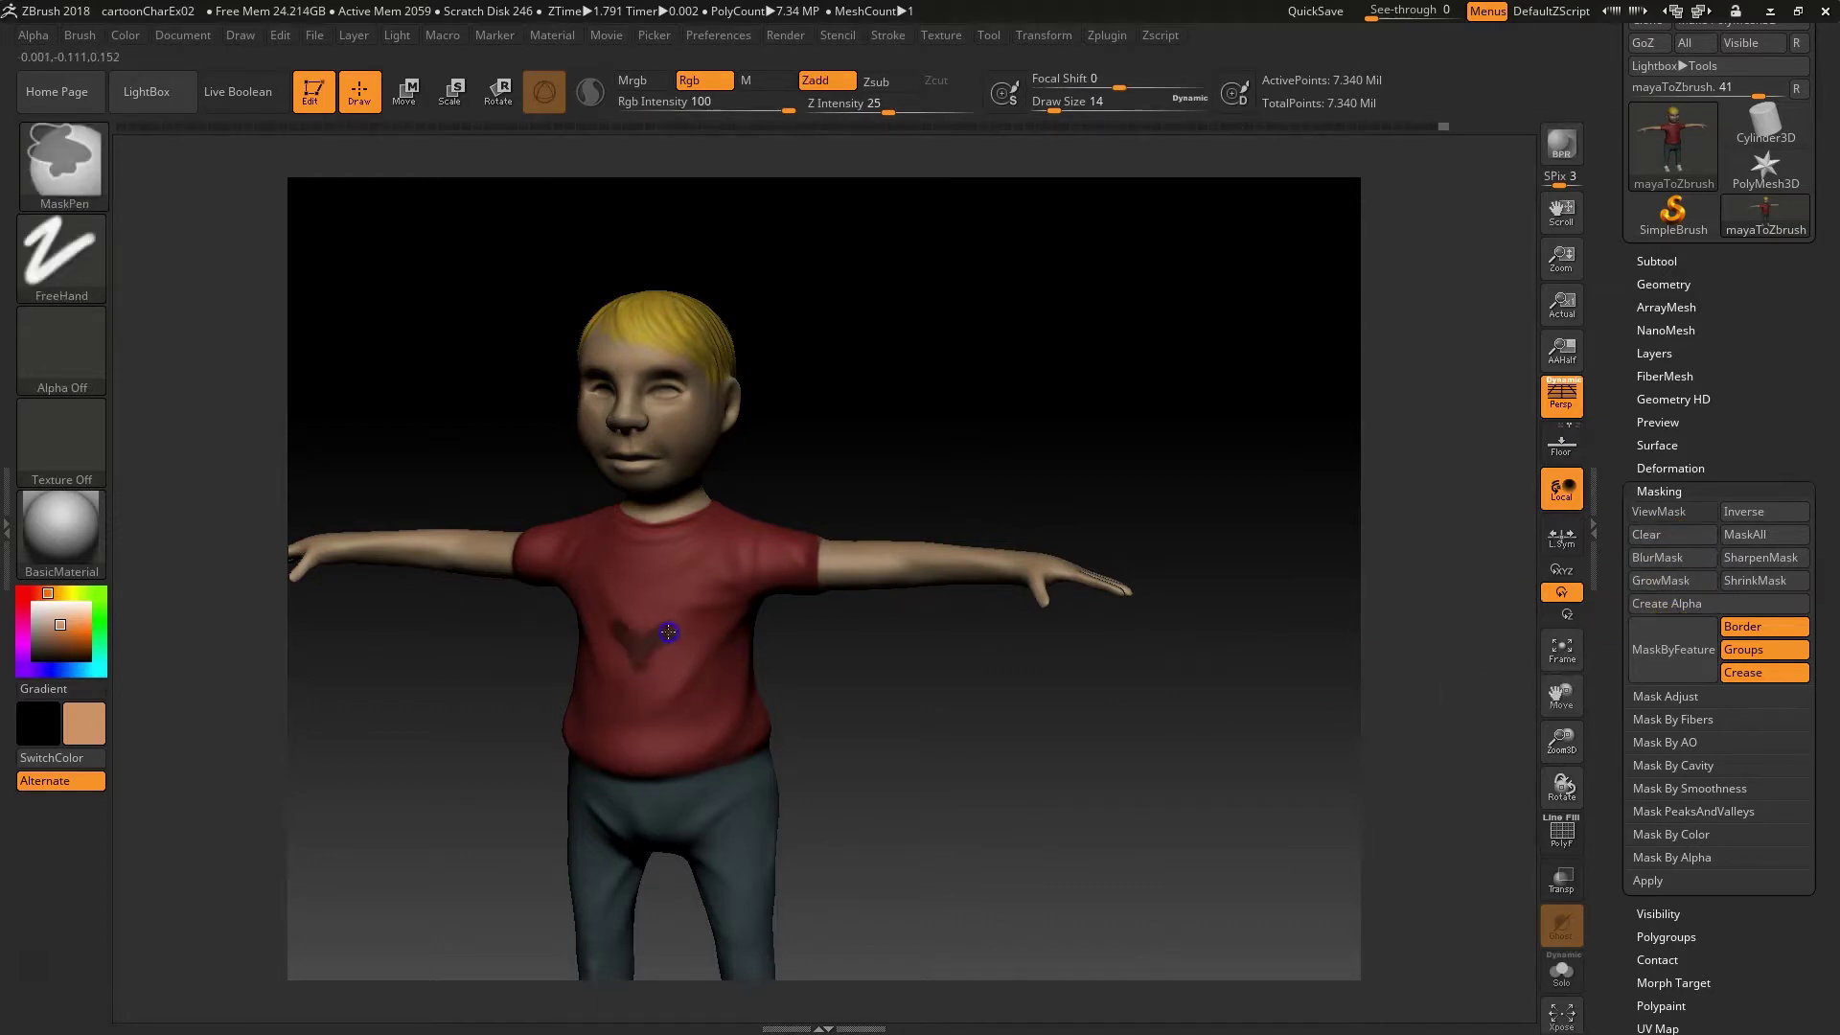
{"action": "left_click_drag", "start_coordinate": [649, 644], "coordinate": [660, 650], "text": "ctrl"}
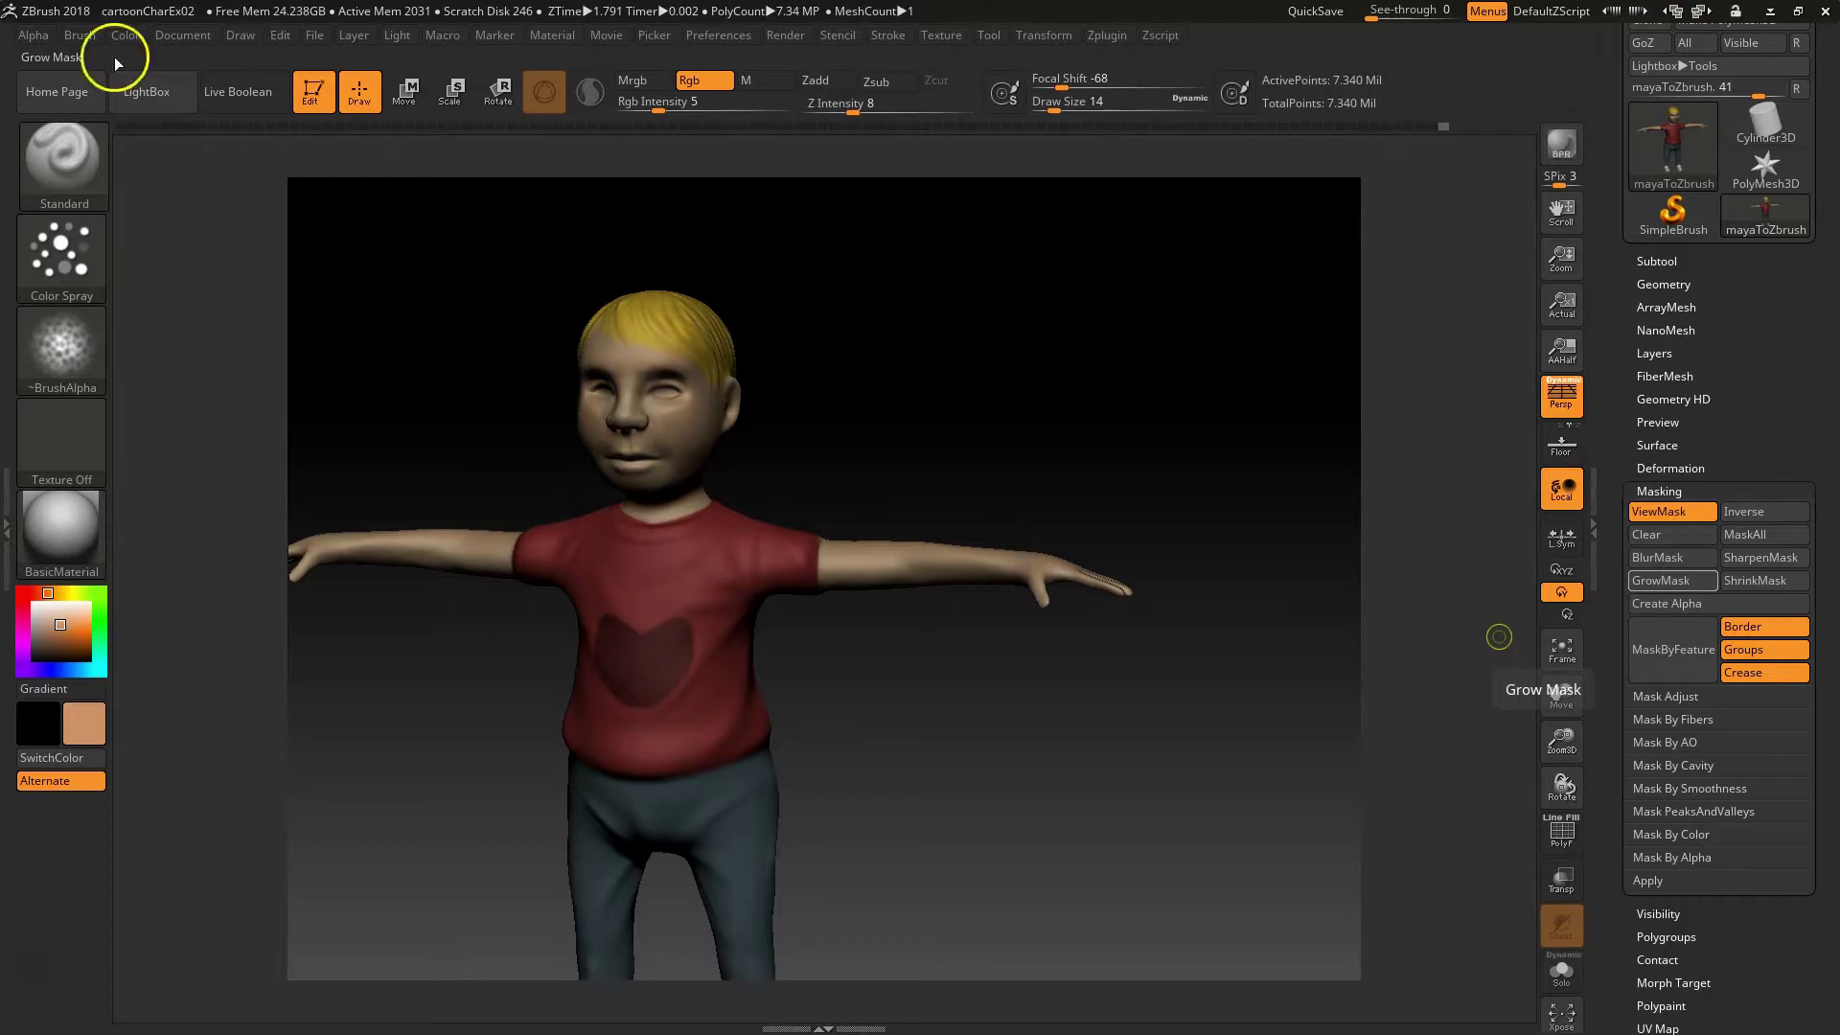
Step: Apply Grow Mask to the heart mask on the shirt and check it from the side
{"action": "left_click", "coordinate": [1689, 581]}
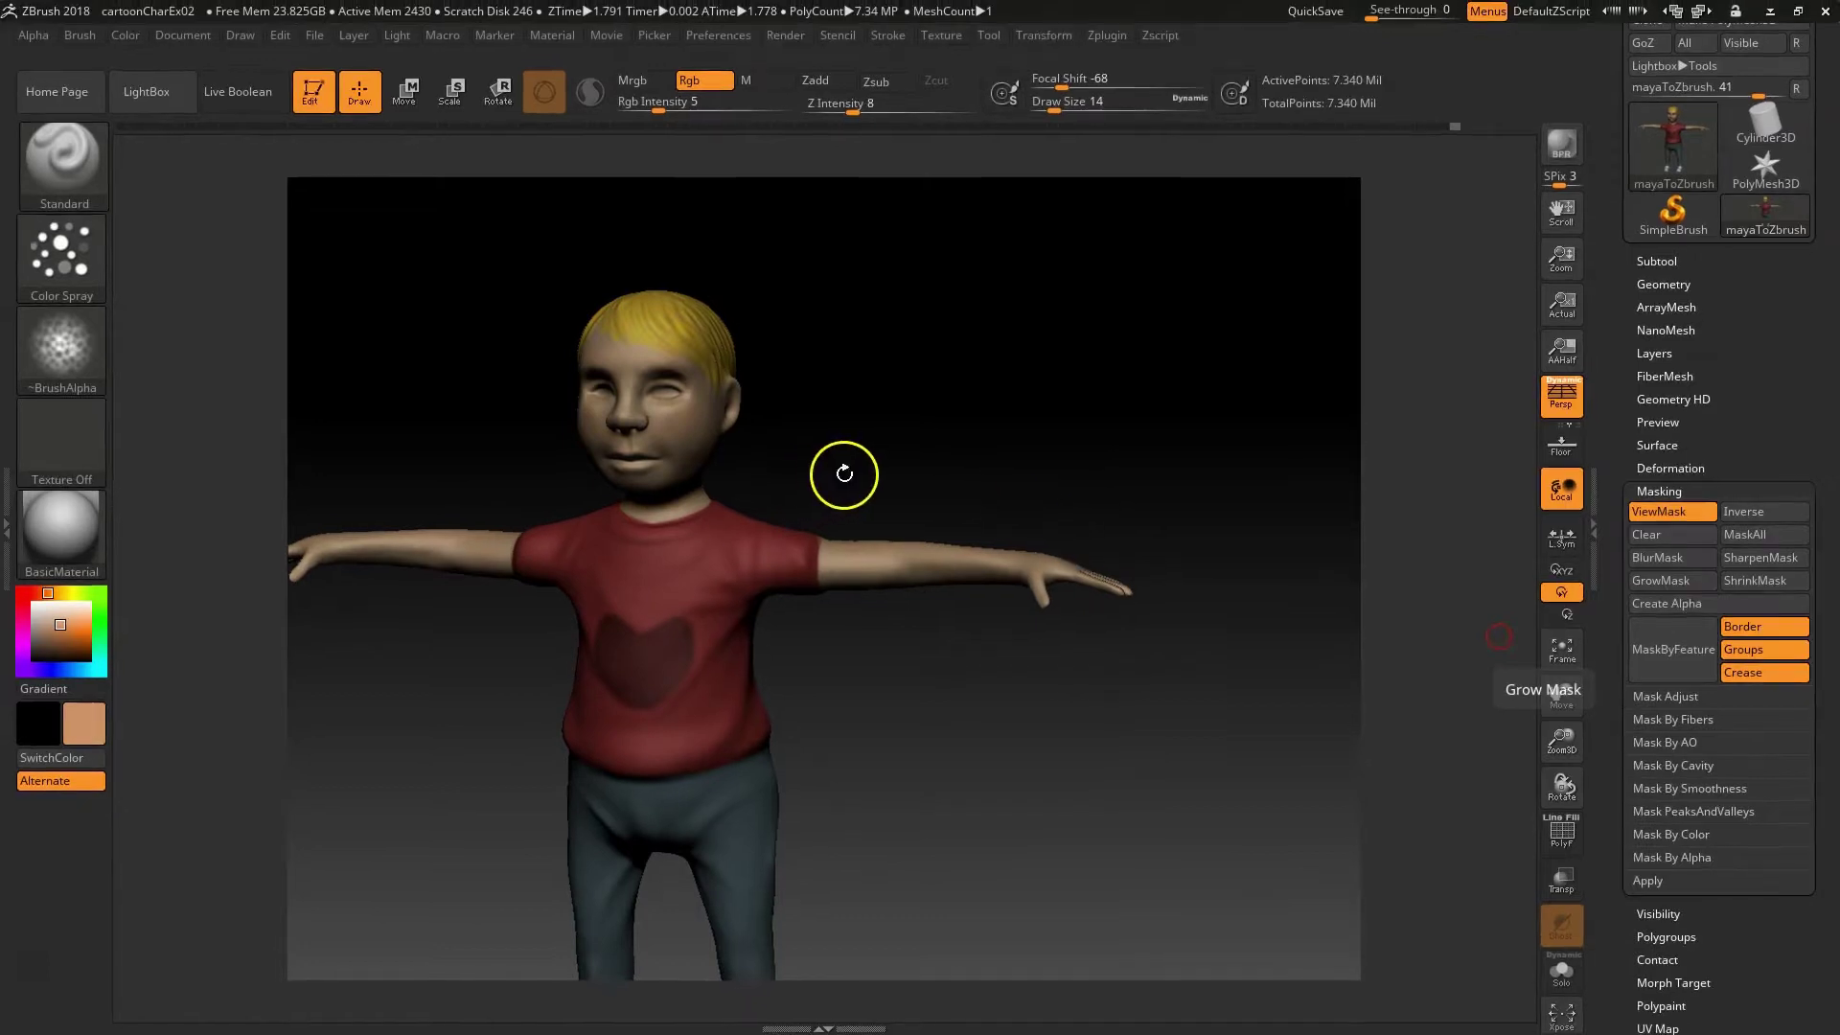
{"action": "left_click_drag", "start_coordinate": [843, 473], "coordinate": [854, 480]}
{"action": "left_click_drag", "start_coordinate": [1057, 751], "coordinate": [1134, 739]}
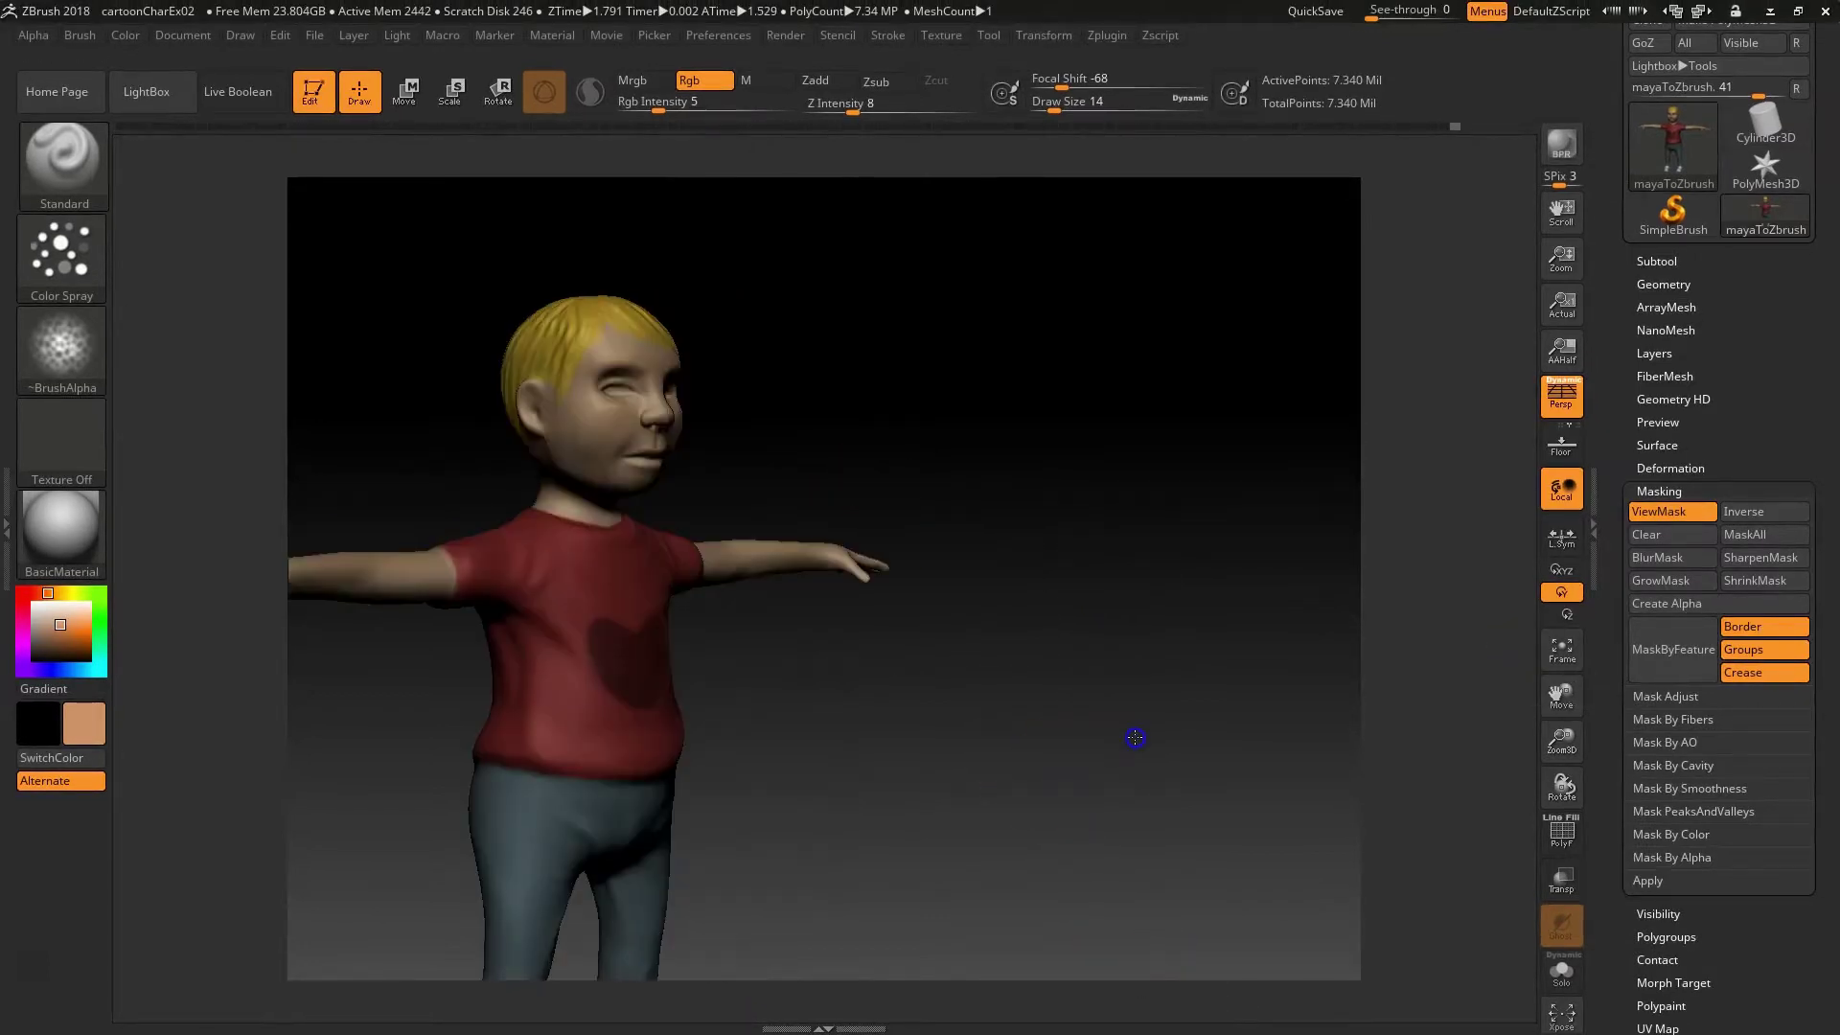
Step: Clear the heart-shaped mask from the front of the shirt
{"action": "left_click_drag", "start_coordinate": [876, 749], "coordinate": [830, 746]}
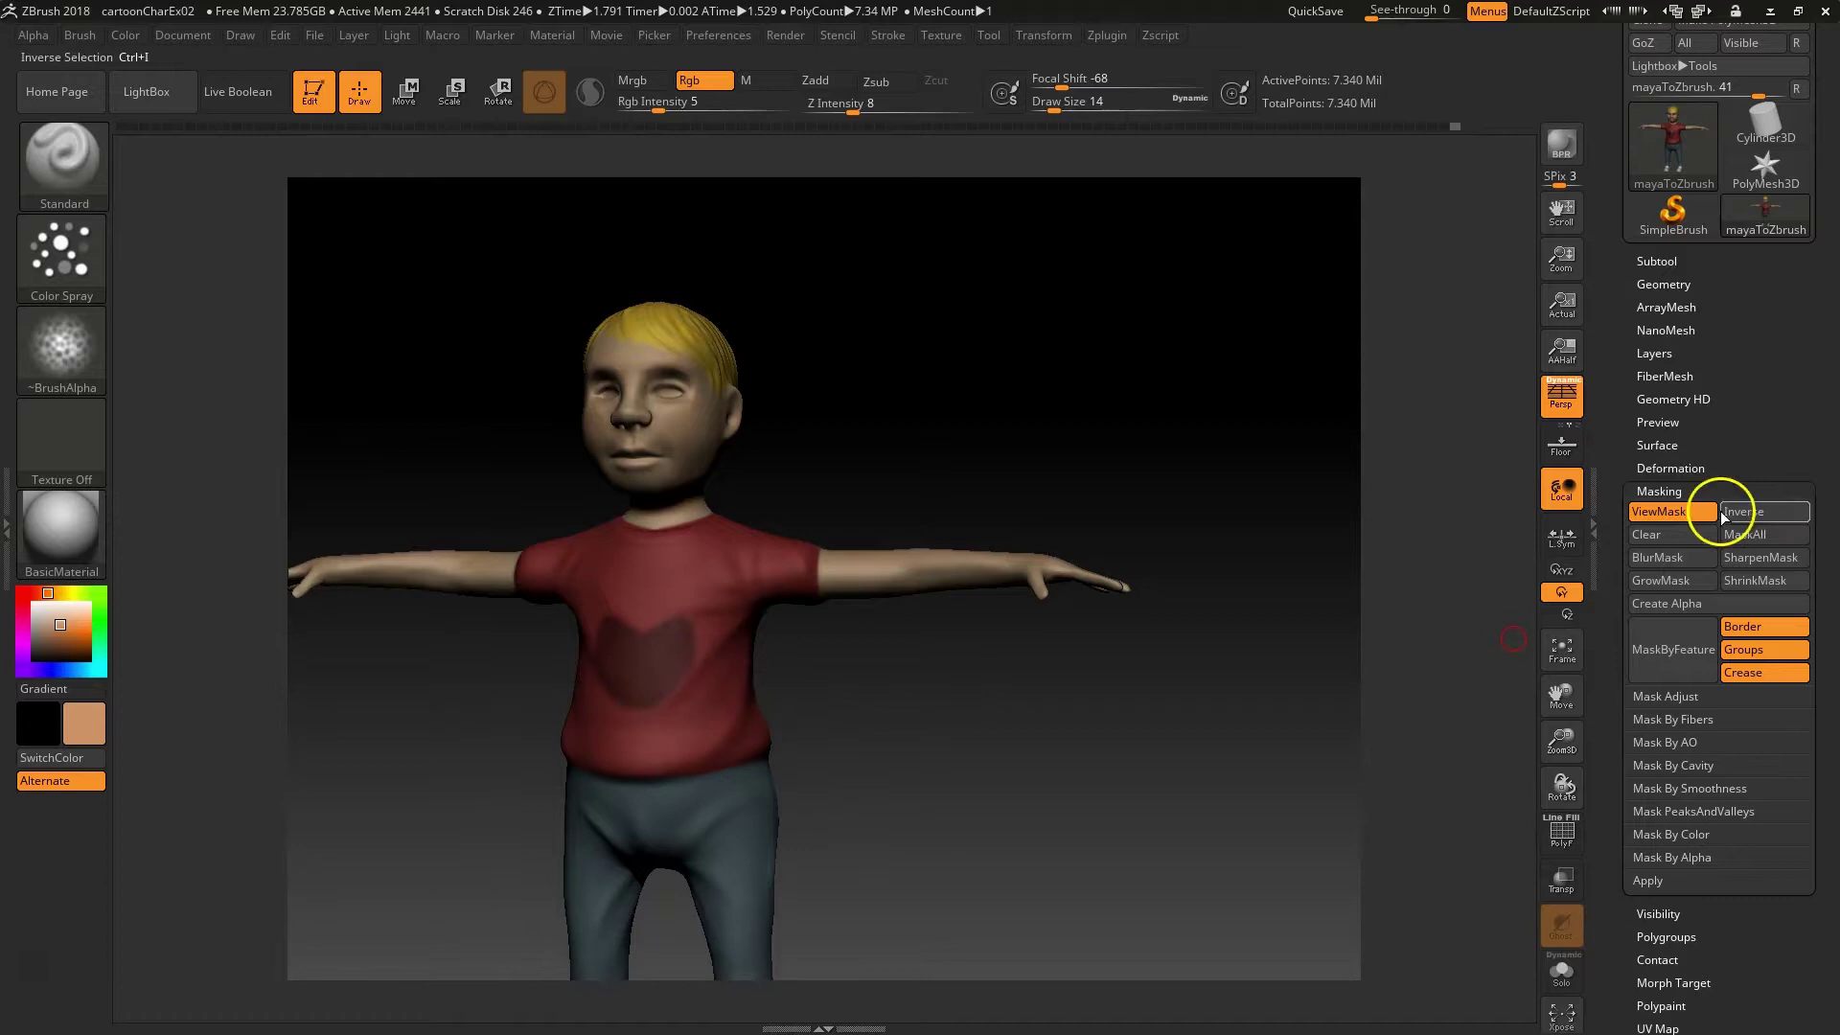
{"action": "left_click", "coordinate": [1675, 538]}
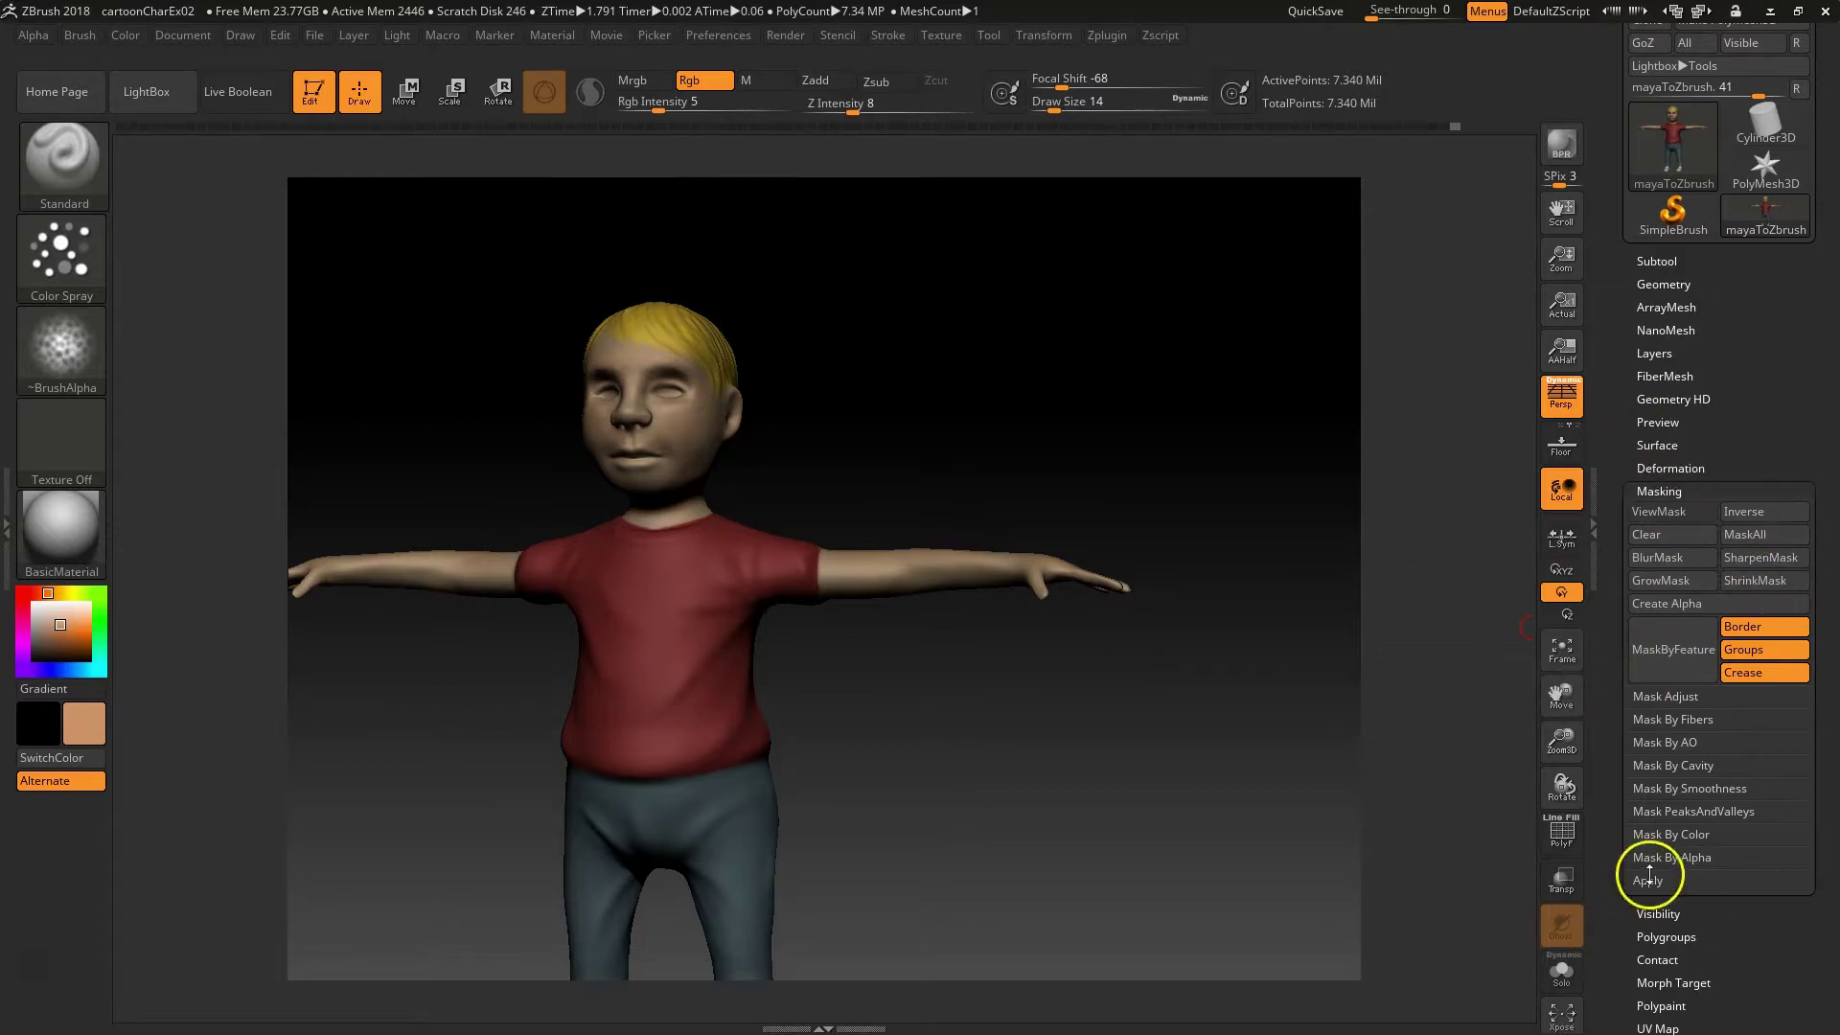
Step: Mask the whole character by ambient occlusion with an Occlusion Intensity of 1.75868
{"action": "left_click", "coordinate": [1702, 765]}
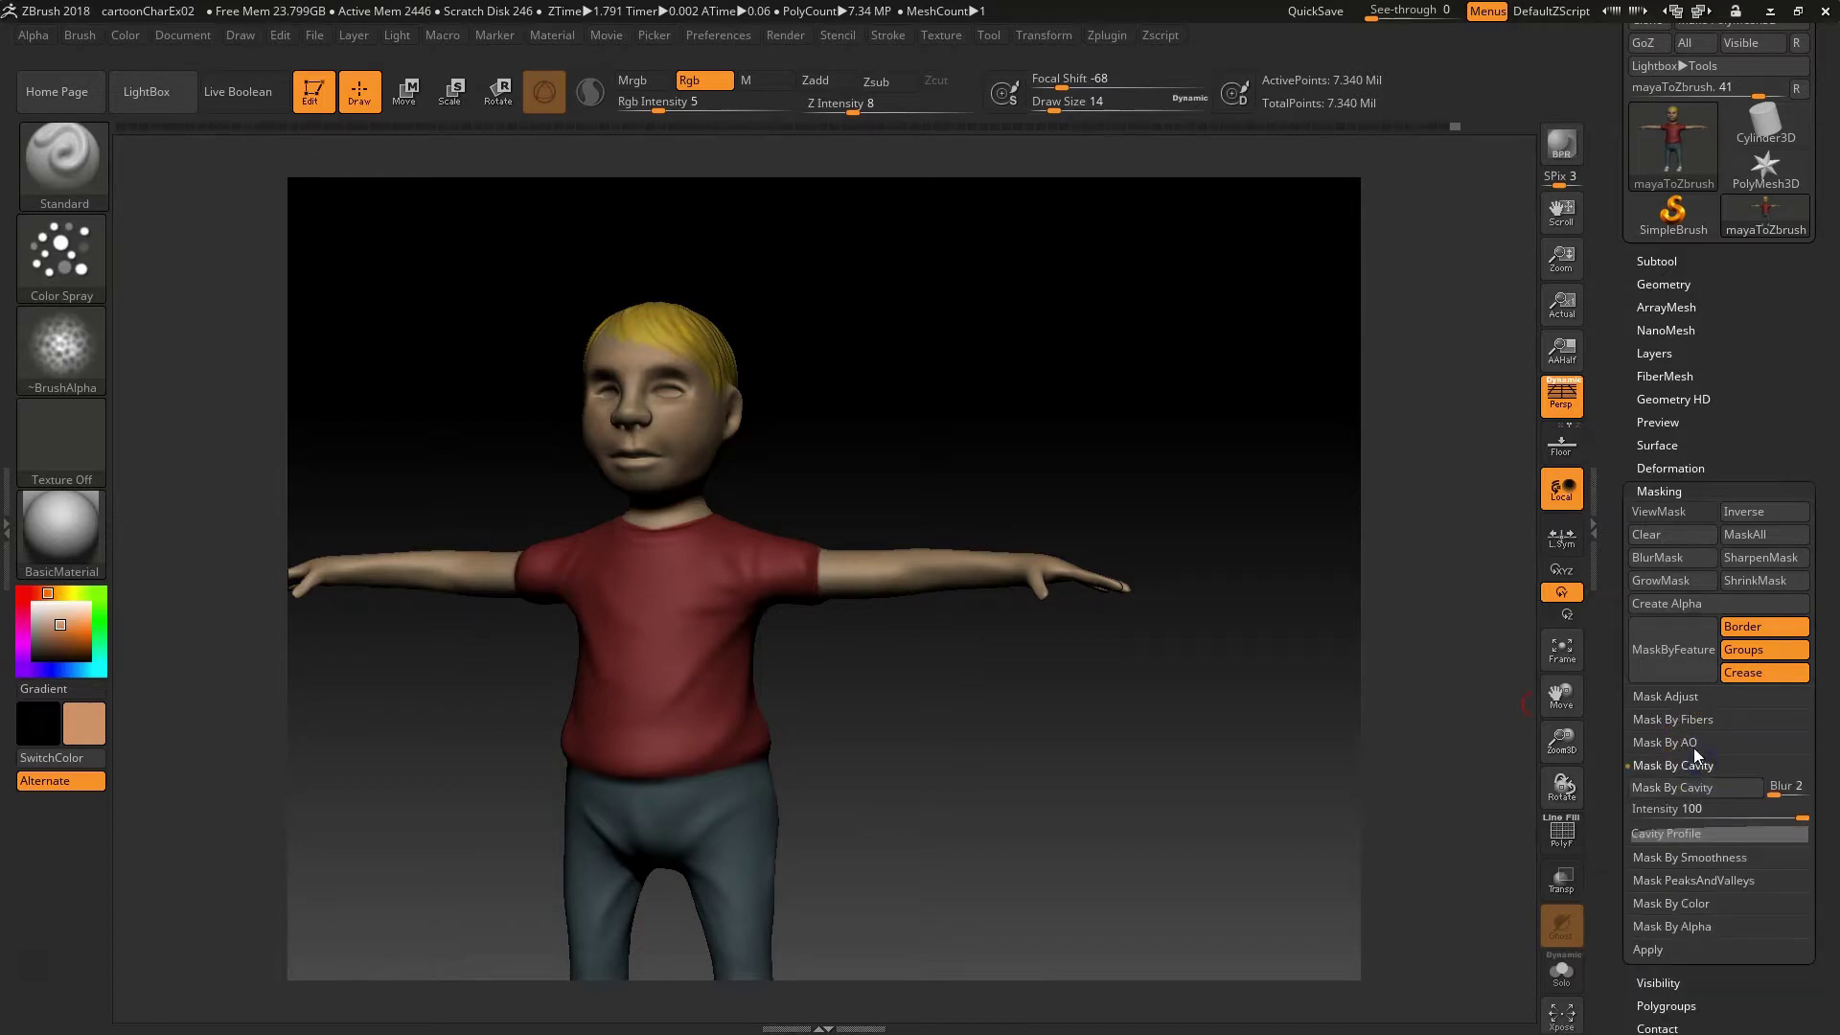
{"action": "left_click", "coordinate": [1693, 743]}
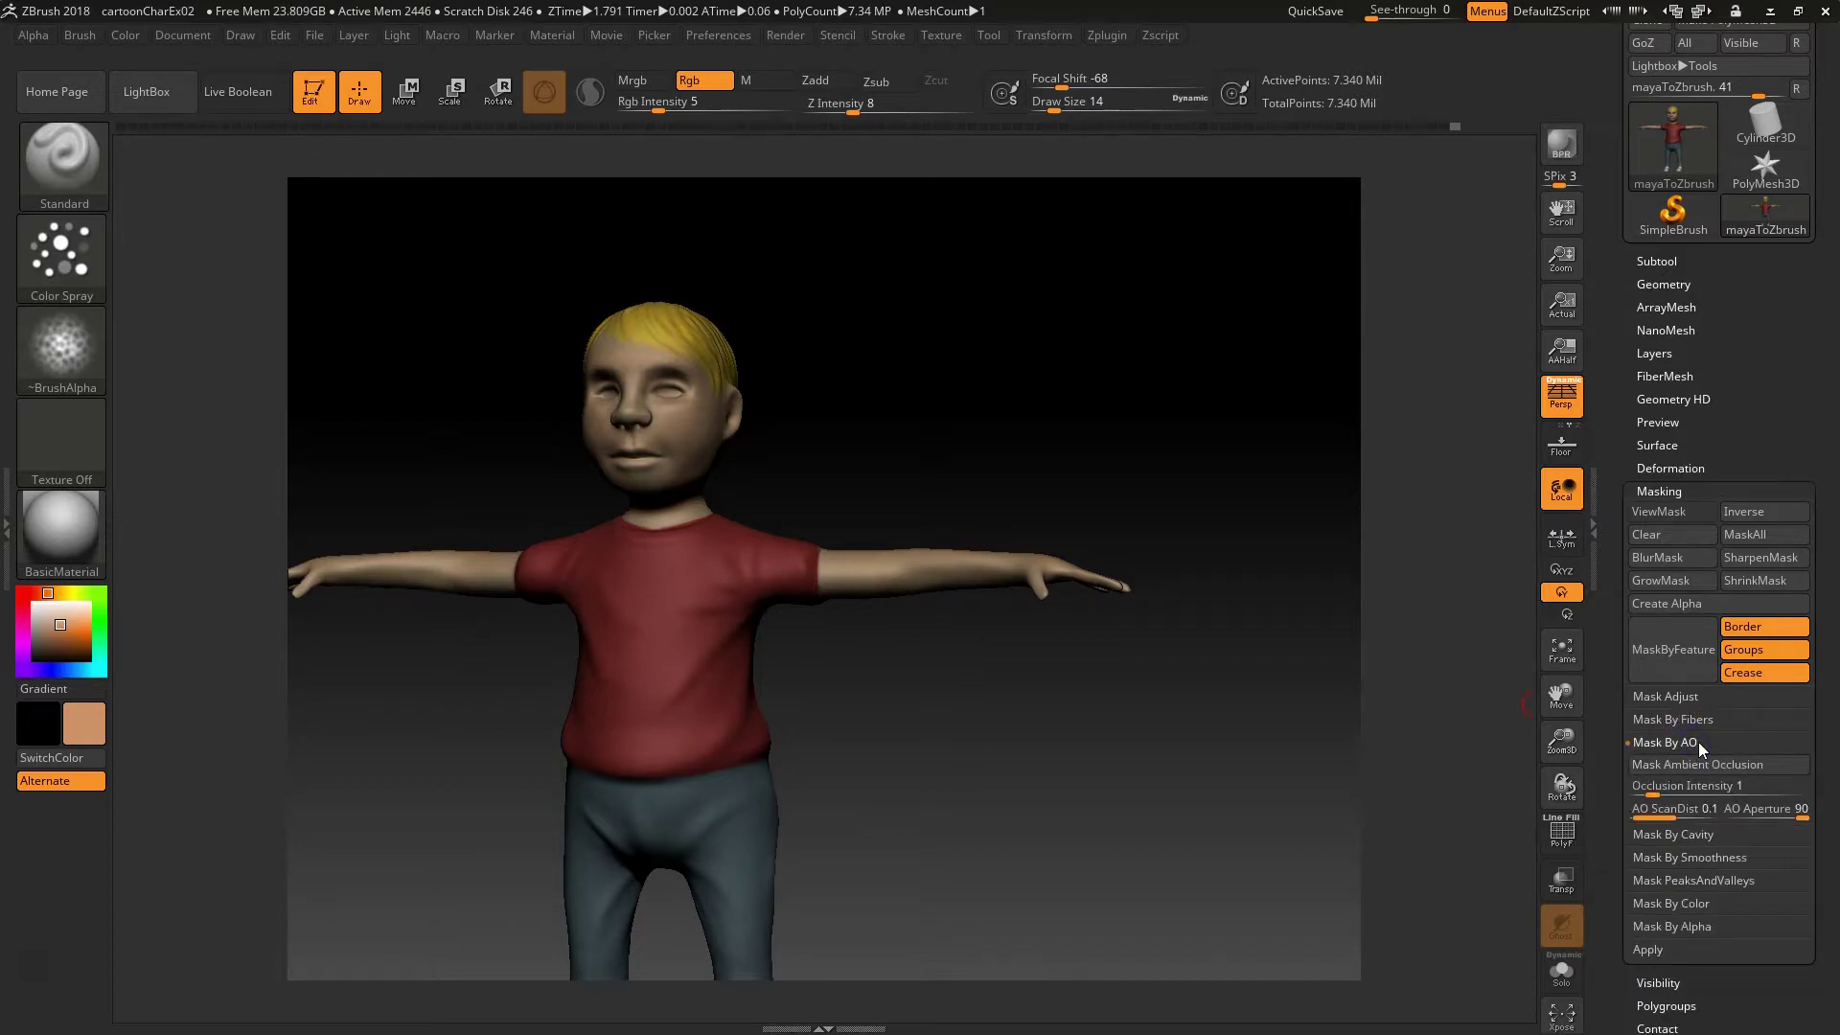
{"action": "left_click", "coordinate": [1698, 741]}
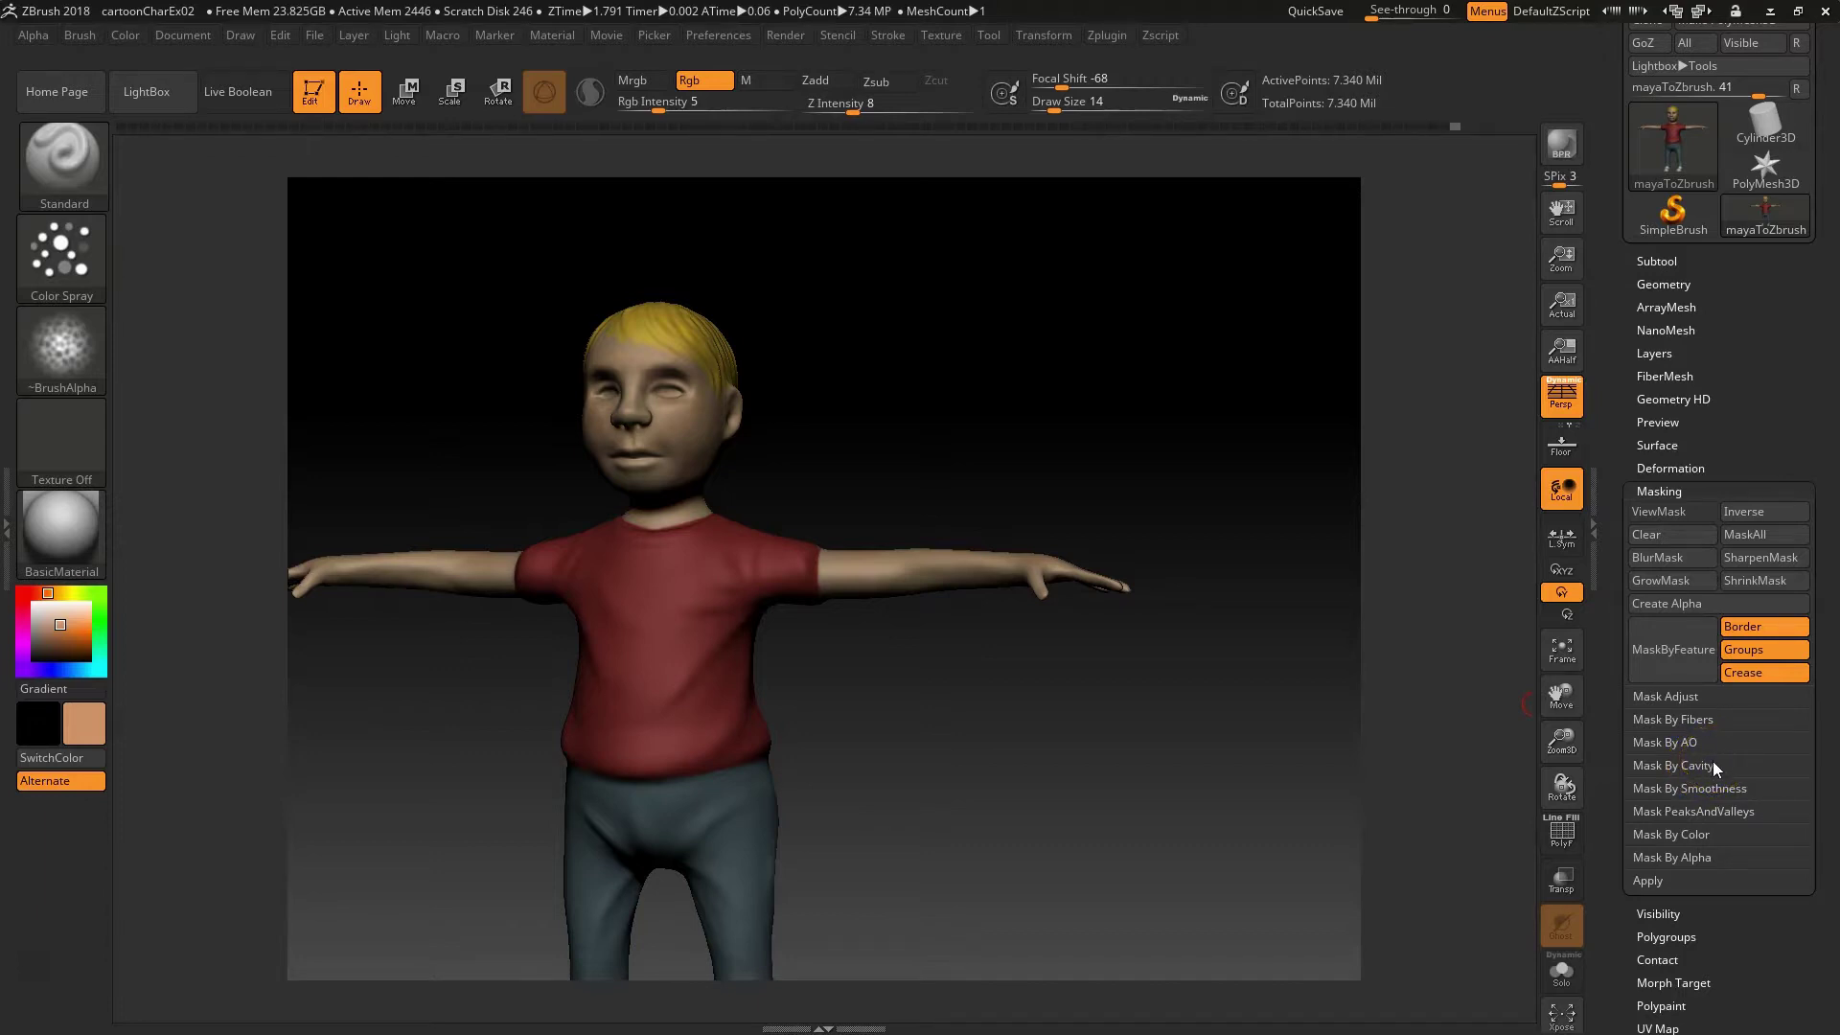
{"action": "left_click", "coordinate": [1698, 744]}
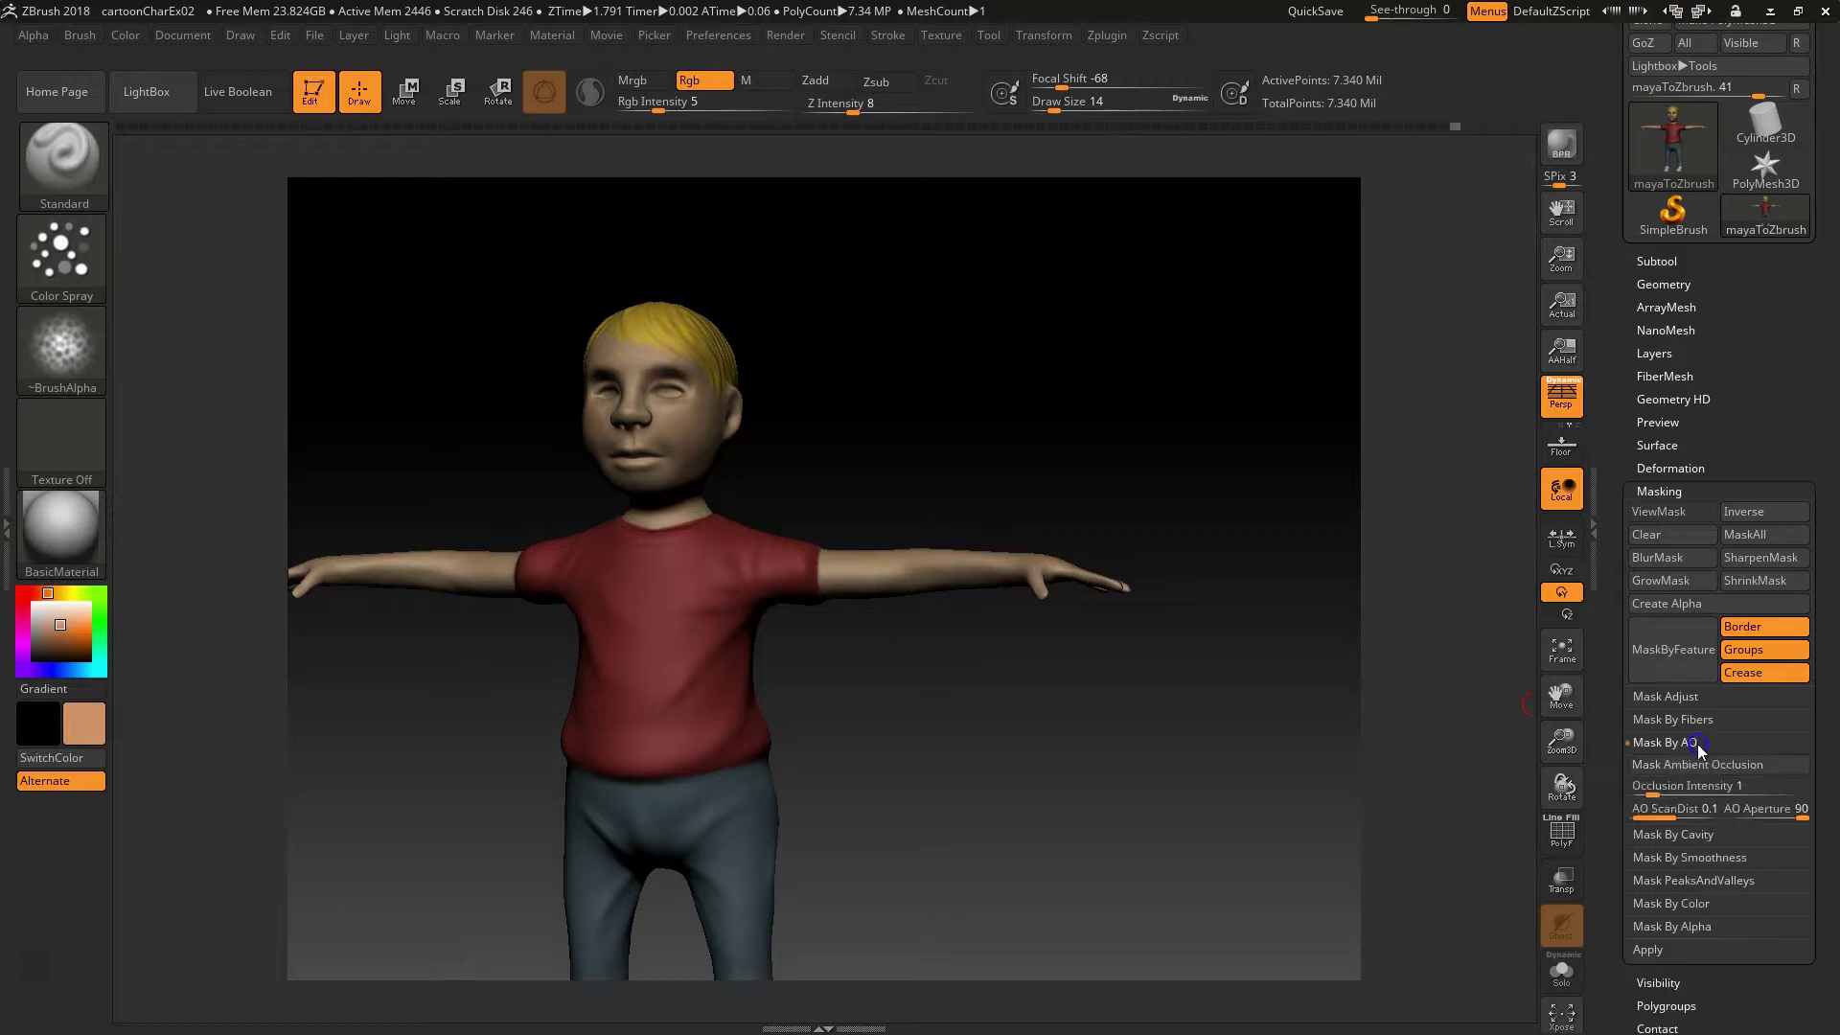
{"action": "left_click", "coordinate": [1700, 771]}
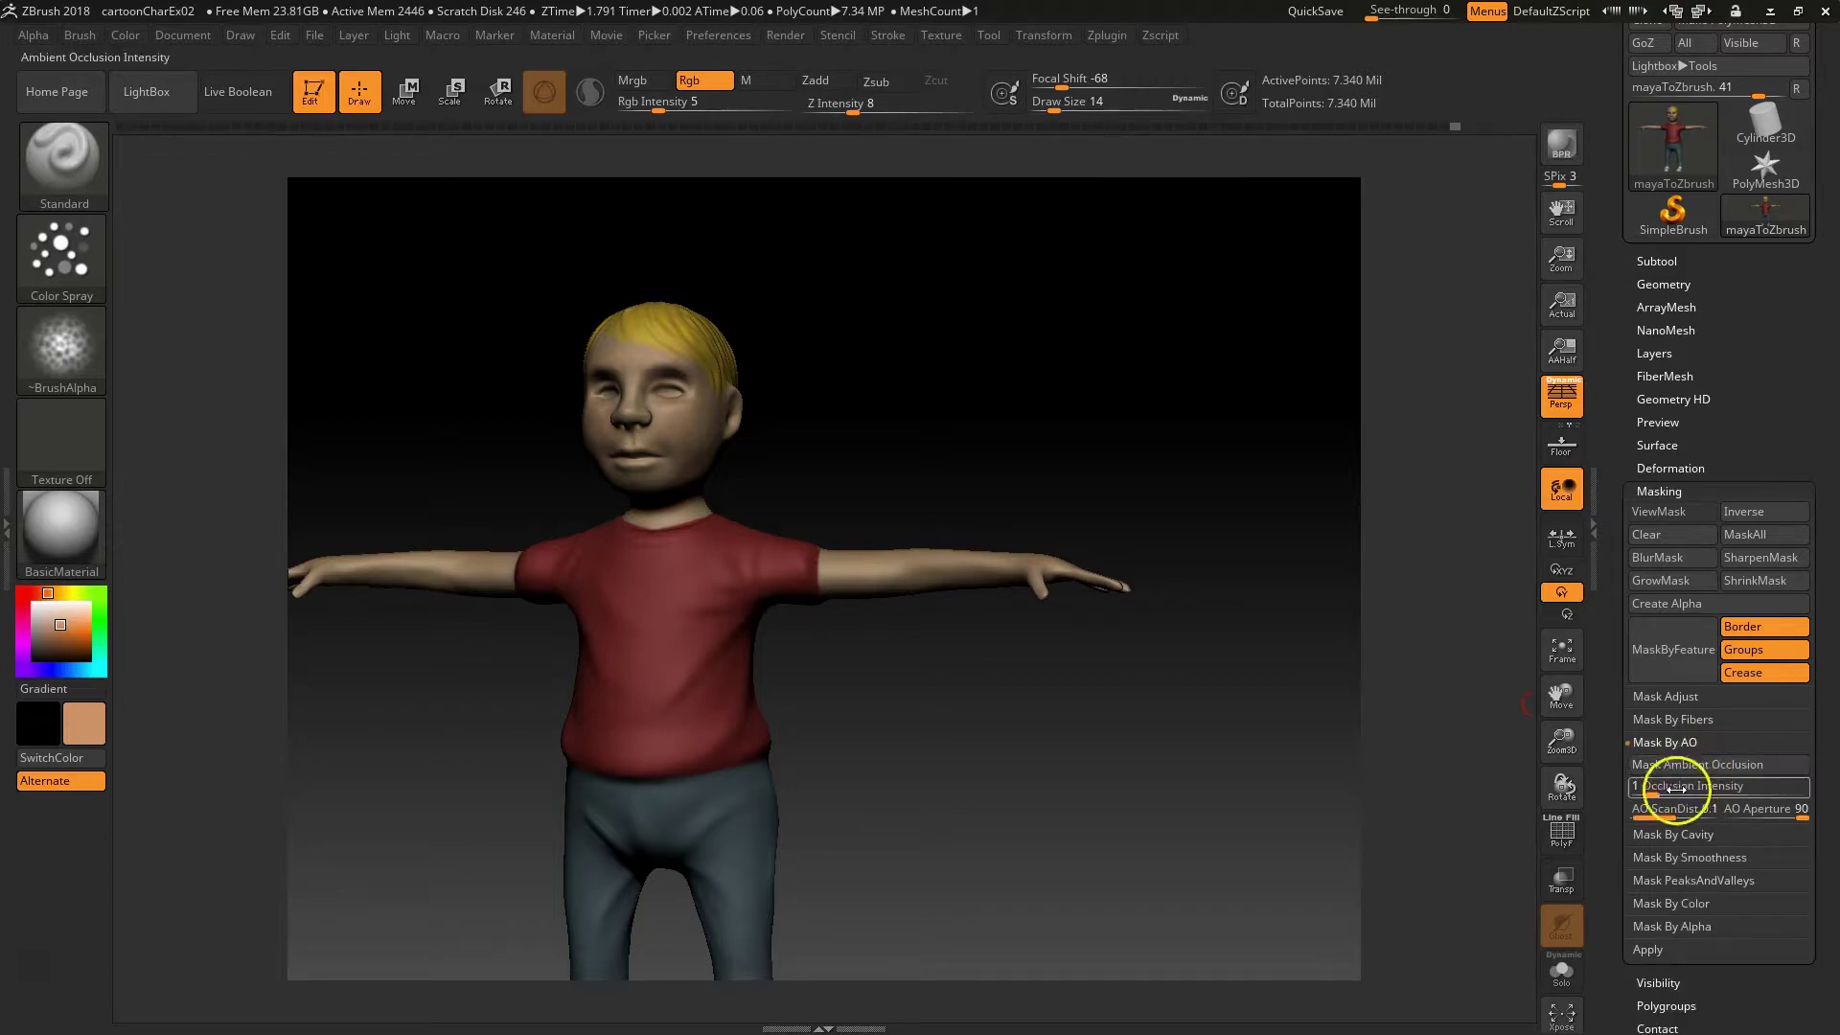
{"action": "left_click_drag", "start_coordinate": [1650, 788], "coordinate": [1661, 791]}
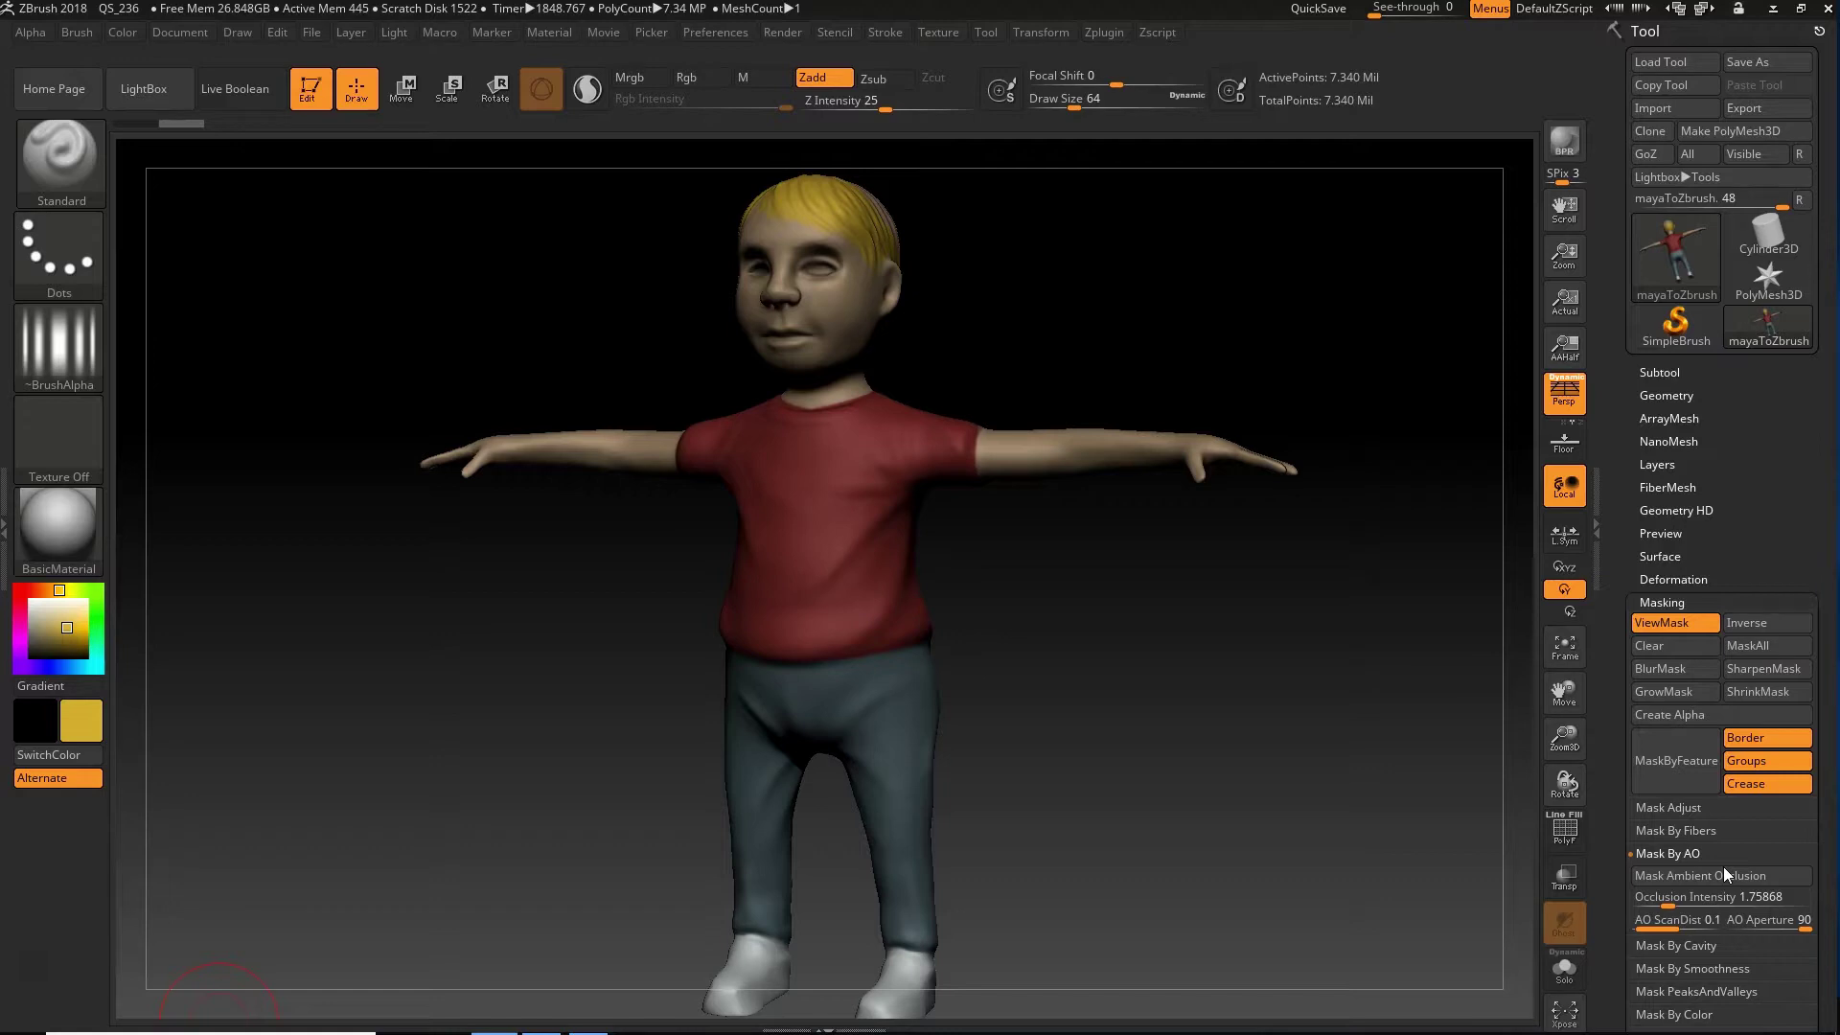
{"action": "left_click", "coordinate": [1685, 875]}
Step: Inspect the ambient occlusion mask on the shirt, arms and face, comparing the head with the mask hidden and shown
{"action": "left_click_drag", "start_coordinate": [1178, 649], "coordinate": [1053, 631]}
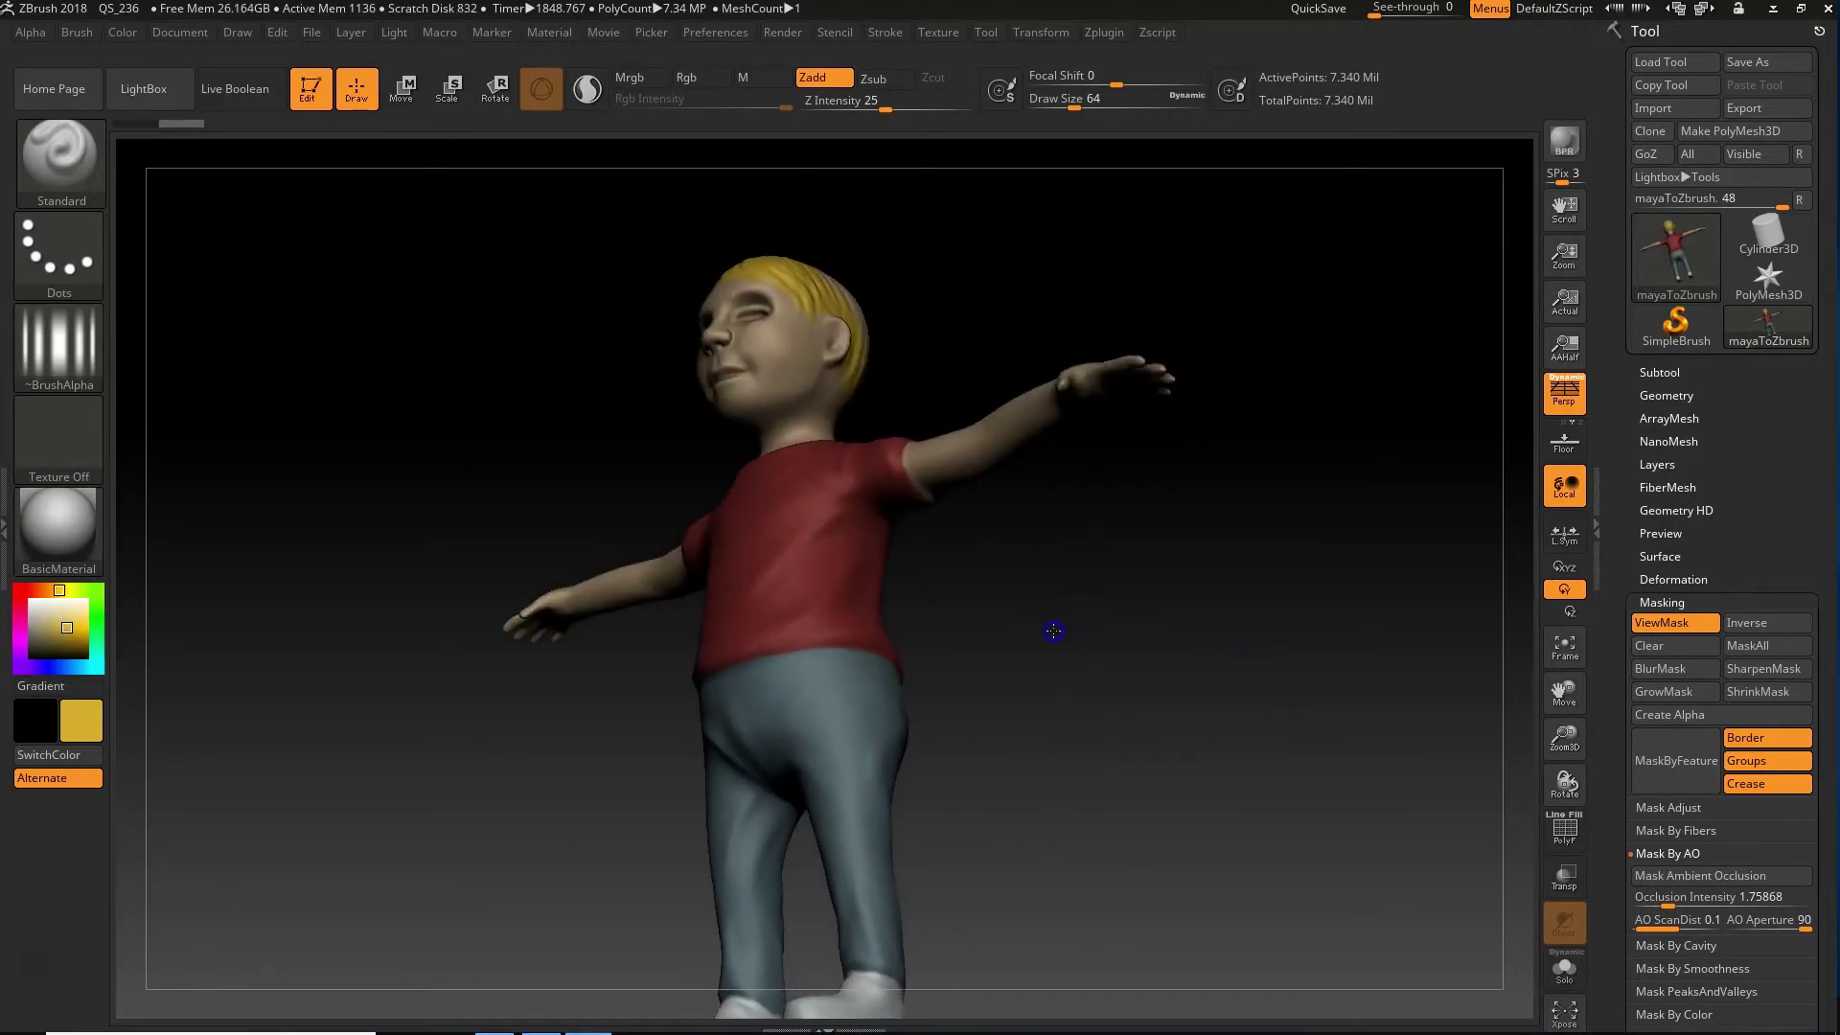
{"action": "scroll", "coordinate": [1208, 677], "scroll_direction": "up", "scroll_amount": 10}
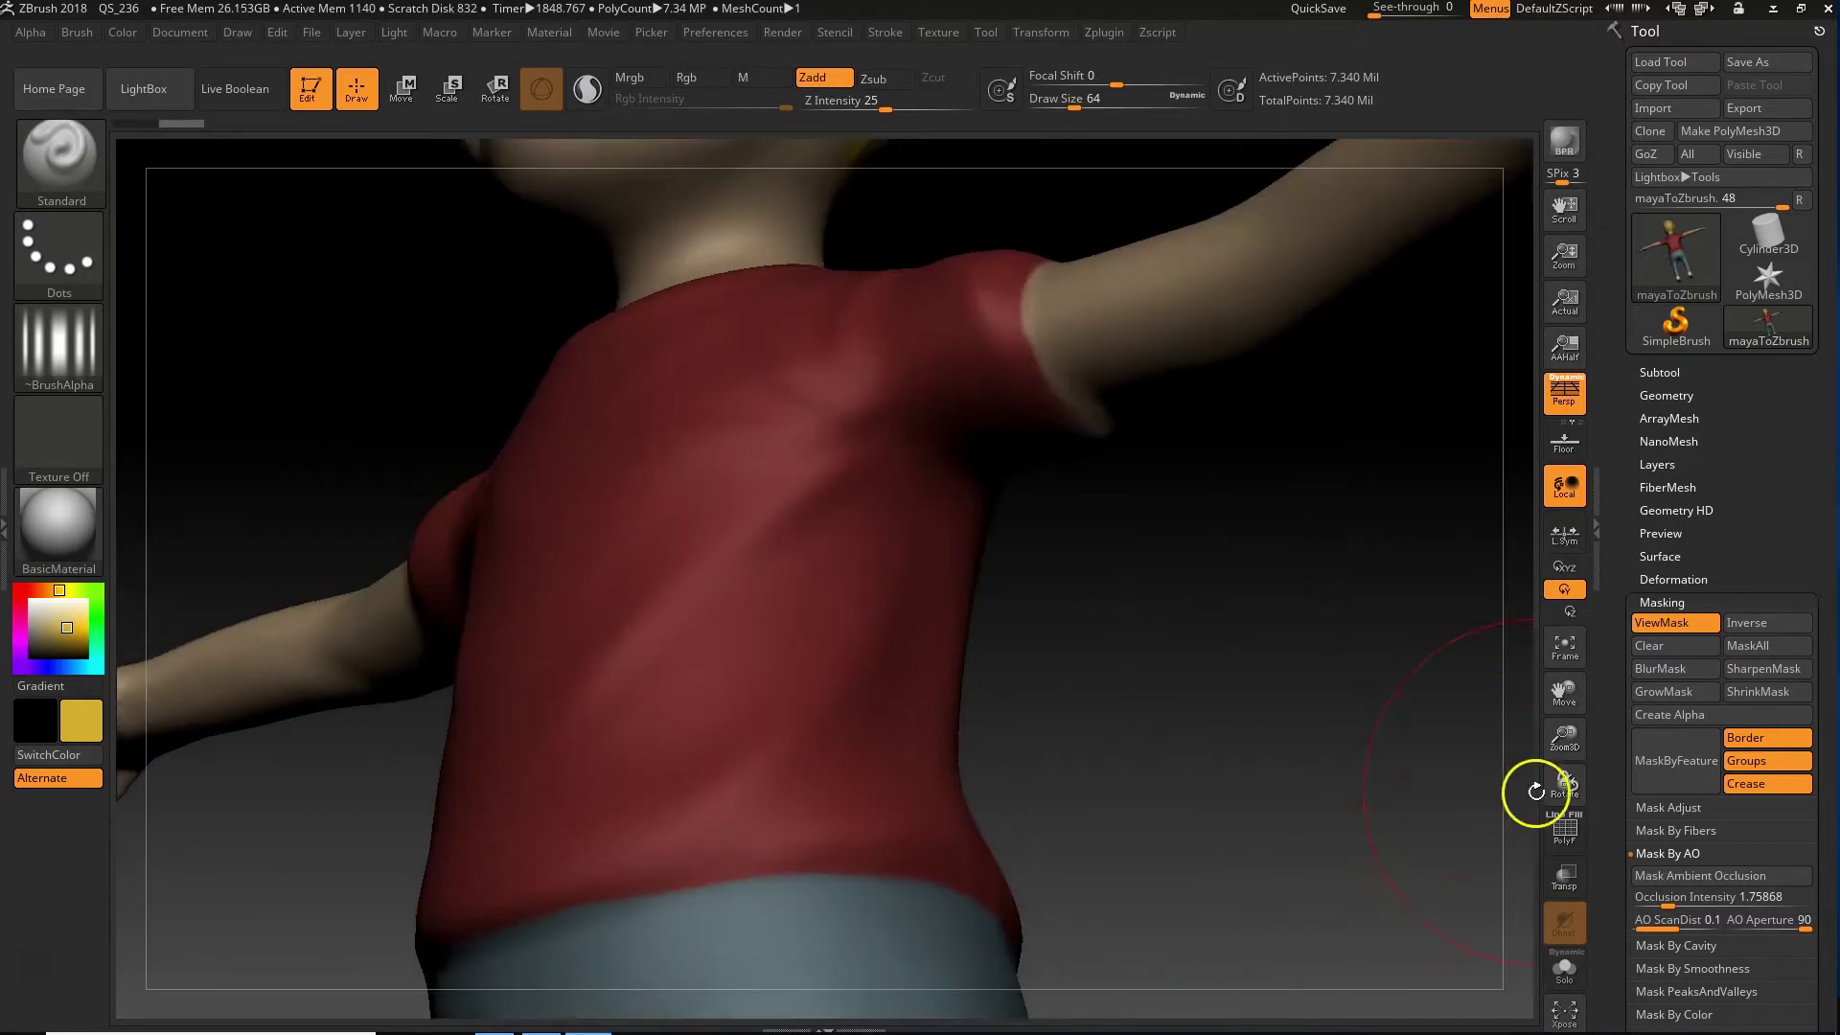
{"action": "mouse_move", "coordinate": [1240, 702]}
{"action": "left_mouse_down"}
{"action": "mouse_move", "coordinate": [1194, 670]}
{"action": "mouse_move", "coordinate": [1201, 612]}
{"action": "mouse_move", "coordinate": [1157, 472]}
{"action": "mouse_move", "coordinate": [1232, 493]}
{"action": "left_mouse_up"}
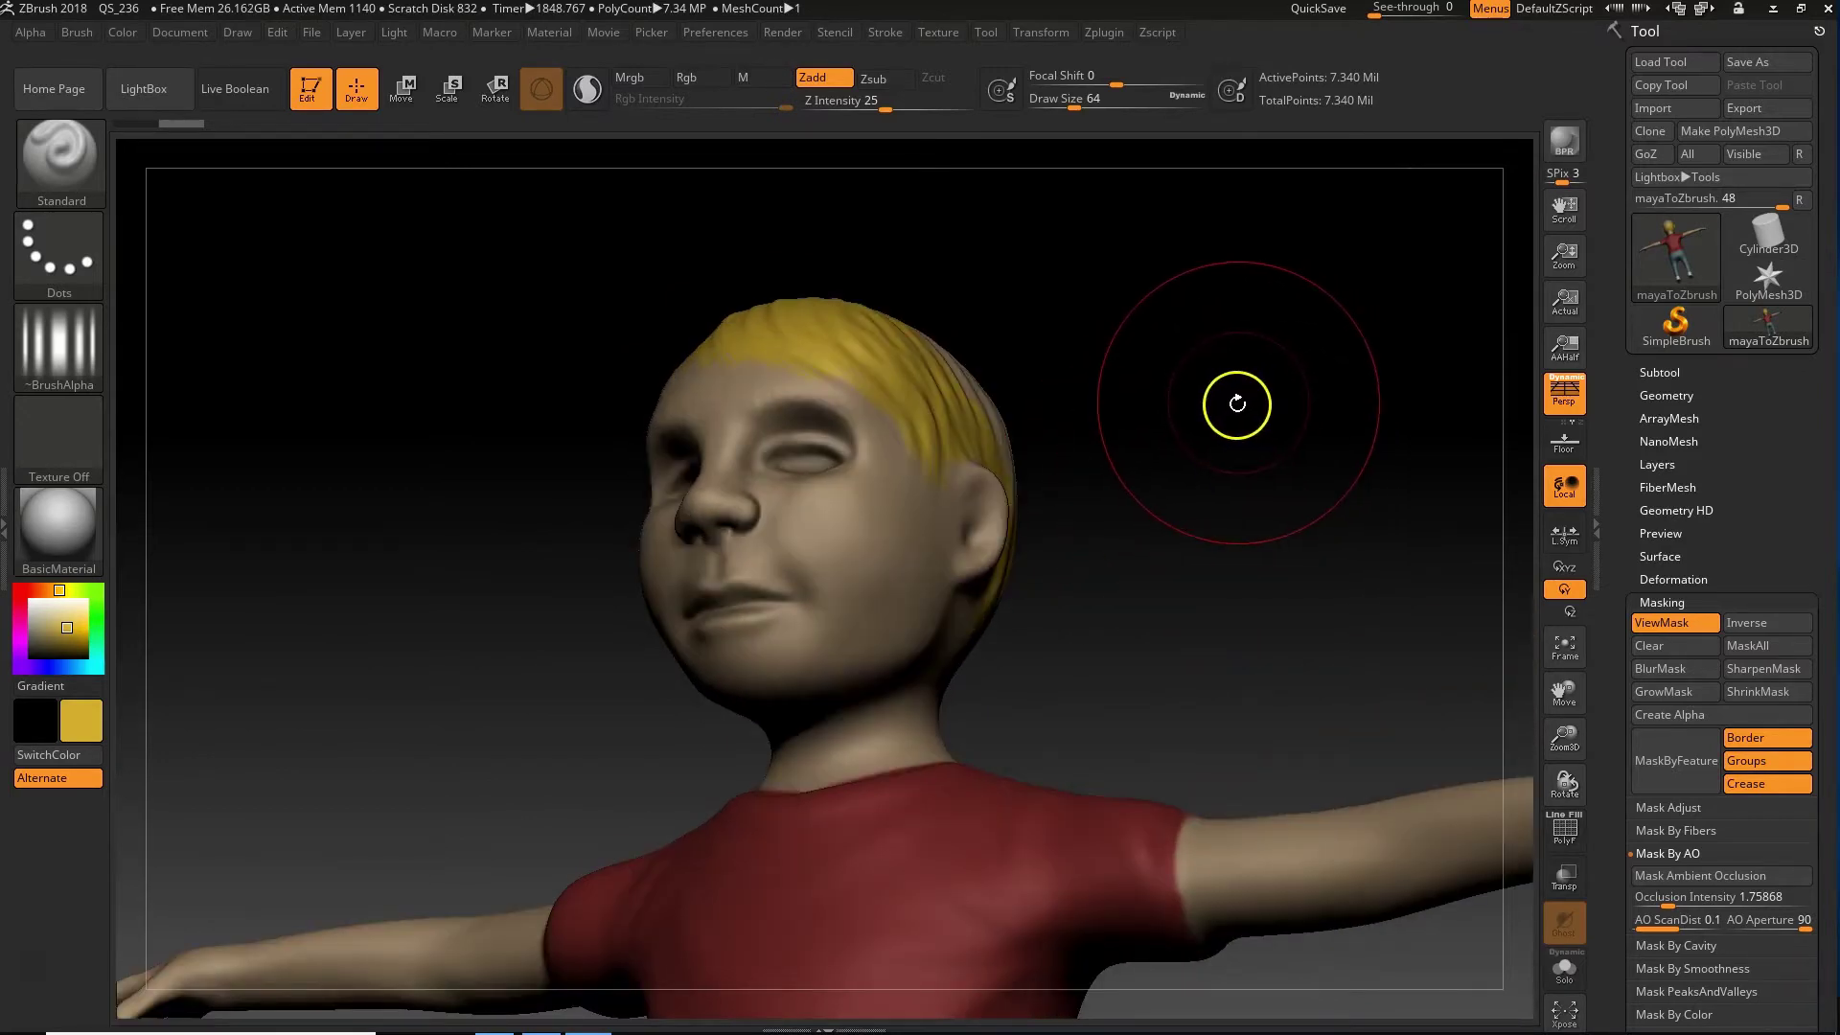
{"action": "left_click_drag", "start_coordinate": [1200, 355], "coordinate": [1287, 461], "text": "ctrl"}
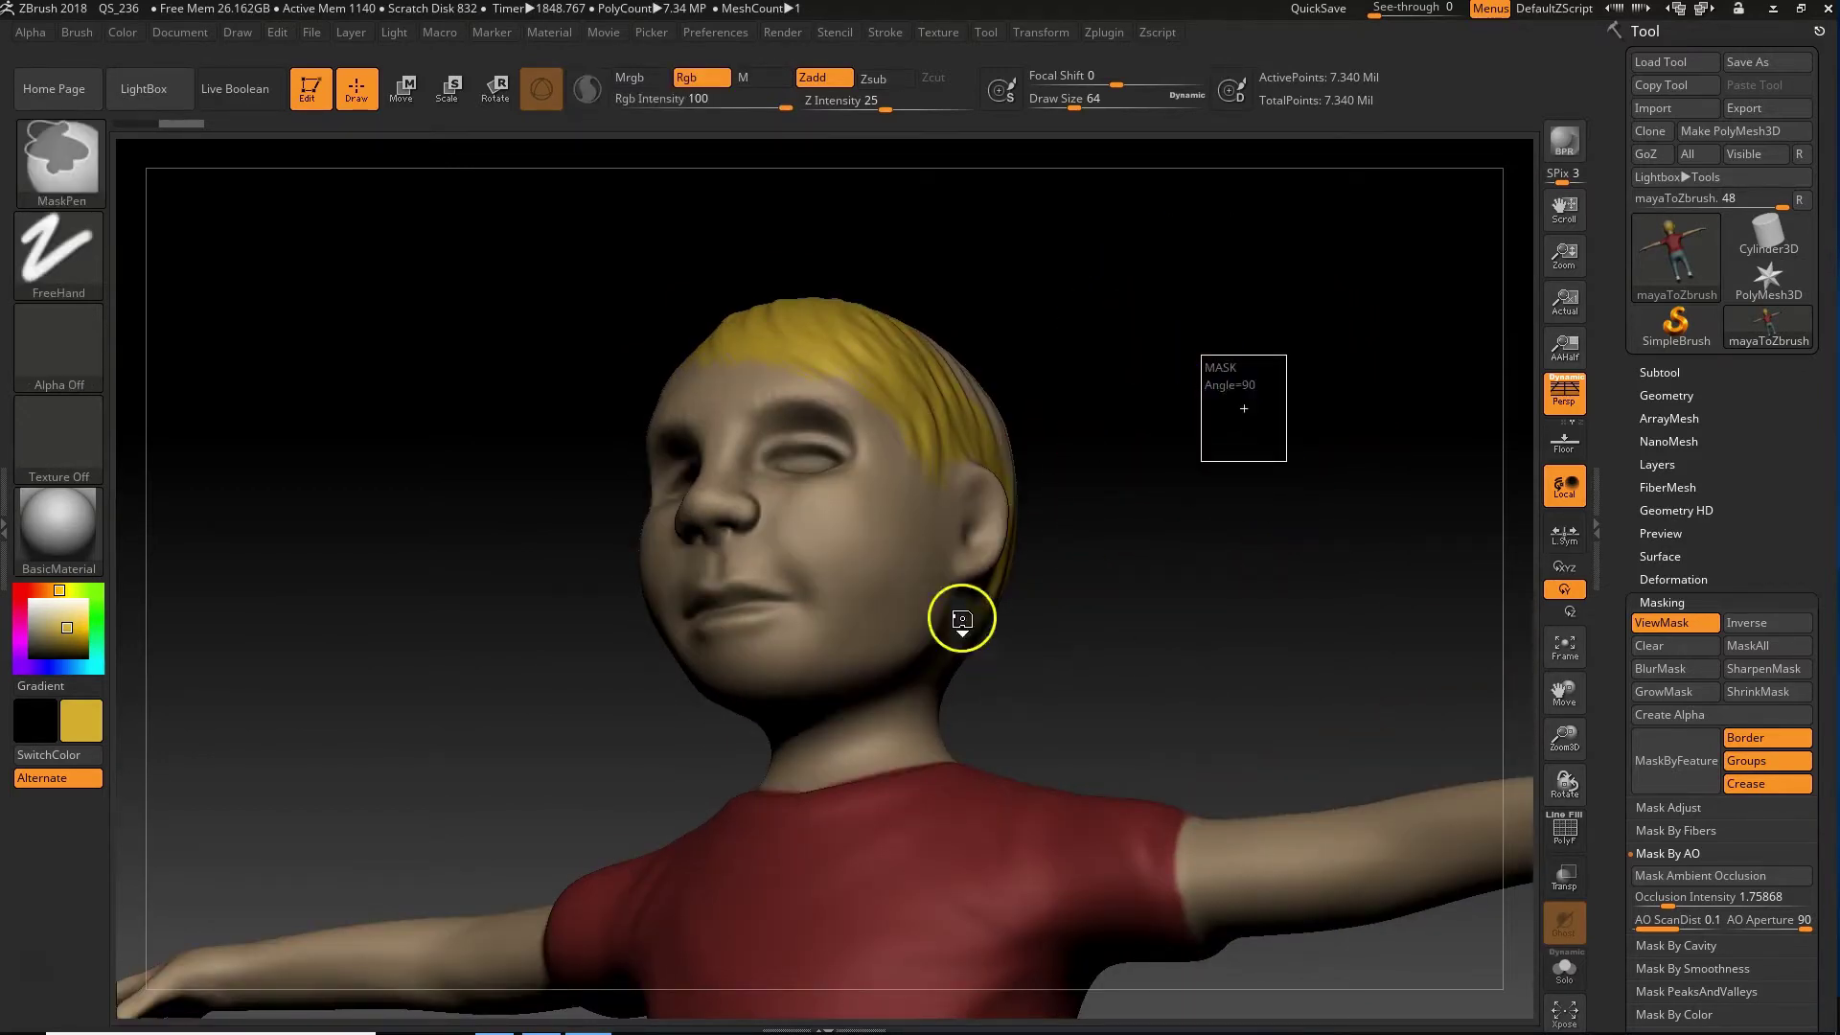
{"action": "key", "text": "ctrl+h"}
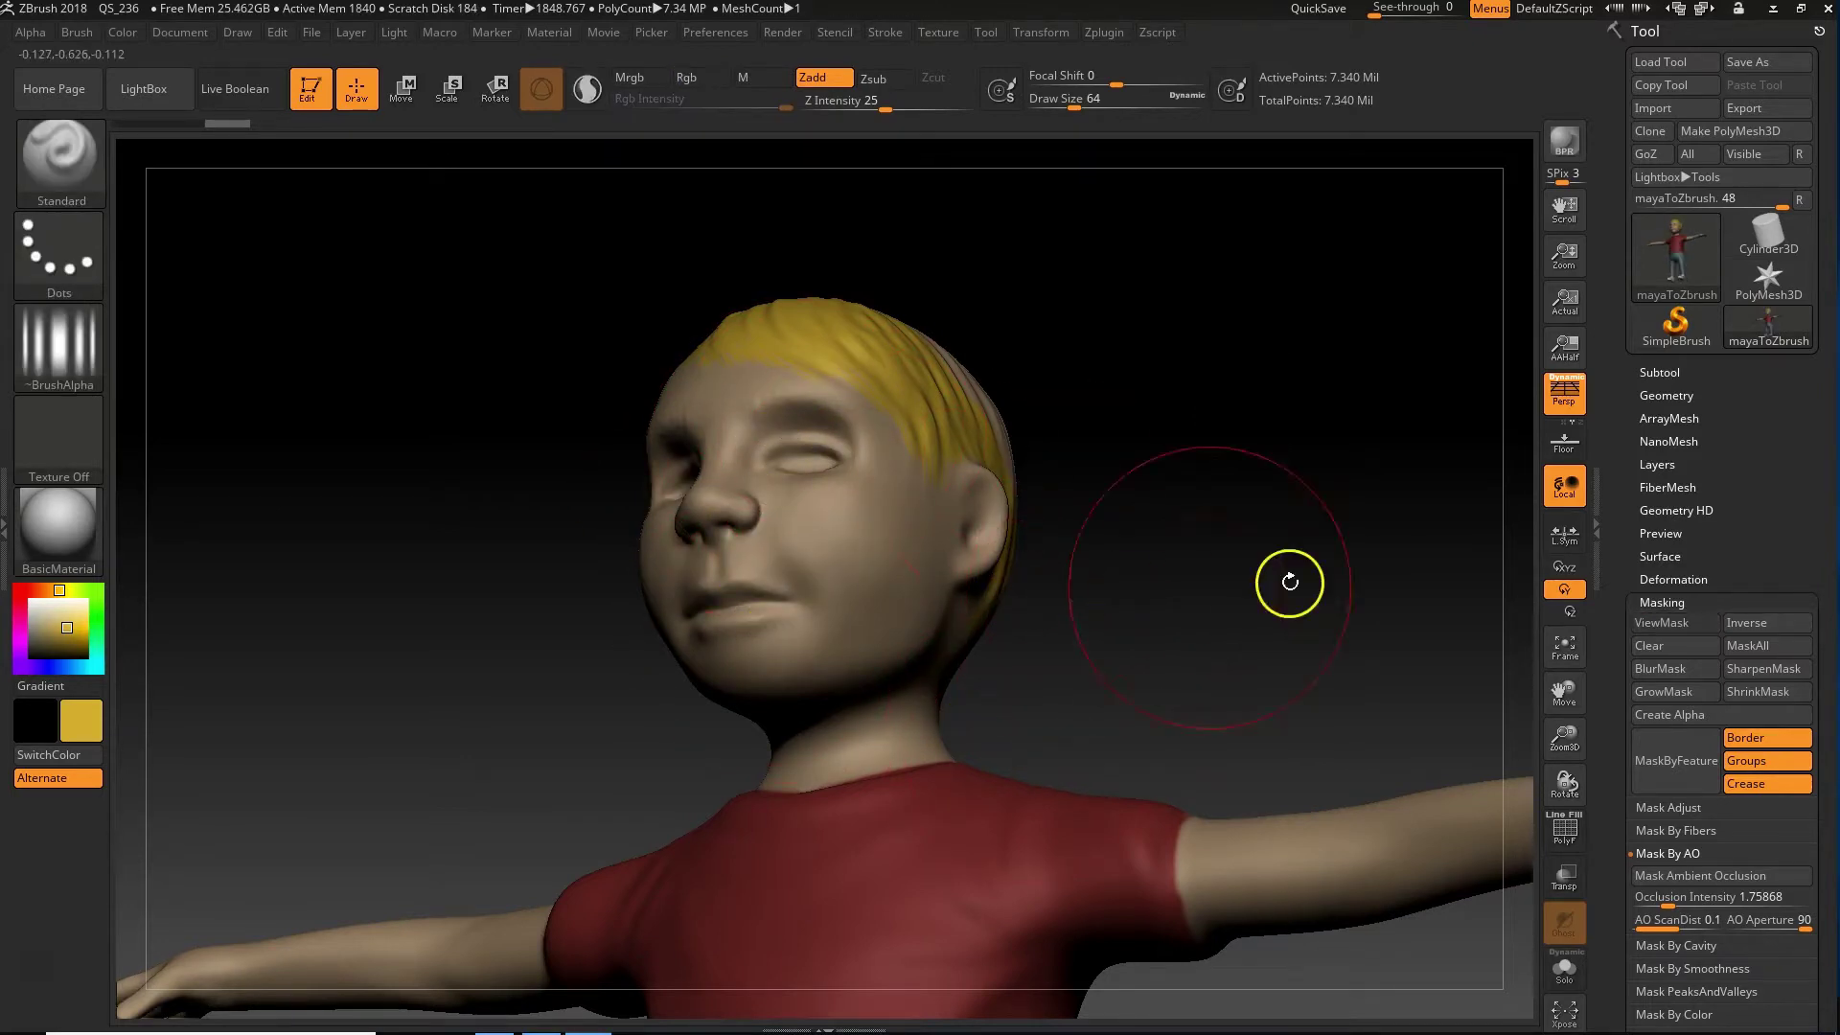
{"action": "key", "text": "ctrl"}
{"action": "key", "text": "ctrl+h"}
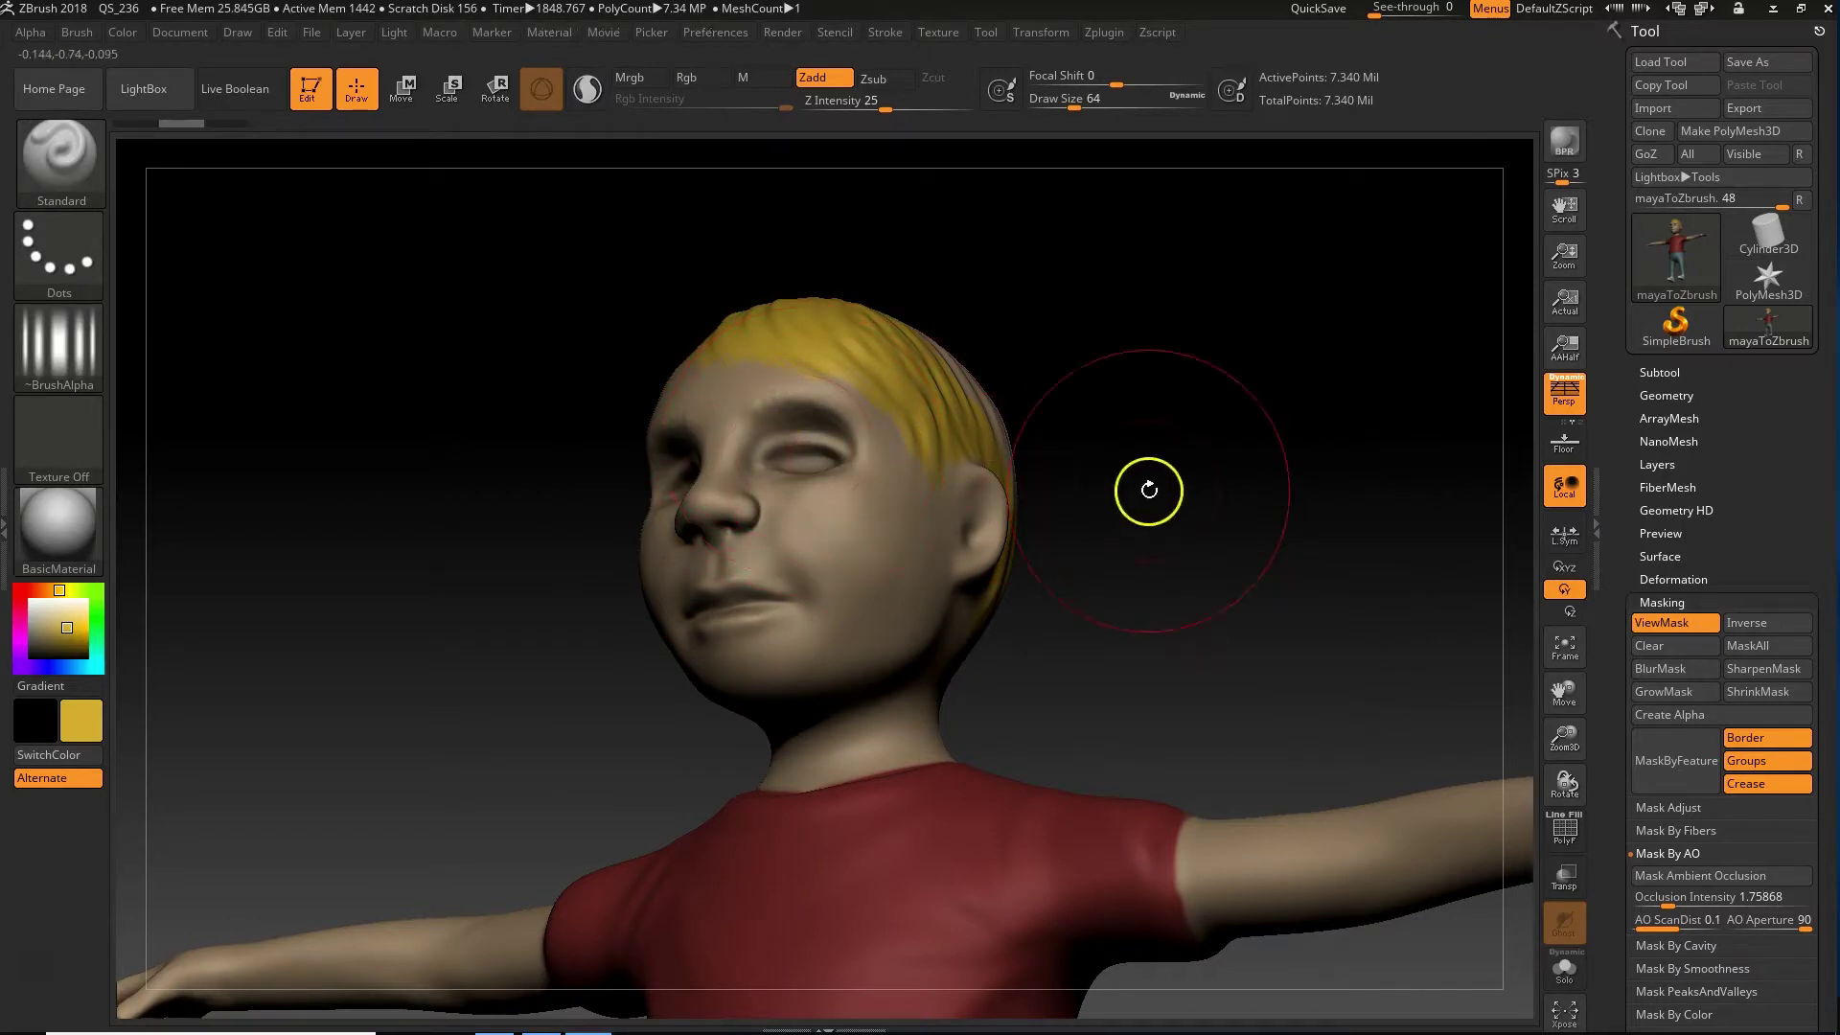
{"action": "key", "text": "ctrl"}
Step: Invert the ambient occlusion mask so that only the recessed areas can be painted
{"action": "left_click", "coordinate": [1296, 464], "text": "ctrl"}
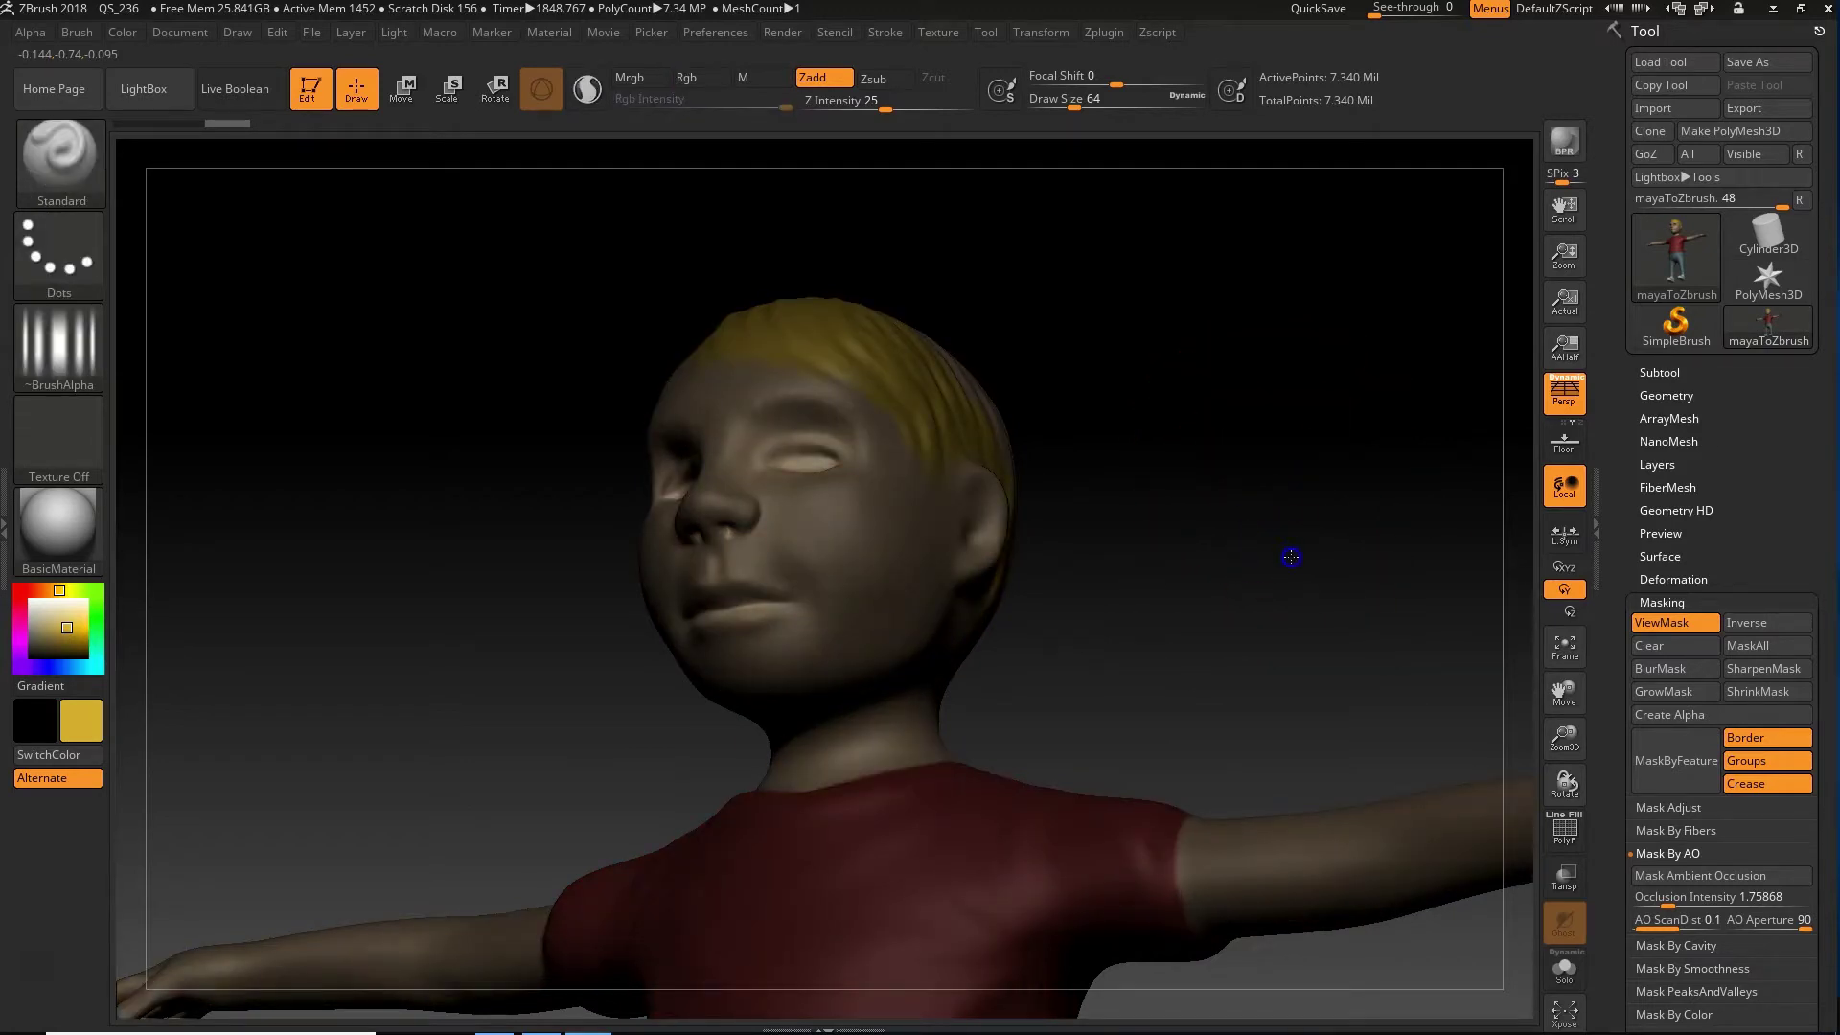
{"action": "left_click_drag", "start_coordinate": [1286, 595], "coordinate": [1240, 584]}
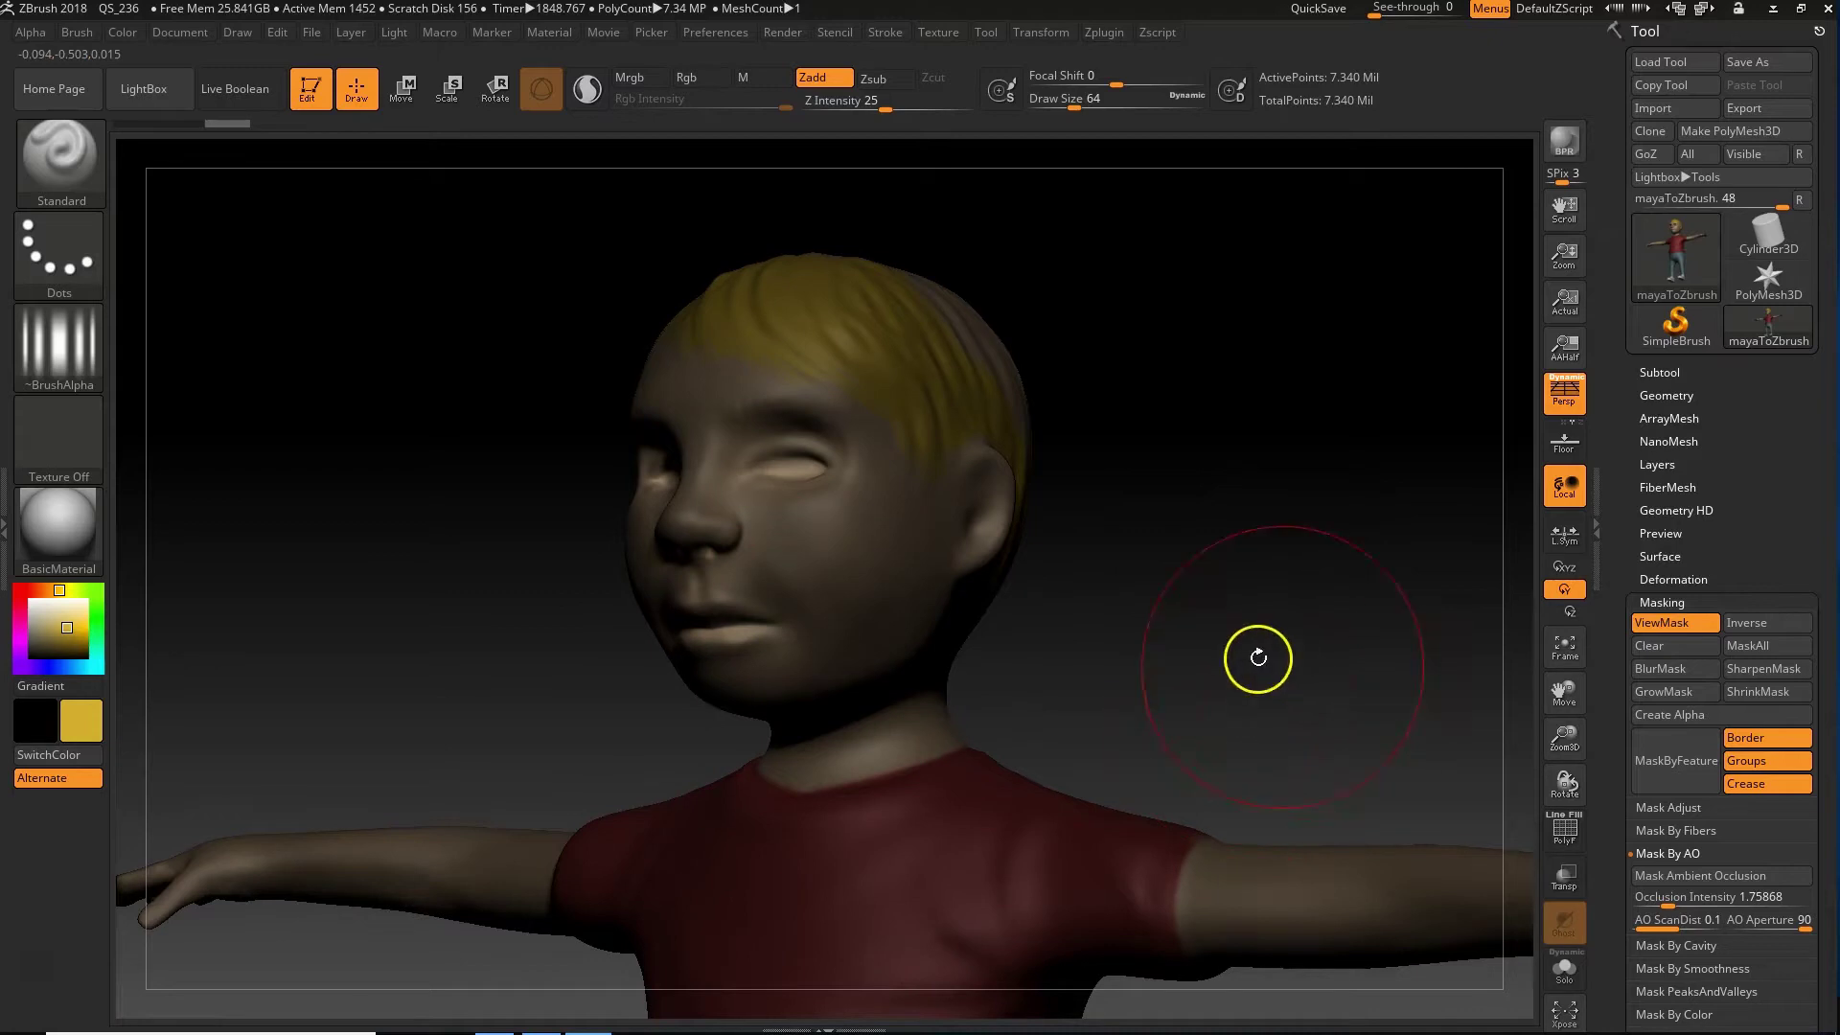
Step: Try paint colours with a stroke over the eye, undo the stroke, and set the brush to Rgb only with Zadd off
{"action": "left_click", "coordinate": [47, 633]}
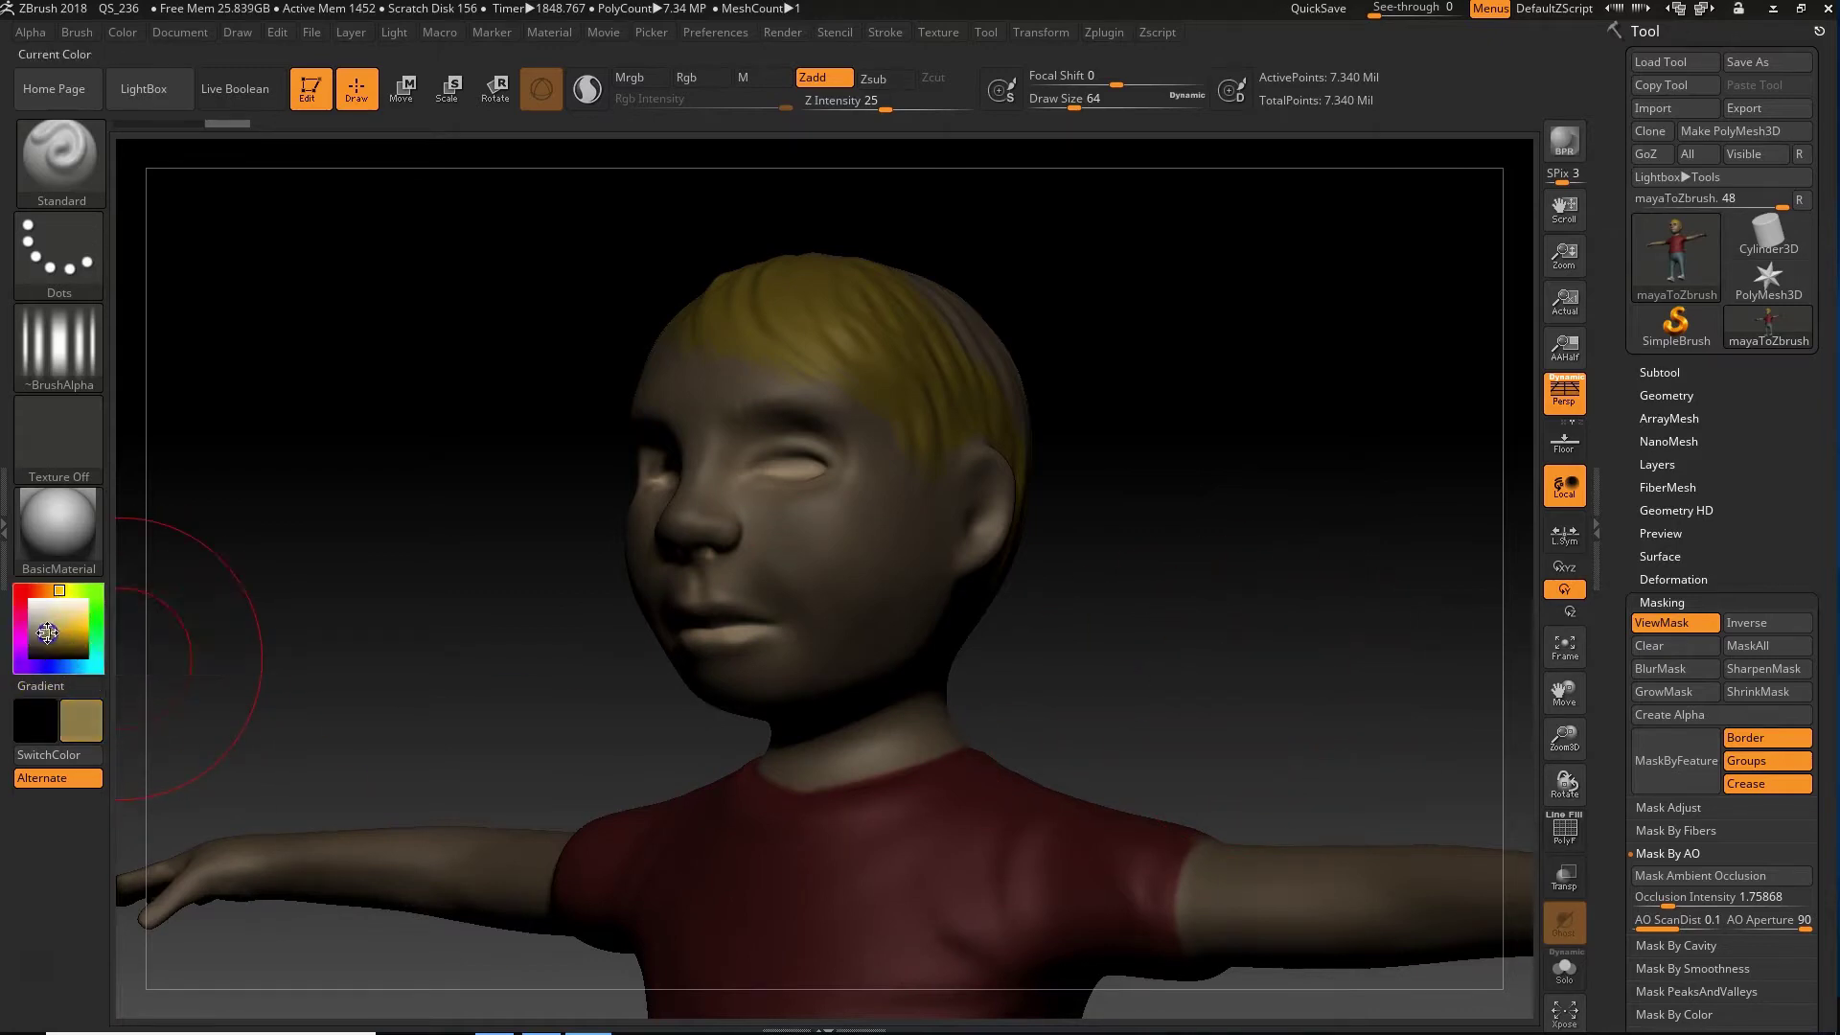
{"action": "left_click_drag", "start_coordinate": [19, 639], "coordinate": [11, 677]}
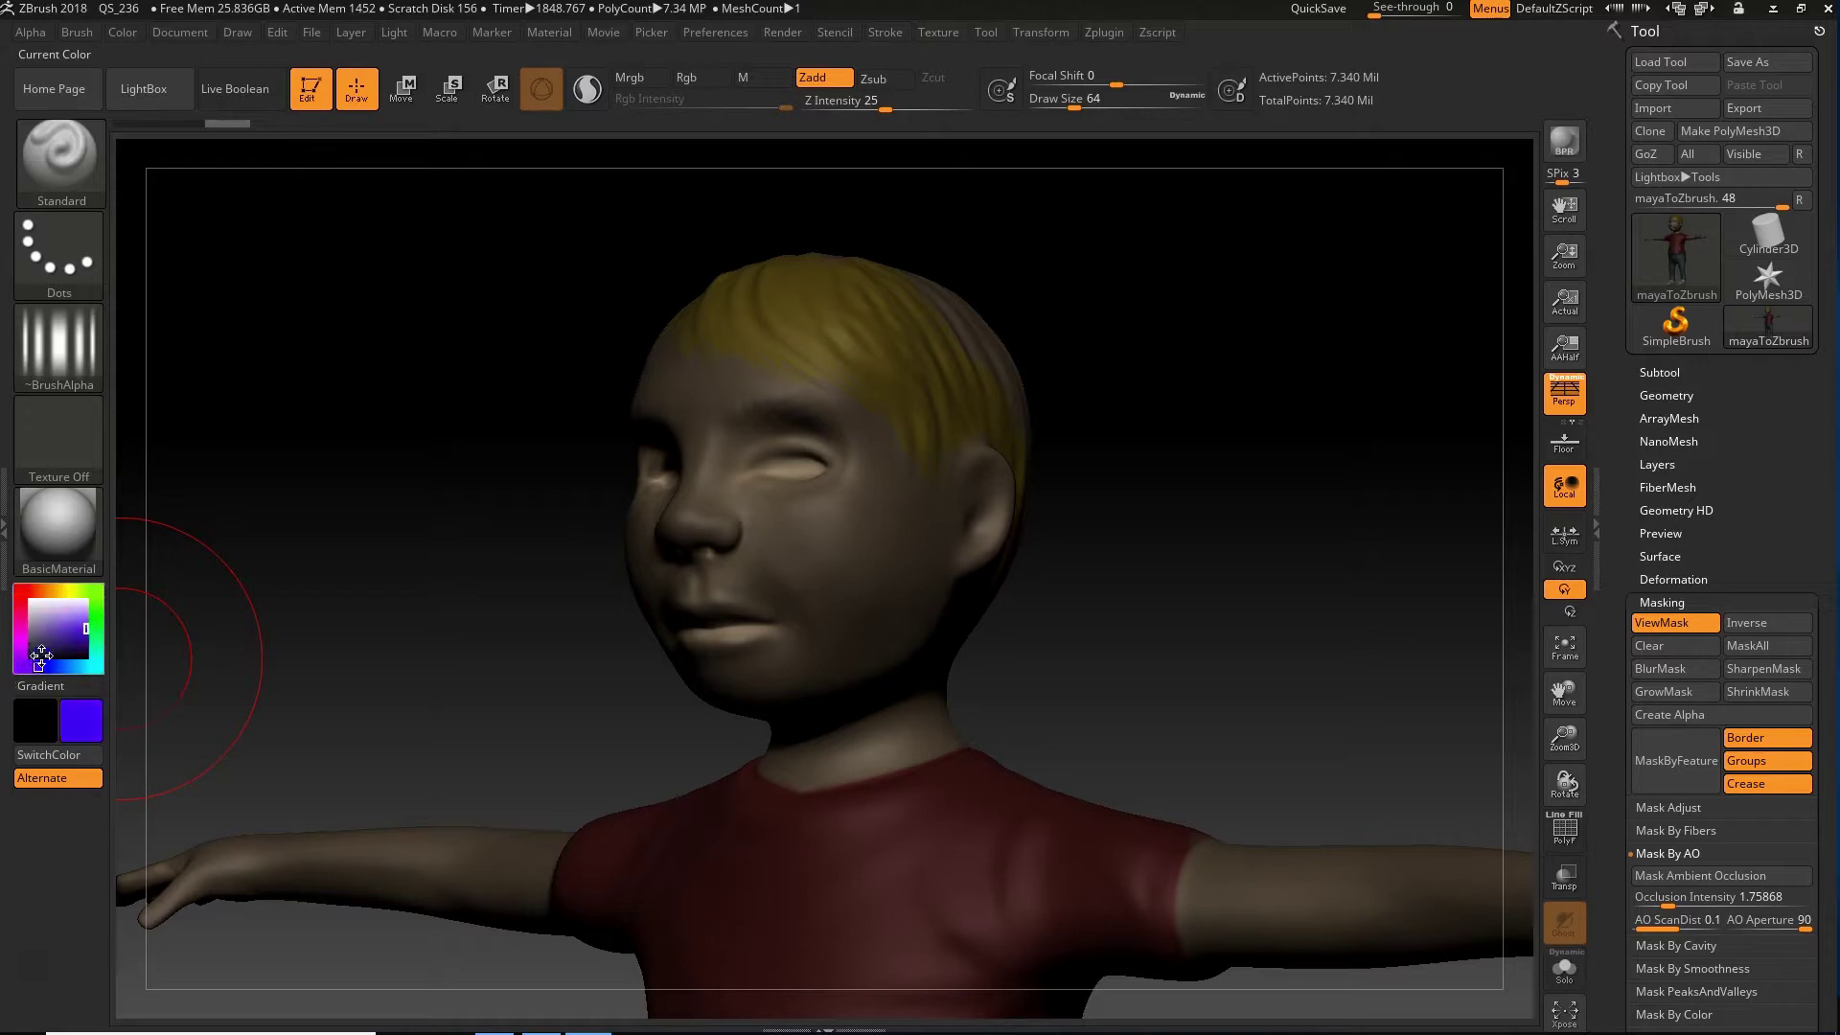
{"action": "left_click", "coordinate": [34, 655]}
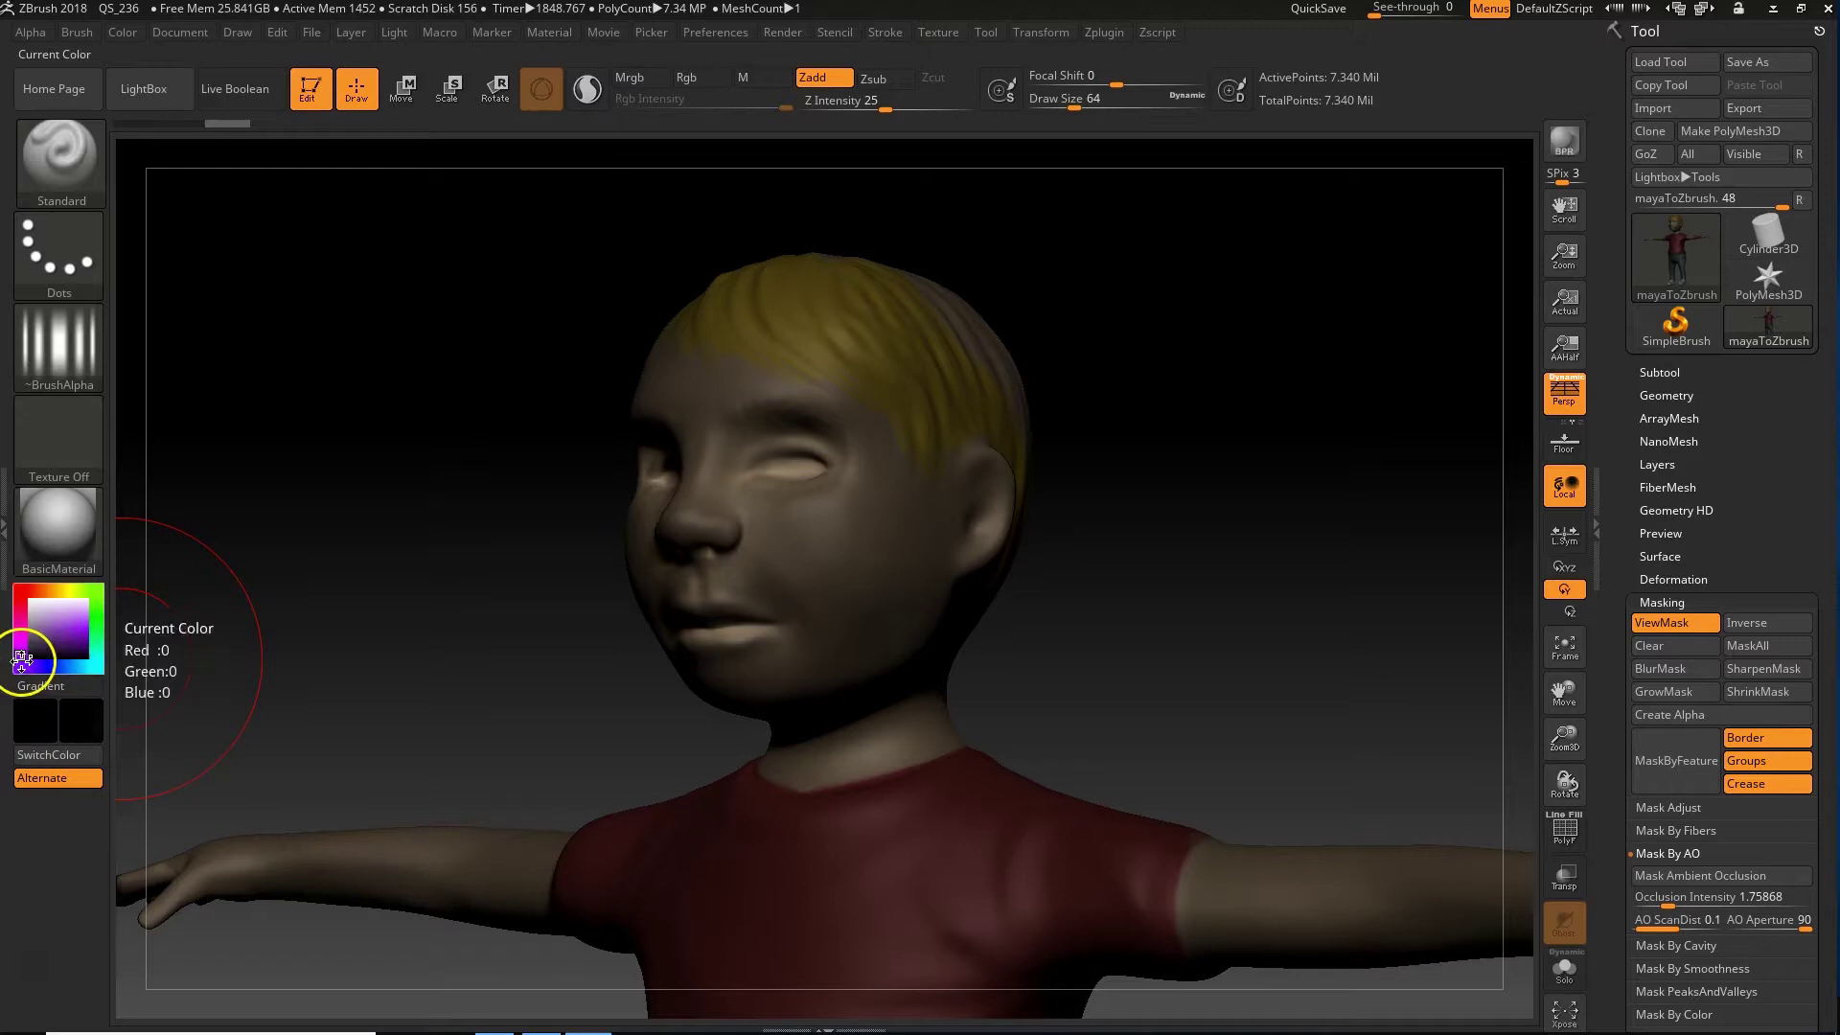
{"action": "left_click", "coordinate": [37, 668]}
{"action": "left_click", "coordinate": [181, 690]}
{"action": "left_click", "coordinate": [37, 654]}
{"action": "mouse_move", "coordinate": [834, 450]}
{"action": "left_mouse_down"}
{"action": "mouse_move", "coordinate": [760, 473]}
{"action": "mouse_move", "coordinate": [786, 460]}
{"action": "left_mouse_up"}
{"action": "key", "text": "ctrl+z"}
{"action": "left_click", "coordinate": [816, 77]}
{"action": "left_click", "coordinate": [684, 81]}
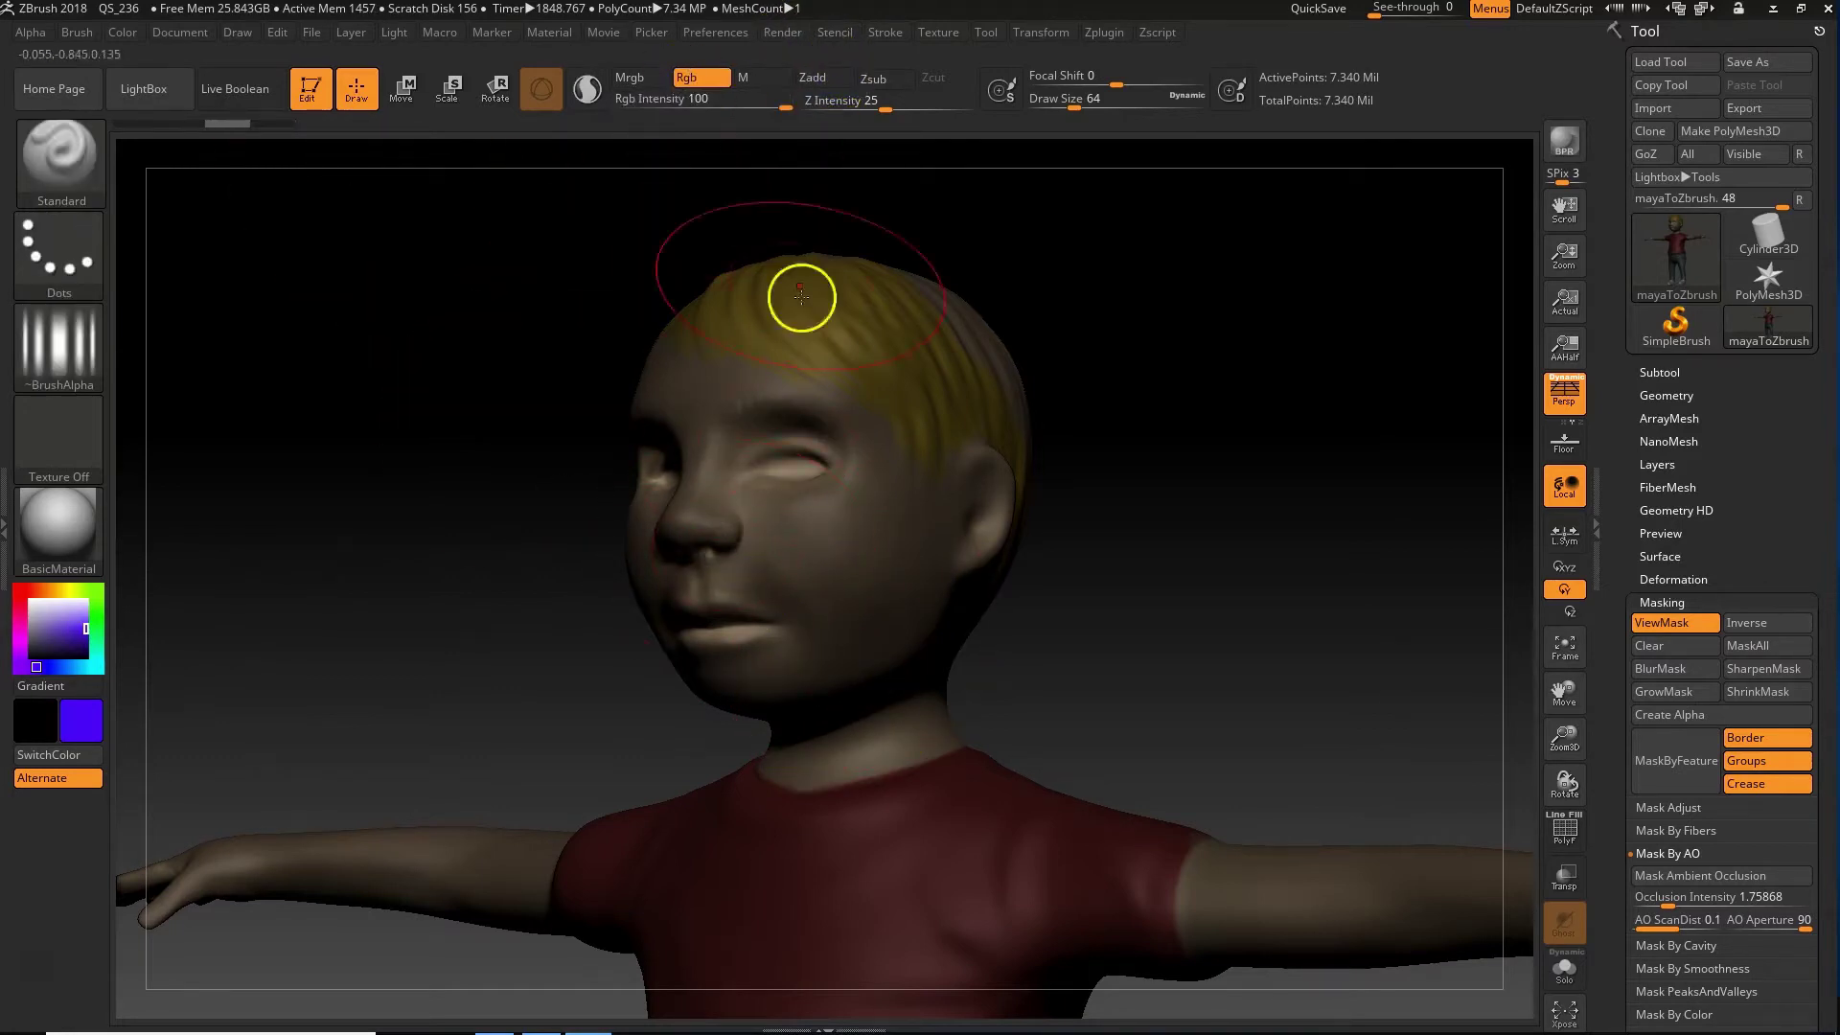
Step: Undo the blue-violet test stroke over the eye and choose a near-black grey as the paint colour
{"action": "left_click_drag", "start_coordinate": [734, 506], "coordinate": [724, 505]}
{"action": "left_click", "coordinate": [60, 635]}
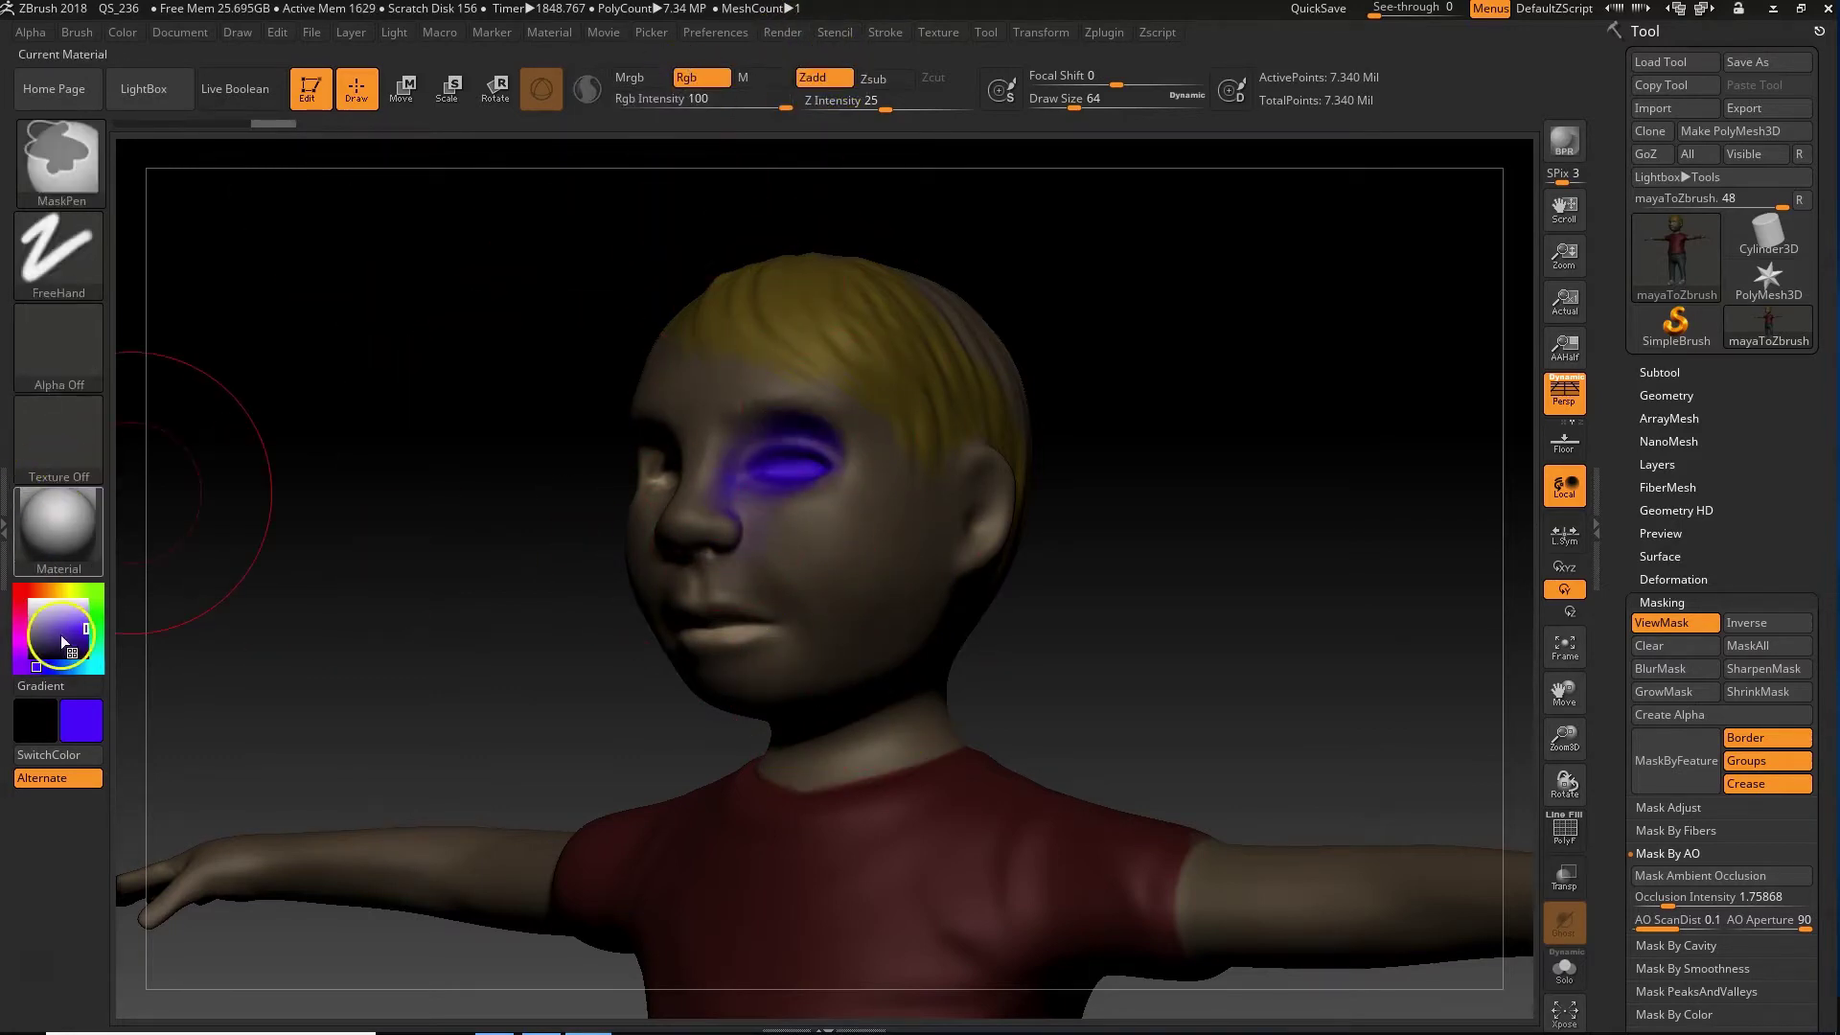
{"action": "key", "text": "ctrl+z"}
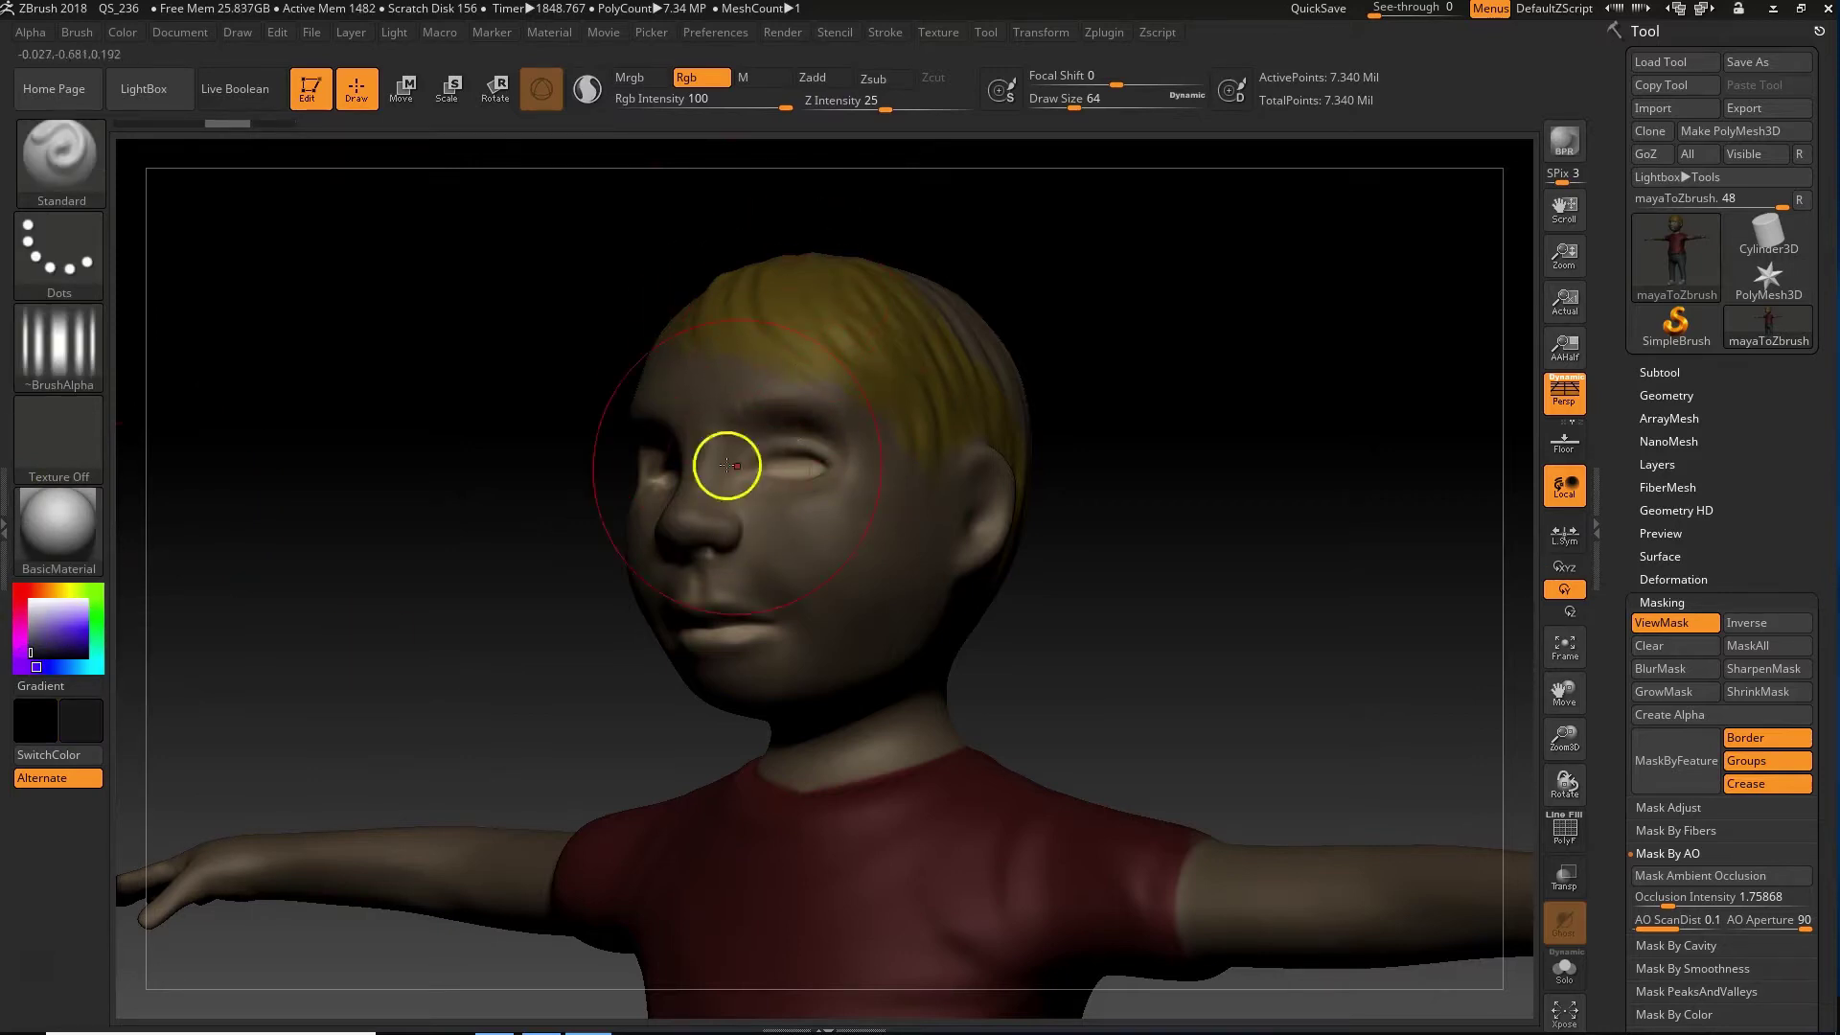
Step: Set the brush's Rgb Intensity to 5 and Z Intensity to 21
{"action": "key", "text": "space"}
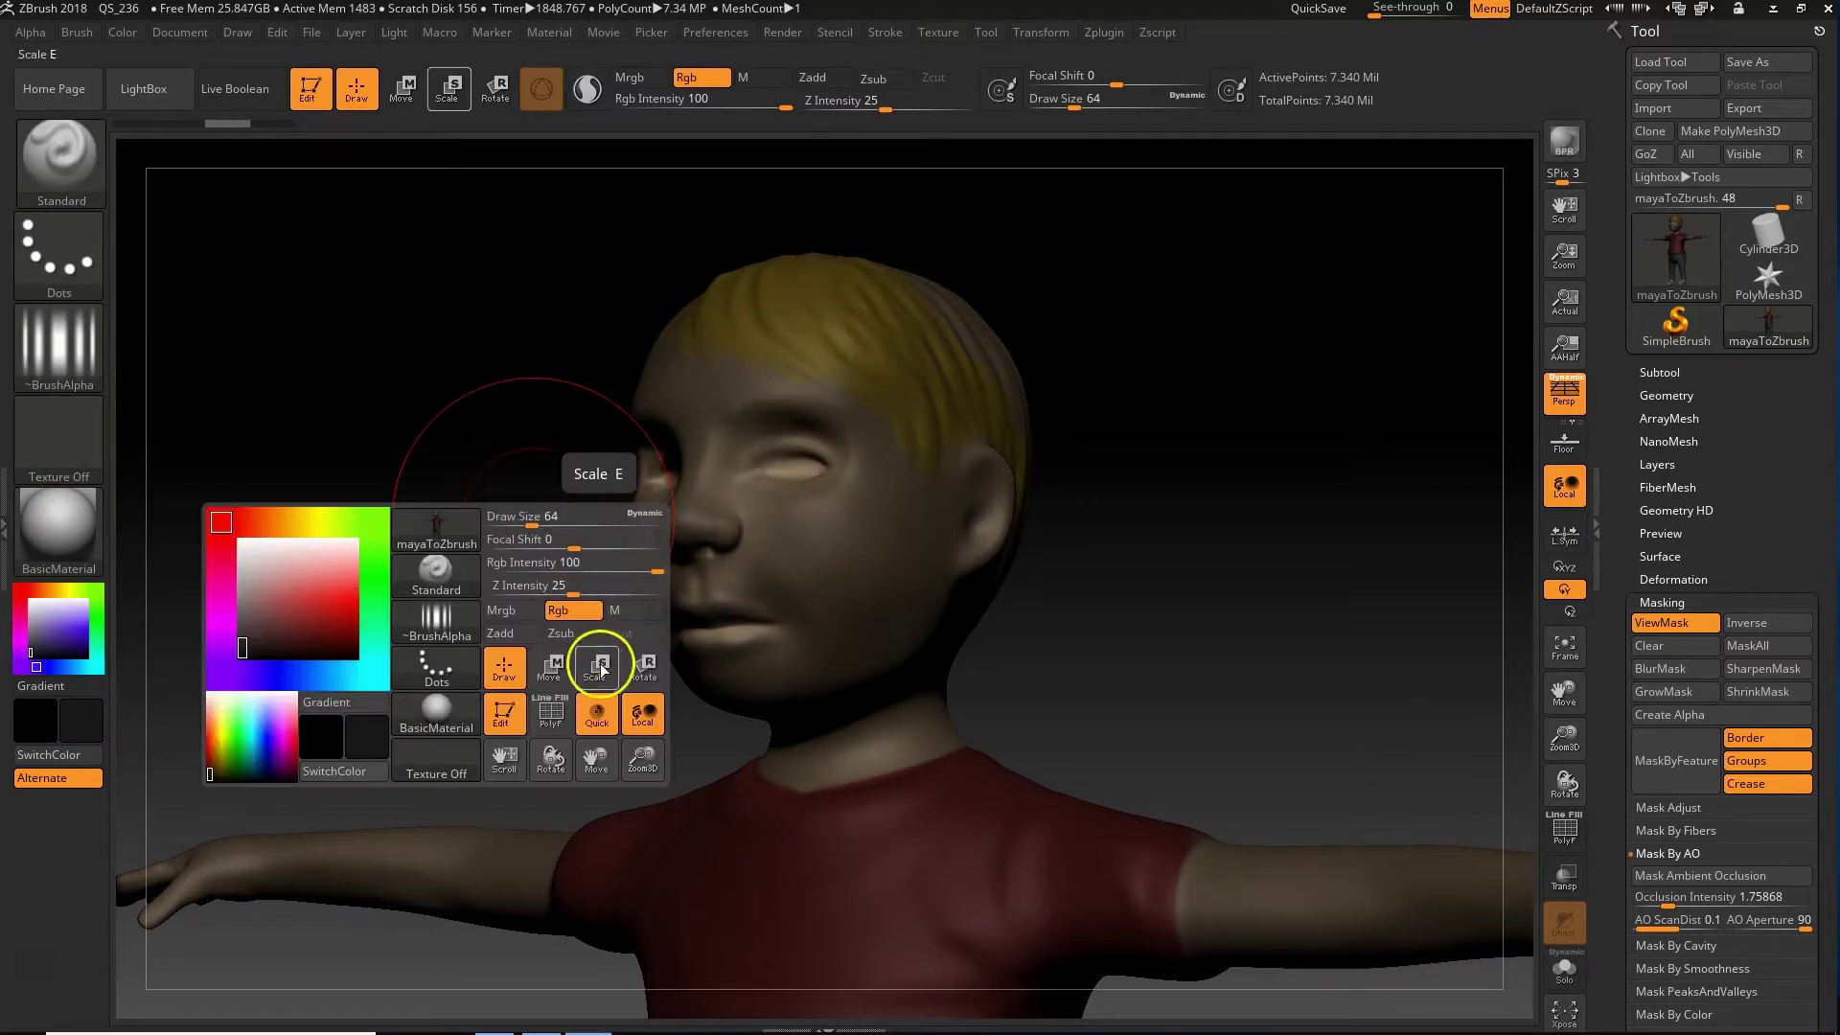
{"action": "left_click_drag", "start_coordinate": [565, 585], "coordinate": [527, 590]}
{"action": "left_click_drag", "start_coordinate": [654, 565], "coordinate": [542, 573]}
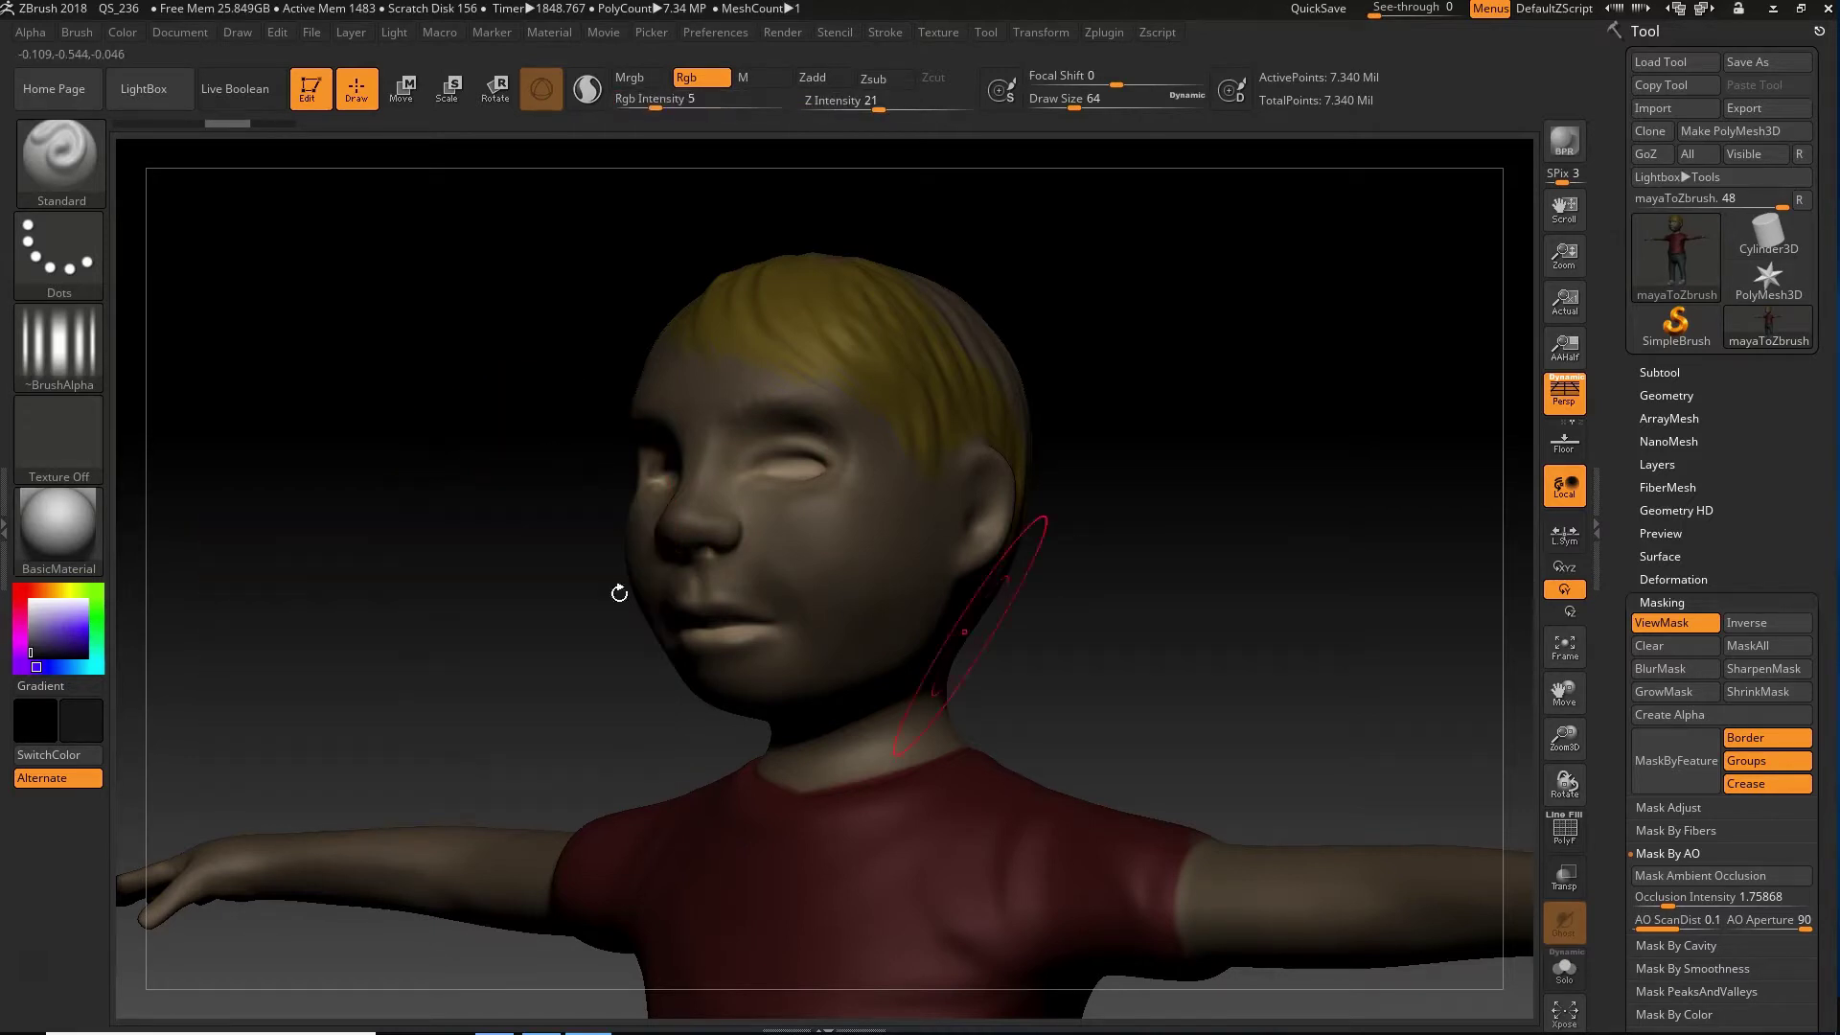
Step: Brush faint dark shading into the recesses around the eyes and display the Lazy Mouse stroke settings
{"action": "left_click_drag", "start_coordinate": [1253, 575], "coordinate": [1226, 584]}
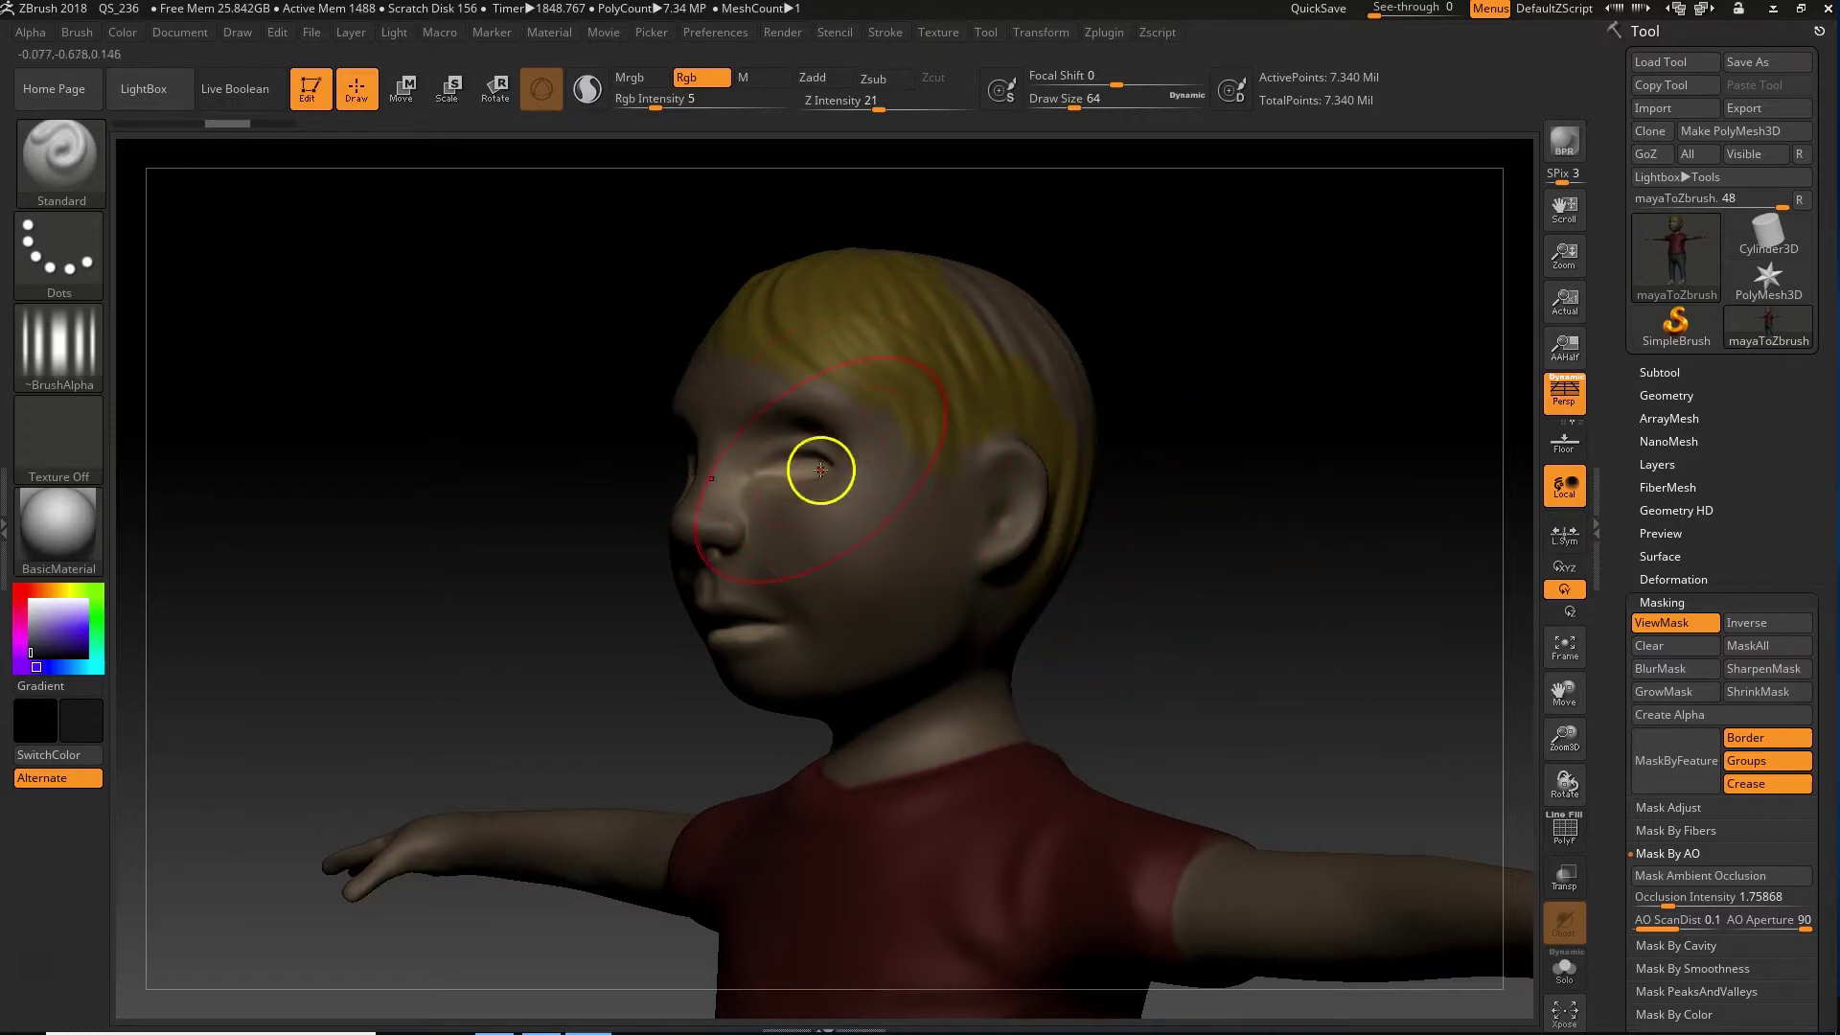
{"action": "left_click_drag", "start_coordinate": [1277, 583], "coordinate": [1314, 575]}
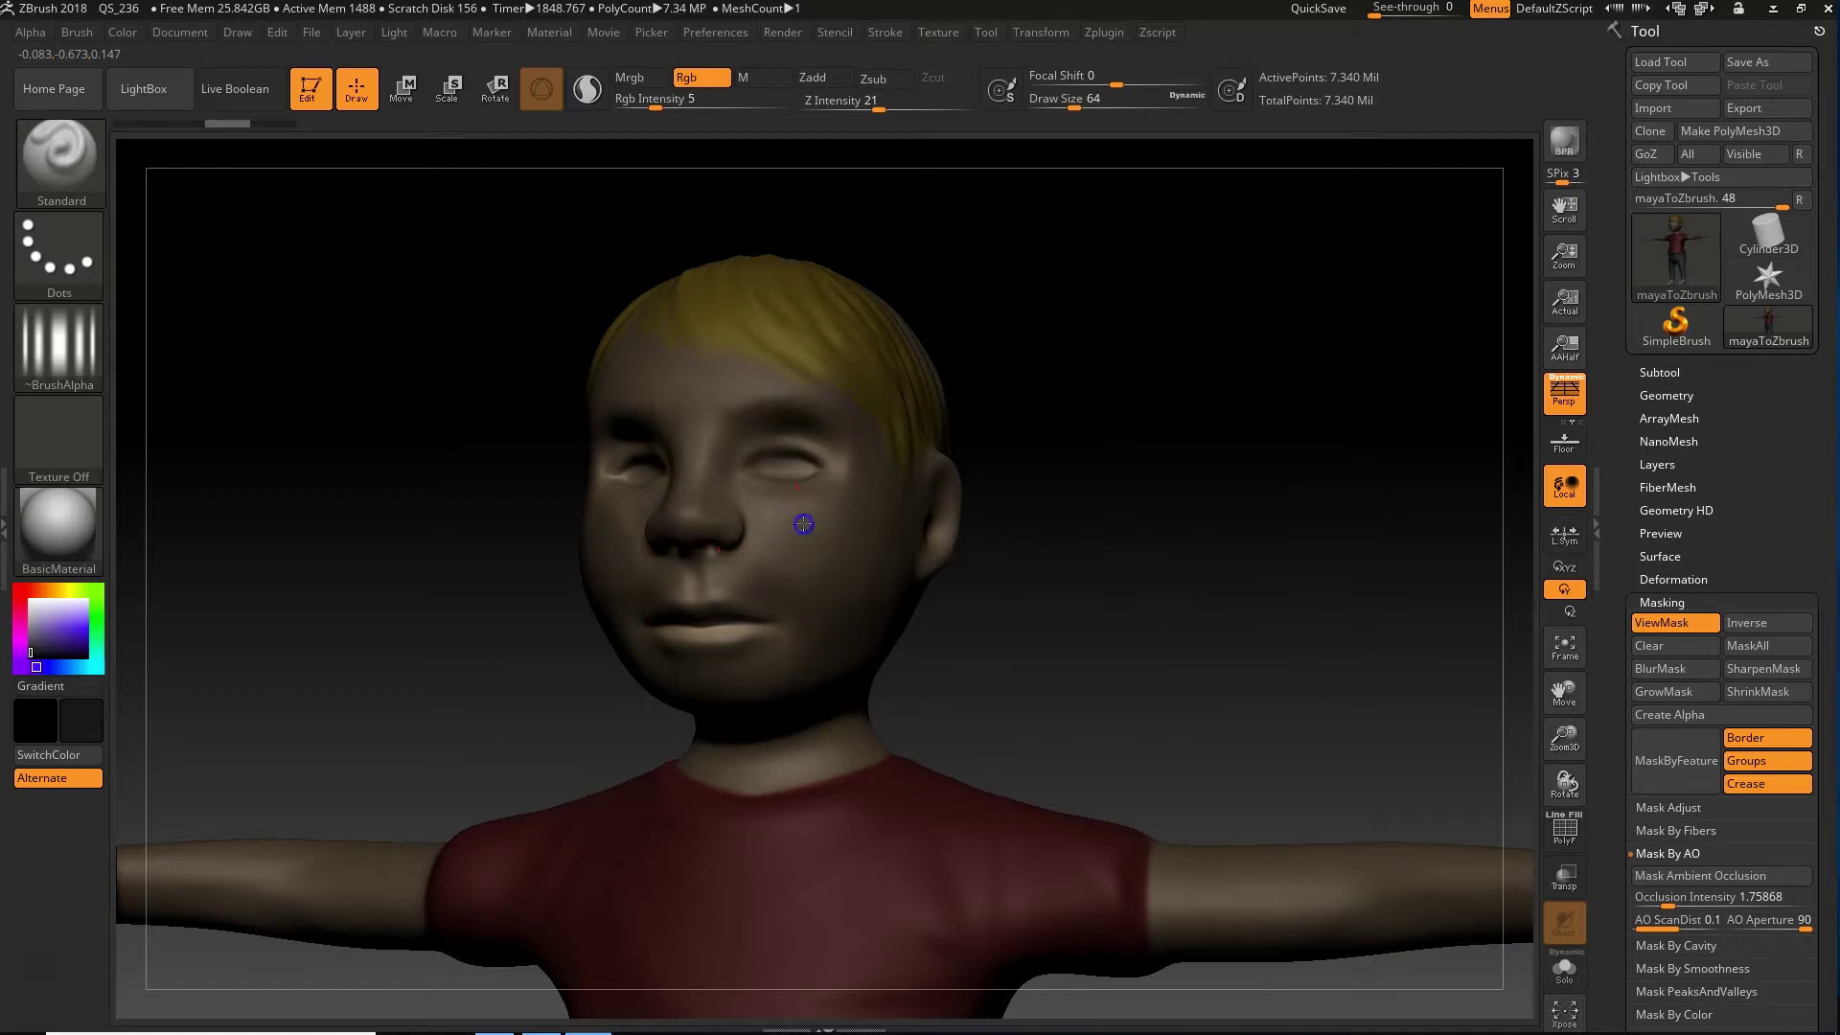
{"action": "key", "text": "ctrl"}
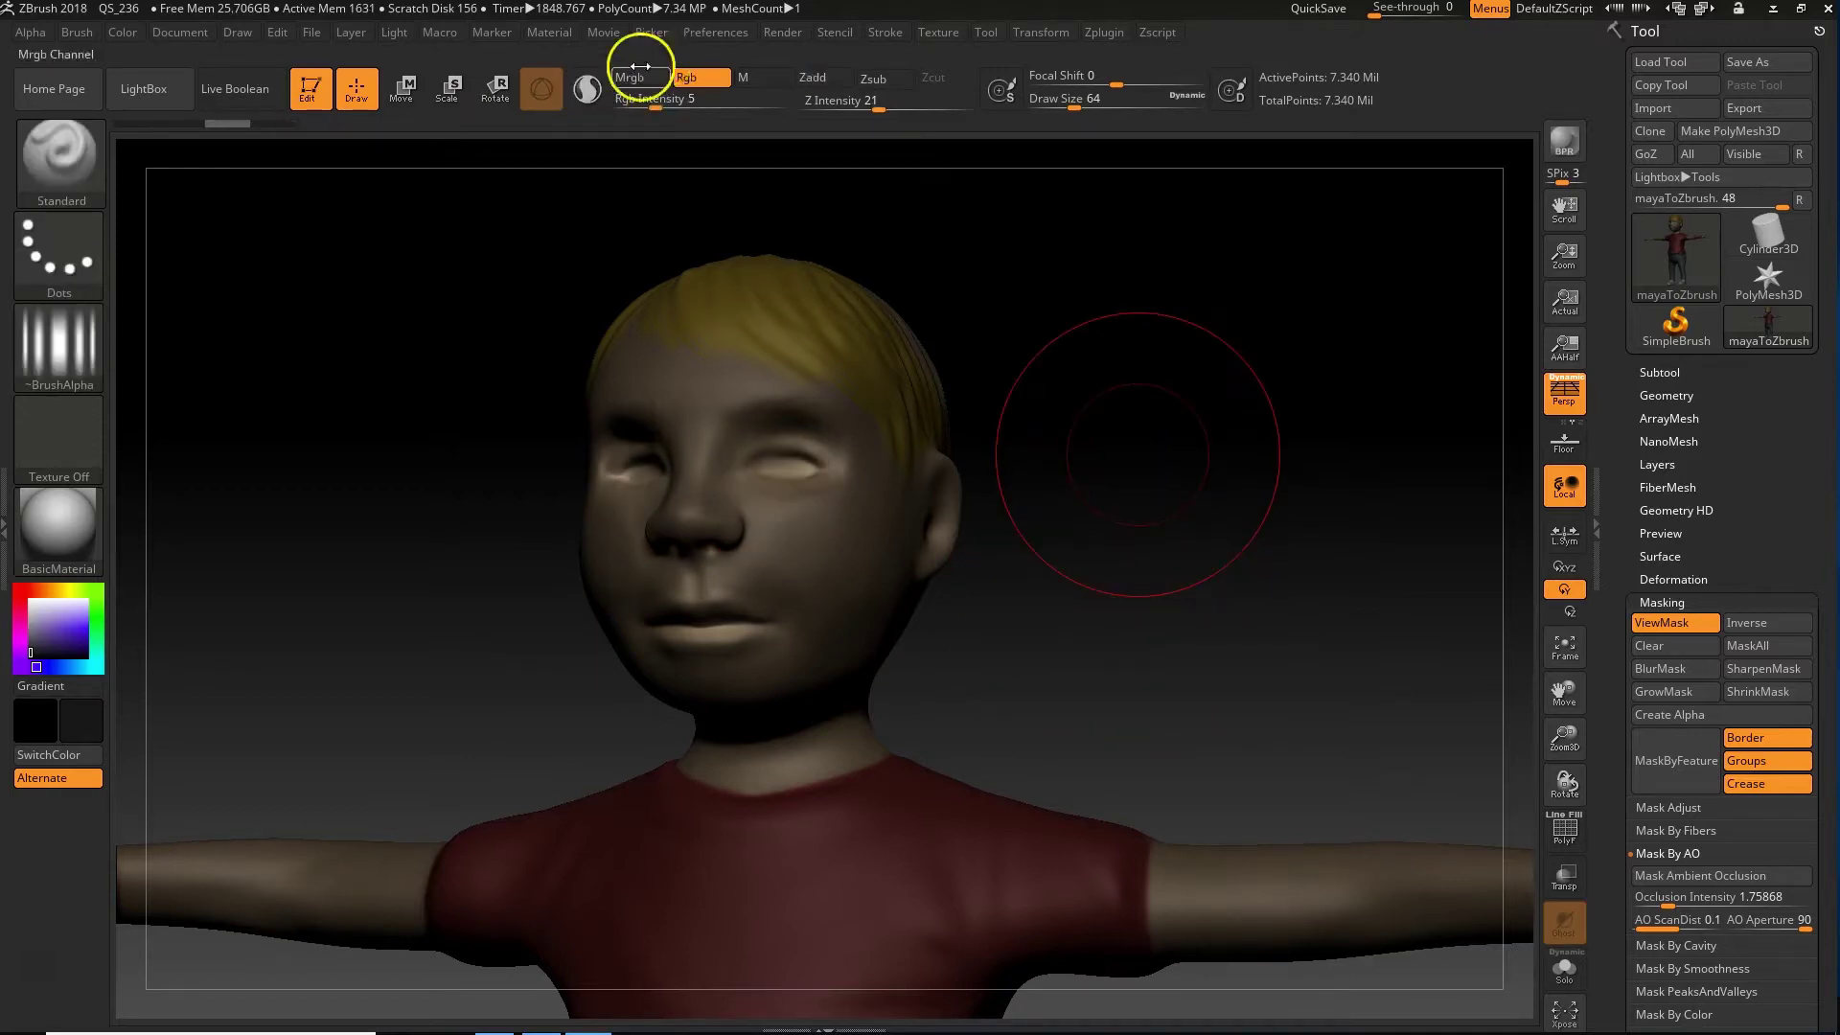
{"action": "left_click", "coordinate": [892, 32]}
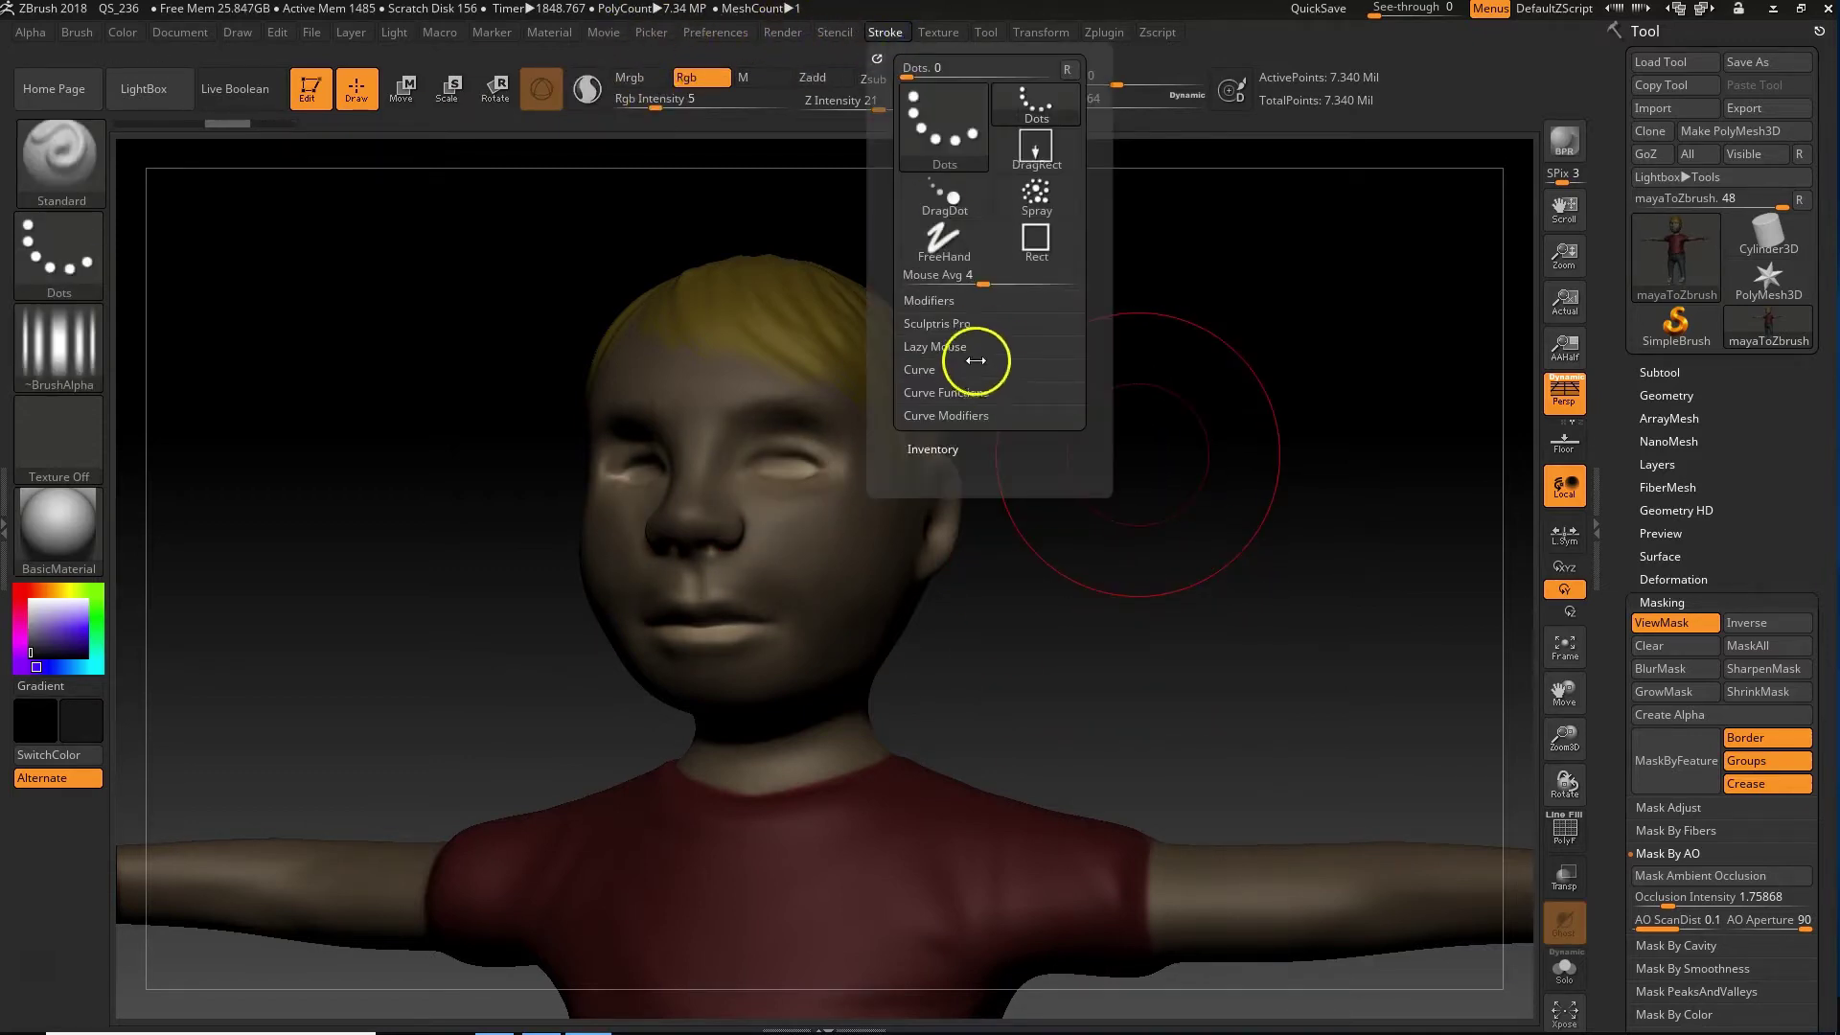
{"action": "left_click", "coordinate": [947, 345]}
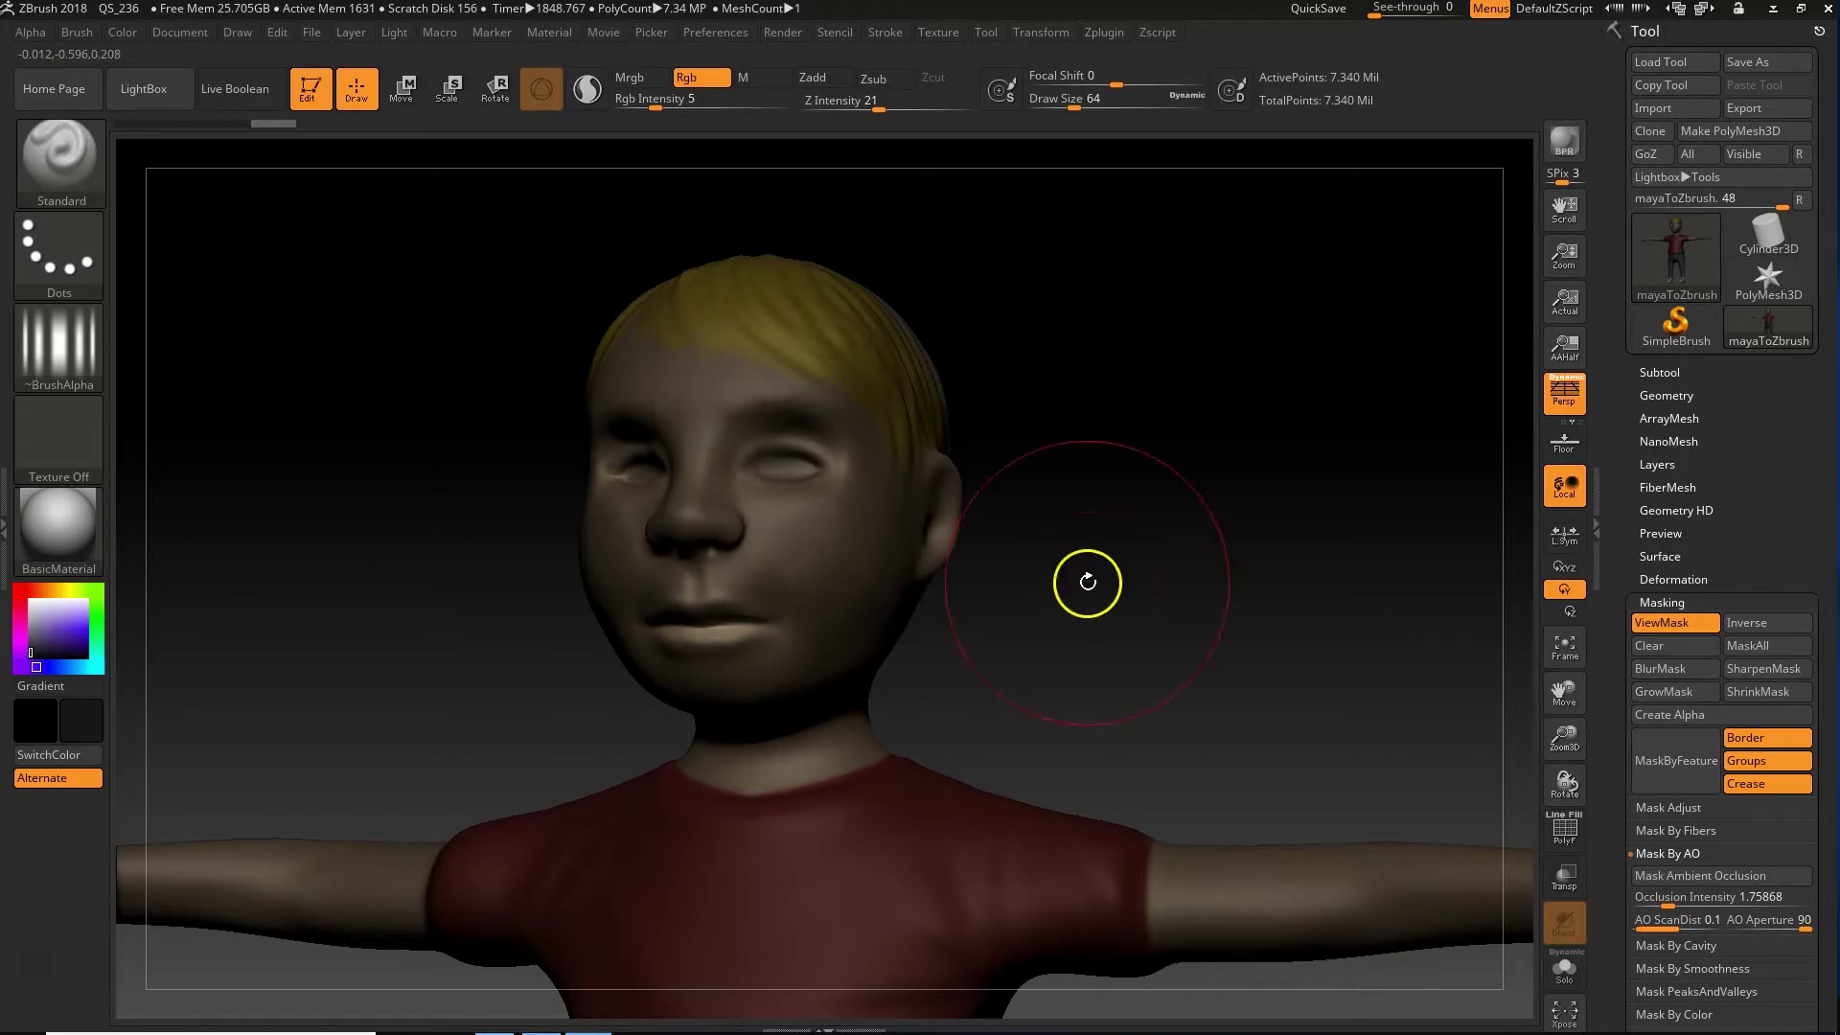
Step: Brush faint dark shading into the recesses under the nose and around the mouth and ear
{"action": "left_click_drag", "start_coordinate": [1084, 584], "coordinate": [1076, 526]}
{"action": "left_click", "coordinate": [698, 548]}
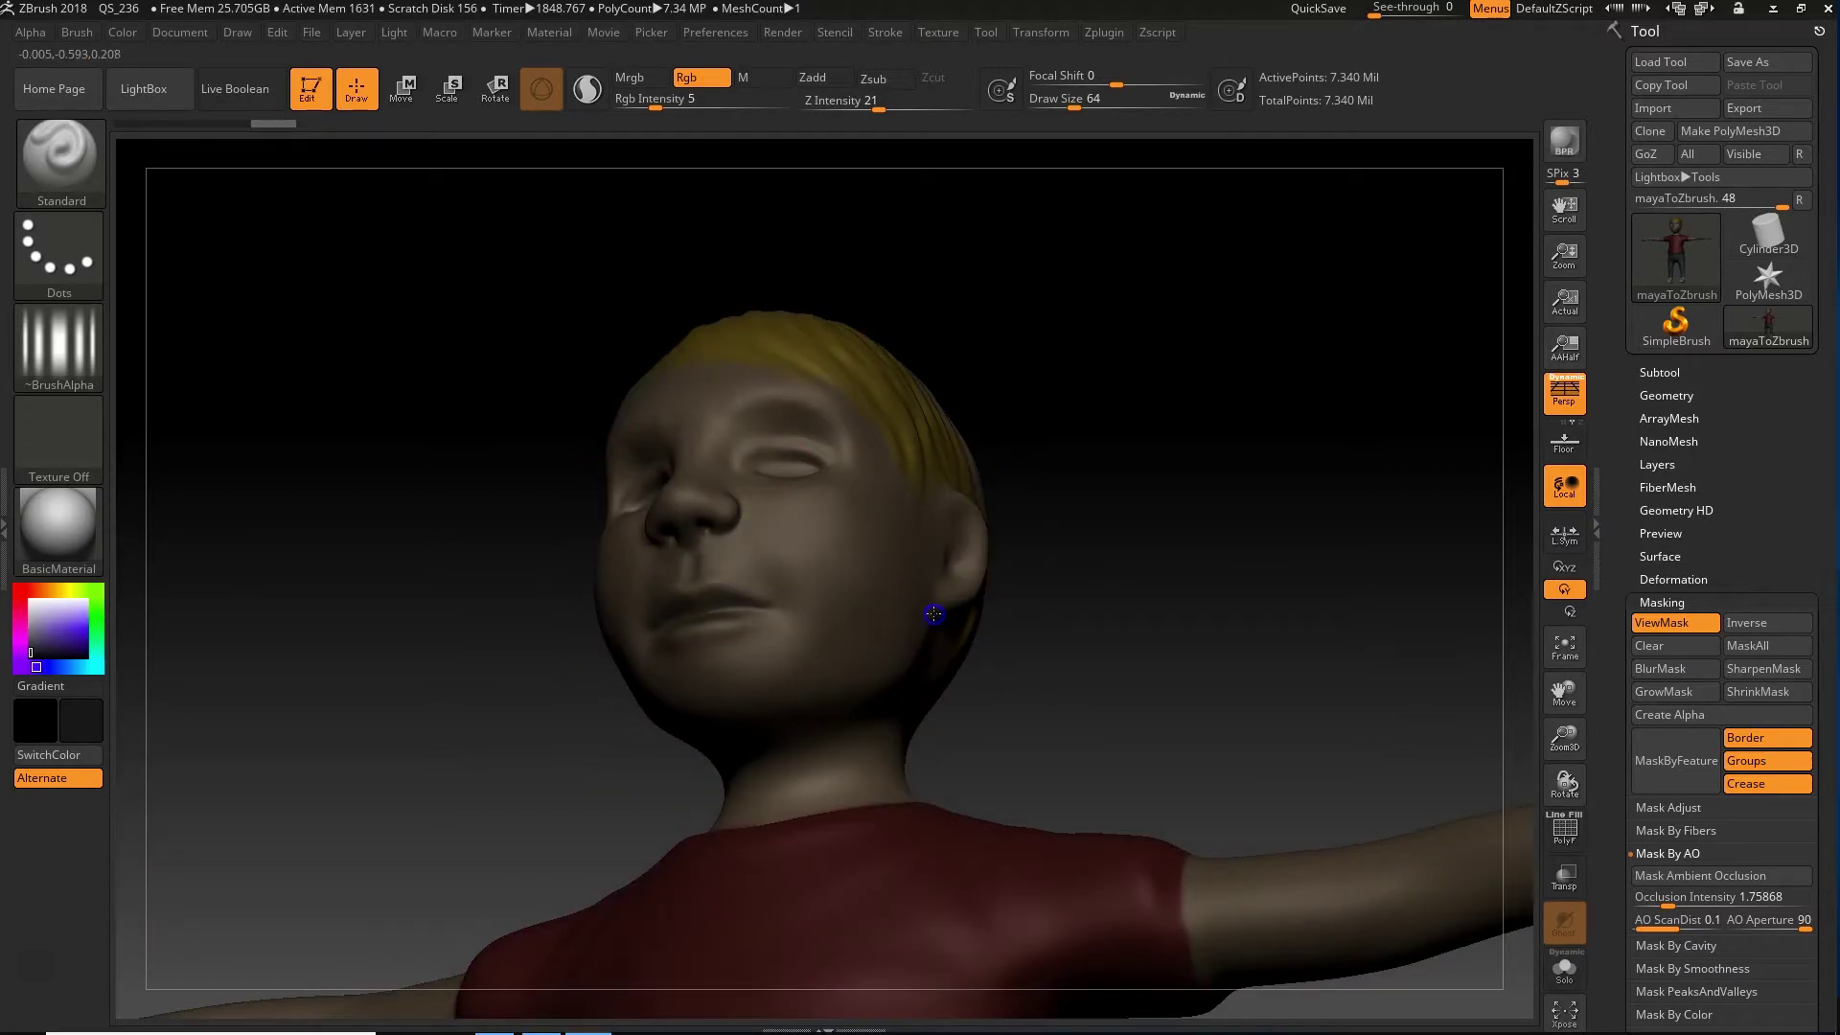
{"action": "left_click_drag", "start_coordinate": [1351, 546], "coordinate": [1266, 576]}
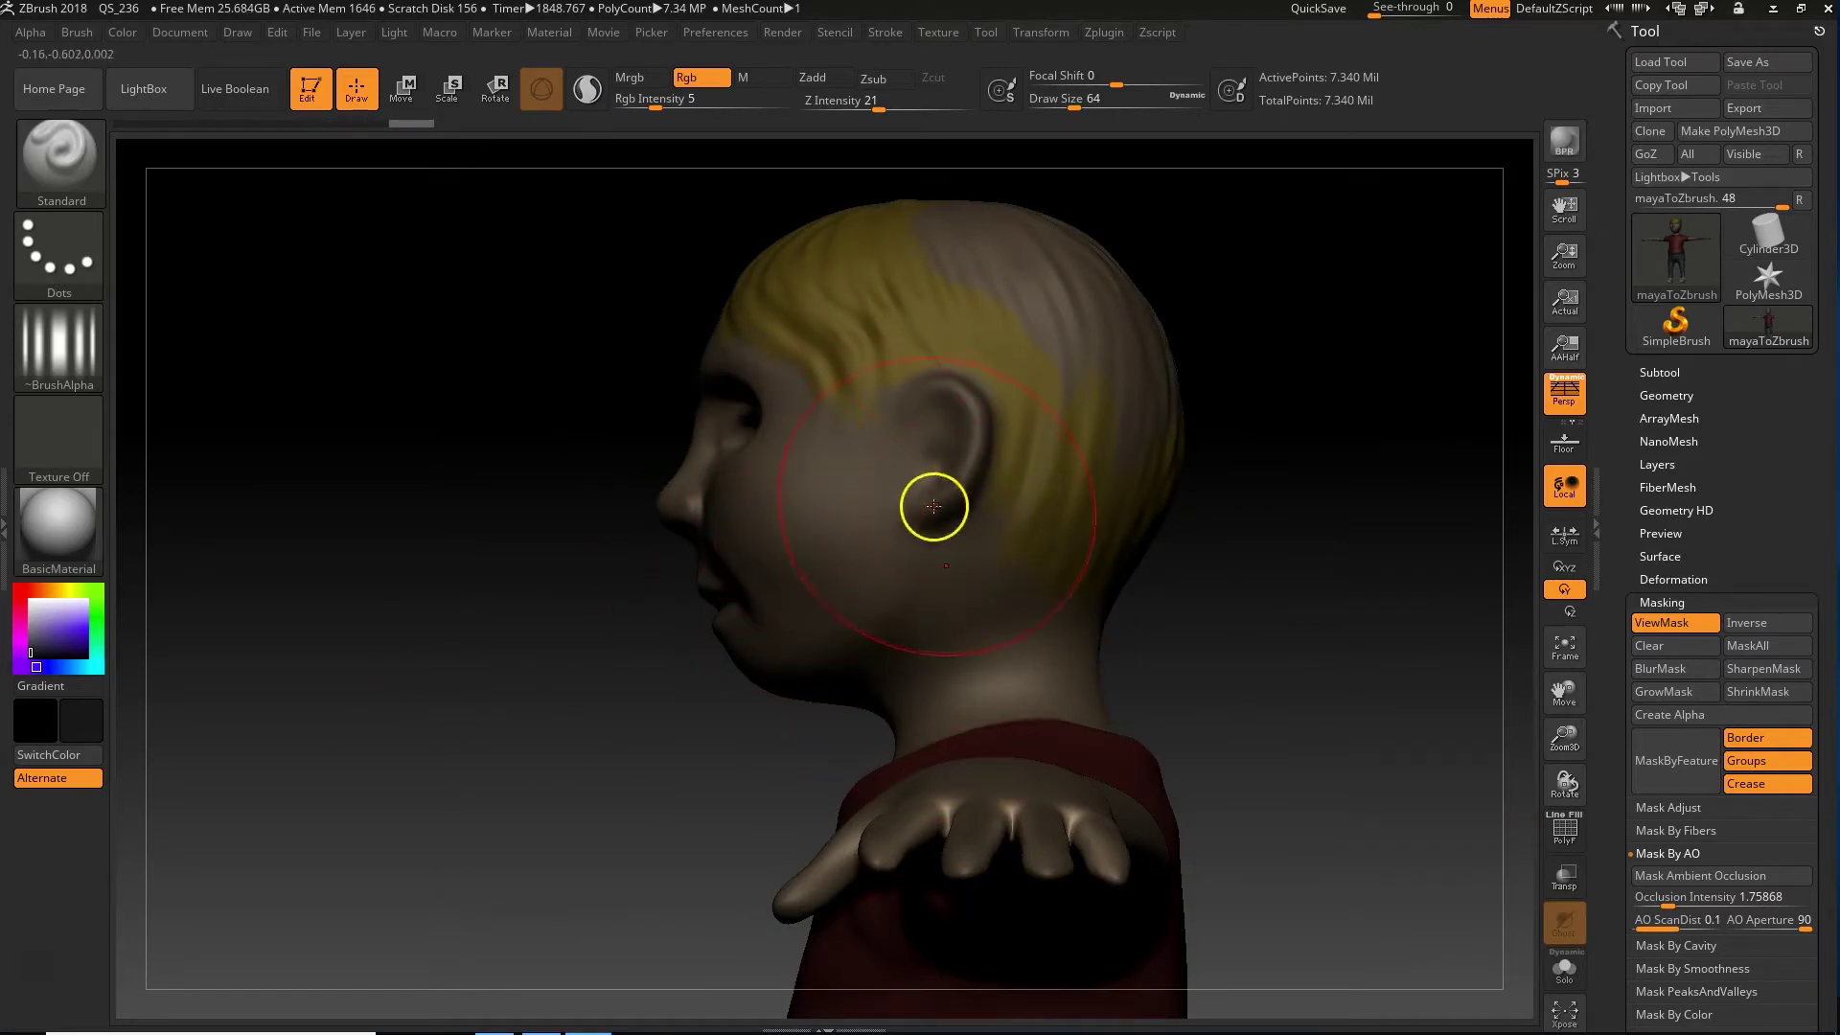
{"action": "left_click_drag", "start_coordinate": [1343, 519], "coordinate": [1158, 460]}
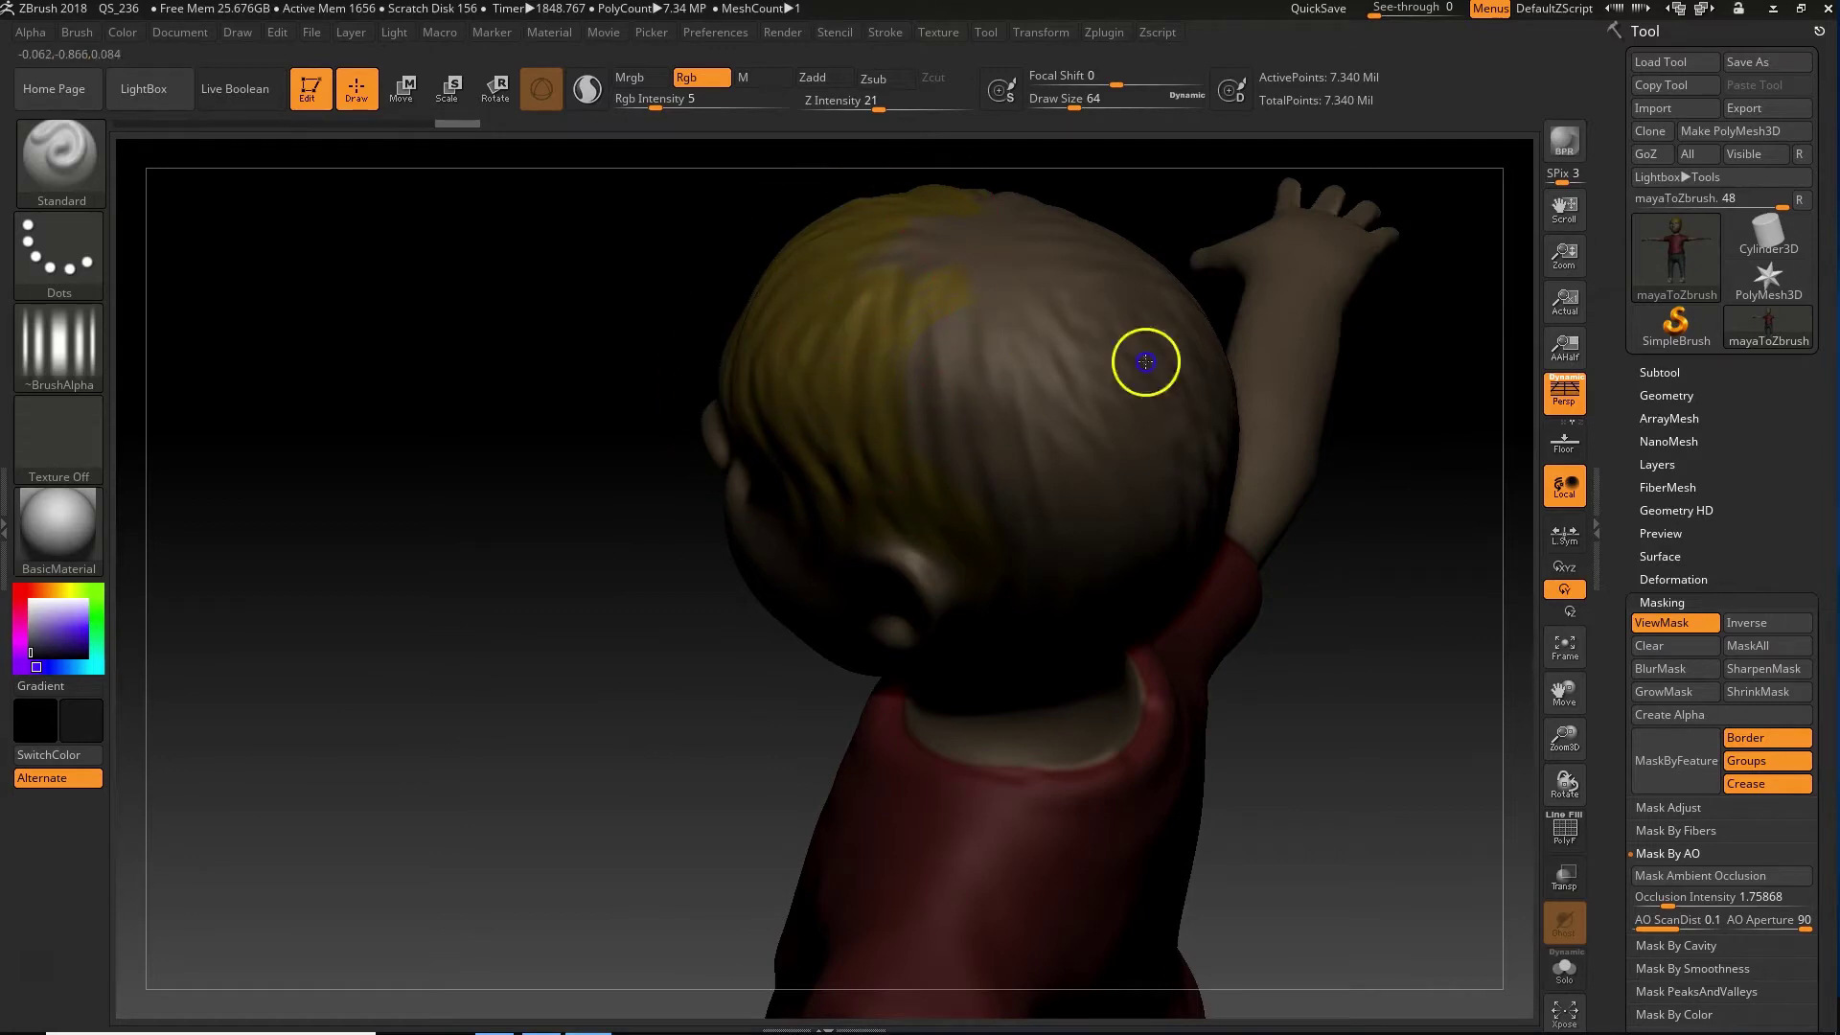
Step: Brush faint dark shading into the hair grooves at the back of the head and around the neckline
{"action": "left_click_drag", "start_coordinate": [1379, 842], "coordinate": [1297, 744]}
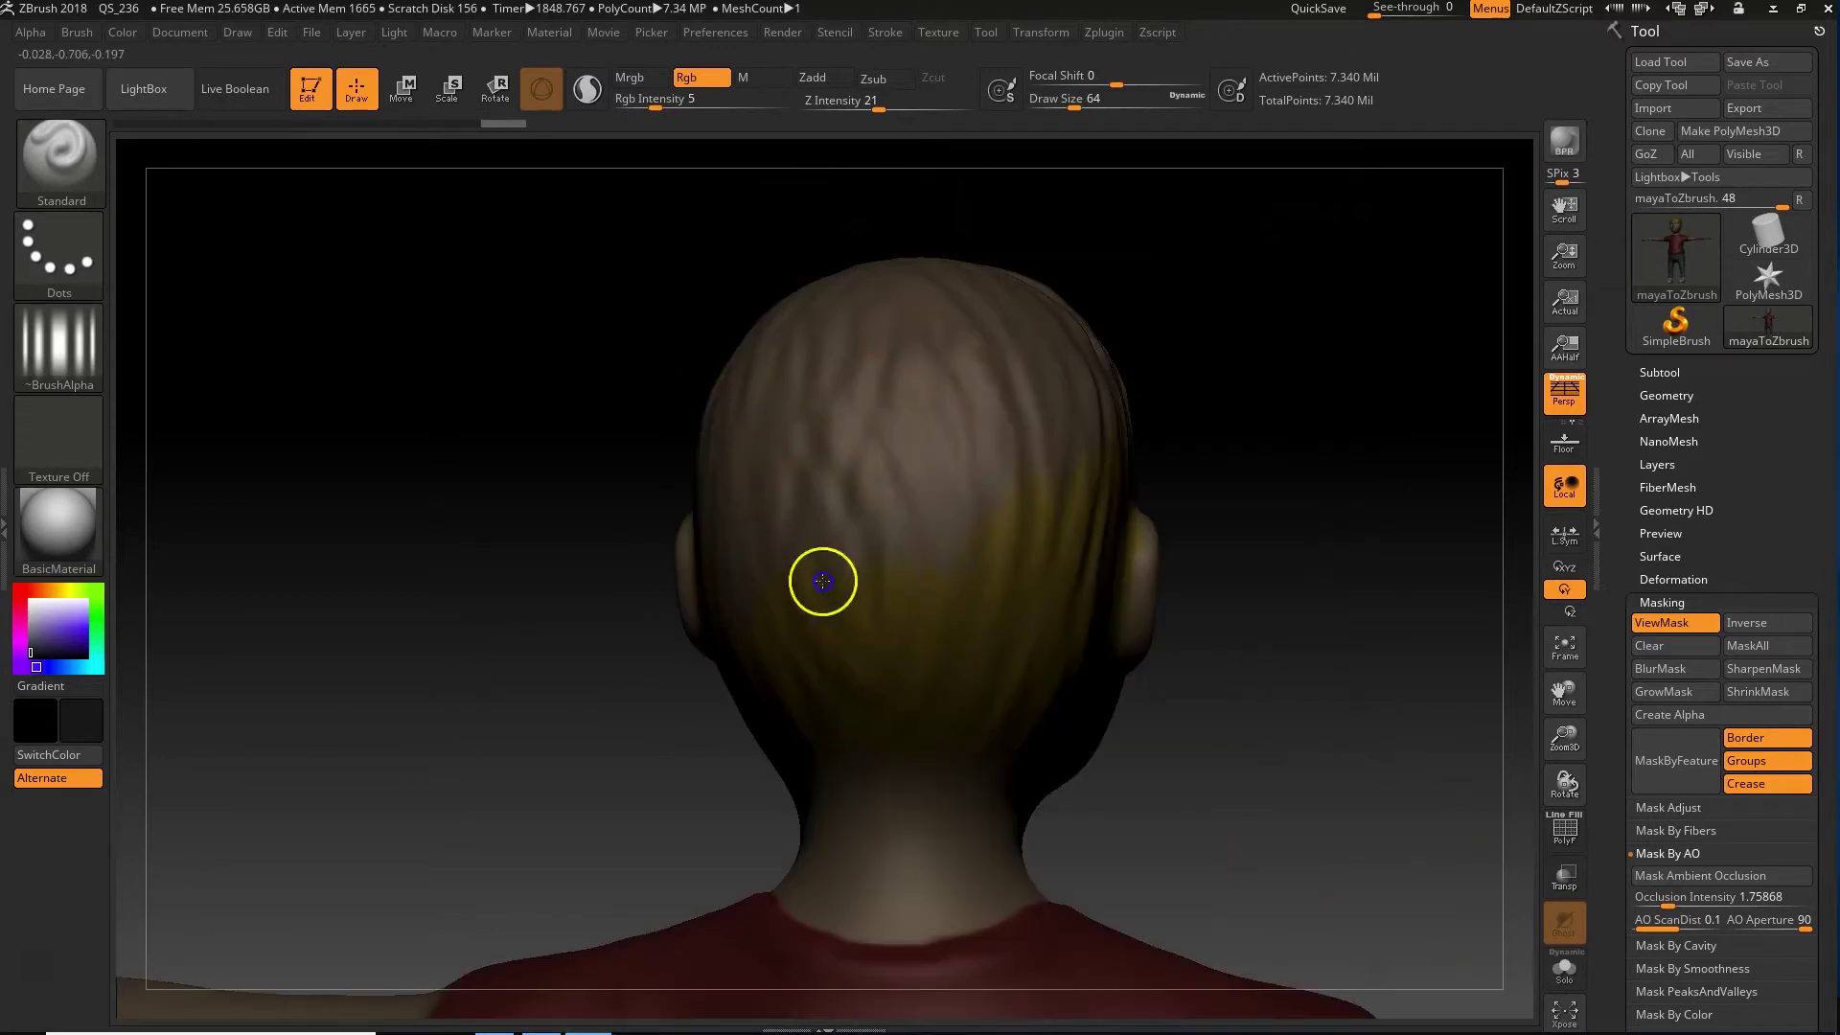
{"action": "left_click_drag", "start_coordinate": [1098, 501], "coordinate": [1103, 508]}
{"action": "mouse_move", "coordinate": [1261, 777]}
{"action": "left_mouse_down", "text": "alt"}
{"action": "mouse_move", "coordinate": [1143, 361]}
{"action": "mouse_move", "coordinate": [1246, 404]}
{"action": "left_mouse_up", "text": "alt"}
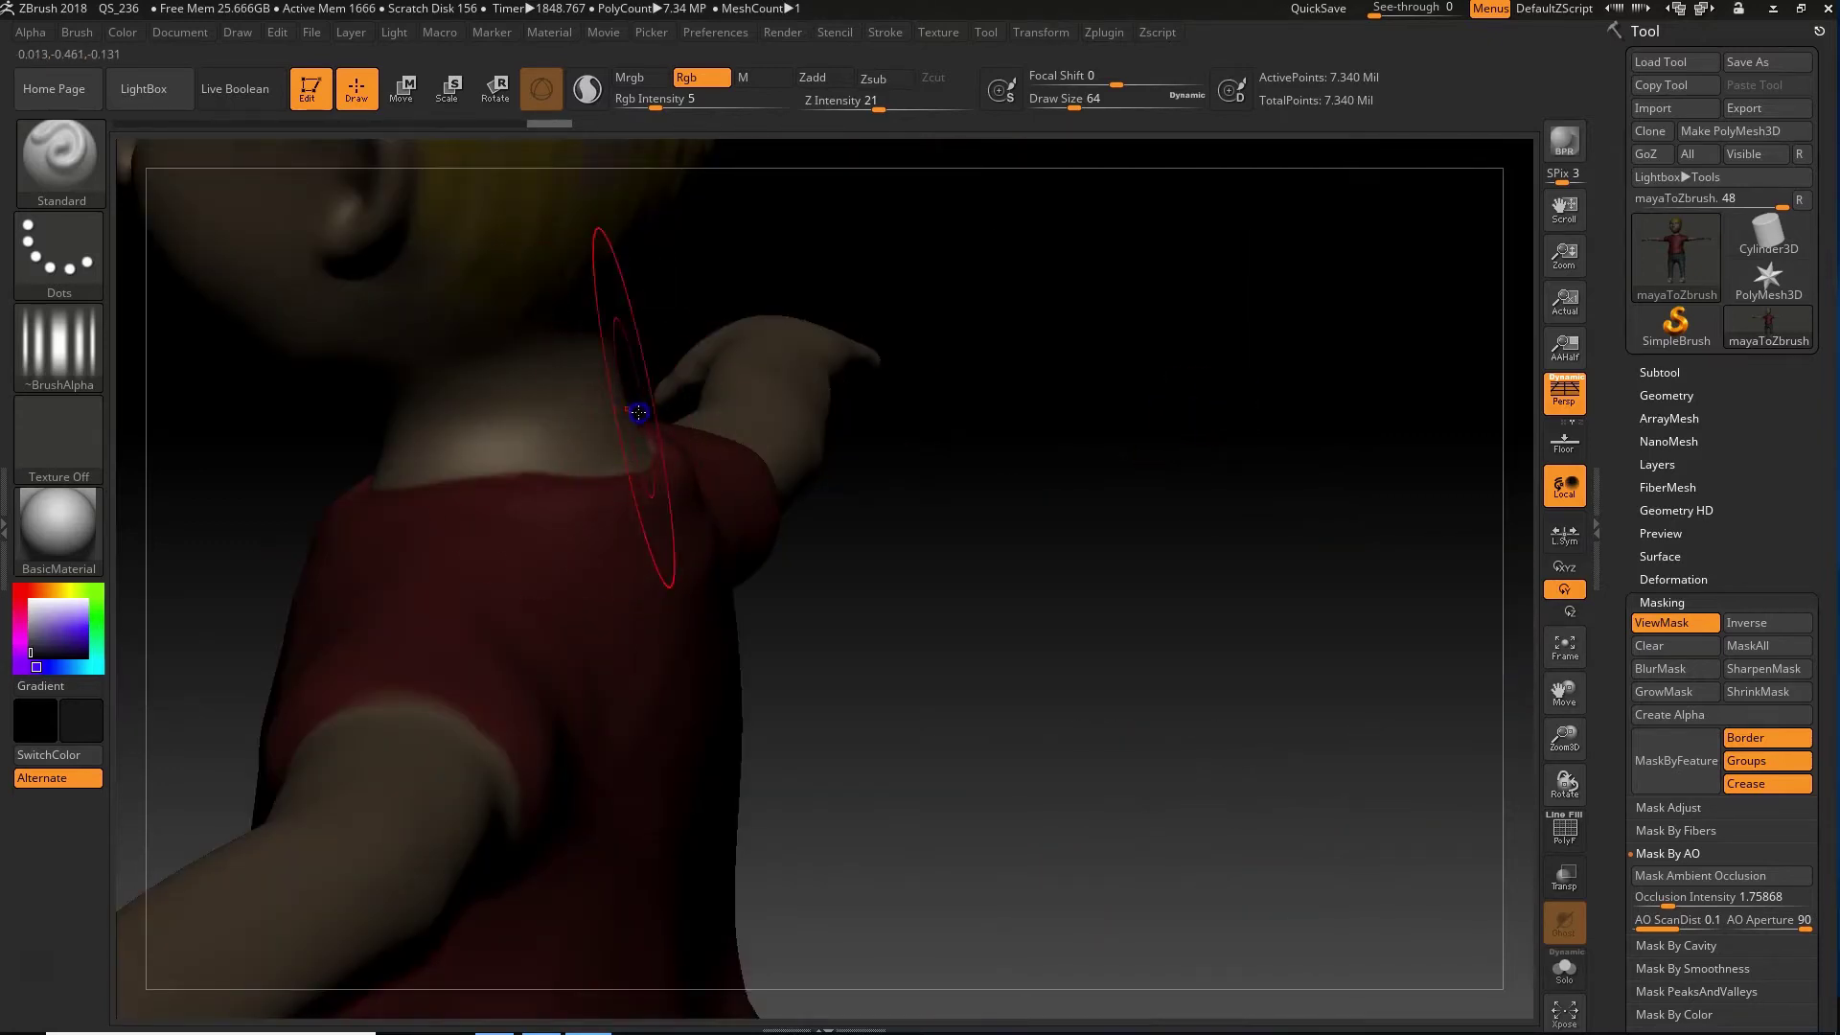
Step: Fill the unmasked recesses of the whole character twice with the dark colour using FillObject
{"action": "left_click_drag", "start_coordinate": [1006, 665], "coordinate": [958, 620]}
{"action": "left_click_drag", "start_coordinate": [788, 552], "coordinate": [1066, 604], "text": "alt"}
{"action": "left_click", "coordinate": [129, 30]}
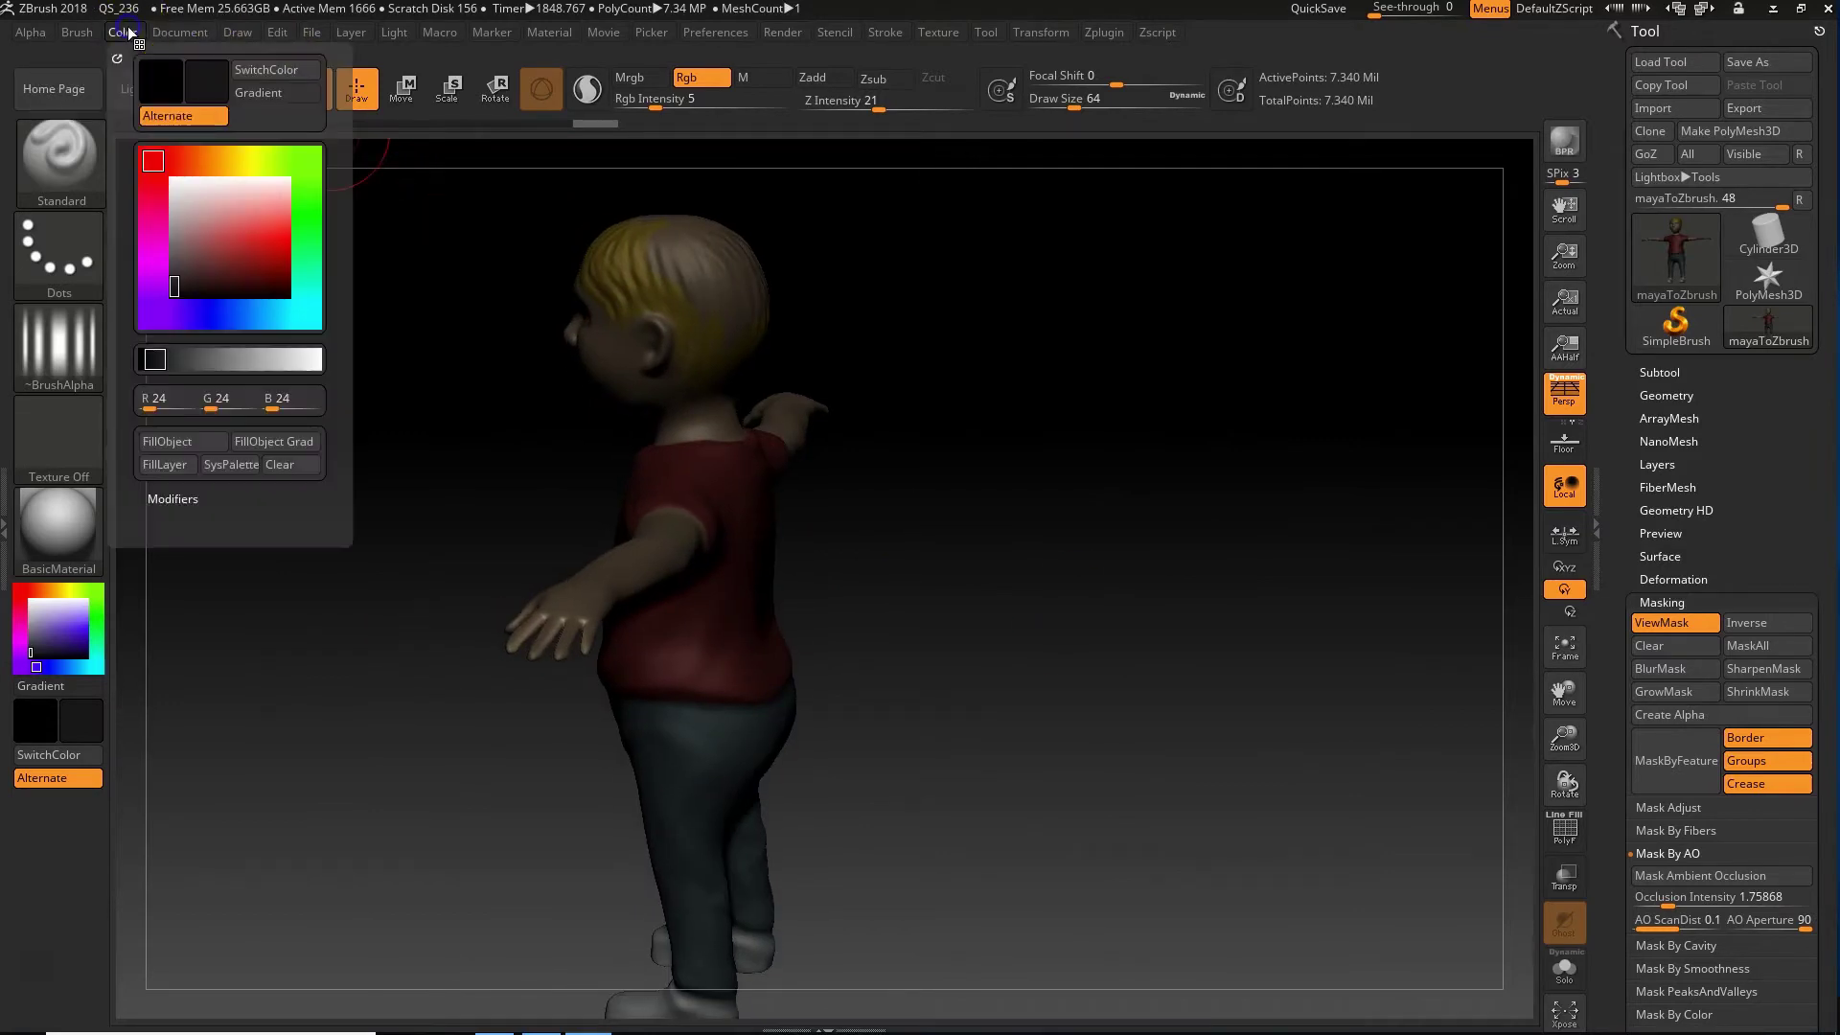
{"action": "left_click", "coordinate": [176, 445]}
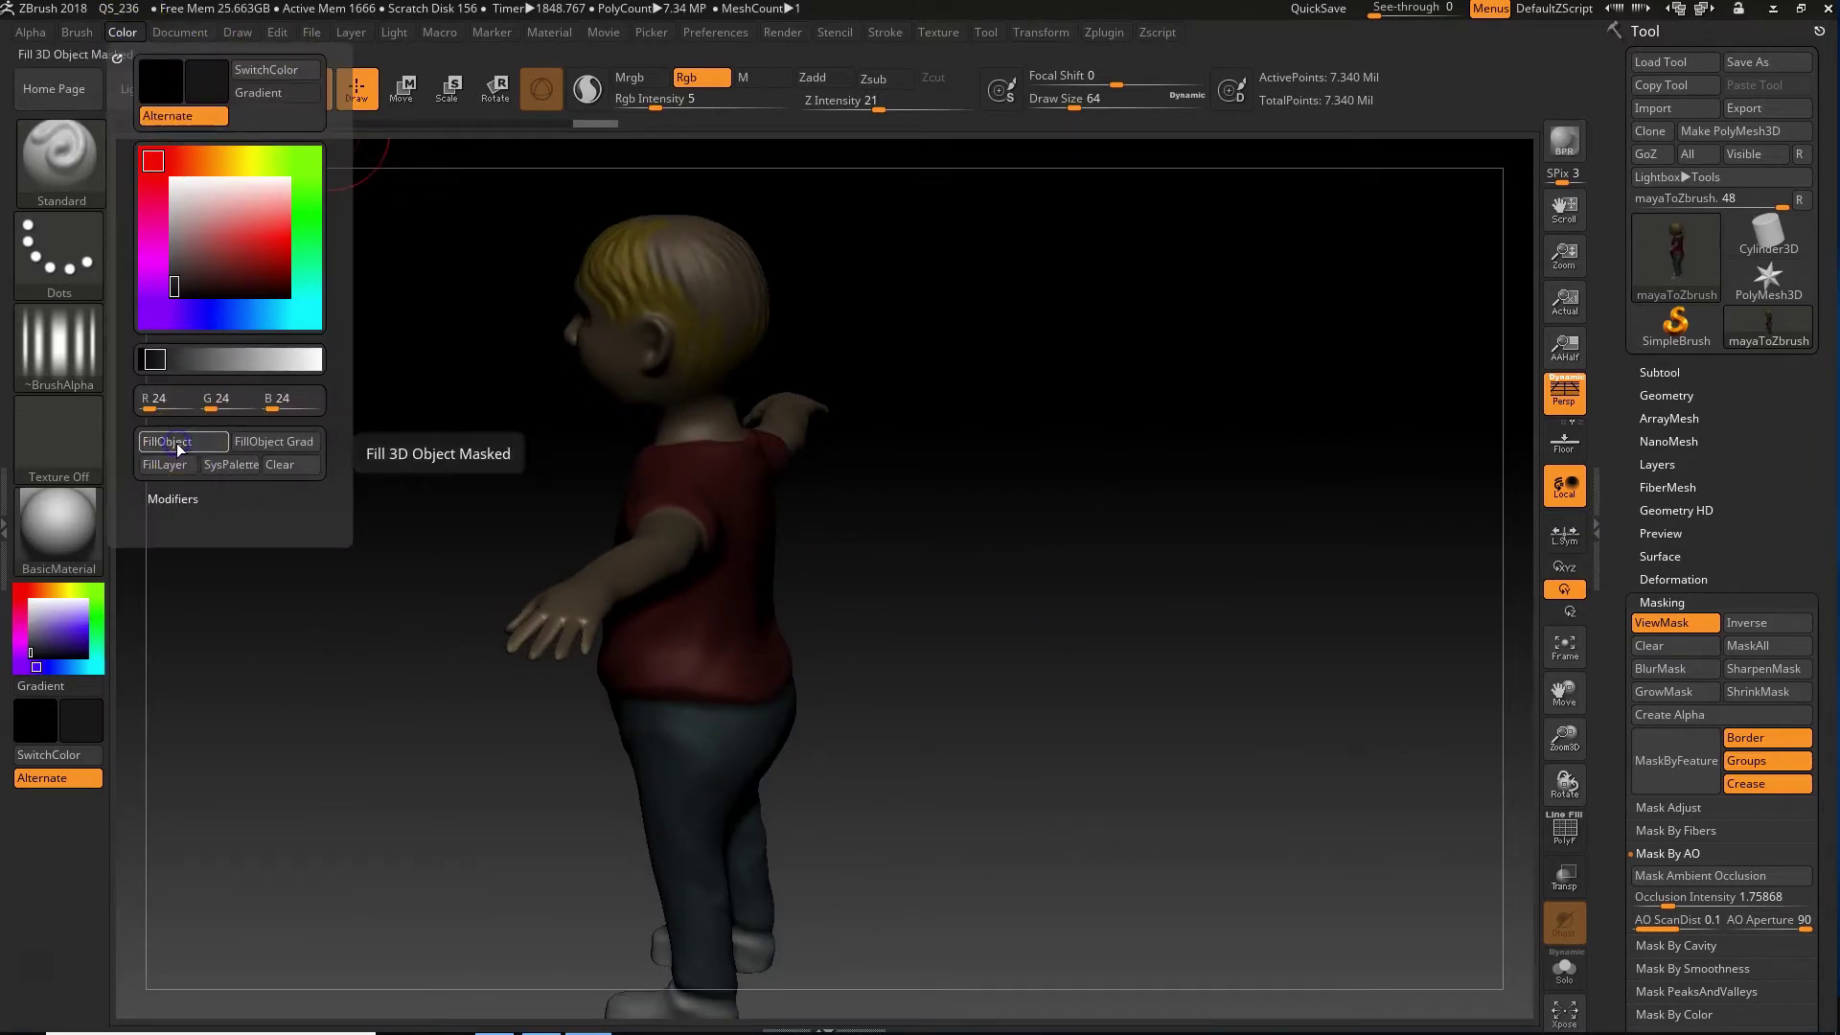
{"action": "left_click", "coordinate": [122, 32]}
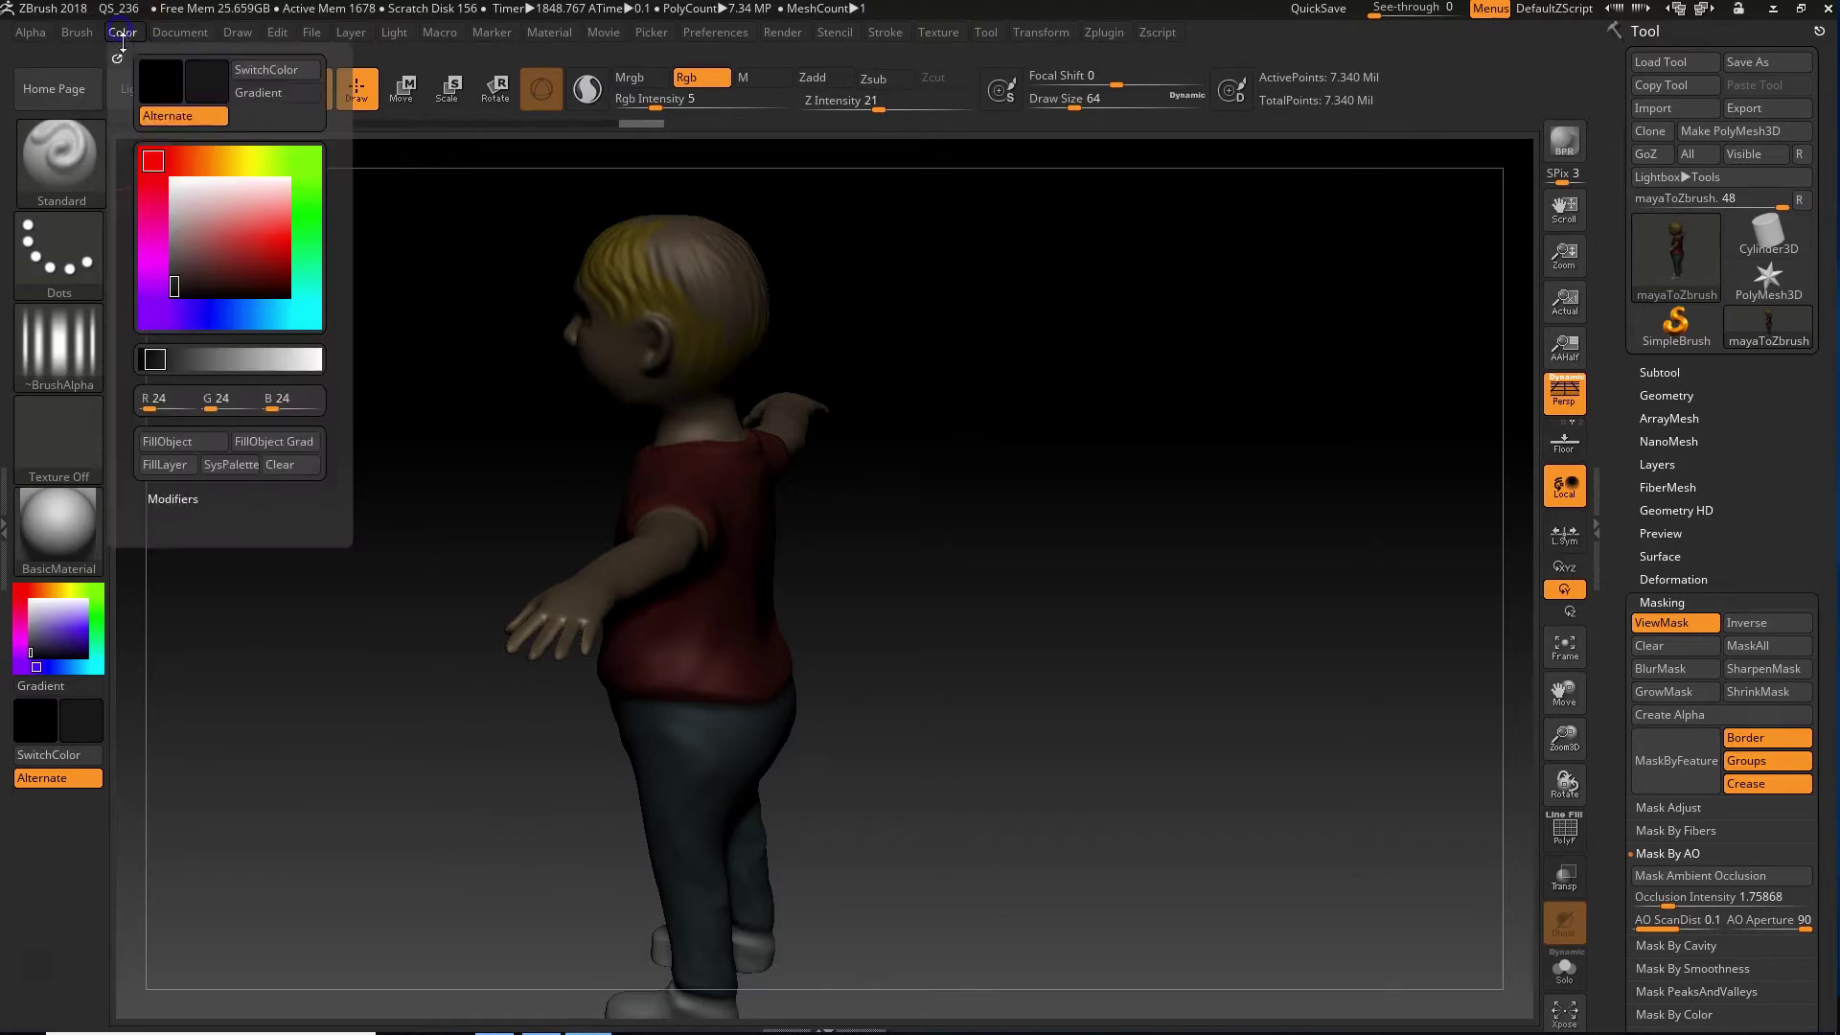
{"action": "left_click", "coordinate": [188, 445]}
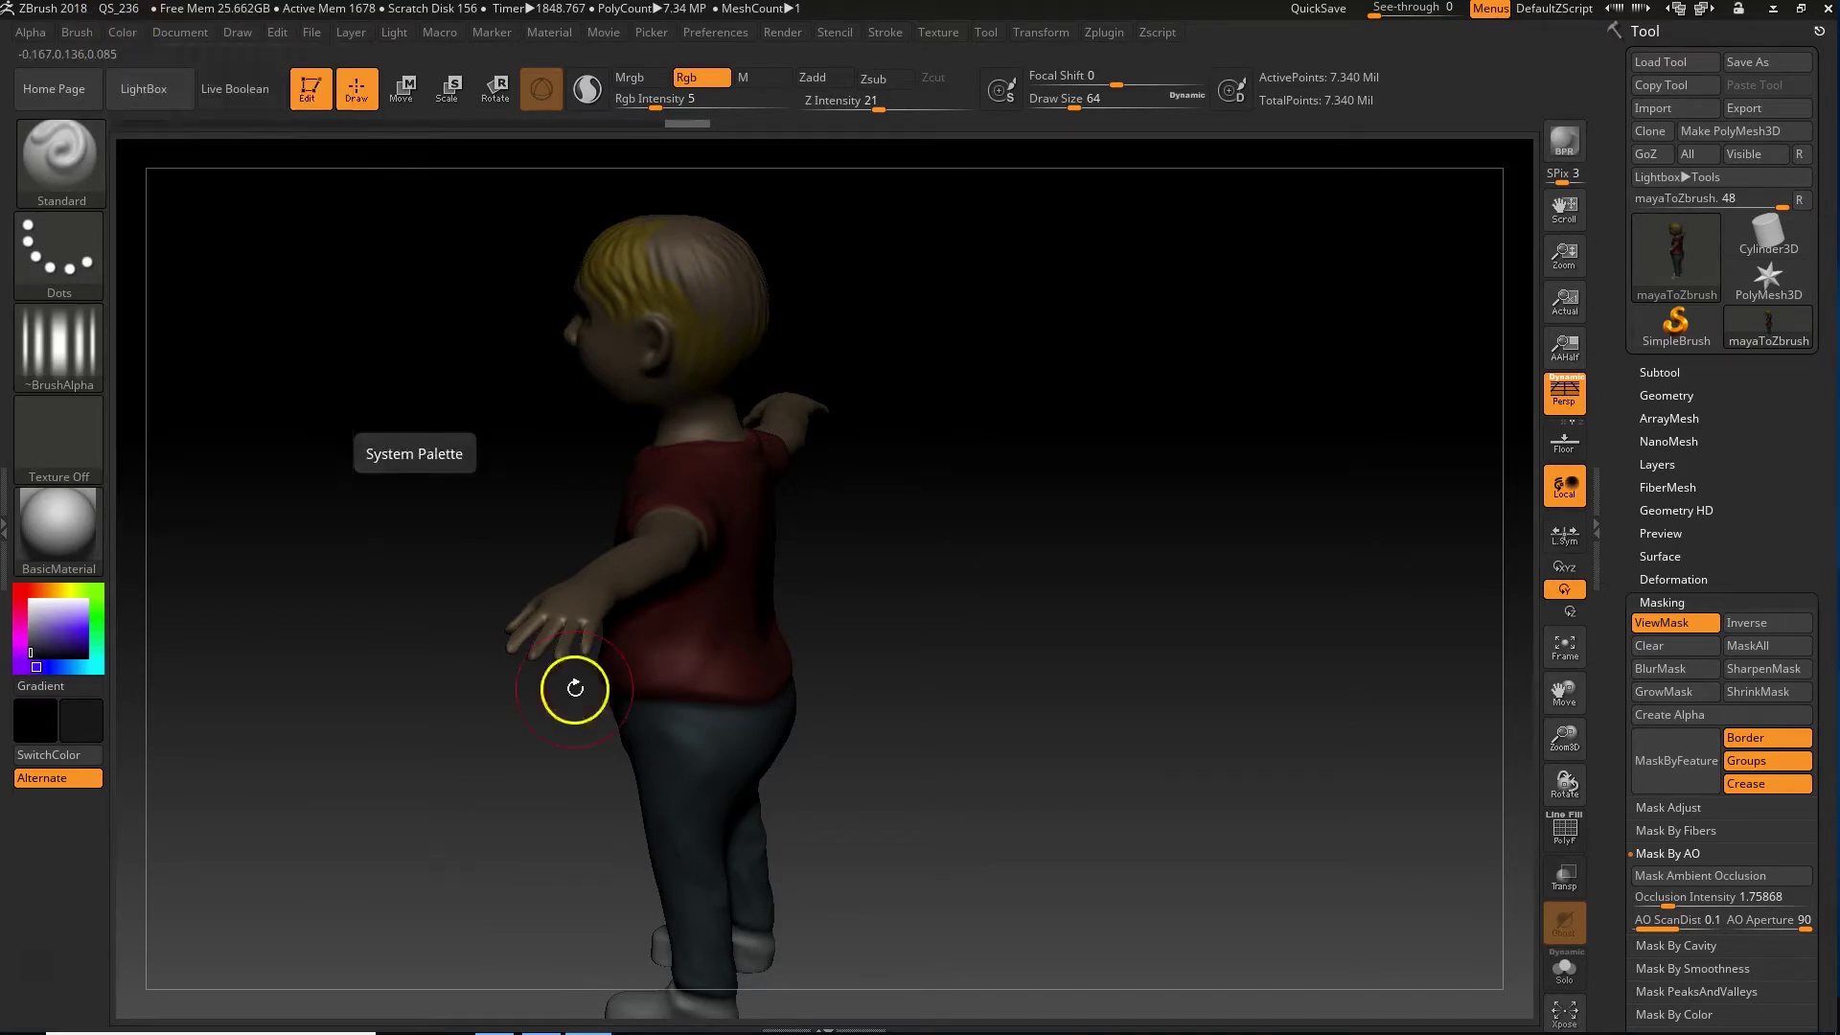
Step: Brush faint dark shading around the short sleeve, the underarm and the side and front of the shirt
{"action": "left_click_drag", "start_coordinate": [838, 662], "coordinate": [1034, 637]}
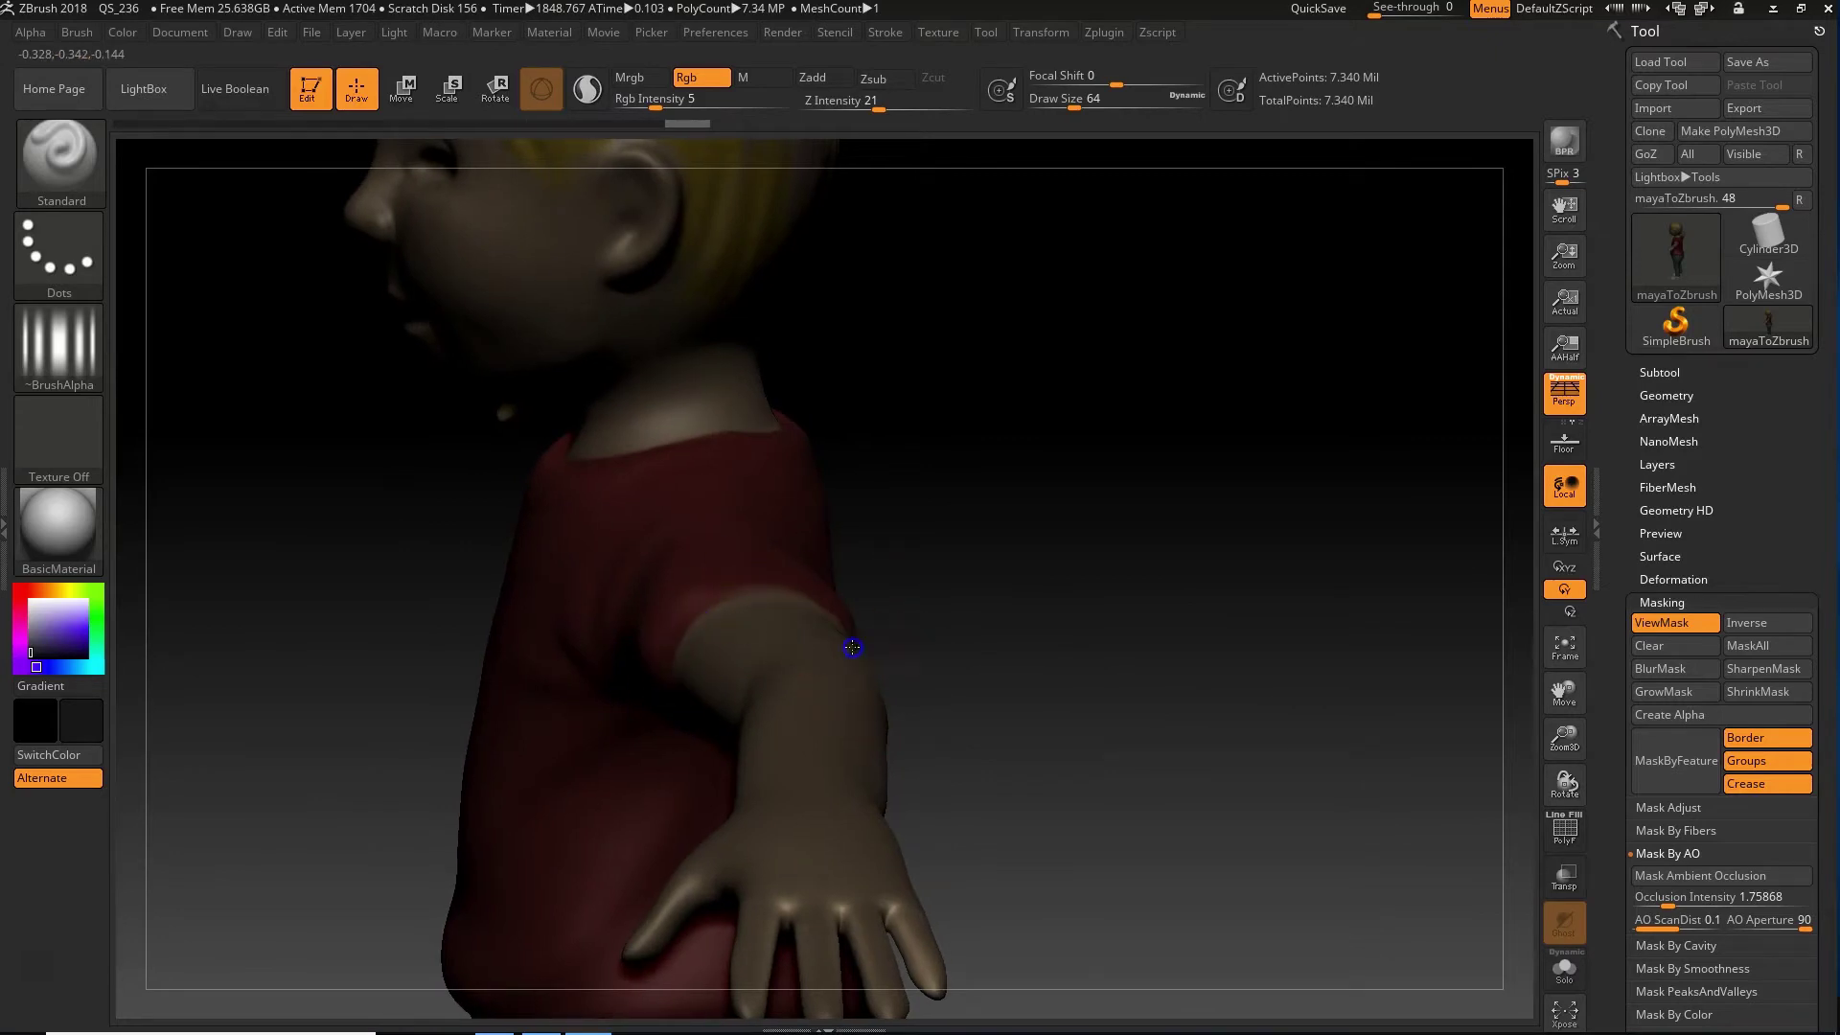
{"action": "left_click_drag", "start_coordinate": [1188, 592], "coordinate": [1252, 714]}
{"action": "left_click_drag", "start_coordinate": [1165, 837], "coordinate": [846, 670], "text": "alt"}
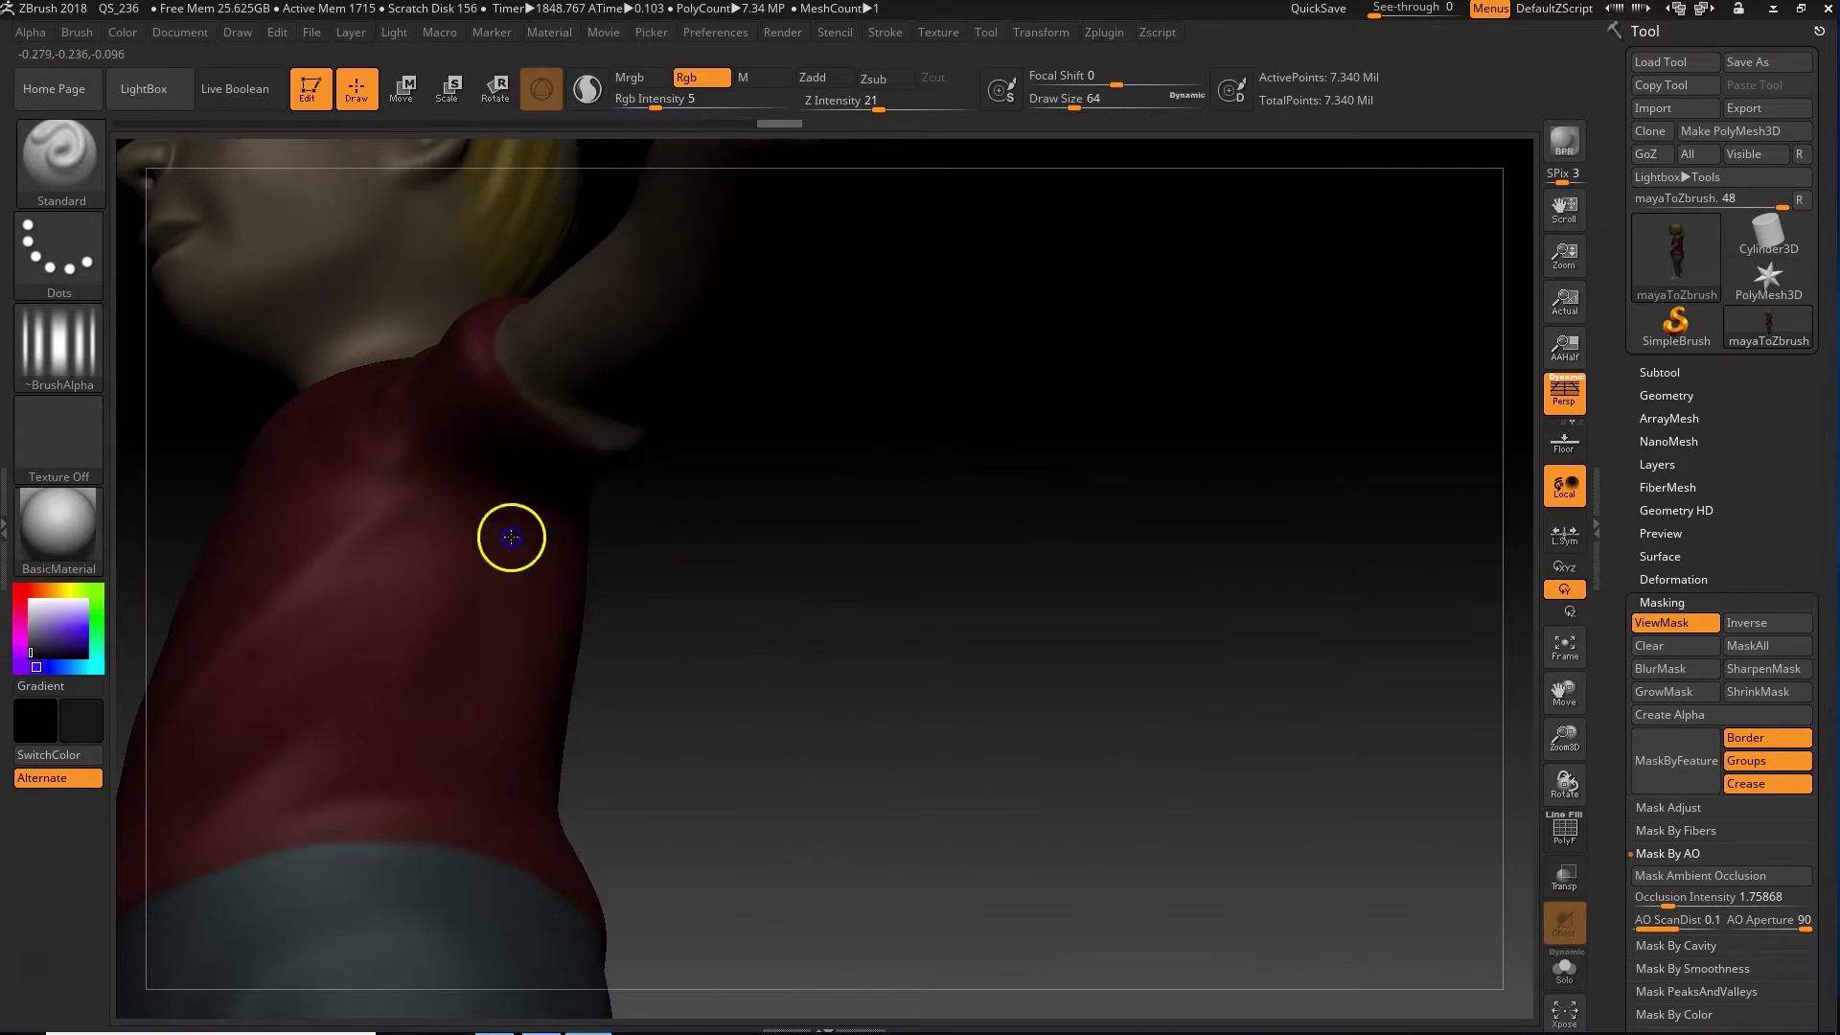
{"action": "left_click_drag", "start_coordinate": [545, 363], "coordinate": [493, 534], "text": "shift"}
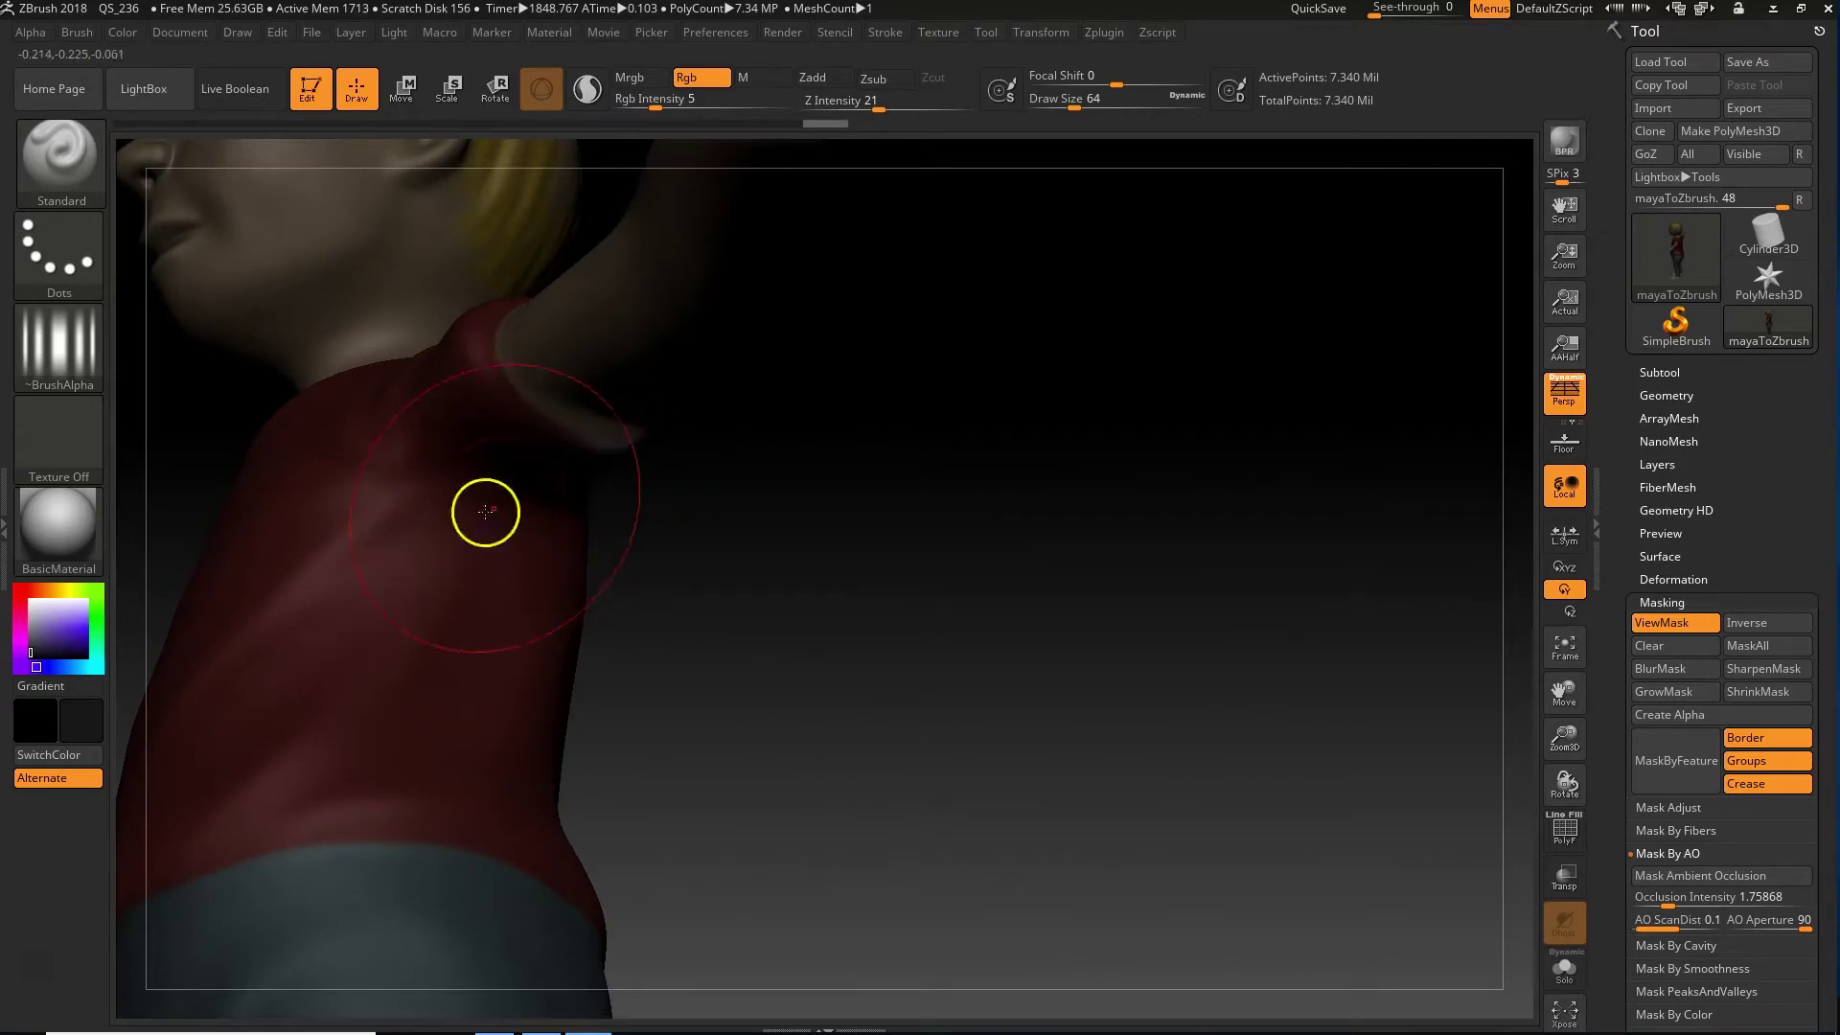
{"action": "left_click_drag", "start_coordinate": [1285, 620], "coordinate": [513, 700]}
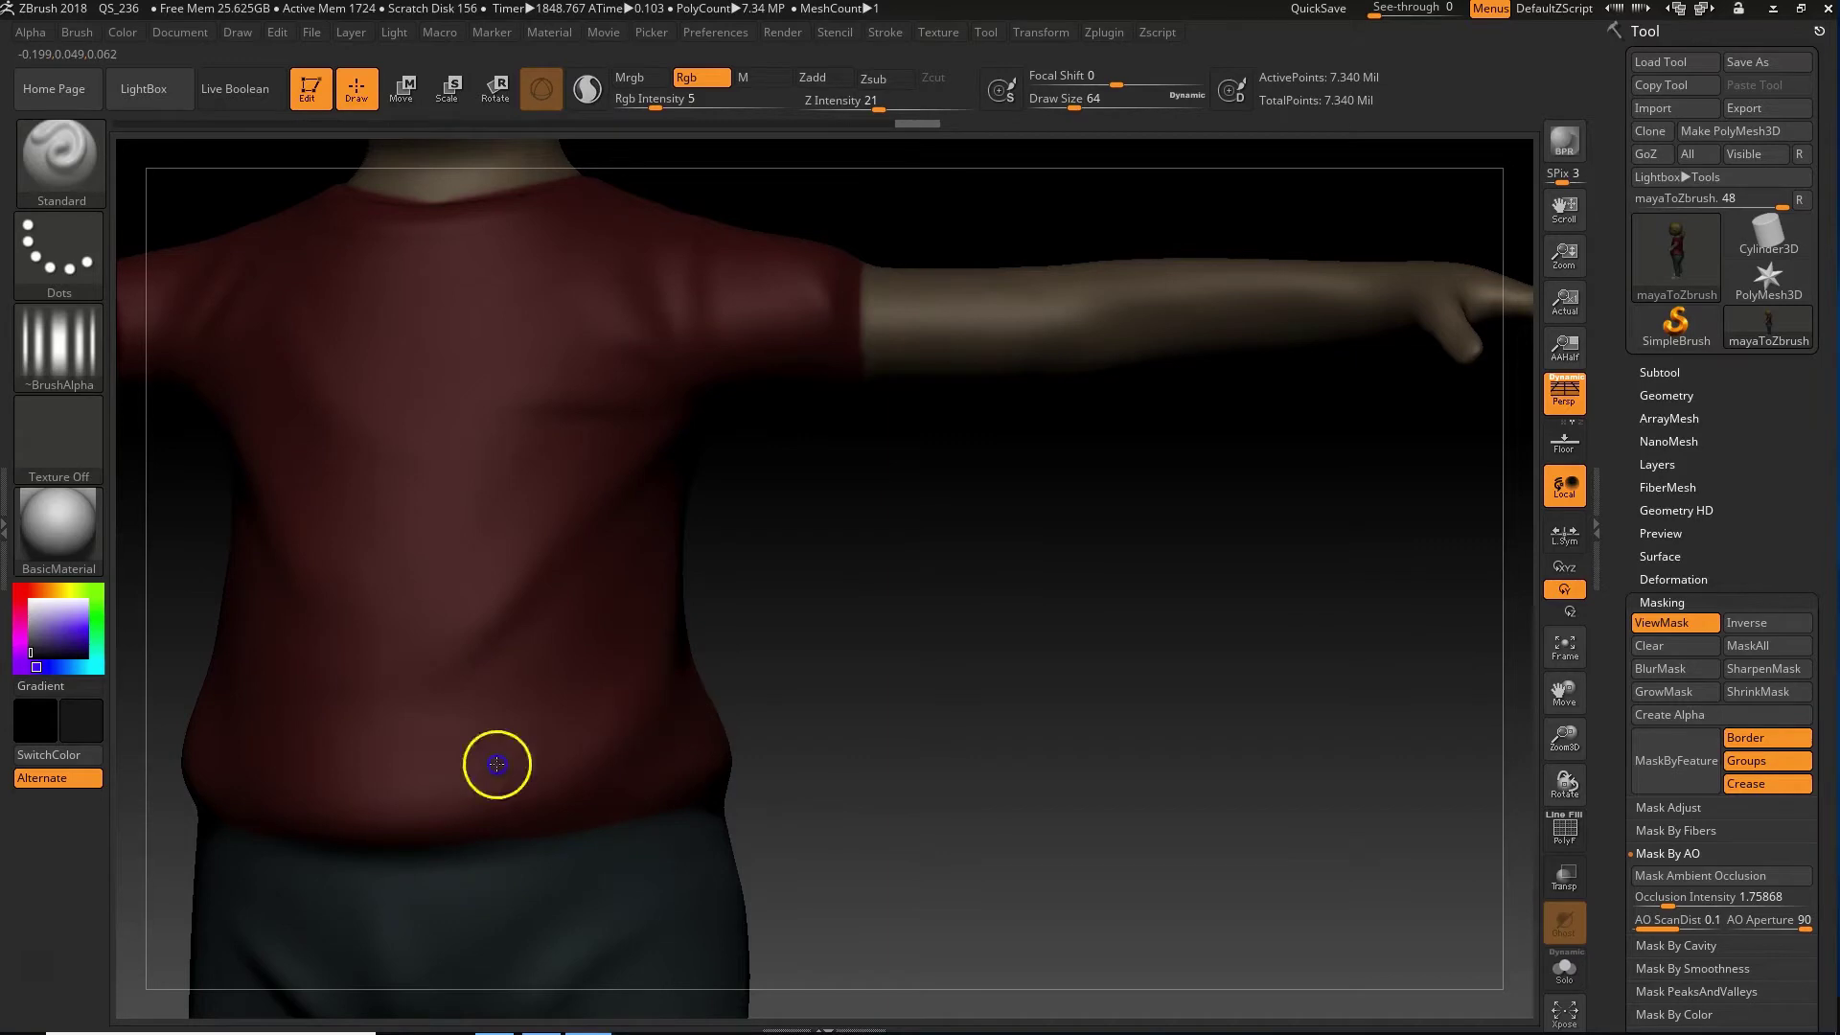
Step: Brush faint dark shading along the waistline where the shirt hem meets the trousers
{"action": "left_click_drag", "start_coordinate": [957, 744], "coordinate": [1095, 585]}
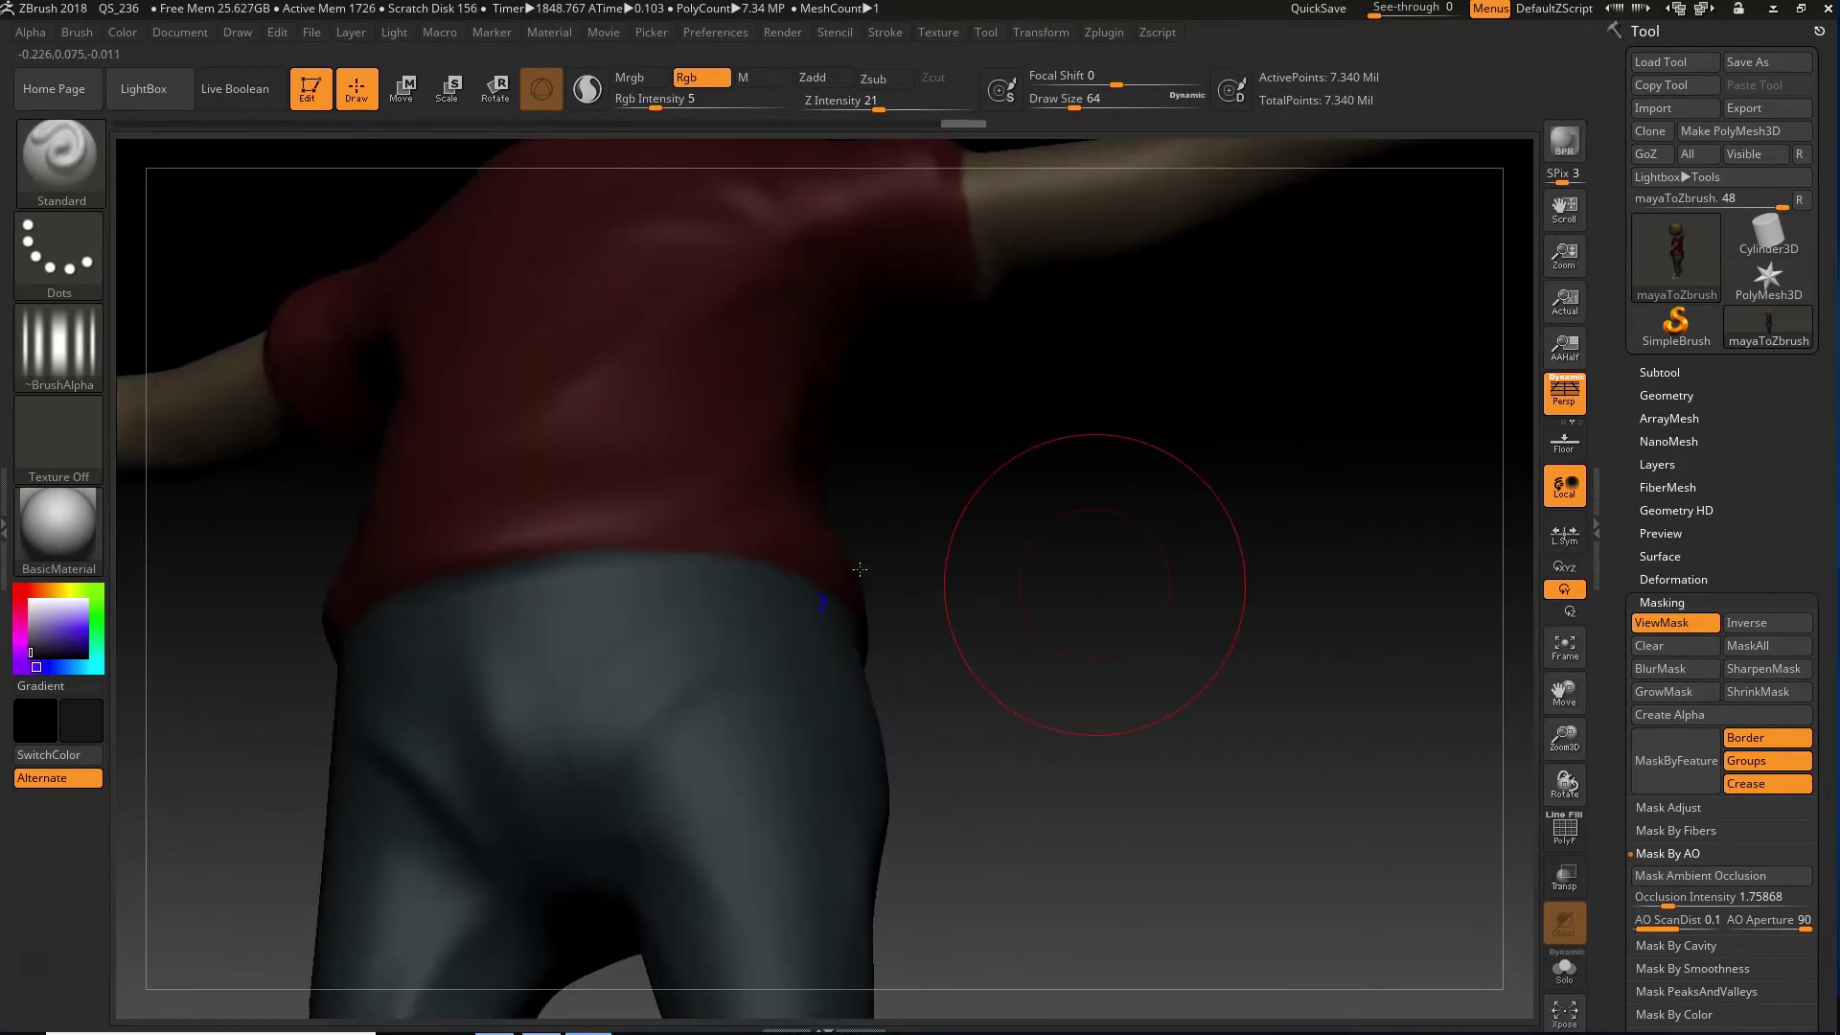
{"action": "left_click_drag", "start_coordinate": [624, 565], "coordinate": [769, 640]}
{"action": "left_click_drag", "start_coordinate": [1219, 604], "coordinate": [1083, 581]}
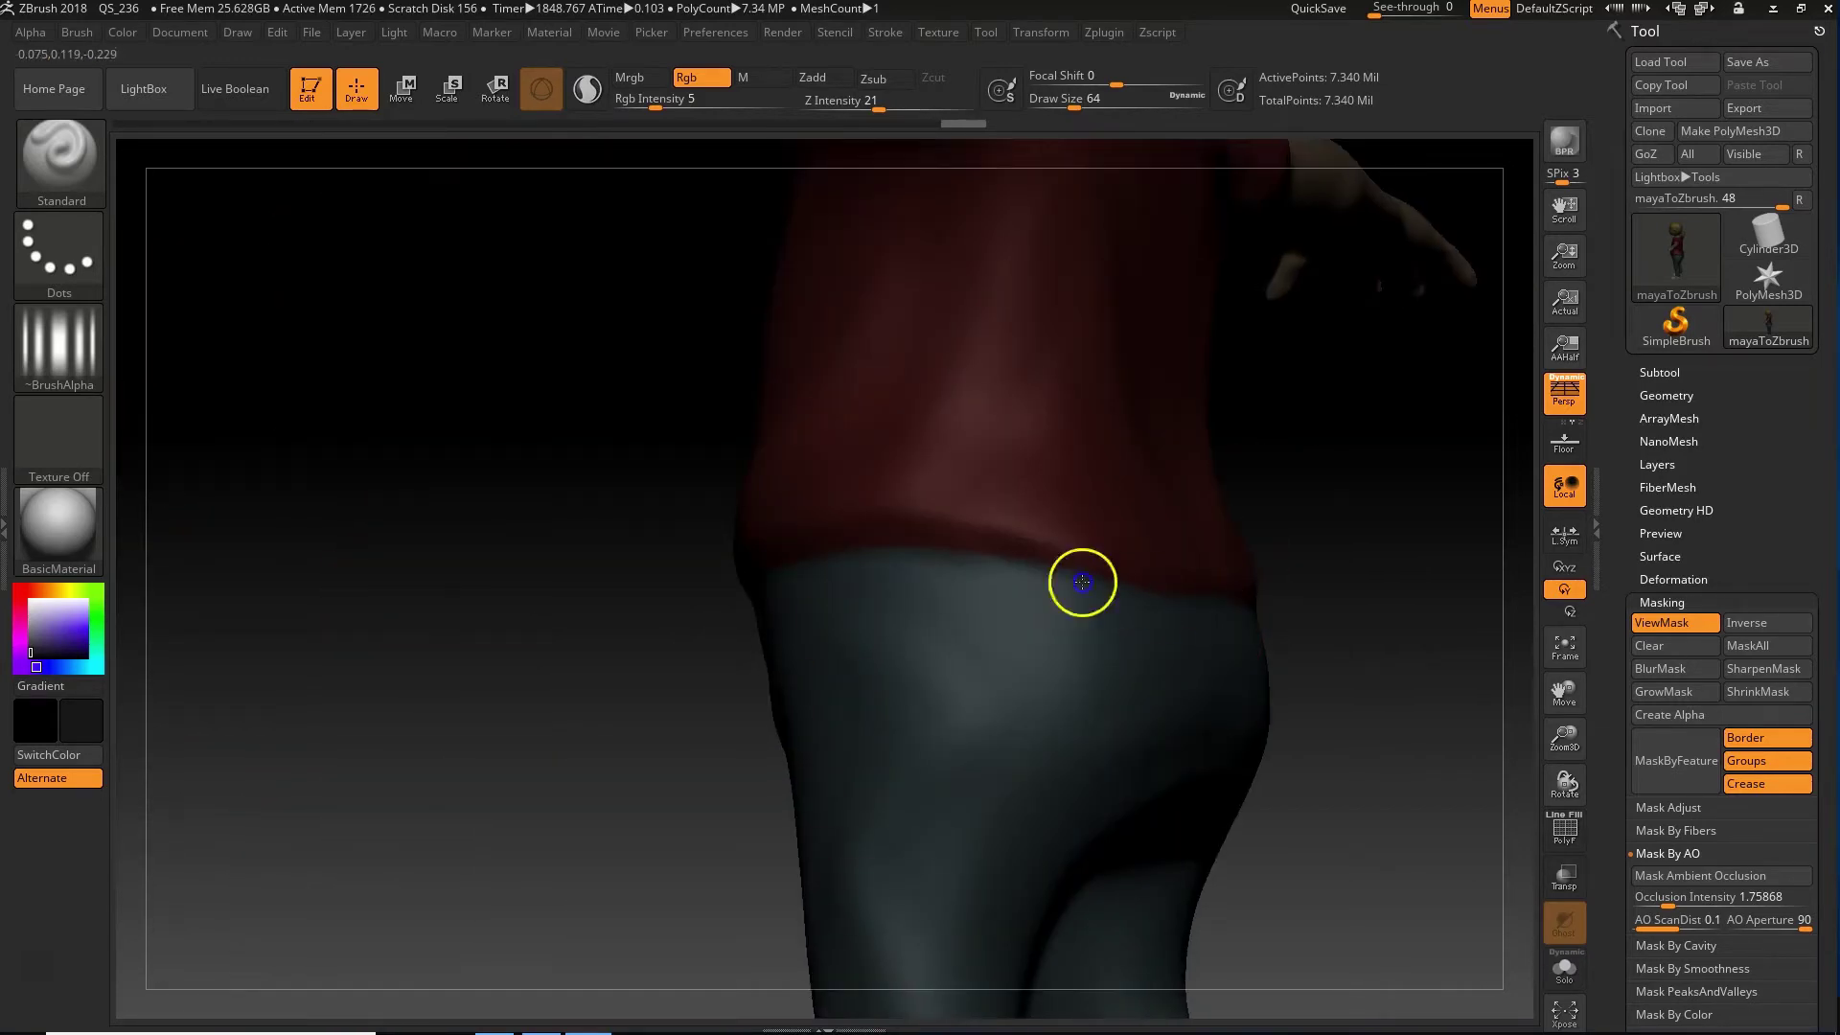
{"action": "left_click_drag", "start_coordinate": [325, 617], "coordinate": [936, 523]}
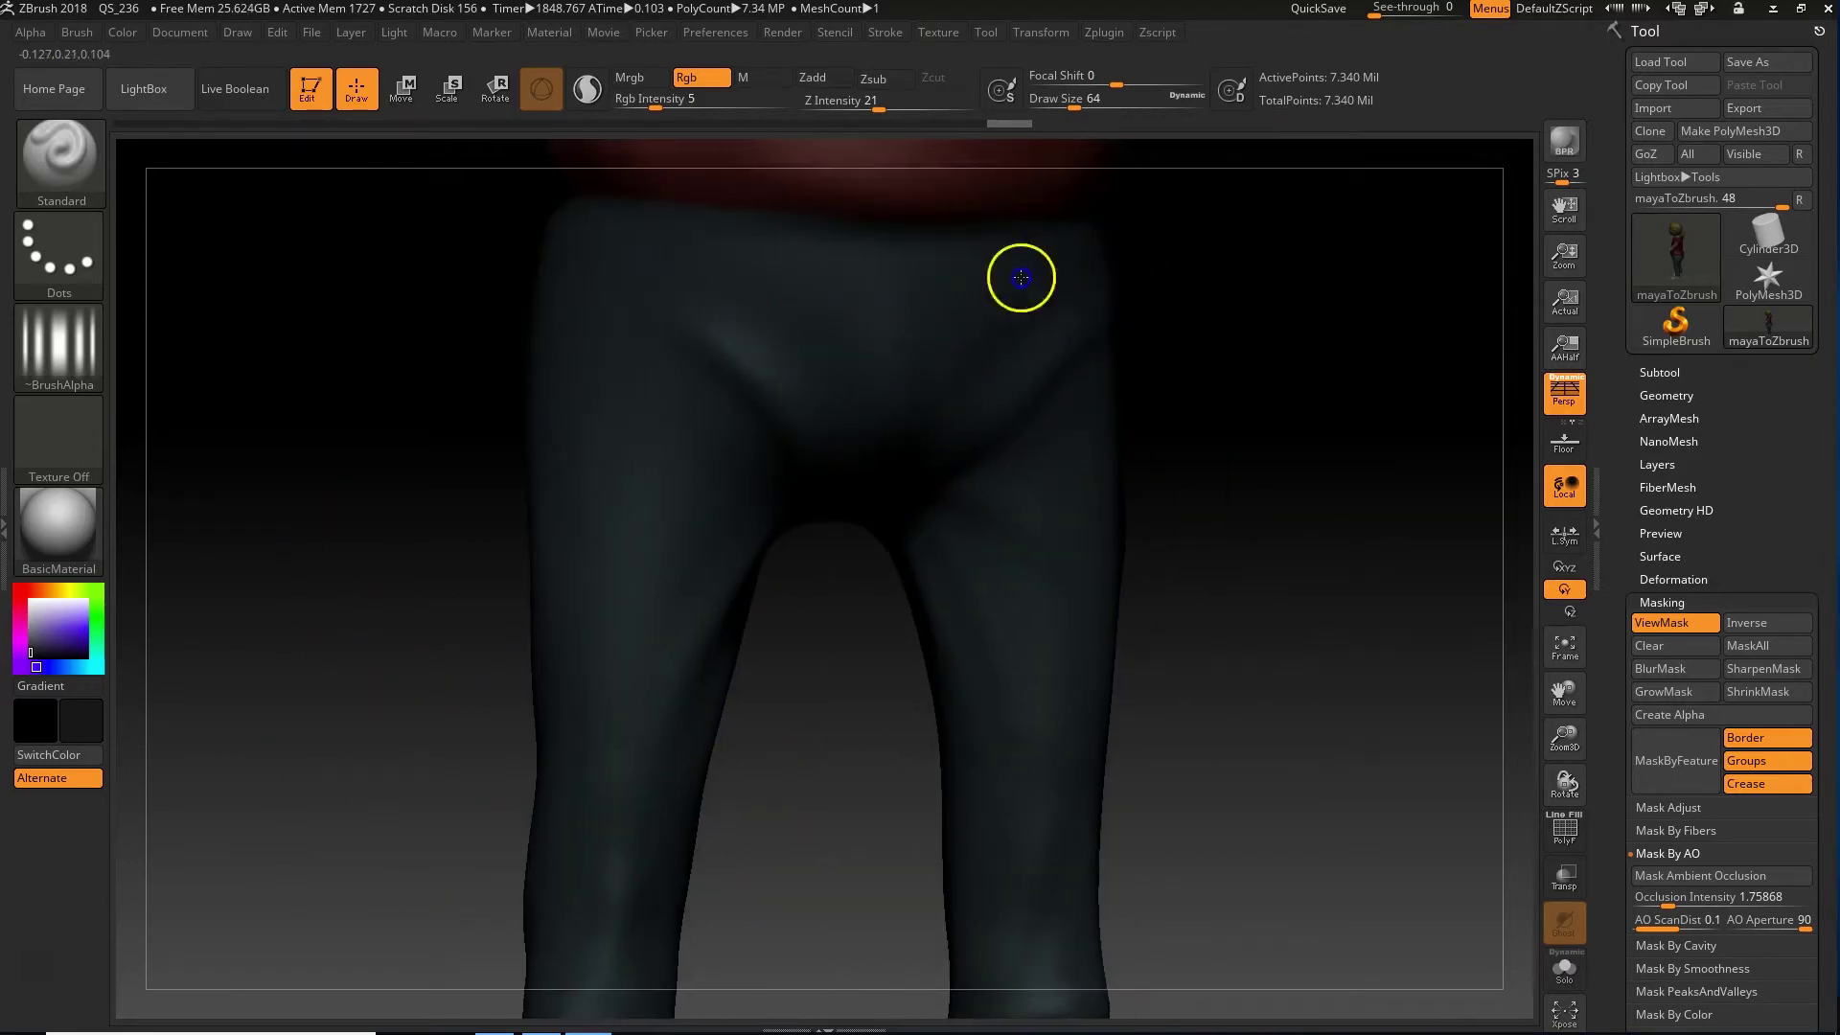
Step: Brush faint dark shading into the crotch folds and down the trouser legs to the shoes
{"action": "left_click_drag", "start_coordinate": [1303, 905], "coordinate": [1020, 477], "text": "alt"}
{"action": "left_click", "coordinate": [735, 917]}
{"action": "left_click_drag", "start_coordinate": [1154, 817], "coordinate": [1094, 830]}
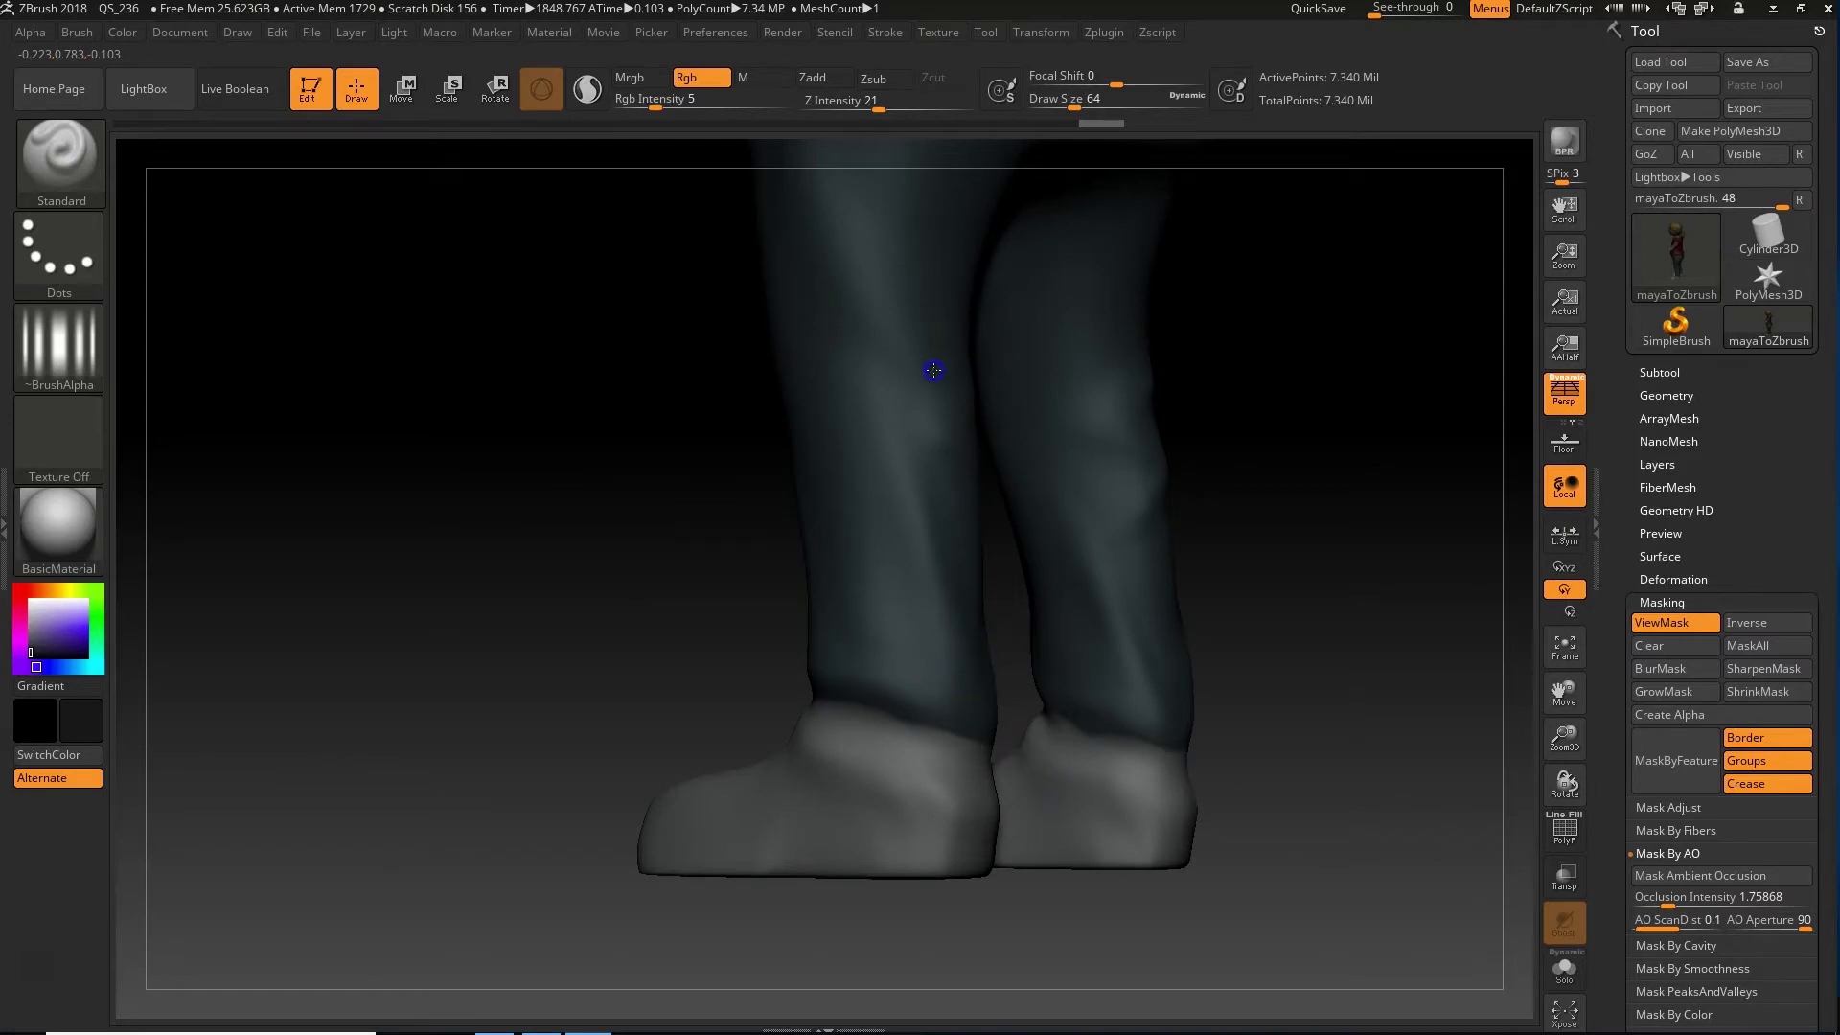
{"action": "left_click_drag", "start_coordinate": [1389, 431], "coordinate": [1274, 811], "text": "alt"}
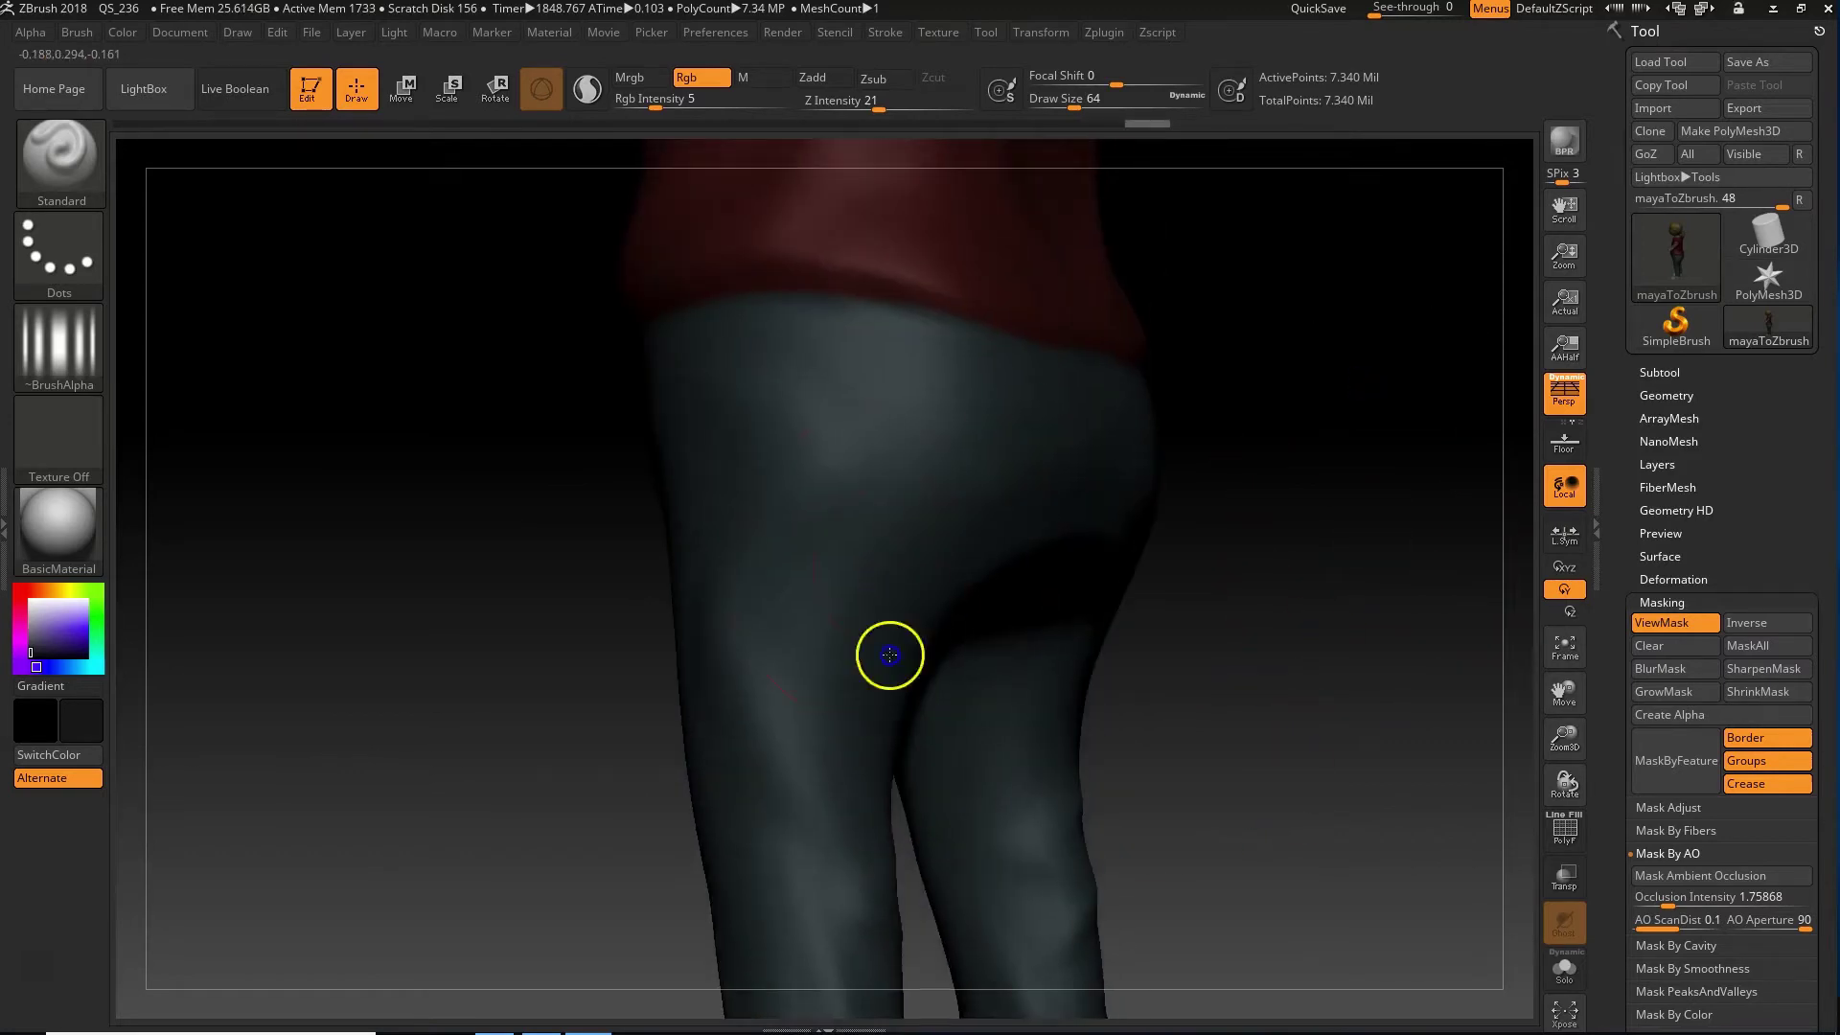
Step: Set the brush's Rgb Intensity to 24 and darken the recesses of the trouser legs, cuffs and crotch
{"action": "right_click", "coordinate": [831, 610]}
{"action": "left_click_drag", "start_coordinate": [814, 646], "coordinate": [835, 650]}
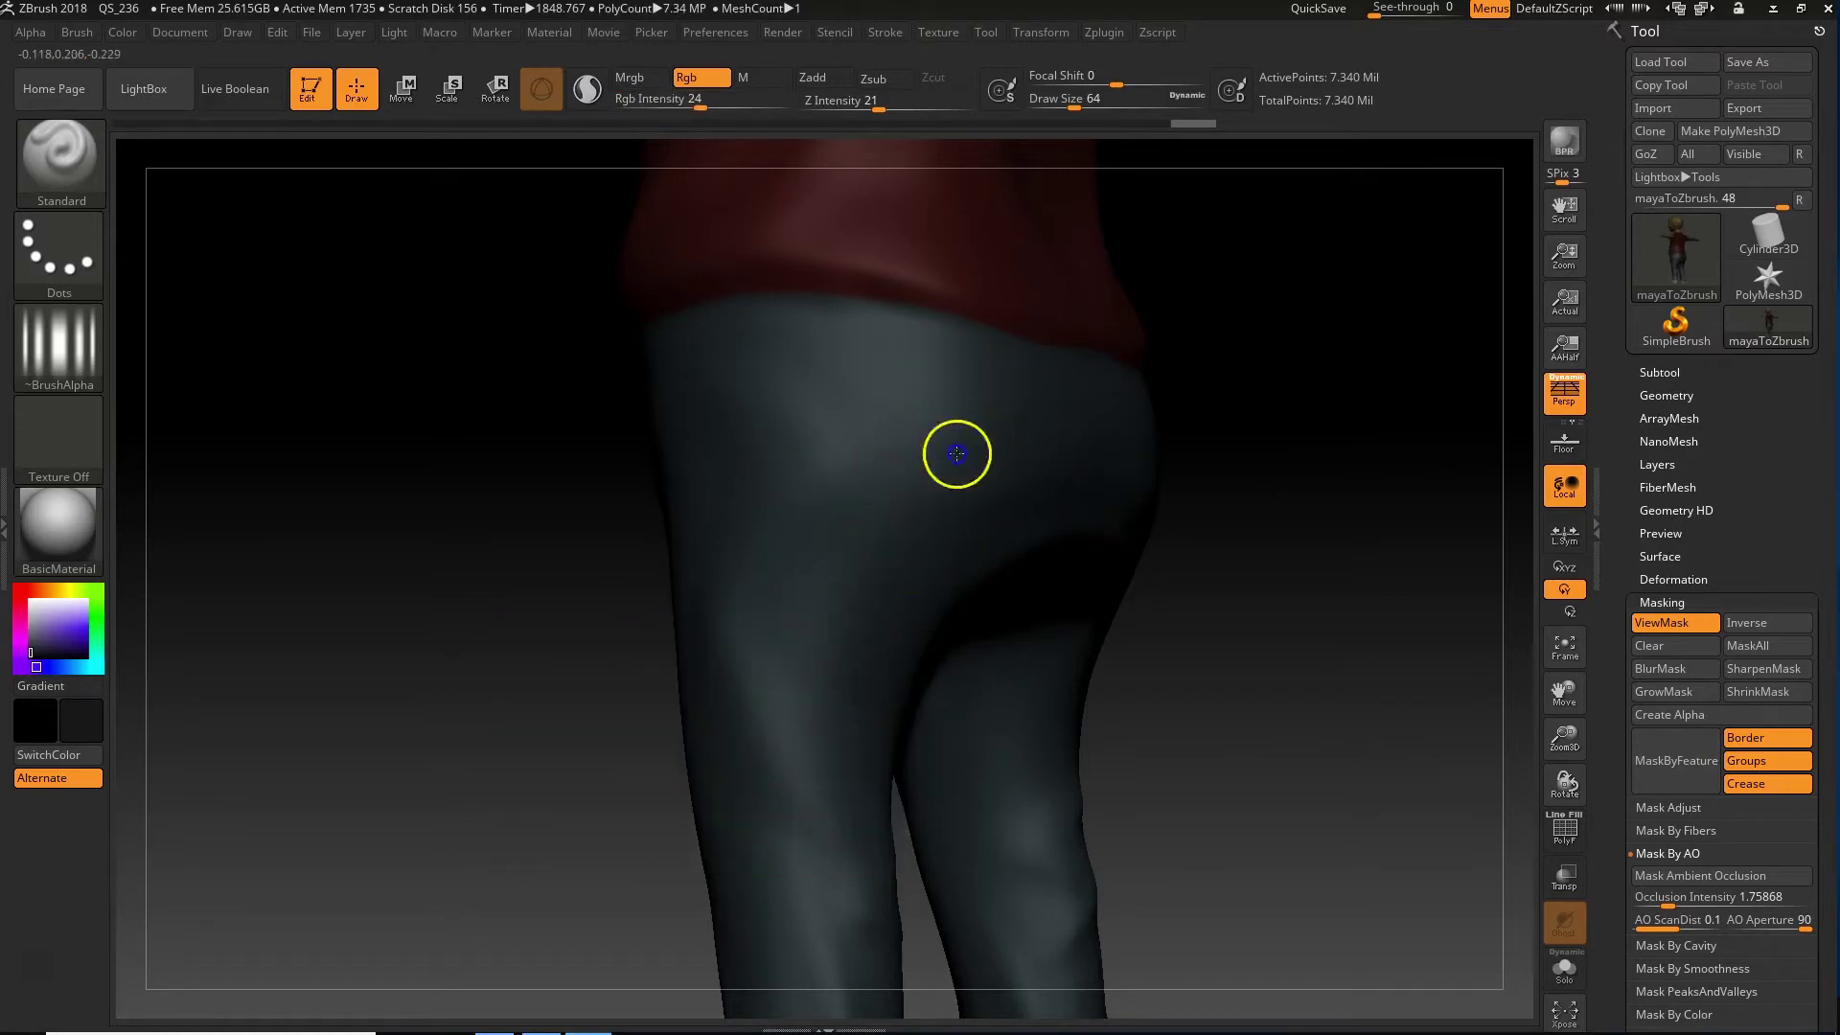
{"action": "left_click_drag", "start_coordinate": [1351, 780], "coordinate": [1246, 398], "text": "alt"}
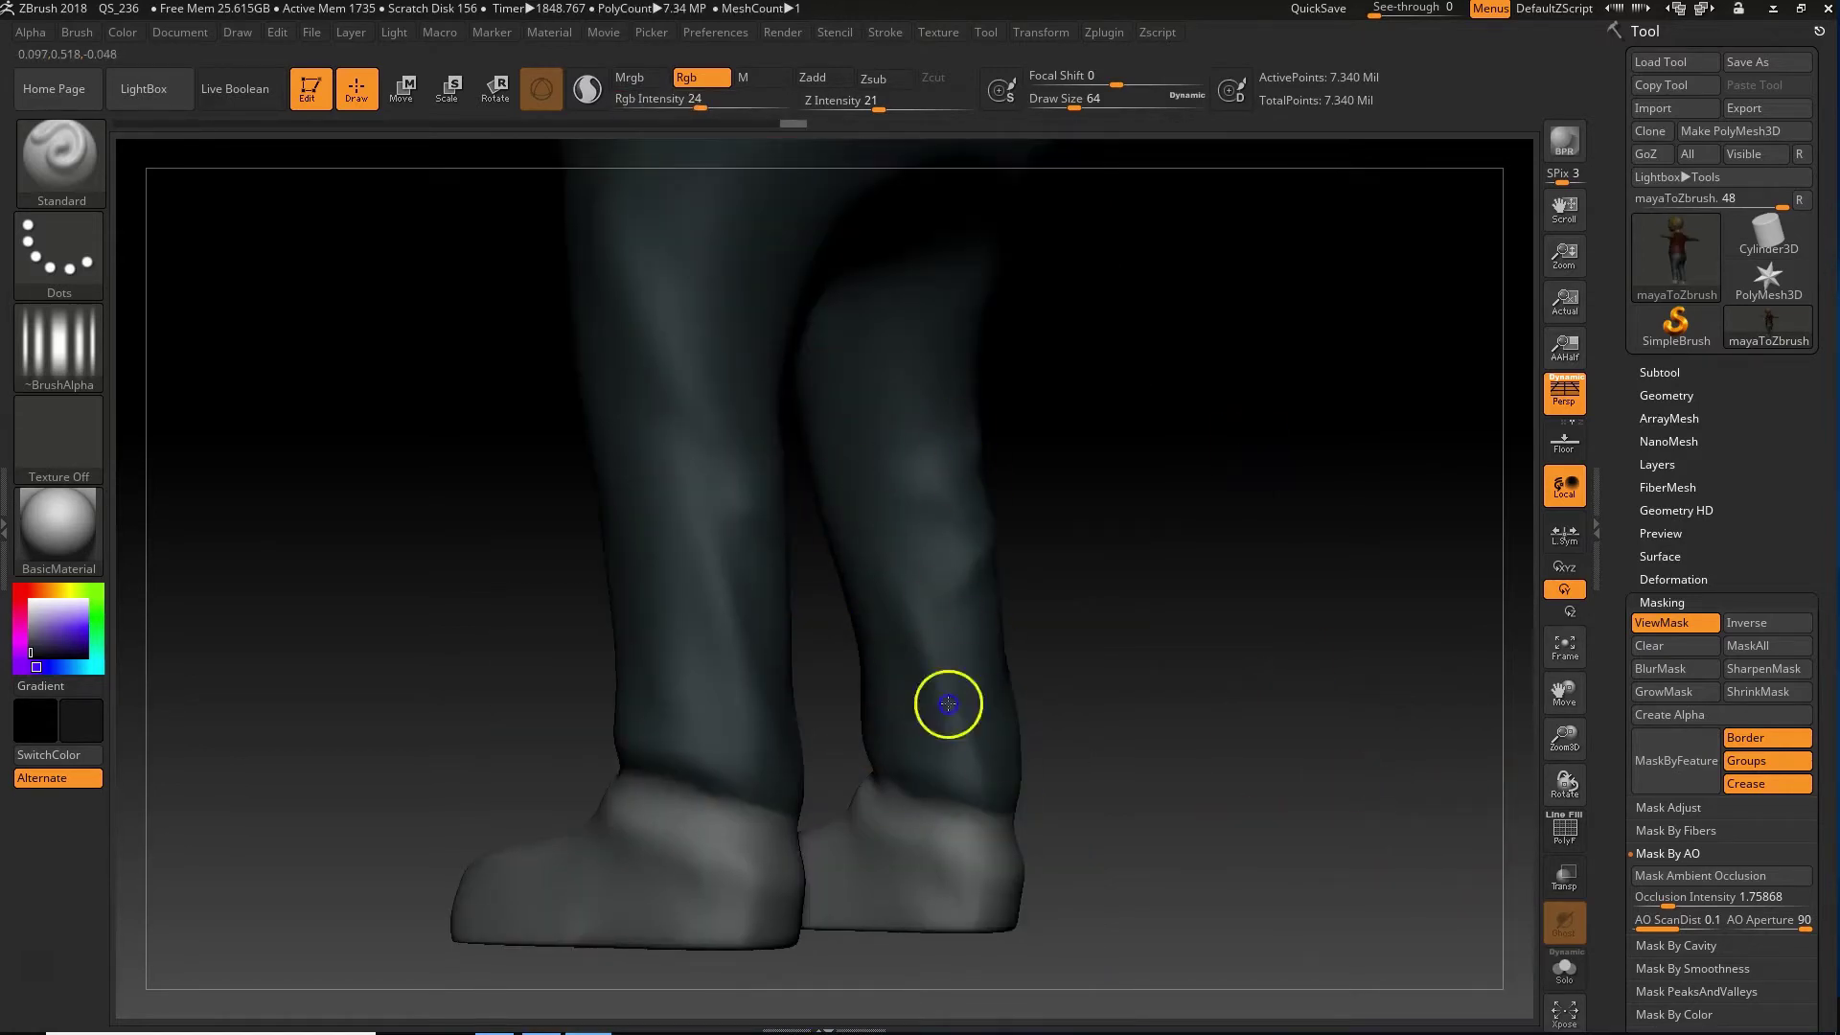
{"action": "left_click_drag", "start_coordinate": [1289, 608], "coordinate": [1326, 439], "text": "alt"}
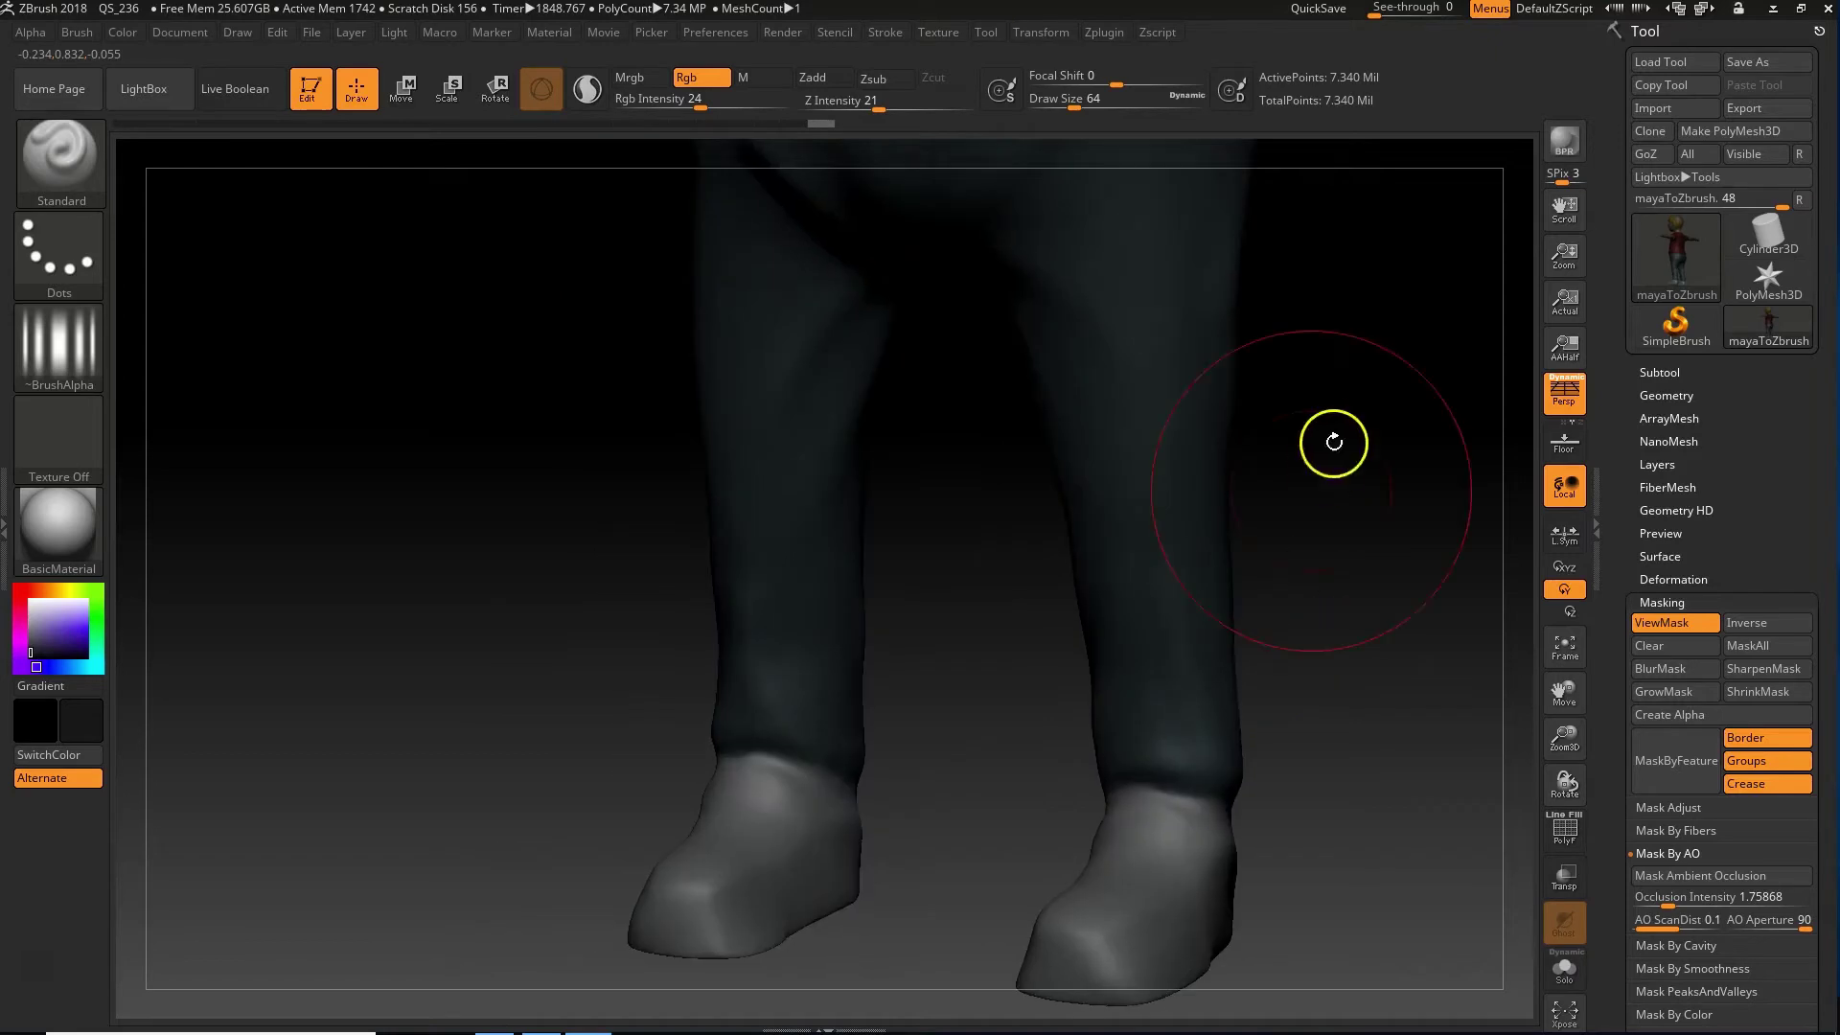
{"action": "left_click_drag", "start_coordinate": [1264, 825], "coordinate": [974, 462], "text": "alt"}
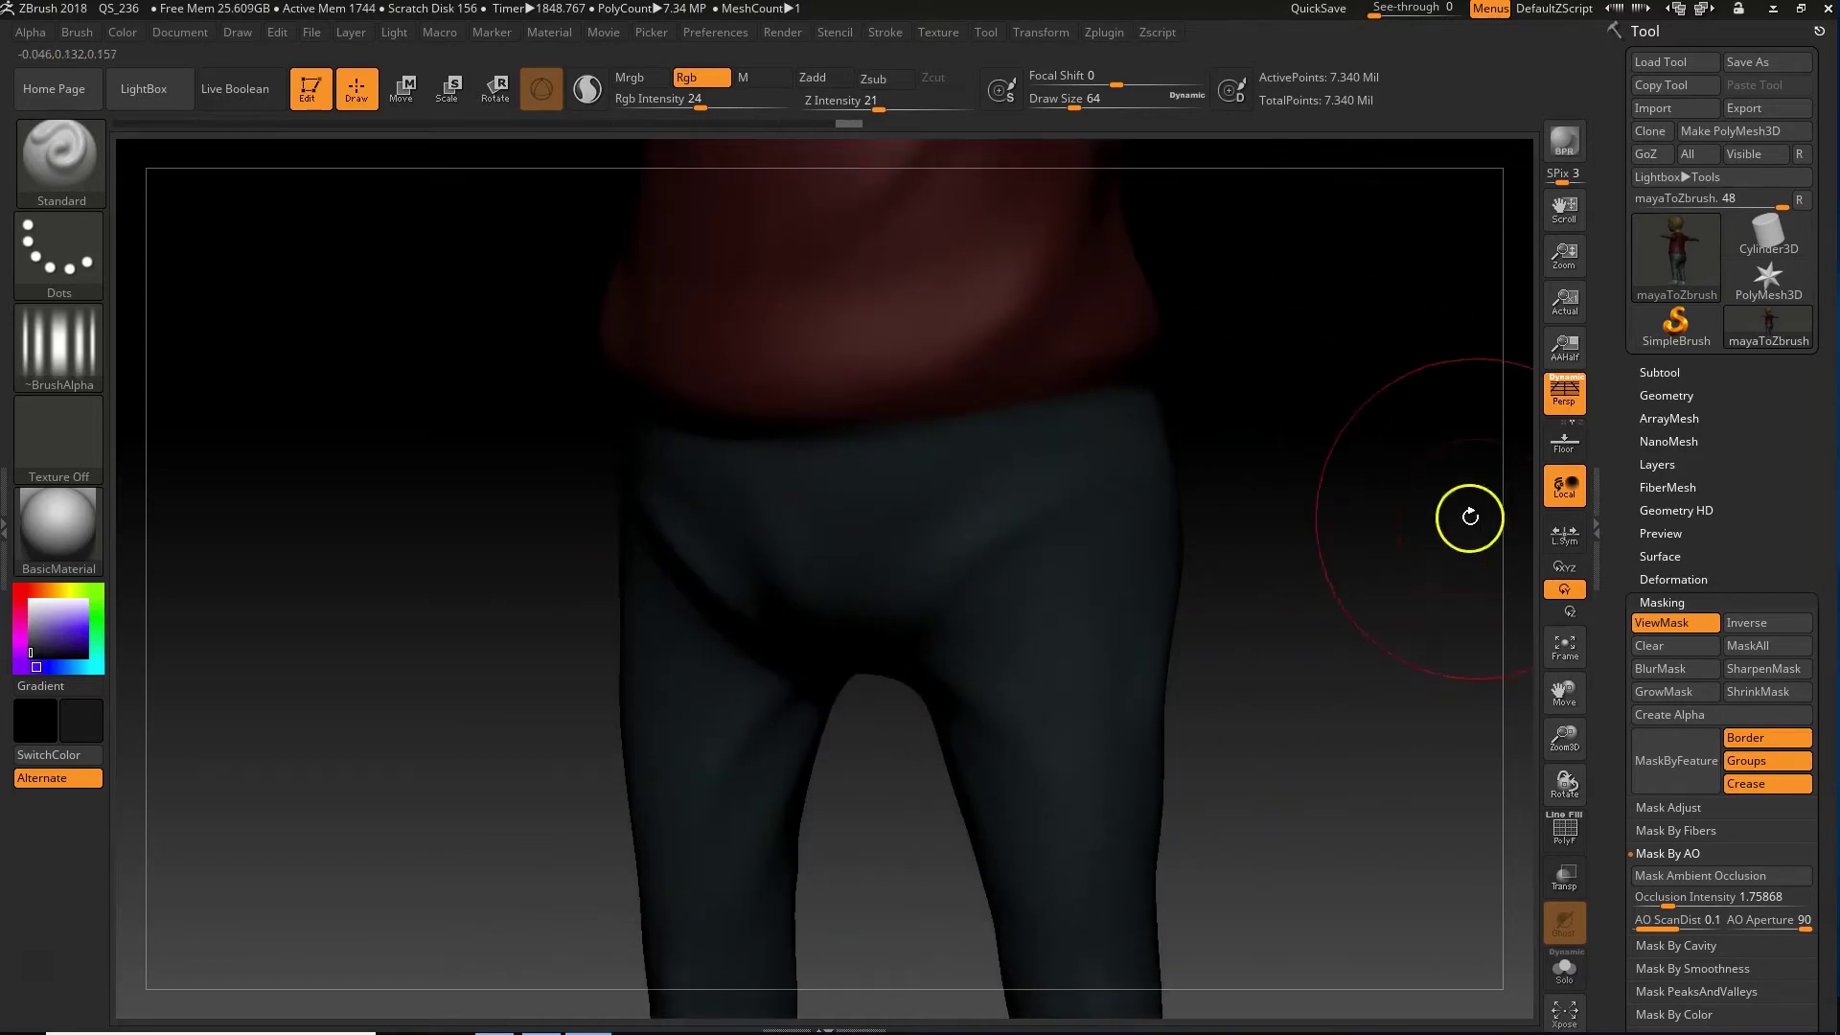
Step: Brush stronger dark shading into the shirt's folds, underarms and sleeve edges
{"action": "left_click_drag", "start_coordinate": [1284, 958], "coordinate": [967, 622], "text": "alt"}
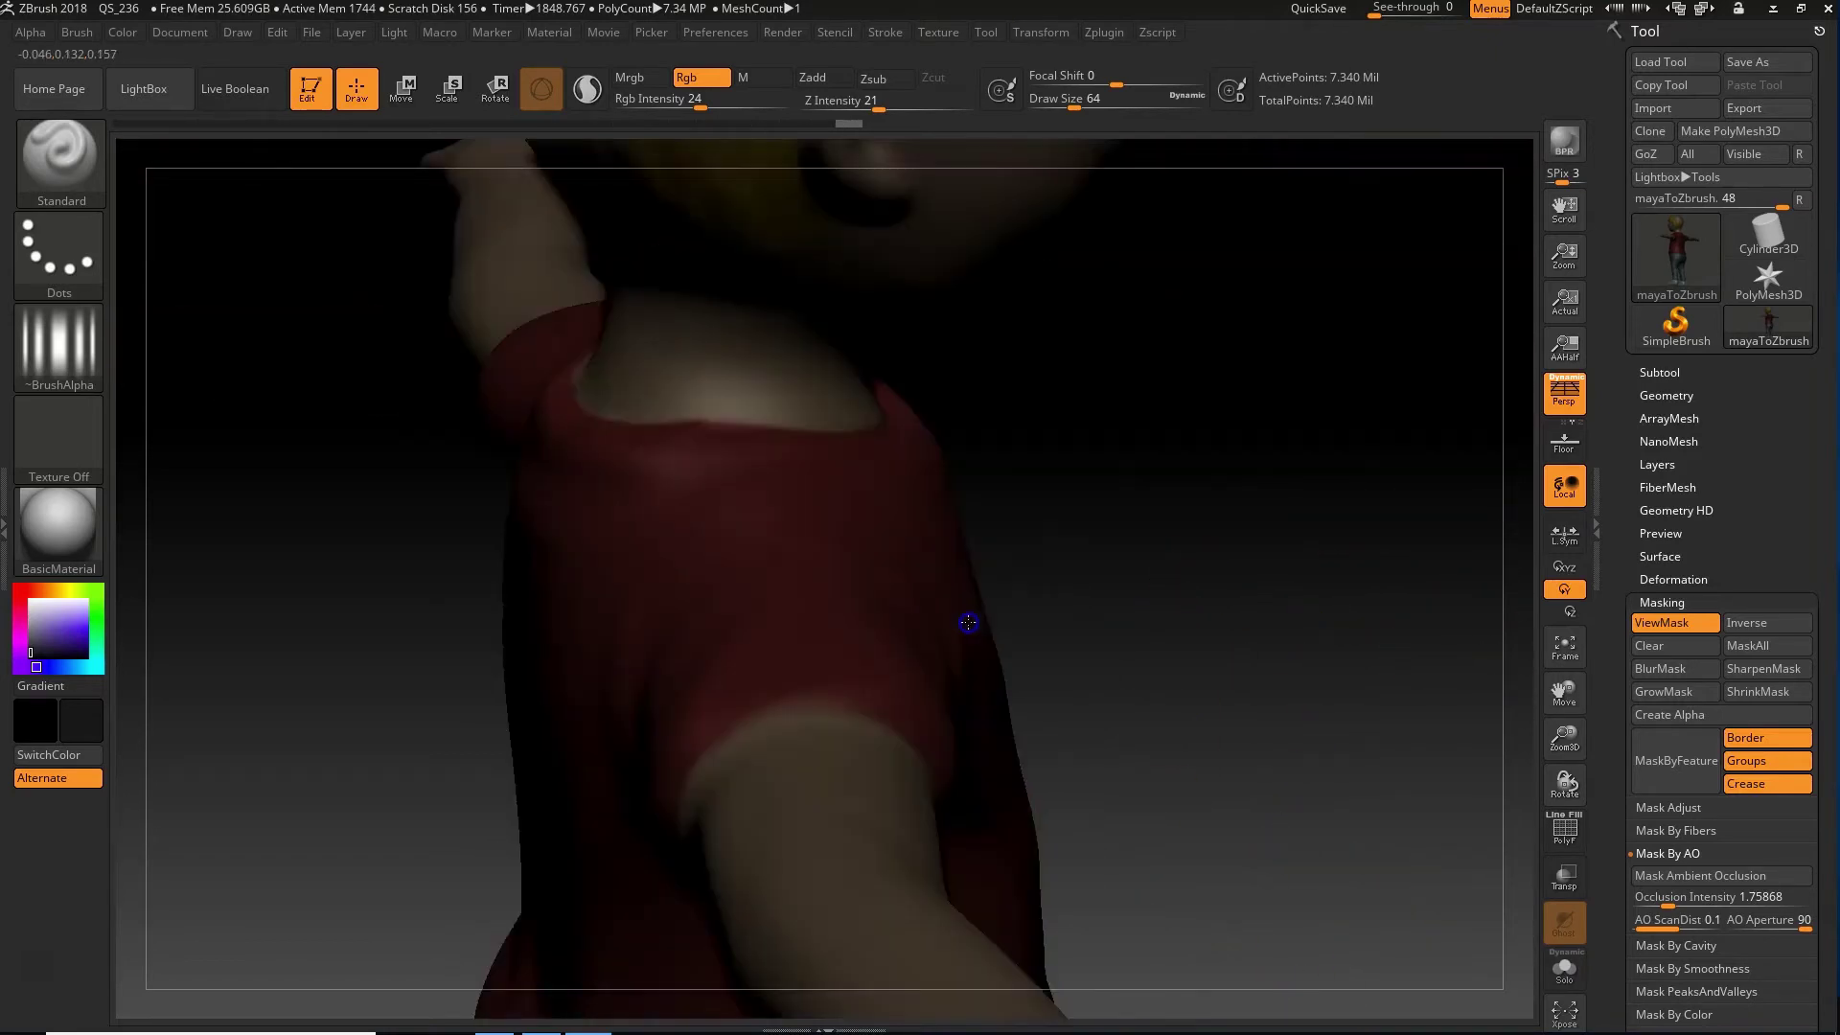
{"action": "left_click_drag", "start_coordinate": [1178, 573], "coordinate": [1022, 464]}
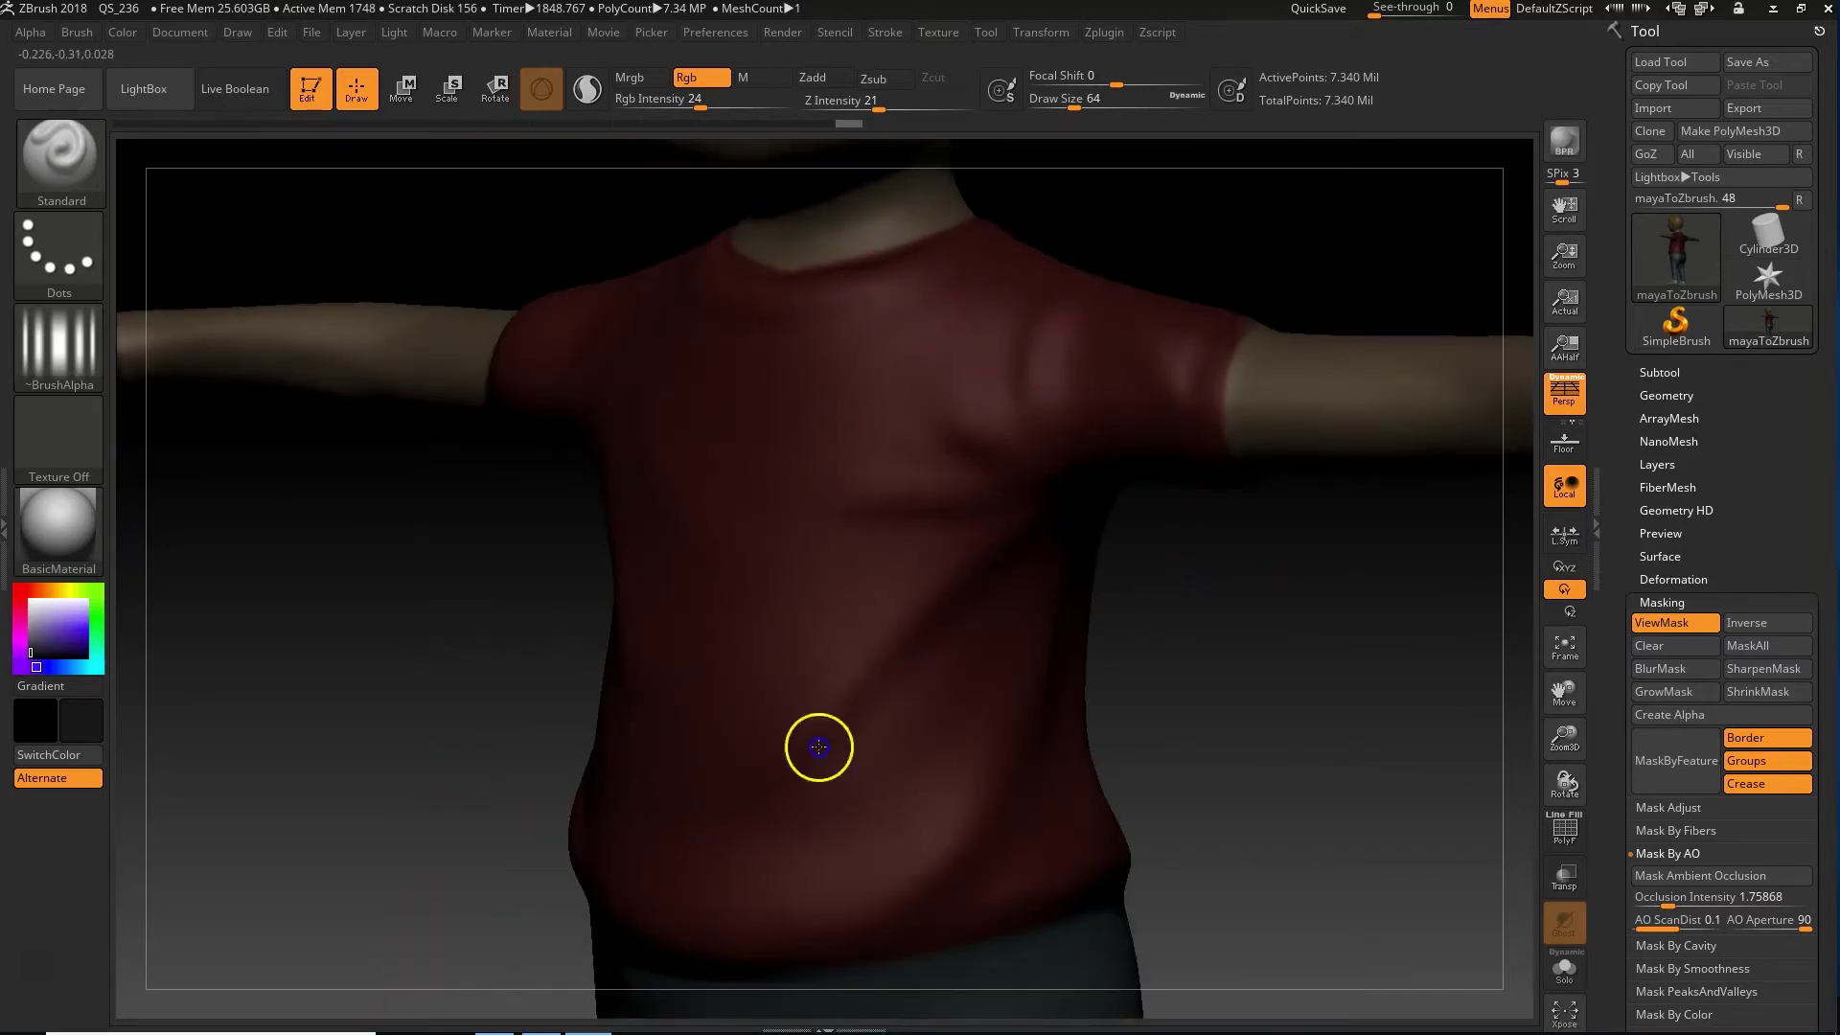
{"action": "left_click_drag", "start_coordinate": [1322, 690], "coordinate": [1141, 690]}
{"action": "right_click_drag", "start_coordinate": [1004, 679], "coordinate": [976, 383]}
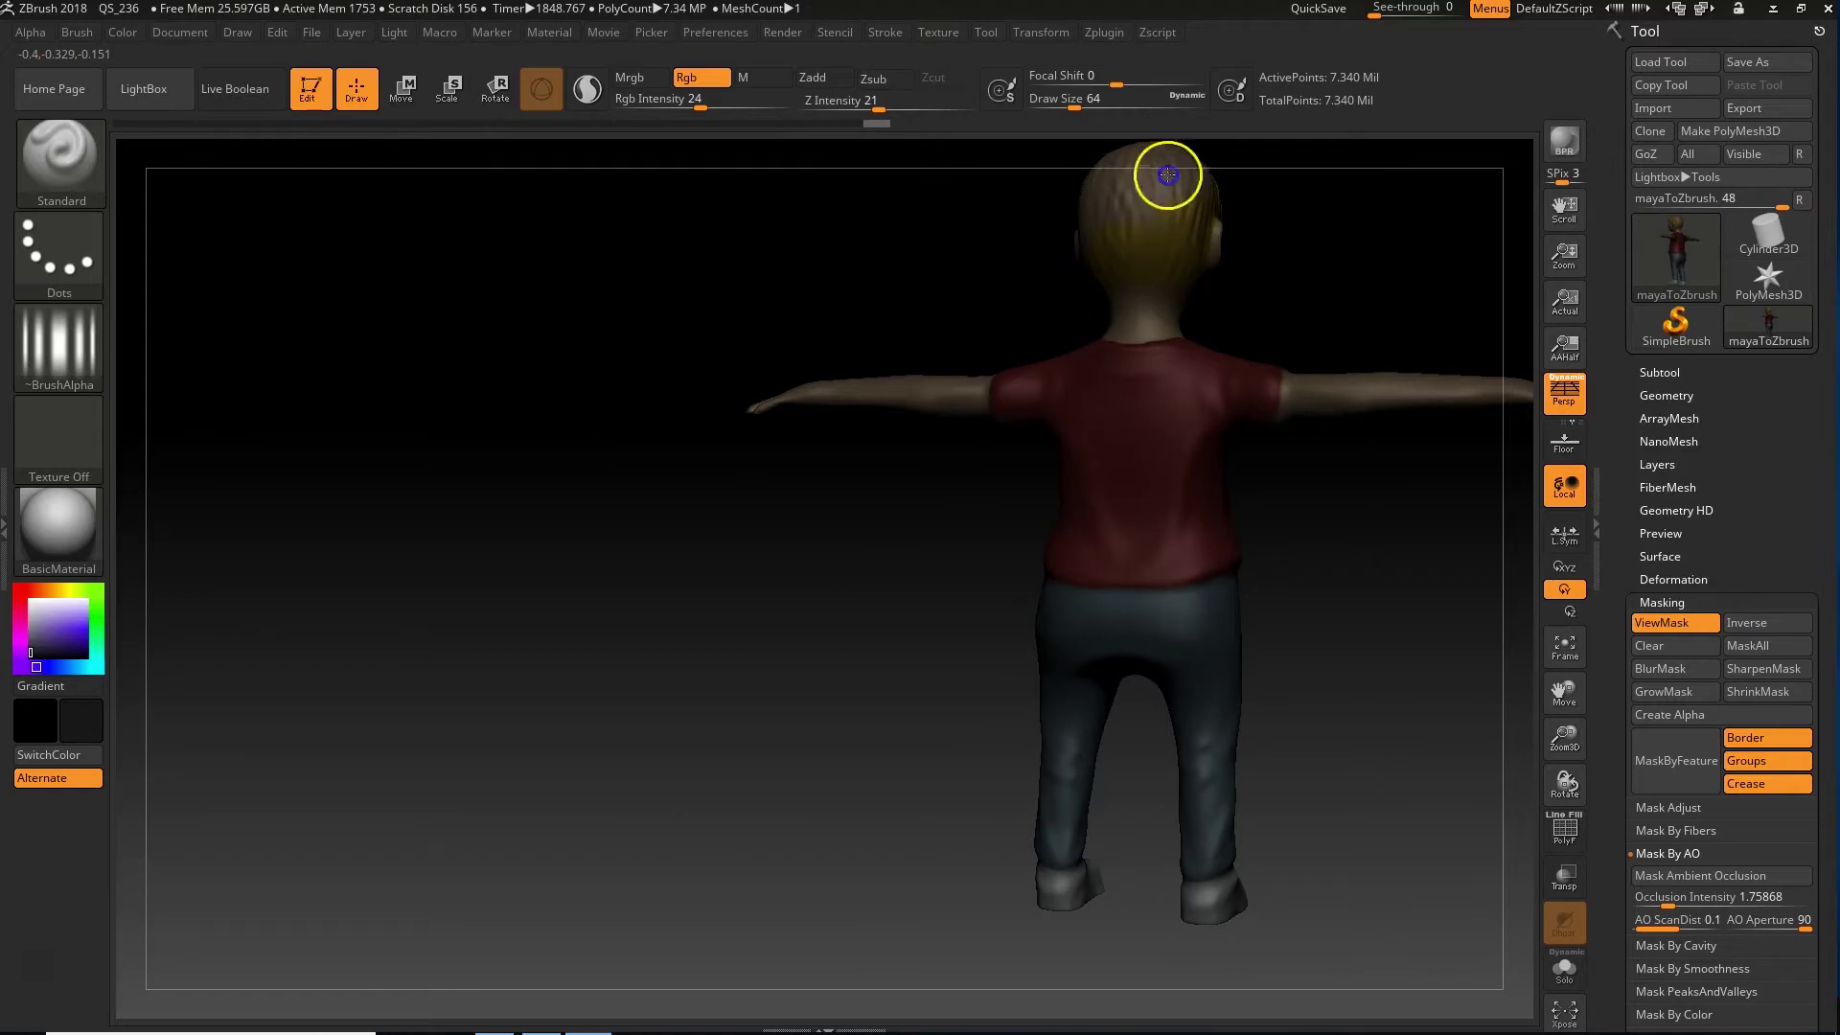
Step: Clear the ambient occlusion mask and inspect the shading on the face, neck and shirt from several angles
{"action": "mouse_move", "coordinate": [840, 363]}
{"action": "left_mouse_down"}
{"action": "mouse_move", "coordinate": [1006, 322]}
{"action": "mouse_move", "coordinate": [1113, 463]}
{"action": "mouse_move", "coordinate": [1074, 482]}
{"action": "mouse_move", "coordinate": [1095, 483]}
{"action": "mouse_move", "coordinate": [849, 374]}
{"action": "left_mouse_up"}
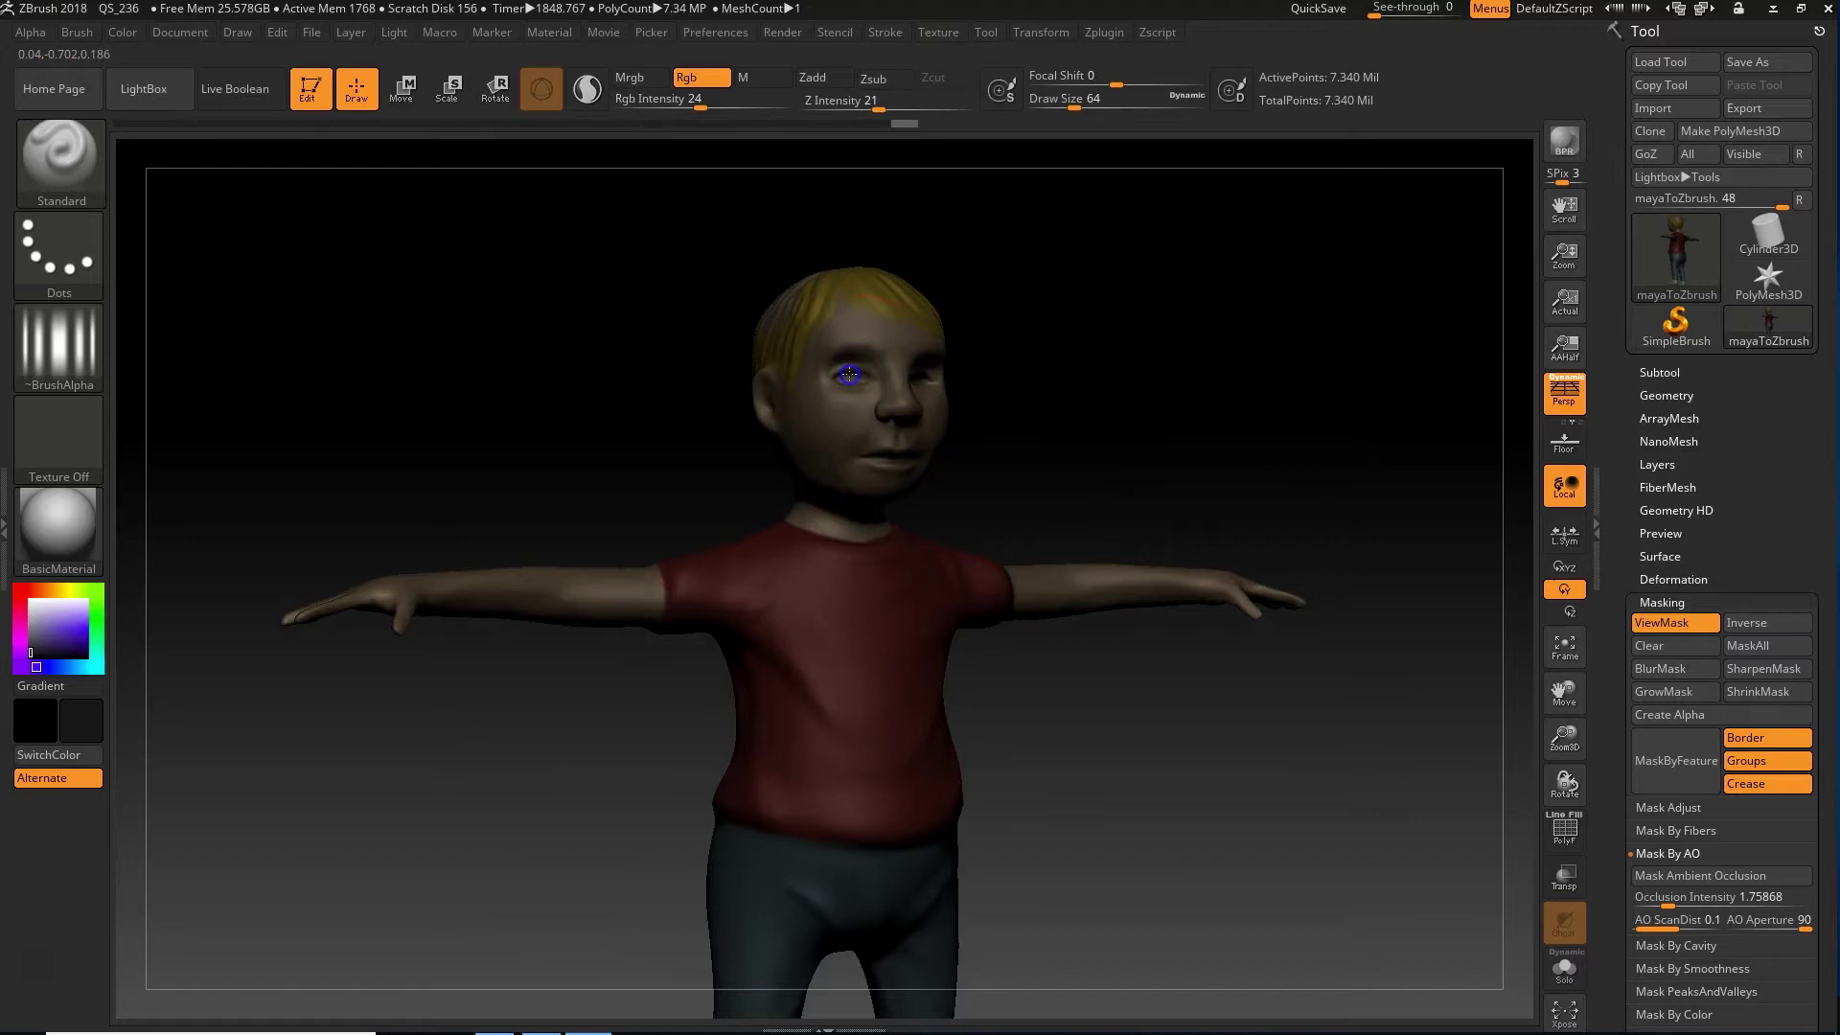
{"action": "left_click_drag", "start_coordinate": [1293, 440], "coordinate": [1241, 464]}
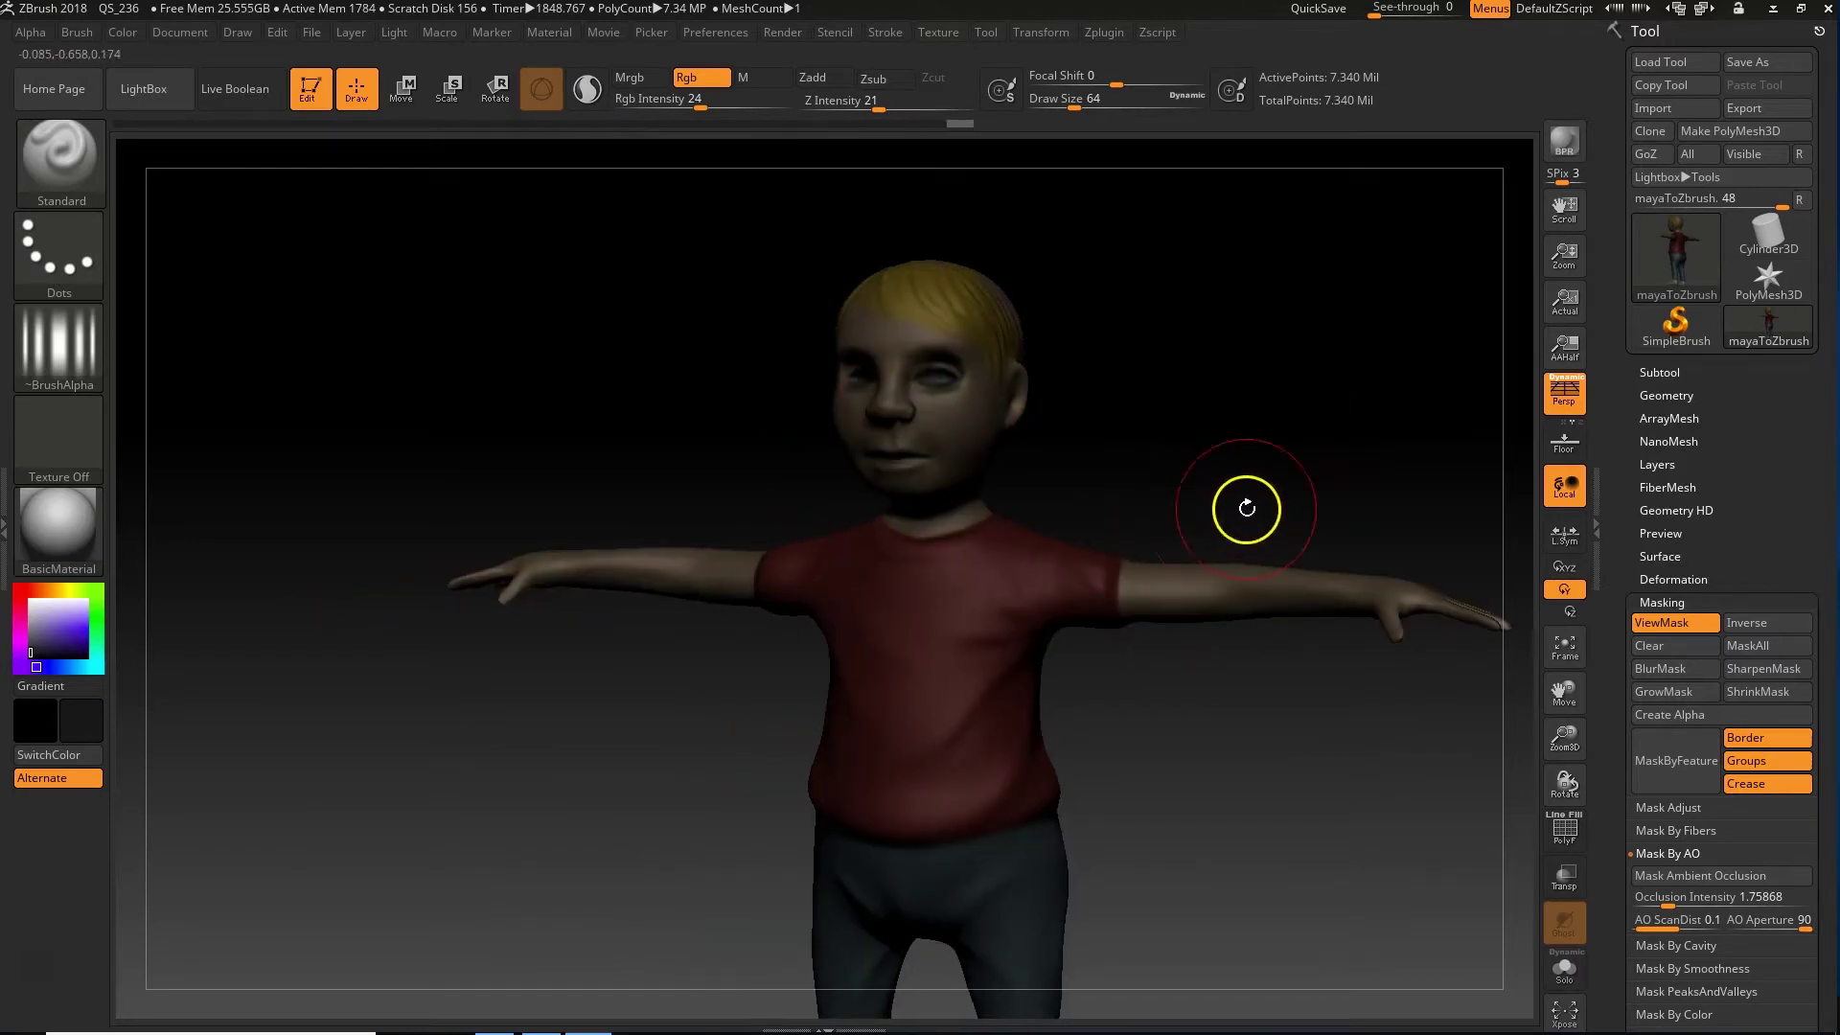
{"action": "left_click_drag", "start_coordinate": [1190, 288], "coordinate": [1258, 391], "text": "ctrl"}
{"action": "left_click_drag", "start_coordinate": [1240, 794], "coordinate": [1226, 750], "text": "alt"}
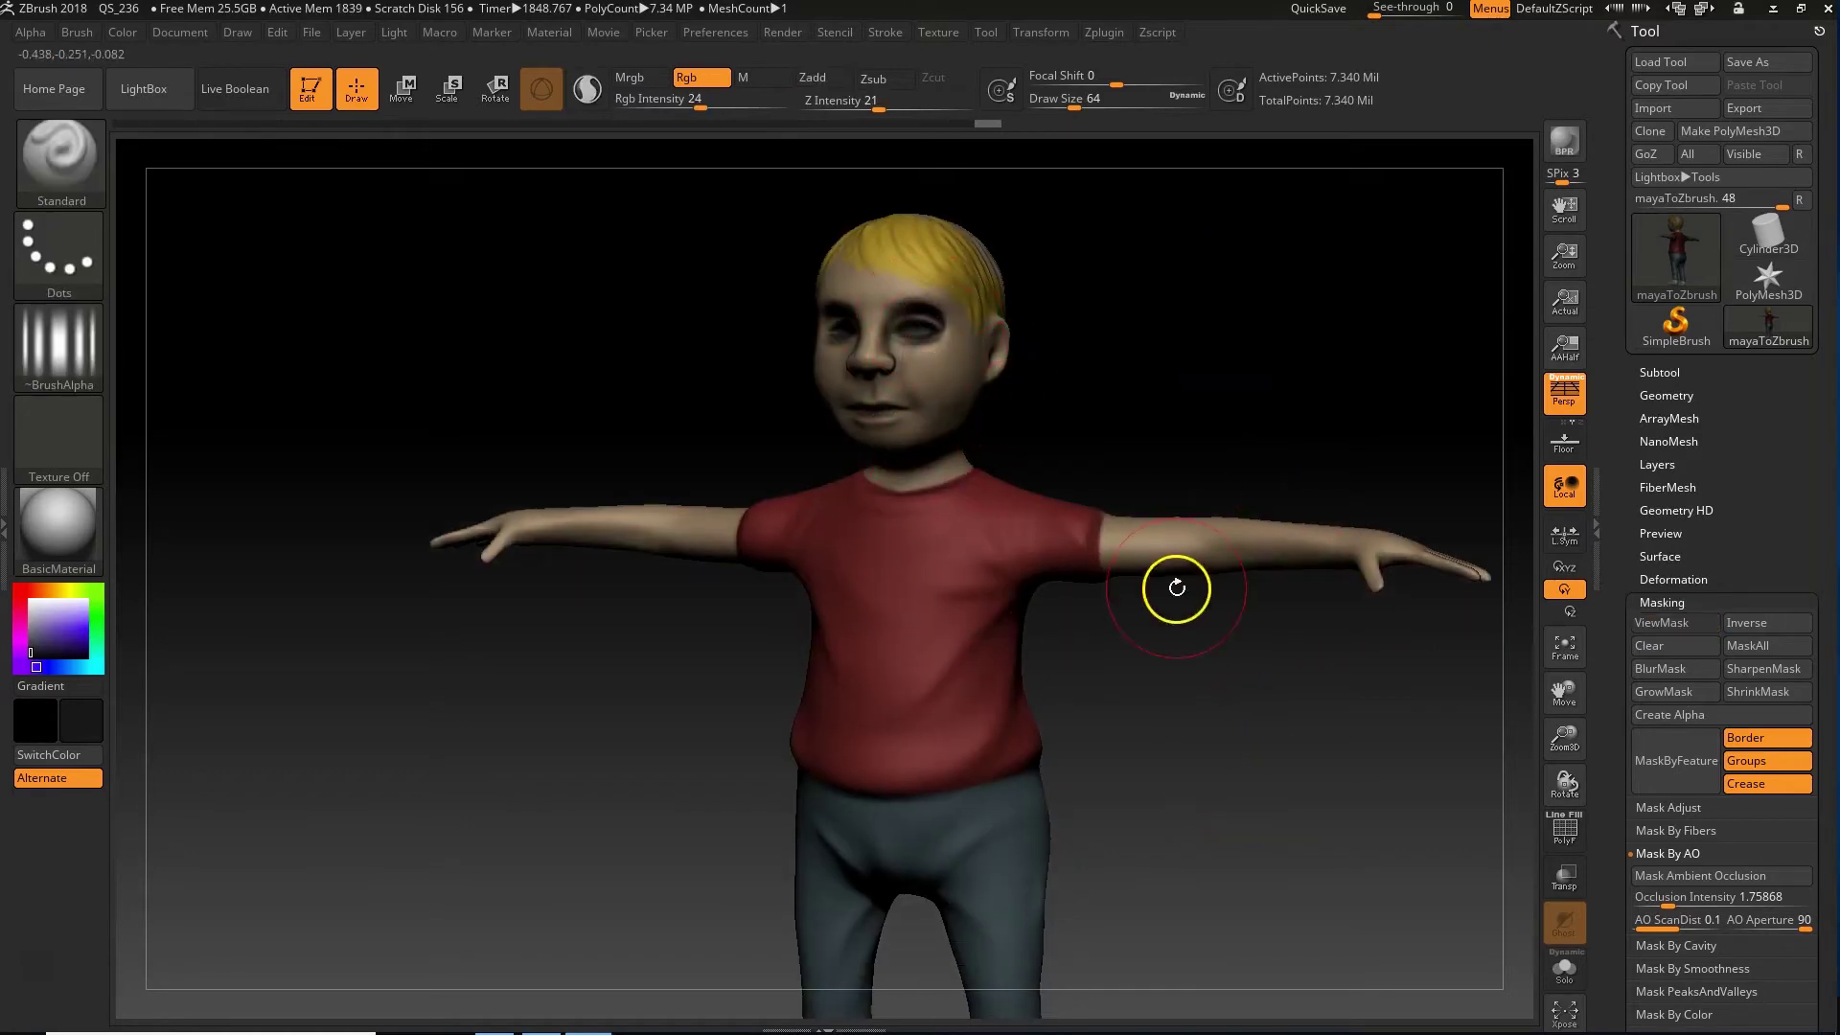
{"action": "left_click_drag", "start_coordinate": [1240, 682], "coordinate": [1299, 760], "text": "alt"}
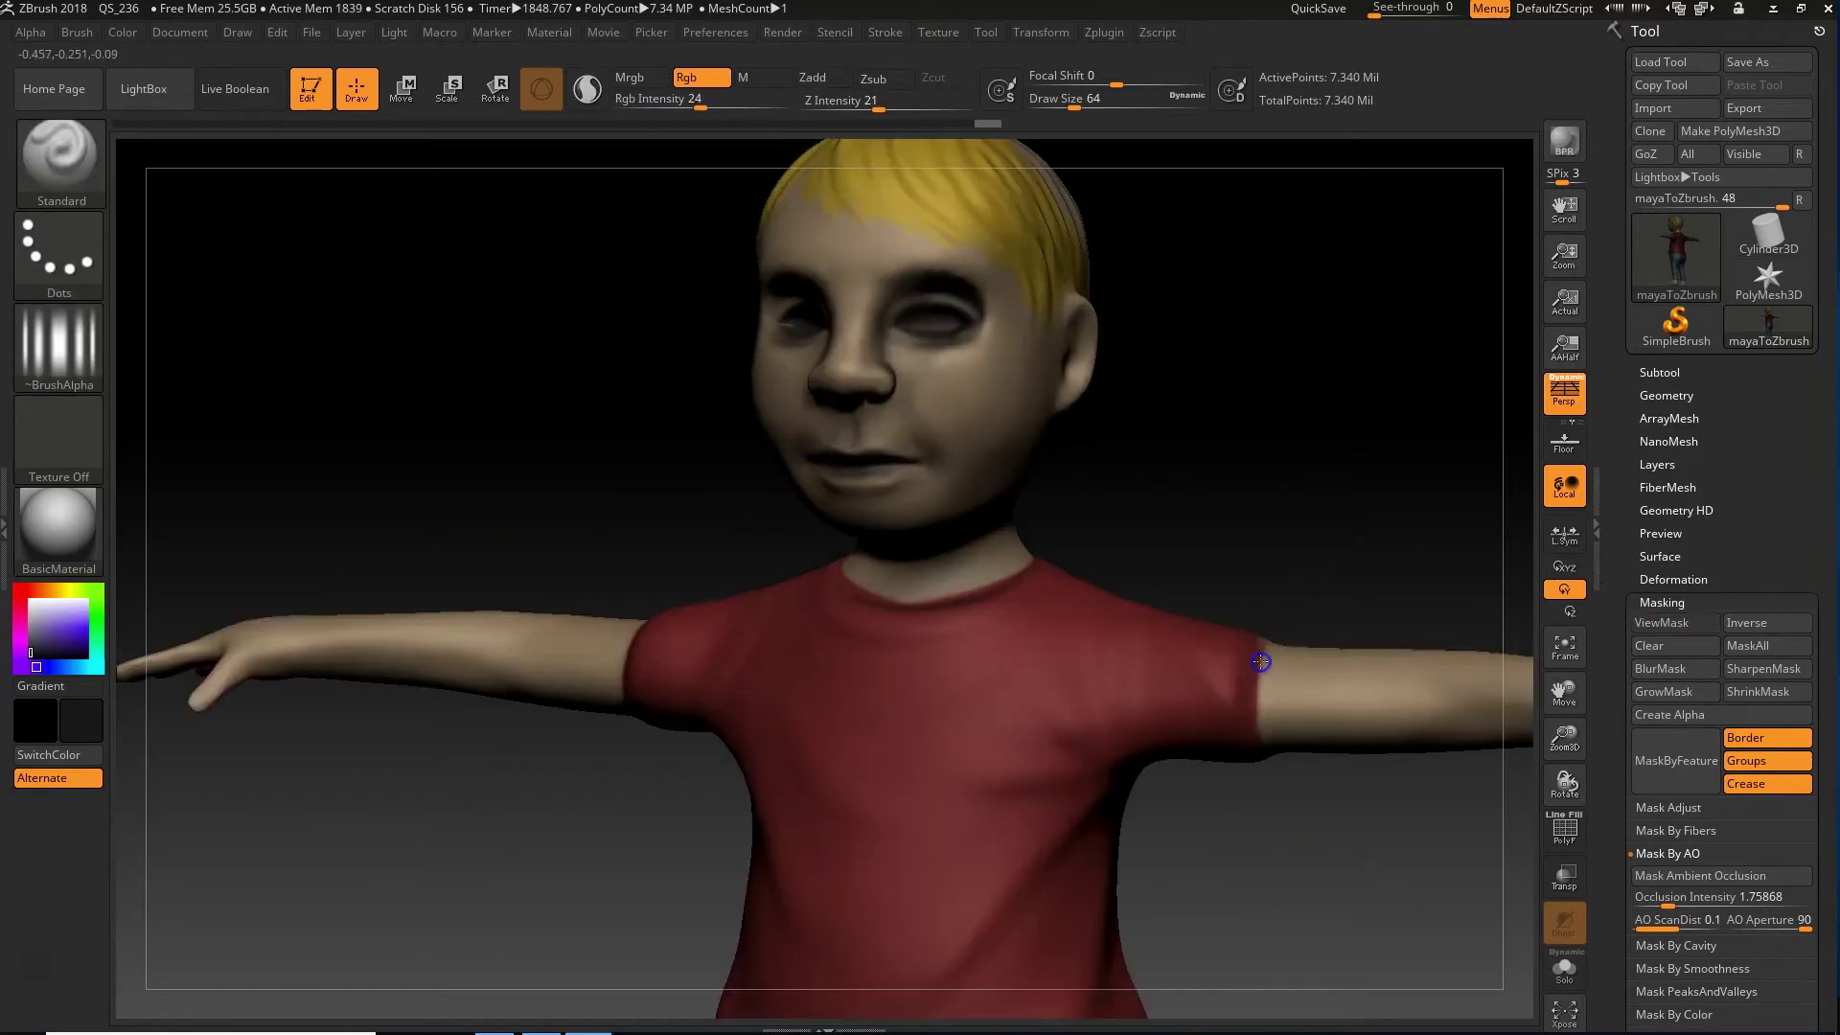
{"action": "left_click_drag", "start_coordinate": [1261, 661], "coordinate": [1209, 585], "text": "alt"}
{"action": "left_click_drag", "start_coordinate": [1227, 730], "coordinate": [1181, 684]}
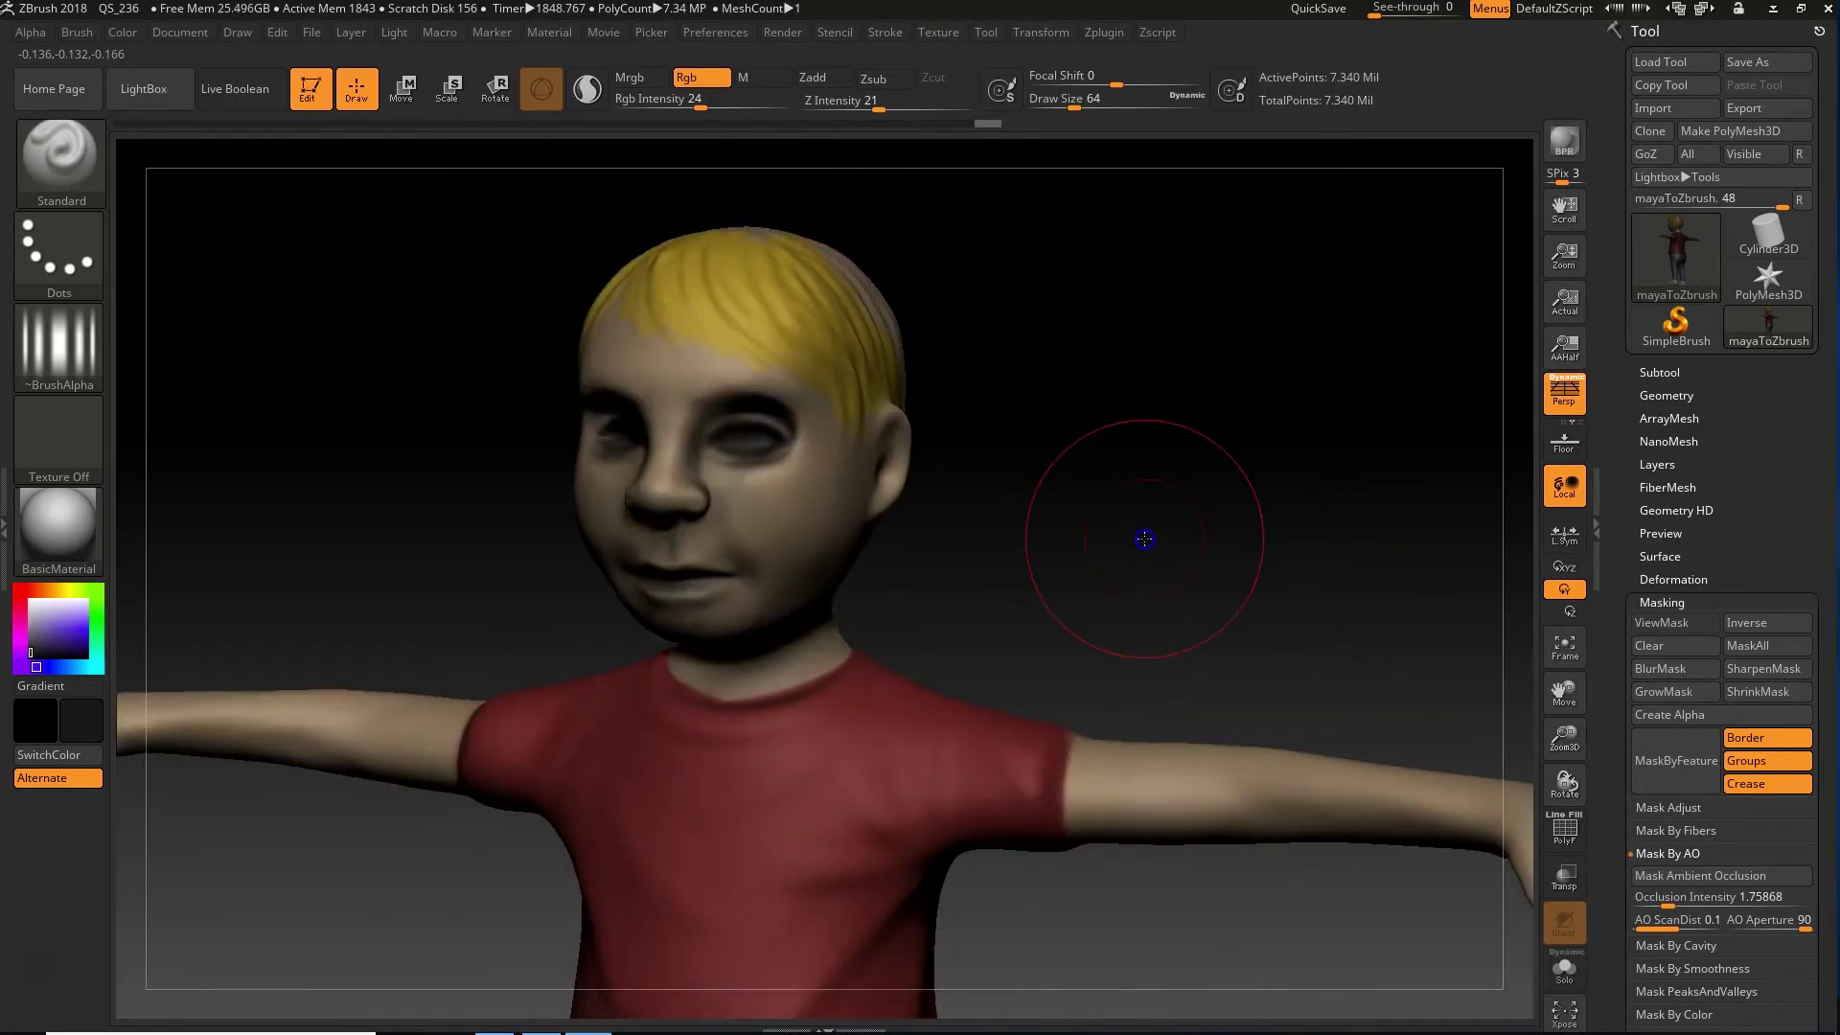
{"action": "mouse_move", "coordinate": [1144, 538]}
{"action": "left_mouse_down"}
{"action": "mouse_move", "coordinate": [1198, 575]}
{"action": "mouse_move", "coordinate": [1232, 522]}
{"action": "mouse_move", "coordinate": [1285, 514]}
{"action": "mouse_move", "coordinate": [1311, 556]}
{"action": "left_mouse_up"}
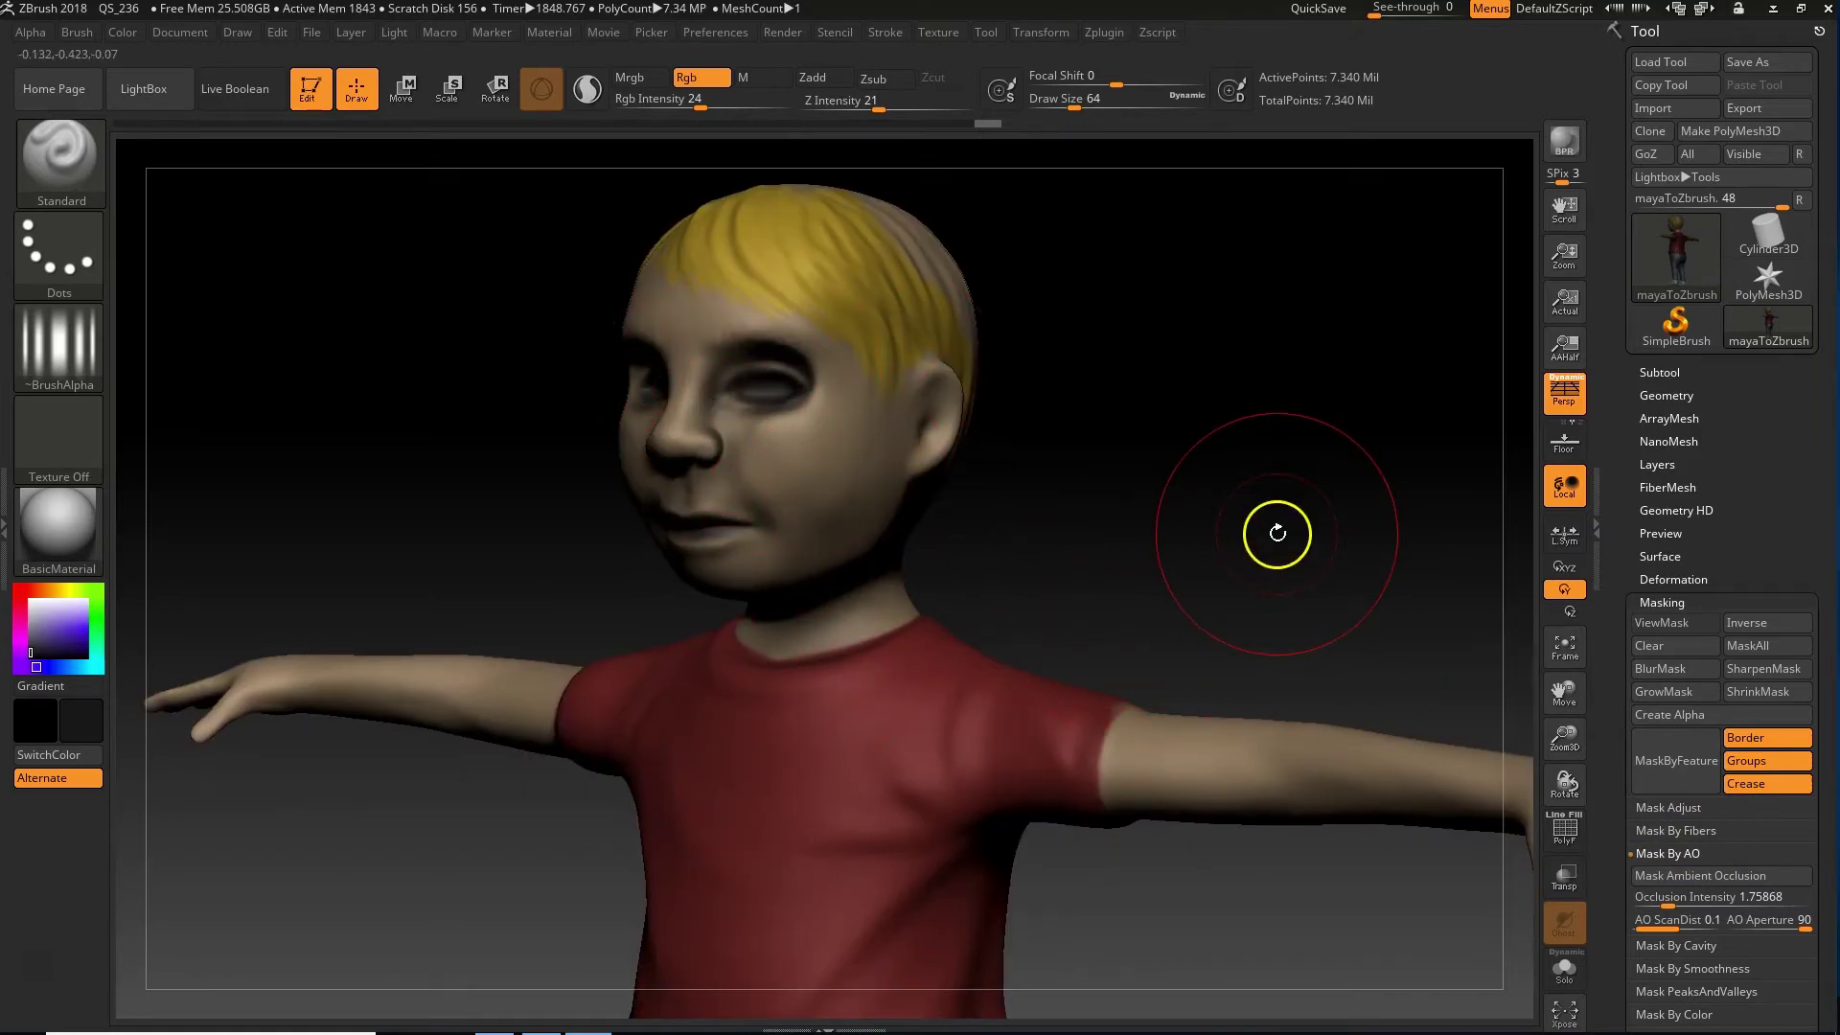
Step: Mask the whole character with Mask By Cavity
{"action": "left_click", "coordinate": [1696, 947]}
{"action": "left_click", "coordinate": [1684, 901]}
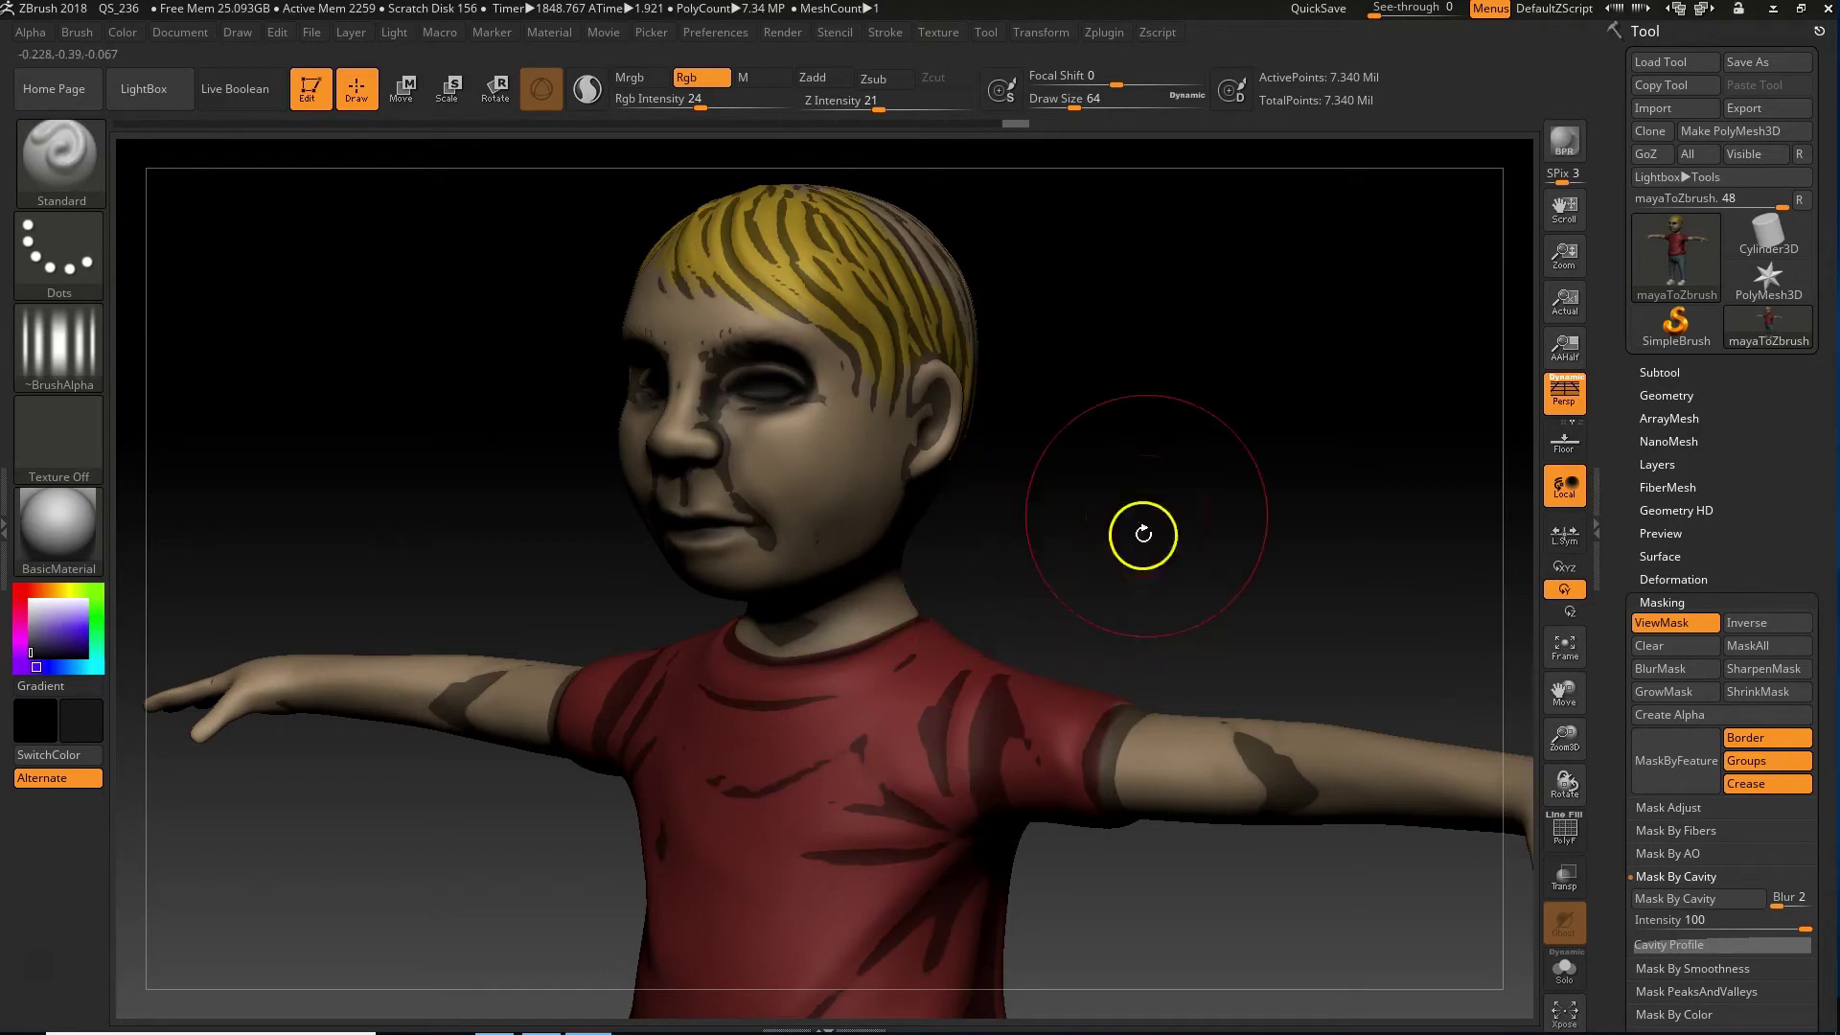
{"action": "left_click_drag", "start_coordinate": [1180, 390], "coordinate": [1122, 122], "text": "alt"}
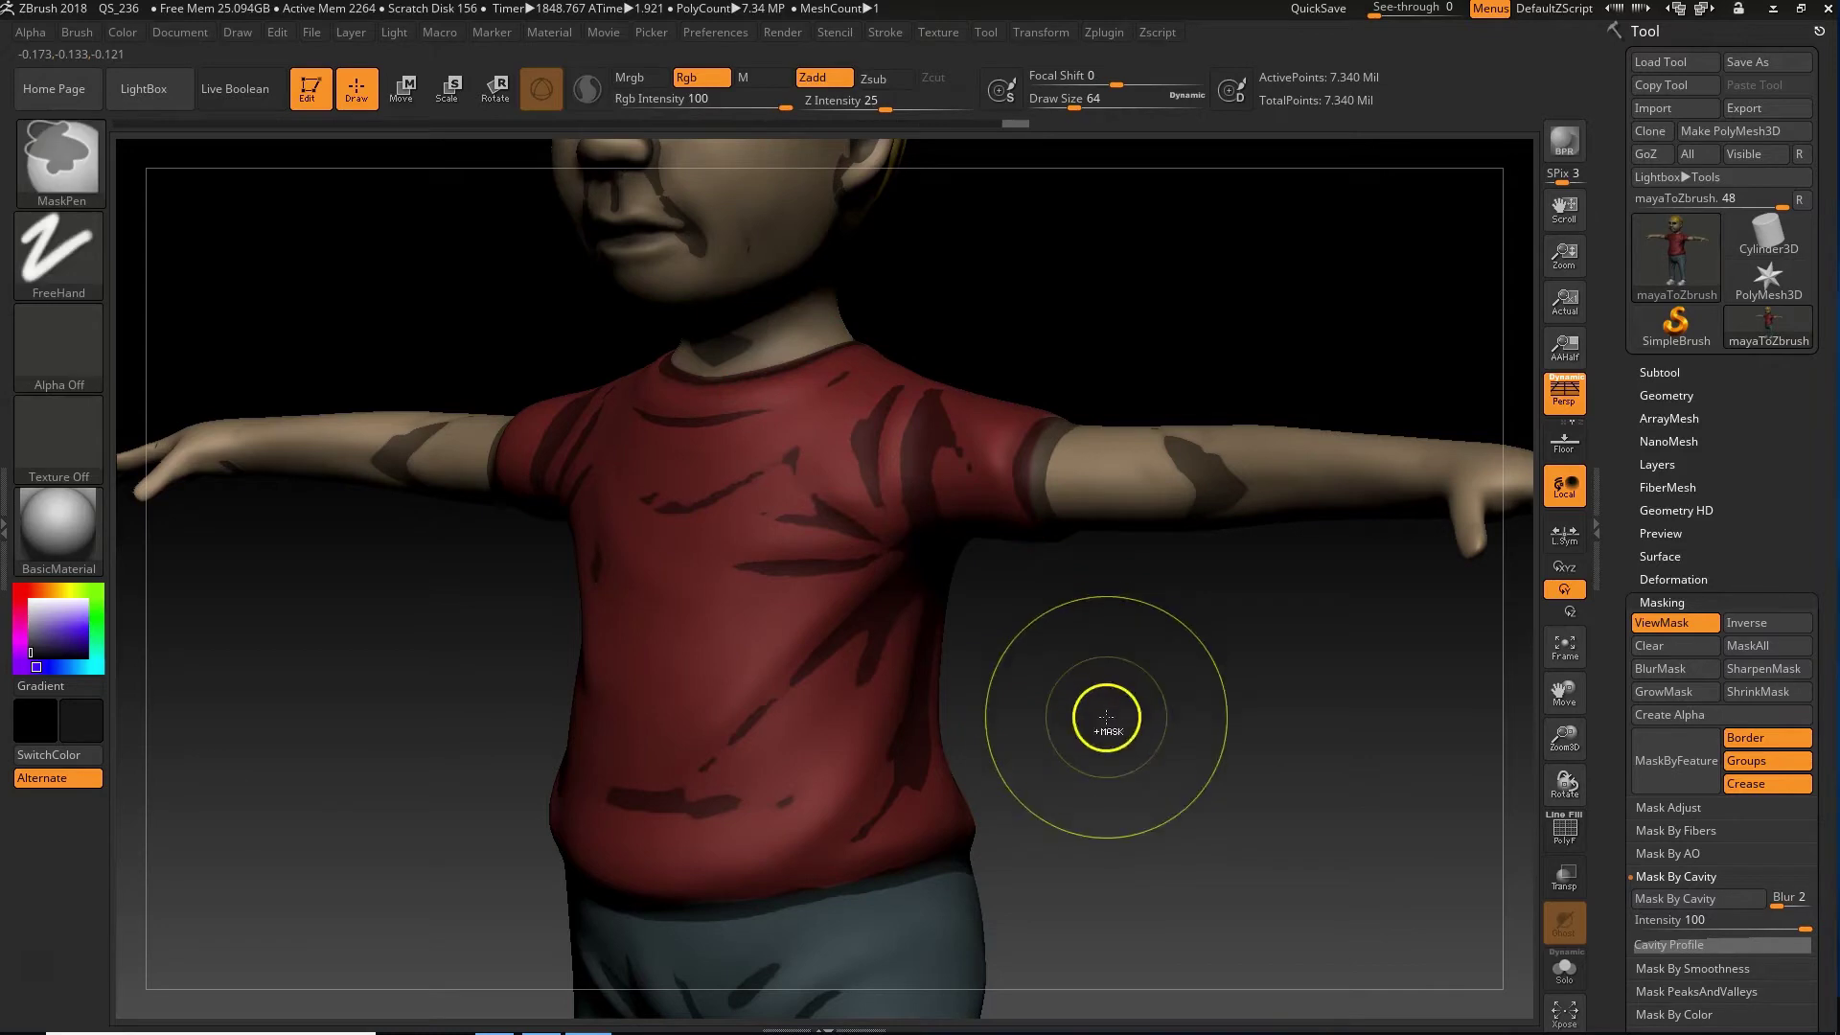
Step: Try brushing dark shading into the shirt's shoulder and chest folds through the inverted, unblurred cavity mask
{"action": "left_click", "coordinate": [1141, 699], "text": "ctrl"}
{"action": "mouse_move", "coordinate": [862, 573]}
{"action": "left_mouse_down"}
{"action": "mouse_move", "coordinate": [764, 571]}
{"action": "mouse_move", "coordinate": [789, 415]}
{"action": "mouse_move", "coordinate": [910, 441]}
{"action": "left_mouse_up"}
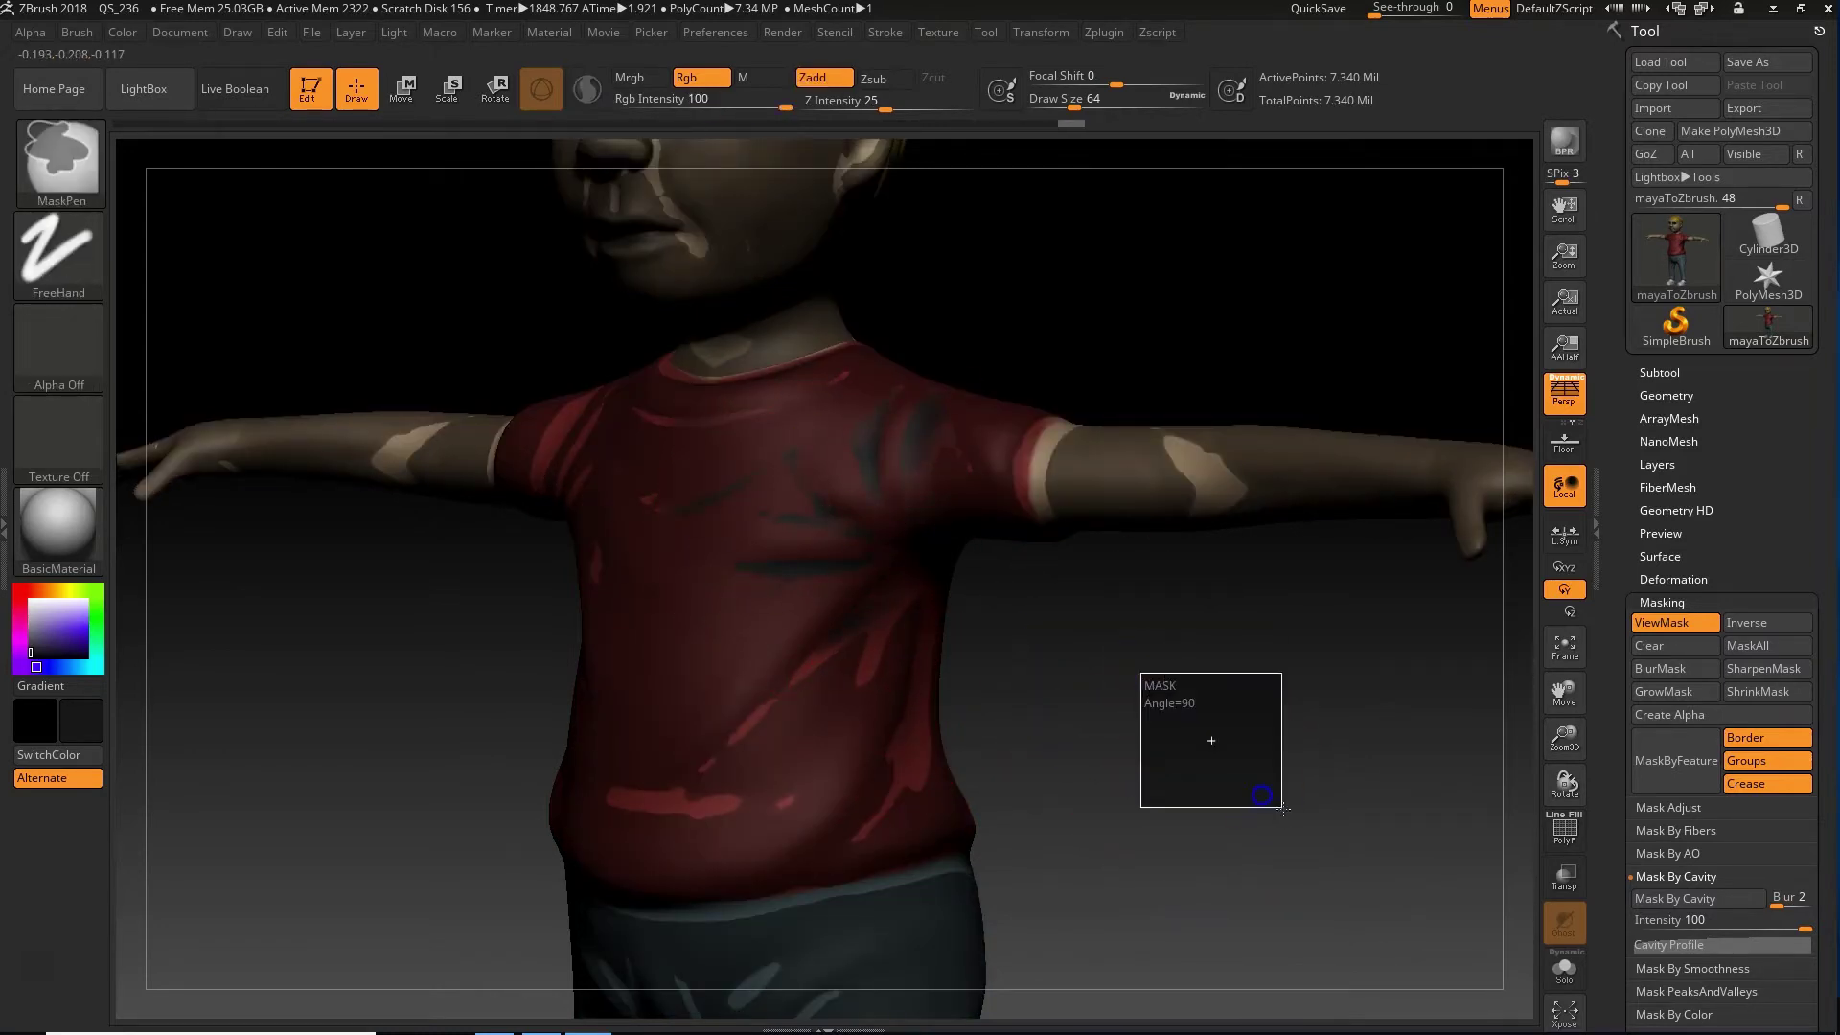
{"action": "left_click_drag", "start_coordinate": [1102, 757], "coordinate": [1027, 760], "text": "ctrl"}
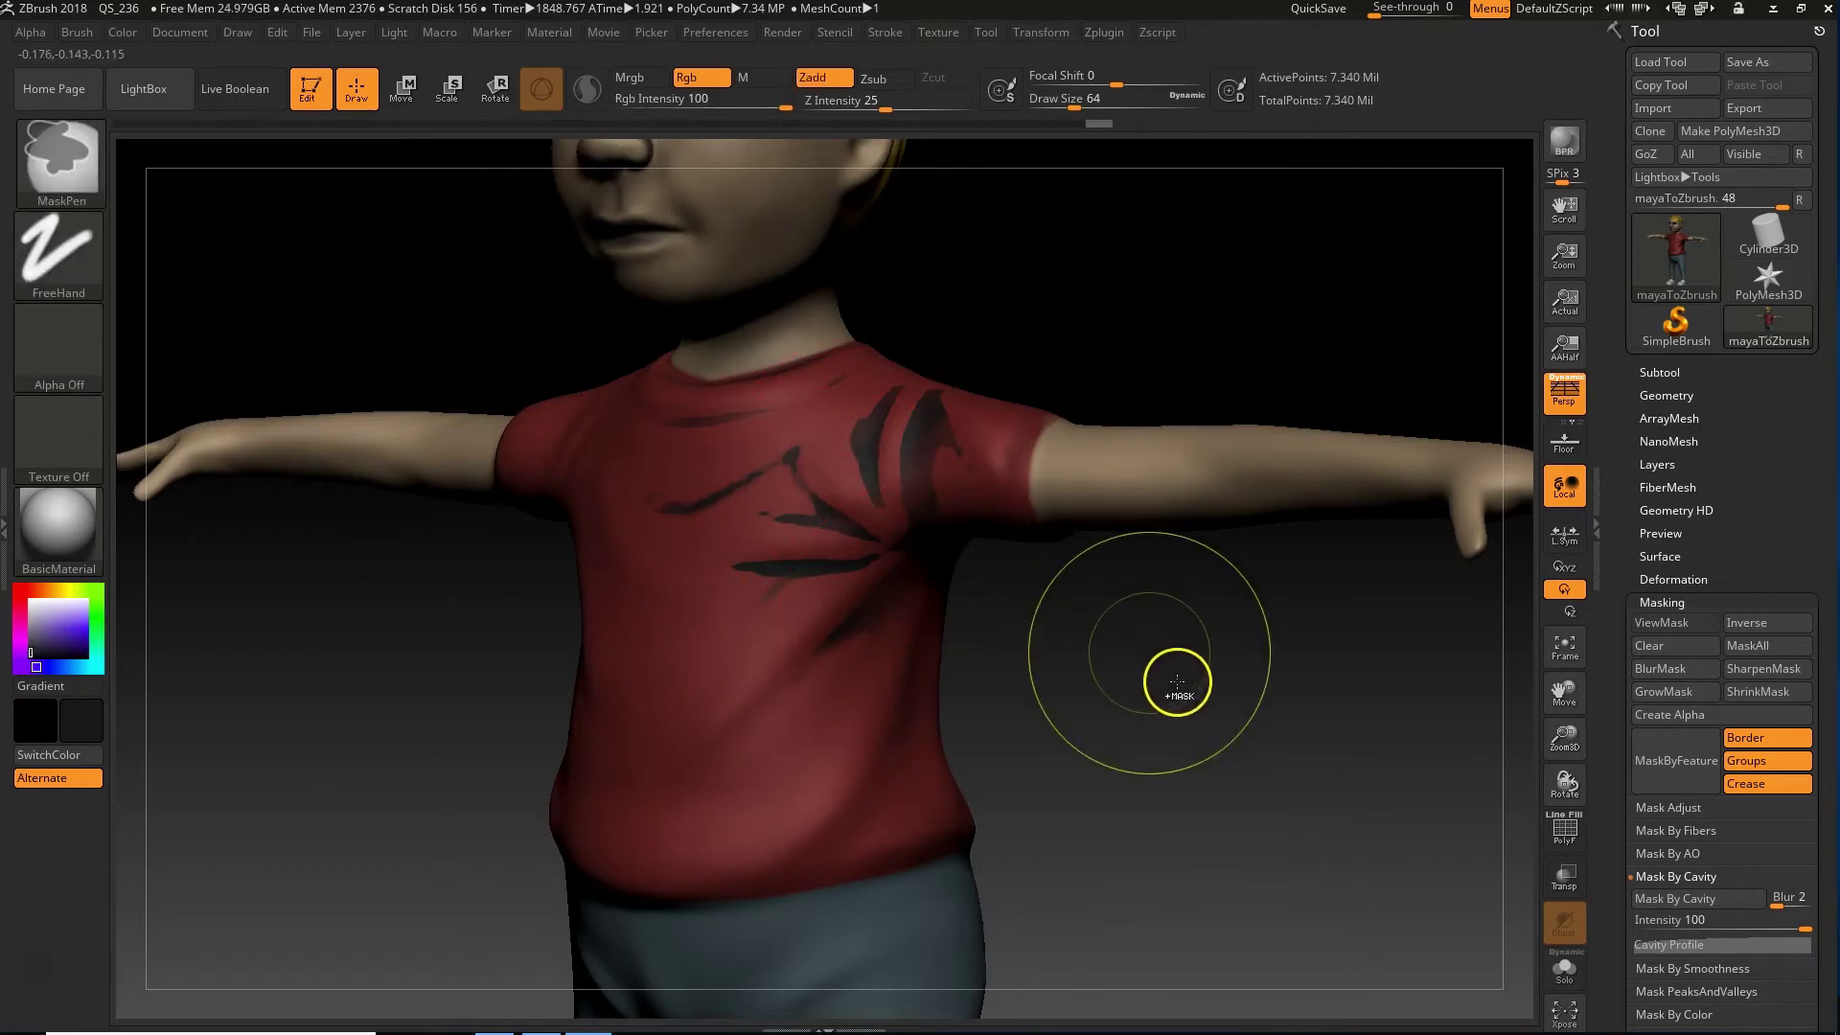
{"action": "key", "text": "ctrl+z"}
Step: Invert the cavity mask and soften its edges with repeated BlurMask passes
{"action": "left_click", "coordinate": [1121, 661], "text": "ctrl"}
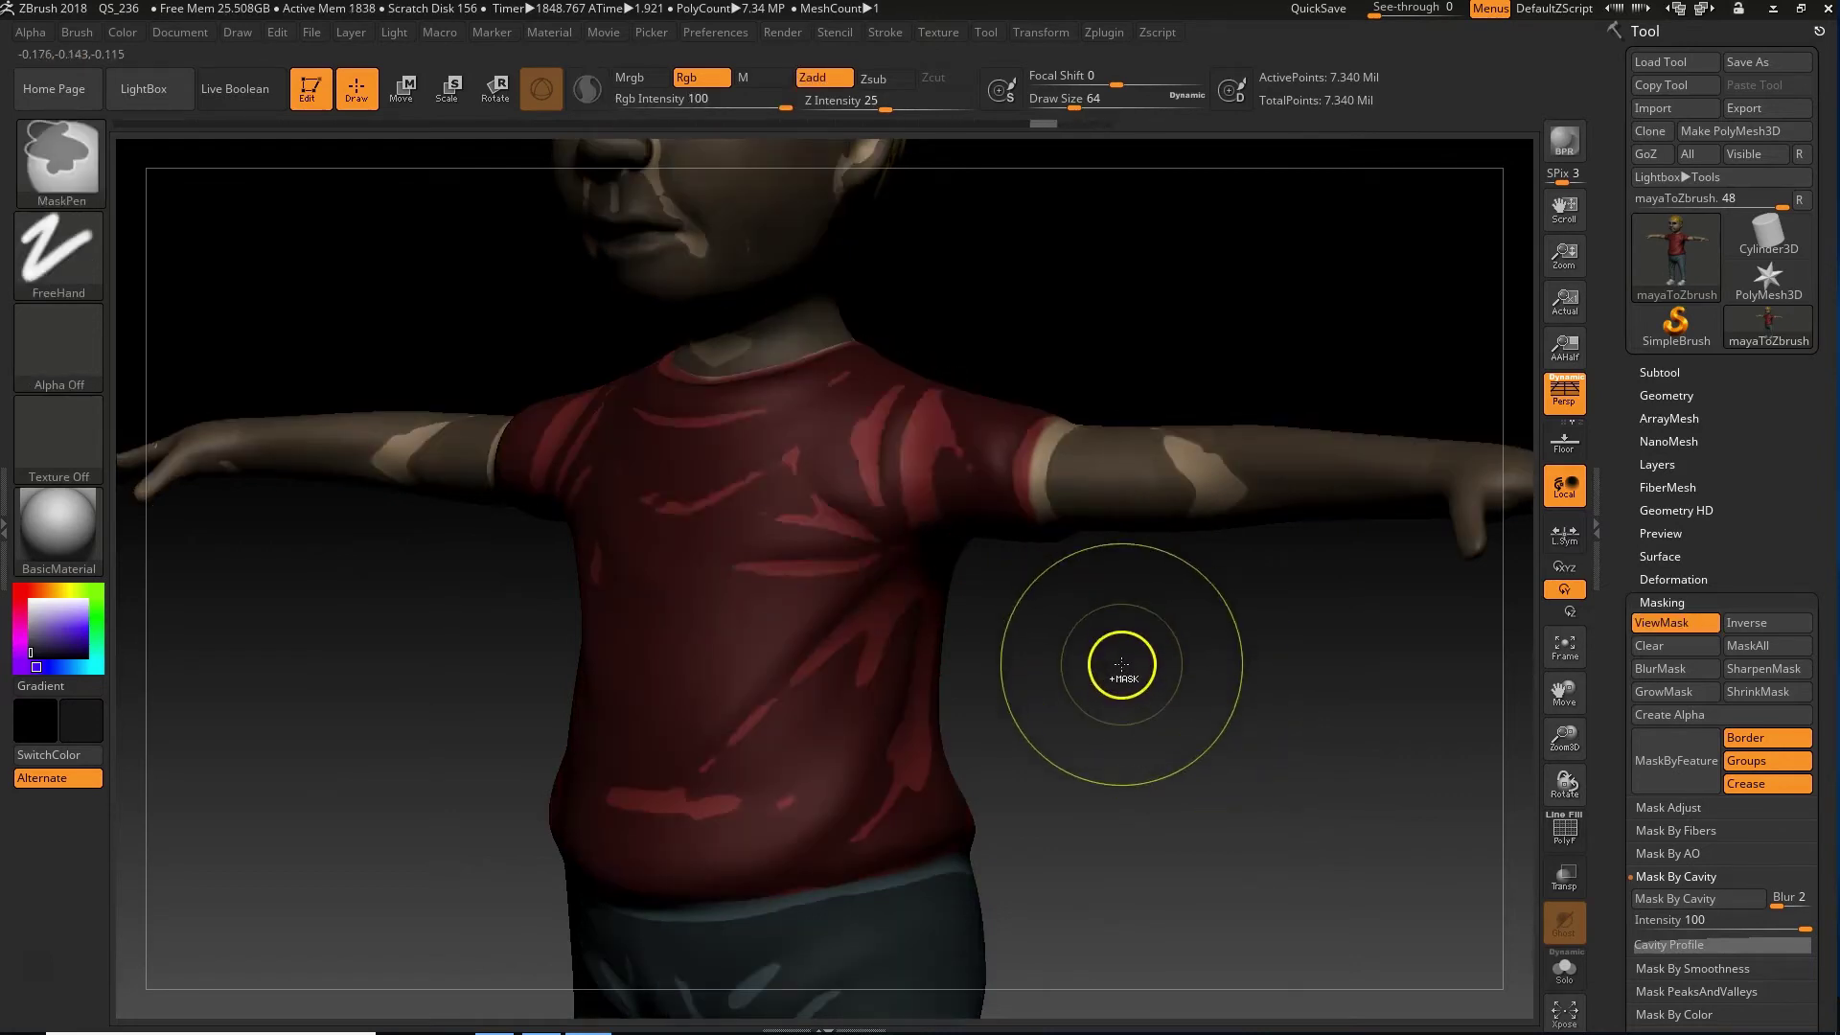
{"action": "left_click", "coordinate": [1669, 670]}
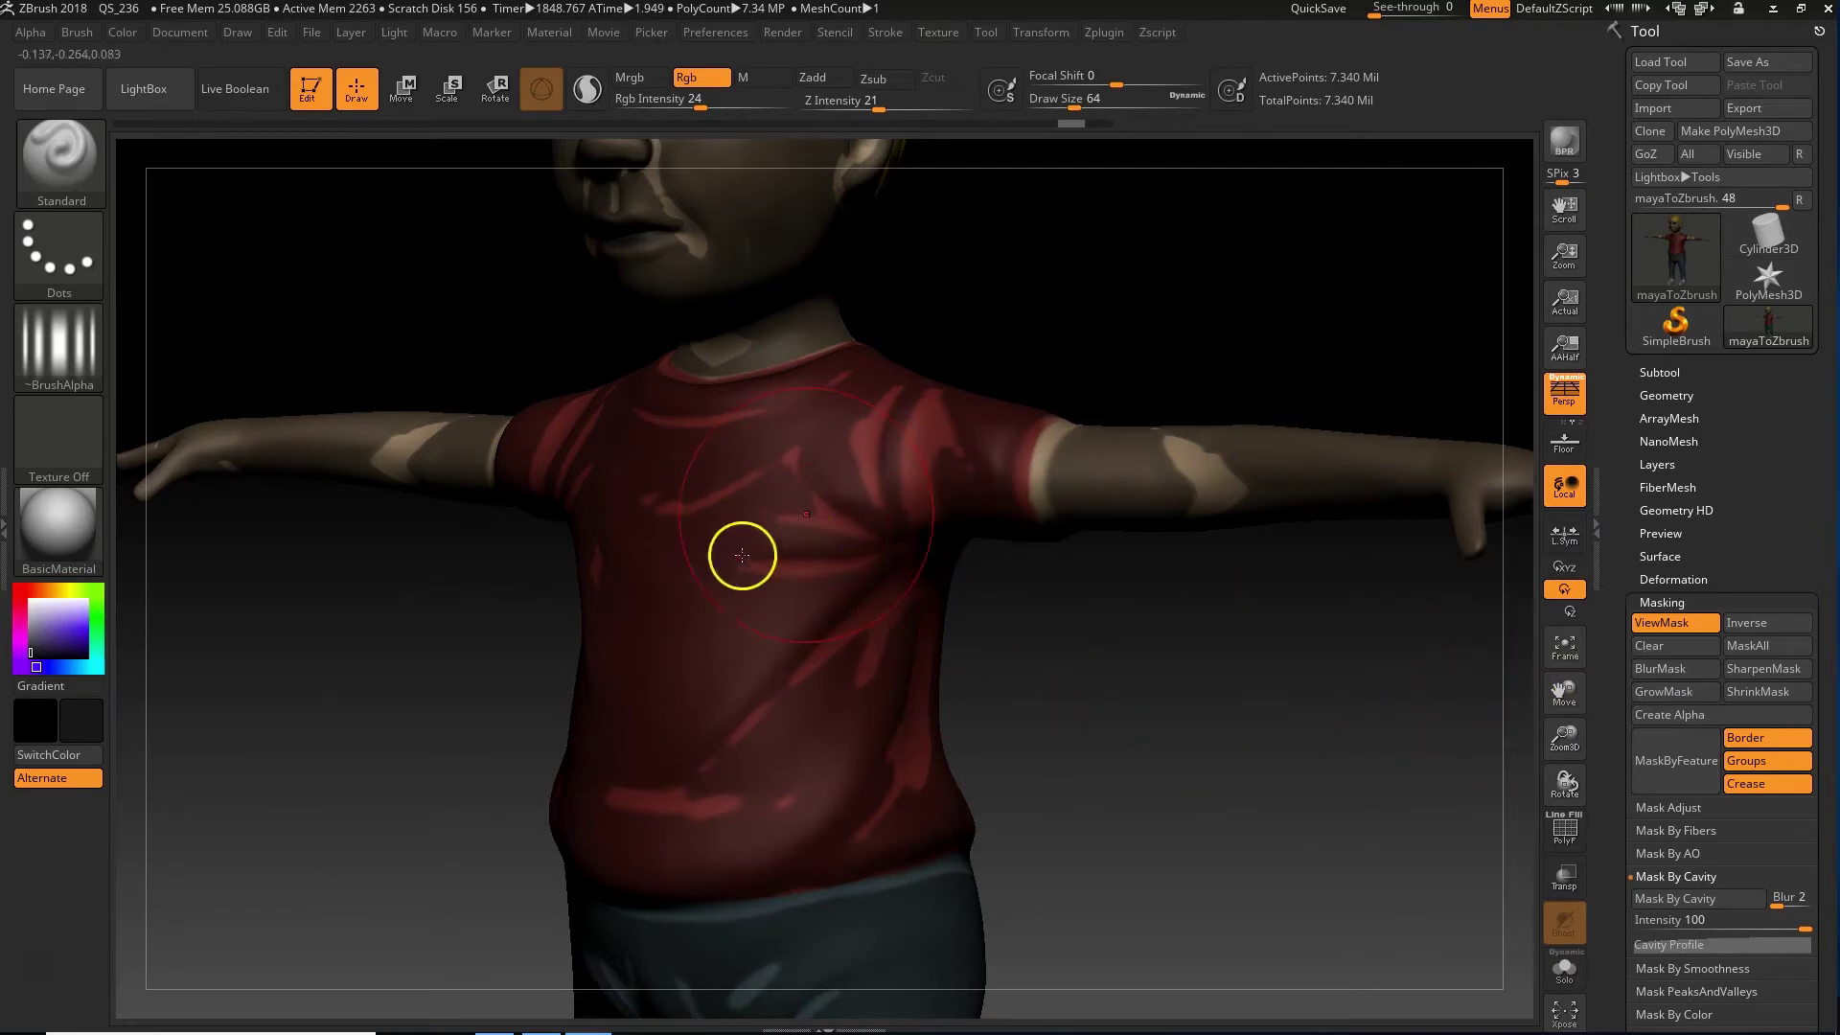
{"action": "left_click", "coordinate": [1669, 671]}
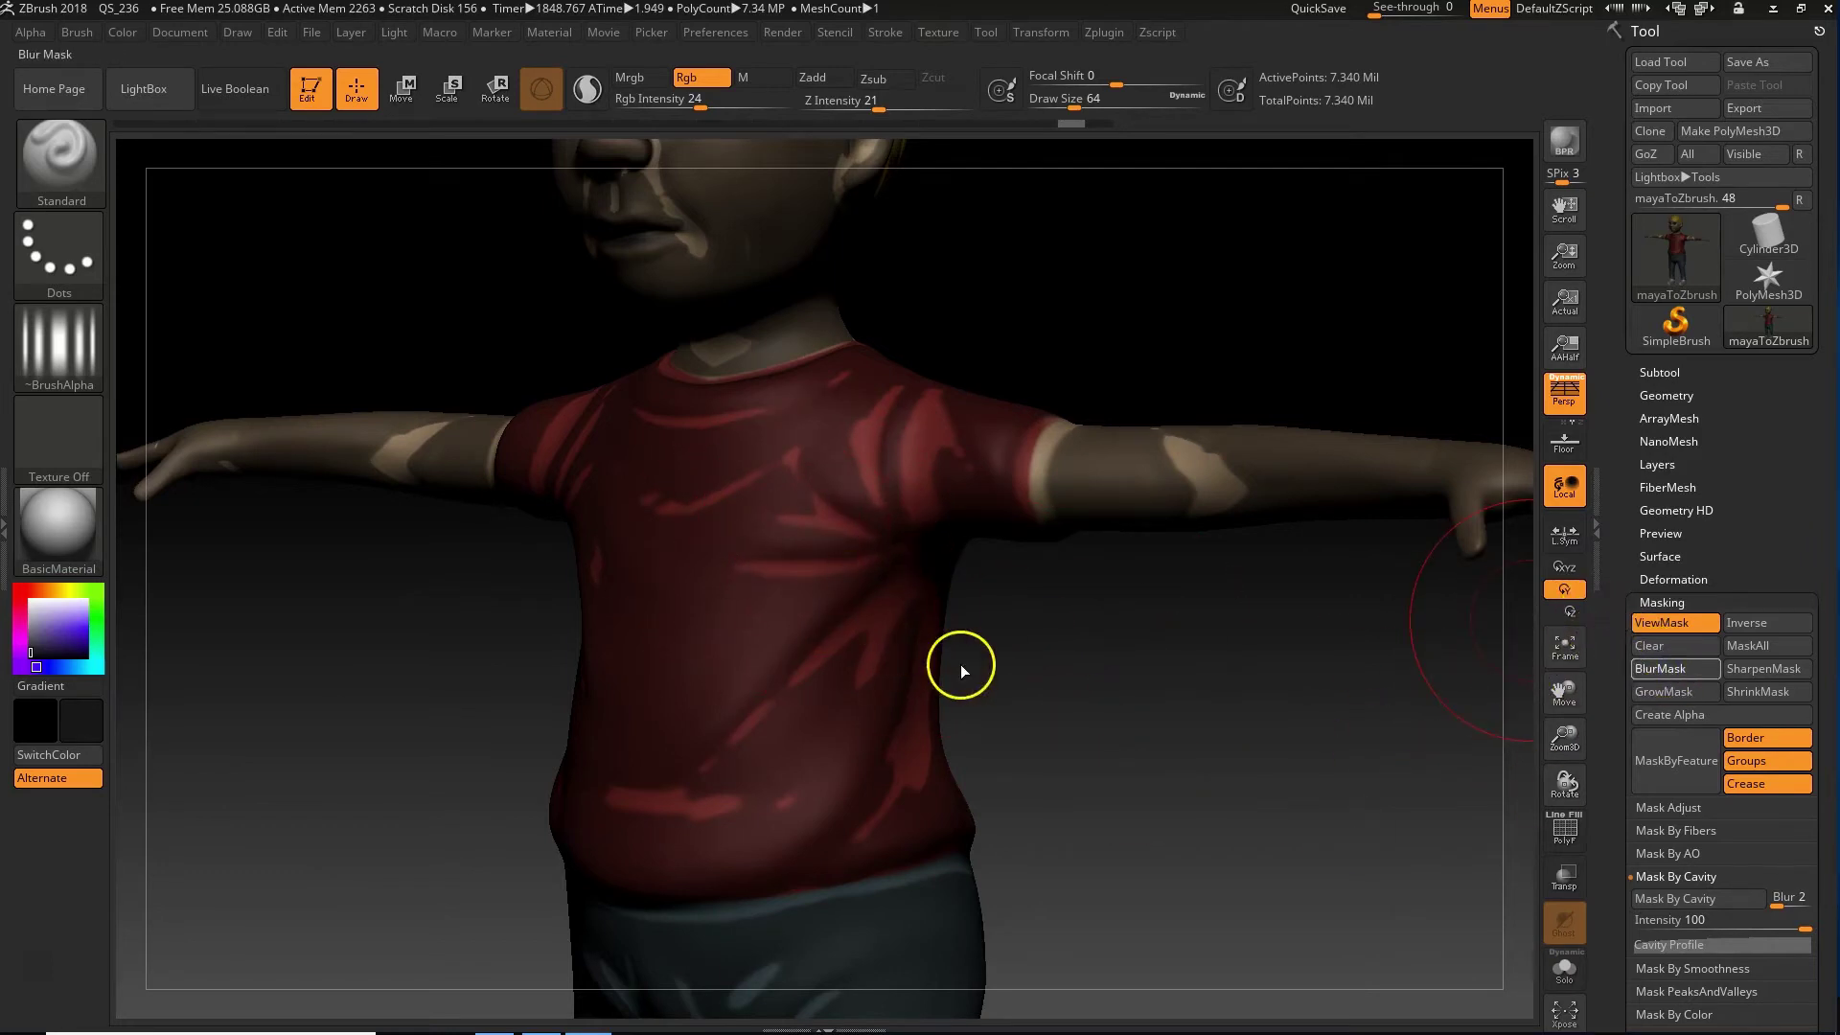
{"action": "left_click", "coordinate": [1693, 668]}
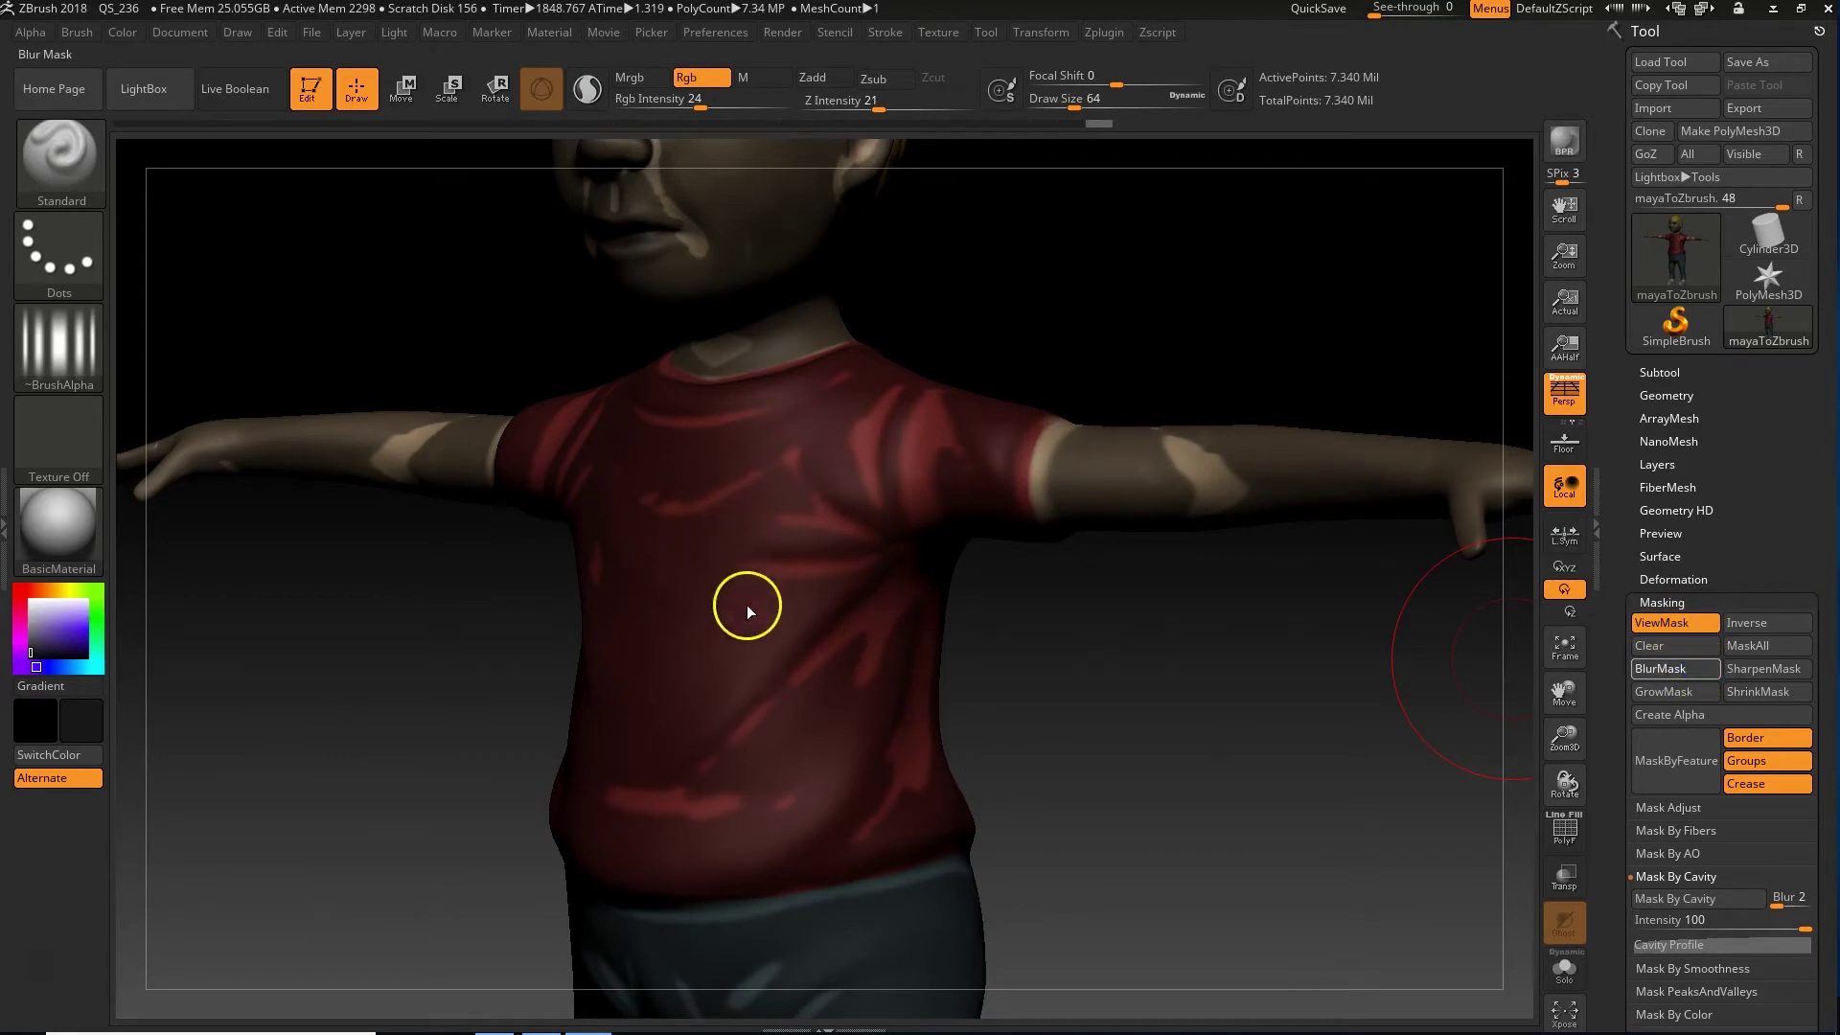
Step: Brush dark shading into the shirt's shoulder folds, and repeatedly fill the masked character with RGB 24, 24, 24 at Rgb Intensity 7
{"action": "mouse_move", "coordinate": [841, 532]}
{"action": "left_mouse_down"}
{"action": "mouse_move", "coordinate": [862, 571]}
{"action": "mouse_move", "coordinate": [710, 488]}
{"action": "left_mouse_up"}
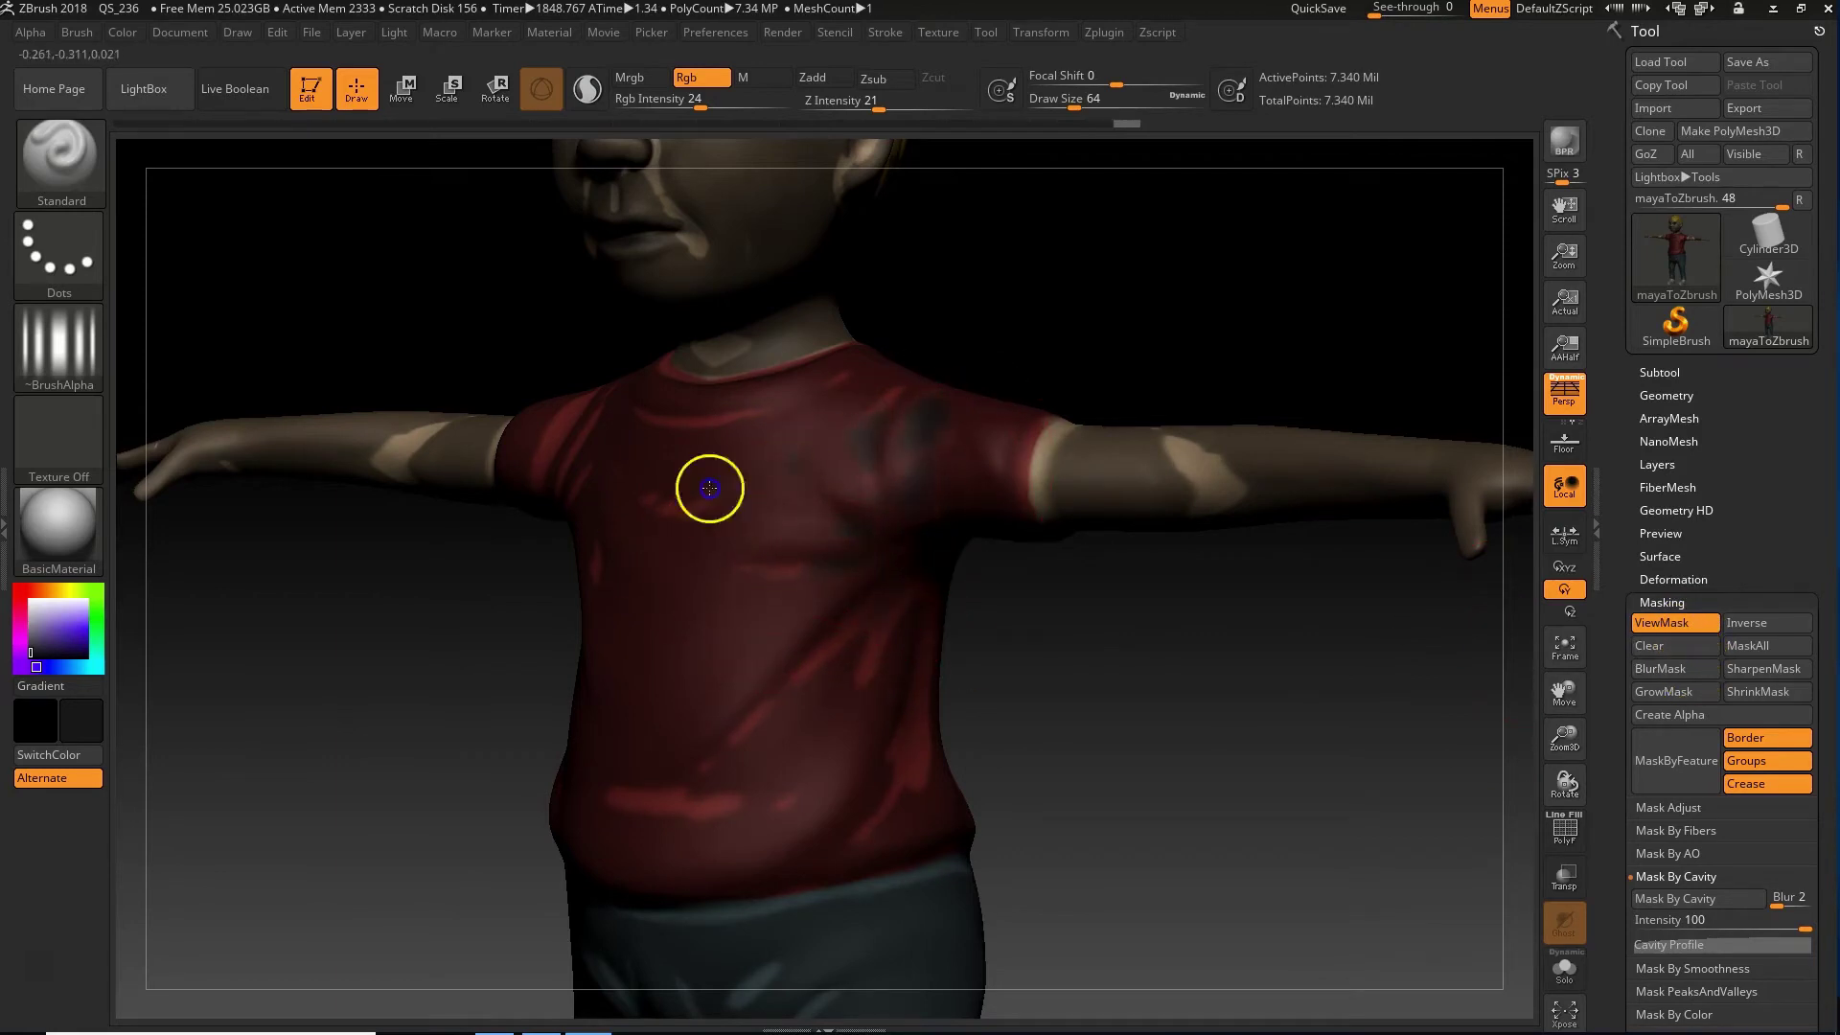
{"action": "mouse_move", "coordinate": [921, 705]}
{"action": "left_mouse_down", "text": "ctrl"}
{"action": "mouse_move", "coordinate": [945, 612]}
{"action": "mouse_move", "coordinate": [937, 658]}
{"action": "mouse_move", "coordinate": [963, 668]}
{"action": "mouse_move", "coordinate": [935, 668]}
{"action": "left_mouse_up", "text": "ctrl"}
{"action": "key", "text": "space"}
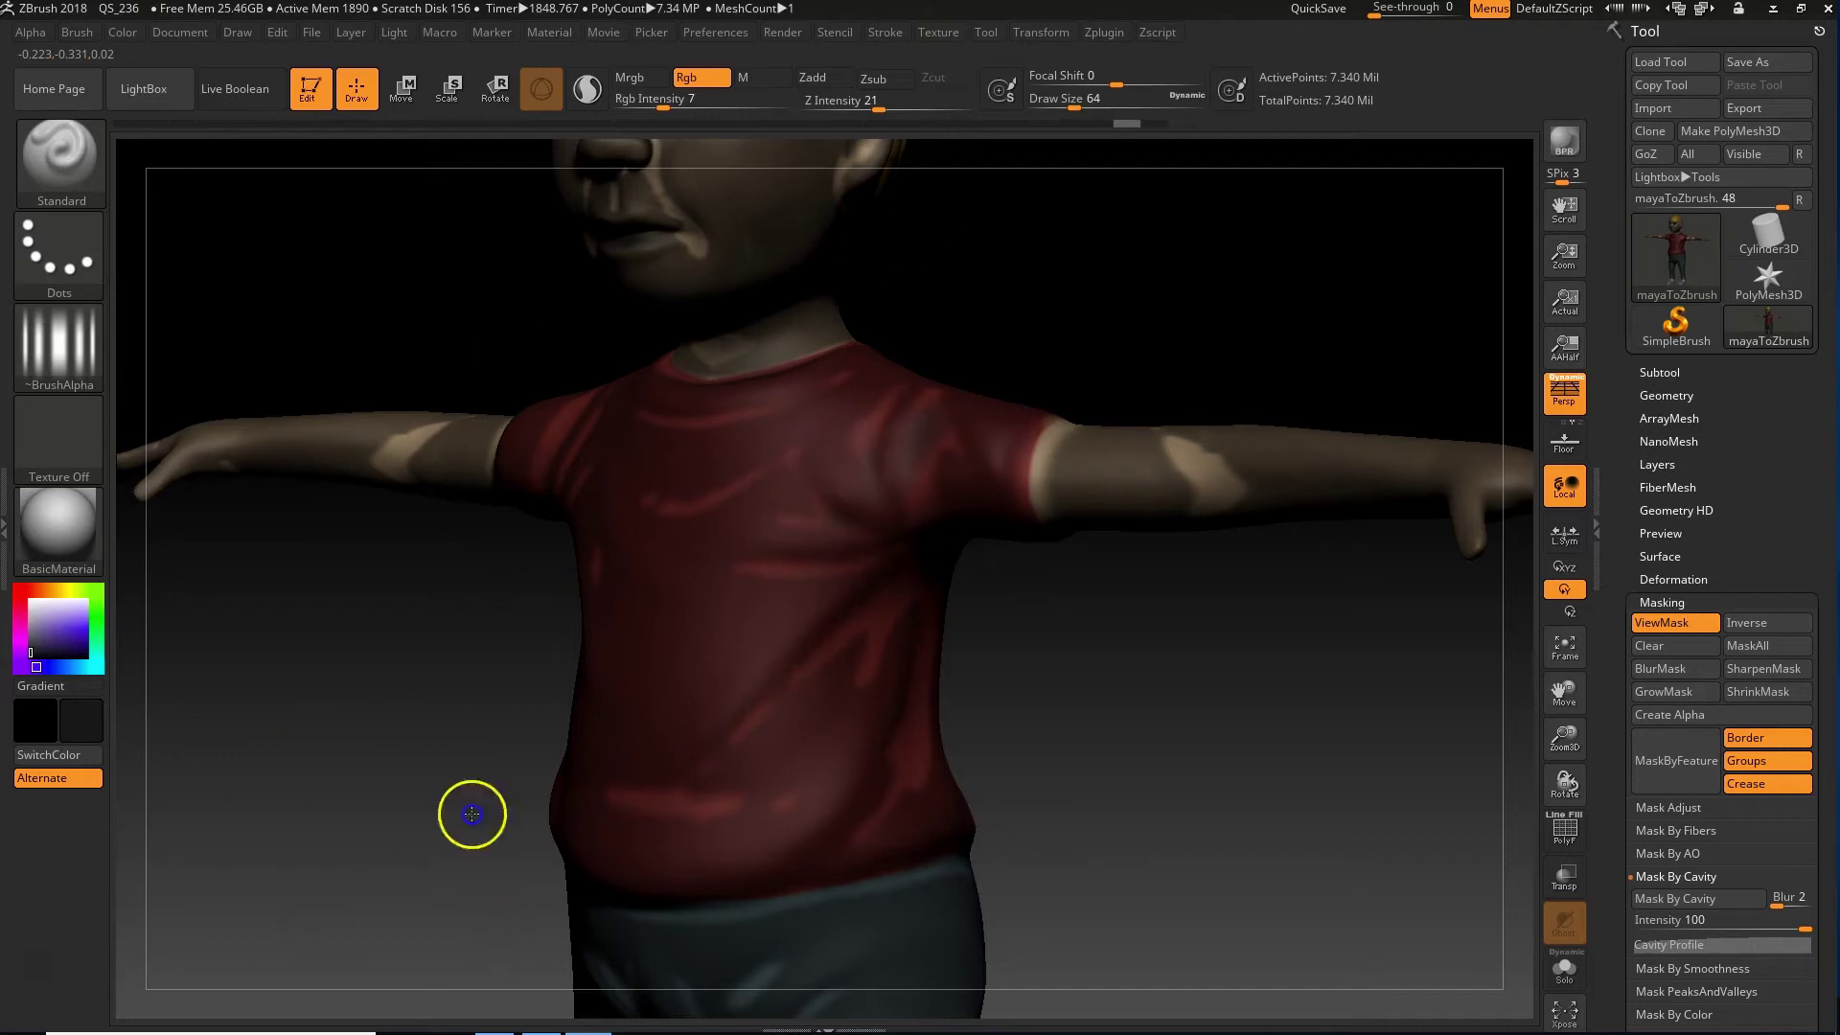
{"action": "left_click", "coordinate": [123, 33]}
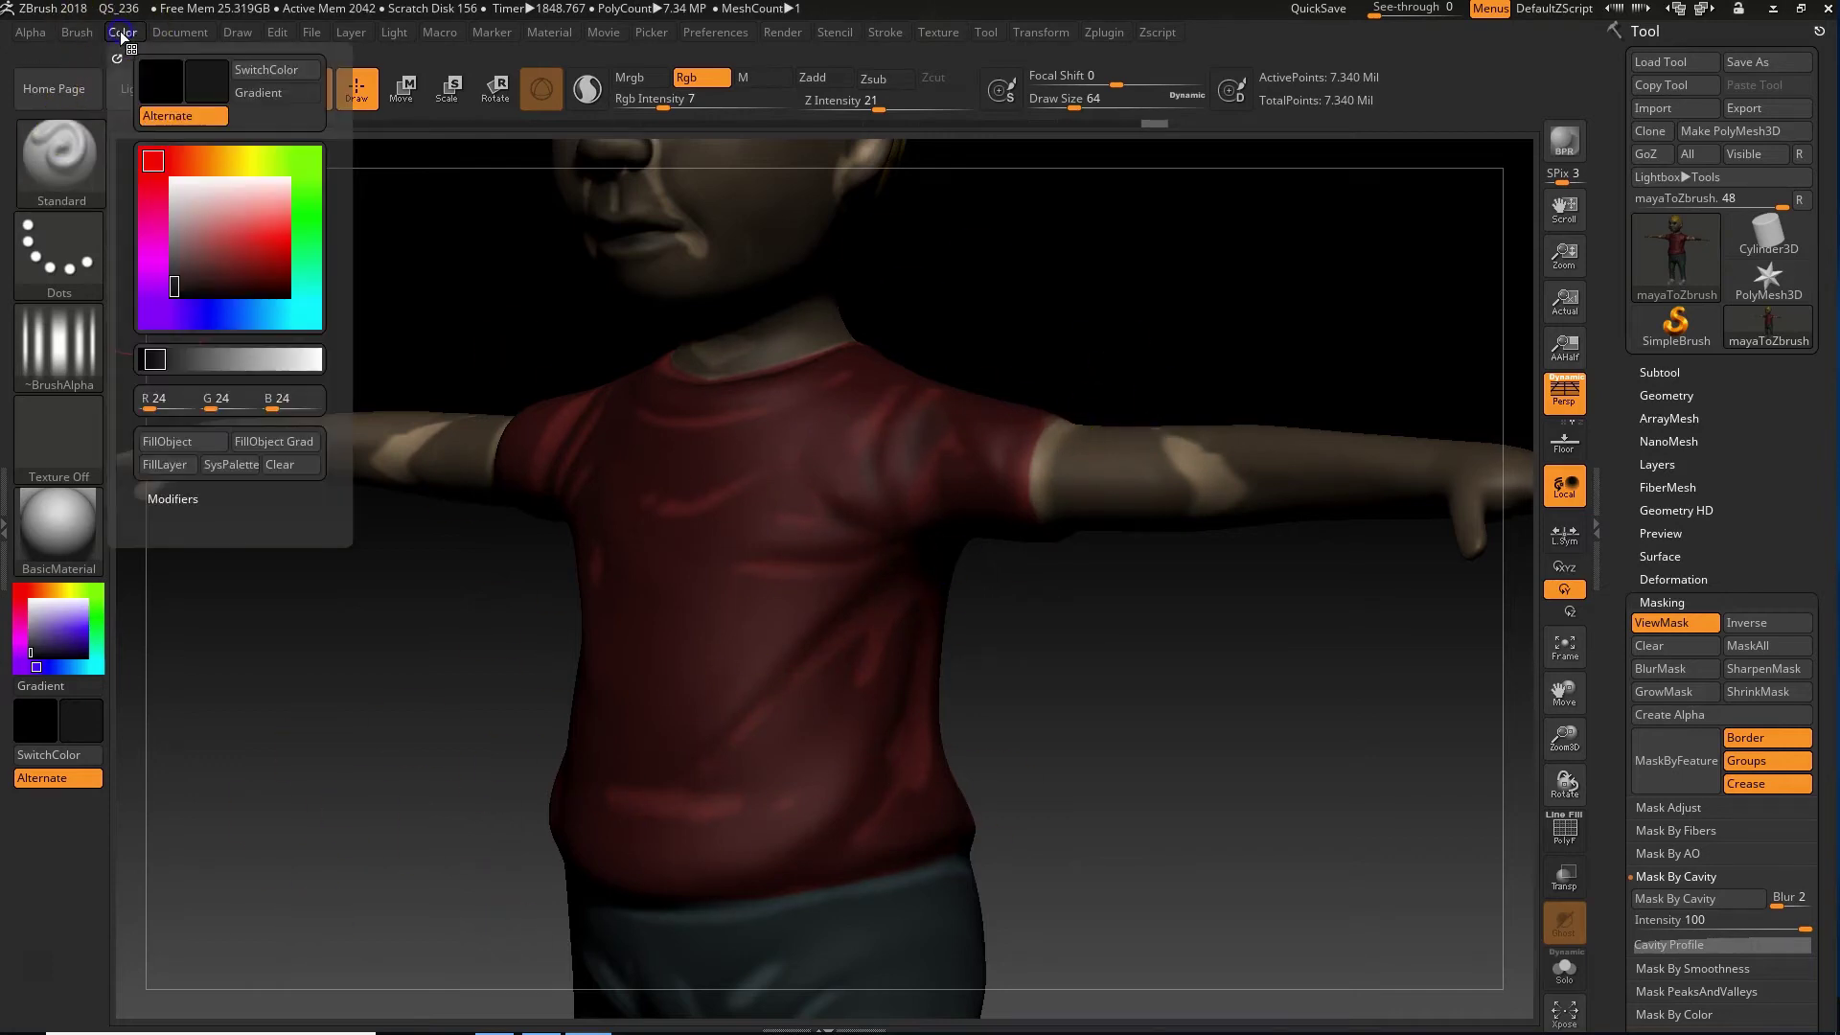
{"action": "left_click", "coordinate": [182, 443]}
{"action": "left_click", "coordinate": [180, 448]}
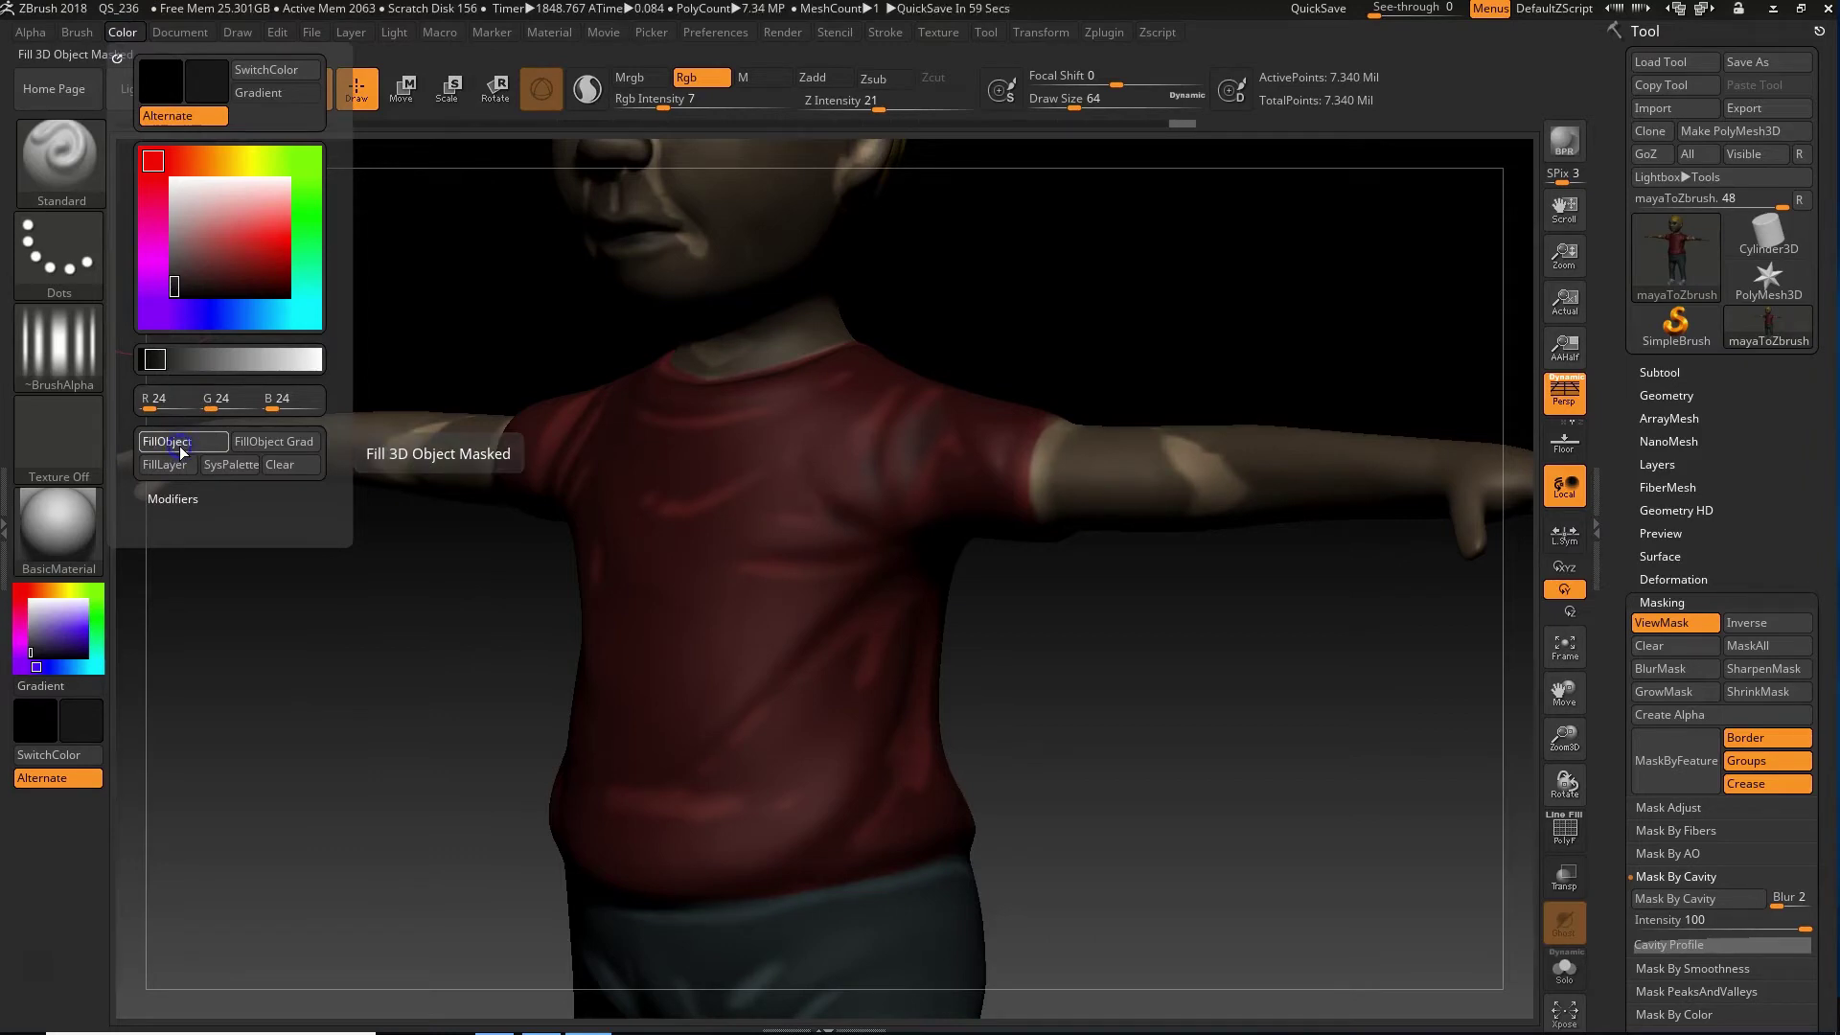
{"action": "left_click", "coordinate": [180, 448]}
{"action": "left_click", "coordinate": [180, 448]}
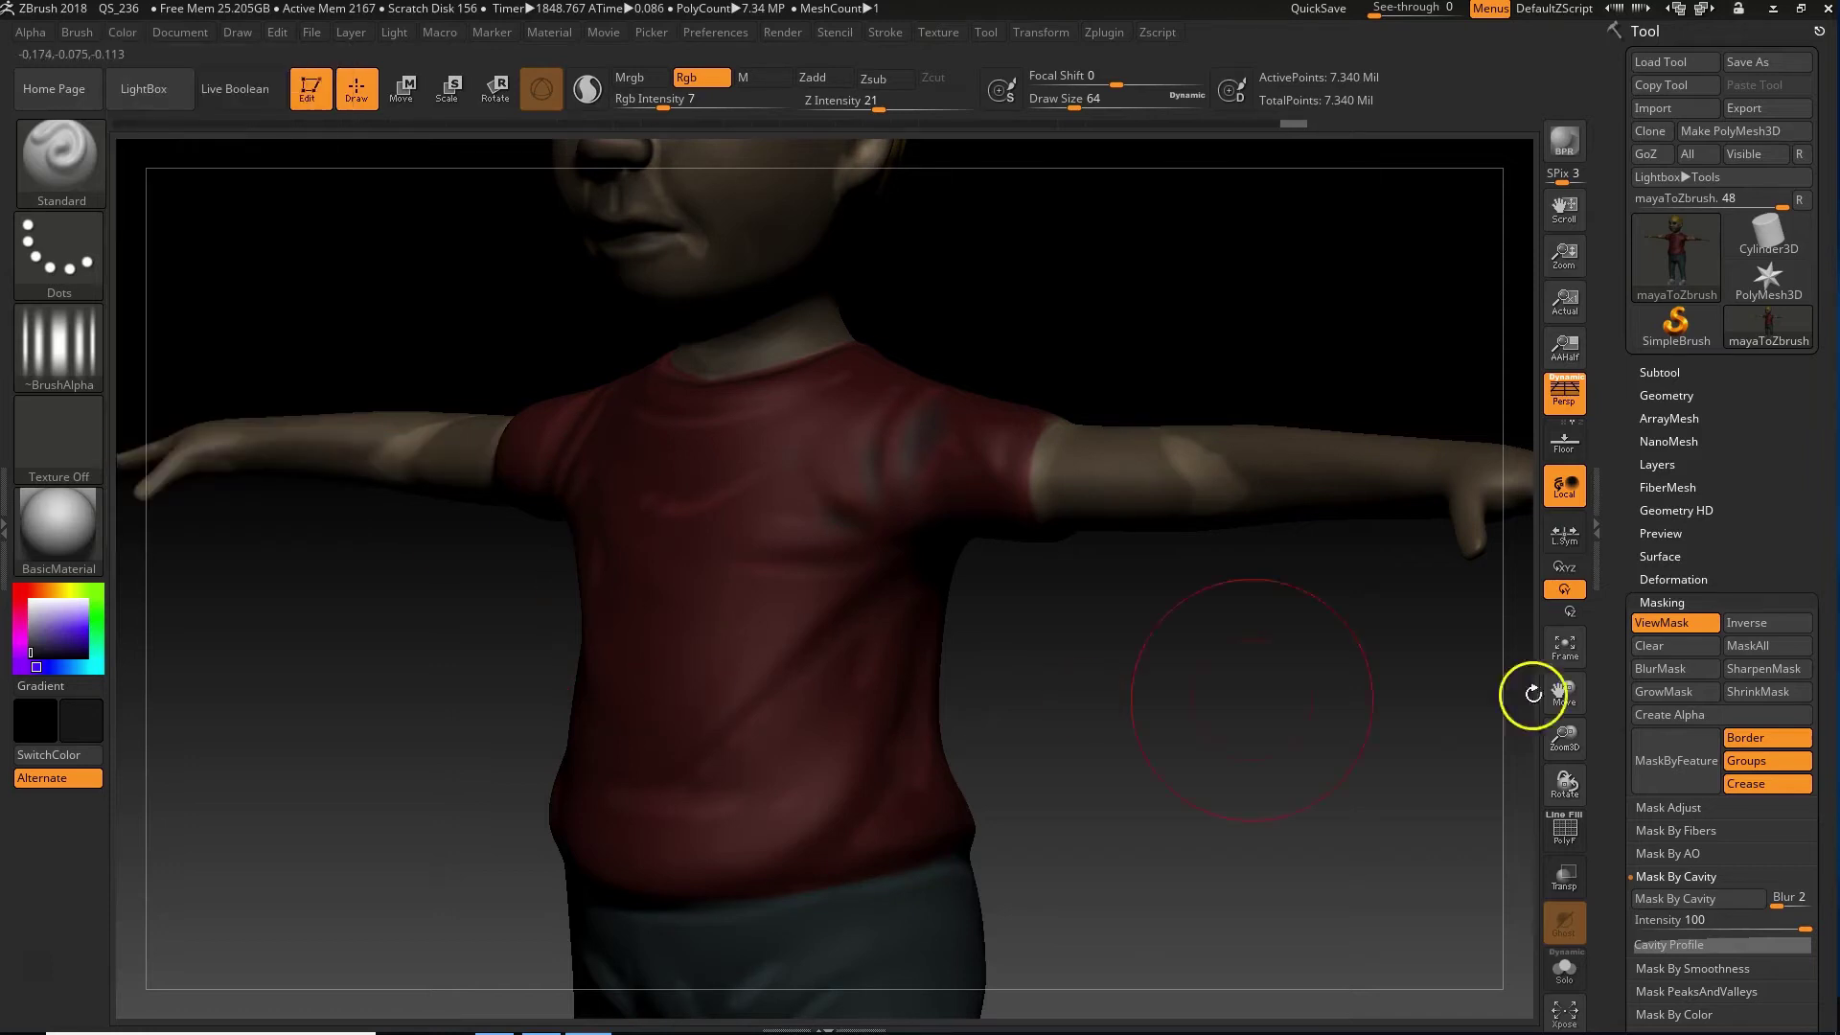
Step: Hide the mask display and check the darkened folds on the shirt and trousers from several angles
{"action": "left_click_drag", "start_coordinate": [1273, 727], "coordinate": [1023, 718], "text": "alt"}
{"action": "left_click_drag", "start_coordinate": [990, 792], "coordinate": [1133, 364], "text": "alt"}
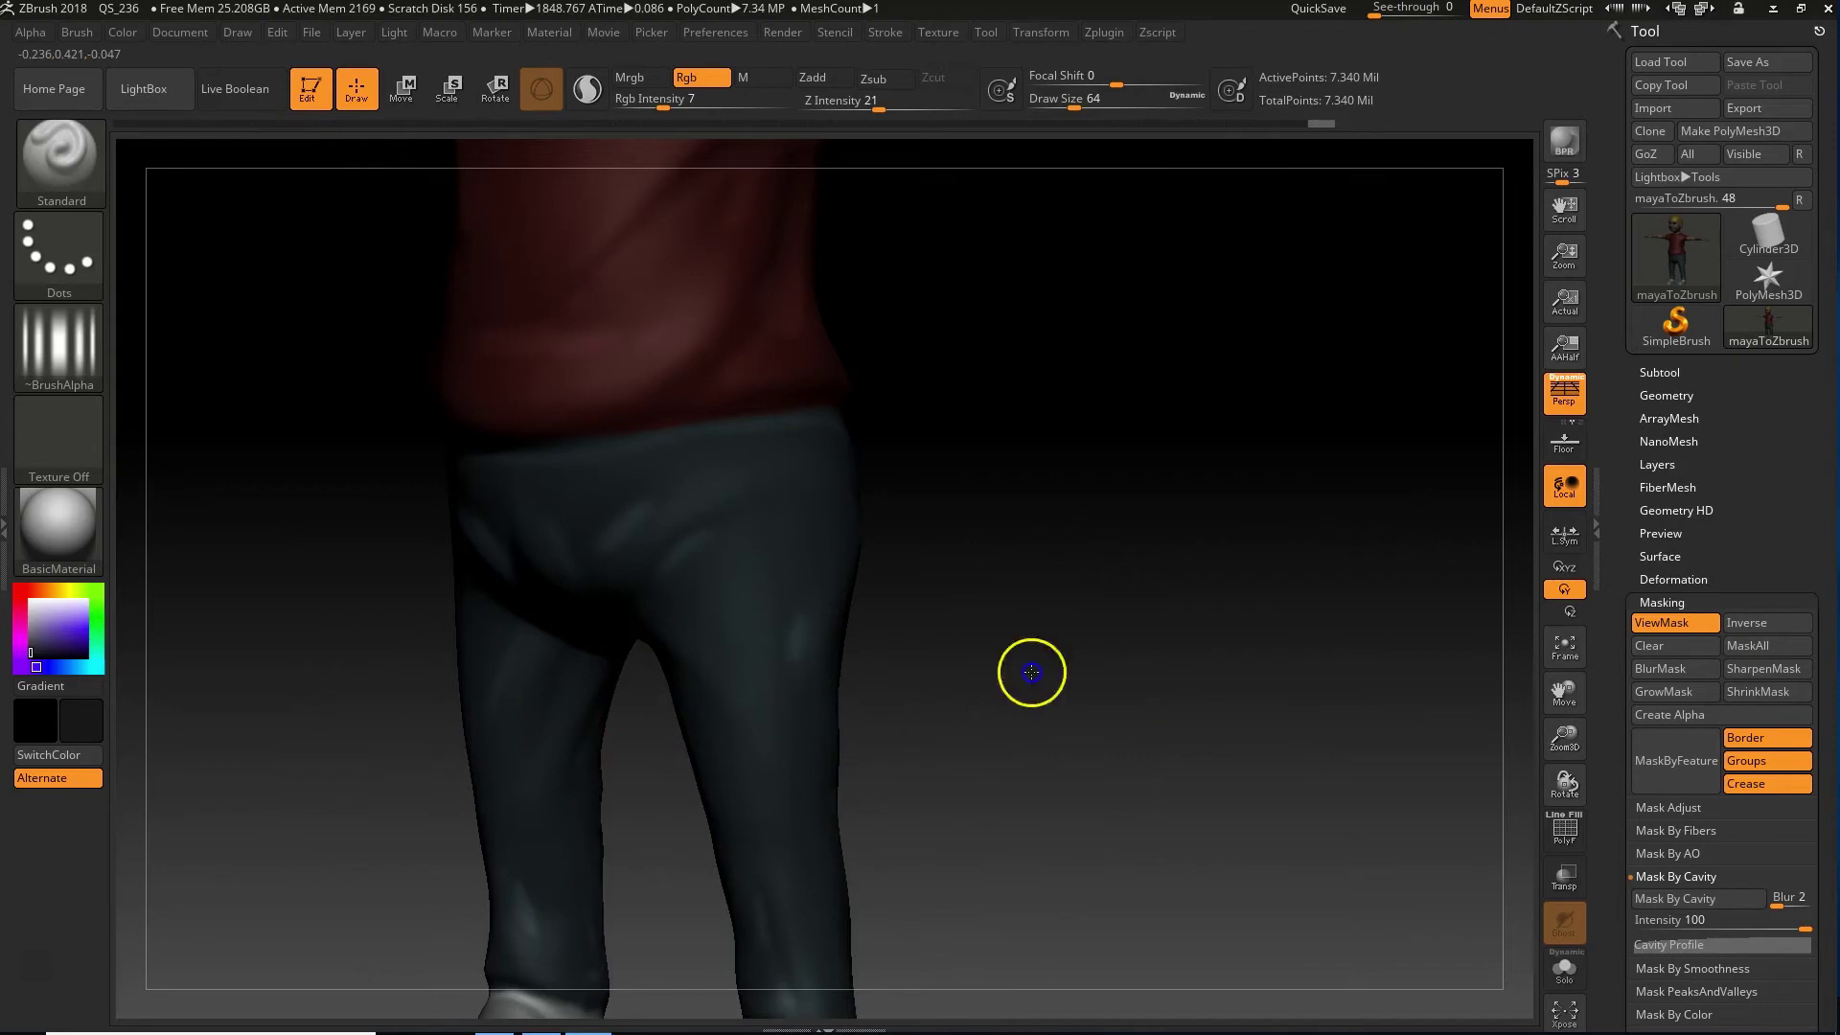
{"action": "left_click_drag", "start_coordinate": [1032, 672], "coordinate": [817, 665]}
{"action": "left_click_drag", "start_coordinate": [1041, 548], "coordinate": [1134, 835], "text": "alt"}
{"action": "key", "text": "ctrl+h"}
{"action": "left_click_drag", "start_coordinate": [1231, 653], "coordinate": [1017, 637]}
{"action": "mouse_move", "coordinate": [1081, 888]}
{"action": "left_mouse_down"}
{"action": "mouse_move", "coordinate": [1118, 871]}
{"action": "mouse_move", "coordinate": [1095, 727]}
{"action": "mouse_move", "coordinate": [1062, 750]}
{"action": "mouse_move", "coordinate": [1173, 774]}
{"action": "left_mouse_up"}
Step: Soften the dark shading on the shirt's chest fold and the arm with the Smooth brush, and check the figure from front and back
{"action": "key", "text": "shift"}
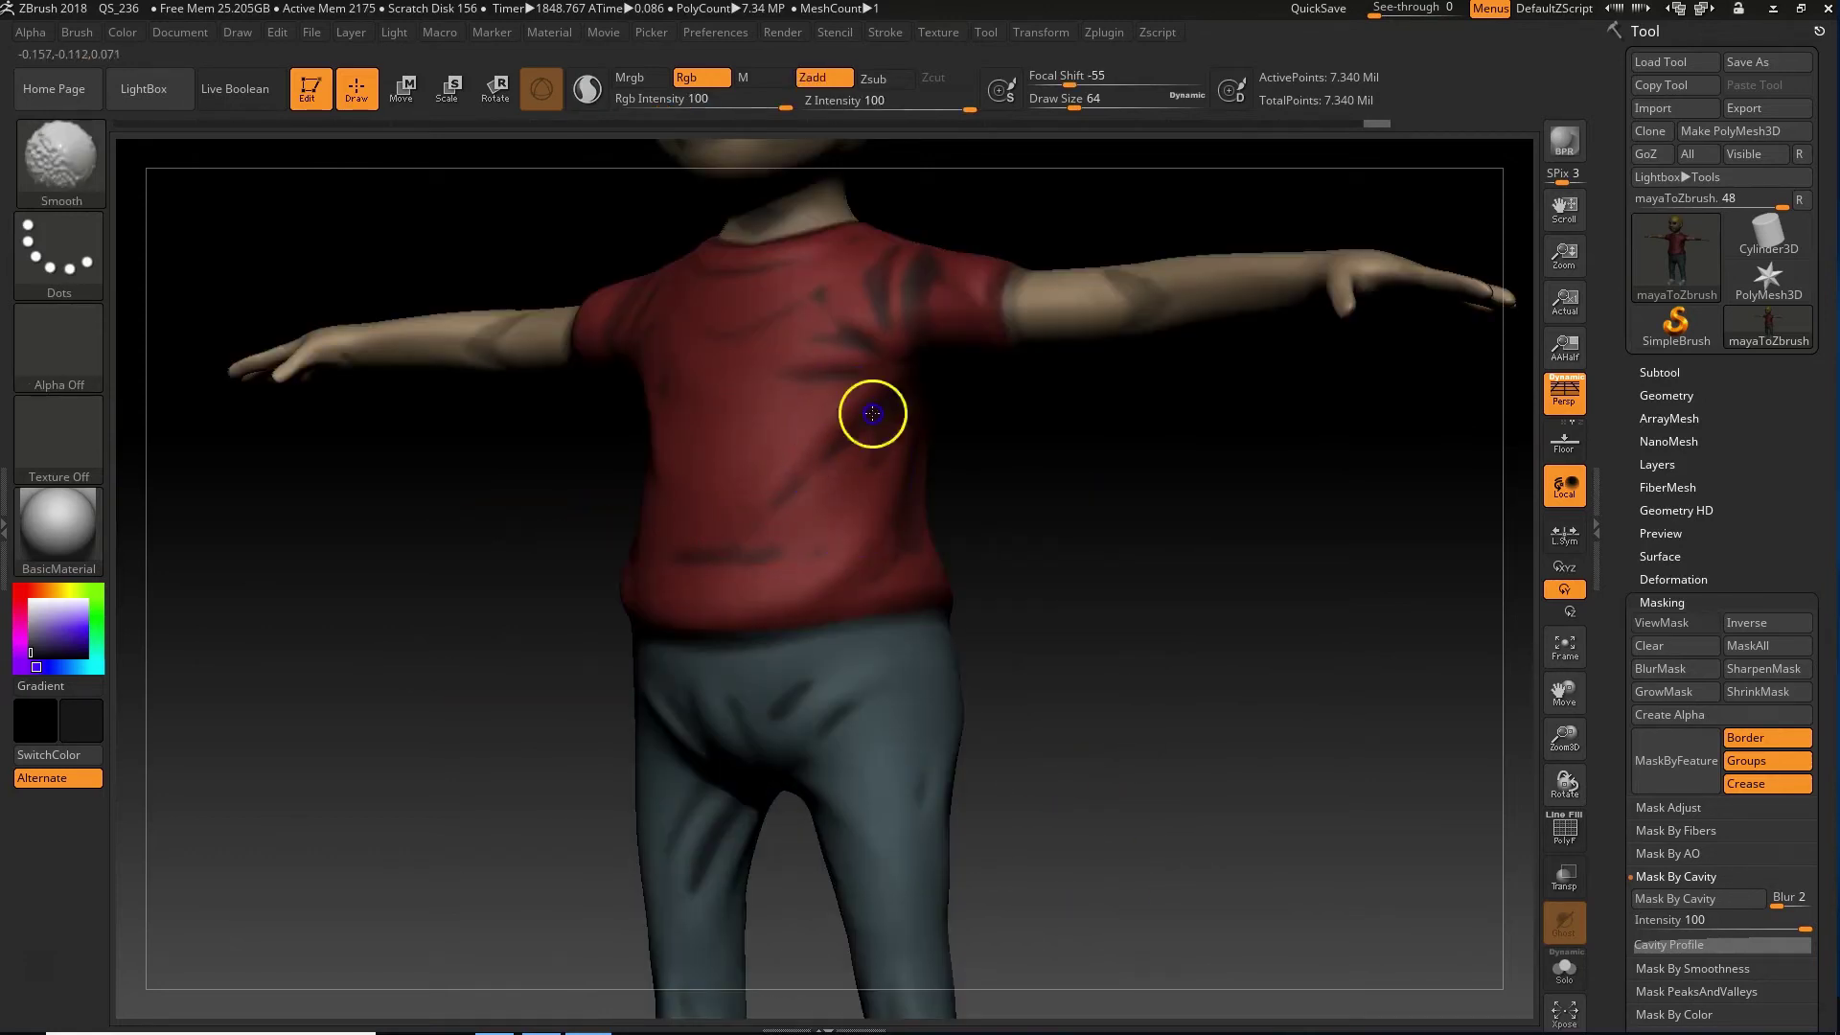
{"action": "left_click_drag", "start_coordinate": [808, 373], "coordinate": [815, 378], "text": "shift"}
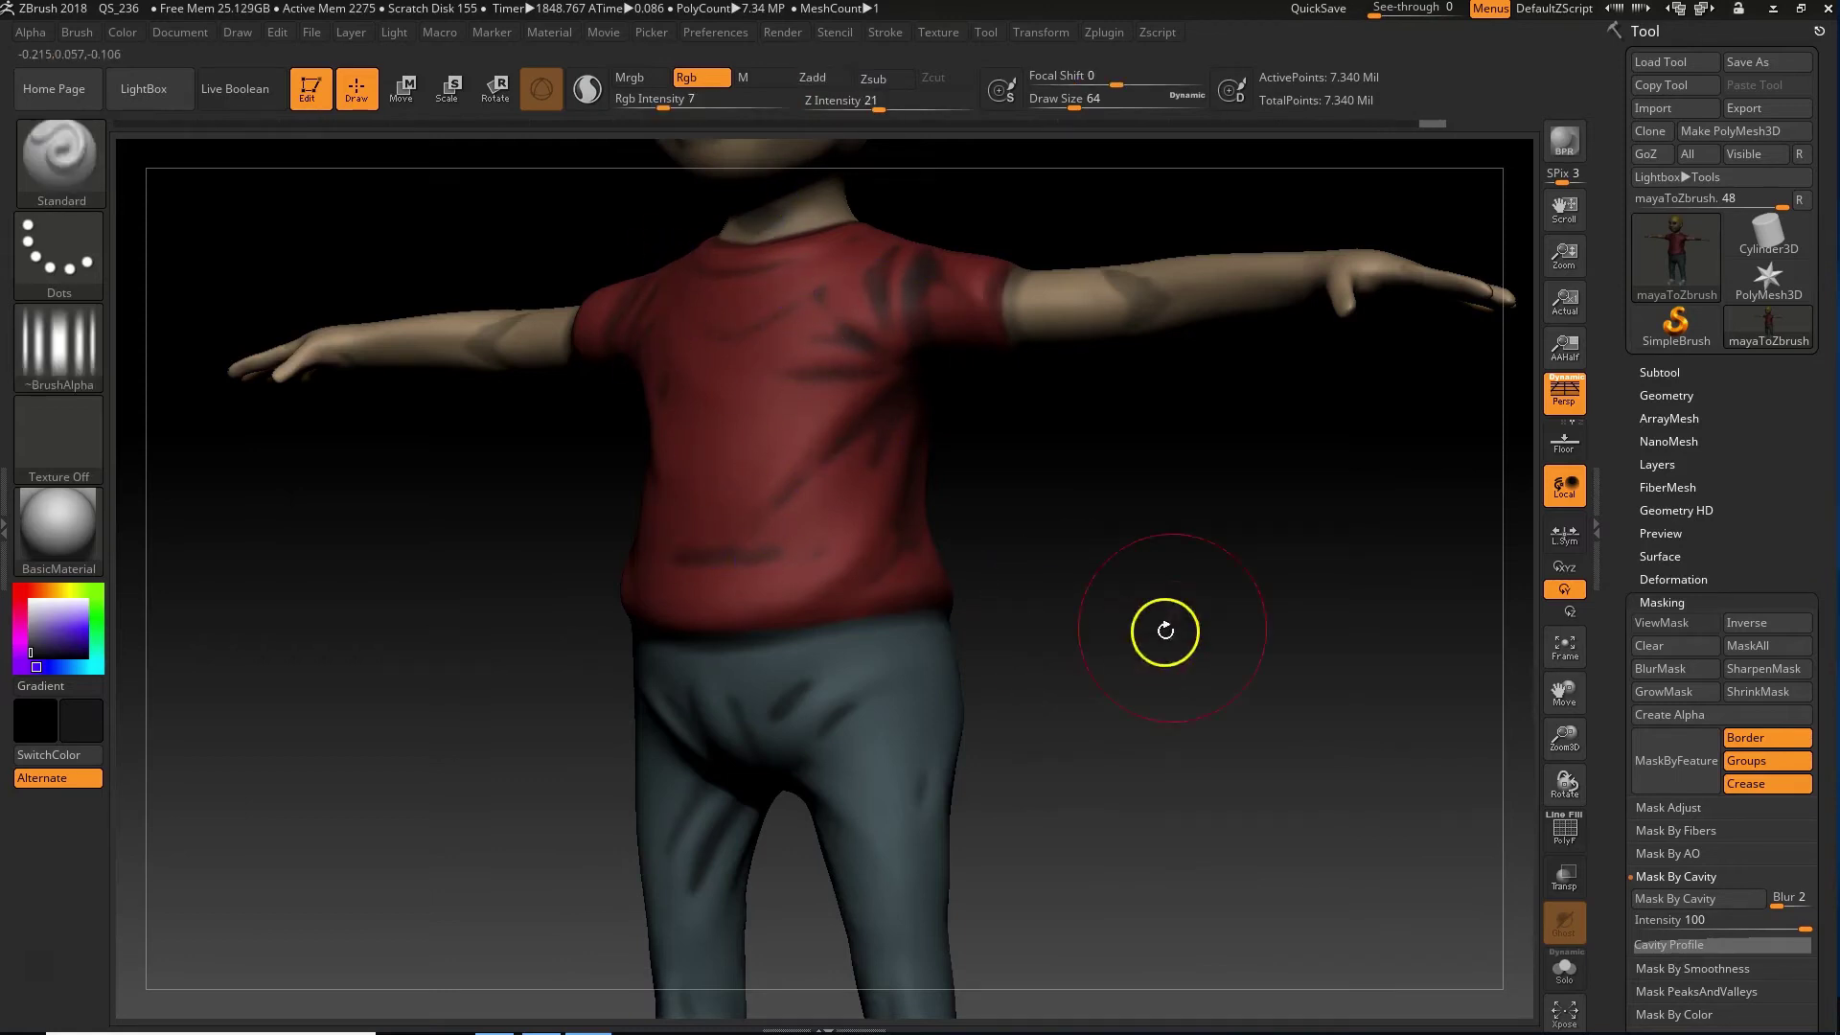
{"action": "left_click_drag", "start_coordinate": [1166, 629], "coordinate": [1191, 738], "text": "alt"}
{"action": "left_click_drag", "start_coordinate": [1035, 644], "coordinate": [1123, 756], "text": "alt"}
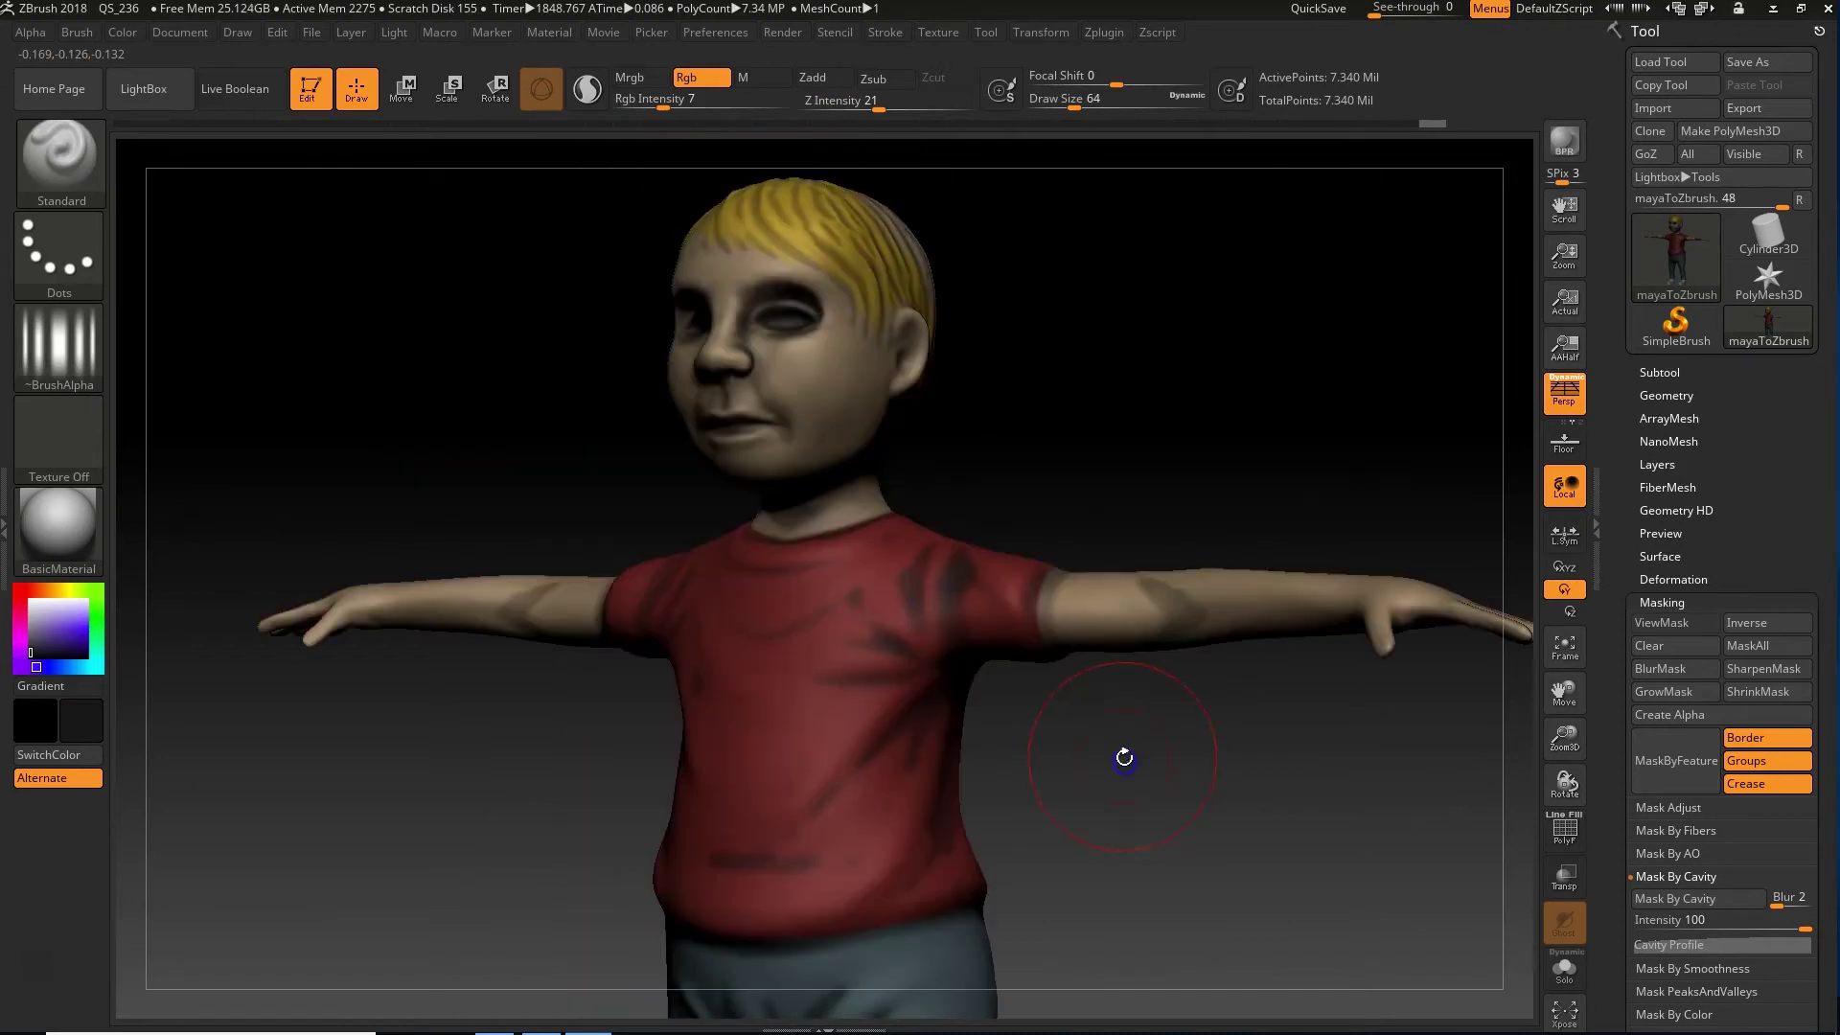
{"action": "mouse_move", "coordinate": [1079, 391]}
{"action": "left_mouse_down"}
{"action": "mouse_move", "coordinate": [1132, 416]}
{"action": "mouse_move", "coordinate": [1080, 390]}
{"action": "mouse_move", "coordinate": [1068, 403]}
{"action": "left_mouse_up"}
{"action": "left_click_drag", "start_coordinate": [1174, 698], "coordinate": [1105, 485], "text": "alt"}
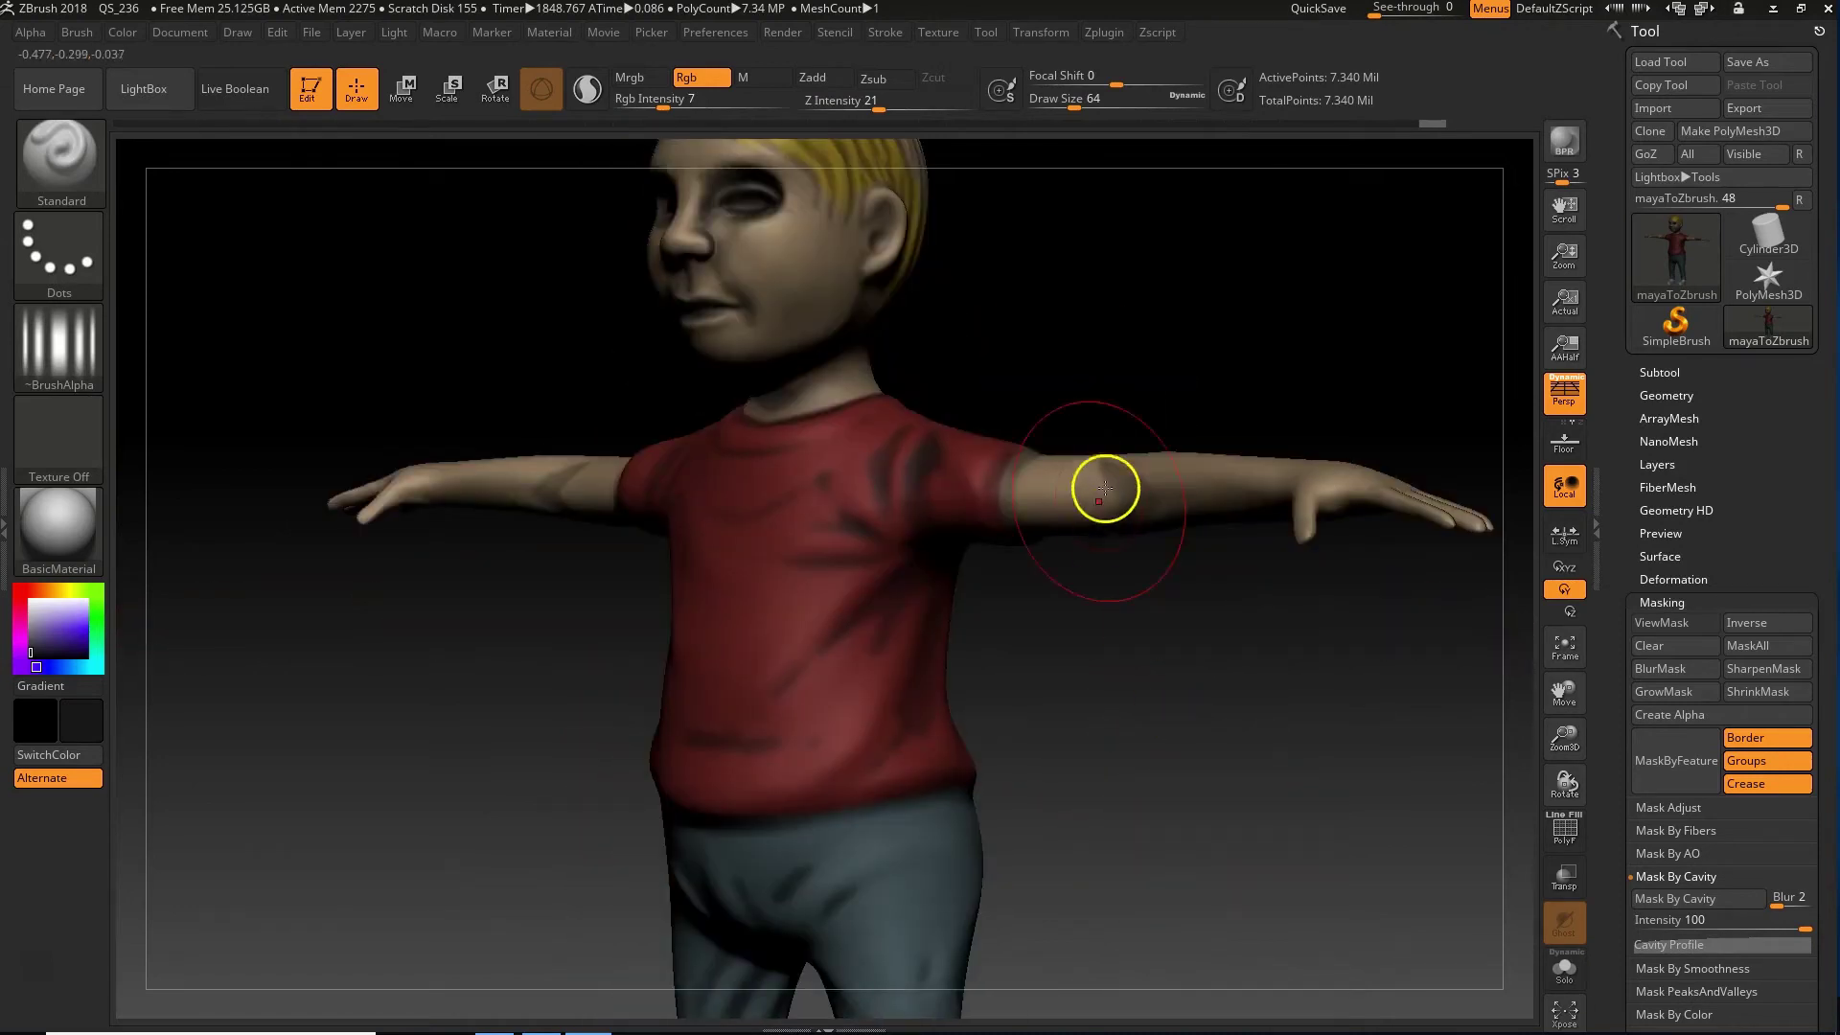
{"action": "key", "text": "shift"}
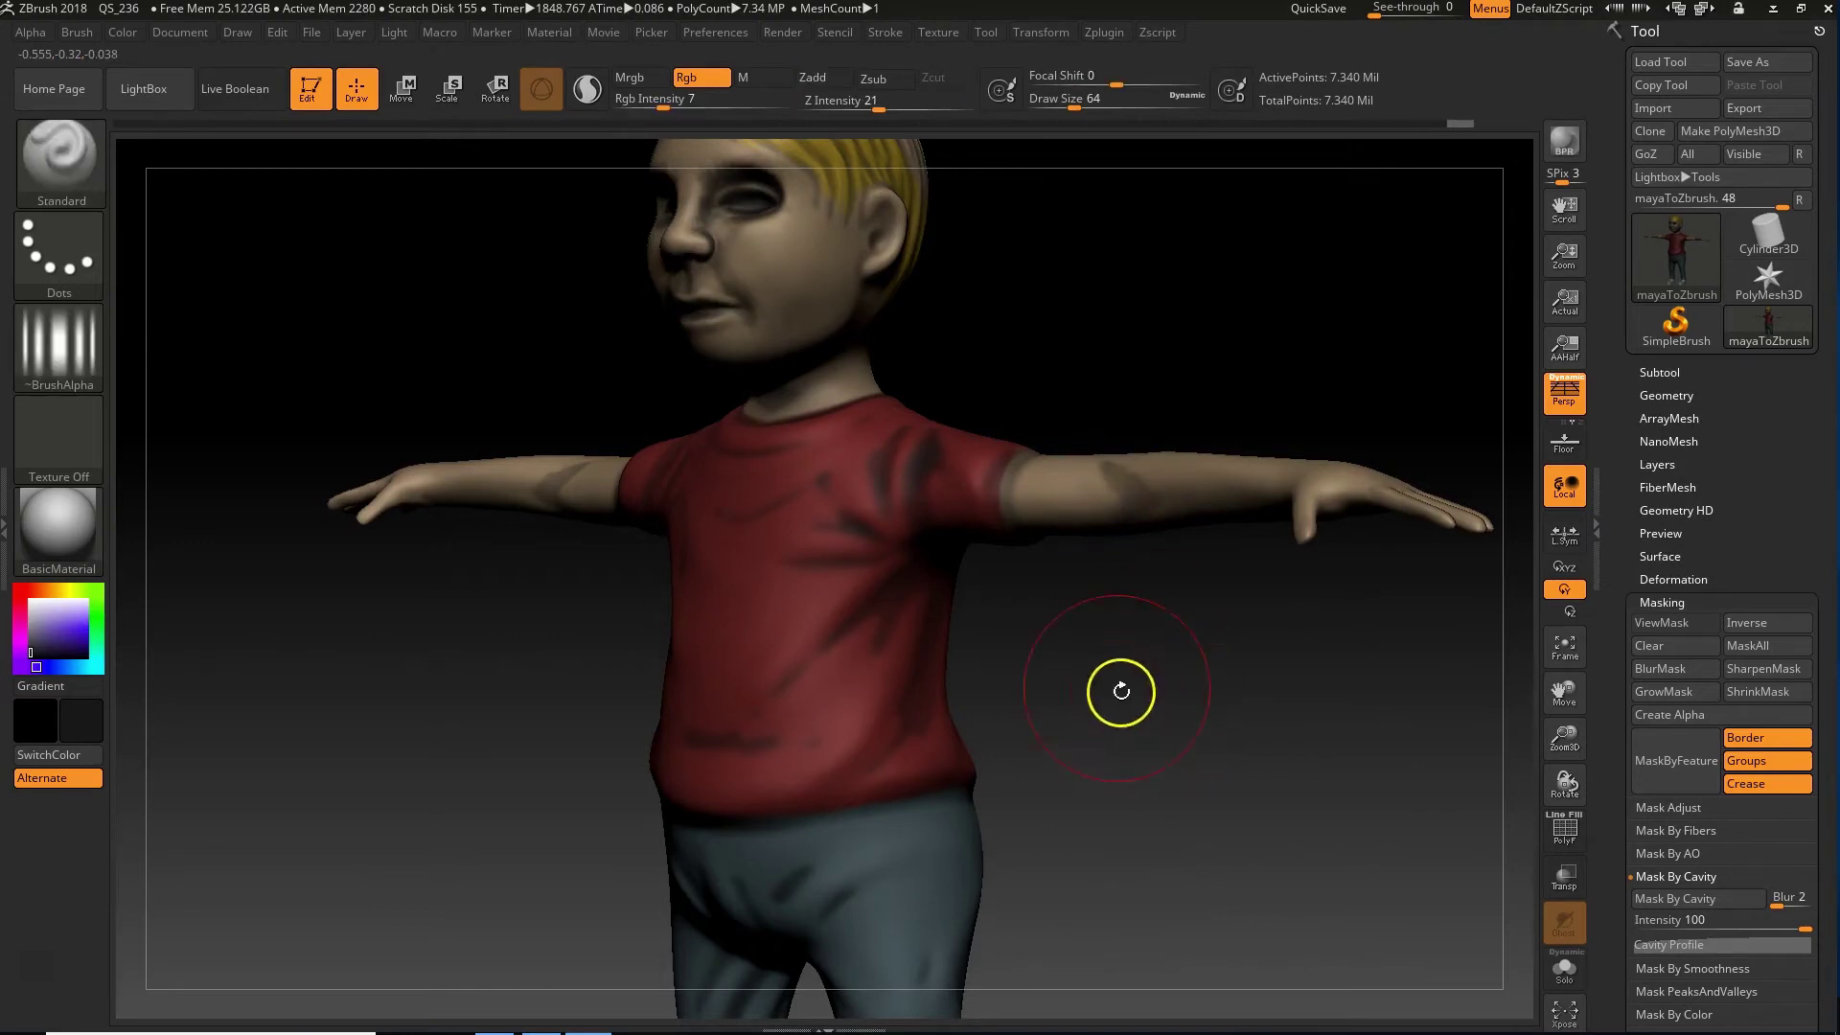
{"action": "left_click_drag", "start_coordinate": [1168, 621], "coordinate": [1202, 547], "text": "alt"}
{"action": "mouse_move", "coordinate": [1125, 717]}
{"action": "left_mouse_down", "text": "alt"}
{"action": "mouse_move", "coordinate": [1131, 612]}
{"action": "mouse_move", "coordinate": [1039, 729]}
{"action": "left_mouse_up", "text": "alt"}
{"action": "left_click_drag", "start_coordinate": [802, 728], "coordinate": [476, 942], "text": "alt"}
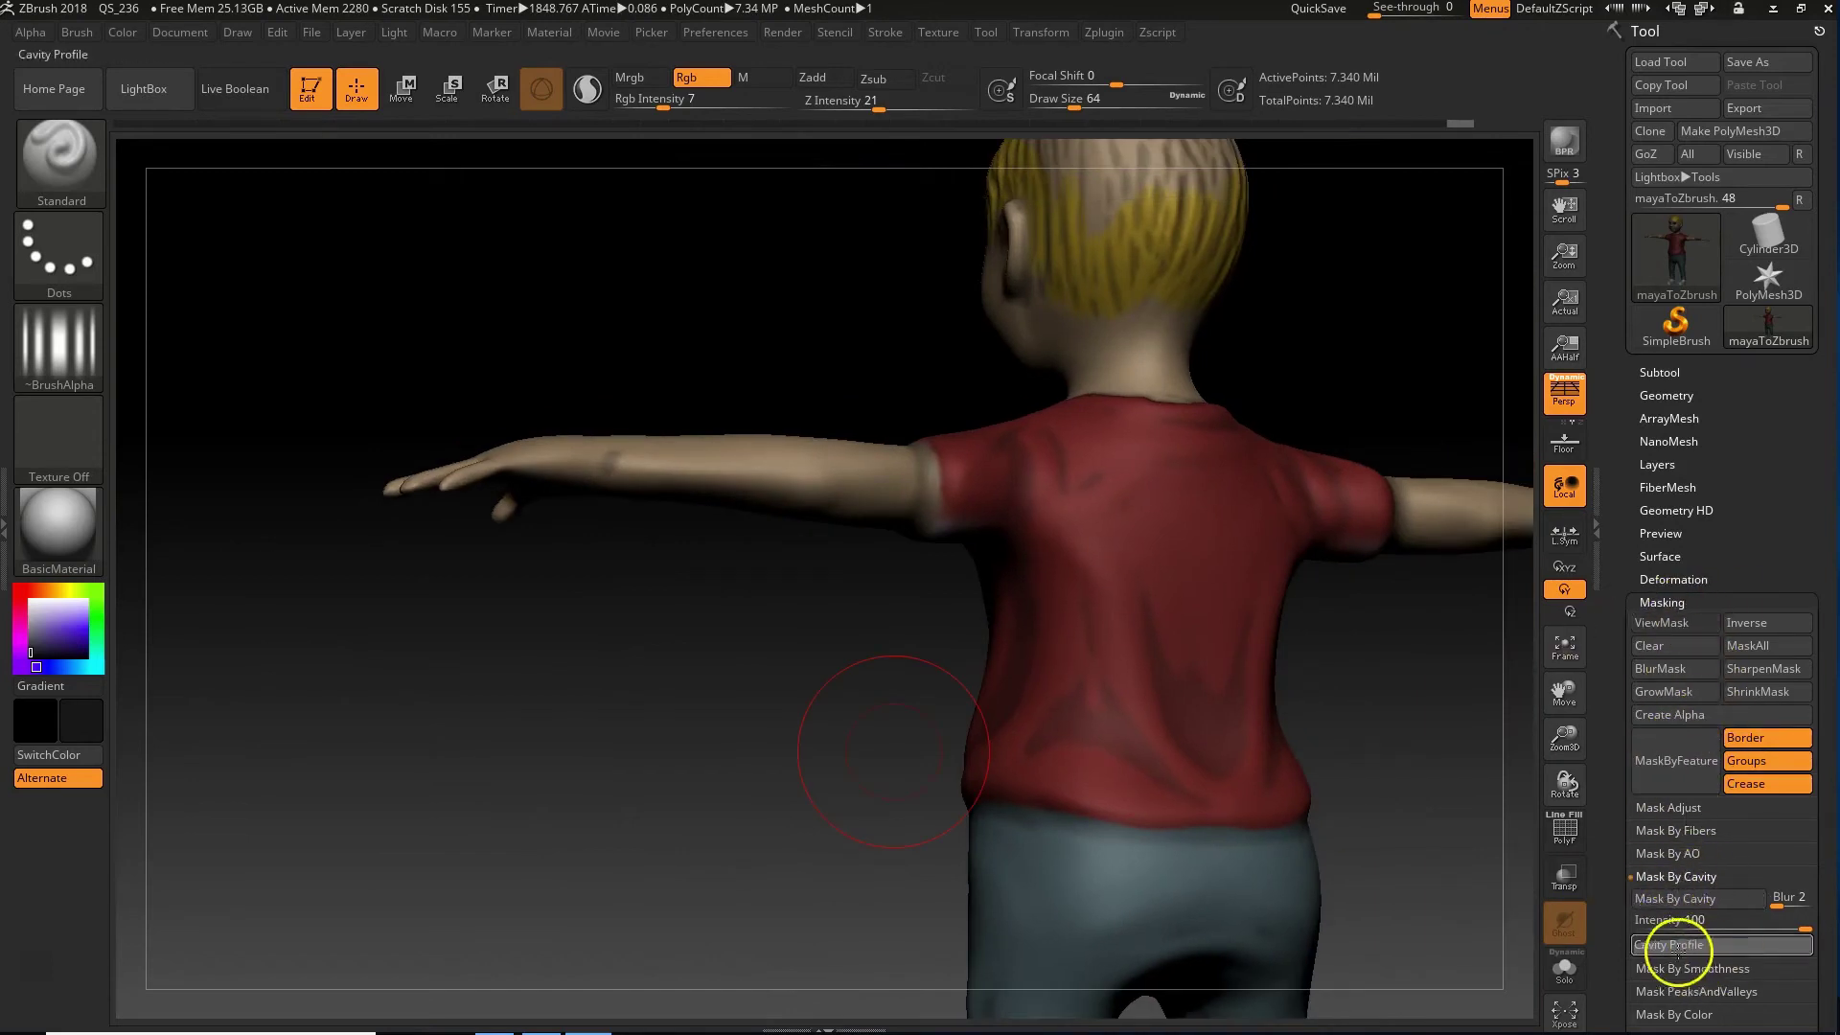
{"action": "left_click_drag", "start_coordinate": [836, 765], "coordinate": [1125, 629]}
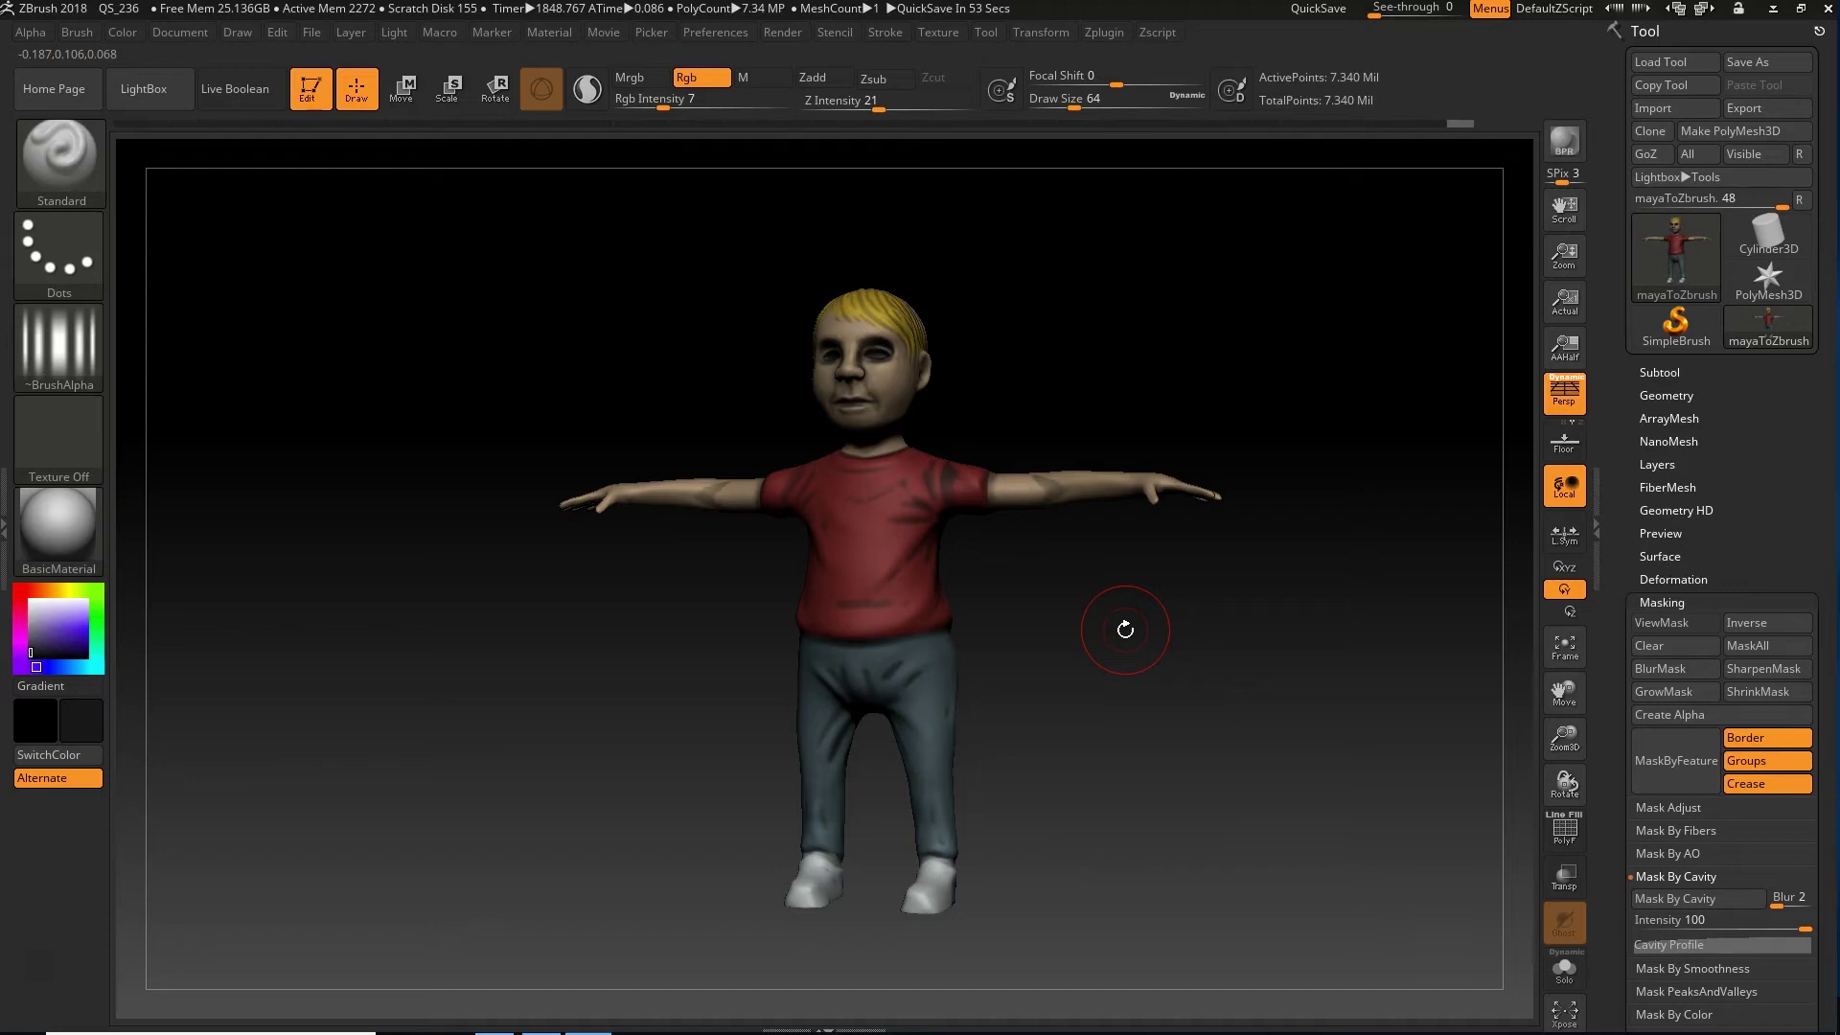
Step: Save the project on the Desktop as cartoonCharEx03.ZPR
{"action": "key", "text": "ctrl"}
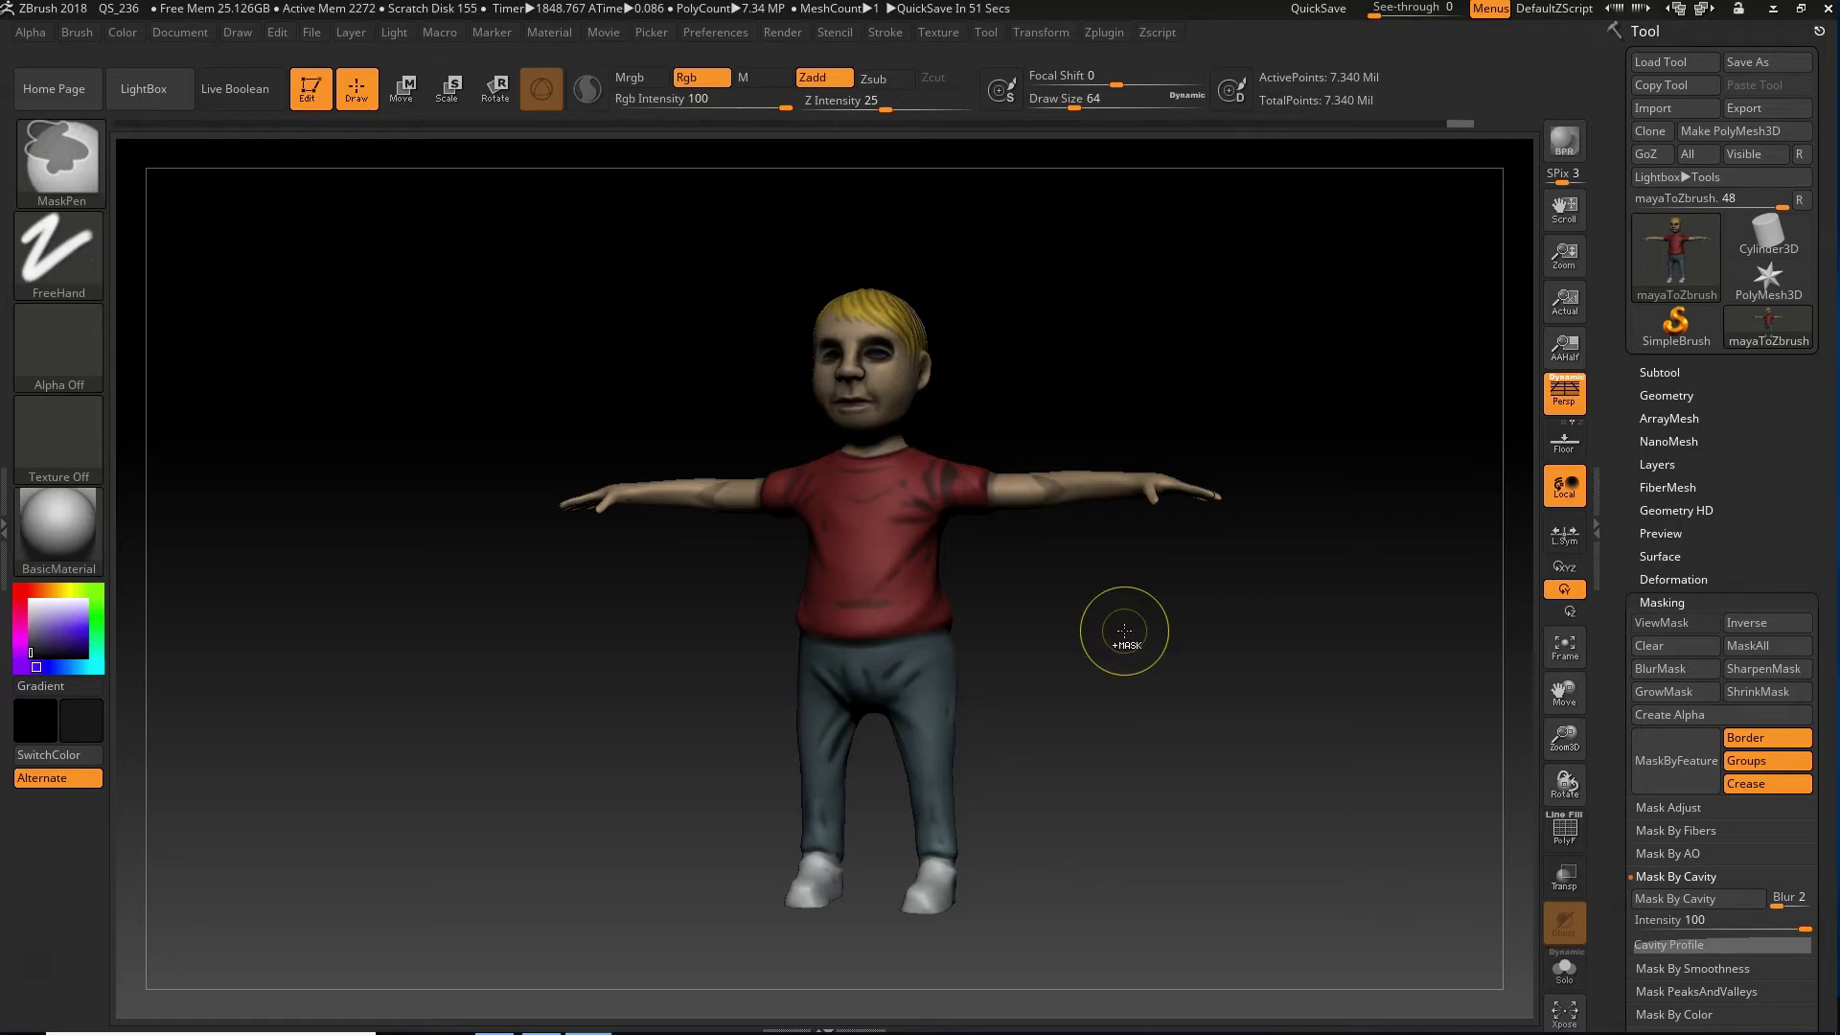
{"action": "key", "text": "ctrl+s"}
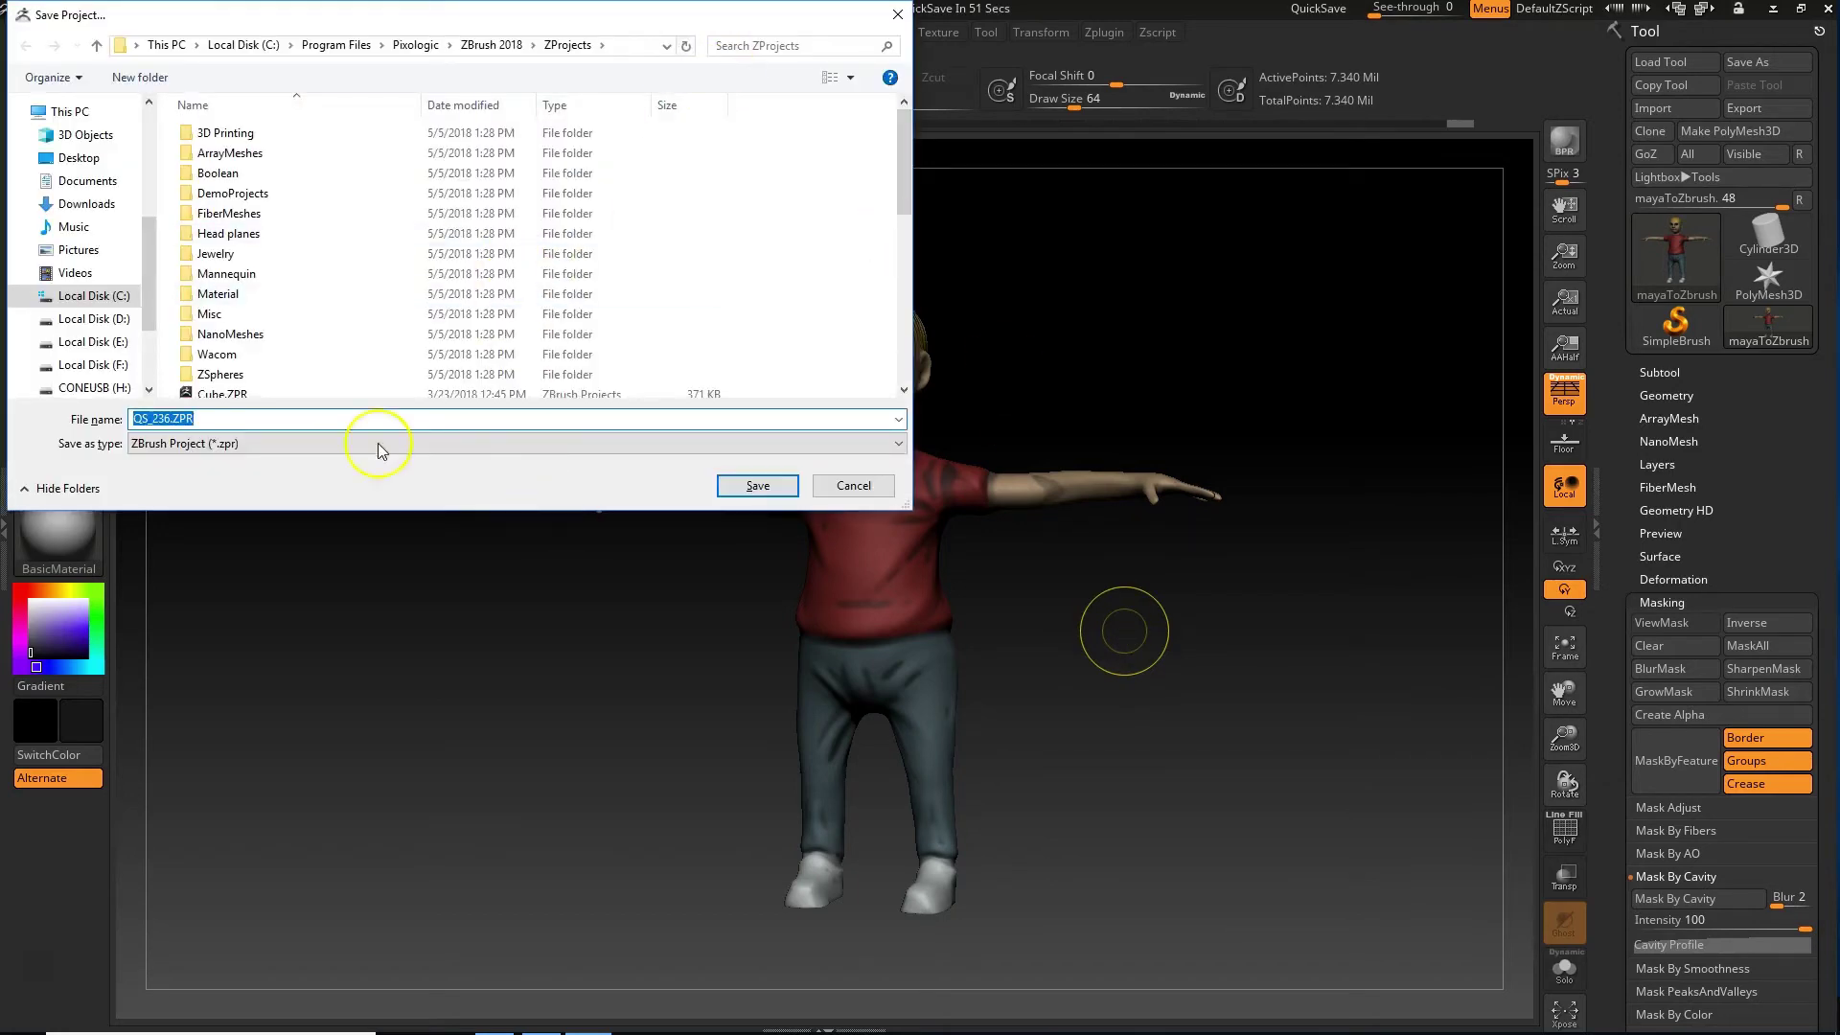
{"action": "scroll", "coordinate": [328, 361], "scroll_direction": "down", "scroll_amount": 5}
{"action": "left_click", "coordinate": [72, 157]}
{"action": "scroll", "coordinate": [624, 324], "scroll_direction": "down", "scroll_amount": 1}
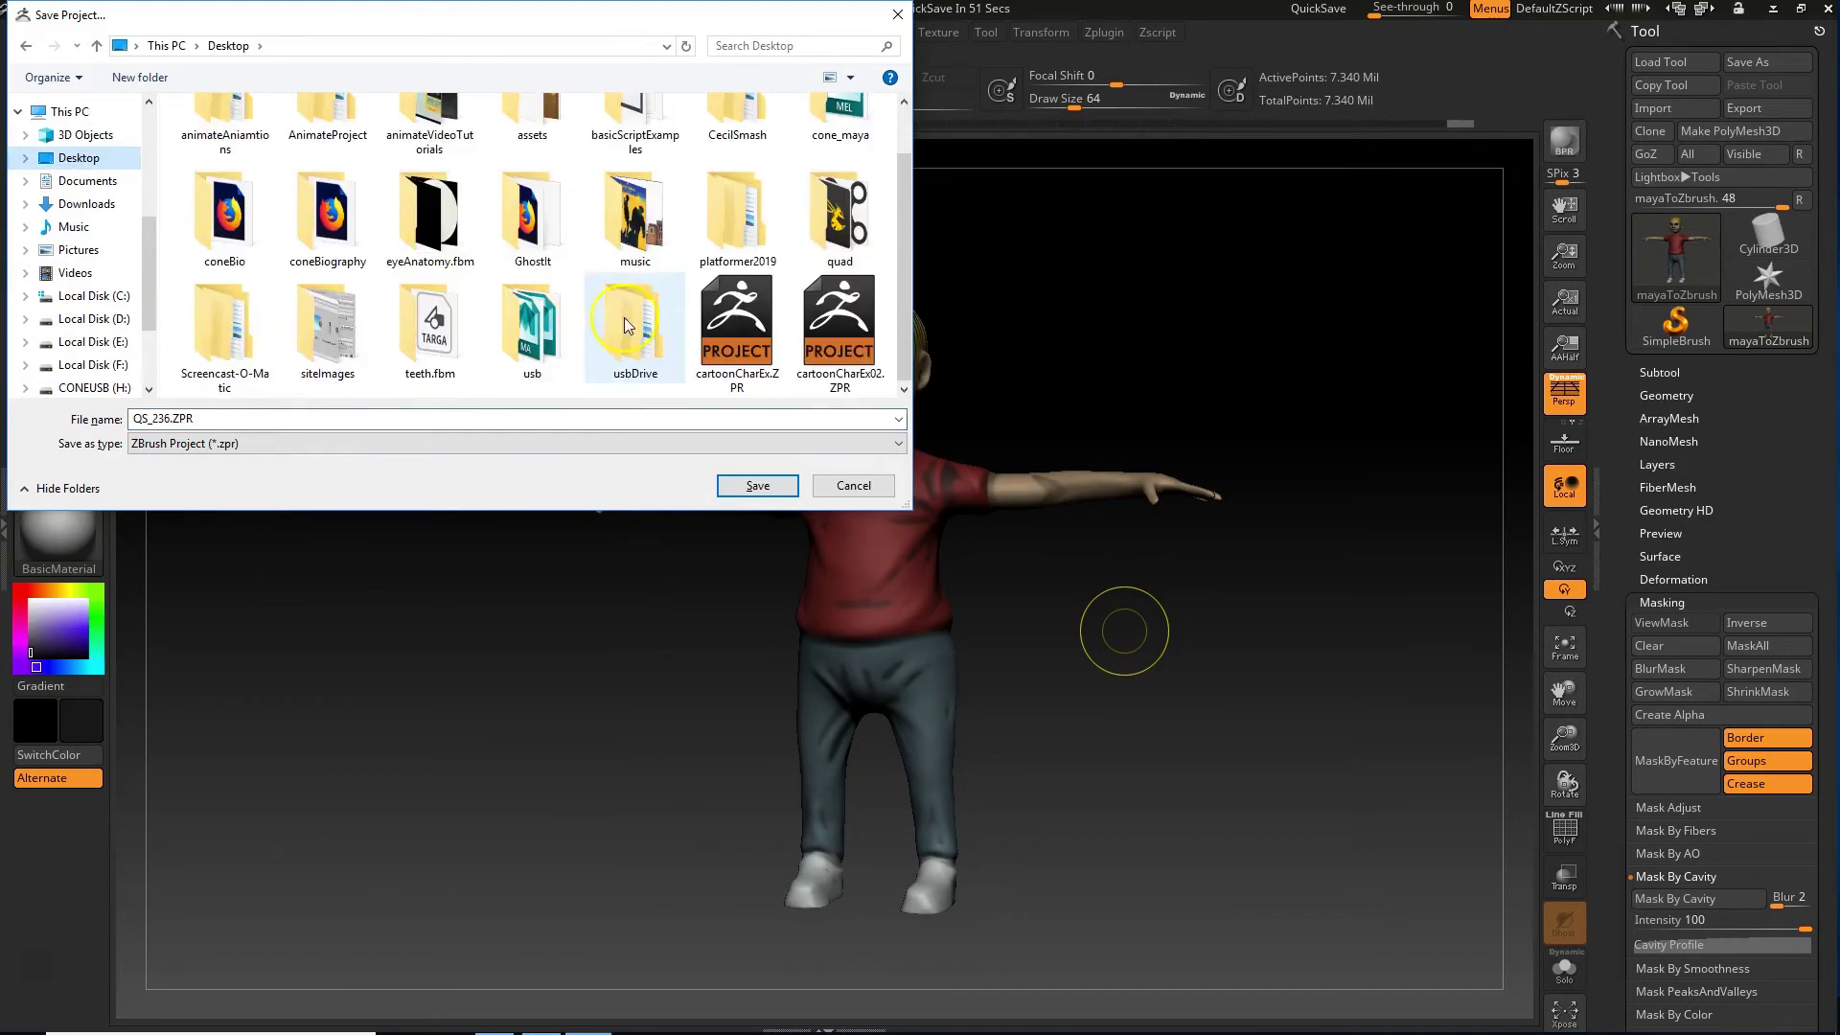
{"action": "left_click", "coordinate": [833, 323]}
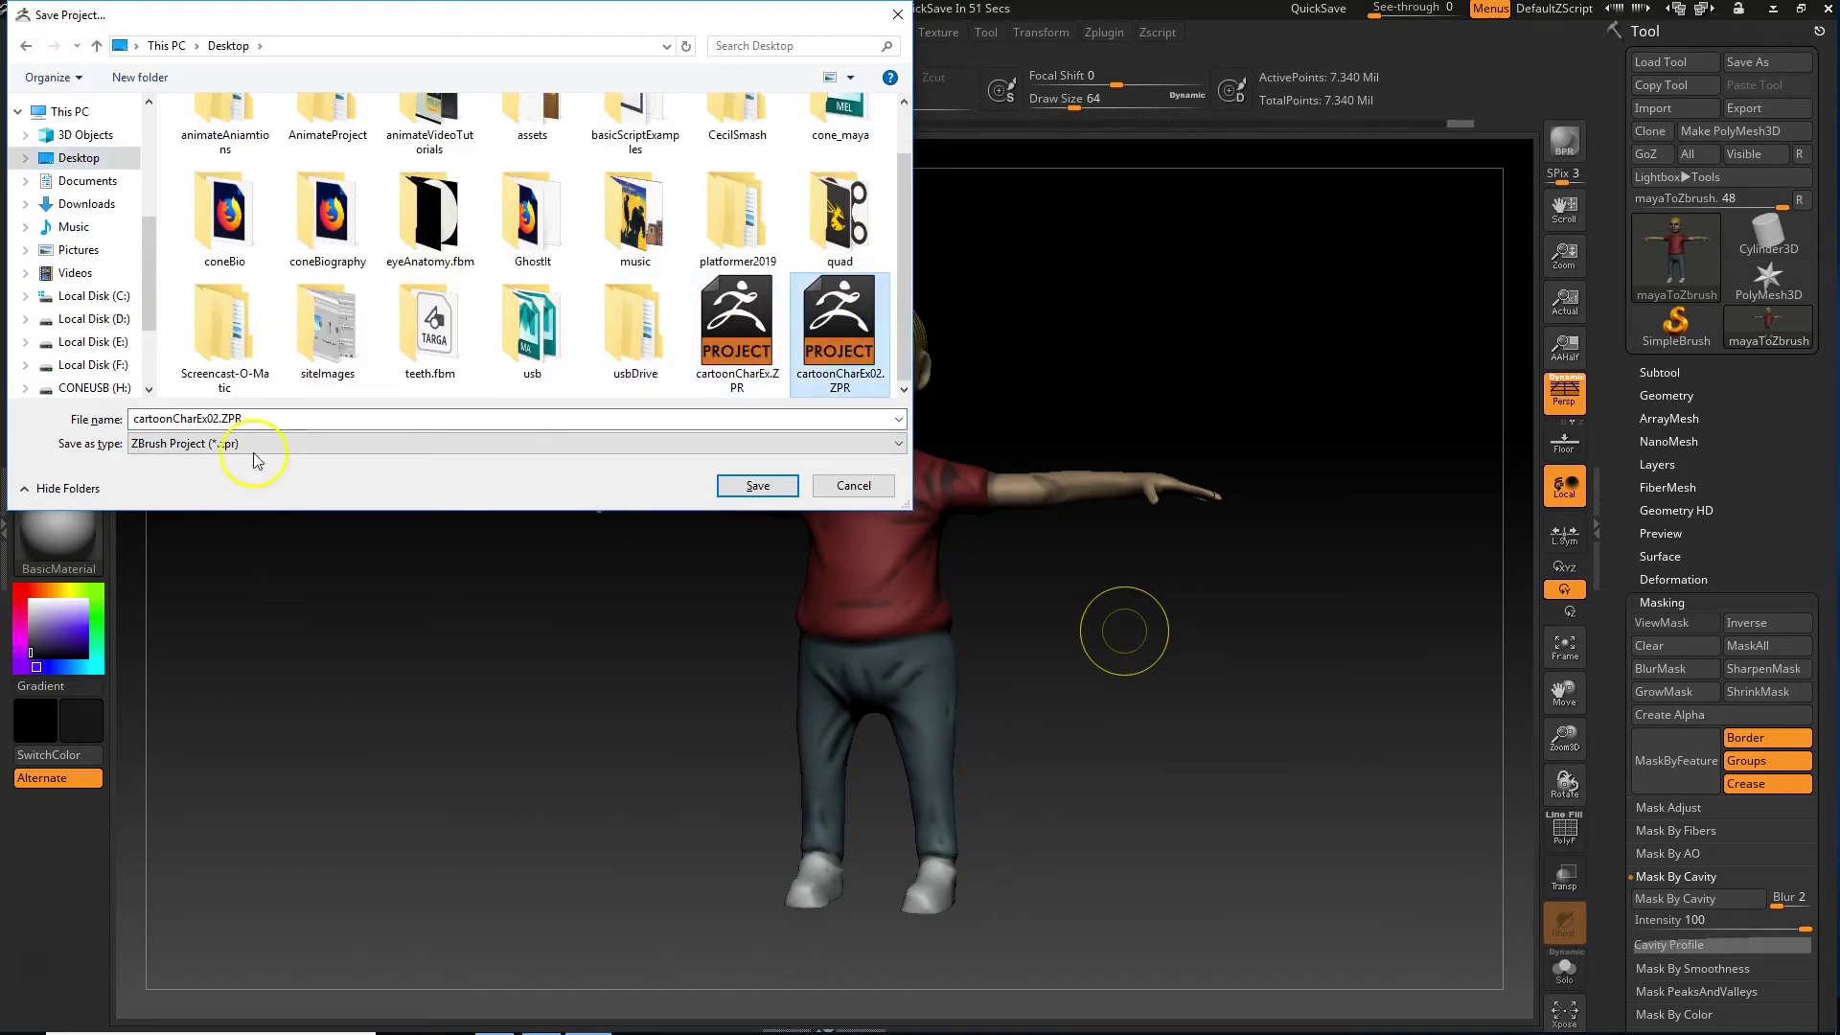
{"action": "left_click", "coordinate": [208, 420]}
{"action": "key", "text": "Right"}
{"action": "key", "text": "Left"}
{"action": "key", "text": "Left"}
{"action": "key", "text": "Left"}
{"action": "key", "text": "Left"}
{"action": "key", "text": "Left"}
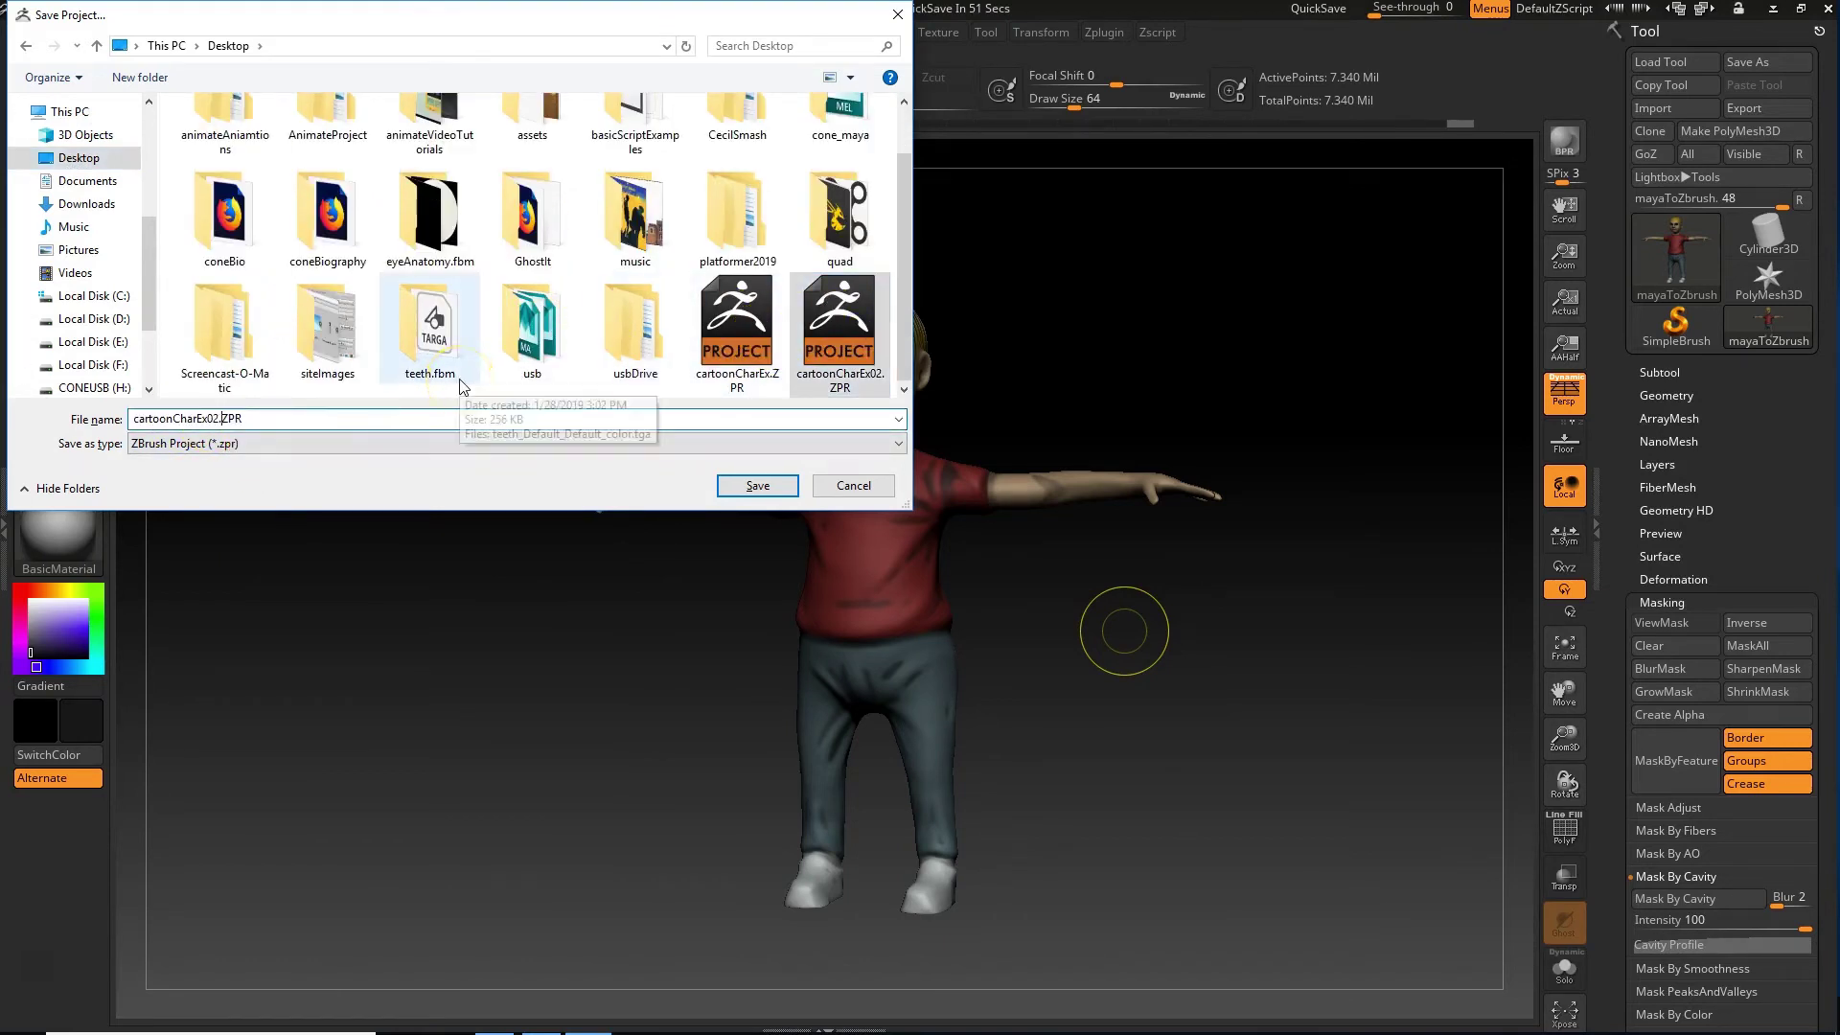
{"action": "key", "text": "Delete"}
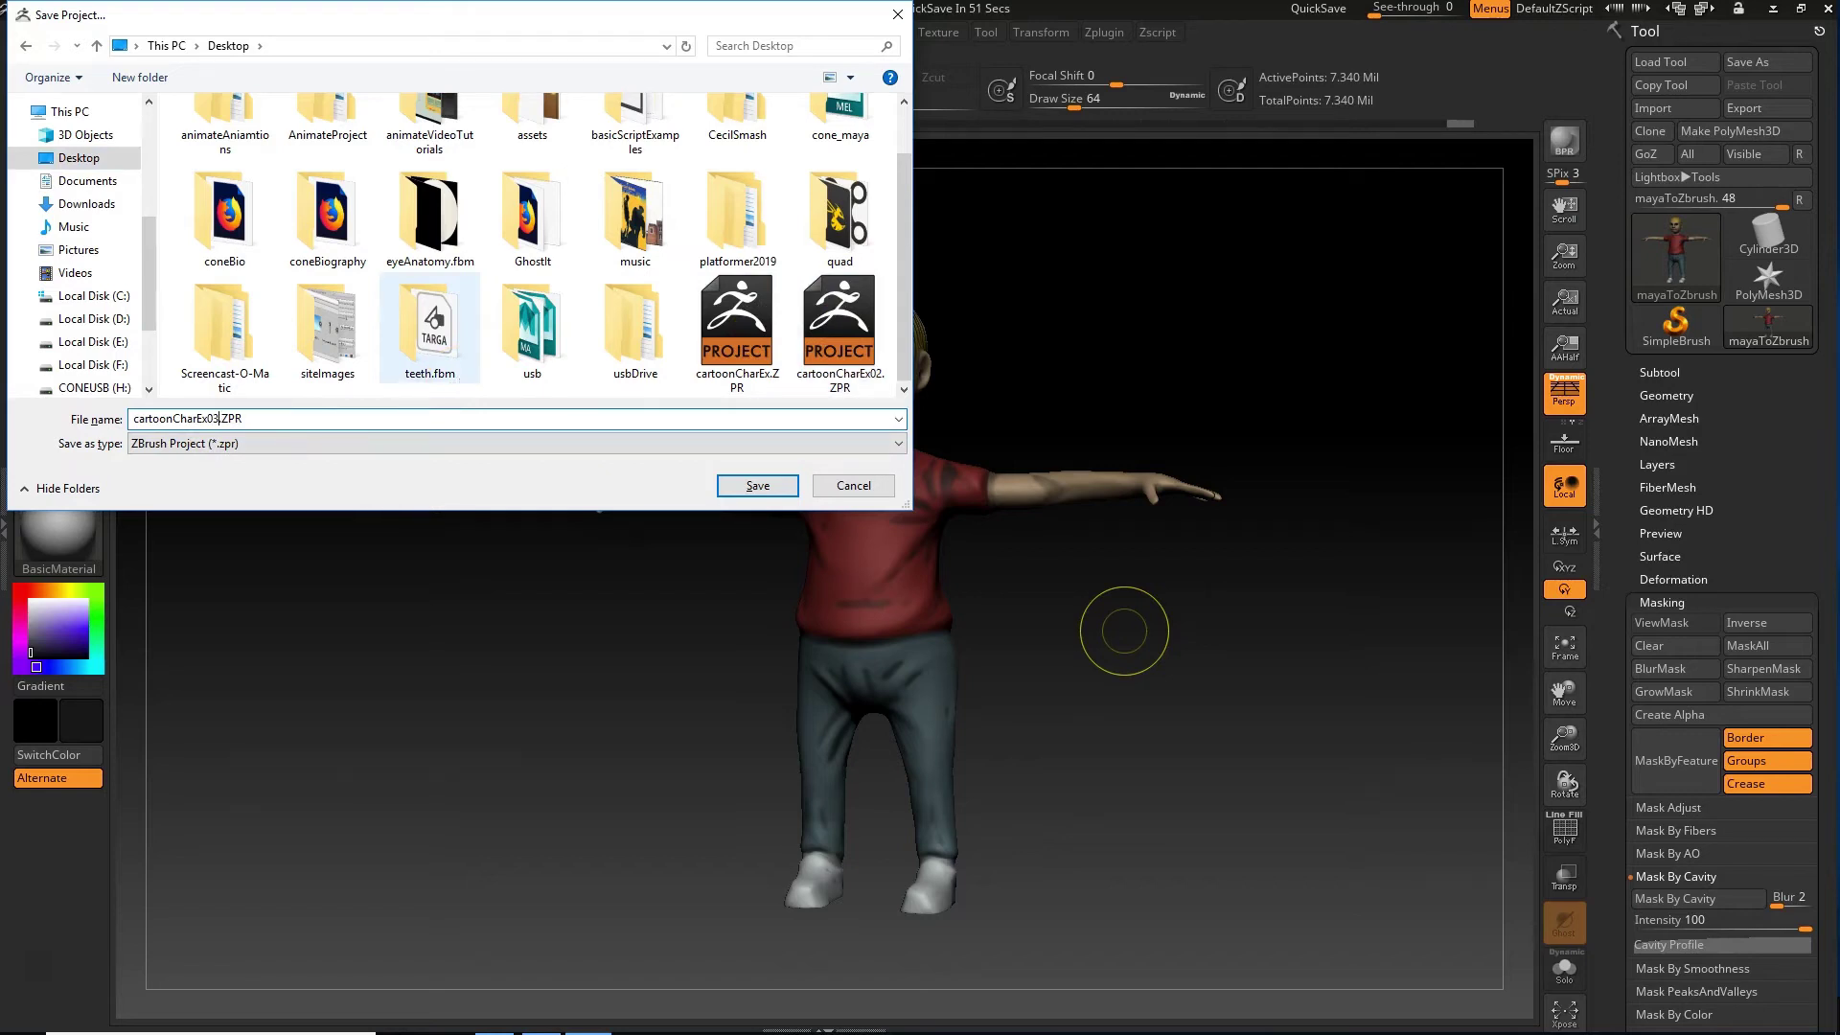
{"action": "key", "text": "Return"}
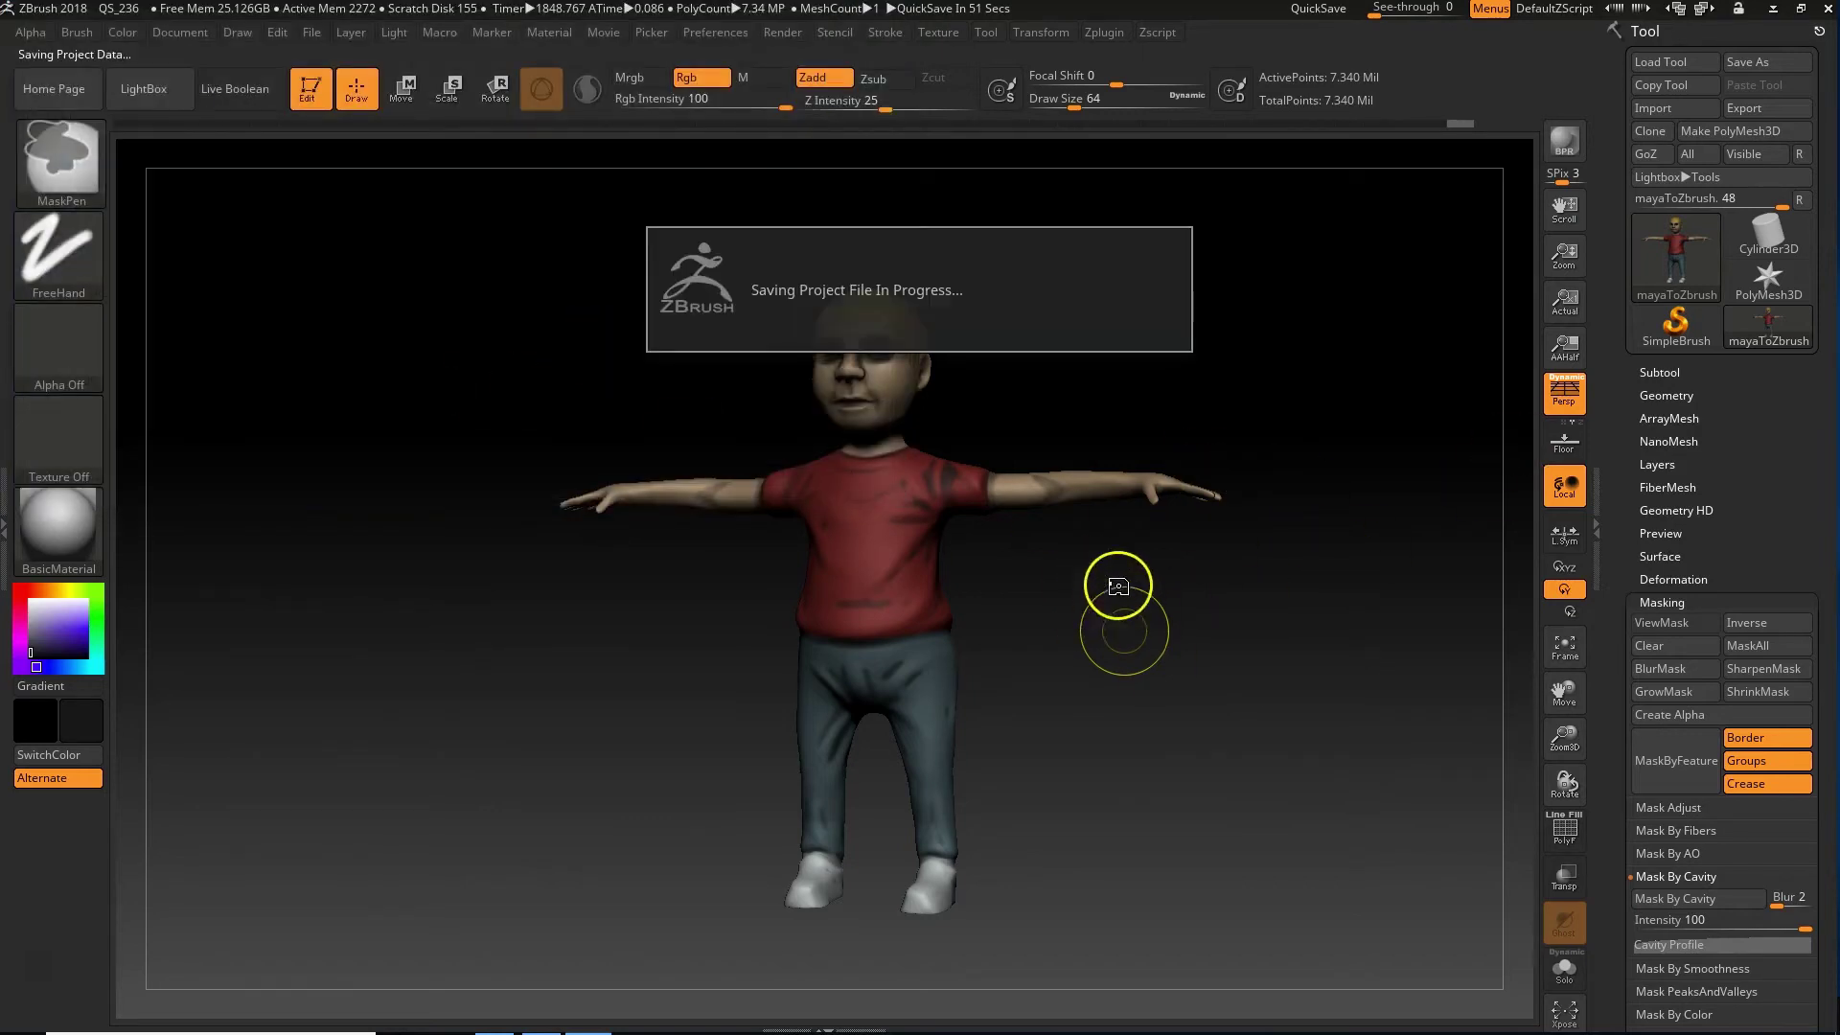
Step: Open the Multi Map Exporter plugin for the painted character
{"action": "left_click_drag", "start_coordinate": [1210, 374], "coordinate": [1120, 469], "text": "alt"}
{"action": "left_click_drag", "start_coordinate": [1062, 396], "coordinate": [1102, 345], "text": "alt"}
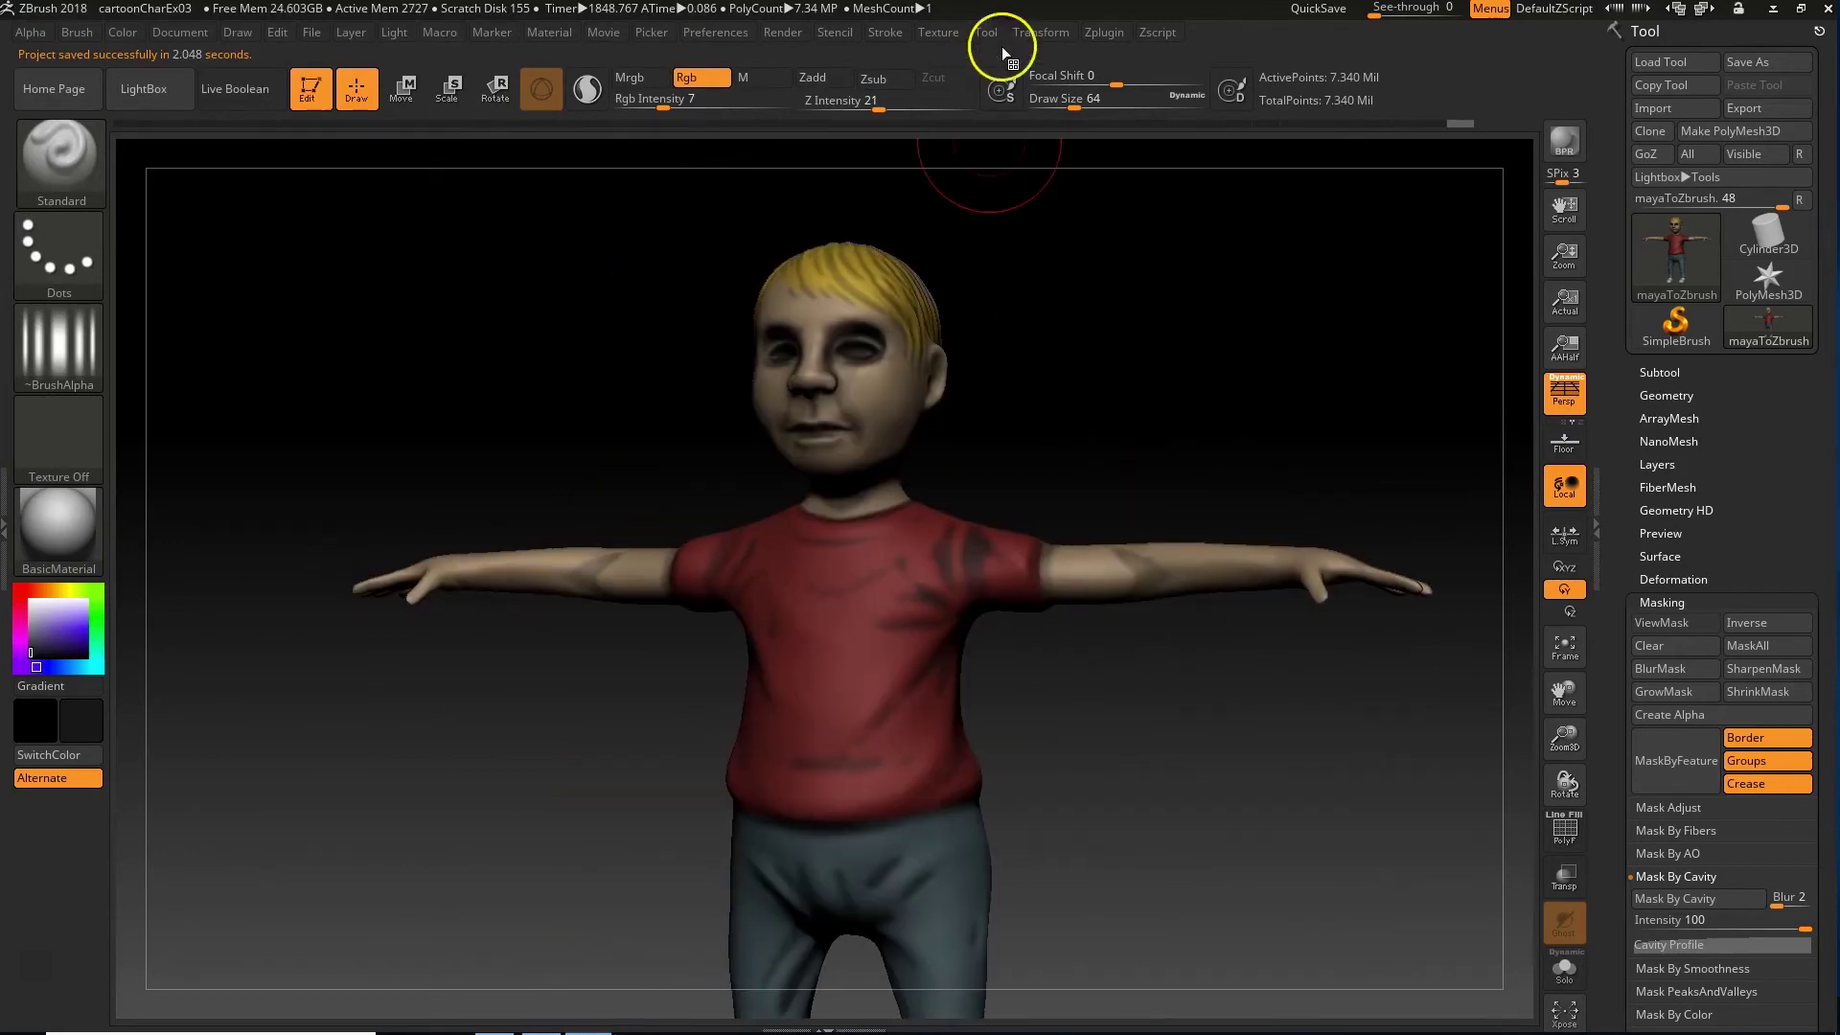
{"action": "left_click", "coordinate": [1102, 32]}
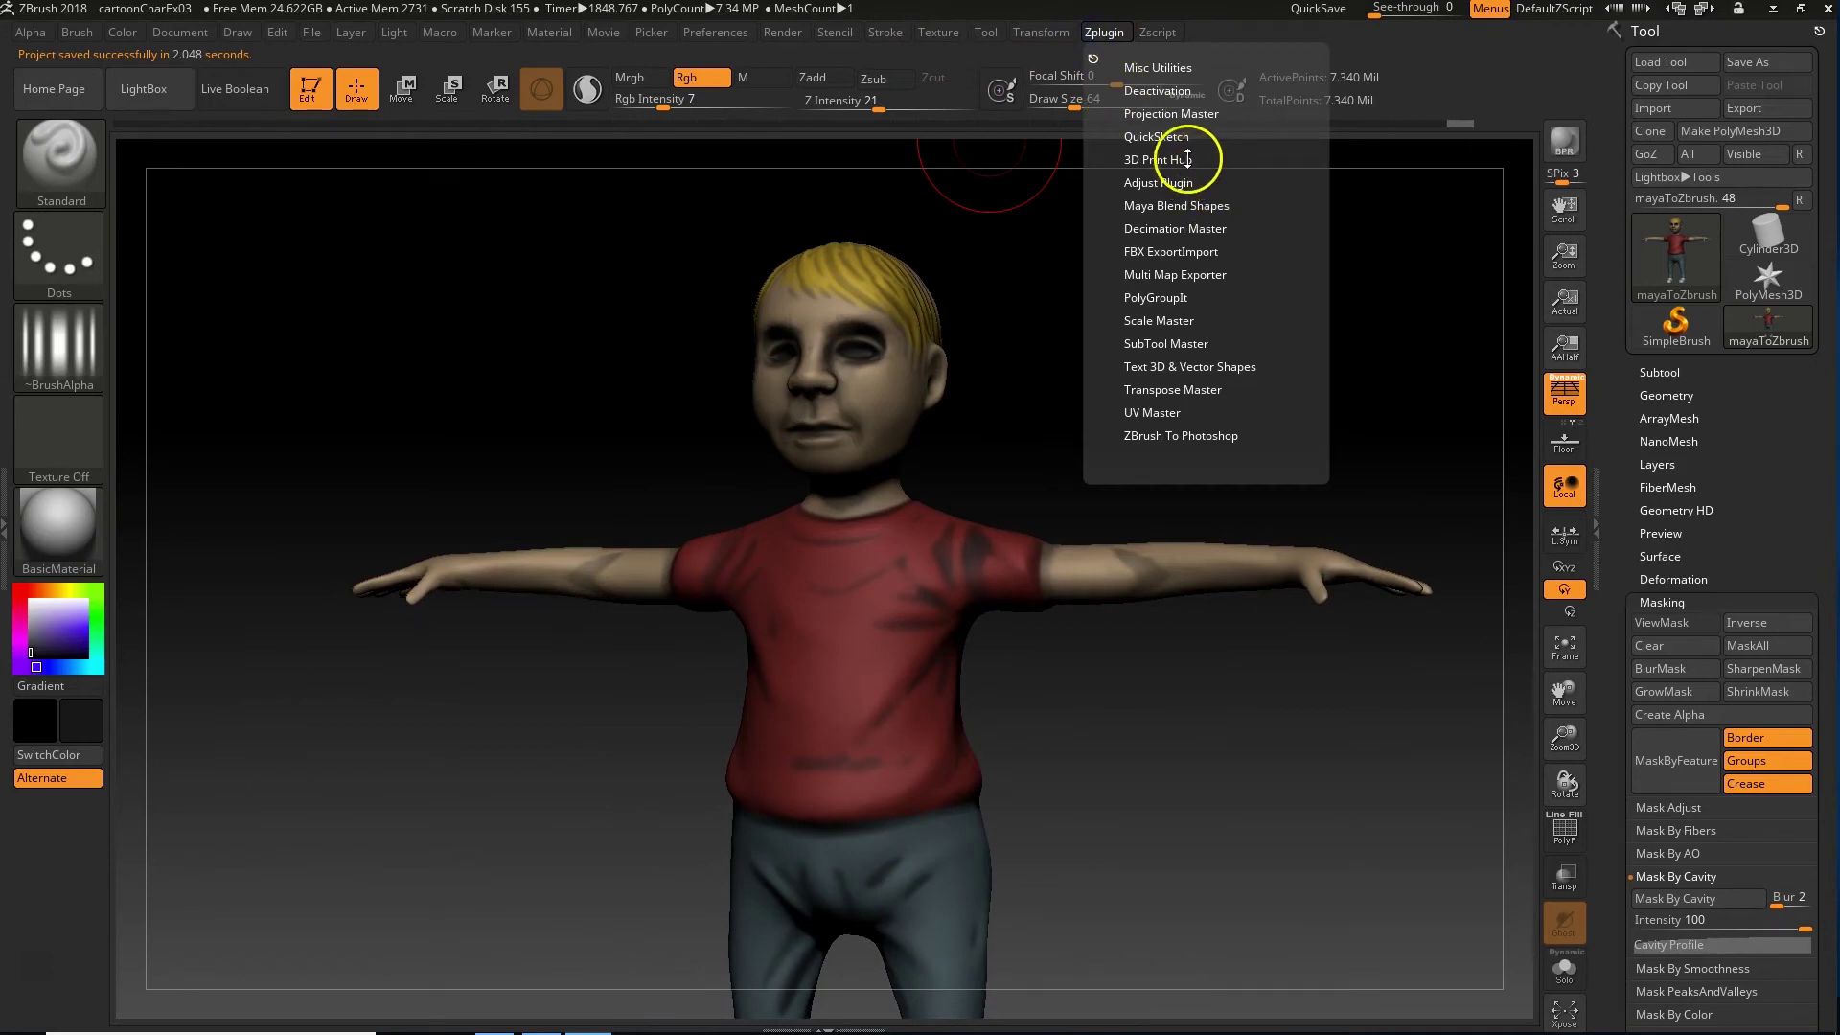
{"action": "left_click", "coordinate": [1193, 275]}
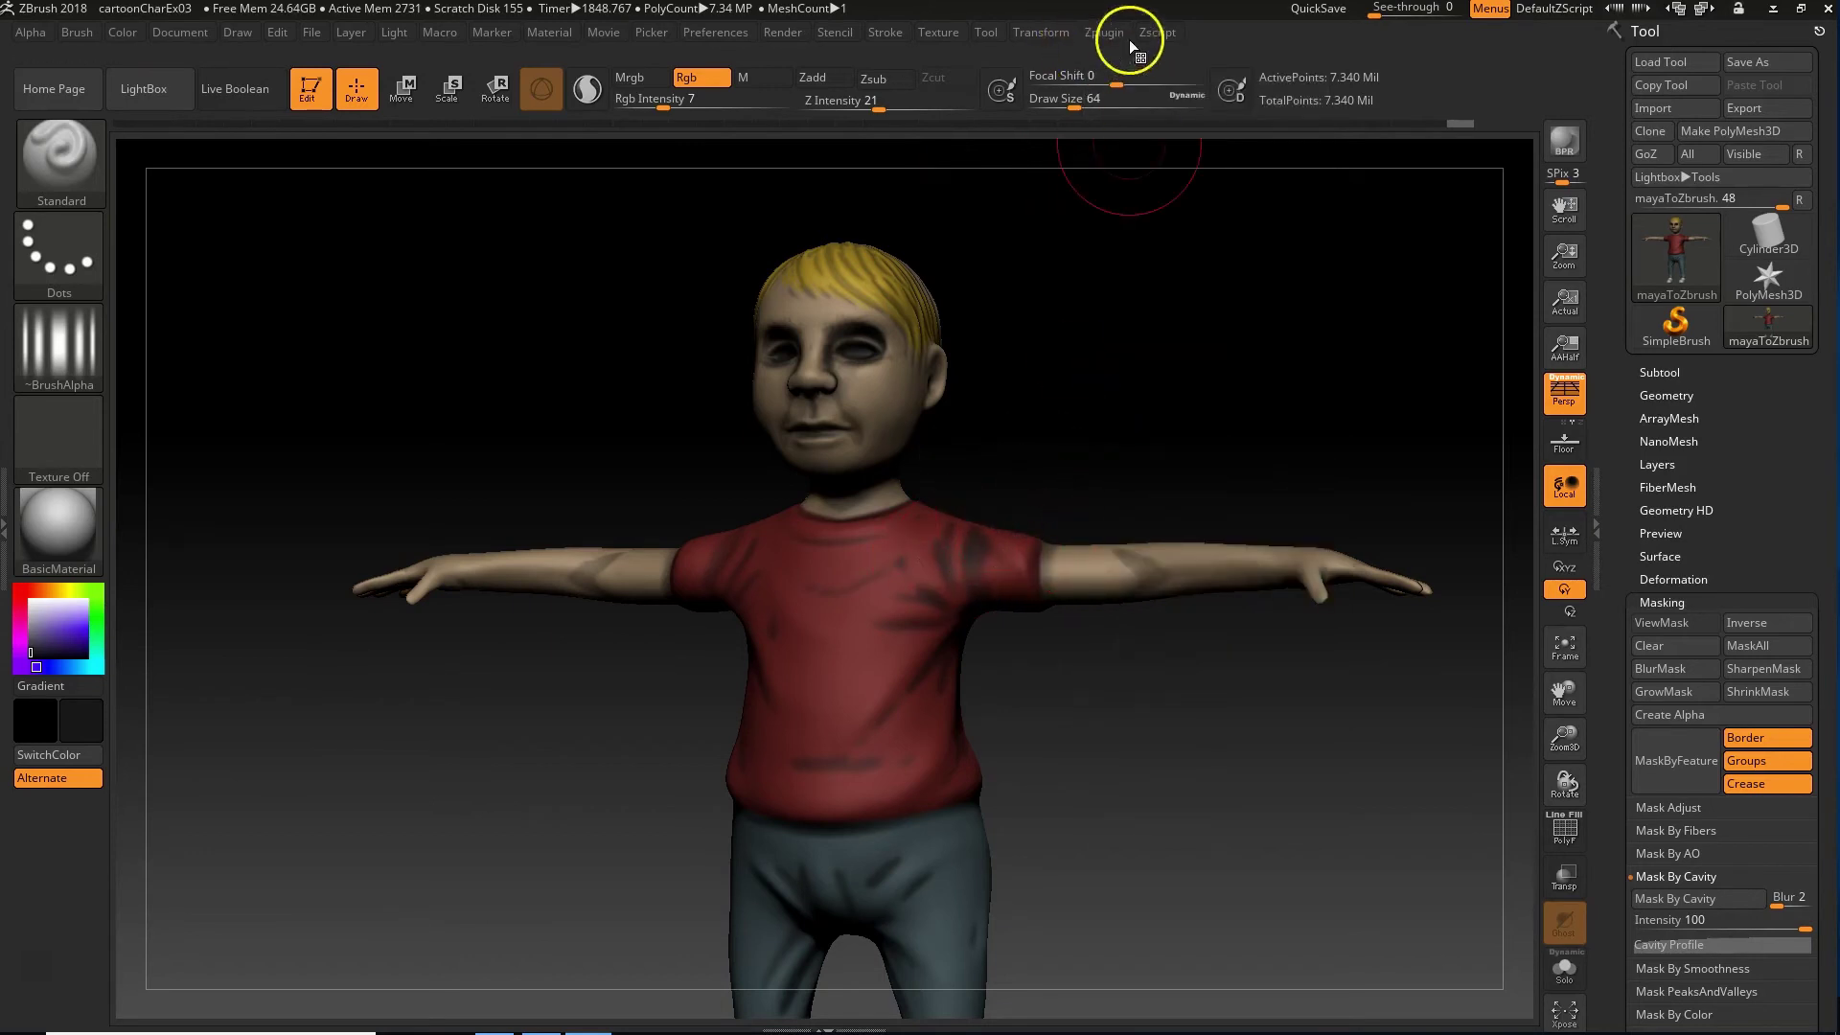
{"action": "left_click", "coordinate": [1108, 34]}
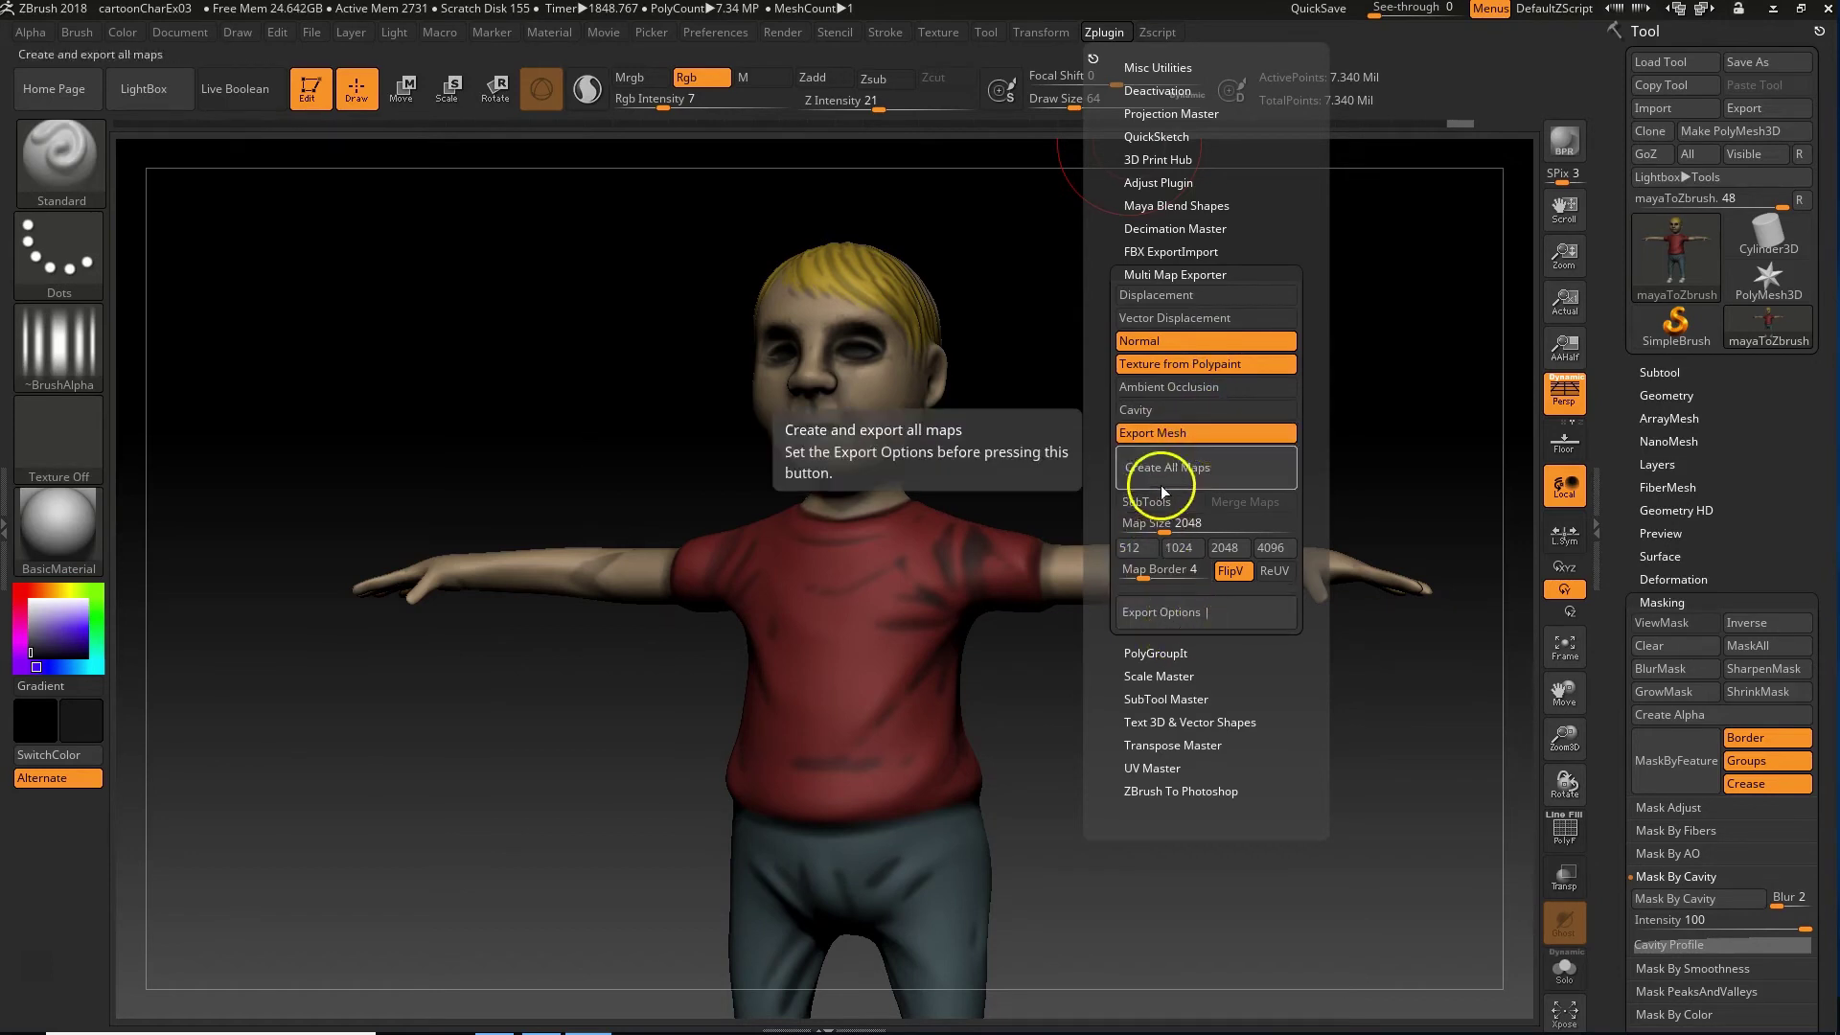
Step: Review the exporter's export options, including the Normal Map and Mesh Export settings
{"action": "left_click", "coordinate": [1203, 611]}
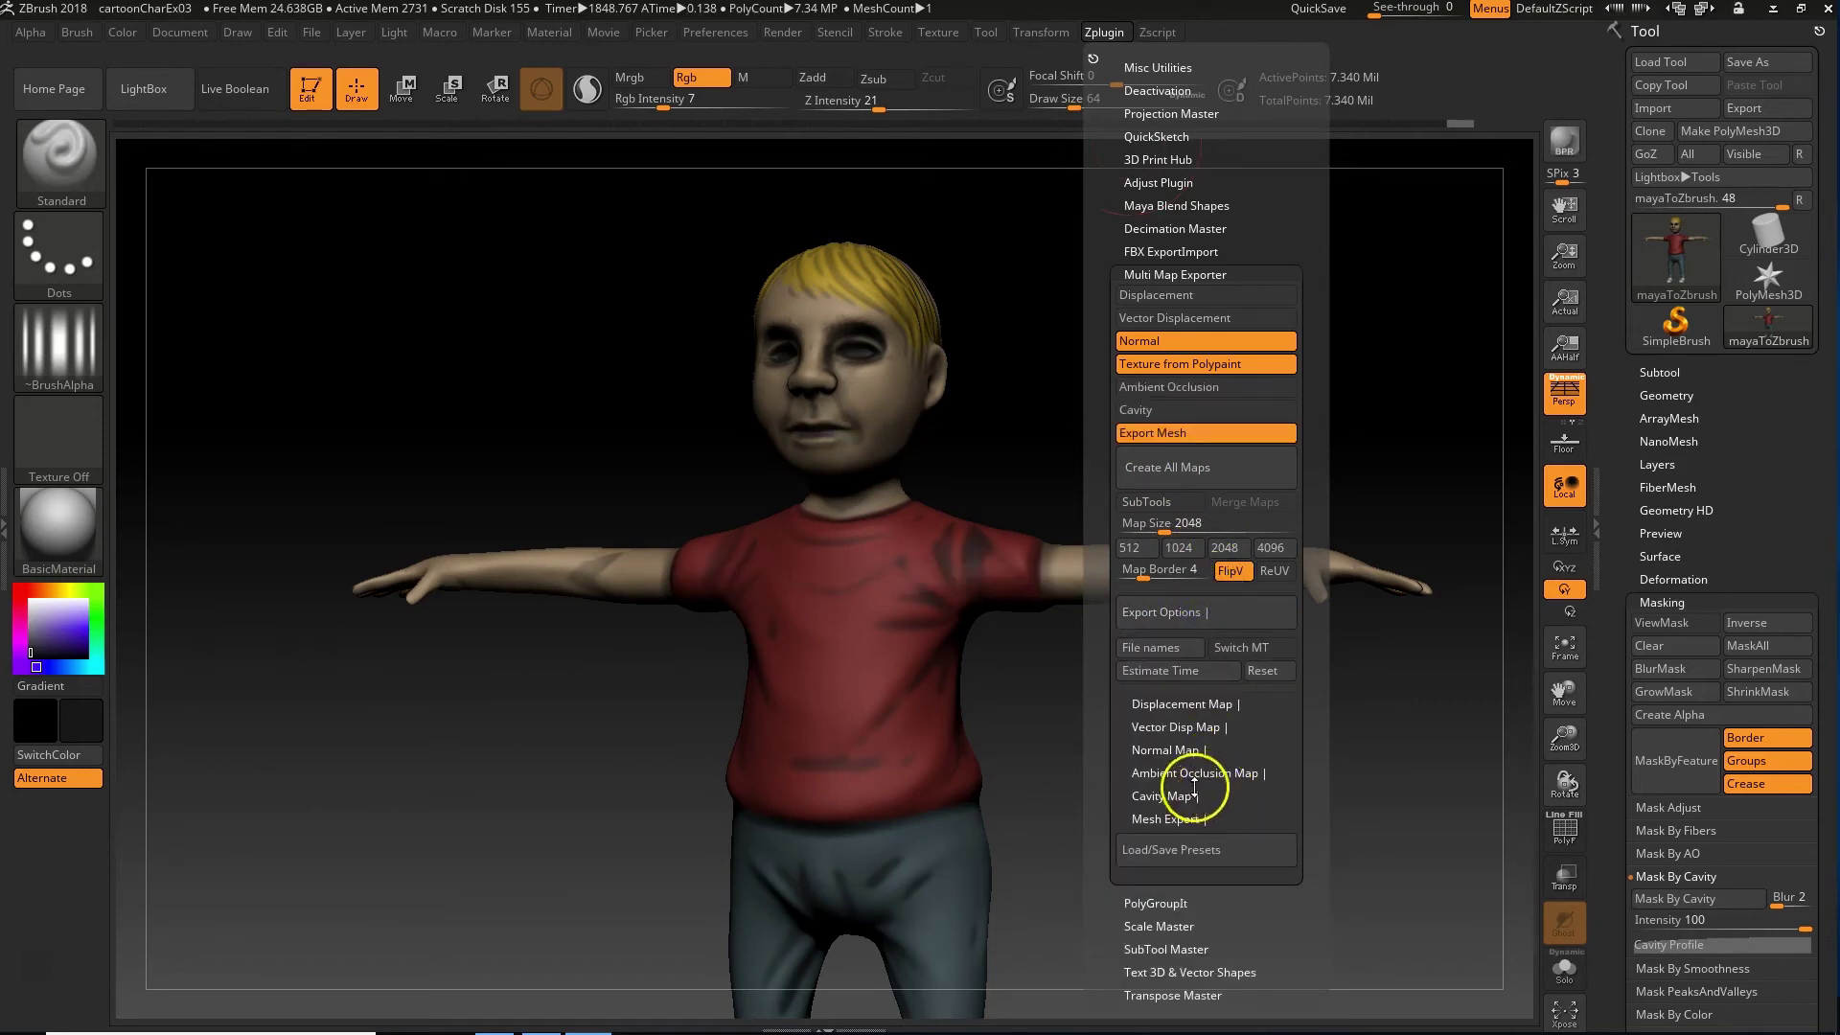
{"action": "left_click", "coordinate": [1192, 752]}
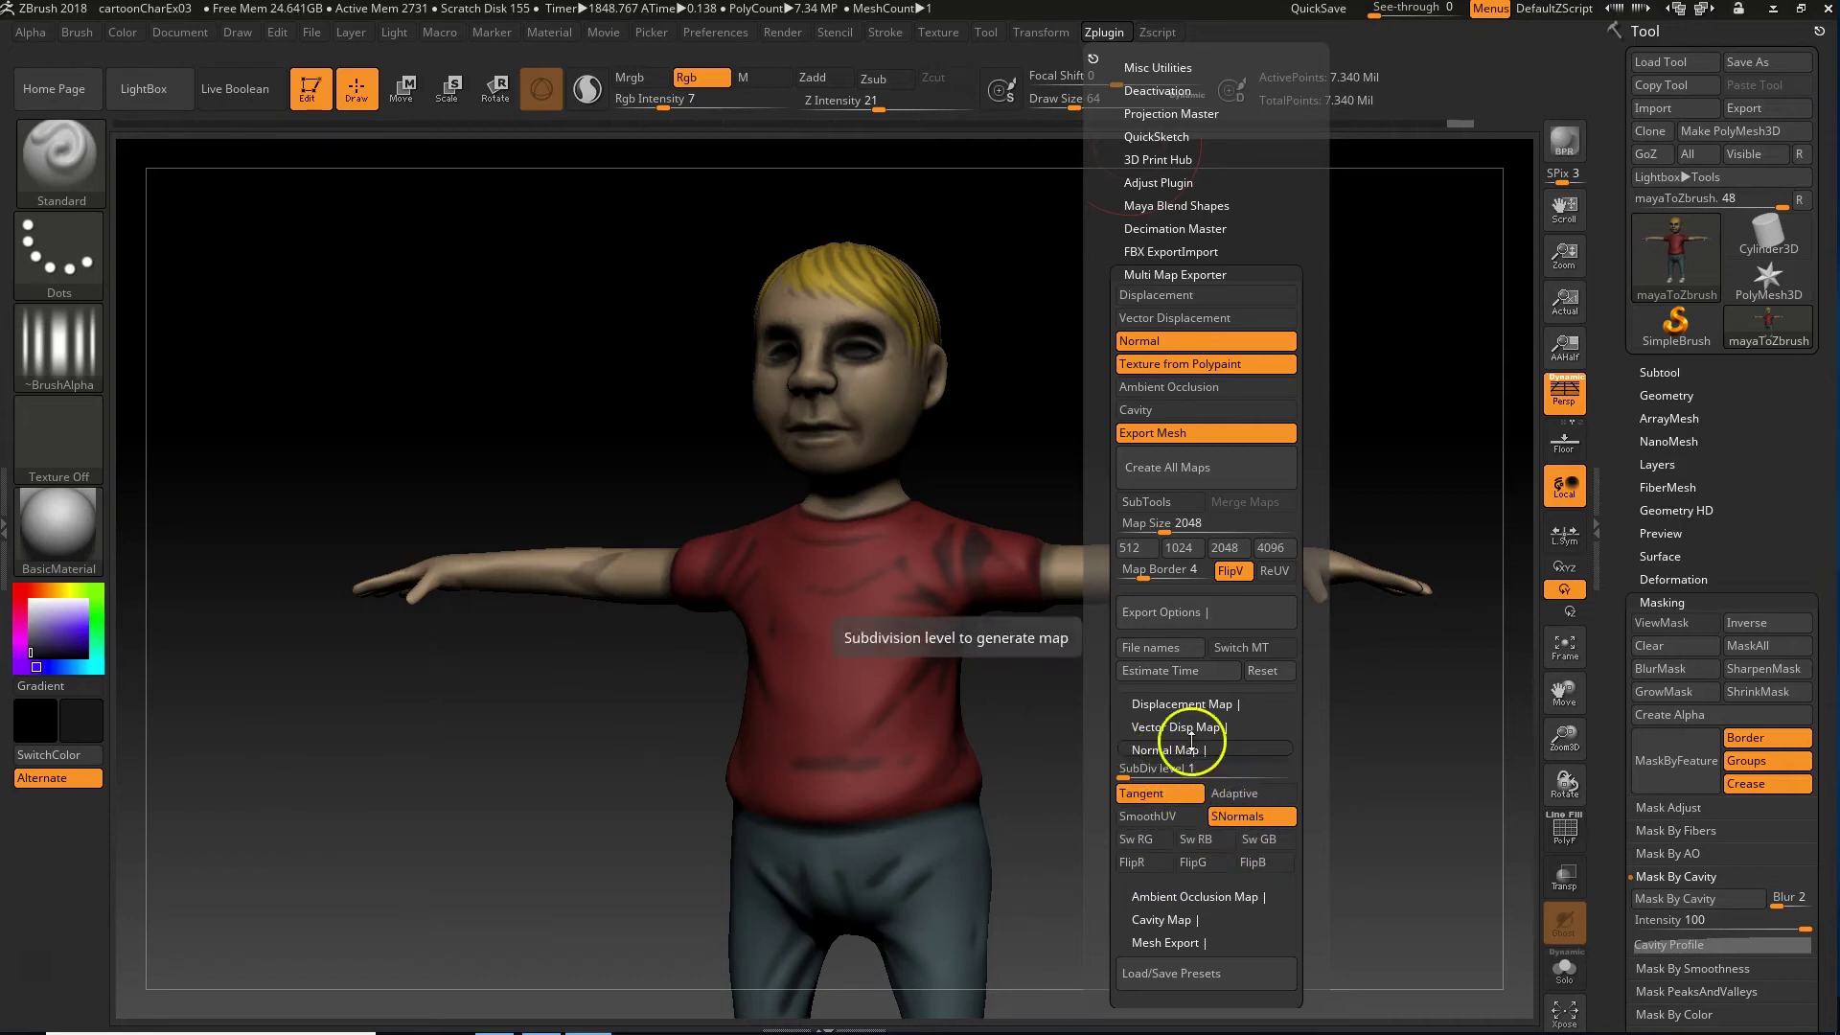
{"action": "left_click", "coordinate": [1178, 941]}
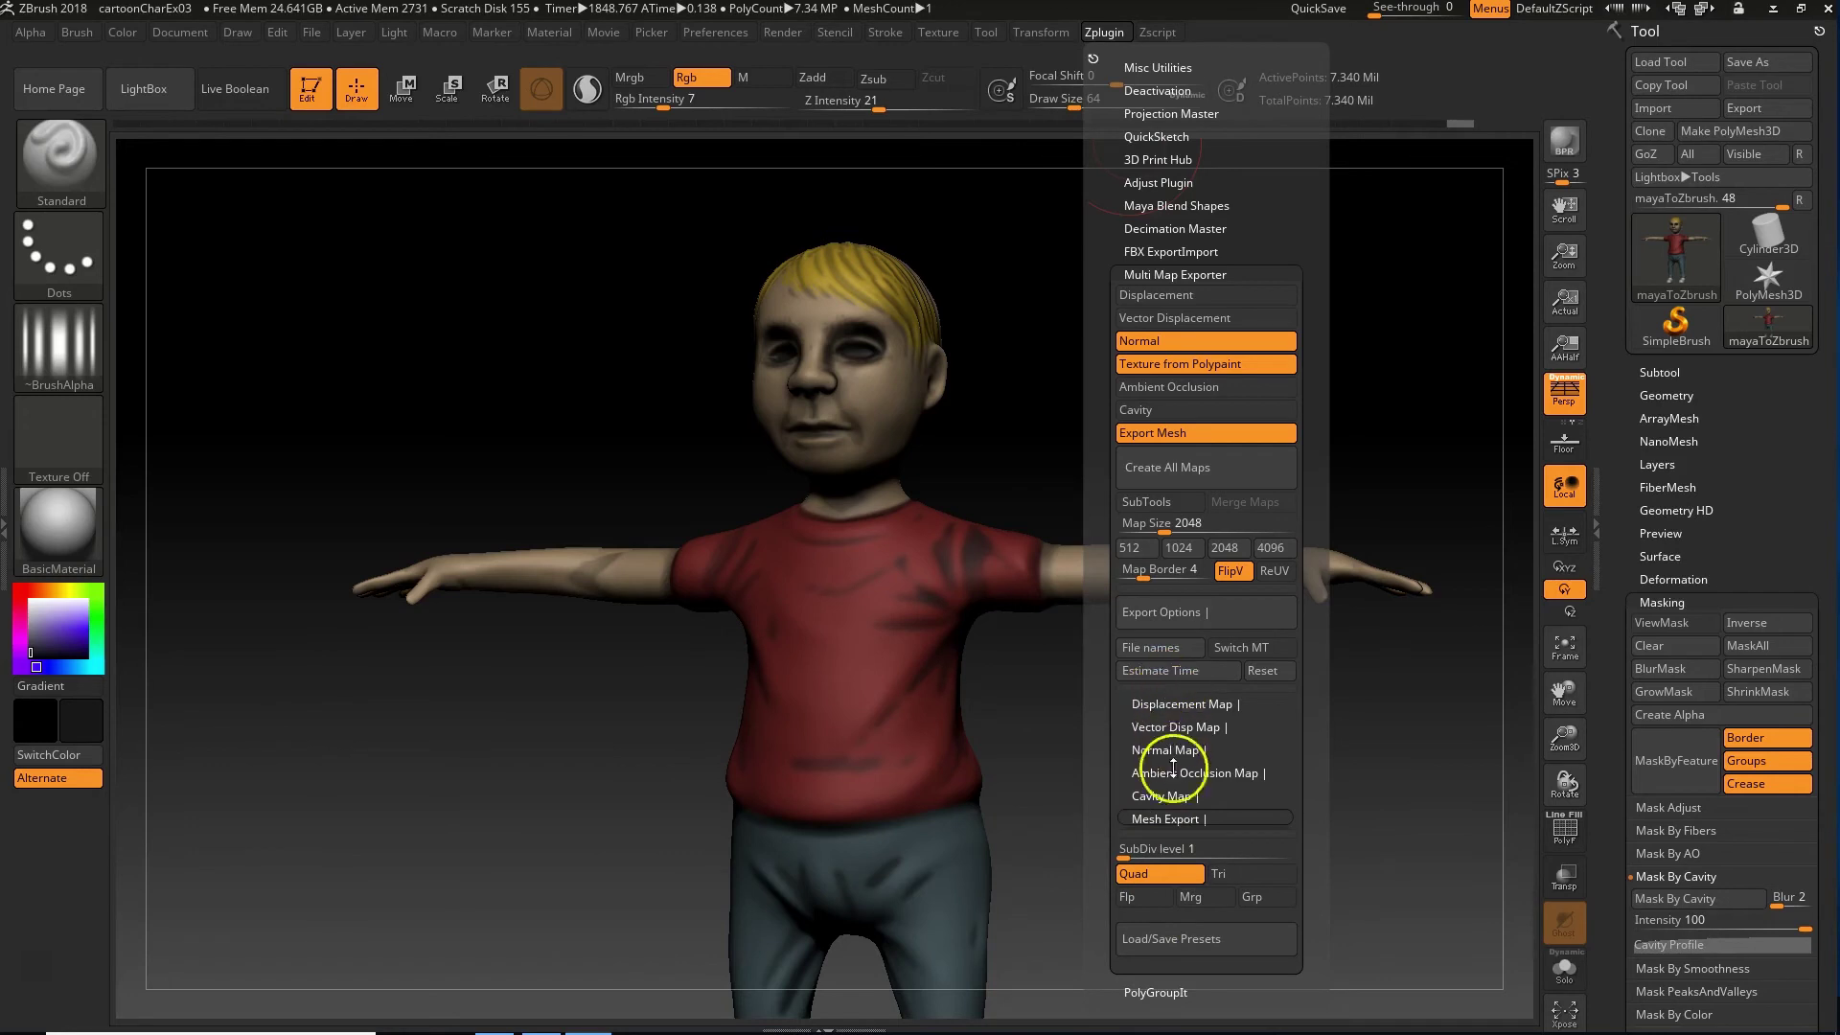
{"action": "left_click", "coordinate": [1171, 820]}
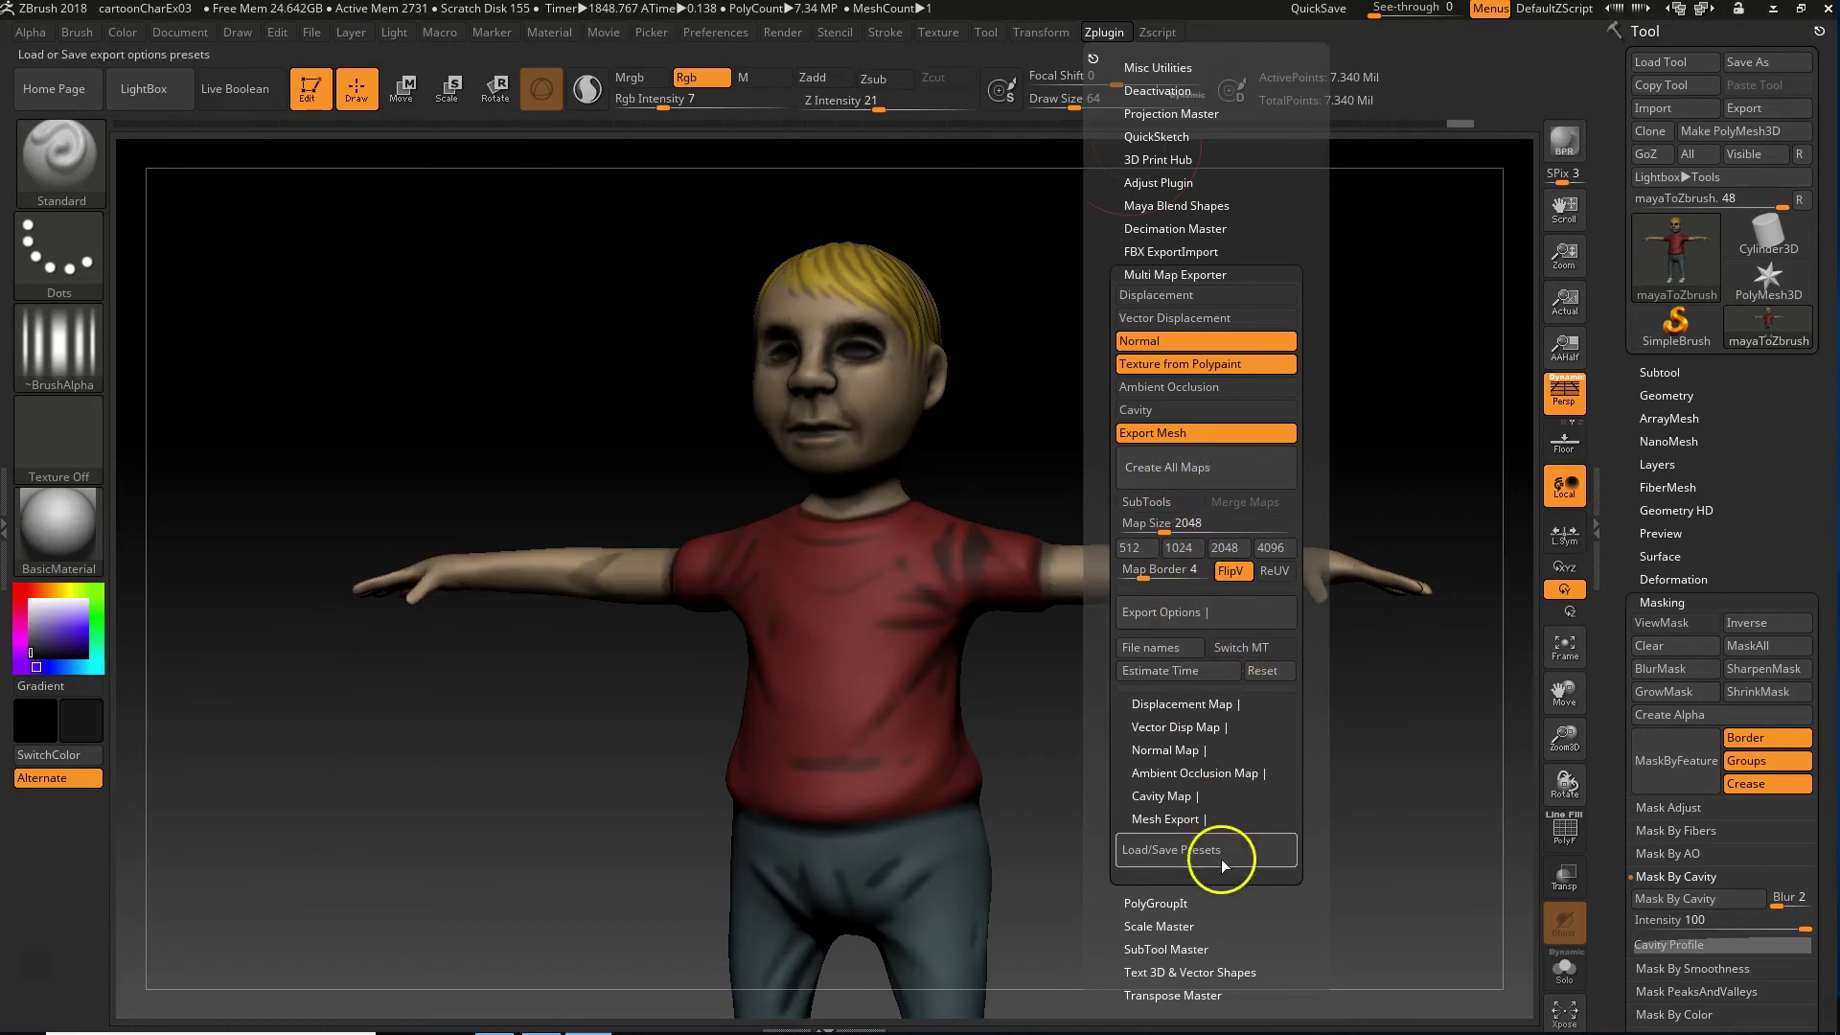
Step: Start creating all maps and make a new folder named zbrushExport on the Desktop
{"action": "left_click", "coordinate": [1204, 463]}
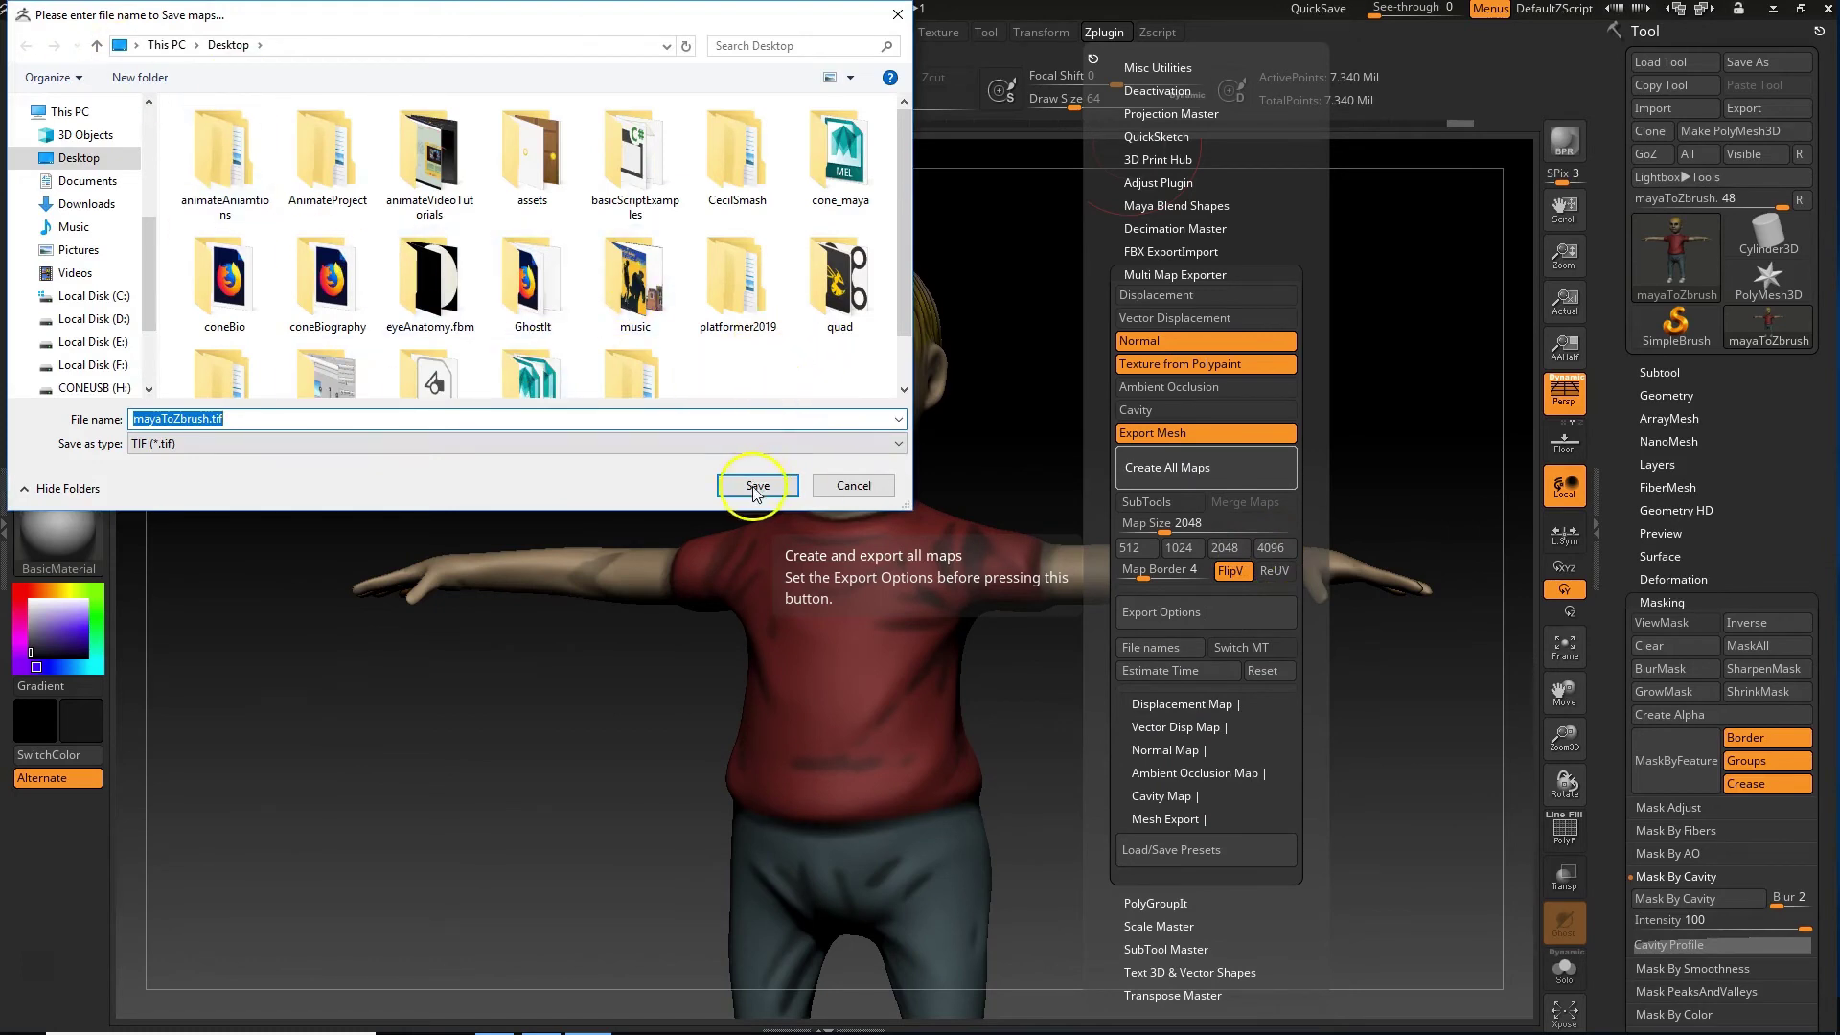
{"action": "right_click", "coordinate": [746, 377]}
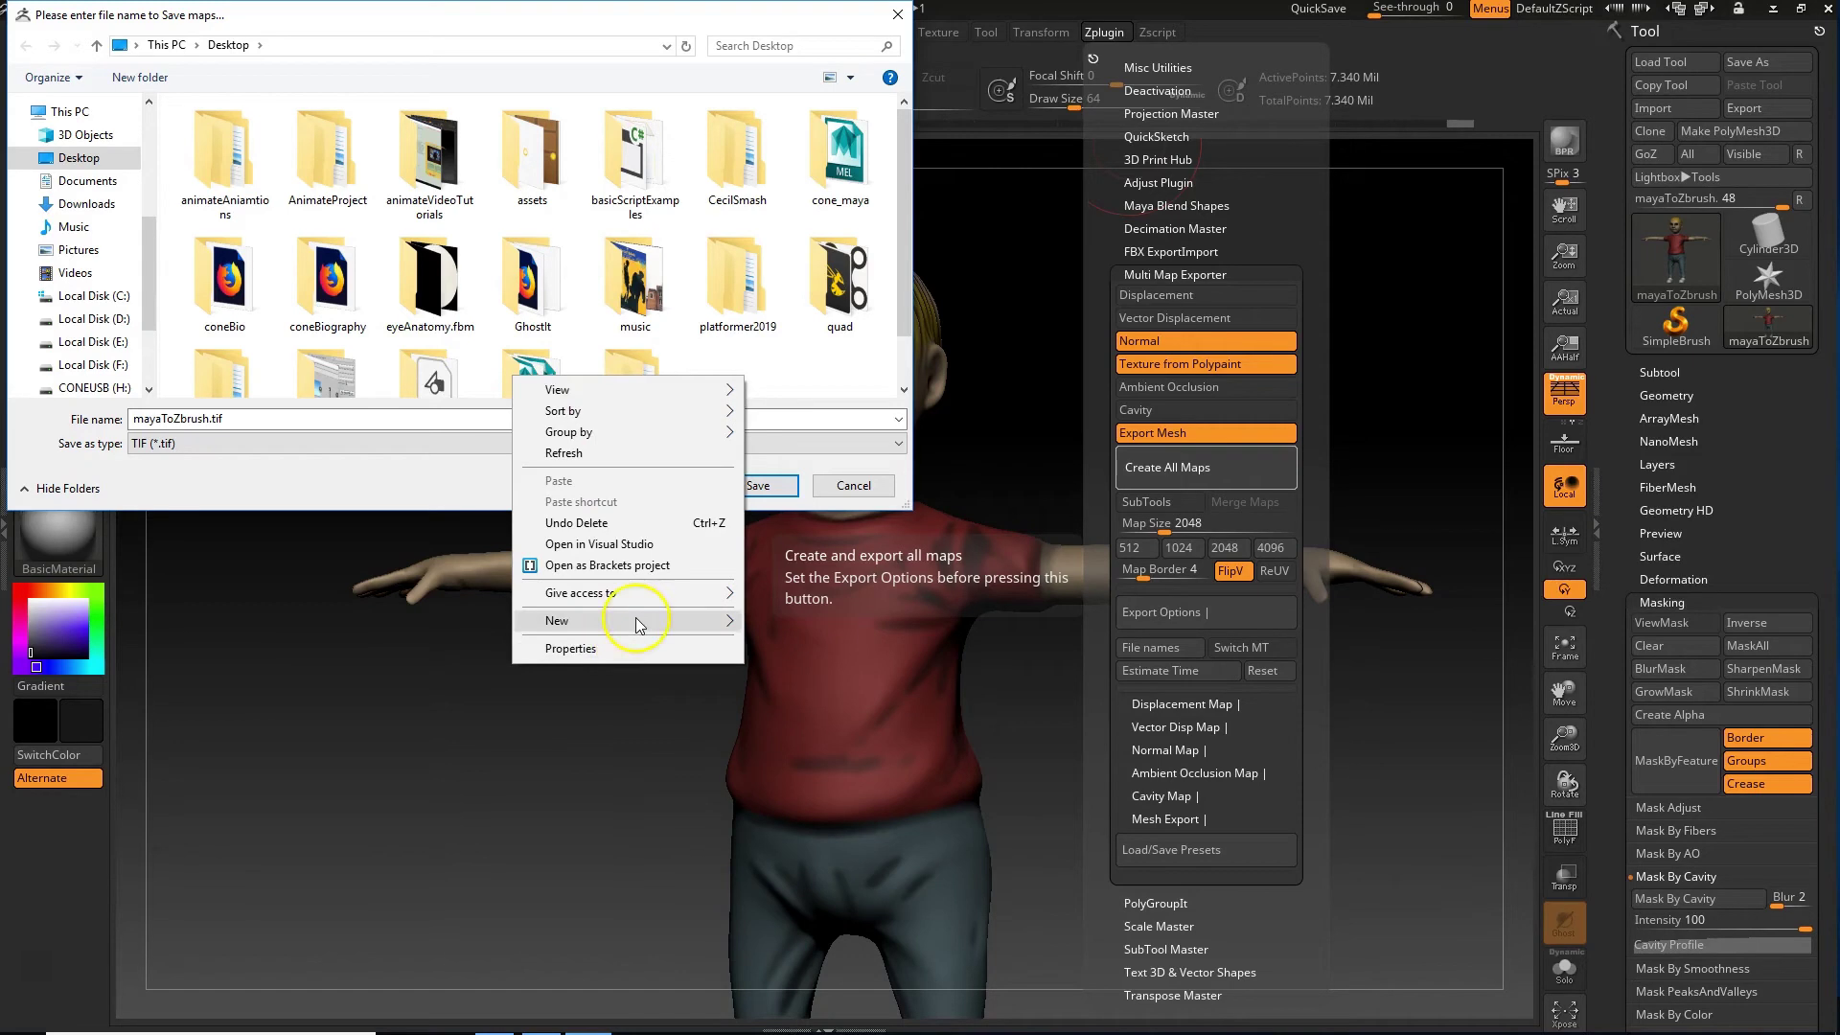
{"action": "left_click", "coordinate": [776, 640]}
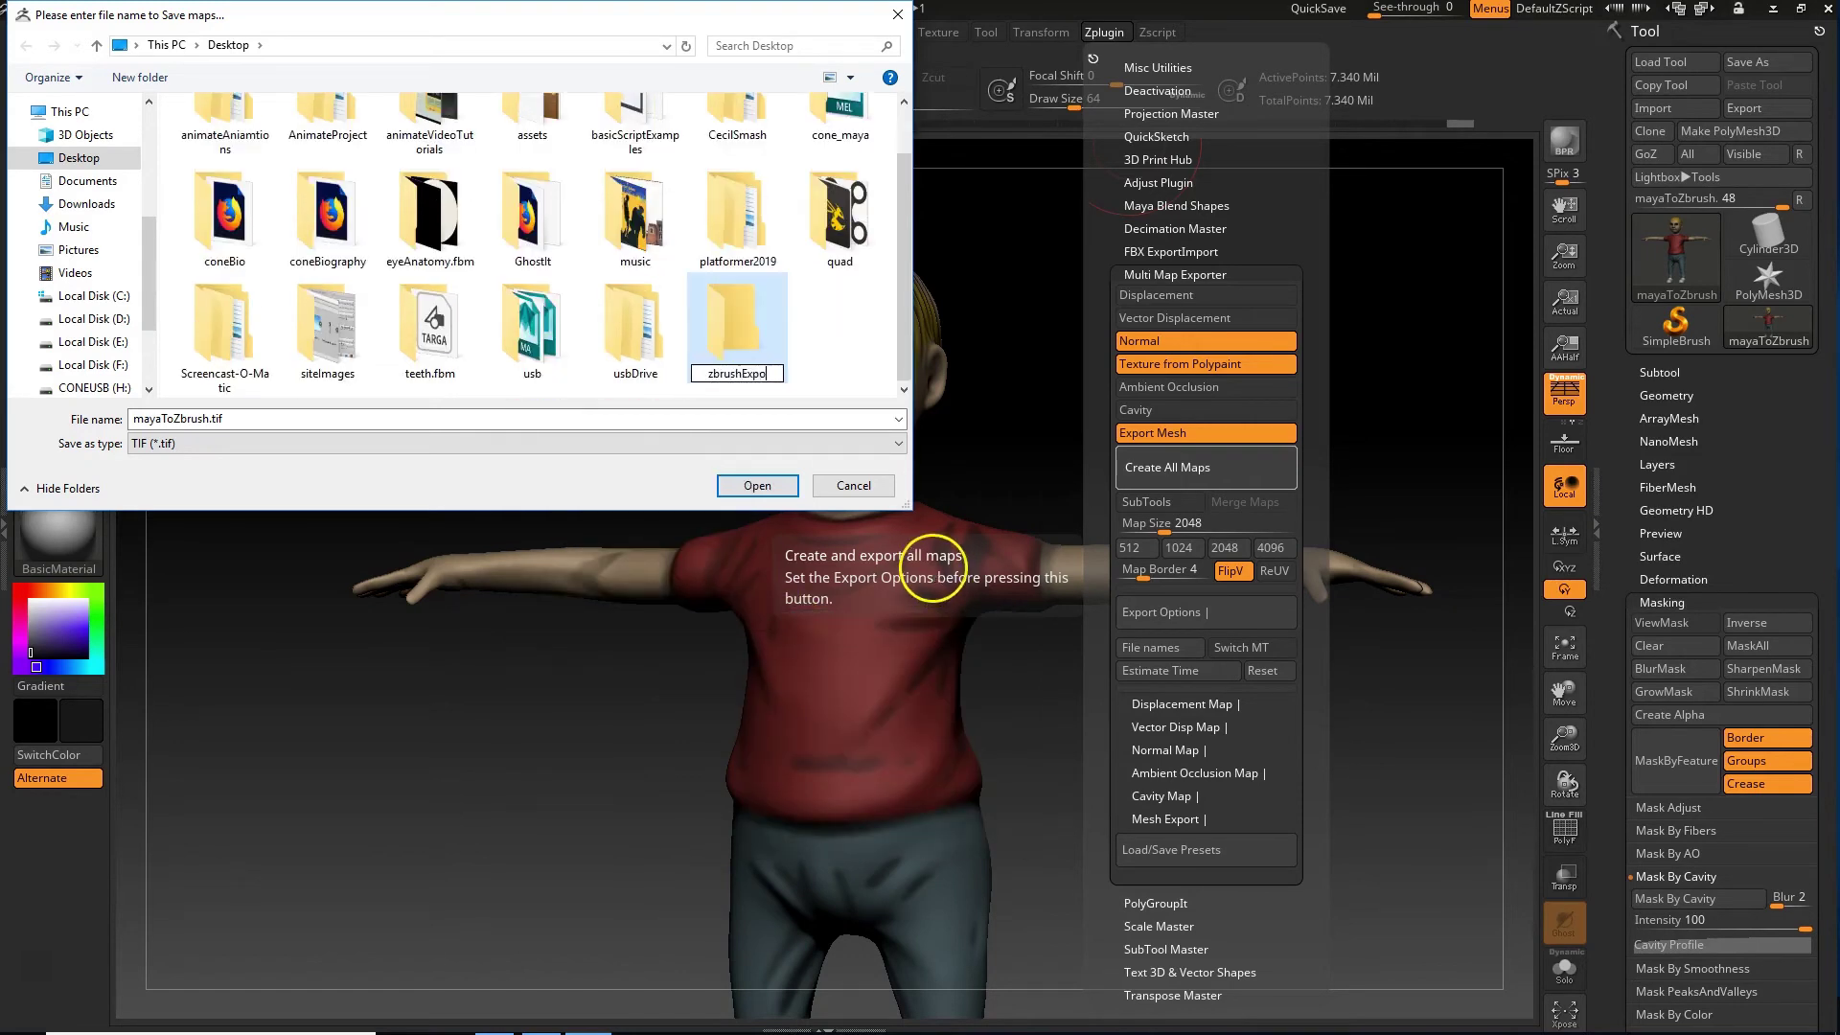
{"action": "type", "text": "zbrushExport"}
{"action": "key", "text": "Return"}
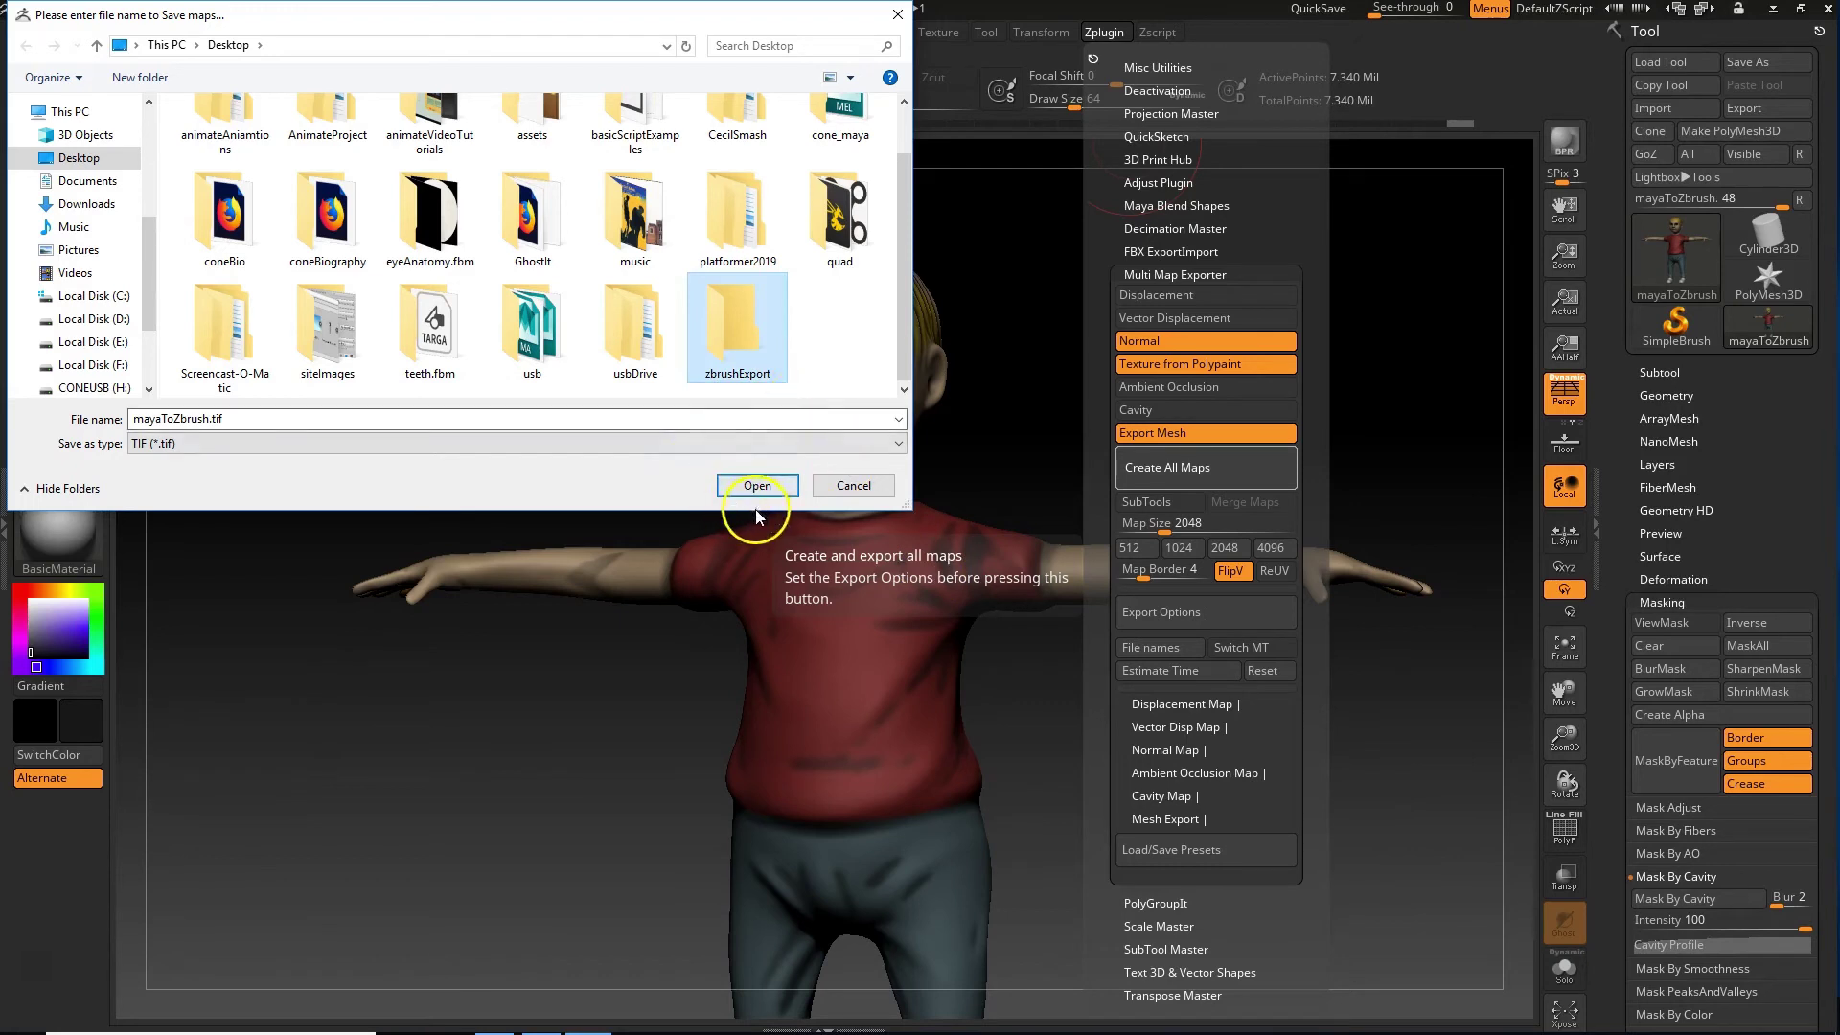
Step: Name the map export uglyKid.tif and save it to generate the normal map, polypaint texture and mesh
{"action": "left_click", "coordinate": [177, 419]}
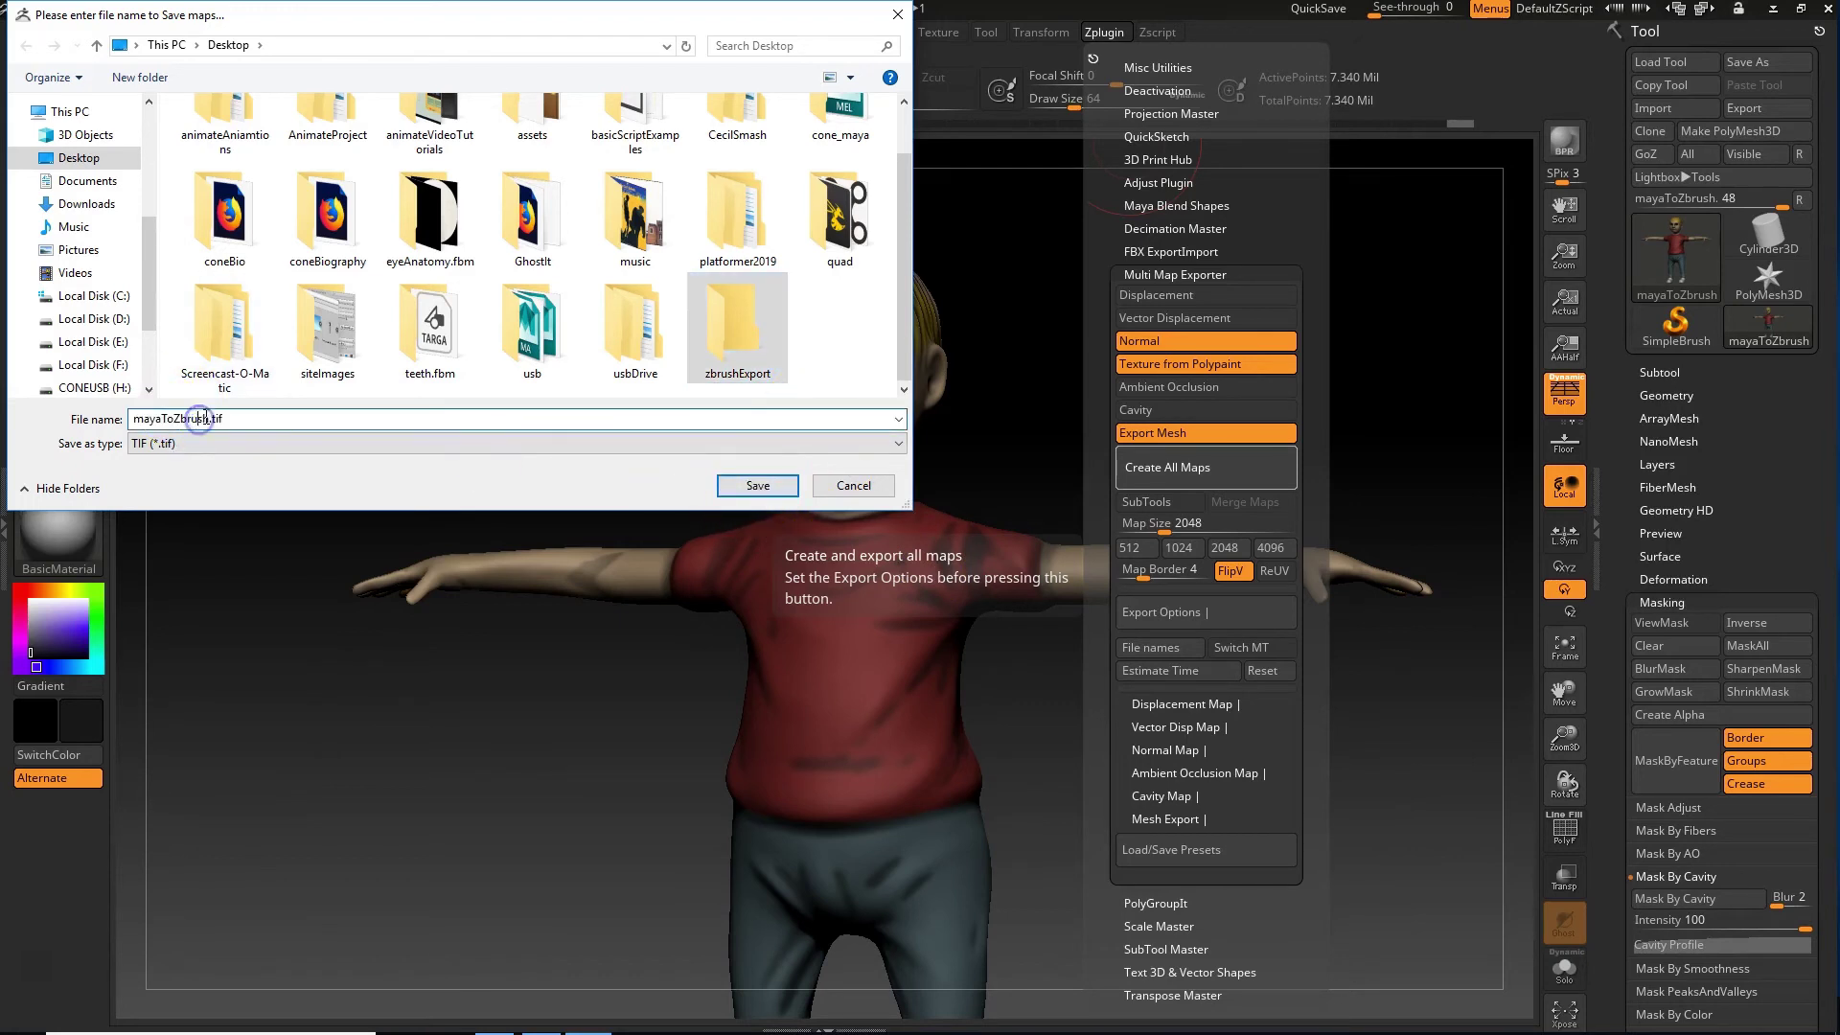
{"action": "key", "text": "BackSpace"}
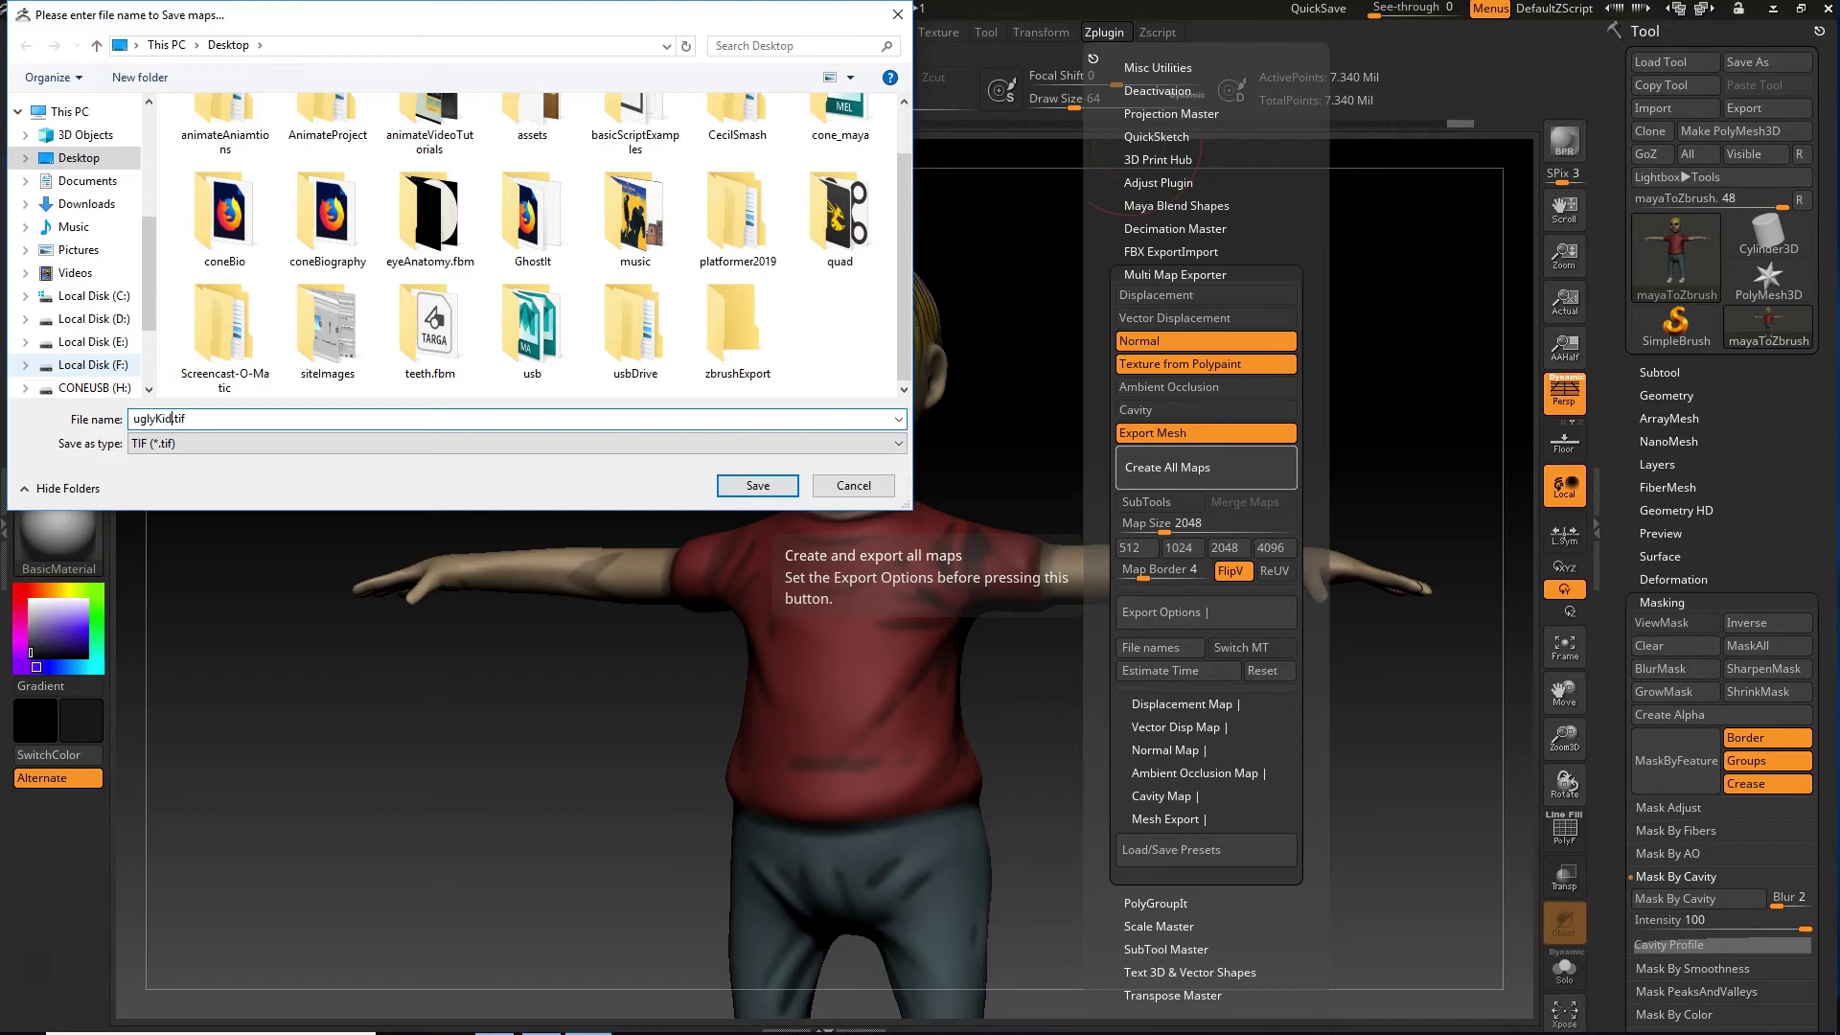
{"action": "key", "text": "Return"}
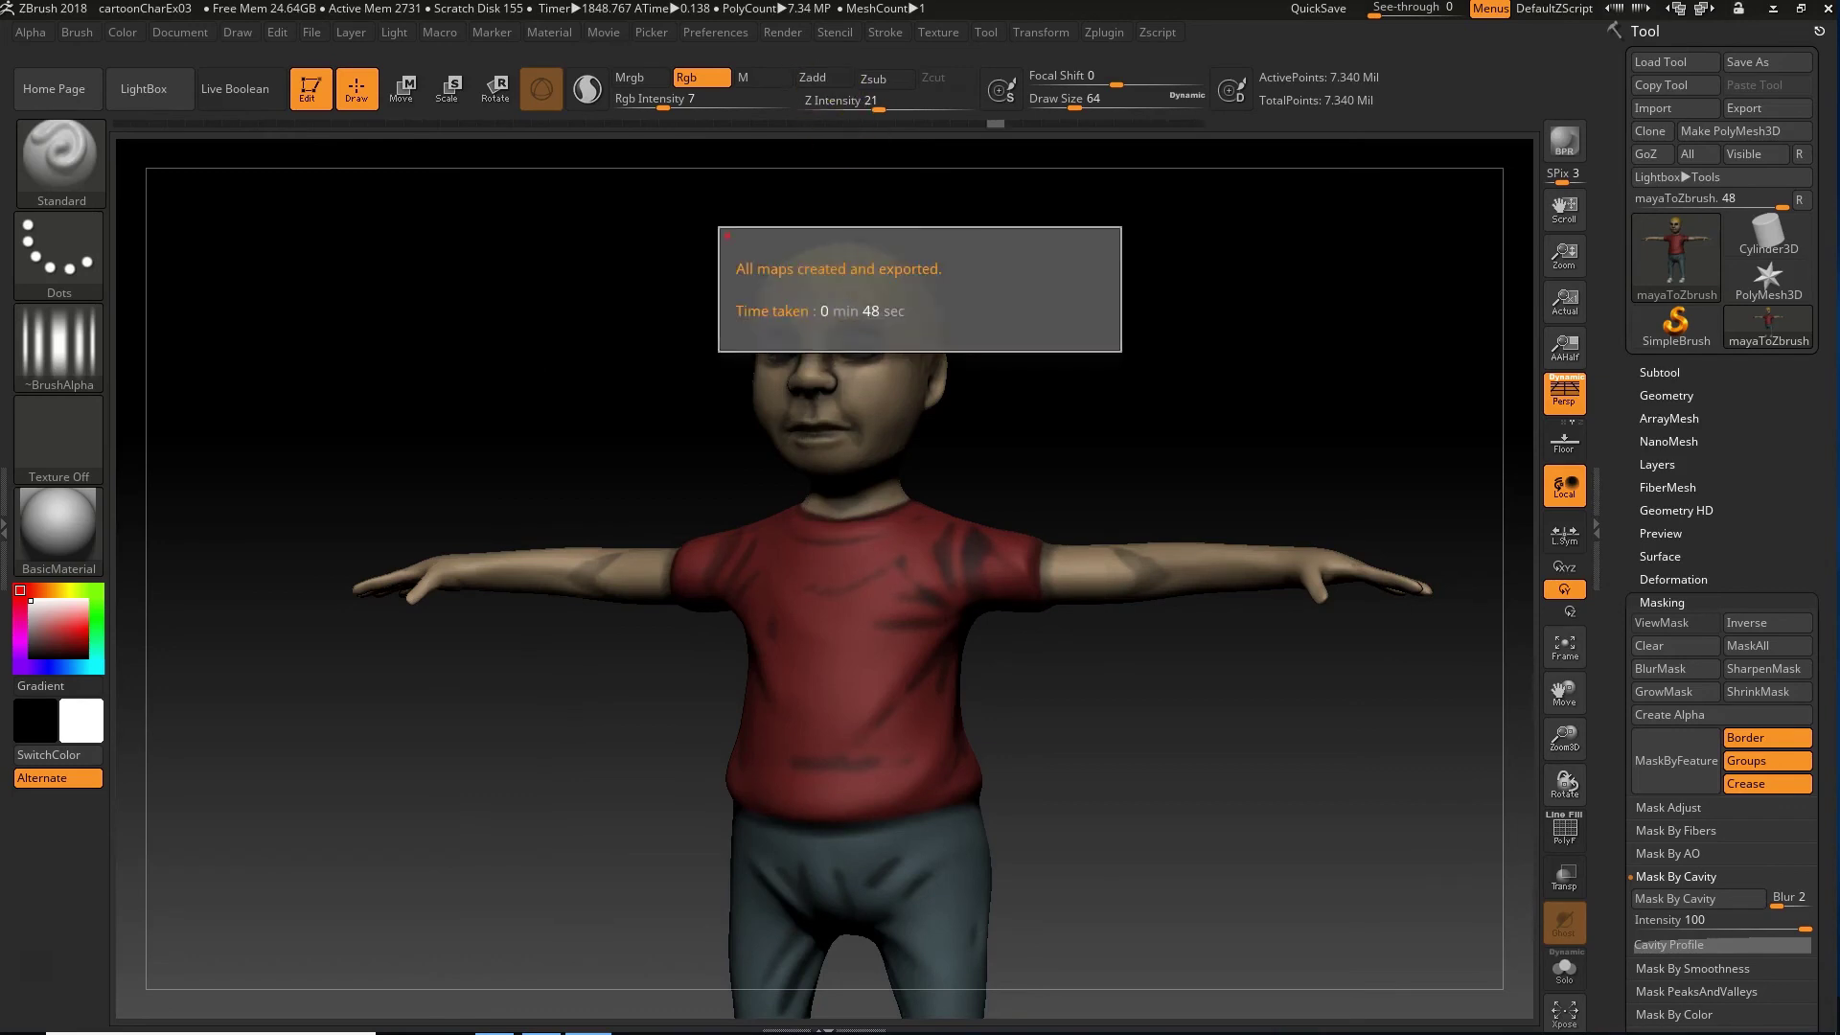
Step: Switch to the desktop and inspect the exported uglyKidmayaToZbrush.BMP texture and the uglyKidmayaToZbrush-NM_u0_v0.tif normal map
{"action": "left_click", "coordinate": [1779, 11]}
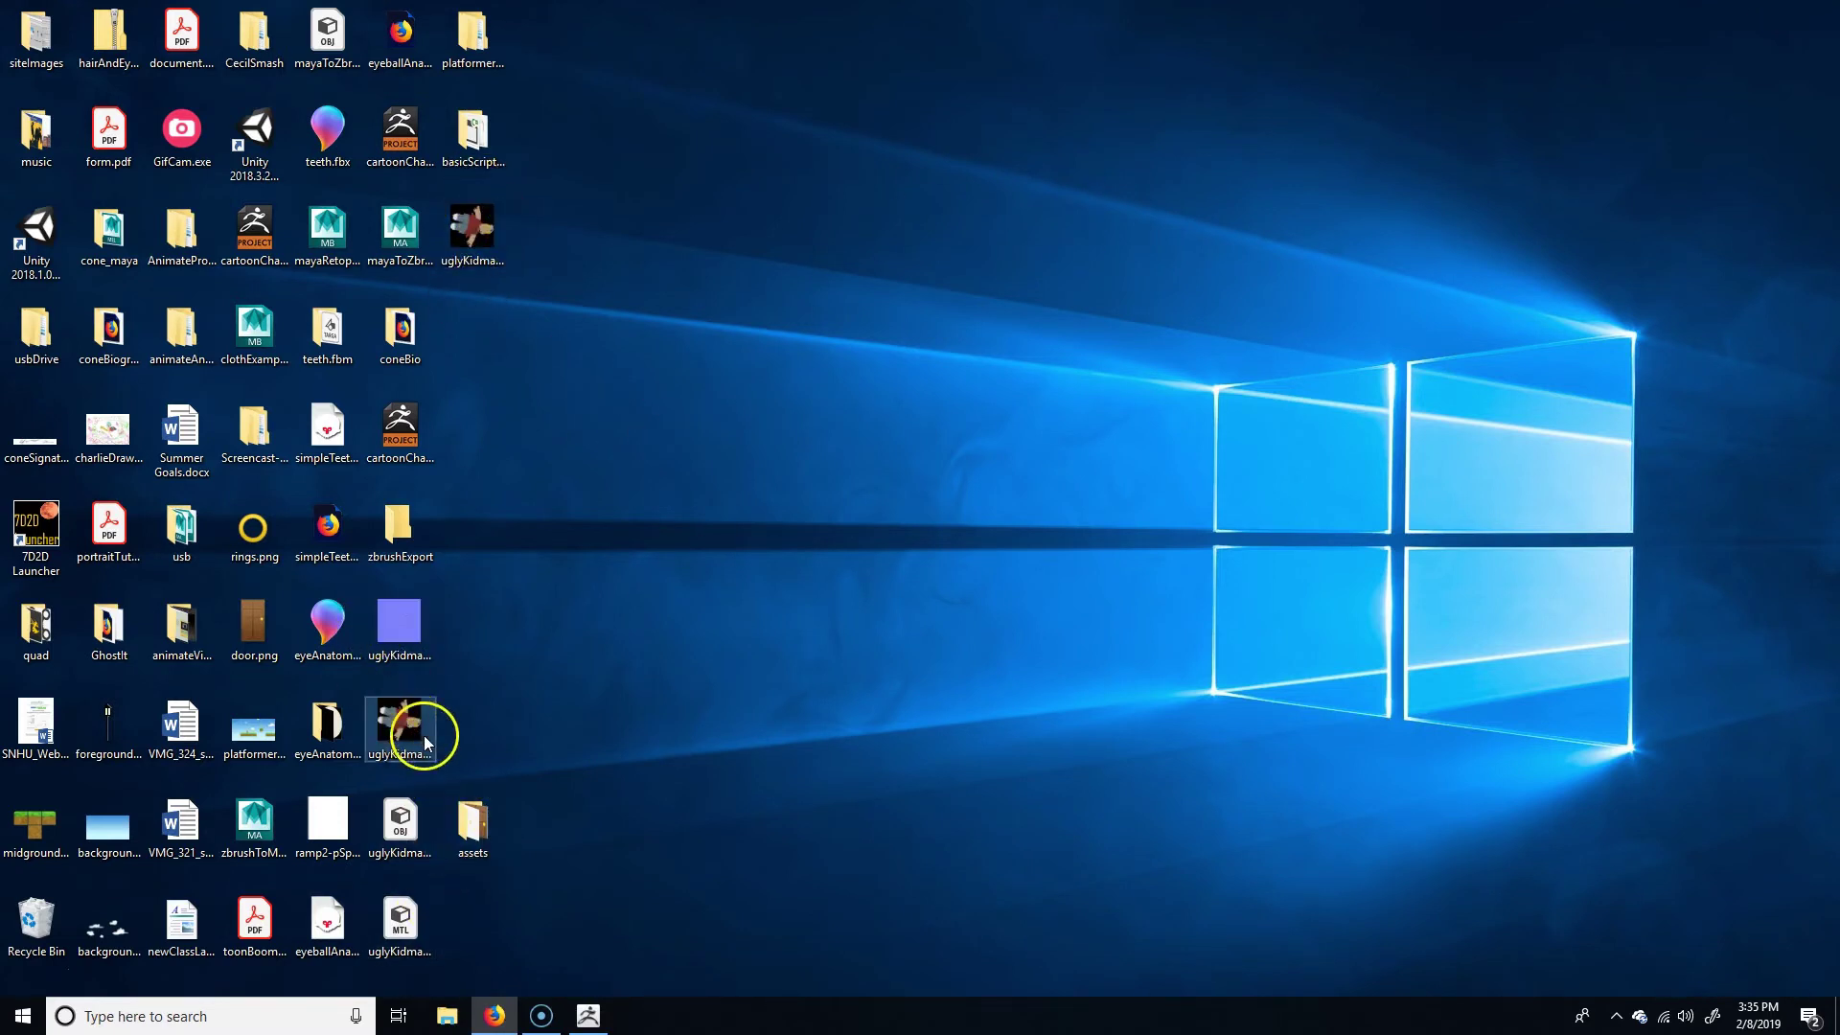
{"action": "left_click", "coordinate": [399, 624]}
{"action": "left_click", "coordinate": [472, 235]}
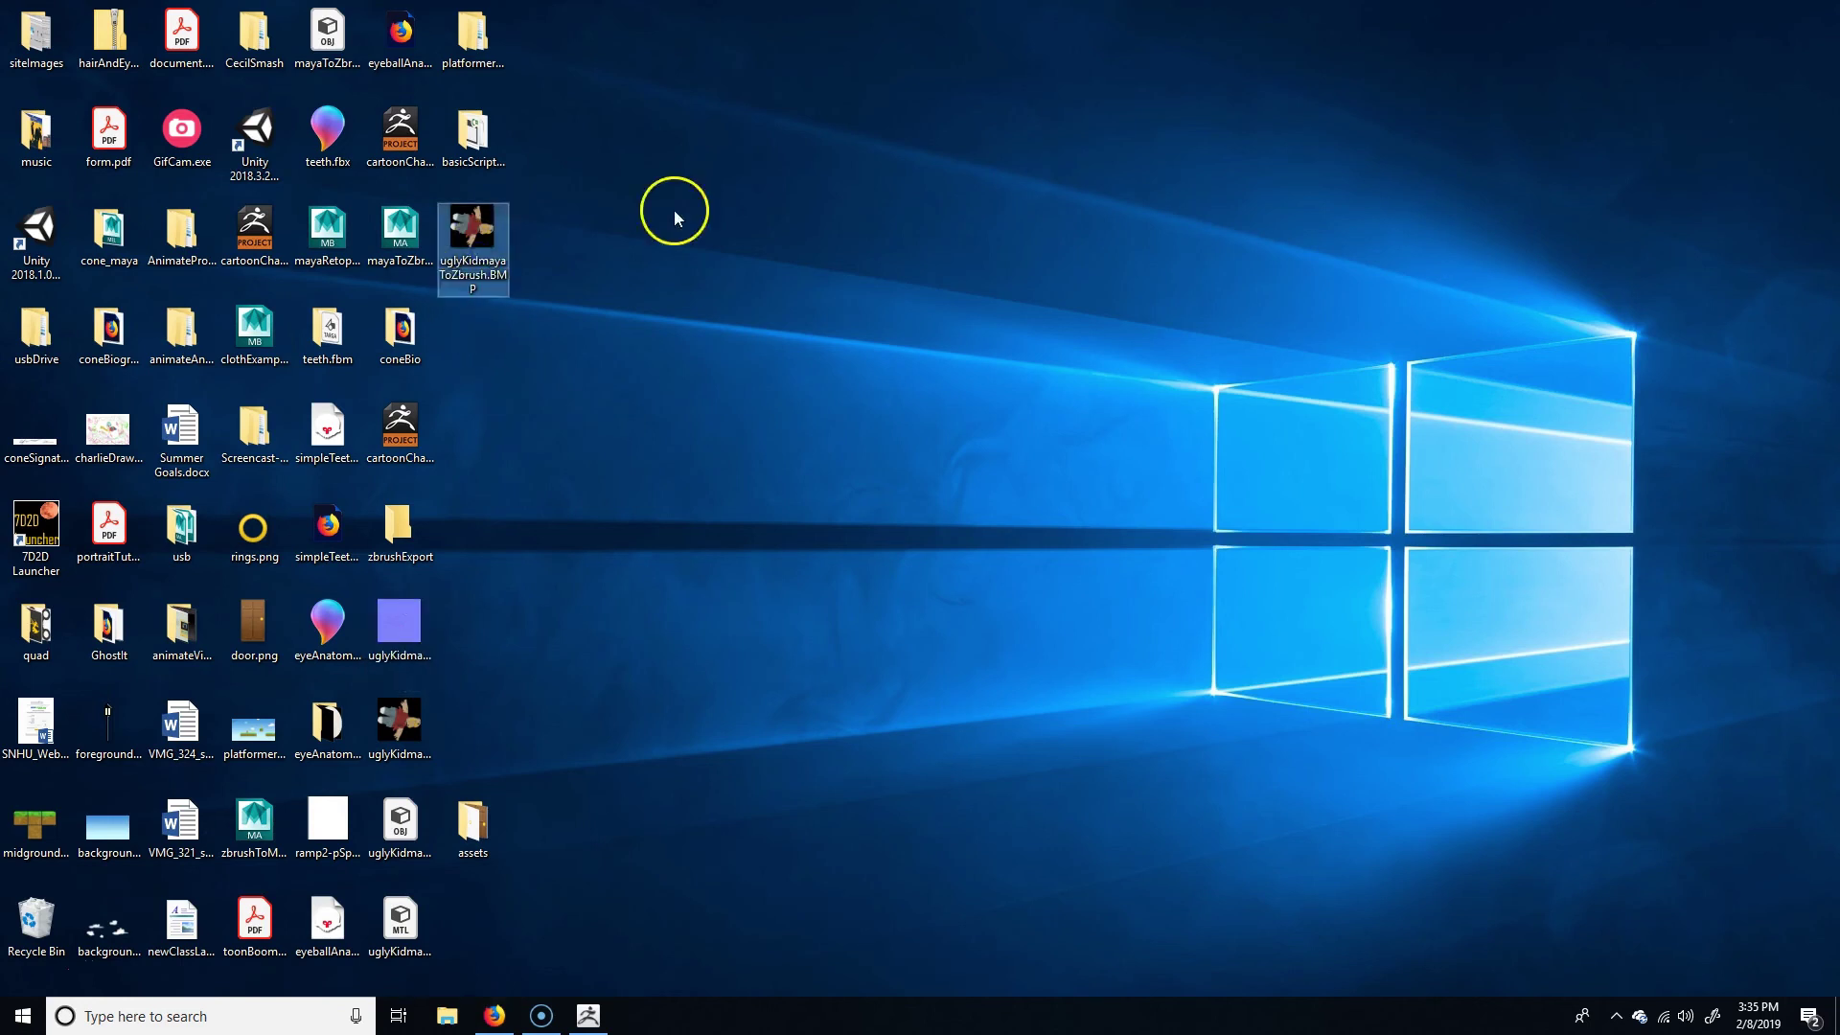
{"action": "double_click", "coordinate": [479, 249]}
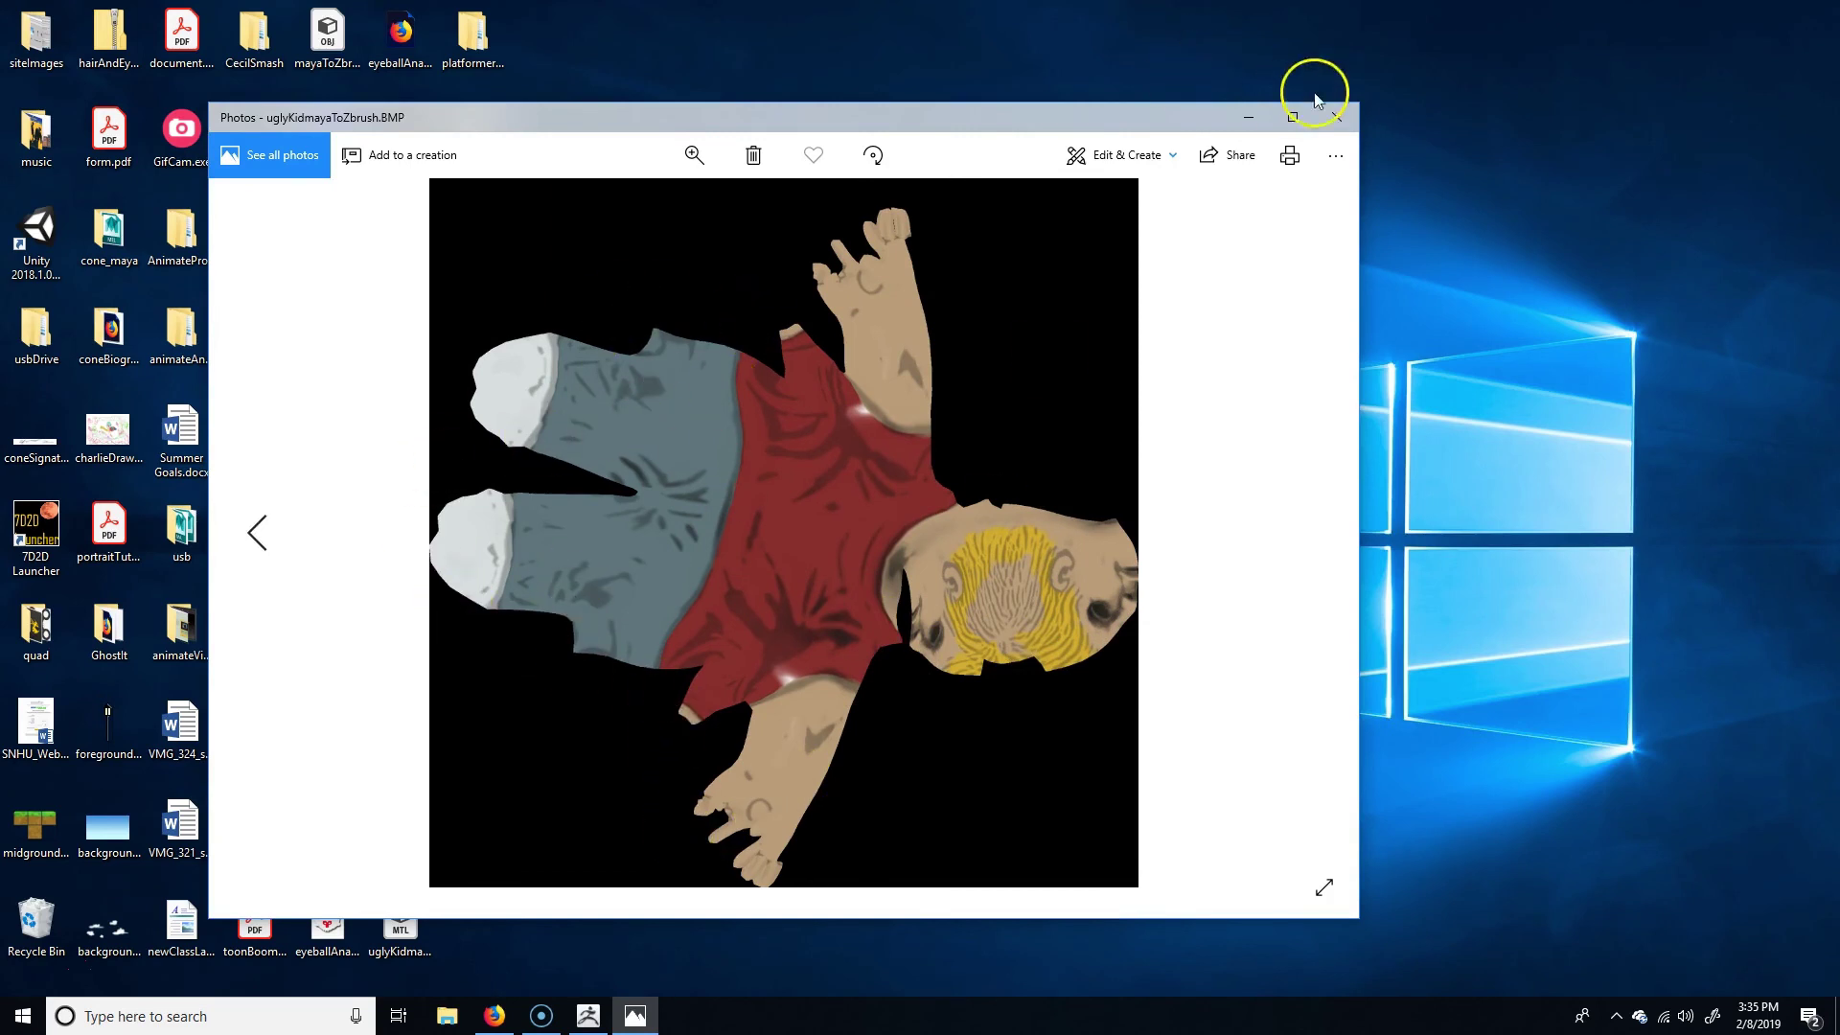
{"action": "left_click", "coordinate": [1337, 117]}
{"action": "left_click", "coordinate": [398, 625]}
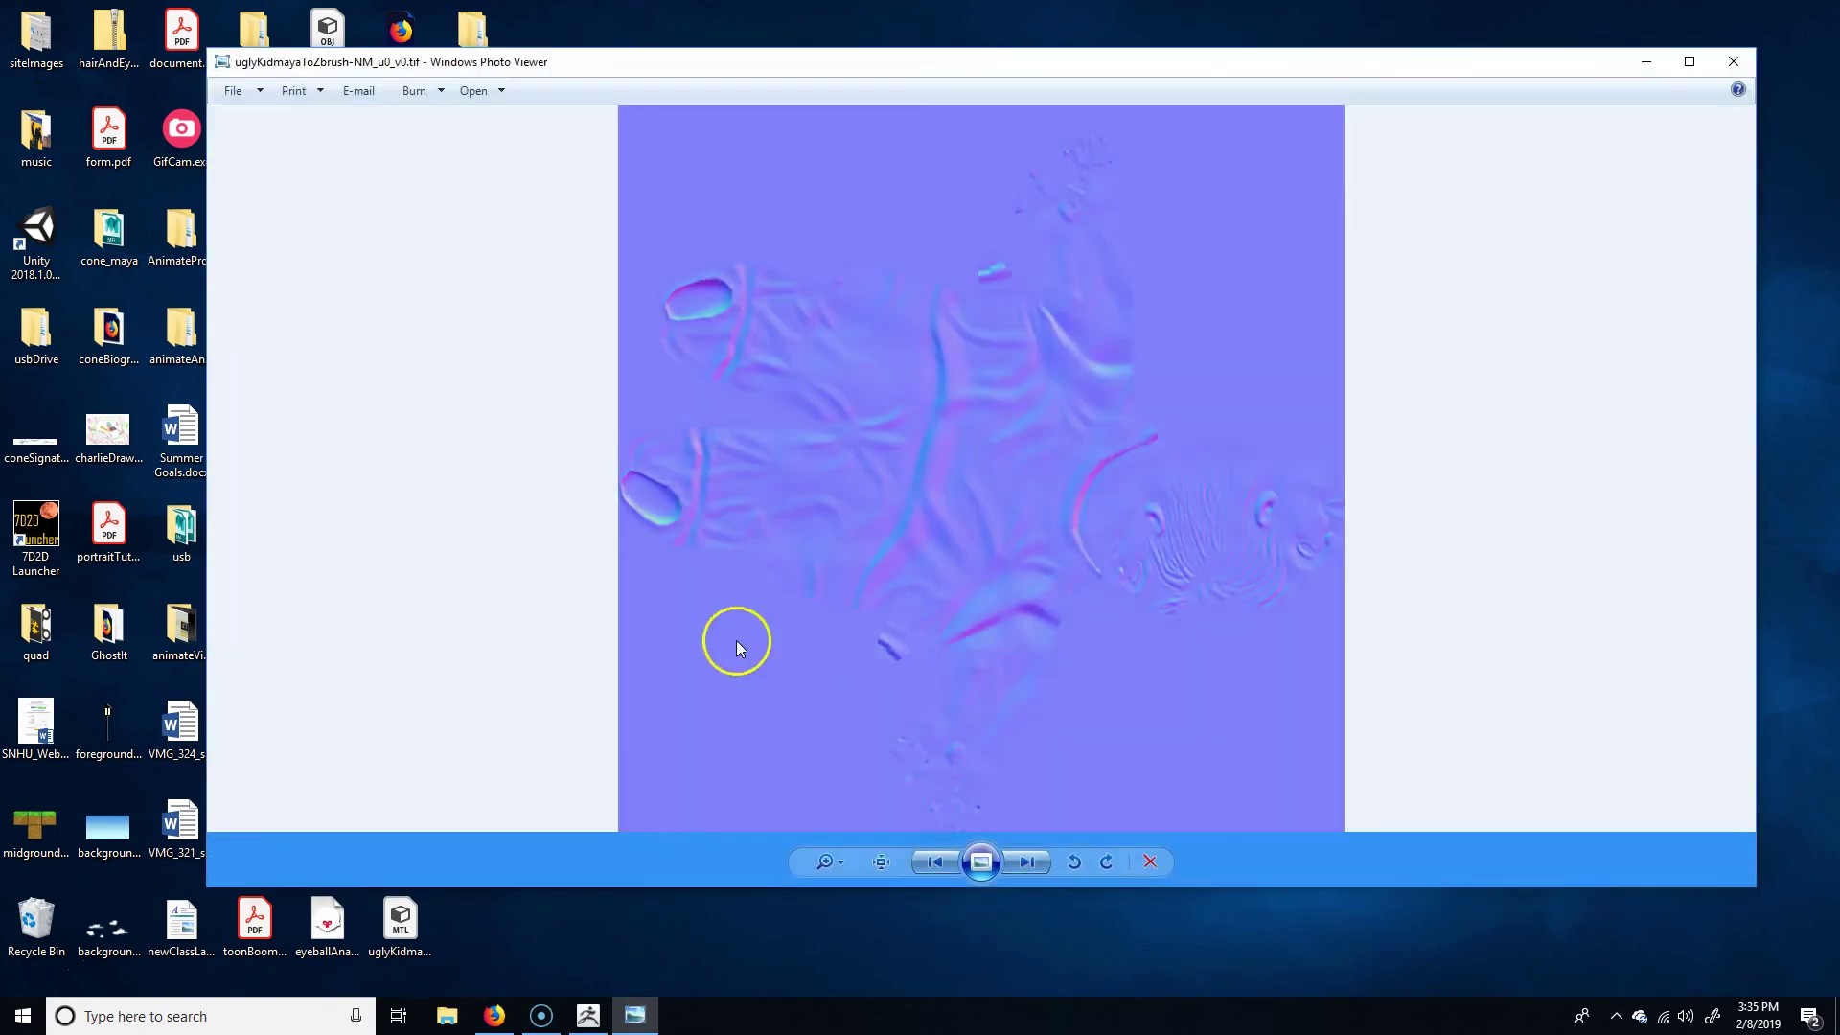
{"action": "left_click", "coordinate": [1746, 55]}
Step: Open the exported uglyKidmayaToZbrush.OBJ in Photoshop, keeping the proposed document settings and switching to the 3D workspace
{"action": "left_click", "coordinate": [403, 855]}
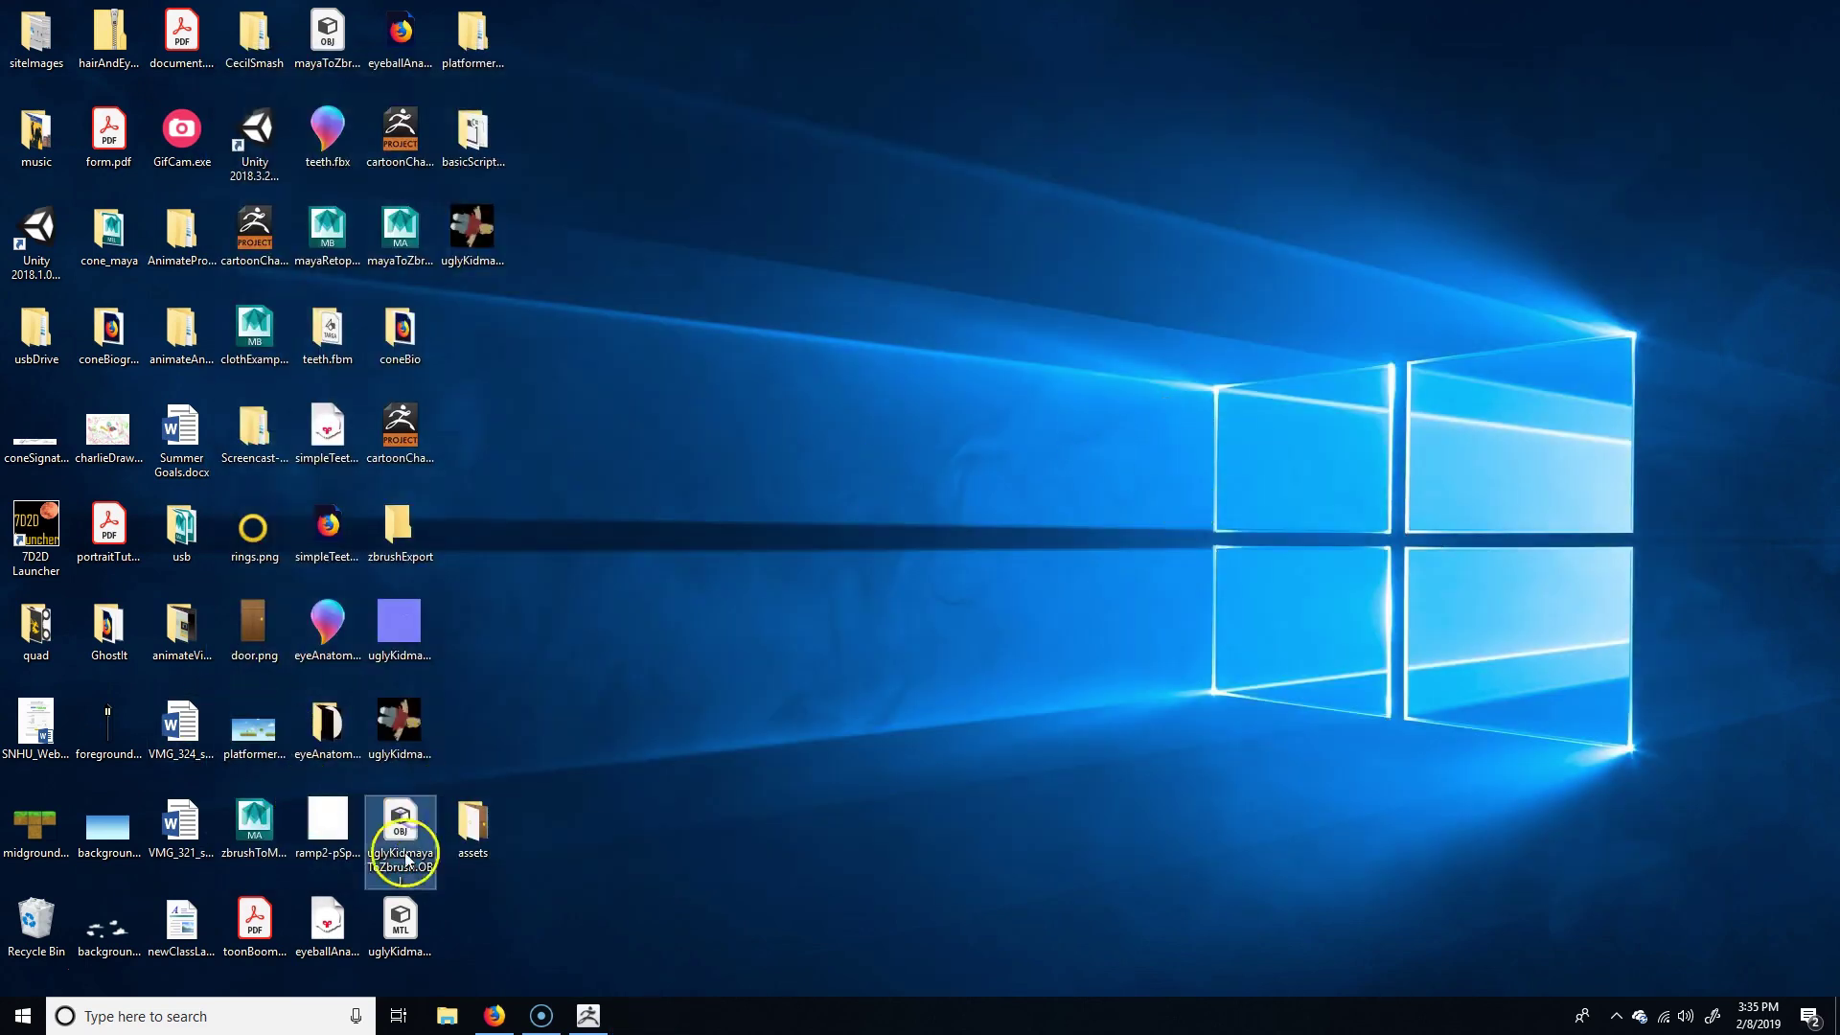
{"action": "double_click", "coordinate": [403, 830]}
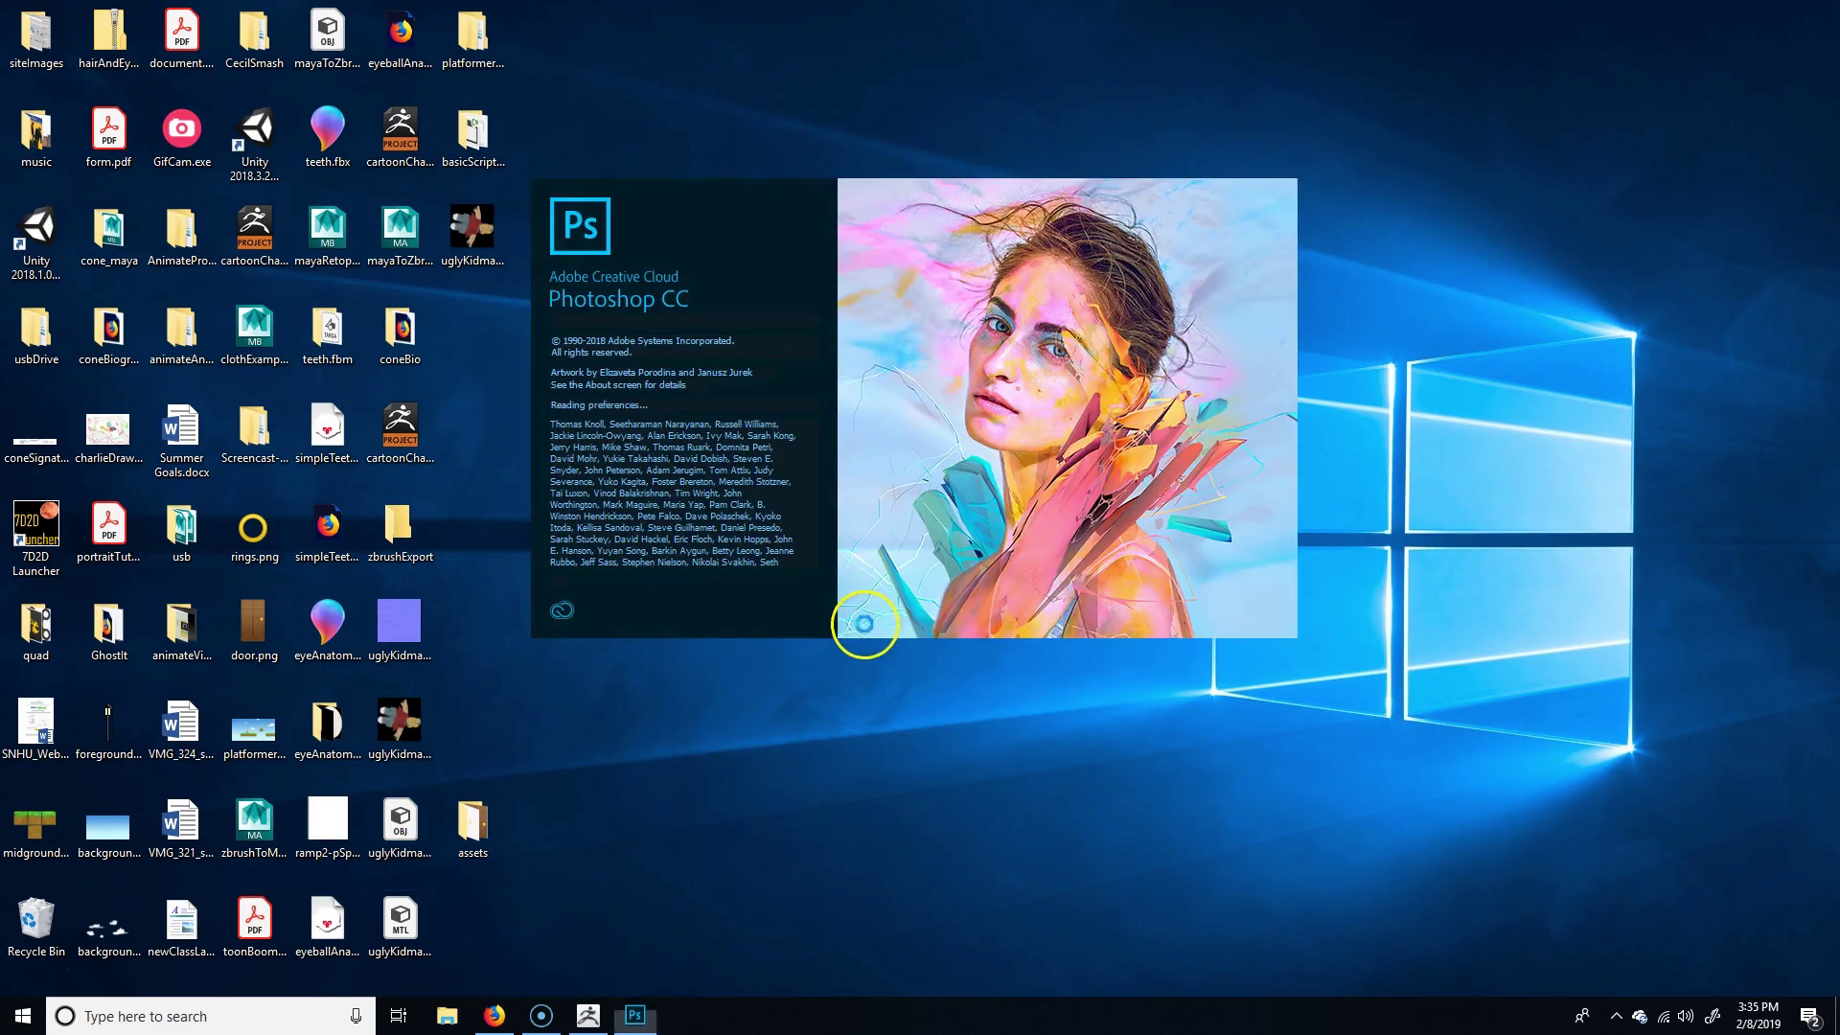
{"action": "left_click", "coordinate": [401, 922]}
{"action": "left_click", "coordinate": [397, 822]}
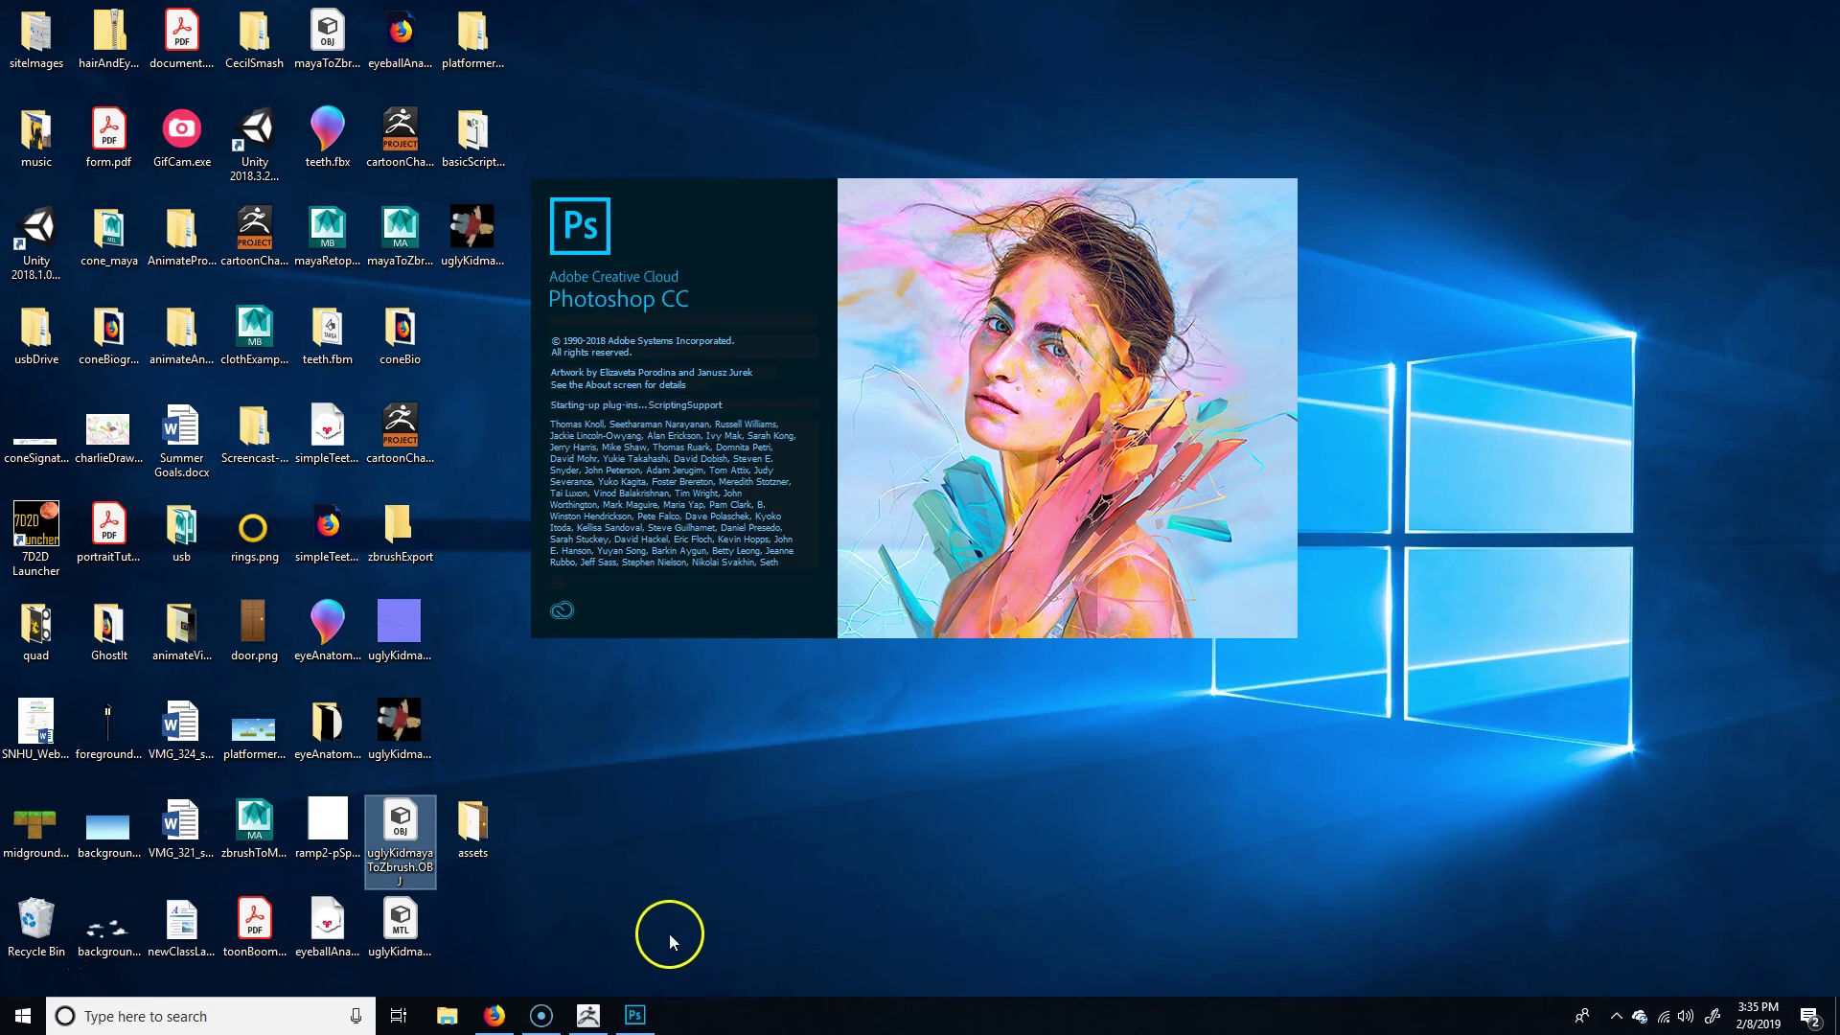
{"action": "left_click", "coordinate": [591, 1018]}
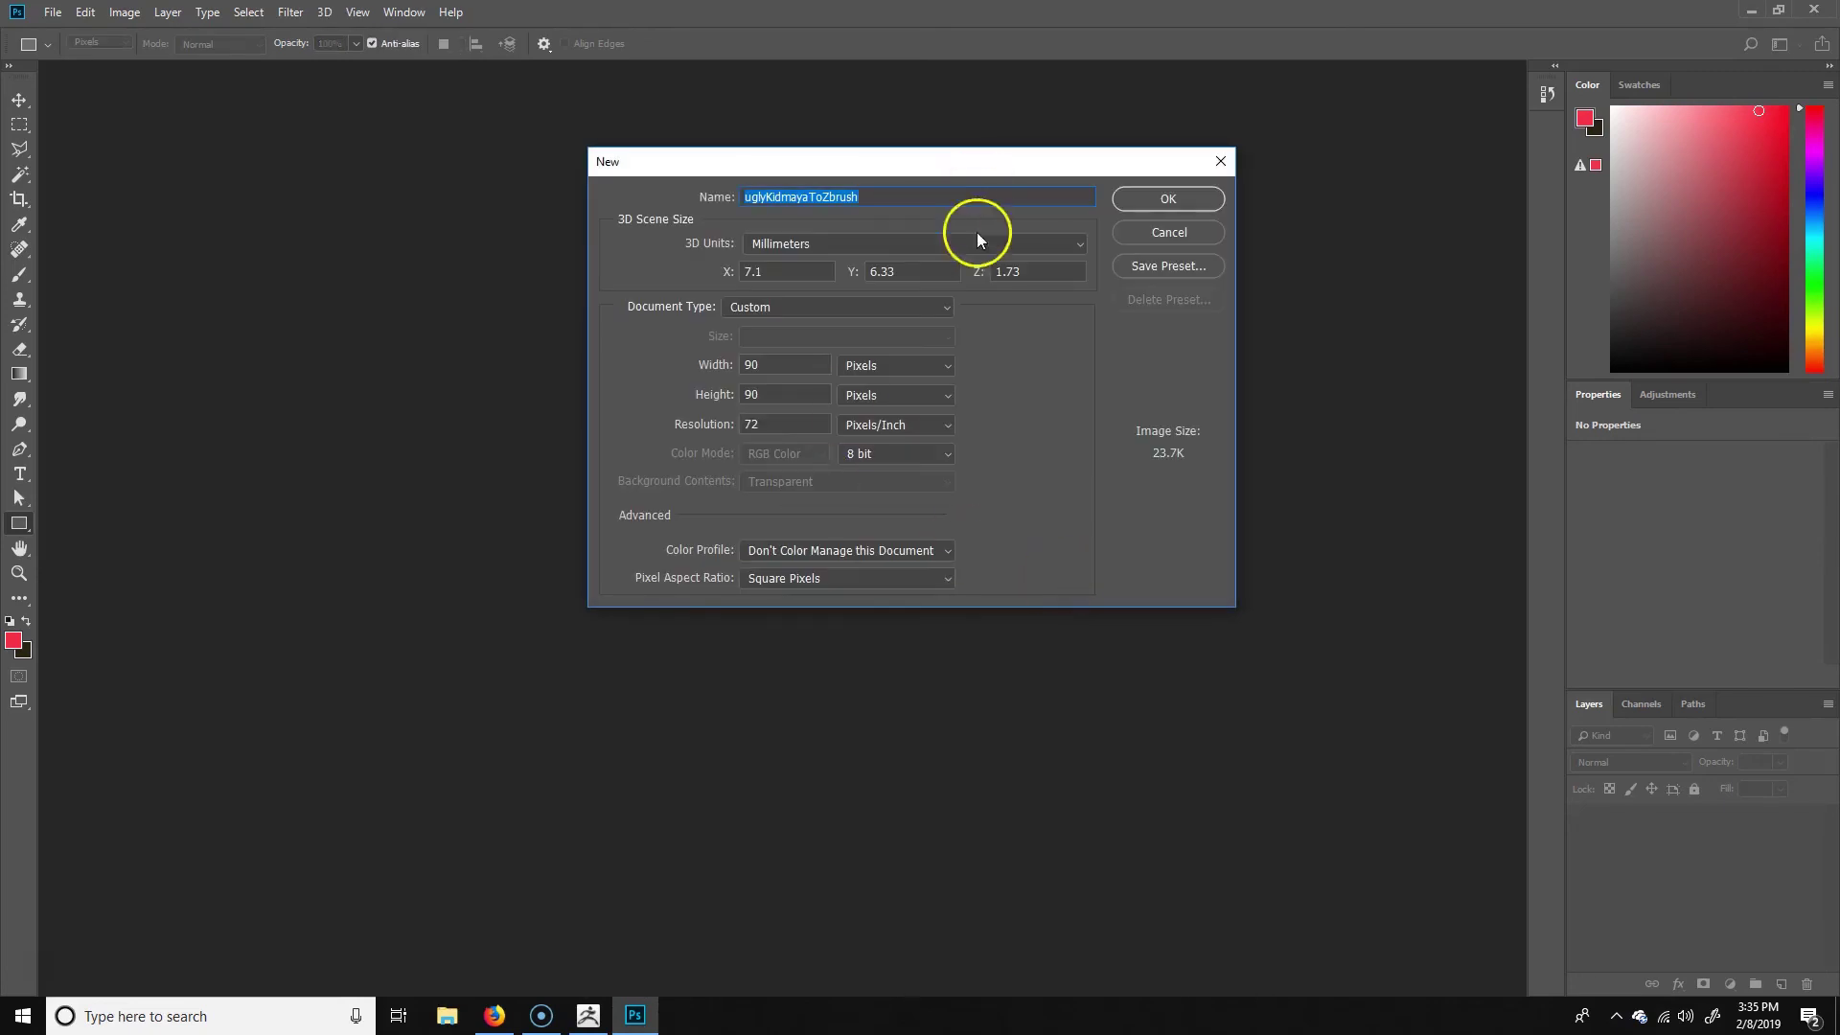
{"action": "left_click", "coordinate": [1163, 198]}
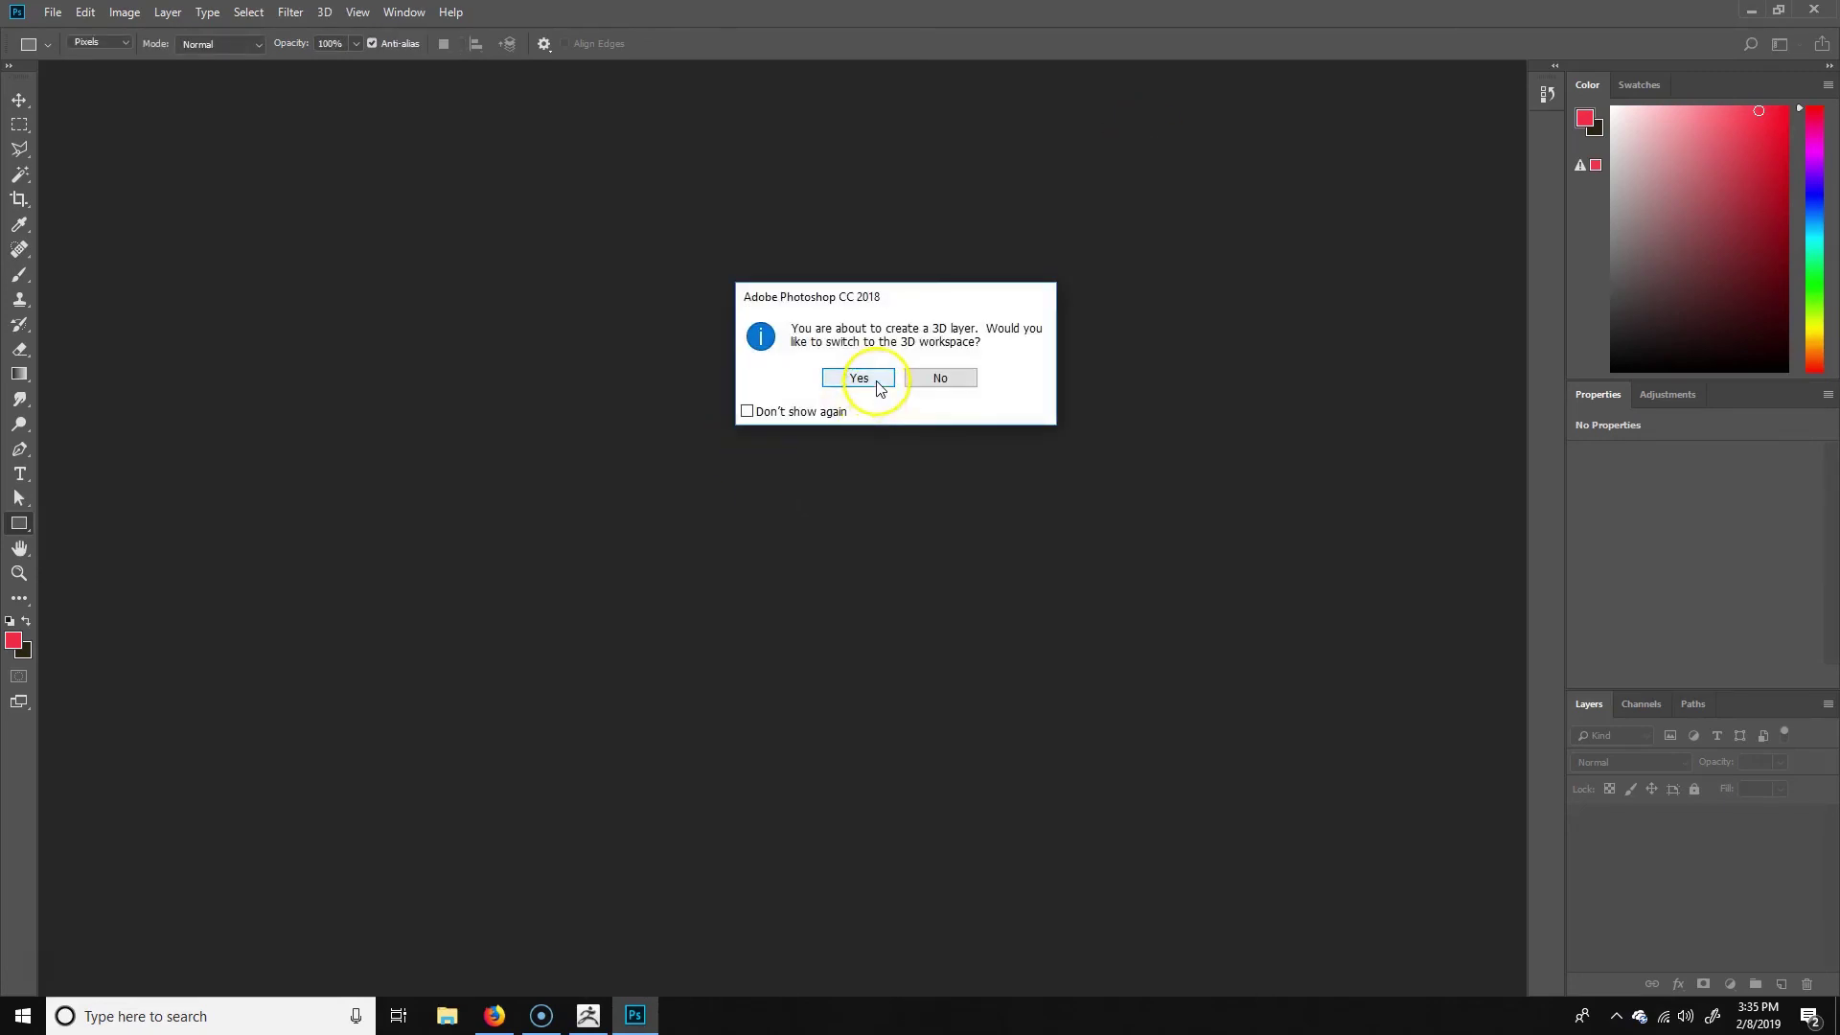
{"action": "left_click", "coordinate": [858, 378]}
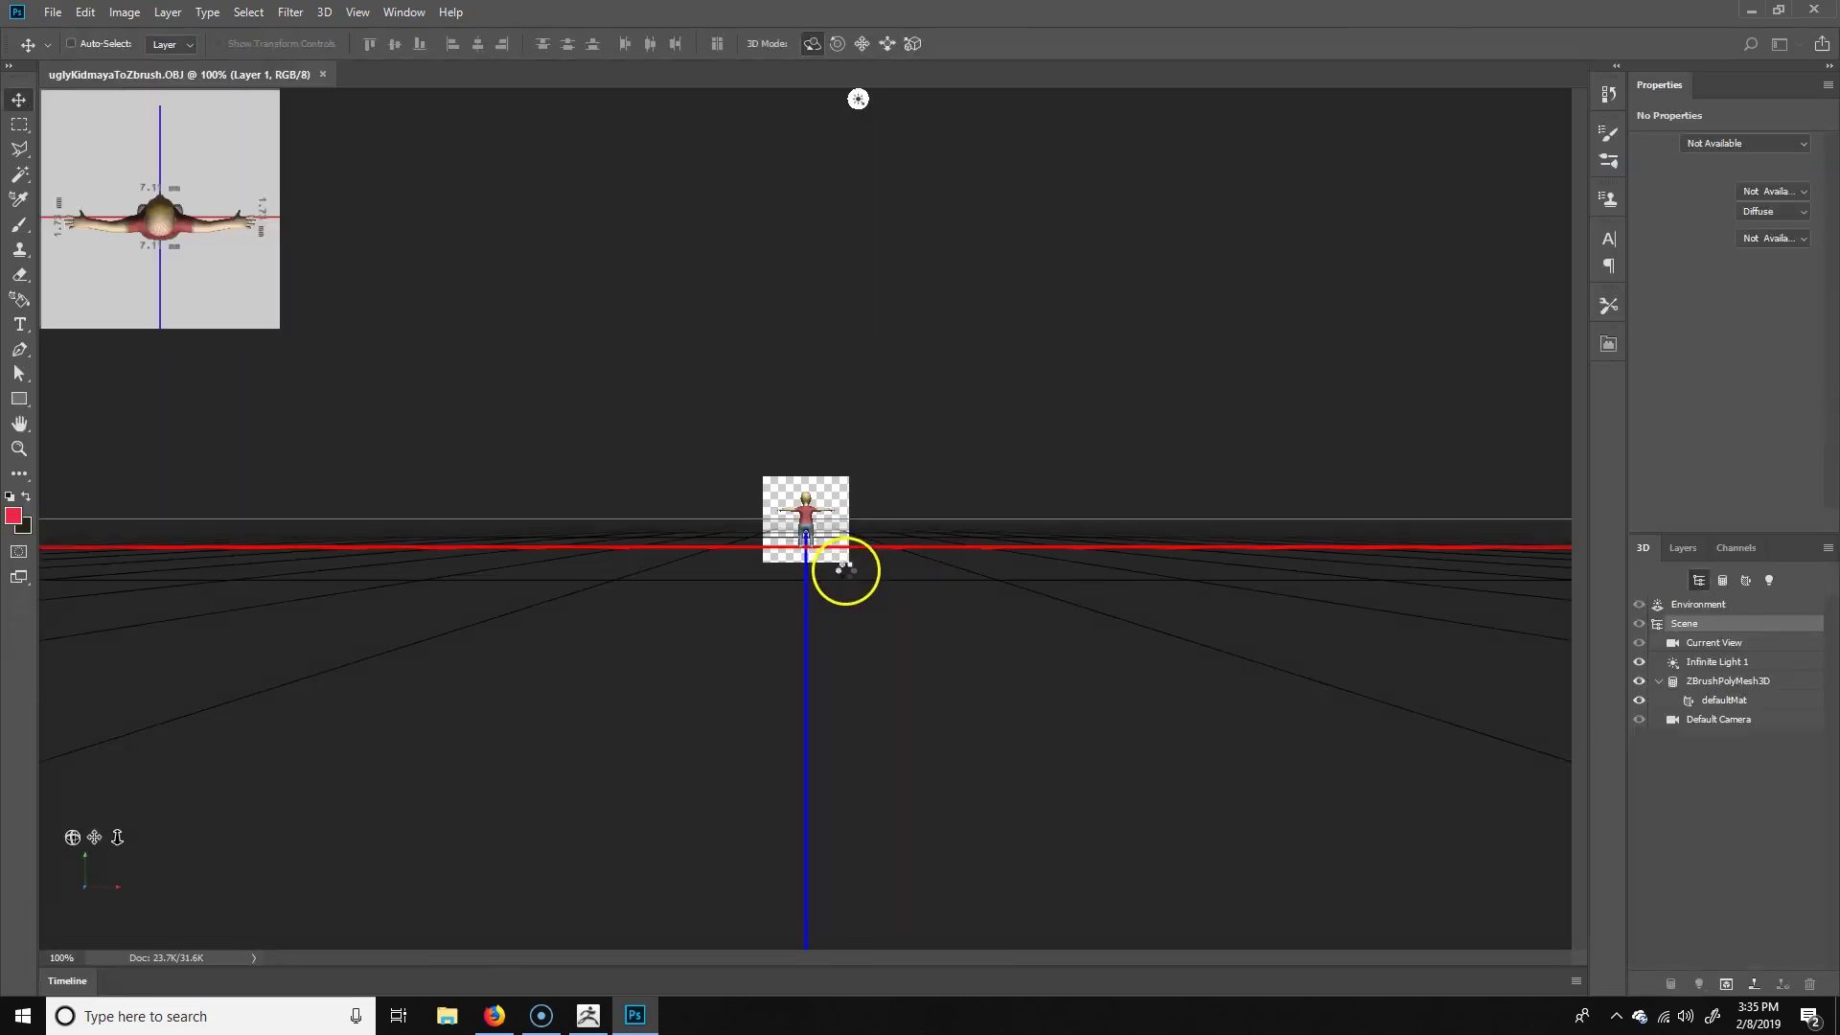
Step: Examine the imported character mesh from another angle, and quit Photoshop
{"action": "left_click_drag", "start_coordinate": [887, 699], "coordinate": [866, 607]}
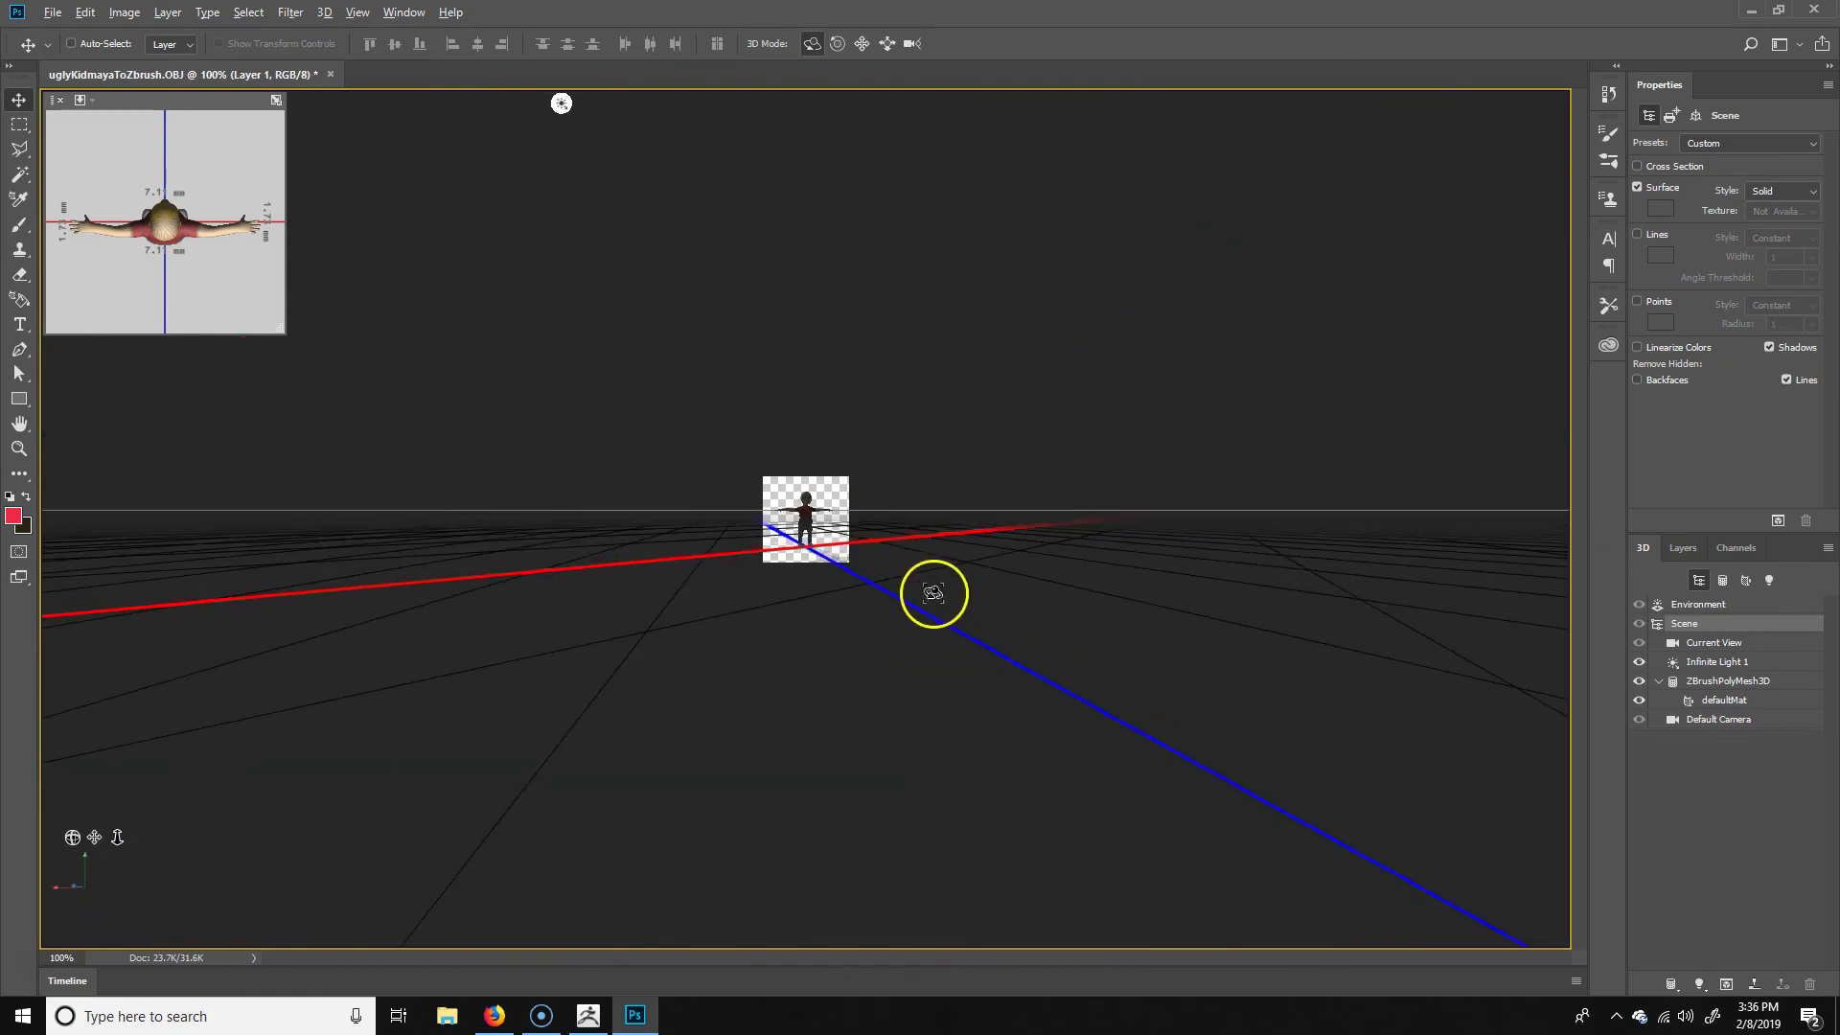
{"action": "key", "text": "l"}
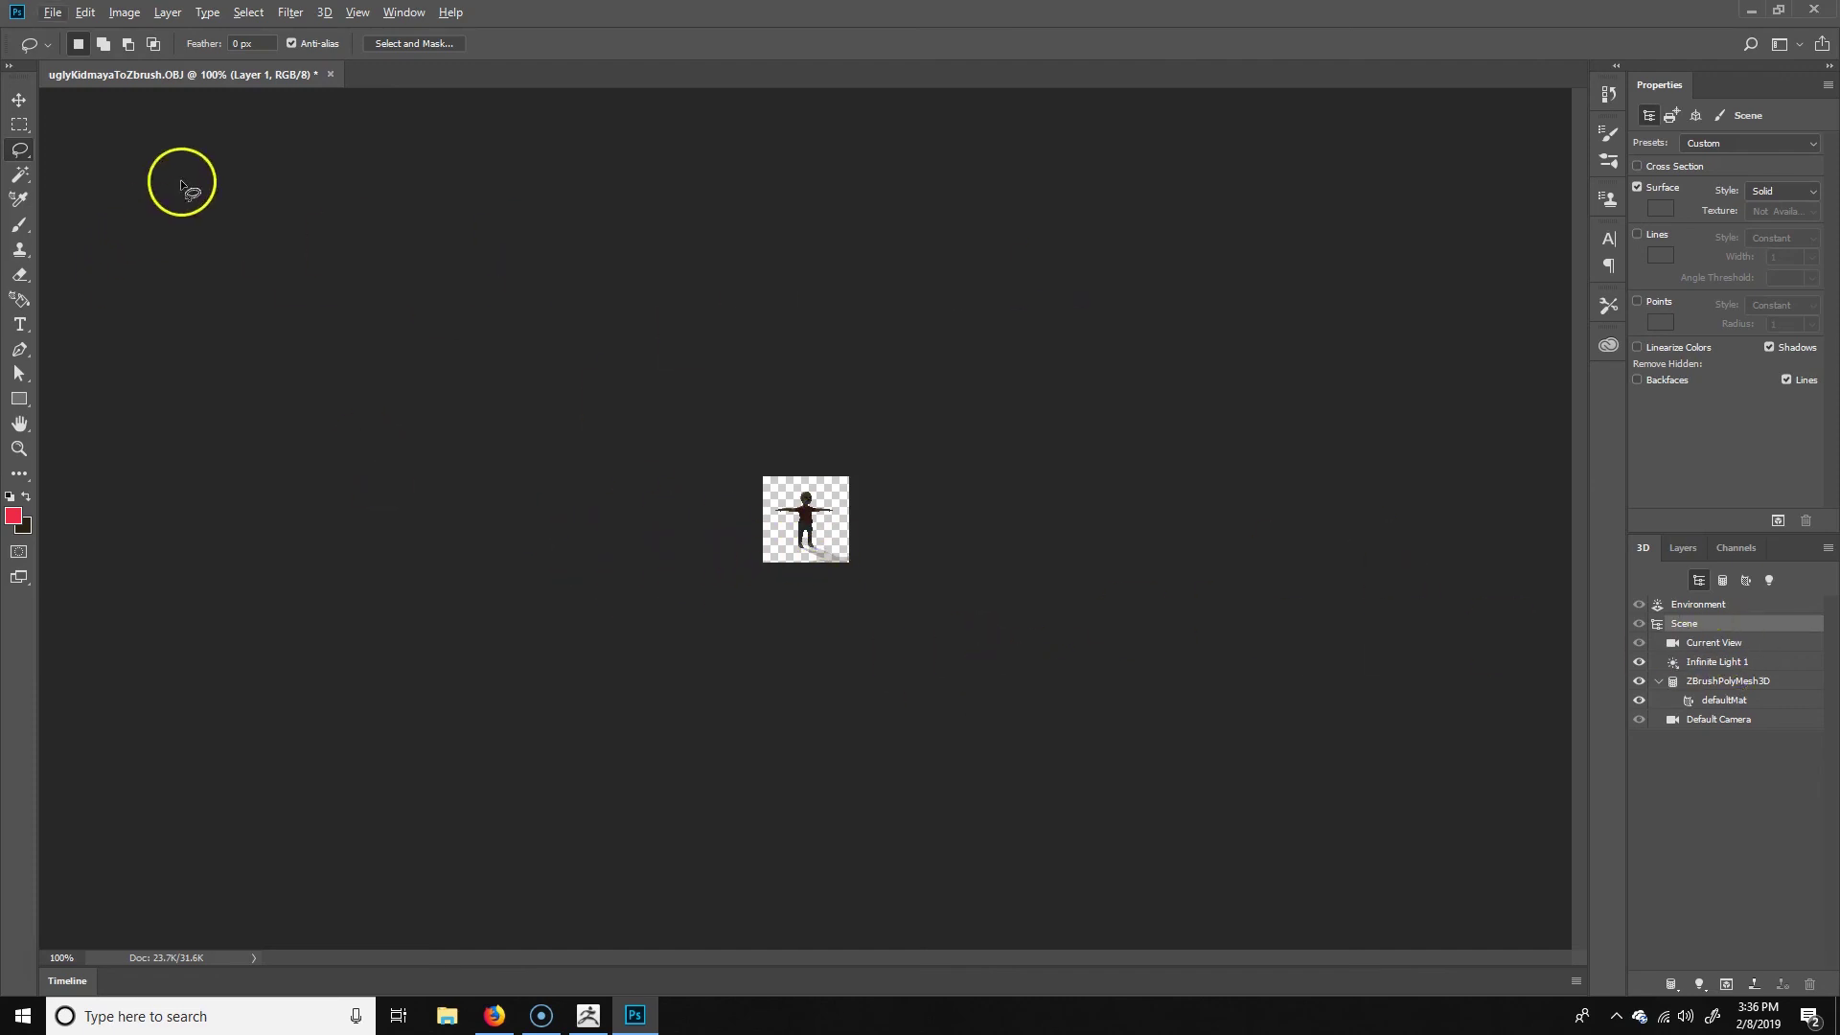
{"action": "left_click", "coordinate": [1820, 10]}
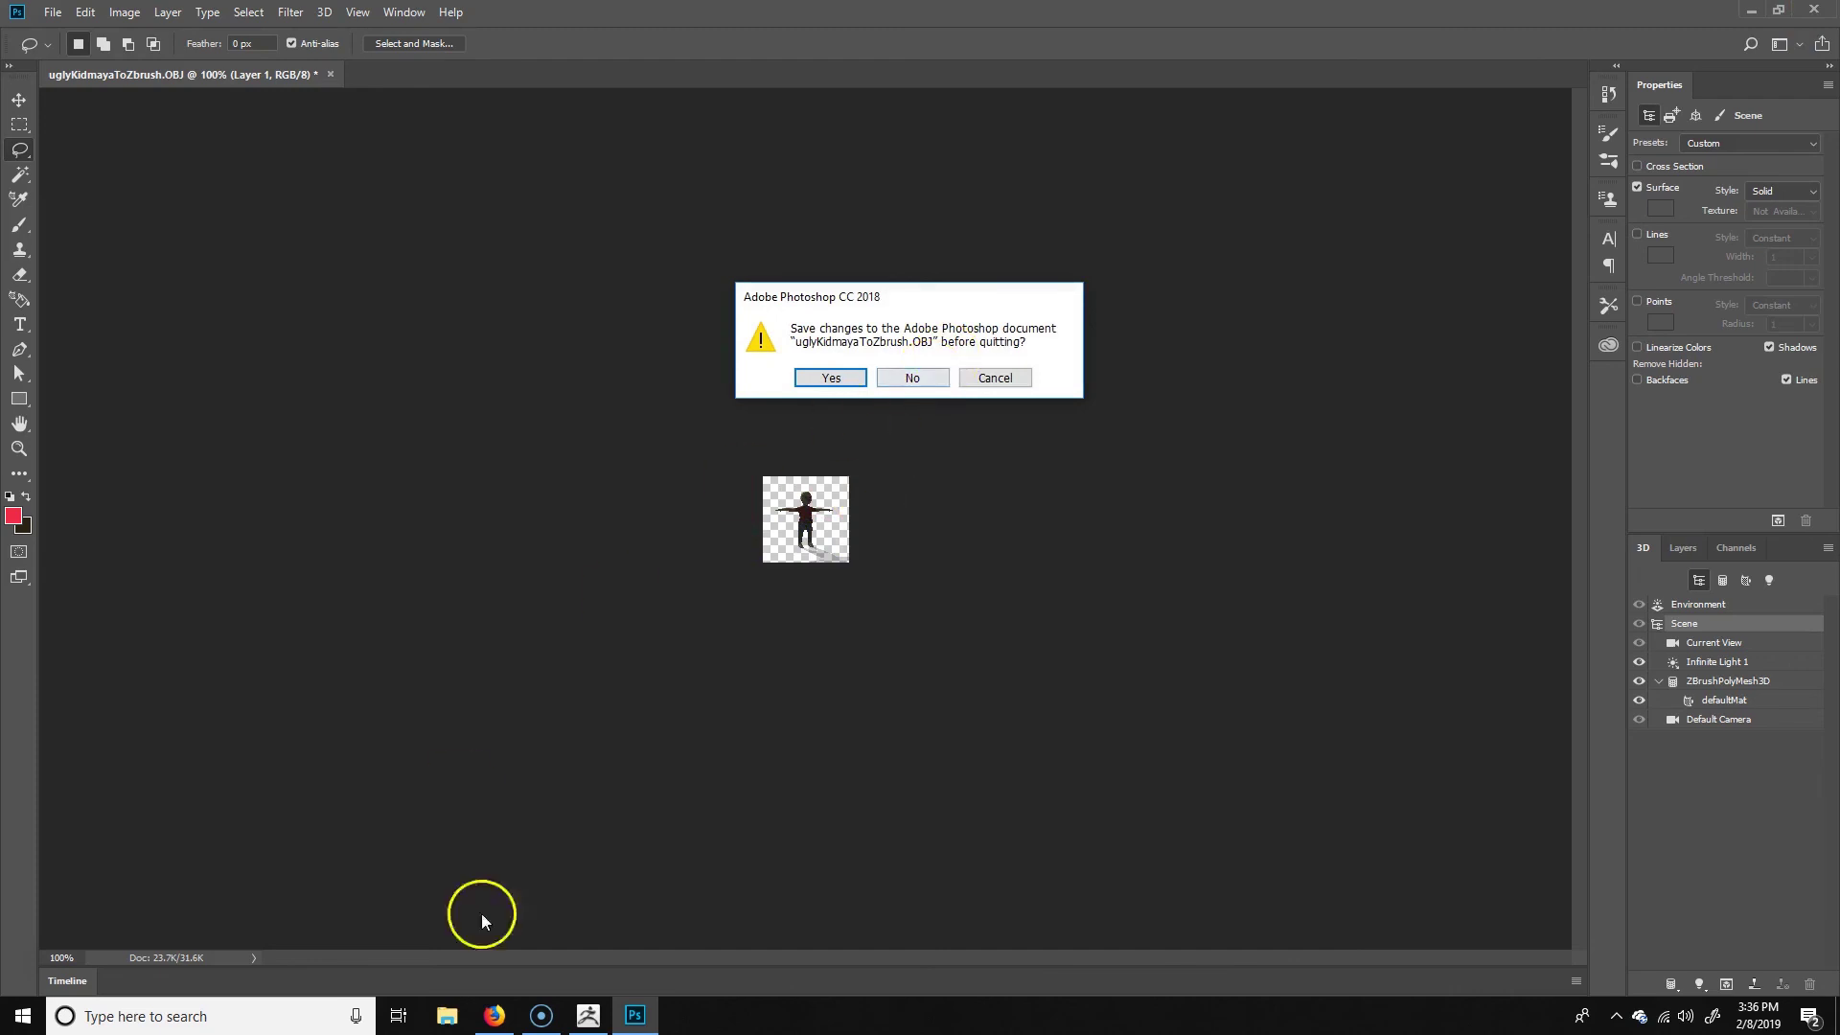